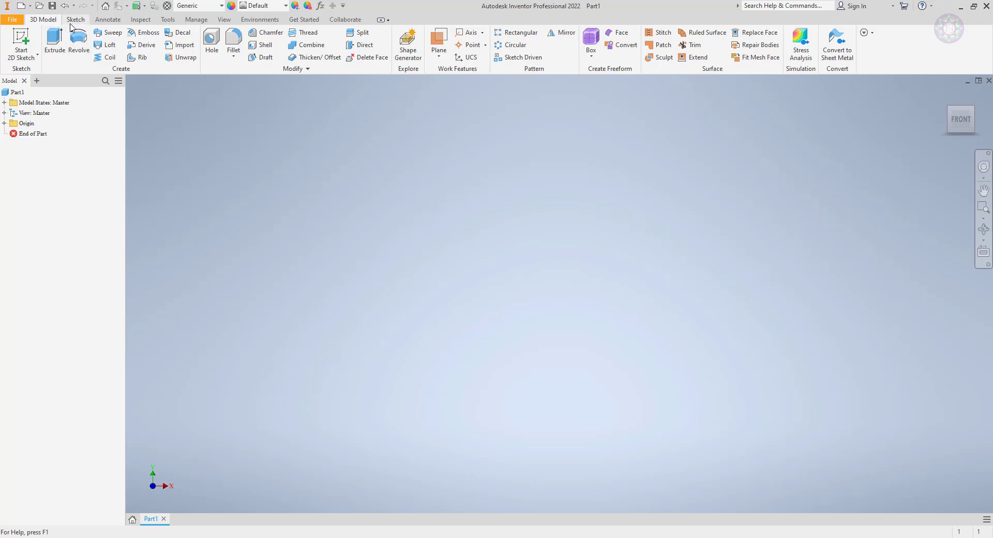
- Sketch a 1 in diameter circle centred at the origin on the XY plane
{"action": "left_click", "coordinate": [74, 19]}
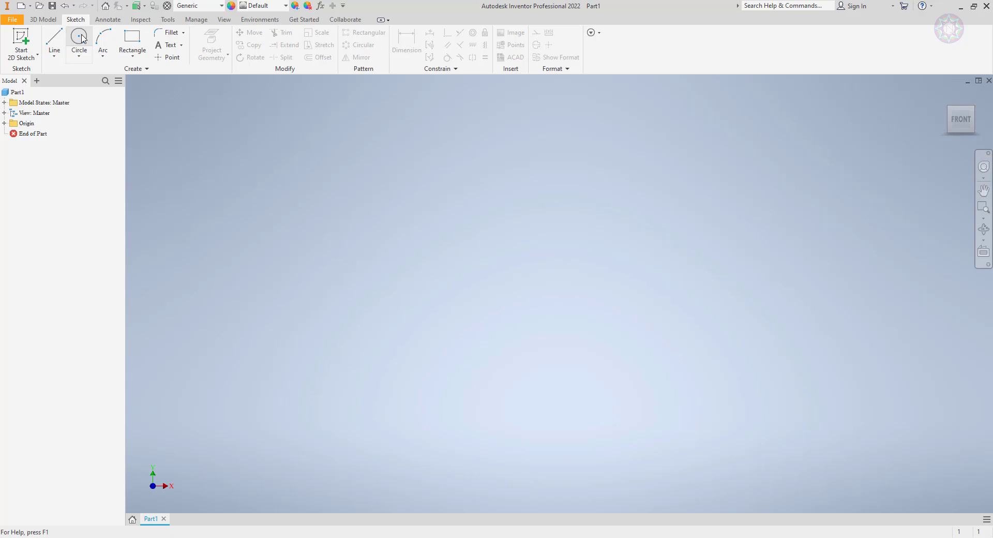
{"action": "left_click", "coordinate": [83, 38]}
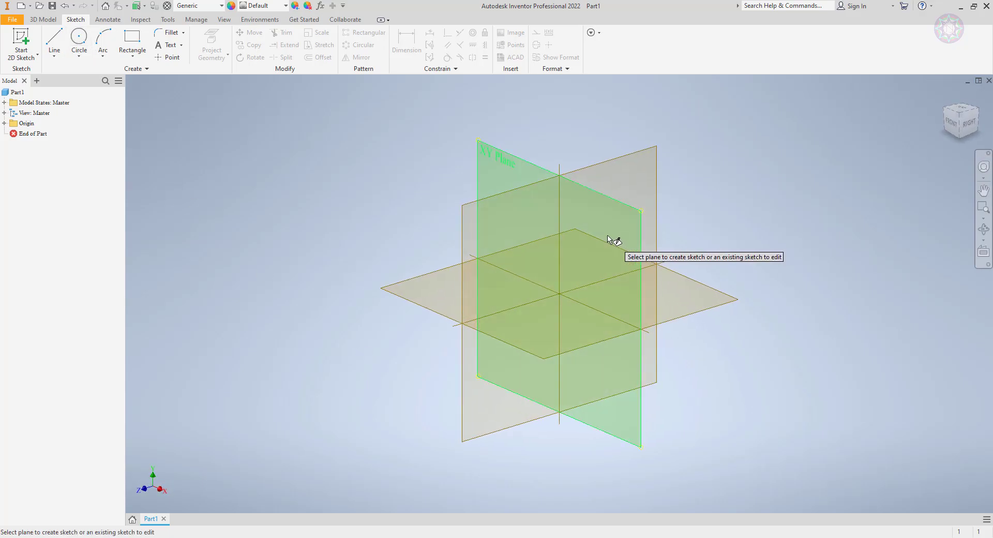
{"action": "left_click", "coordinate": [610, 239]}
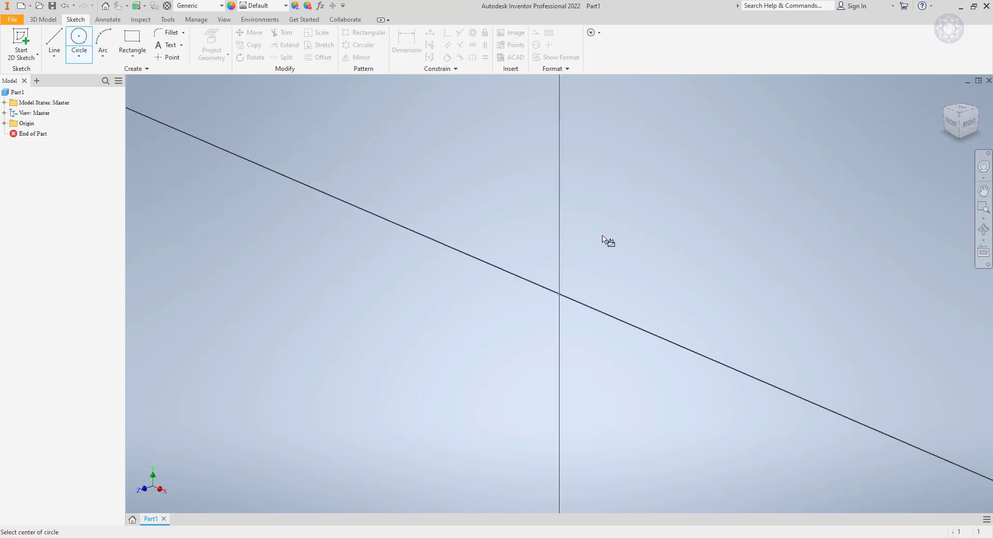
{"action": "left_click", "coordinate": [559, 293]}
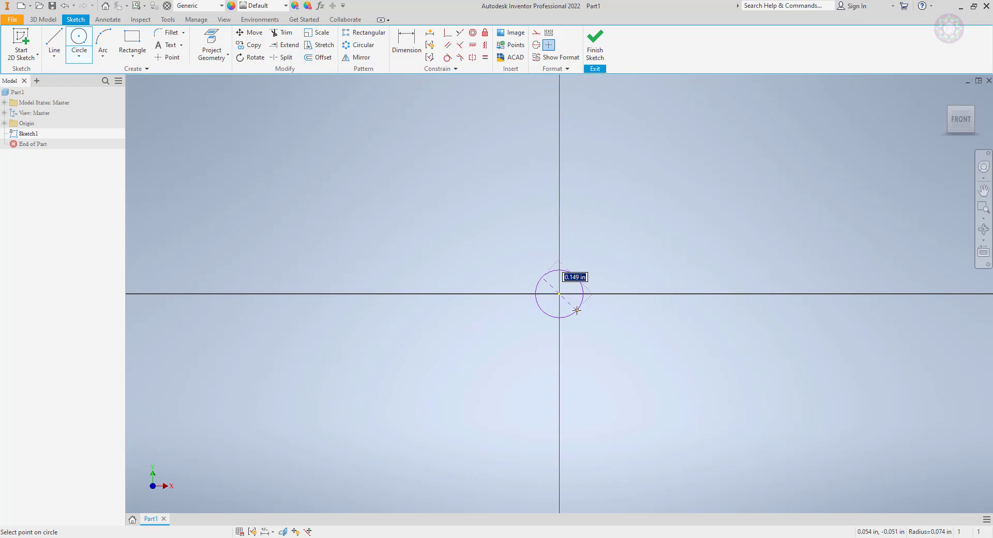
{"action": "type", "text": "1"}
{"action": "key", "text": "Return"}
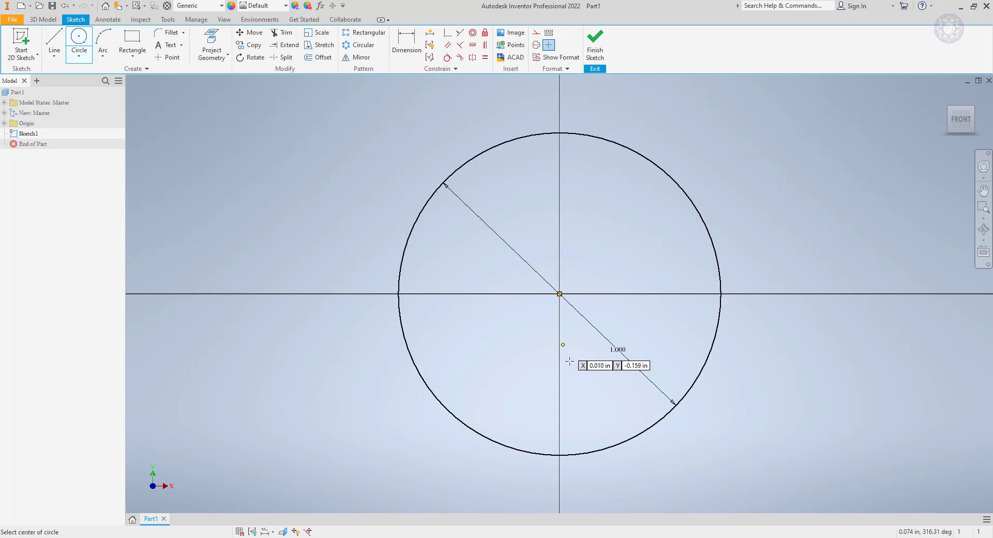
- Extrude the circle symmetrically about the sketch plane with a distance of 6 in
{"action": "scroll", "coordinate": [595, 299], "scroll_direction": "down", "scroll_amount": 5}
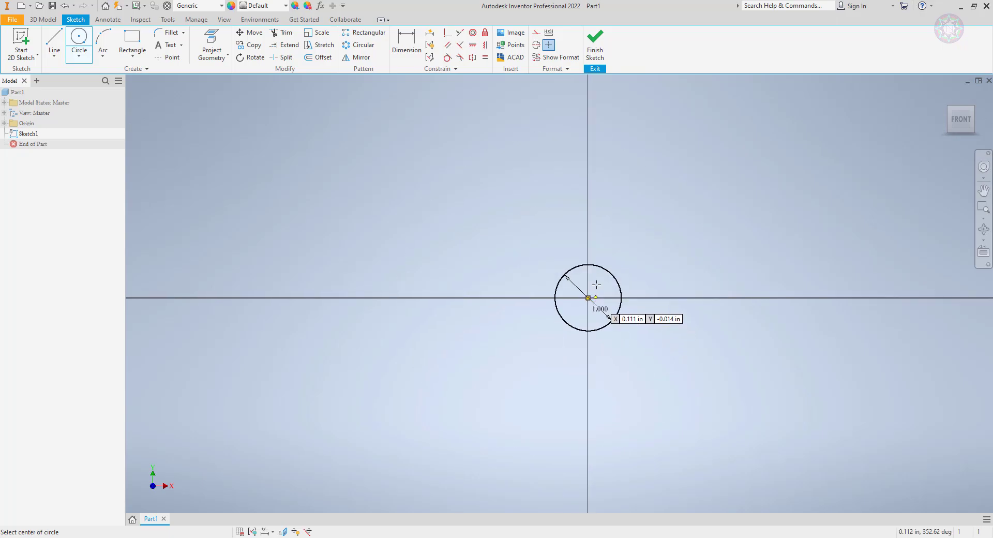
{"action": "left_click", "coordinate": [43, 19]}
{"action": "left_click", "coordinate": [48, 32]}
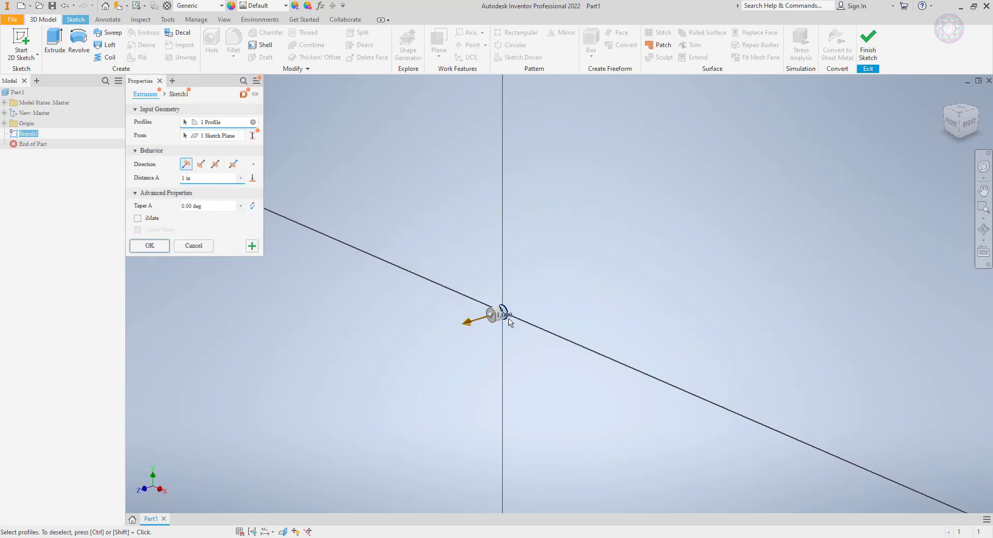
{"action": "left_click", "coordinate": [215, 165]}
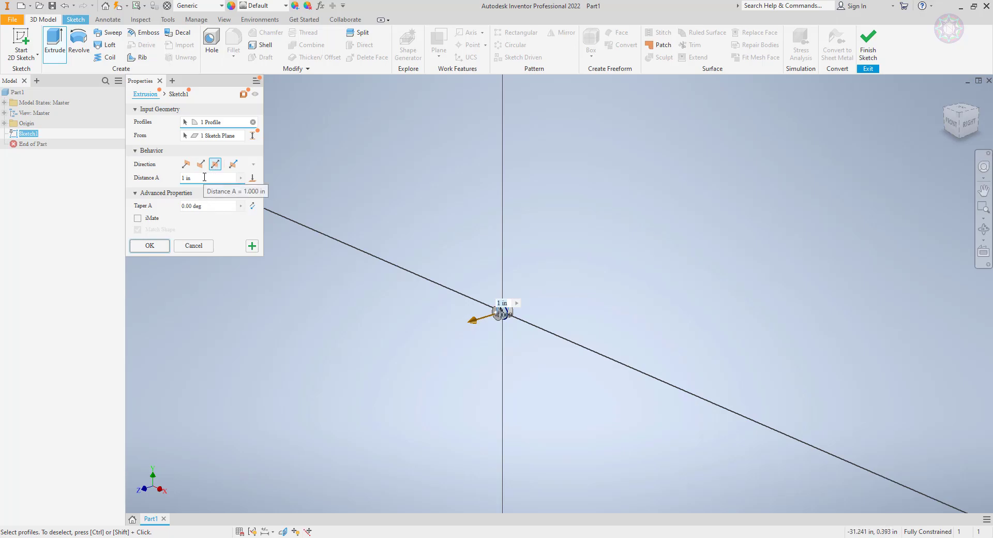
{"action": "left_click", "coordinate": [204, 177]}
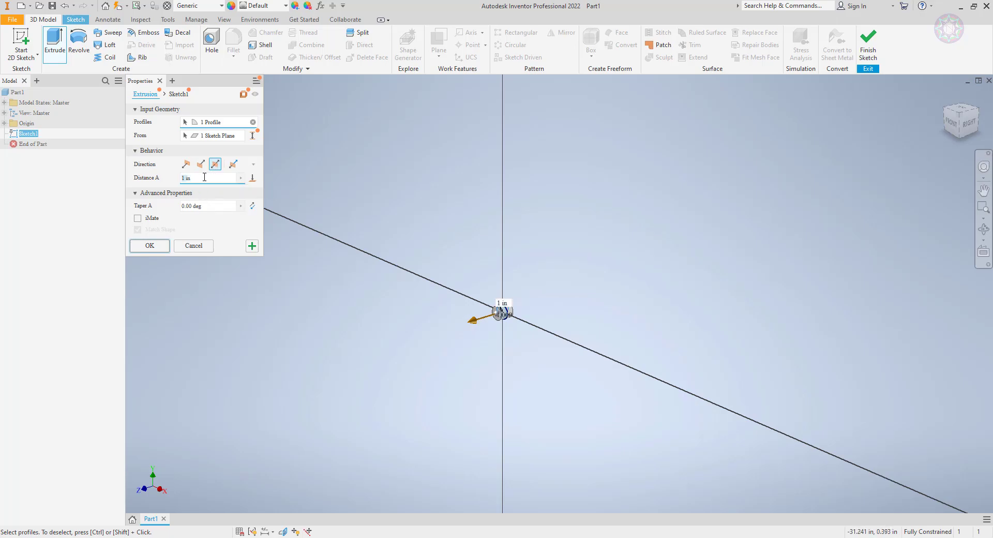
{"action": "double_click", "coordinate": [204, 178]}
{"action": "key", "text": "BackSpace"}
{"action": "key", "text": "BackSpace"}
{"action": "key", "text": "BackSpace"}
{"action": "type", "text": "4.5"}
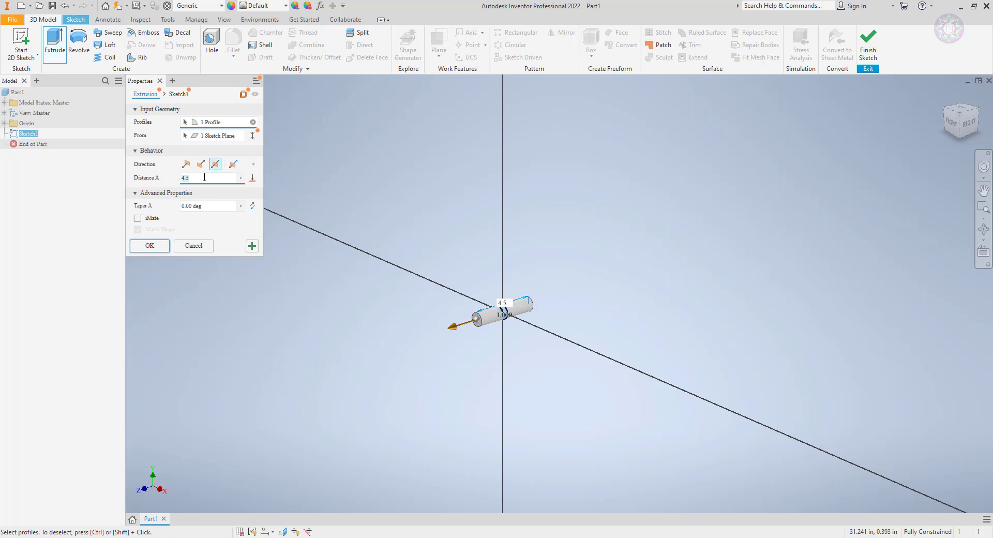
{"action": "type", "text": "6"}
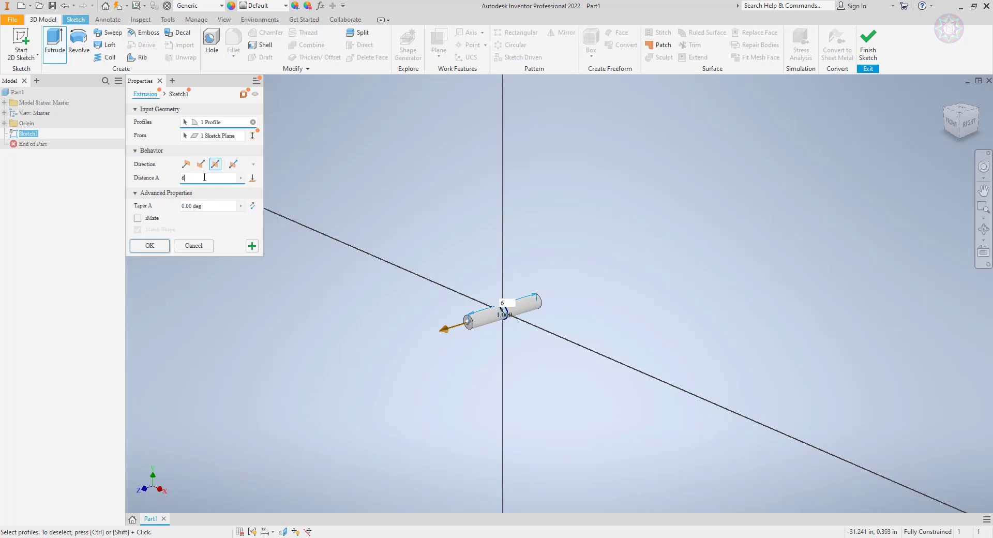
{"action": "left_click", "coordinate": [162, 247]}
- Apply the Steel - Polished appearance to the cylinder
{"action": "scroll", "coordinate": [510, 334], "scroll_direction": "down", "scroll_amount": 5}
{"action": "scroll", "coordinate": [512, 318], "scroll_direction": "down", "scroll_amount": 3}
{"action": "scroll", "coordinate": [512, 318], "scroll_direction": "up", "scroll_amount": 3}
{"action": "middle_click_drag", "start_coordinate": [512, 317], "coordinate": [600, 273]}
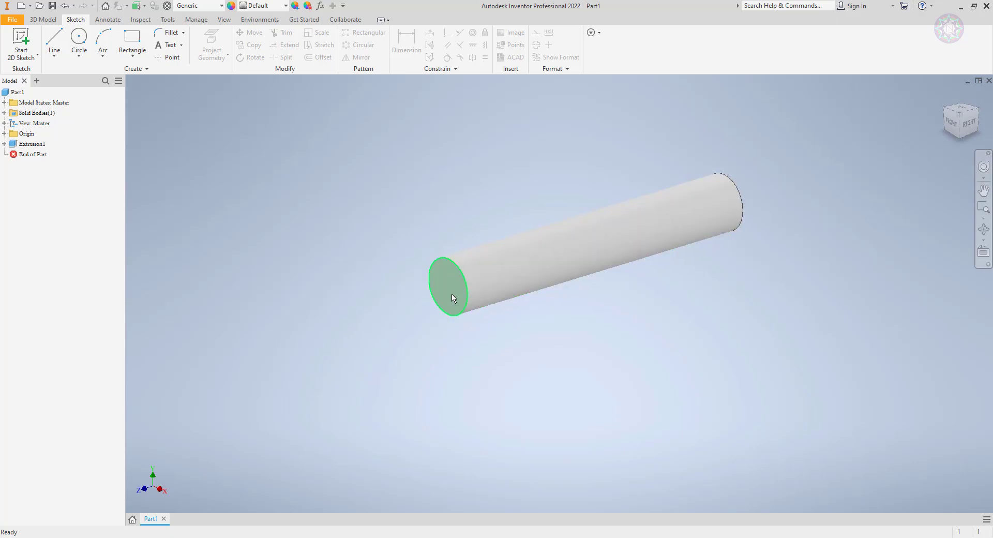
{"action": "left_click", "coordinate": [43, 19]}
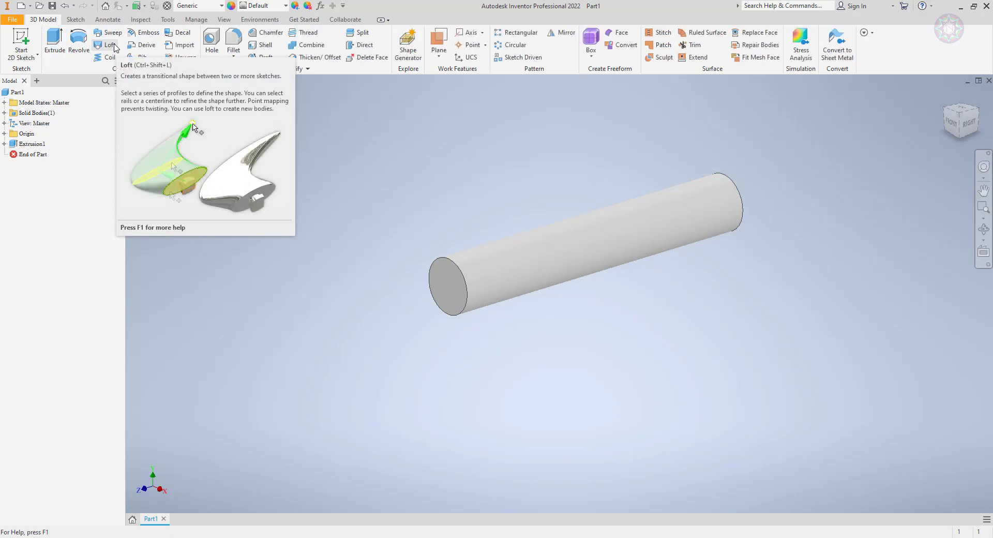
{"action": "left_click", "coordinate": [269, 6]}
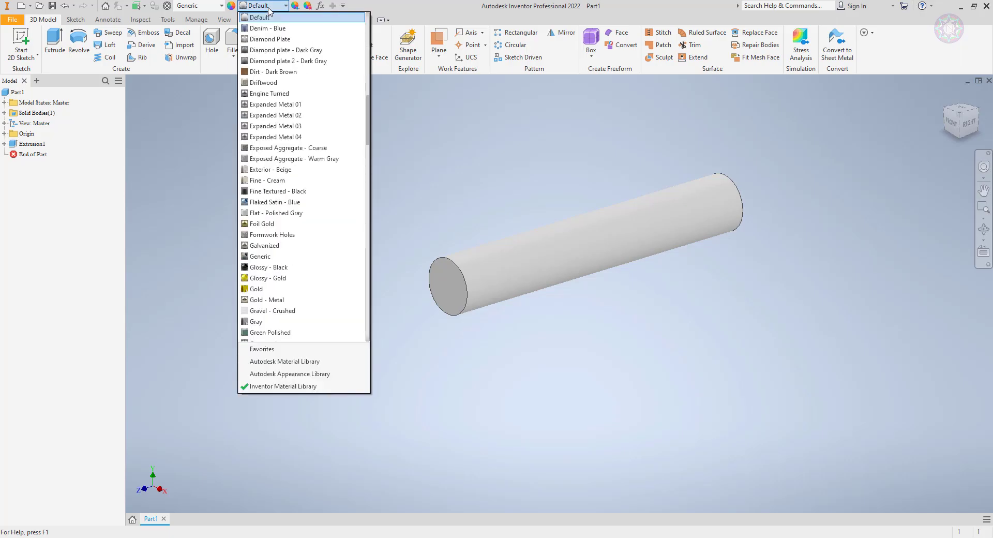
{"action": "key", "text": "Page_Down"}
{"action": "key", "text": "Page_Down"}
{"action": "key", "text": "Page_Down"}
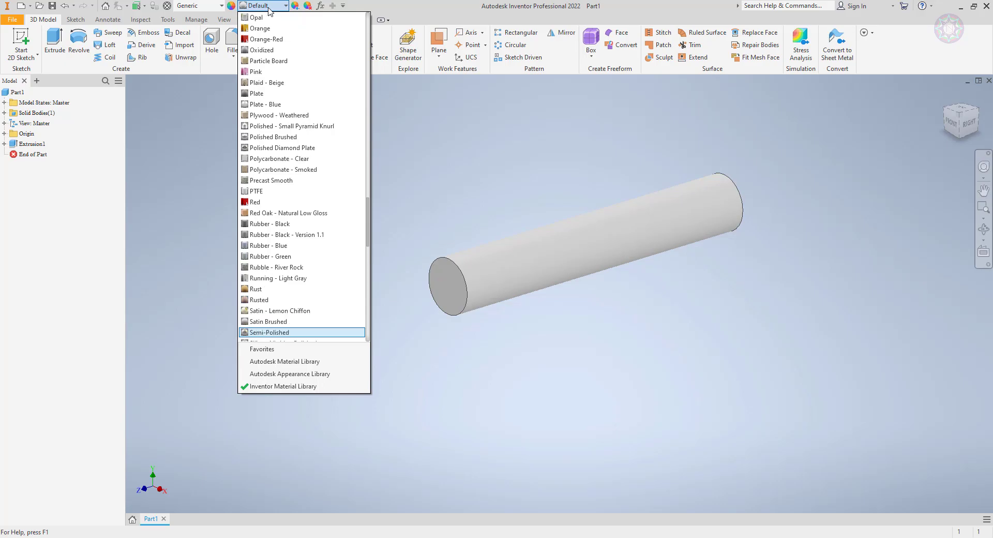
{"action": "key", "text": "Down"}
{"action": "key", "text": "Down"}
{"action": "key", "text": "Down"}
{"action": "key", "text": "Down"}
{"action": "key", "text": "Down"}
{"action": "key", "text": "Down"}
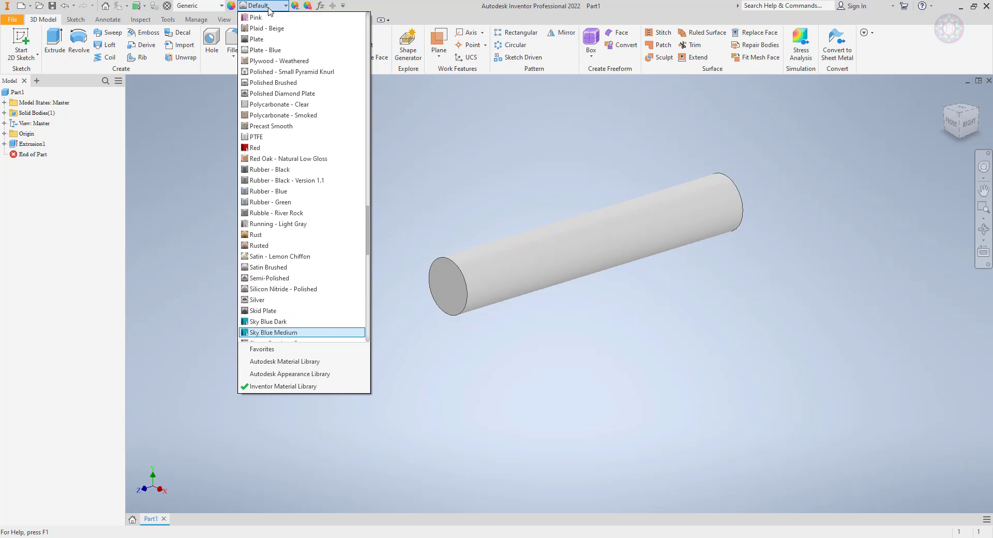
{"action": "key", "text": "Down"}
{"action": "key", "text": "Down"}
{"action": "key", "text": "Down"}
{"action": "key", "text": "Down"}
{"action": "key", "text": "Down"}
{"action": "key", "text": "Down"}
{"action": "key", "text": "Down"}
{"action": "key", "text": "Down"}
{"action": "key", "text": "Down"}
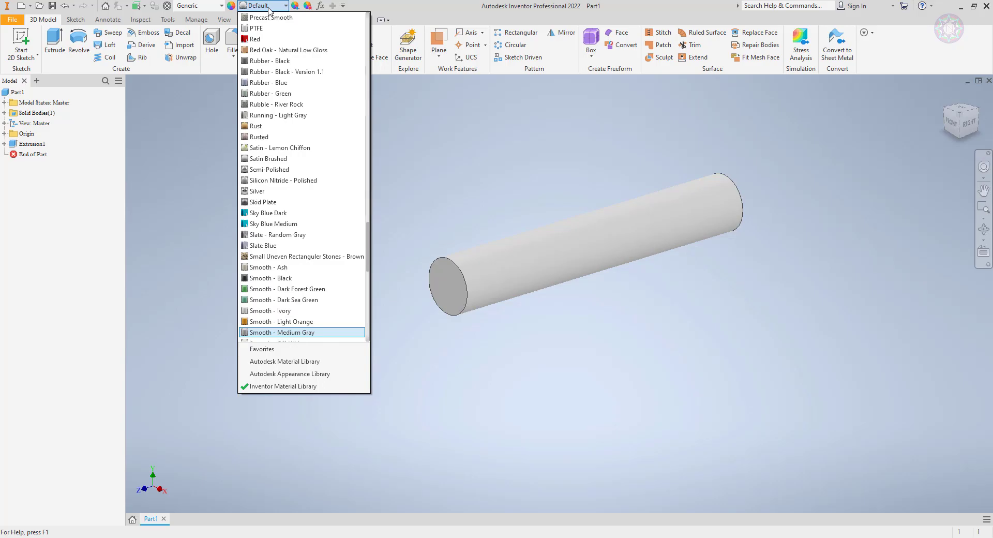
{"action": "key", "text": "Down"}
{"action": "key", "text": "Down"}
{"action": "key", "text": "Down"}
{"action": "key", "text": "Down"}
{"action": "key", "text": "Down"}
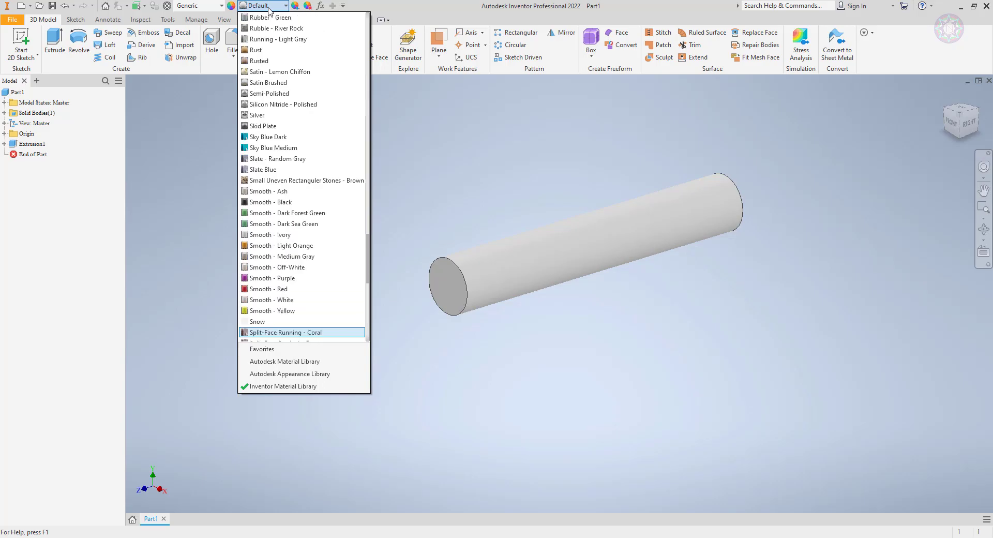
{"action": "key", "text": "Down"}
{"action": "key", "text": "Down"}
{"action": "key", "text": "Down"}
{"action": "key", "text": "Down"}
{"action": "key", "text": "Down"}
{"action": "key", "text": "Down"}
{"action": "key", "text": "Down"}
{"action": "key", "text": "Down"}
{"action": "key", "text": "Down"}
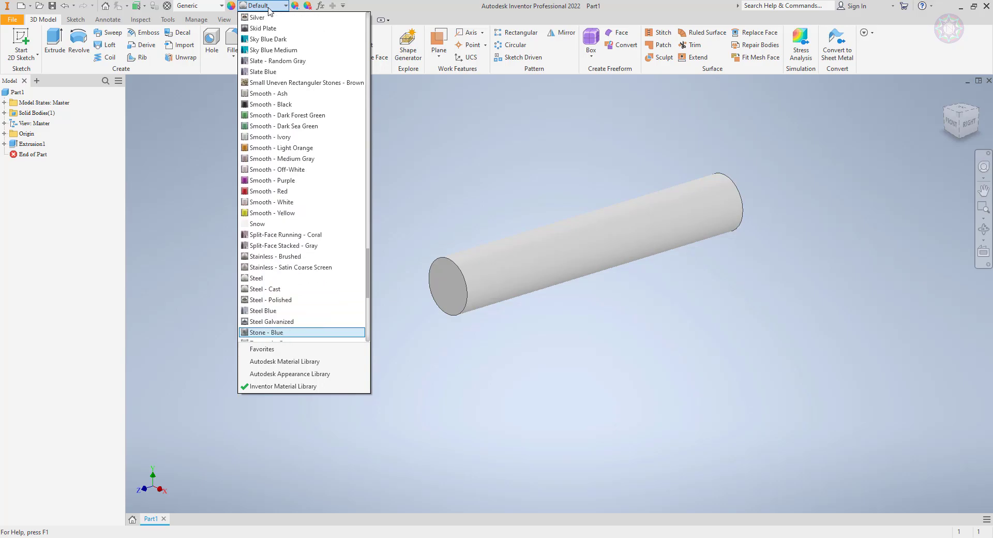
{"action": "key", "text": "Page_Up"}
{"action": "key", "text": "Down"}
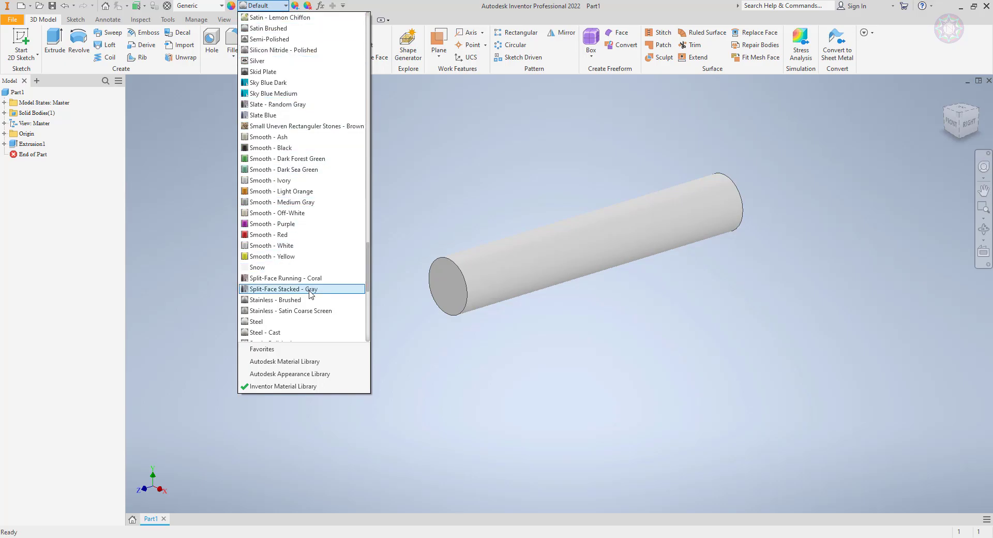
{"action": "scroll", "coordinate": [310, 294], "scroll_direction": "down", "scroll_amount": 3}
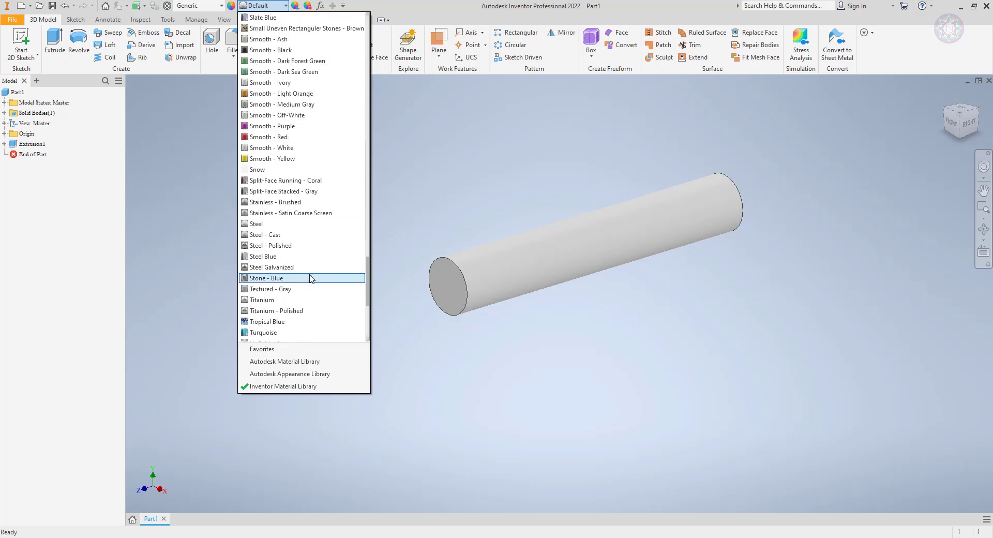
{"action": "left_click", "coordinate": [305, 245]}
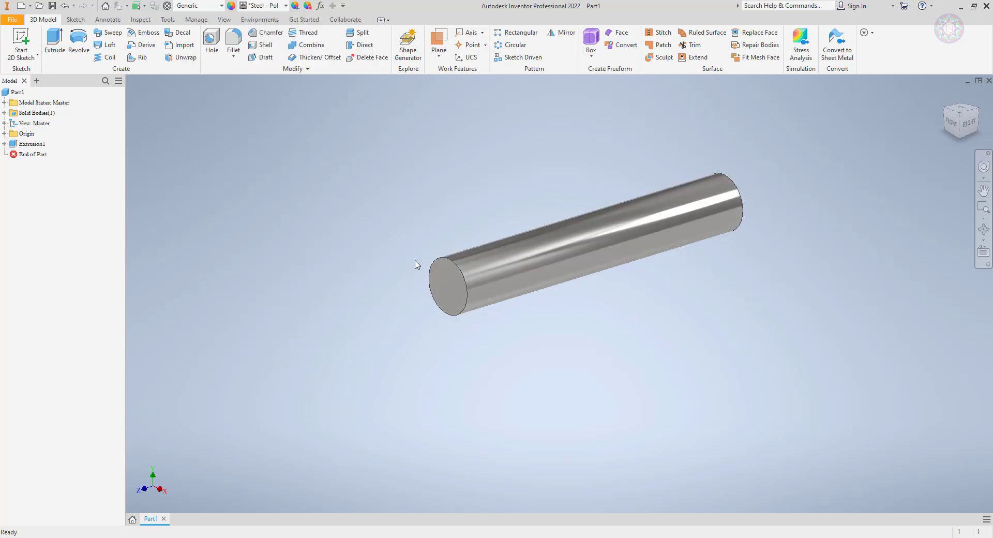
- Create a work plane offset 1 in outward from the cylinder's front end face
{"action": "left_click", "coordinate": [447, 282]}
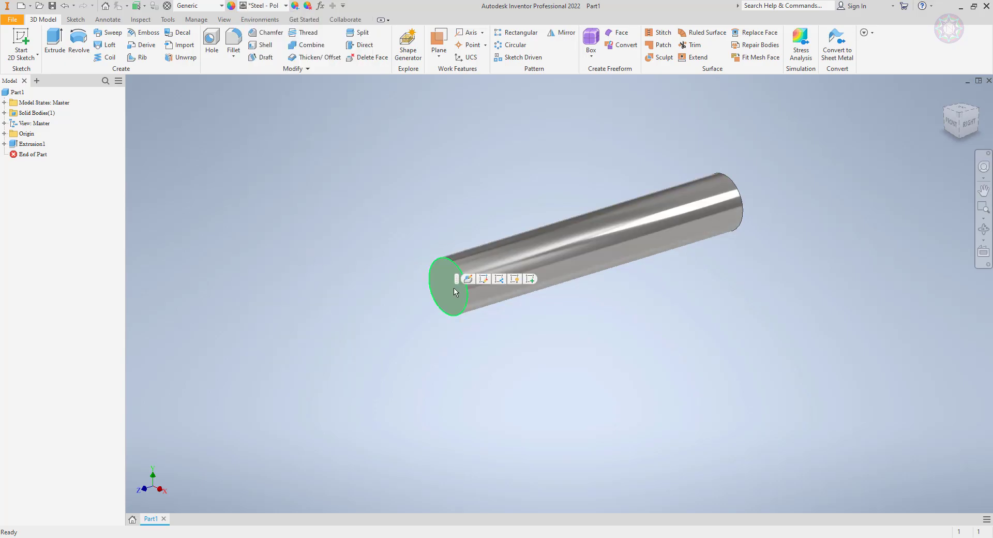
{"action": "left_click", "coordinate": [439, 54]}
{"action": "left_click", "coordinate": [471, 98]}
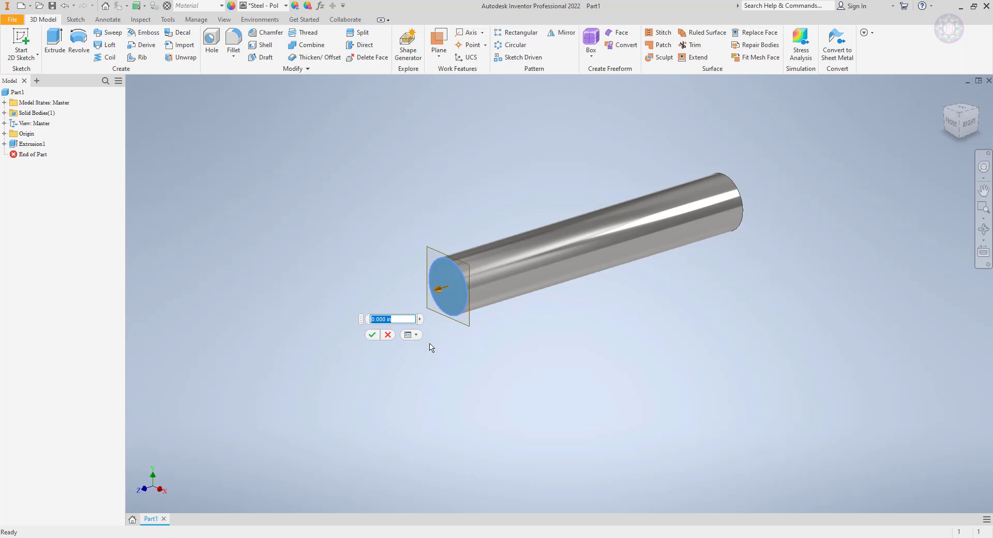
{"action": "type", "text": "1"}
{"action": "key", "text": "Return"}
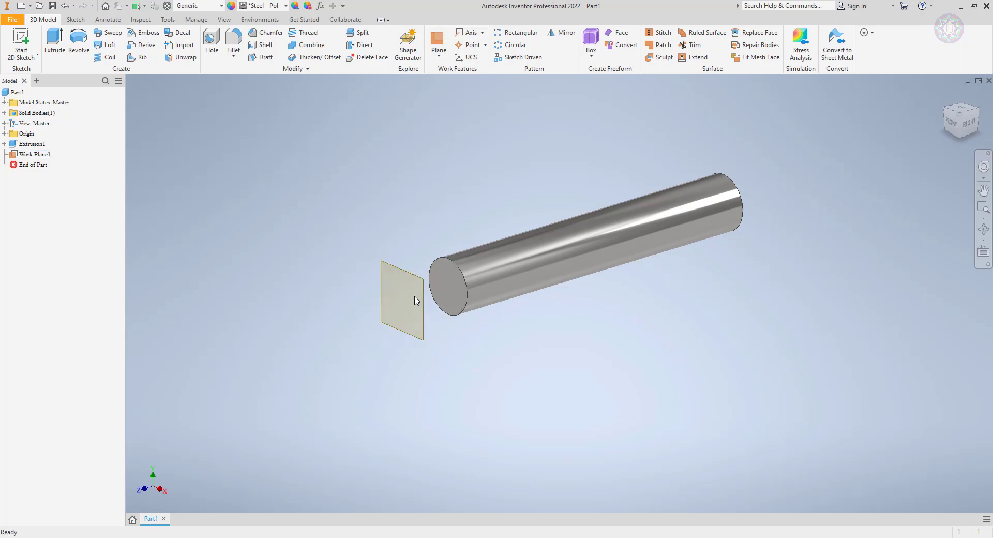
- Create a sketch on the offset work plane with a point at the origin, and finish it
{"action": "left_click", "coordinate": [425, 283]}
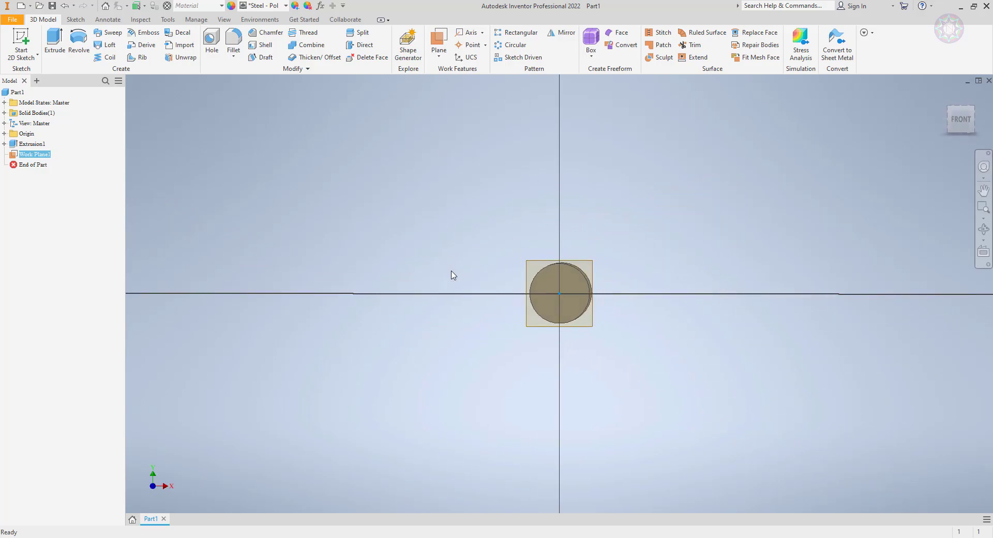
{"action": "left_click", "coordinate": [175, 58]}
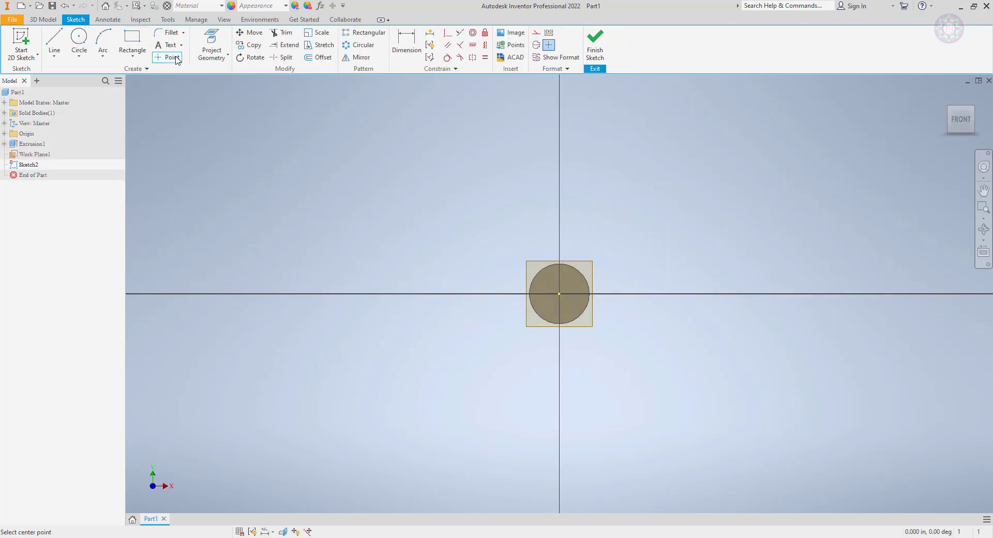
{"action": "scroll", "coordinate": [572, 302], "scroll_direction": "up", "scroll_amount": 5}
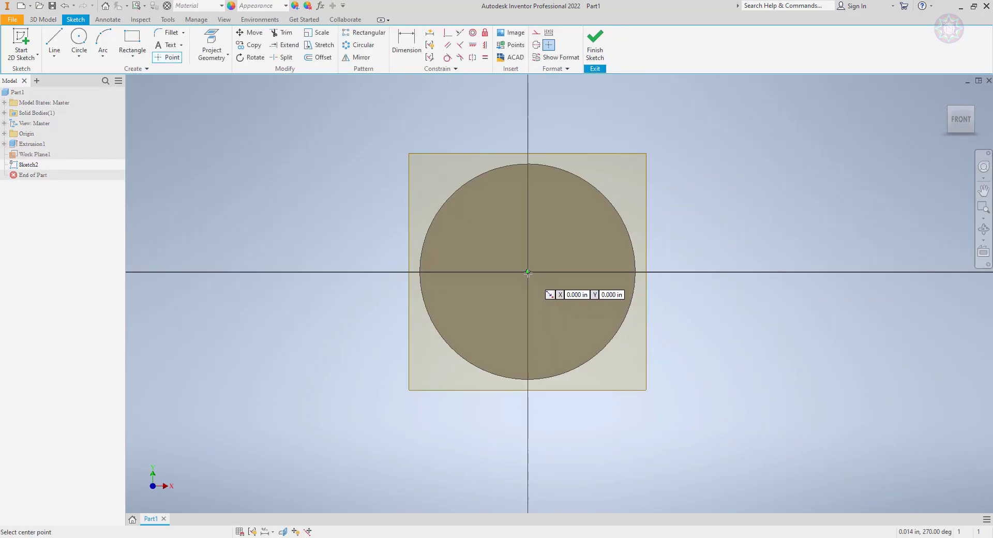
{"action": "left_click", "coordinate": [528, 271]}
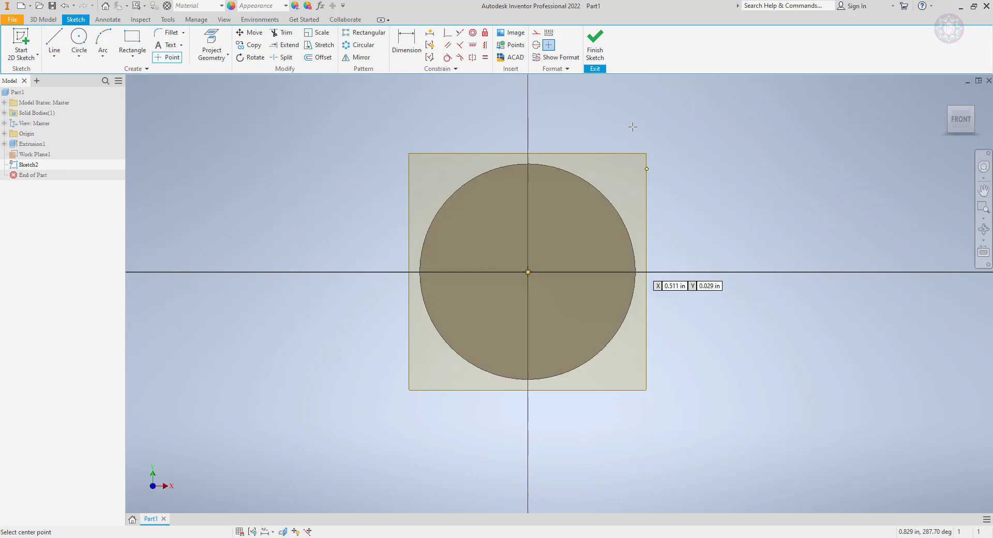
{"action": "left_click", "coordinate": [572, 226]}
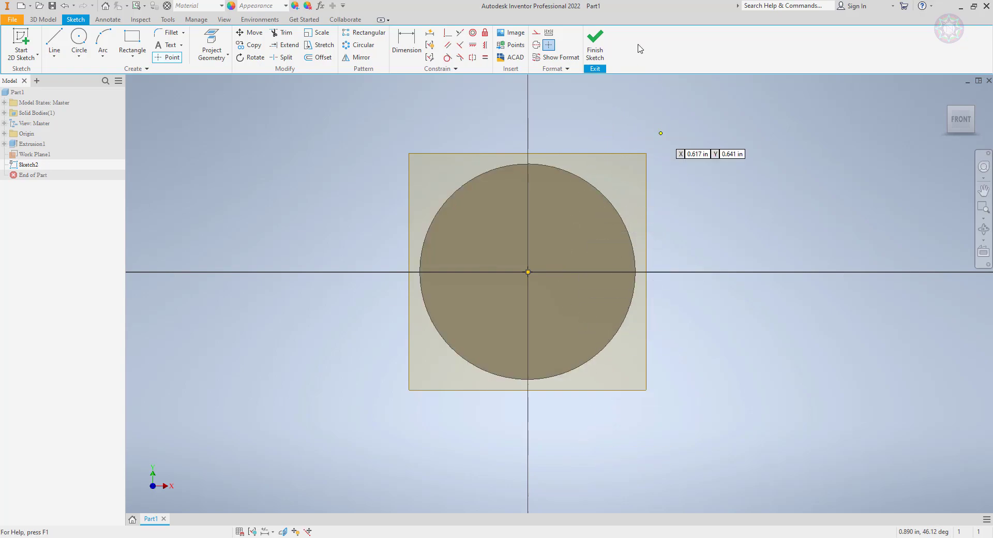
{"action": "left_click", "coordinate": [602, 61]}
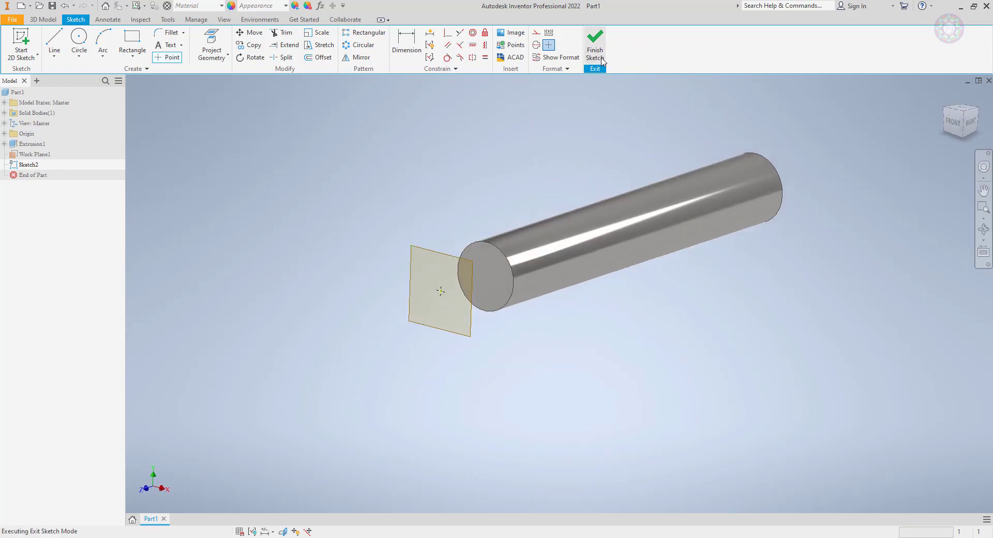
- Create a sketch on the cylinder's front end face, project its circular edge, and finish the sketch
{"action": "left_click", "coordinate": [457, 286]}
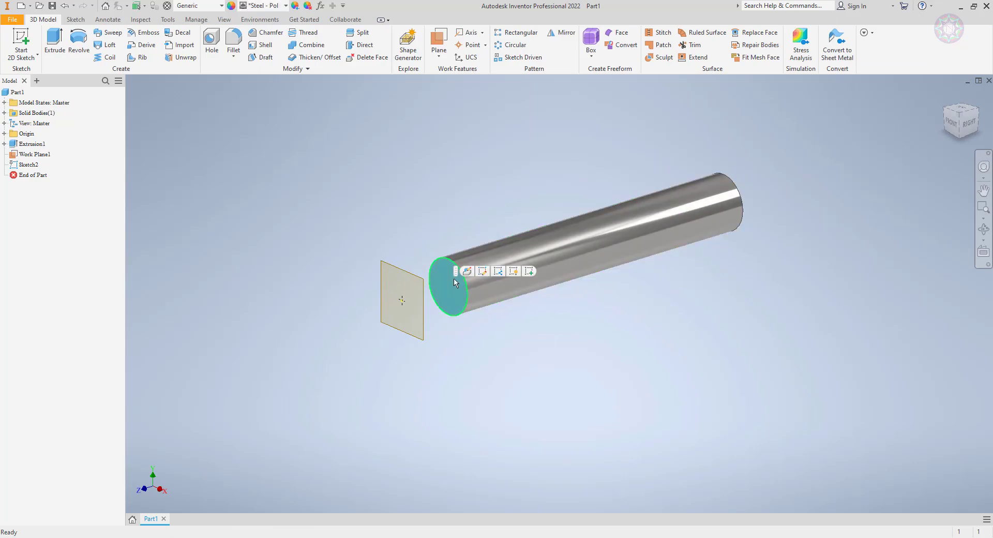
{"action": "left_click", "coordinate": [529, 271]}
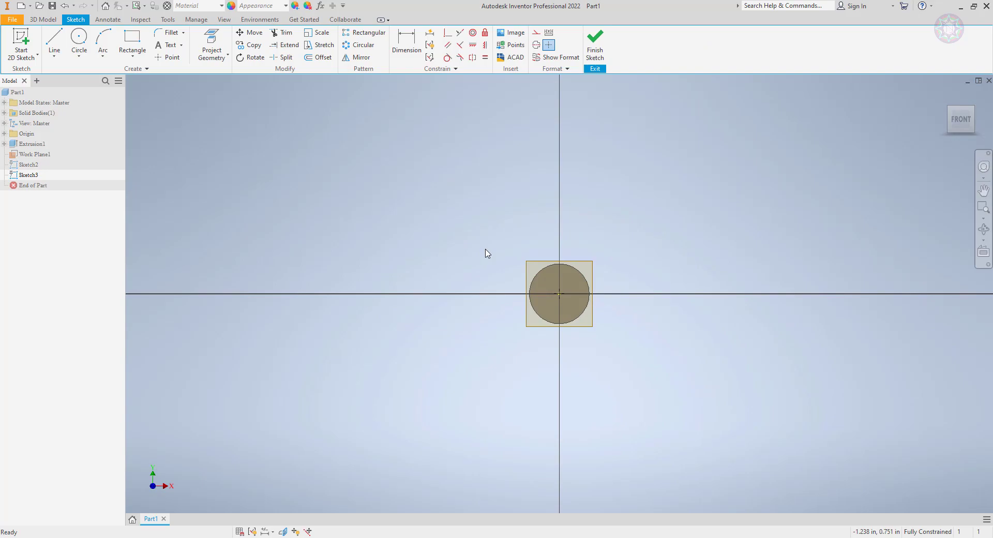
{"action": "left_click", "coordinate": [215, 40]}
{"action": "left_click", "coordinate": [576, 277]}
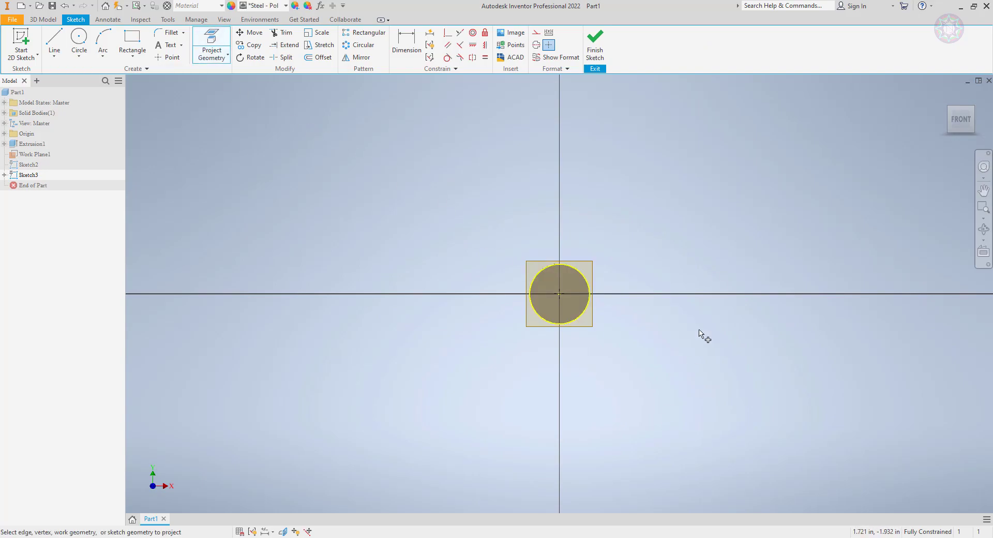
{"action": "left_click", "coordinate": [596, 46]}
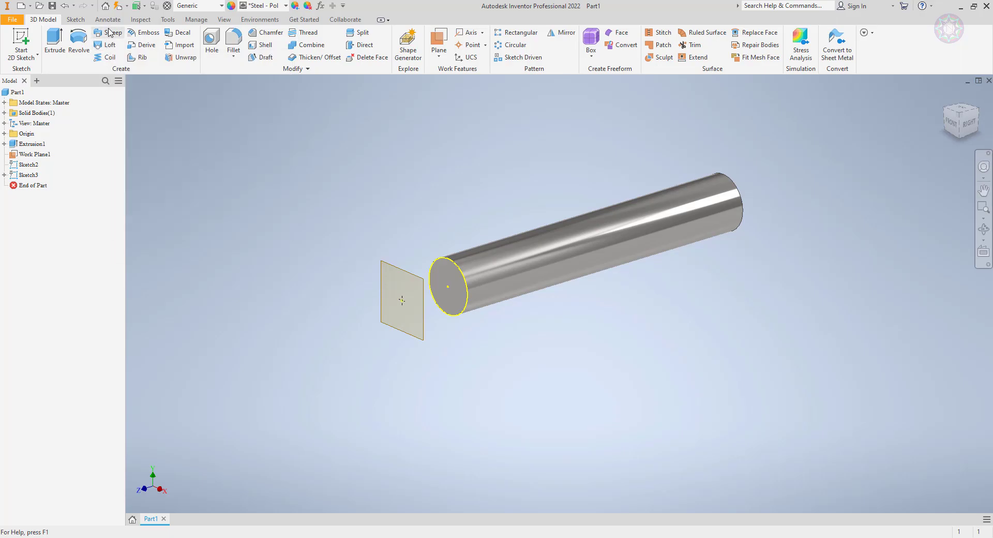
- Loft a solid conical tip from the rod's circular front edge to the sketch point on the offset work plane
{"action": "left_click", "coordinate": [114, 47]}
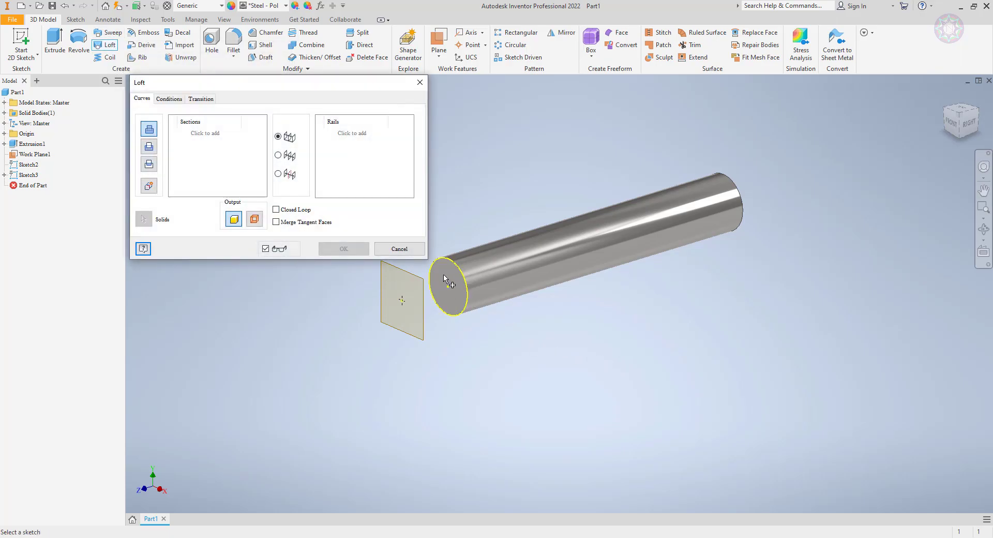
{"action": "scroll", "coordinate": [444, 273], "scroll_direction": "up", "scroll_amount": 3}
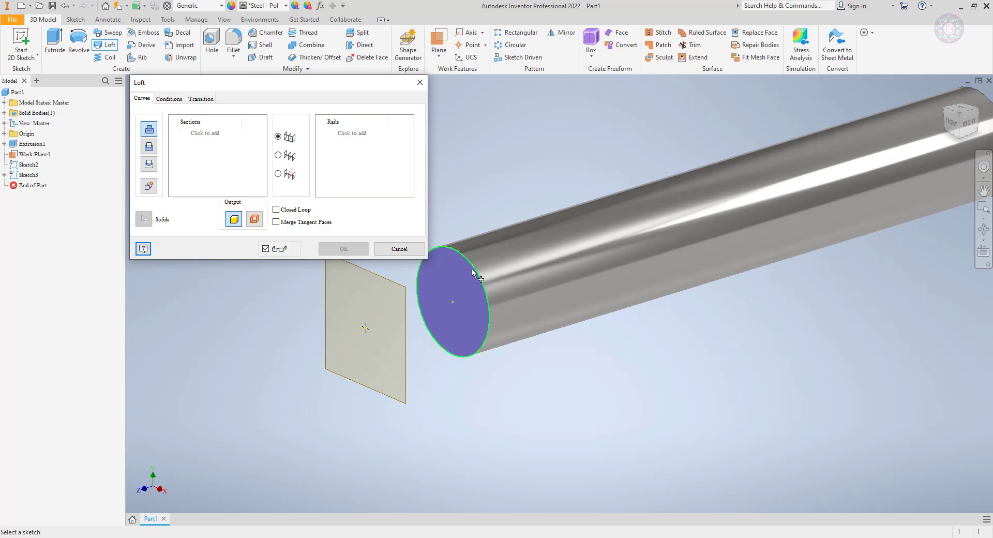
{"action": "left_click", "coordinate": [472, 273]}
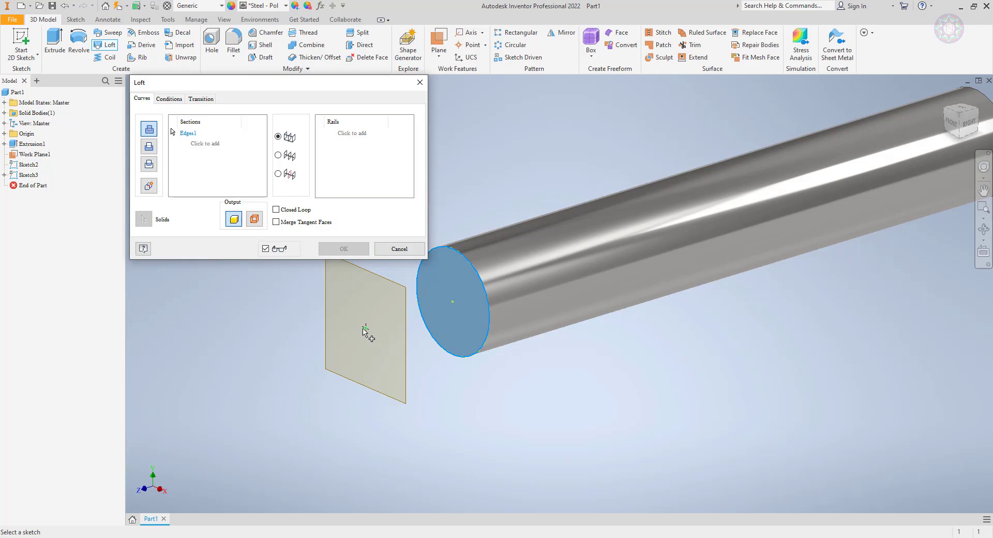
{"action": "left_click", "coordinate": [364, 327]}
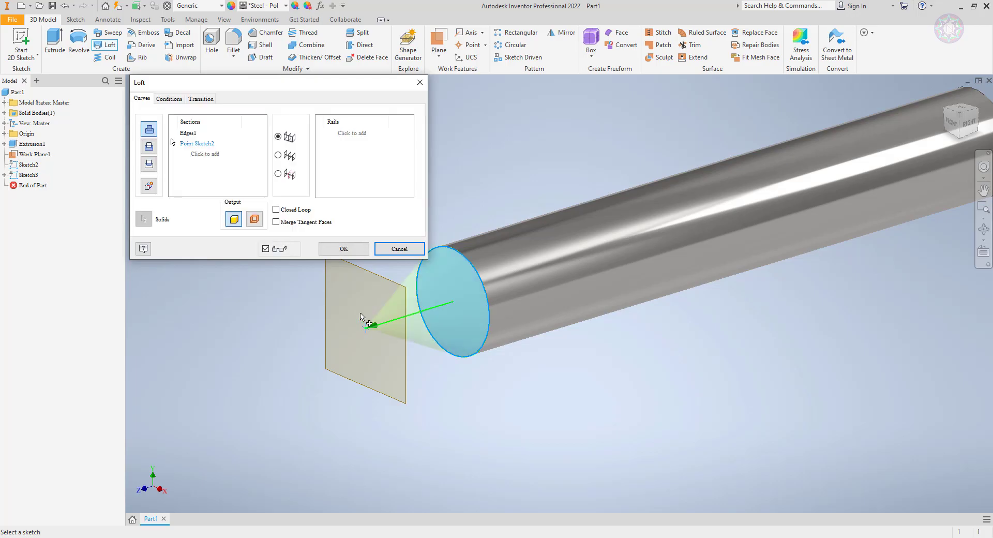
{"action": "left_click", "coordinate": [342, 249]}
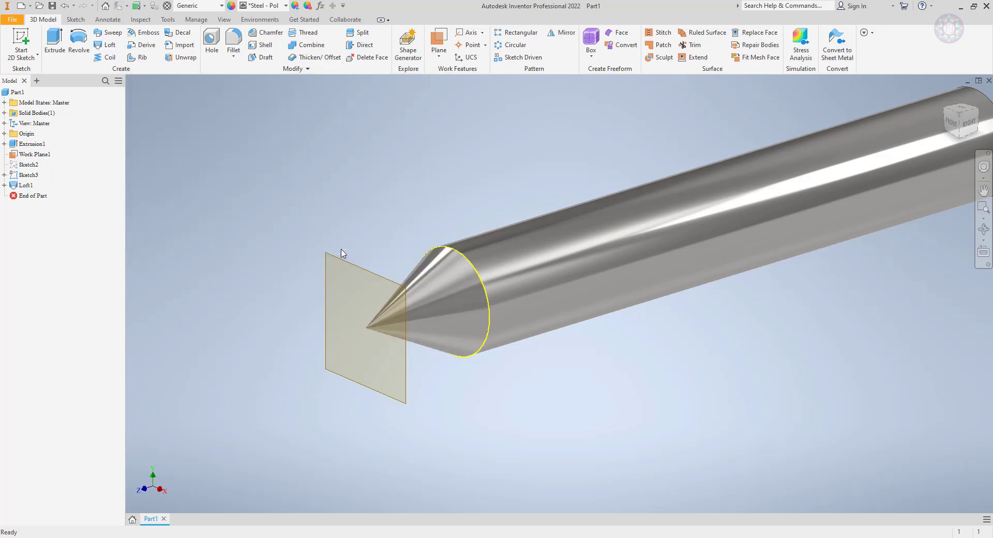
- Hide the work plane at the cone's tip and the sketch of the projected circular edge
{"action": "scroll", "coordinate": [670, 390], "scroll_direction": "down", "scroll_amount": 2}
{"action": "middle_click_drag", "start_coordinate": [677, 379], "coordinate": [562, 367]}
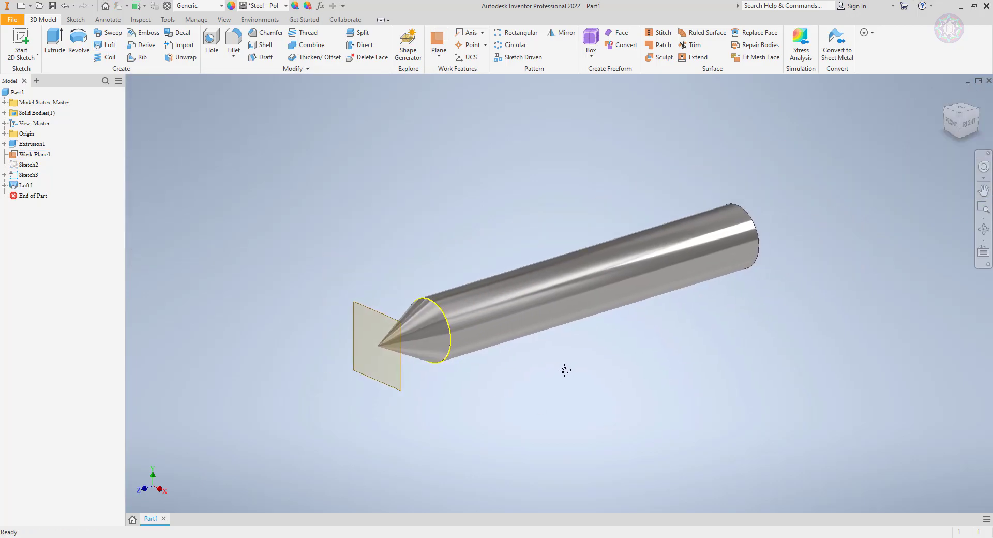
{"action": "right_click", "coordinate": [41, 154]}
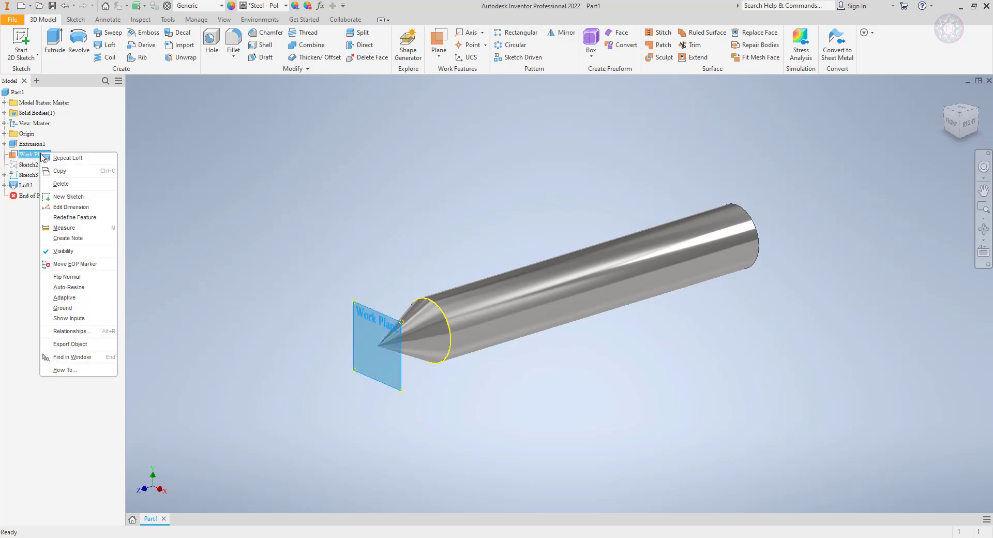
{"action": "left_click", "coordinate": [86, 256]}
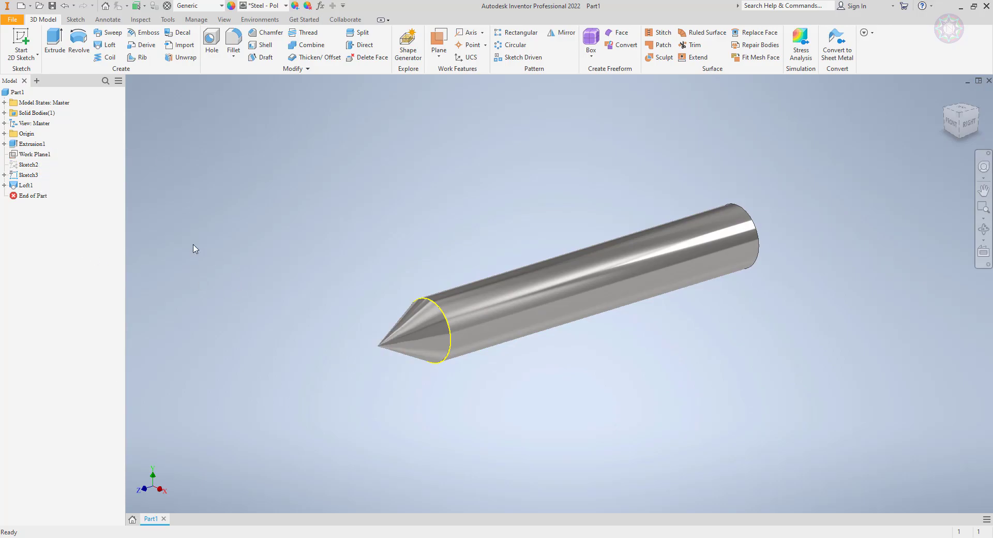
{"action": "right_click", "coordinate": [33, 179]}
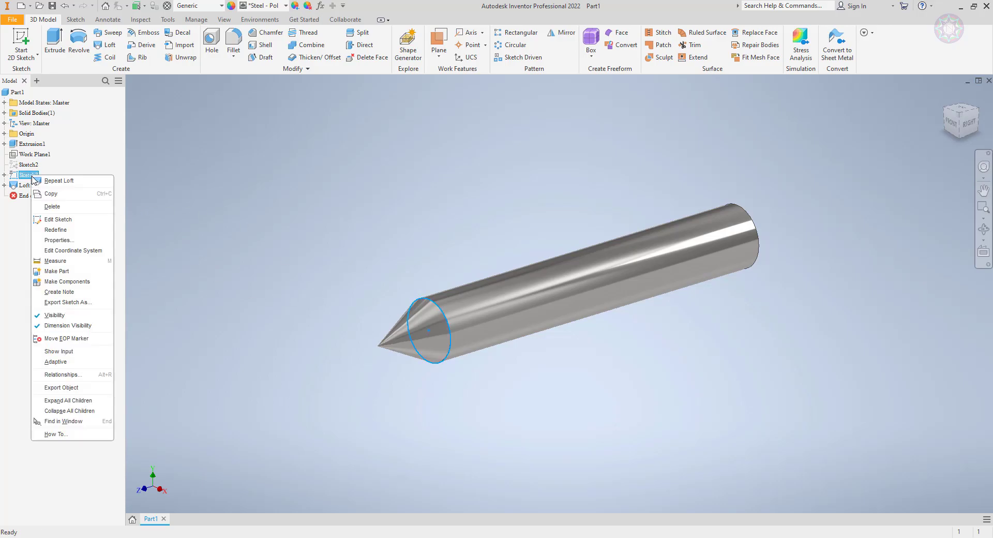
{"action": "left_click", "coordinate": [67, 318]}
{"action": "scroll", "coordinate": [448, 322], "scroll_direction": "down", "scroll_amount": 5}
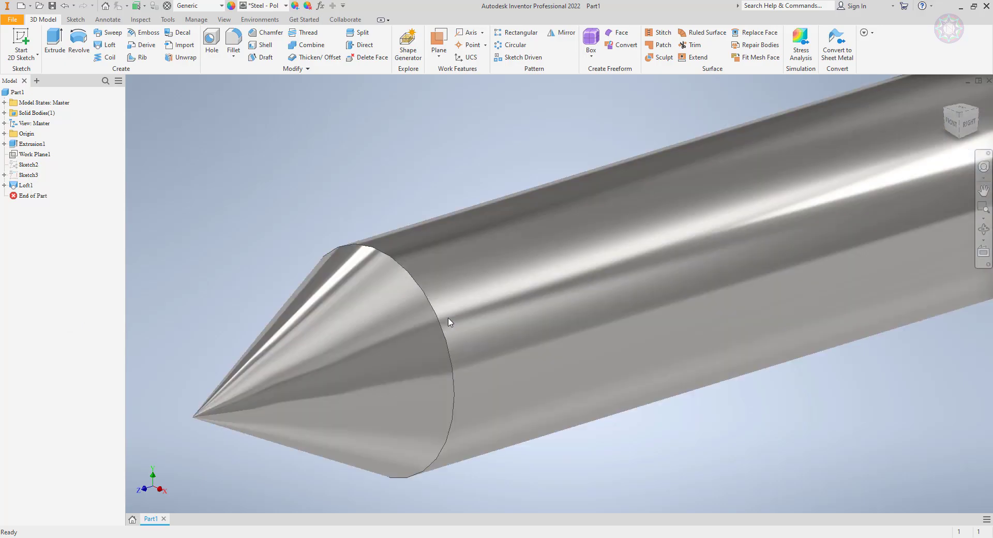
- Create a work plane offset 2.8125 in from the origin XY plane toward the conical tip
{"action": "scroll", "coordinate": [448, 322], "scroll_direction": "up", "scroll_amount": 2}
{"action": "middle_click_drag", "start_coordinate": [771, 450], "coordinate": [582, 352]}
{"action": "scroll", "coordinate": [636, 356], "scroll_direction": "up", "scroll_amount": 3}
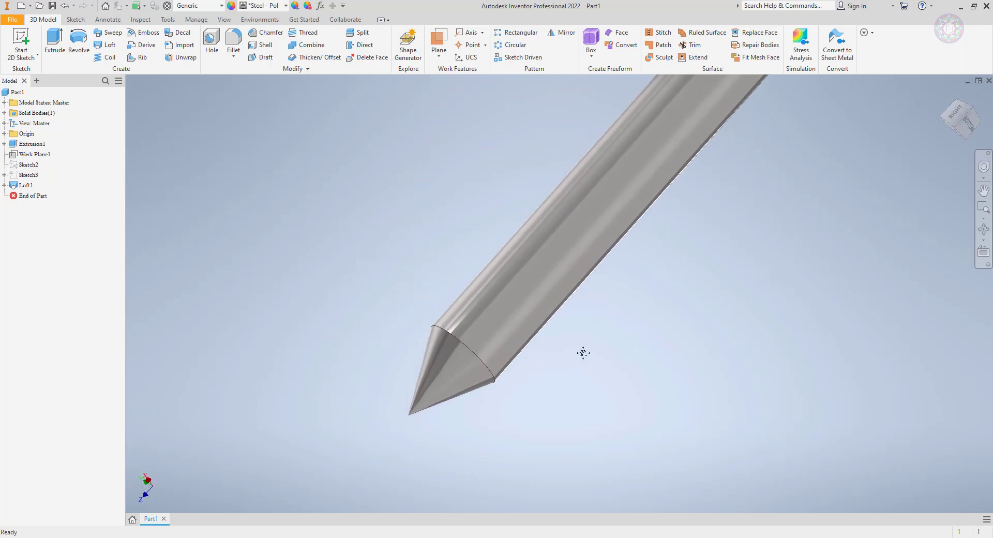
{"action": "scroll", "coordinate": [609, 324], "scroll_direction": "down", "scroll_amount": 4}
{"action": "middle_click_drag", "start_coordinate": [790, 302], "coordinate": [685, 314], "text": "shift"}
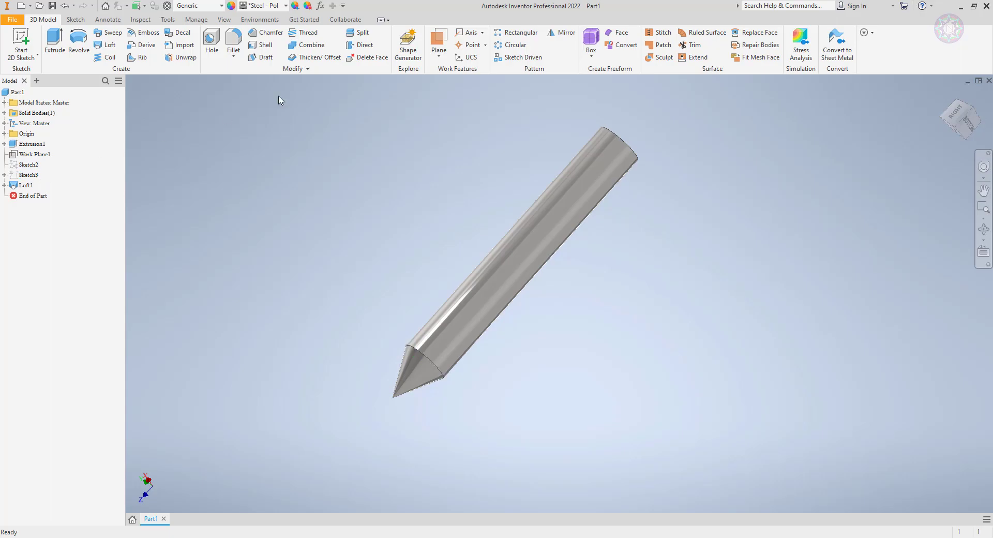
{"action": "left_click", "coordinate": [444, 42]}
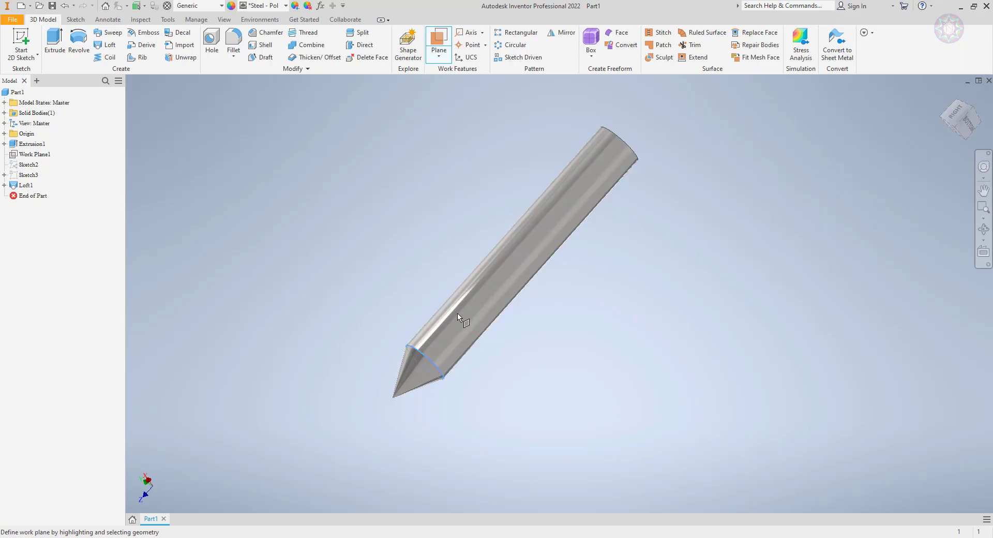
{"action": "left_click", "coordinate": [438, 56]}
{"action": "left_click", "coordinate": [468, 88]}
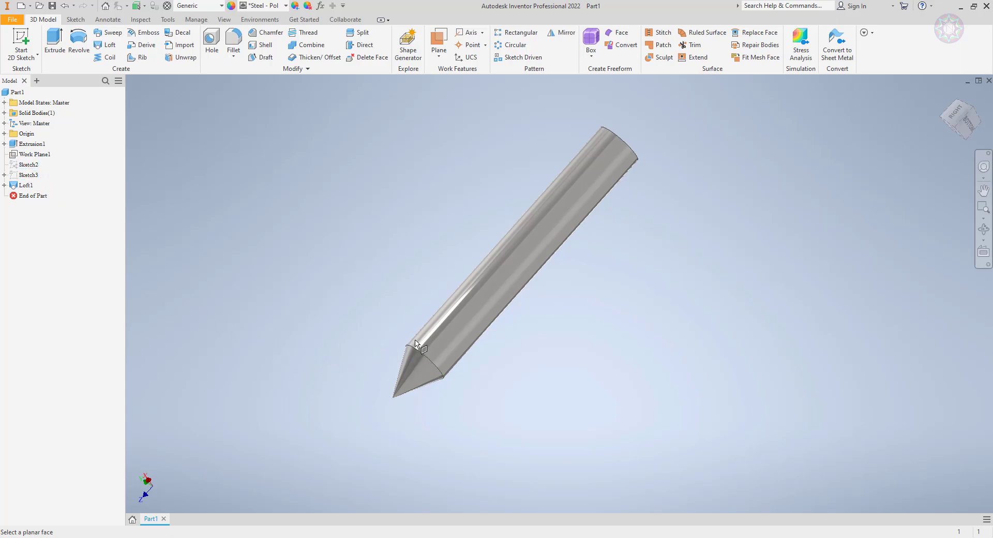
{"action": "left_click", "coordinate": [4, 133]}
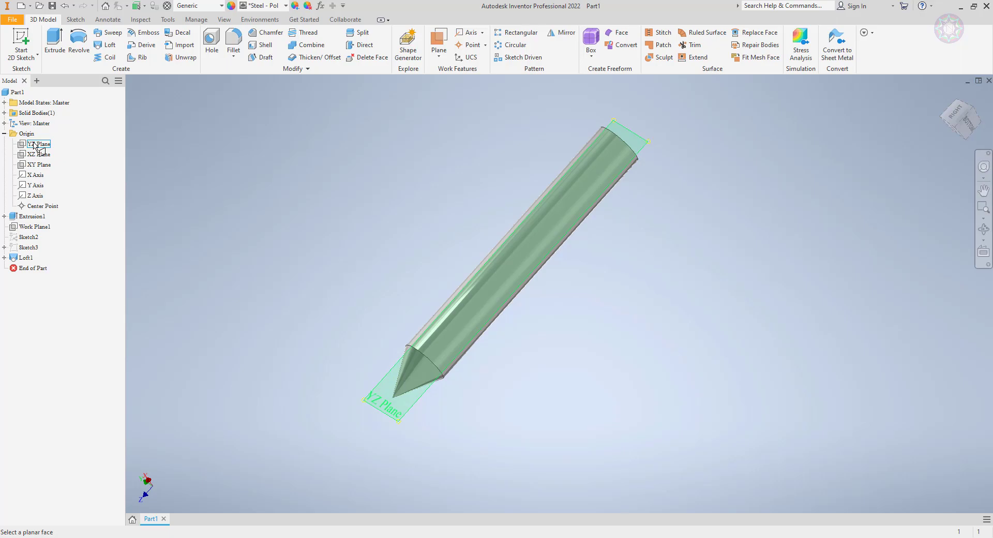
{"action": "left_click", "coordinate": [45, 166]}
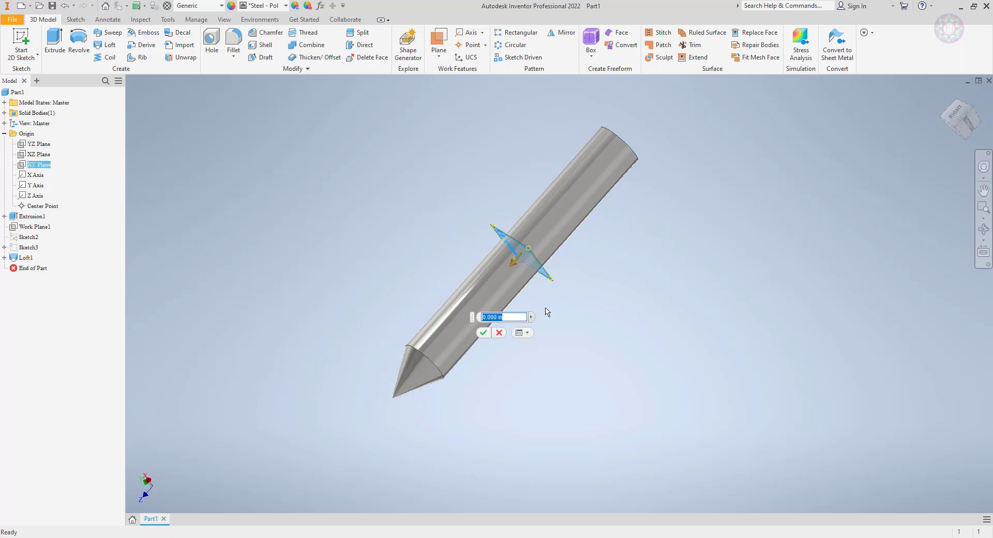
{"action": "left_click_drag", "start_coordinate": [514, 265], "coordinate": [450, 346]}
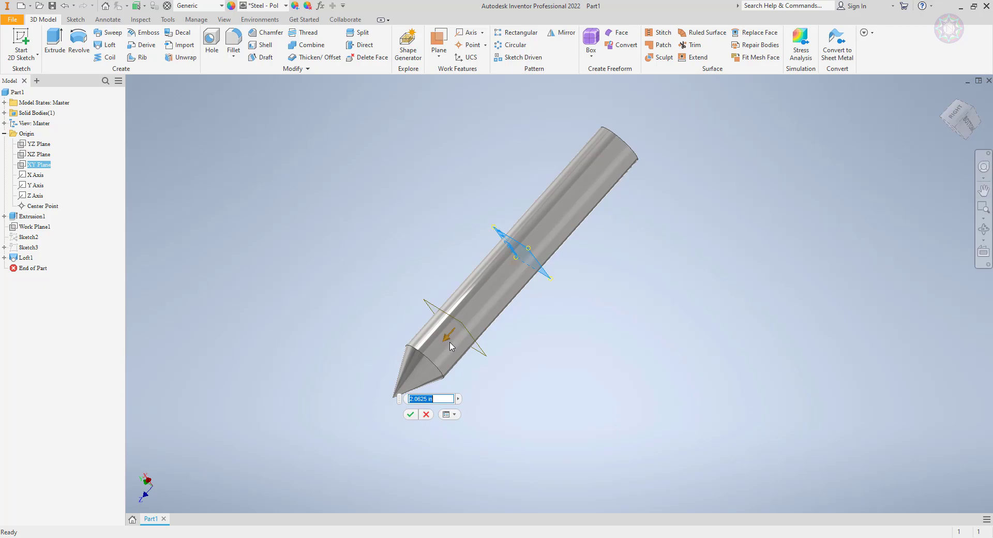
{"action": "left_click_drag", "start_coordinate": [449, 348], "coordinate": [434, 371]}
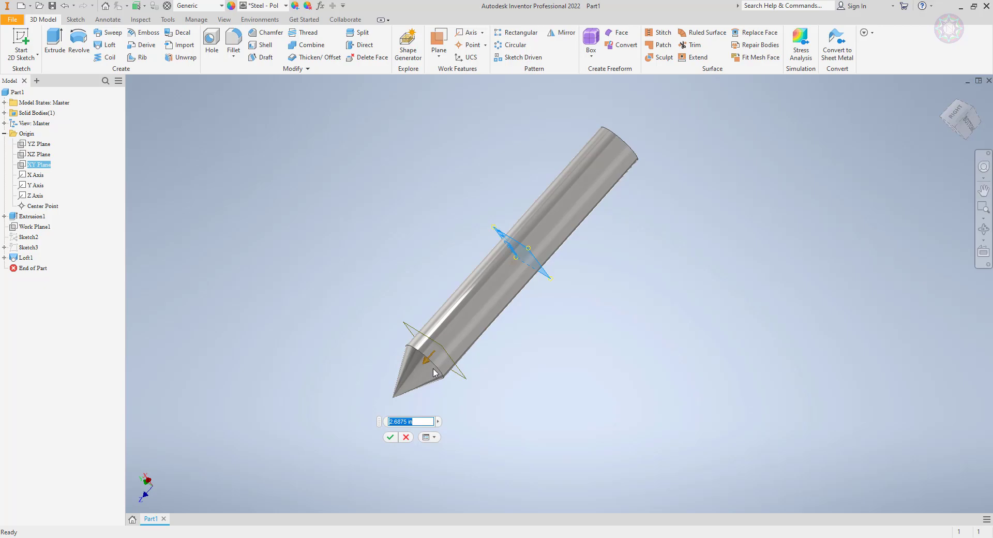
{"action": "left_click_drag", "start_coordinate": [434, 371], "coordinate": [433, 377]}
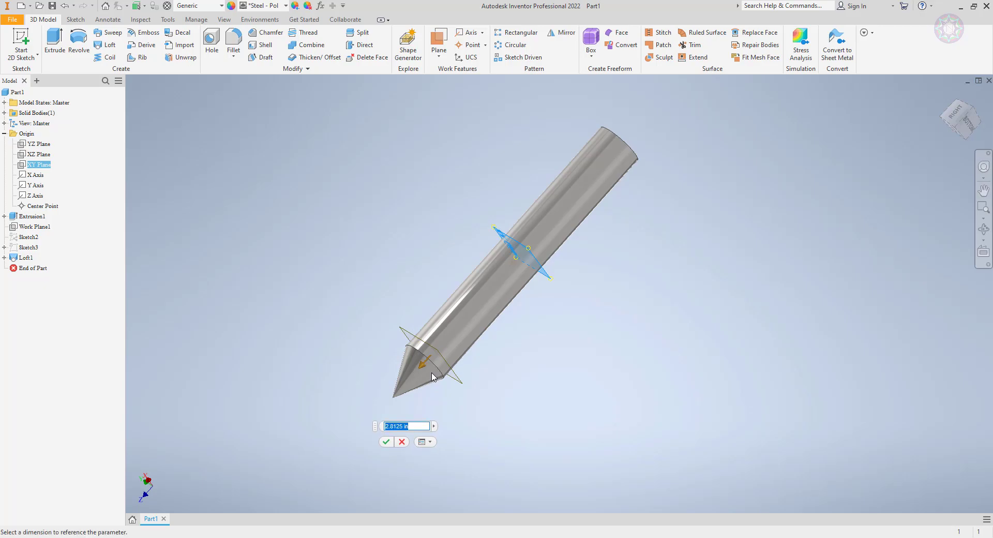
{"action": "left_click", "coordinate": [385, 441]}
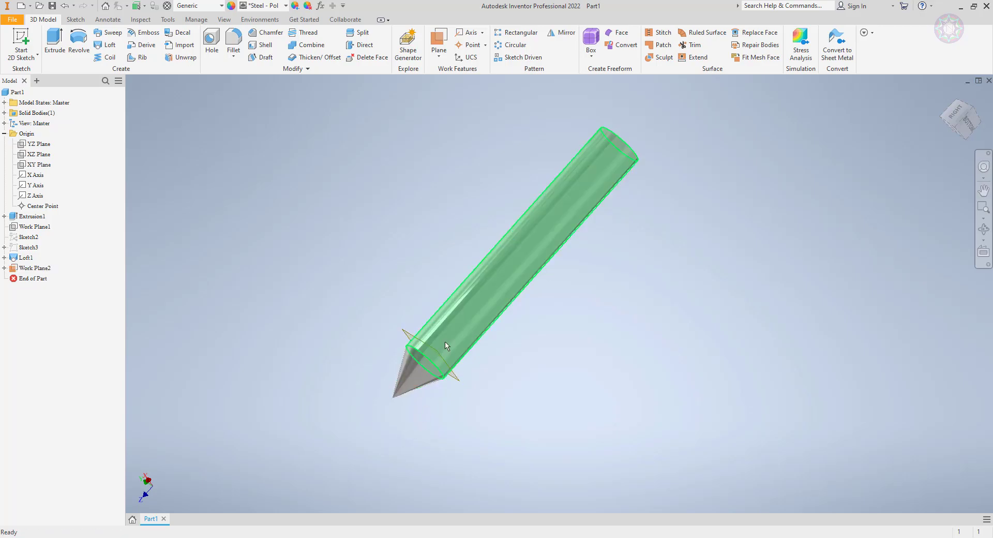
- Start a sketch on the new work plane near the cone and project the rod's circular edge into it
{"action": "left_click", "coordinate": [441, 357]}
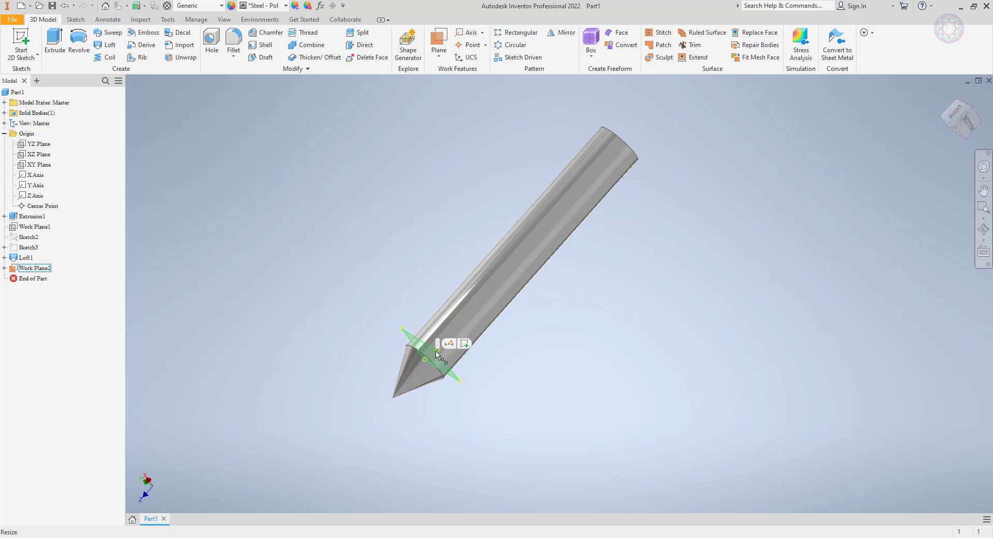
{"action": "left_click", "coordinate": [464, 343]}
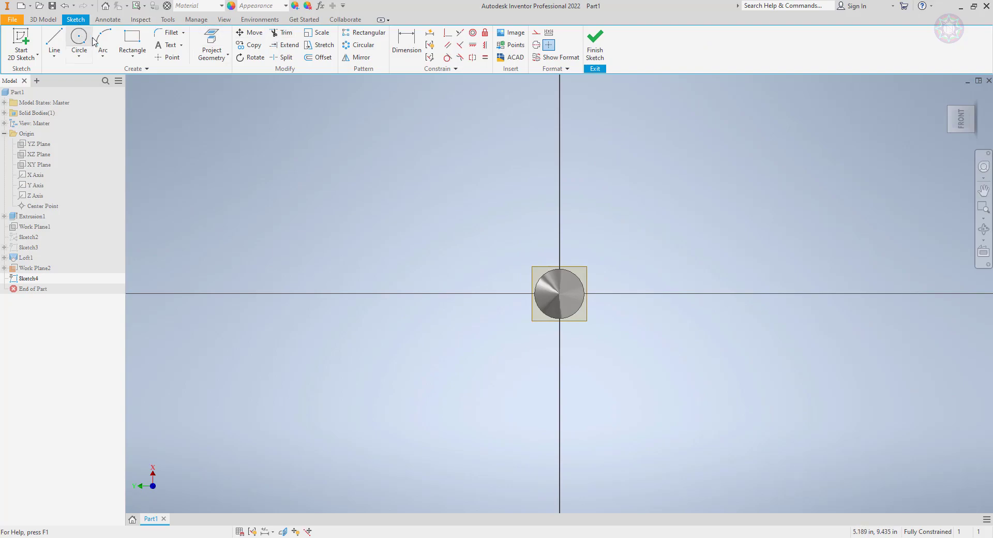
{"action": "left_click", "coordinate": [212, 44]}
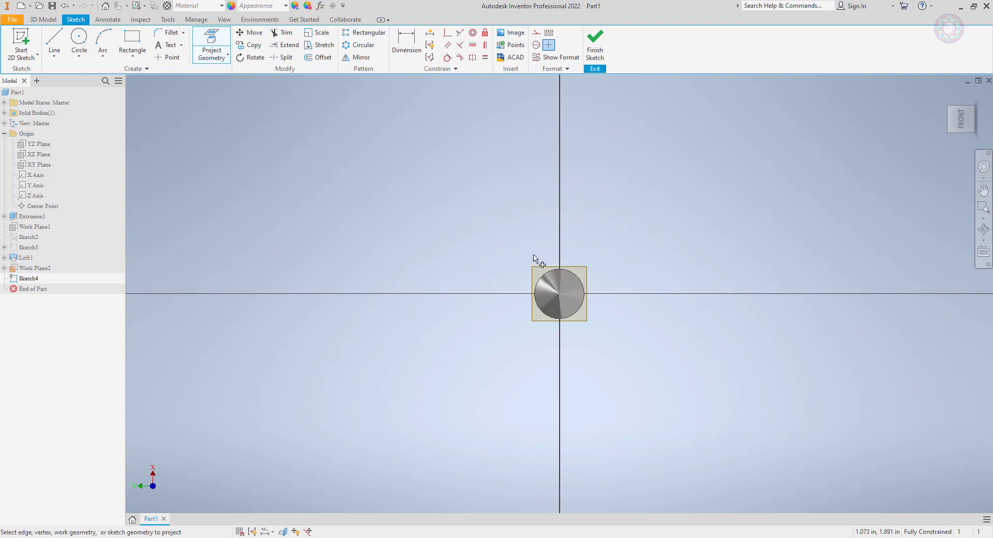
{"action": "scroll", "coordinate": [526, 254], "scroll_direction": "up", "scroll_amount": 5}
{"action": "left_click", "coordinate": [543, 277]}
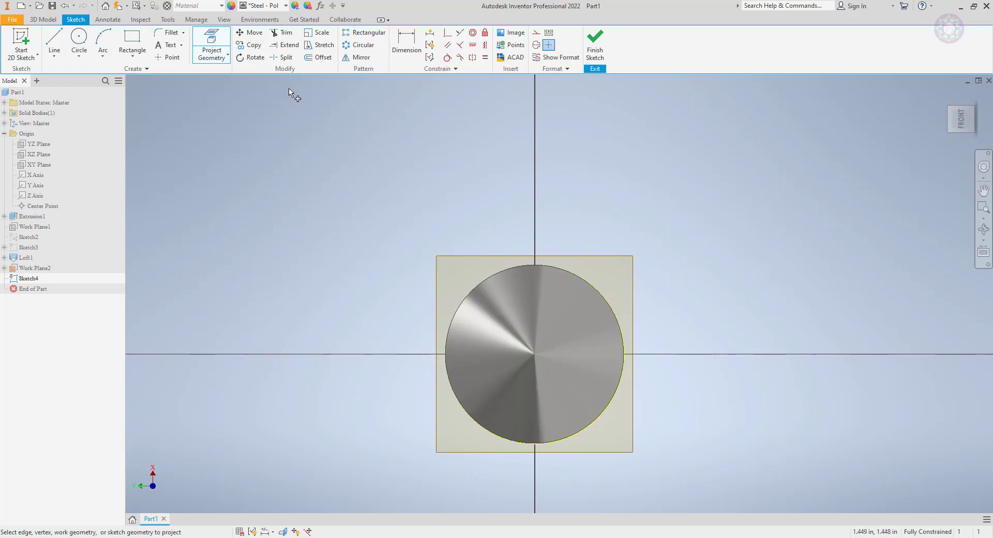
- Offset the projected circle outward by 0.1 in
{"action": "left_click", "coordinate": [319, 57]}
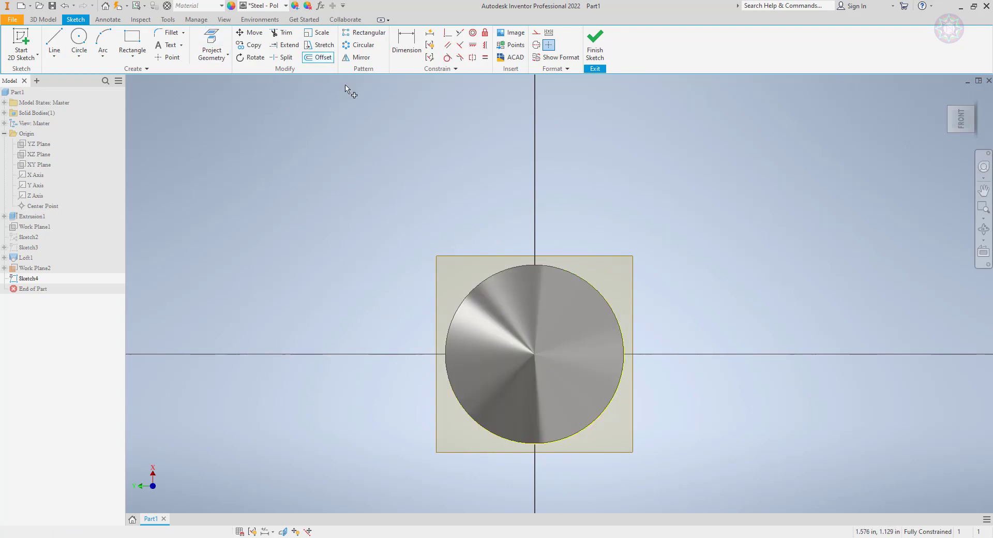
{"action": "left_click", "coordinate": [580, 275]}
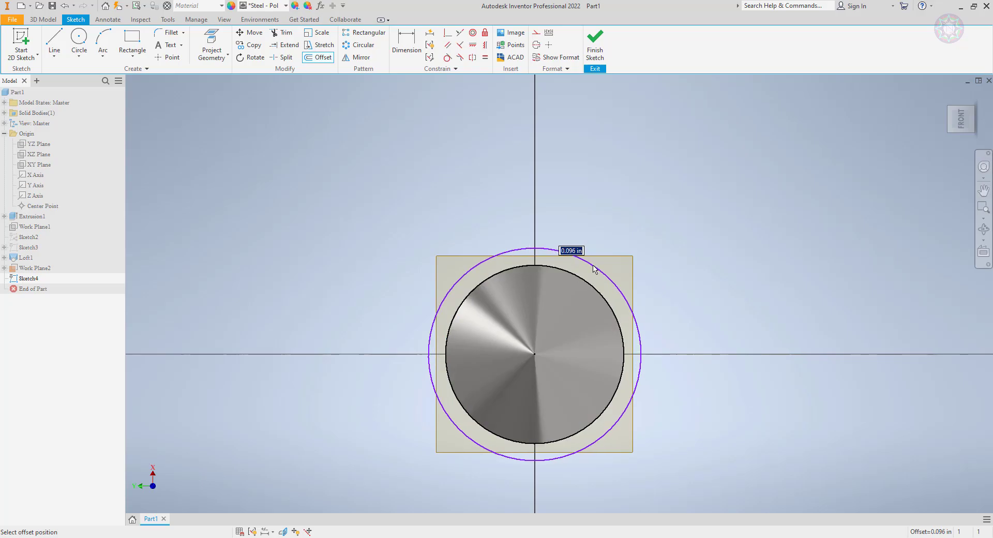
{"action": "type", "text": "."}
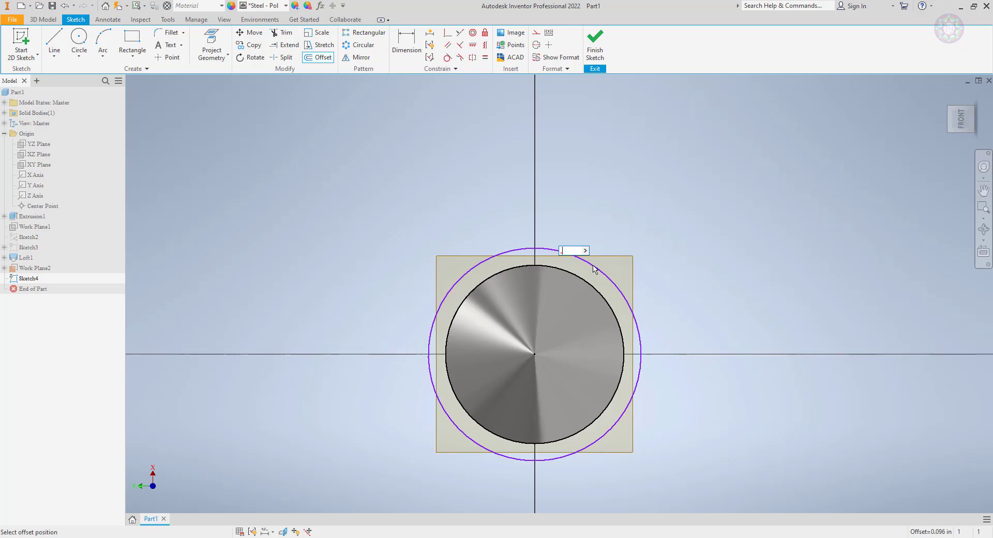
{"action": "type", "text": "1"}
{"action": "key", "text": "Return"}
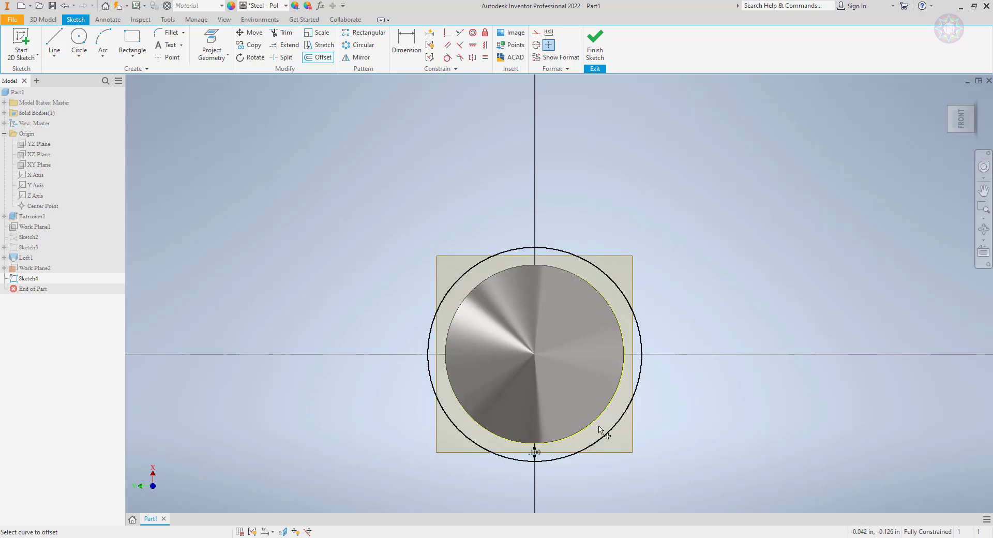
- Extrude the ring between the two circles 1.5 in along the rod, away from the conical tip, joined to the body
{"action": "left_click", "coordinate": [42, 19]}
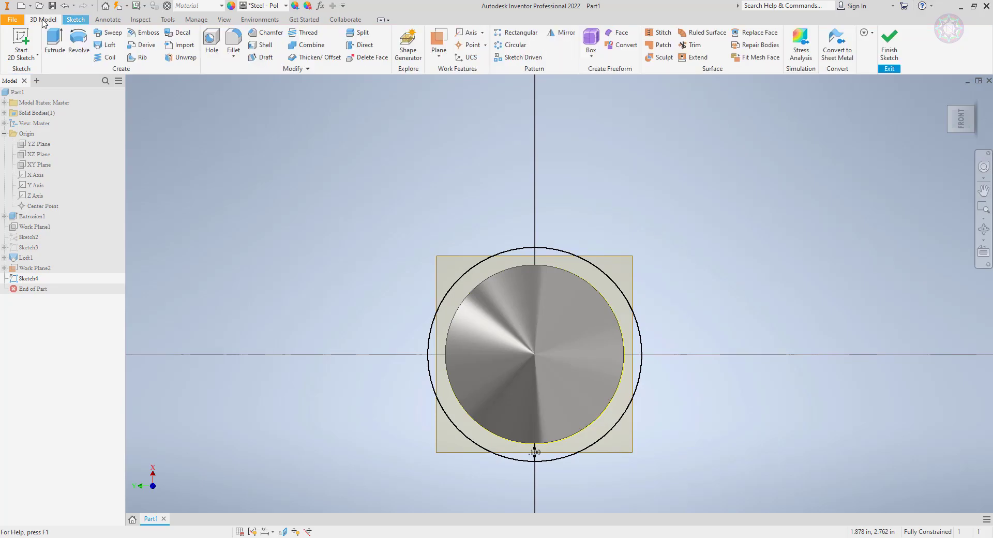
{"action": "left_click", "coordinate": [54, 41]}
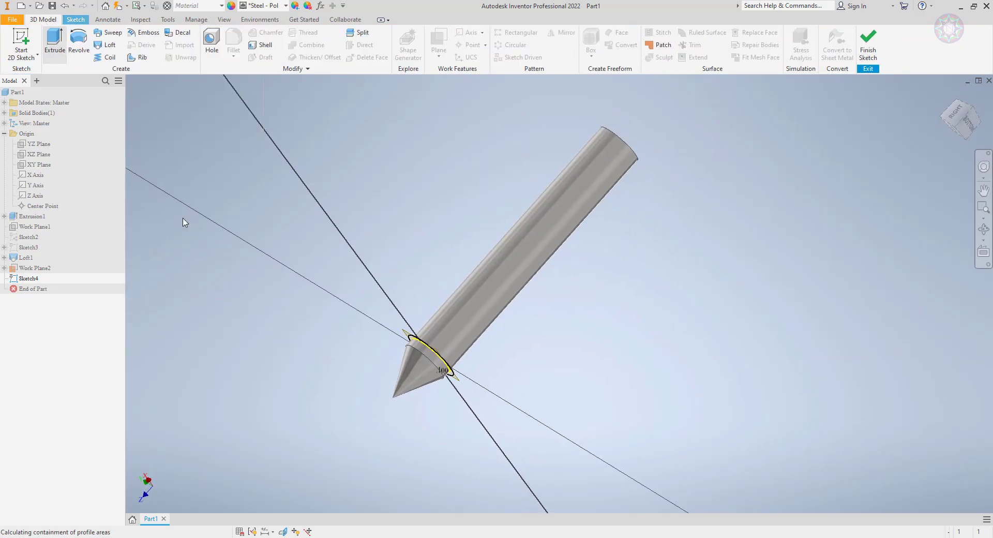
{"action": "scroll", "coordinate": [434, 357], "scroll_direction": "up", "scroll_amount": 5}
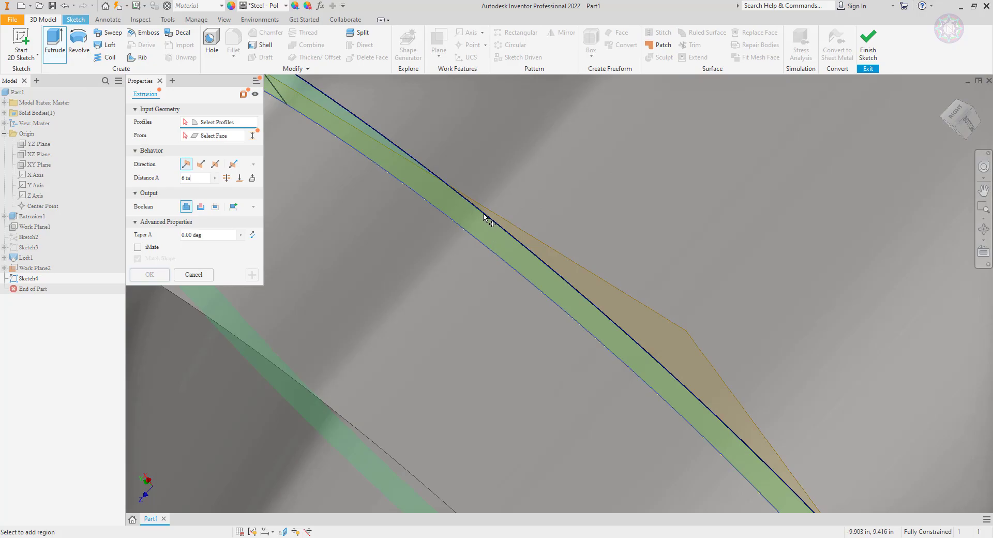
{"action": "scroll", "coordinate": [485, 218], "scroll_direction": "down", "scroll_amount": 2}
{"action": "left_click", "coordinate": [477, 295]}
{"action": "scroll", "coordinate": [473, 290], "scroll_direction": "down", "scroll_amount": 4}
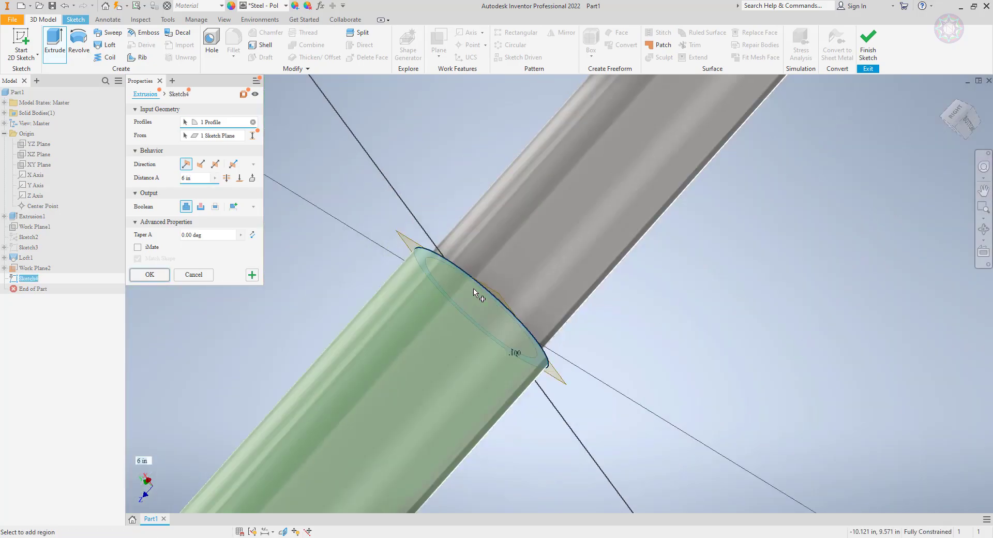
{"action": "left_click", "coordinate": [200, 165]}
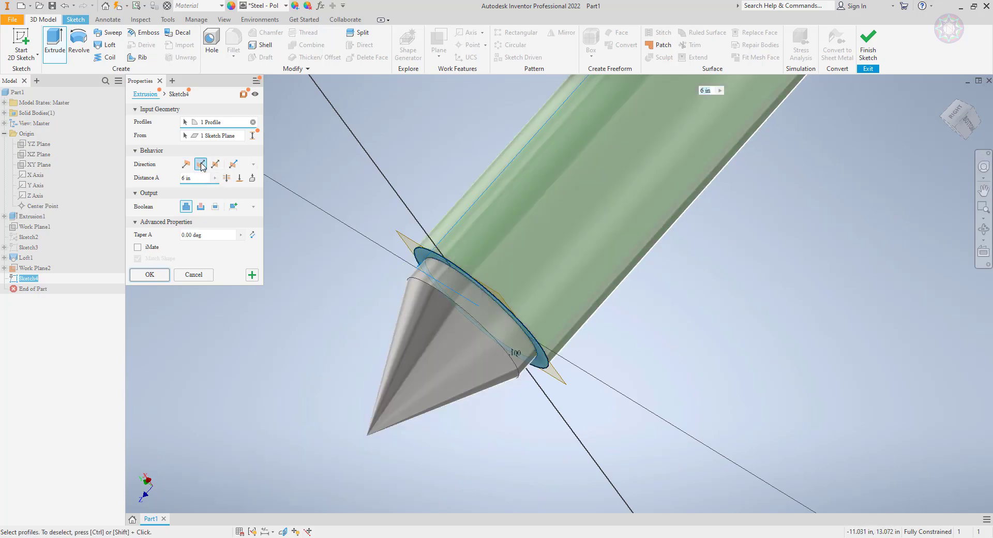
{"action": "scroll", "coordinate": [344, 231], "scroll_direction": "down", "scroll_amount": 3}
{"action": "middle_click_drag", "start_coordinate": [544, 295], "coordinate": [450, 440]}
{"action": "left_click_drag", "start_coordinate": [520, 226], "coordinate": [383, 405]}
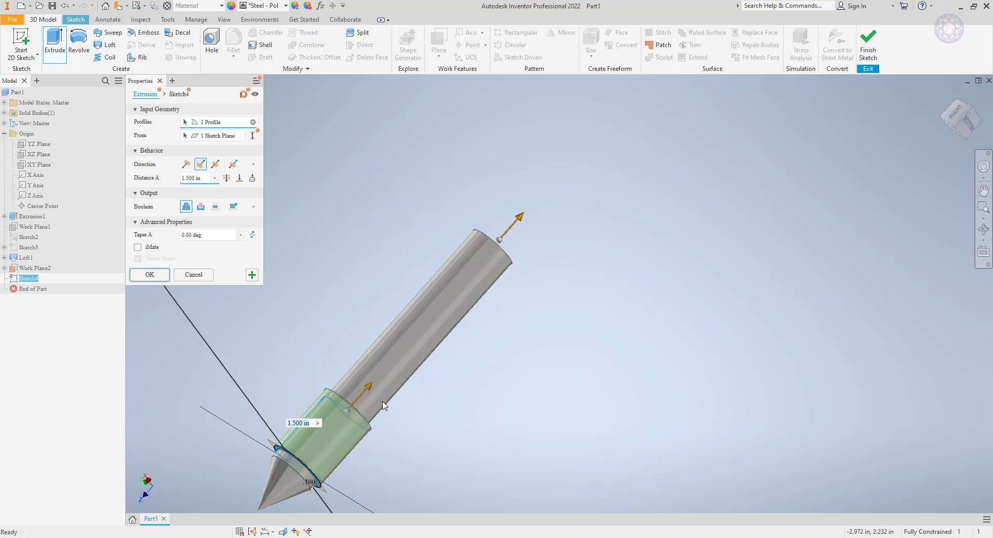
{"action": "left_click", "coordinate": [150, 274]}
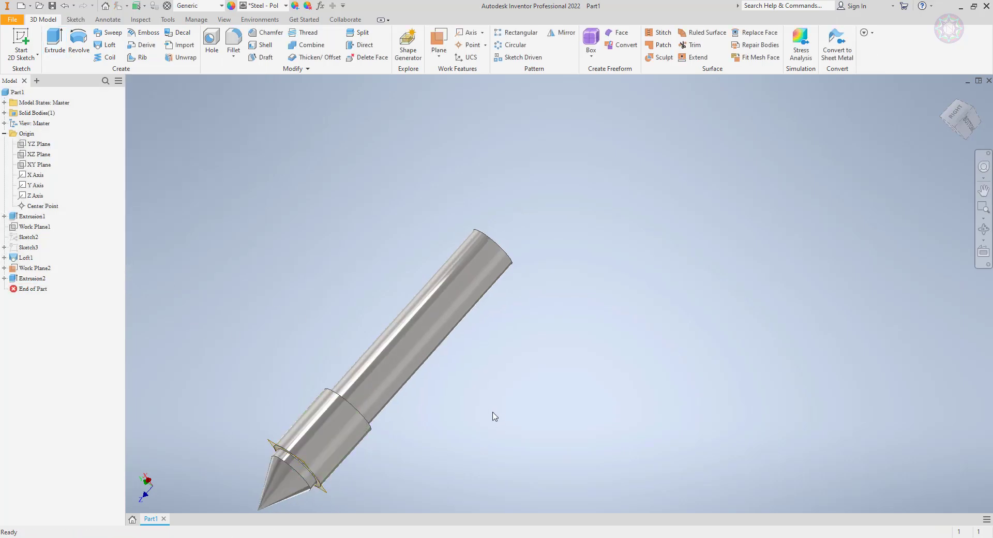
- Recolor the rod extrusion's appearance to green with RGB 0, 255, 136
{"action": "scroll", "coordinate": [346, 434], "scroll_direction": "down", "scroll_amount": 5}
{"action": "middle_click_drag", "start_coordinate": [422, 365], "coordinate": [543, 306]}
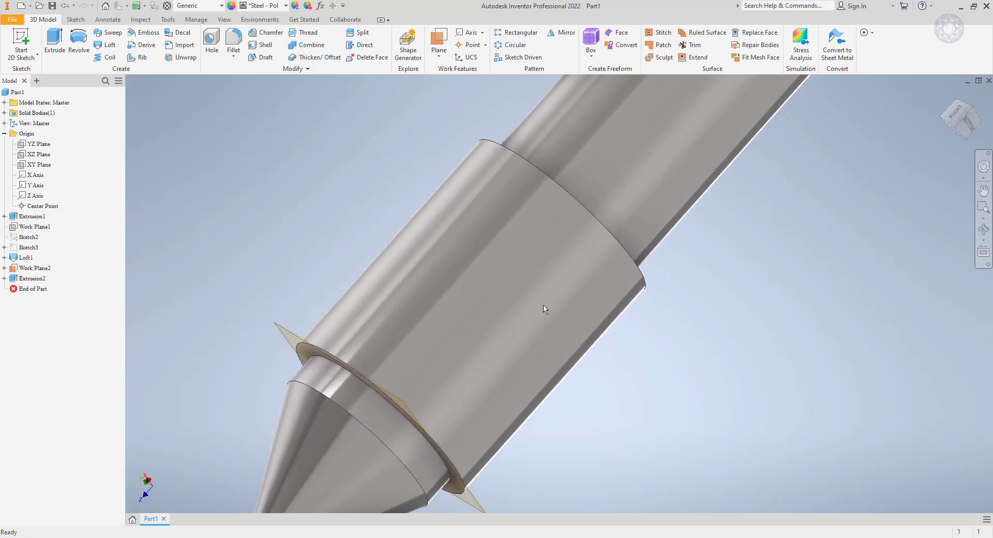
{"action": "middle_click_drag", "start_coordinate": [600, 397], "coordinate": [523, 412]}
{"action": "scroll", "coordinate": [554, 381], "scroll_direction": "down", "scroll_amount": 2}
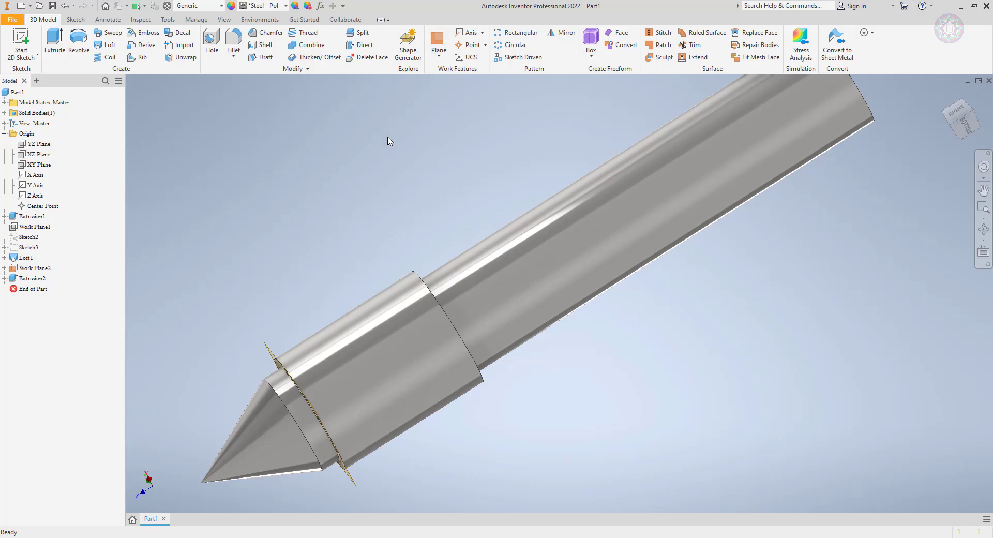
{"action": "left_click", "coordinate": [296, 6]}
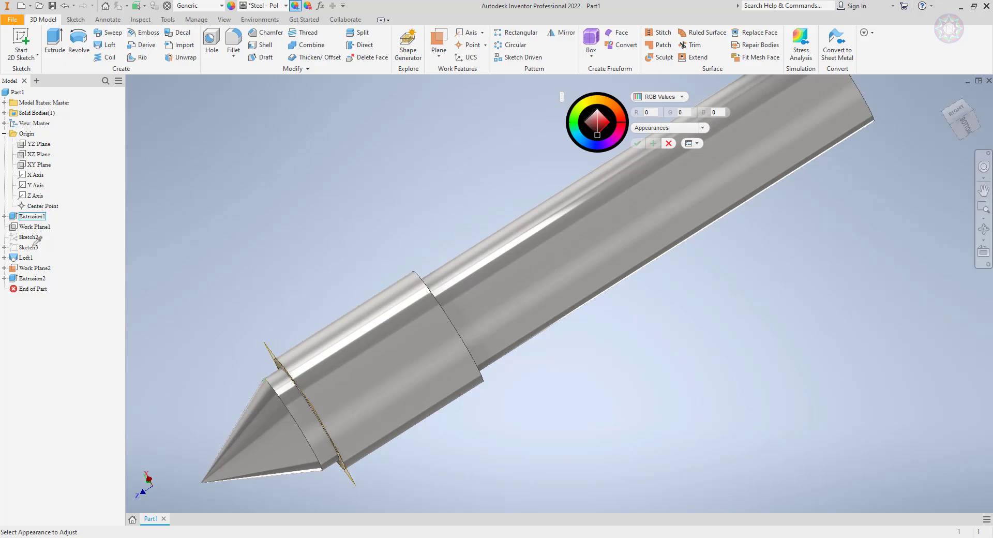
{"action": "left_click", "coordinate": [27, 213]}
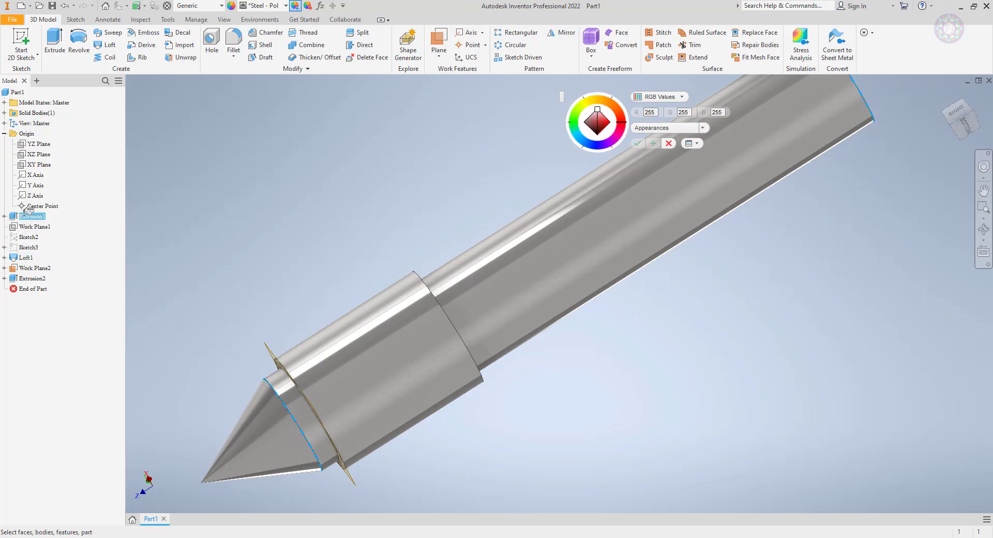
{"action": "left_click", "coordinate": [575, 118]}
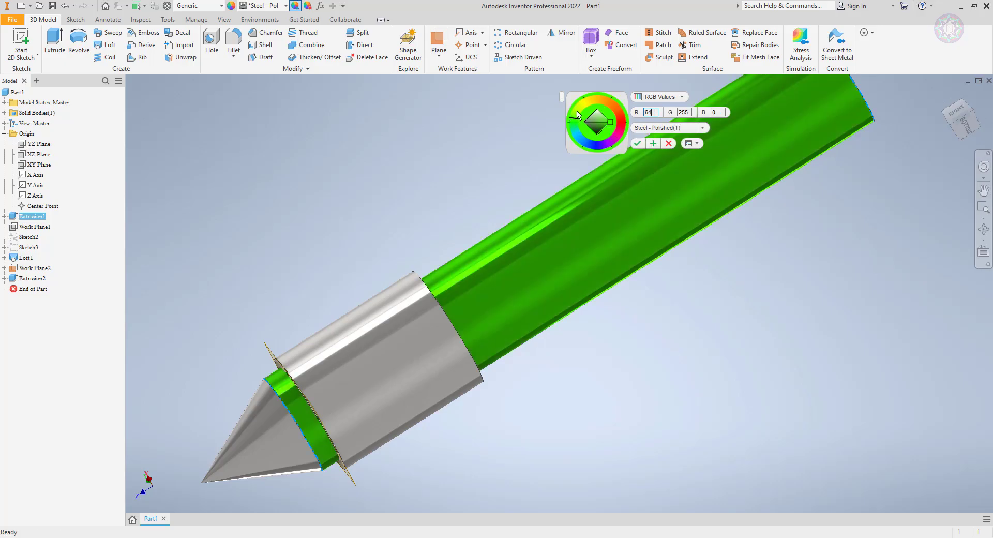
{"action": "left_click_drag", "start_coordinate": [577, 114], "coordinate": [584, 110]}
{"action": "left_click_drag", "start_coordinate": [584, 109], "coordinate": [580, 107]}
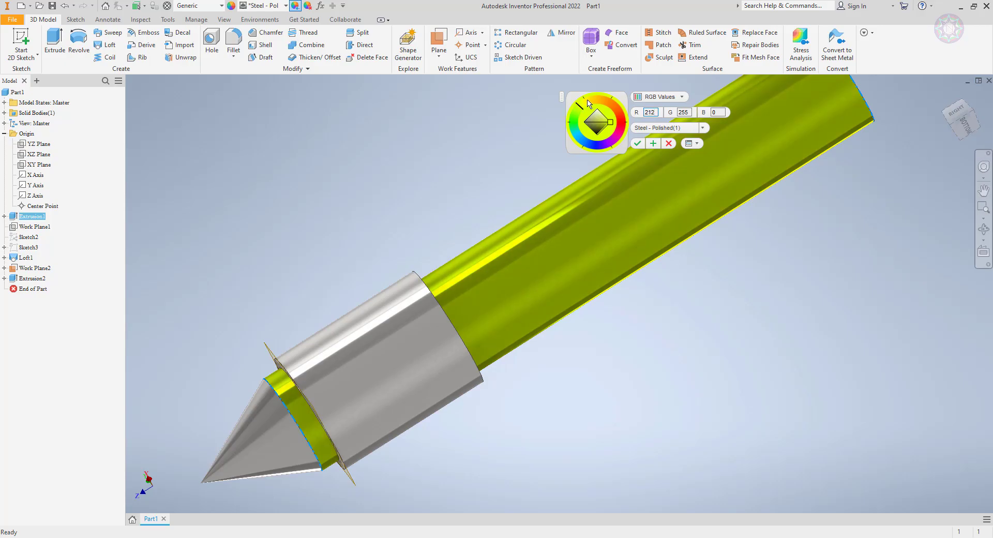
{"action": "left_click", "coordinate": [588, 100]}
{"action": "left_click", "coordinate": [574, 129]}
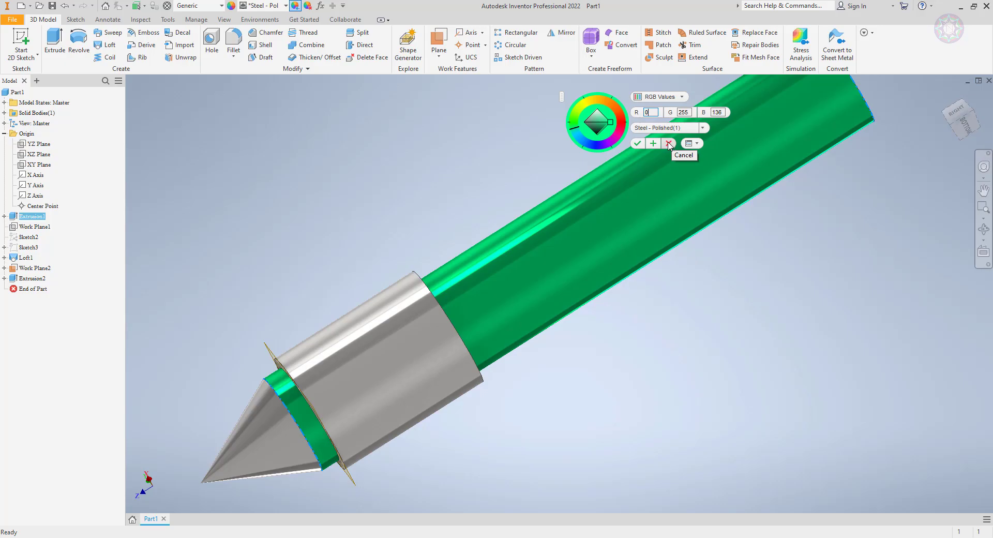
{"action": "left_click", "coordinate": [637, 144]}
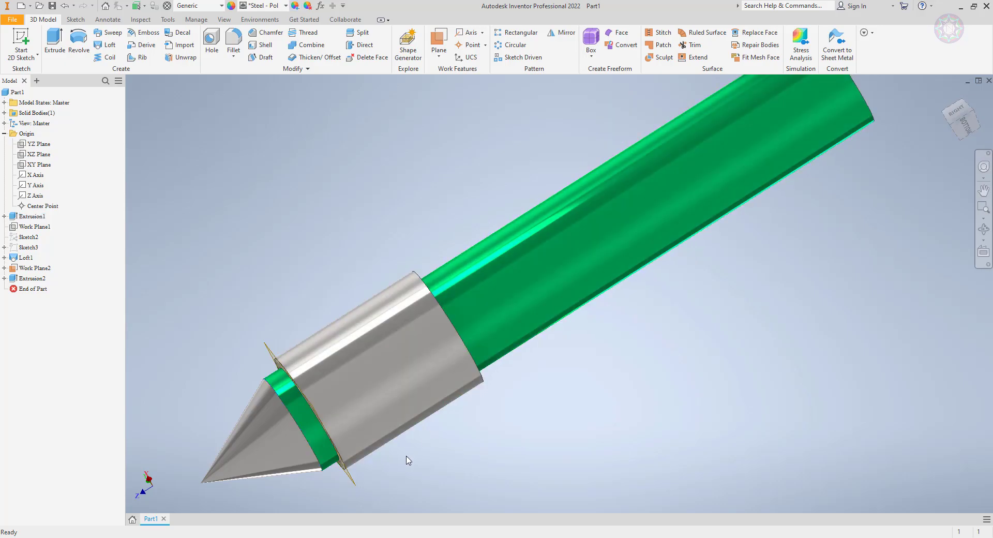
- Recolor the collar's appearance to magenta with RGB 255, 0, 157
{"action": "scroll", "coordinate": [463, 411], "scroll_direction": "down", "scroll_amount": 2}
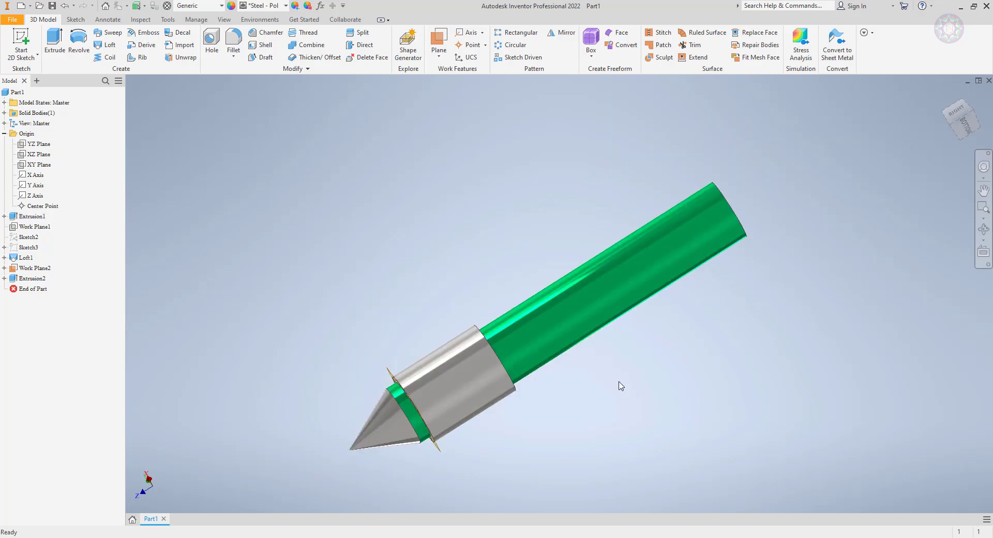
{"action": "key", "text": "F4"}
{"action": "left_click_drag", "start_coordinate": [573, 397], "coordinate": [556, 305]}
{"action": "middle_click_drag", "start_coordinate": [576, 381], "coordinate": [554, 328]}
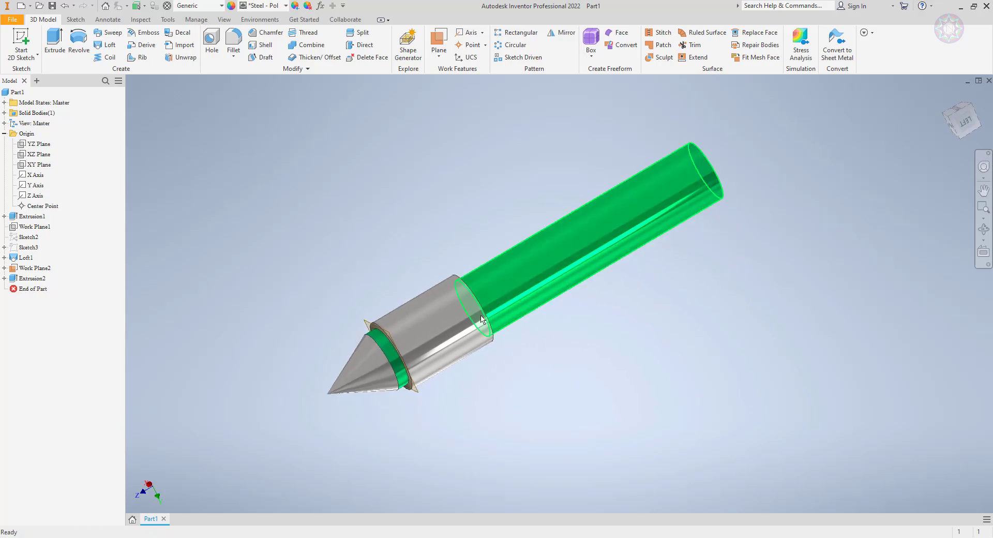
{"action": "left_click", "coordinate": [296, 6]}
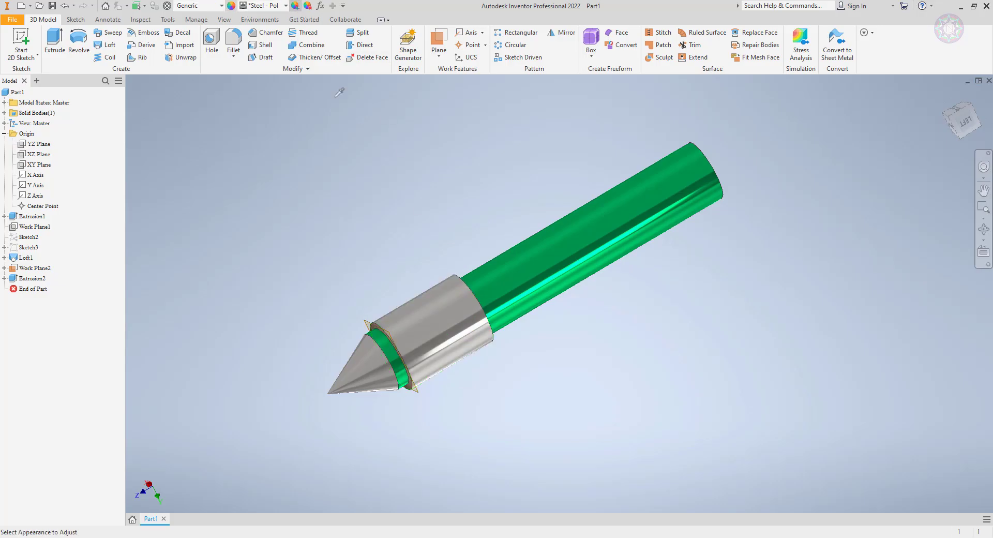
{"action": "left_click", "coordinate": [436, 316]}
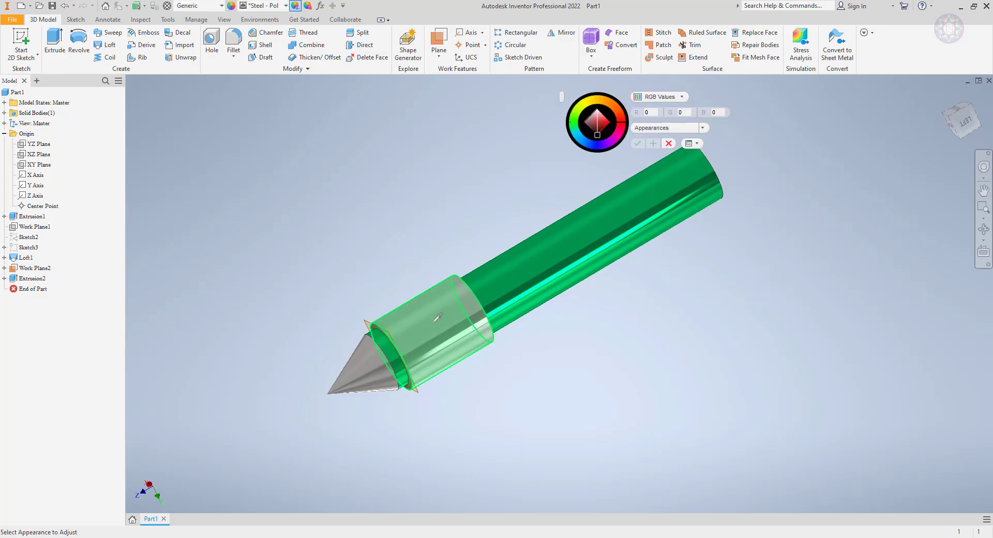
{"action": "left_click", "coordinate": [617, 134]}
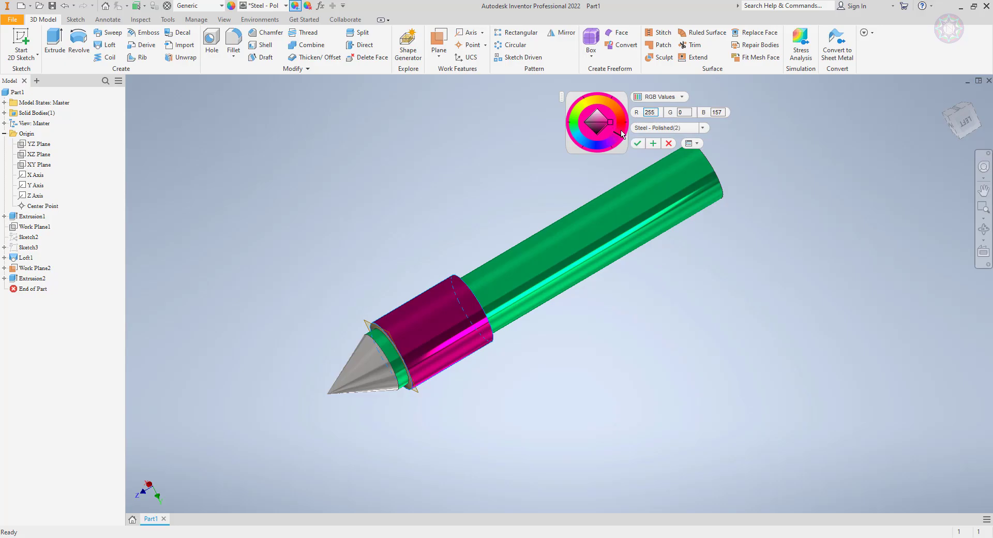
{"action": "left_click", "coordinate": [637, 144]}
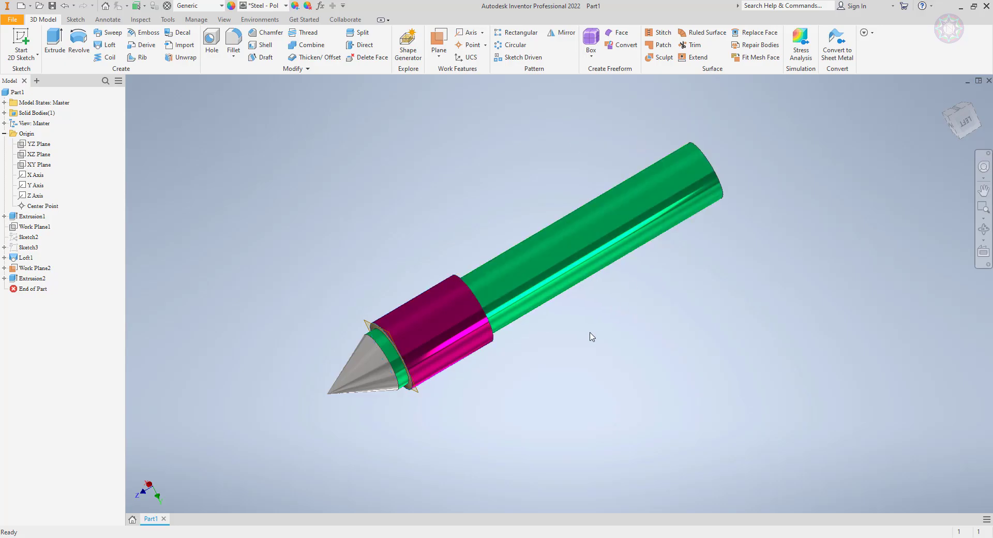
- Create a work plane parallel to the origin XZ plane and tangent to the collar's outer surface on its underside
{"action": "mouse_move", "coordinate": [554, 353]}
{"action": "middle_mouse_down", "text": "shift"}
{"action": "mouse_move", "coordinate": [495, 389]}
{"action": "mouse_move", "coordinate": [568, 369]}
{"action": "mouse_move", "coordinate": [580, 351]}
{"action": "middle_mouse_up", "text": "shift"}
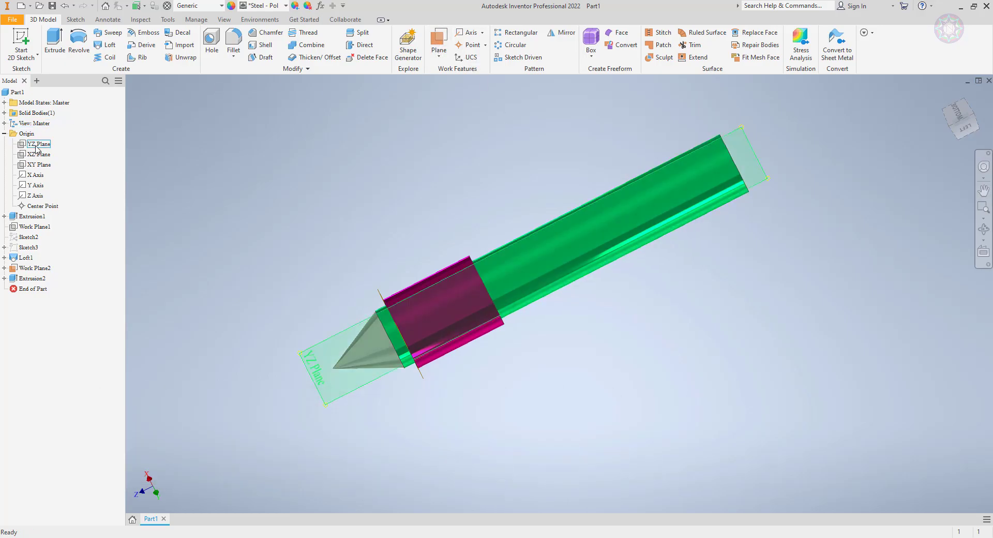
{"action": "left_click", "coordinate": [439, 54]}
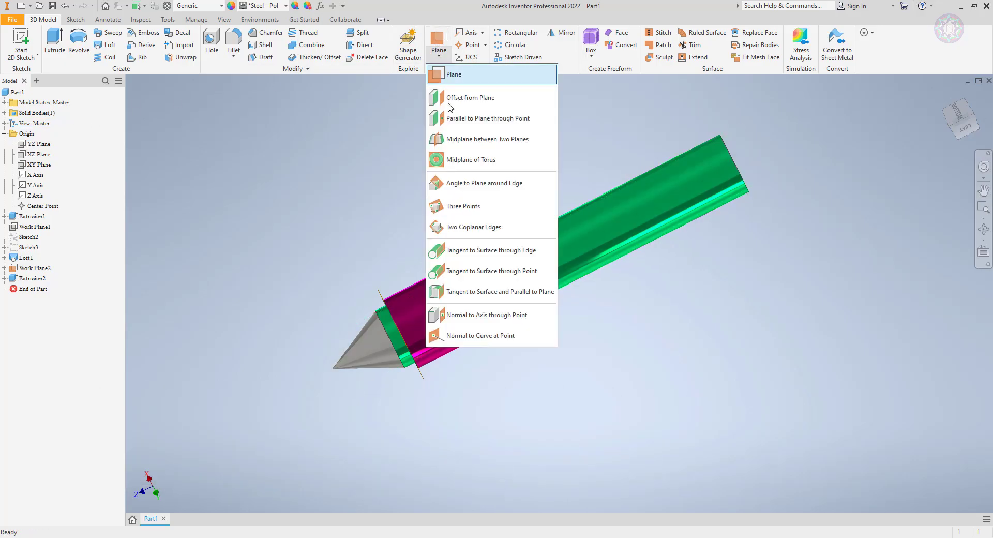
{"action": "left_click", "coordinate": [495, 299]}
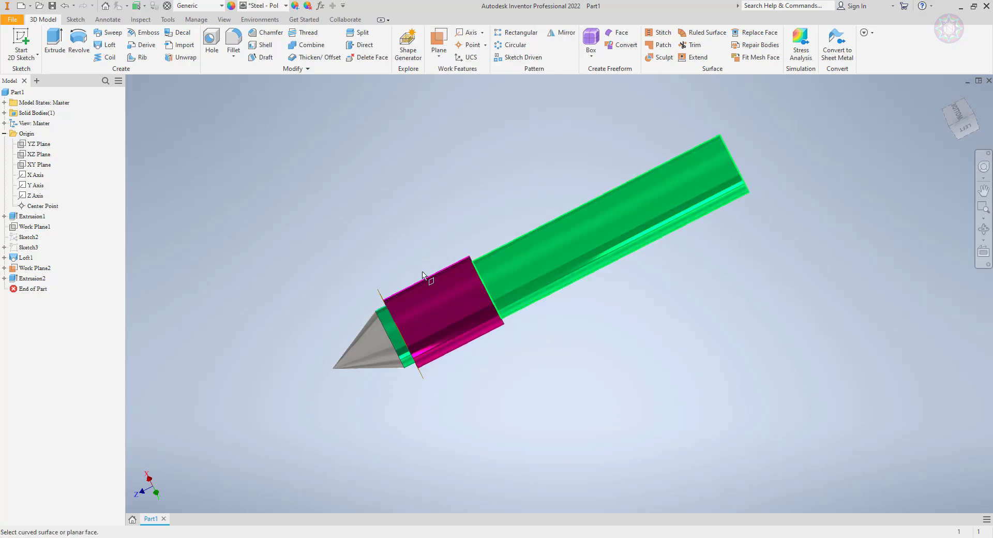
{"action": "left_click", "coordinate": [46, 155]}
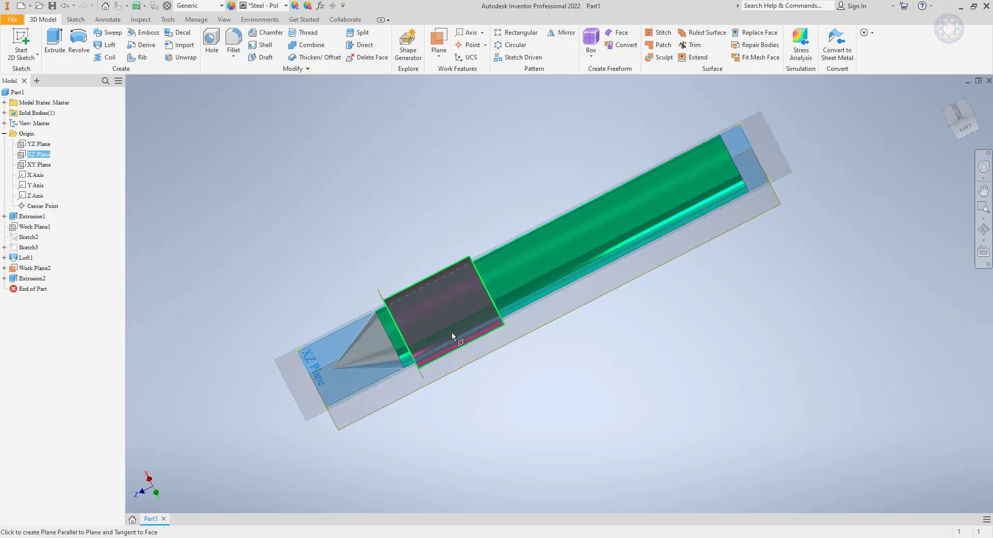
{"action": "middle_click_drag", "start_coordinate": [453, 336], "coordinate": [510, 365], "text": "shift"}
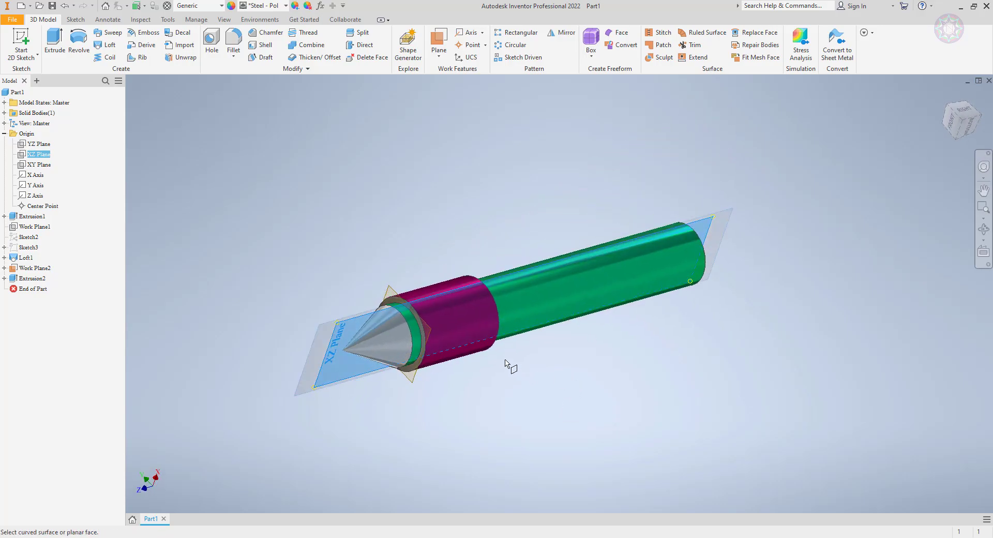
{"action": "left_click", "coordinate": [460, 335]}
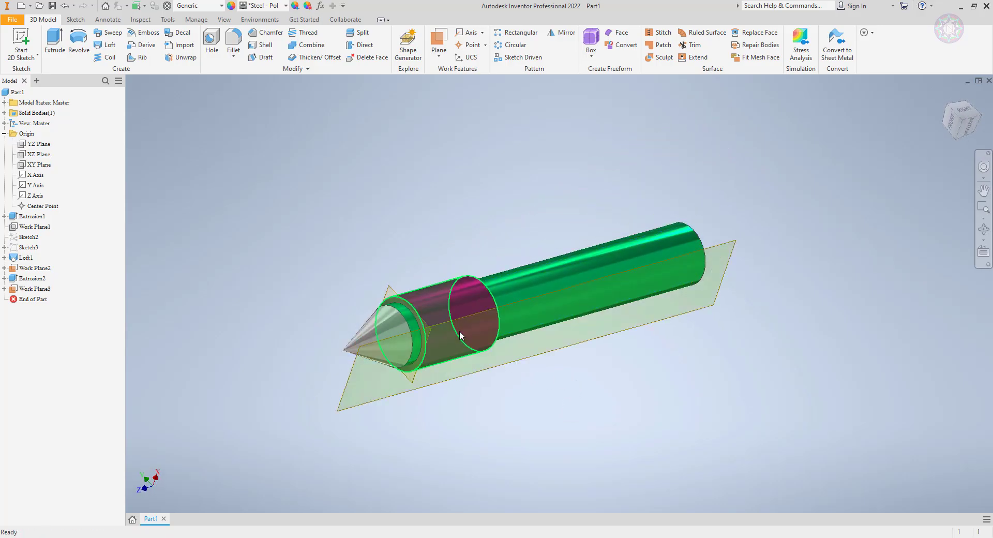
- Start a 2D sketch on the work plane tangent to the collar
{"action": "mouse_move", "coordinate": [543, 394]}
{"action": "middle_mouse_down", "text": "shift"}
{"action": "mouse_move", "coordinate": [560, 418]}
{"action": "mouse_move", "coordinate": [527, 385]}
{"action": "middle_mouse_up", "text": "shift"}
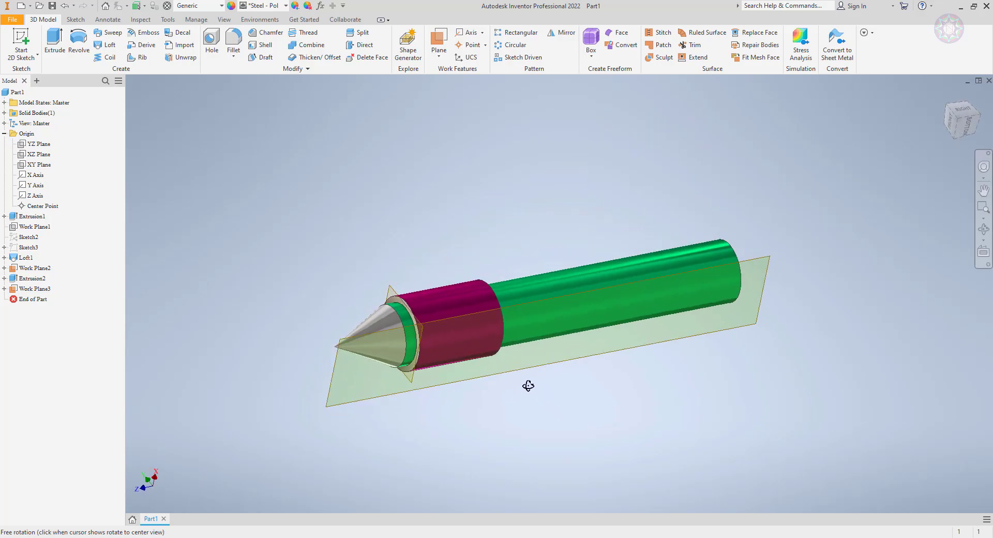
{"action": "left_click", "coordinate": [770, 258]}
{"action": "left_click", "coordinate": [783, 250]}
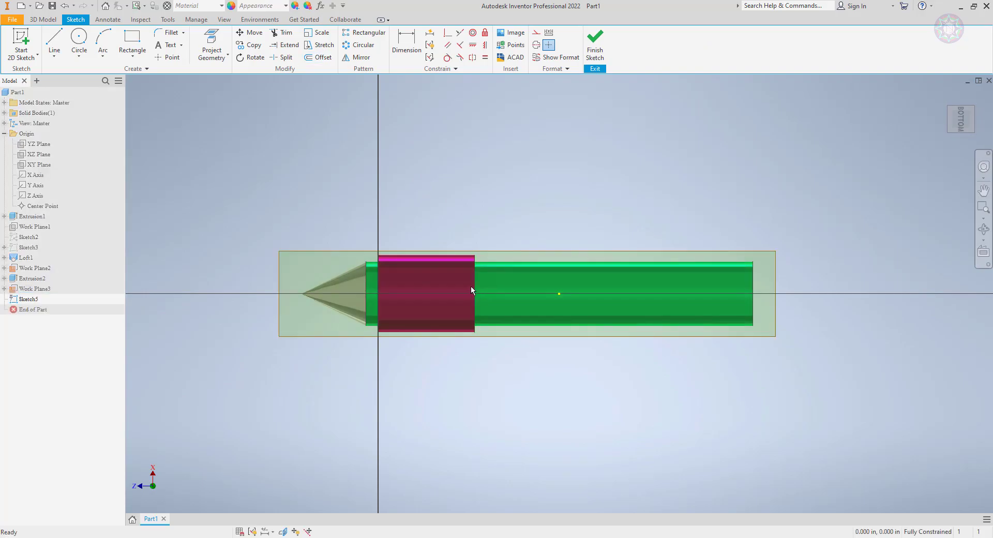
- Examine how the sketch plane sits against the collar in isometric, right-side and bottom views
{"action": "scroll", "coordinate": [471, 285], "scroll_direction": "up", "scroll_amount": 3}
{"action": "middle_click_drag", "start_coordinate": [542, 338], "coordinate": [504, 306]}
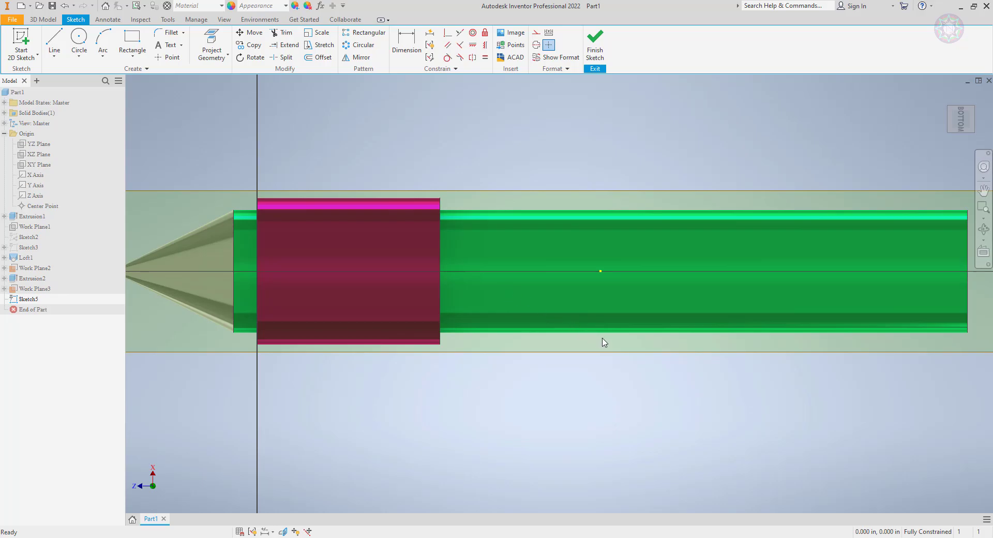
{"action": "left_click", "coordinate": [949, 109]}
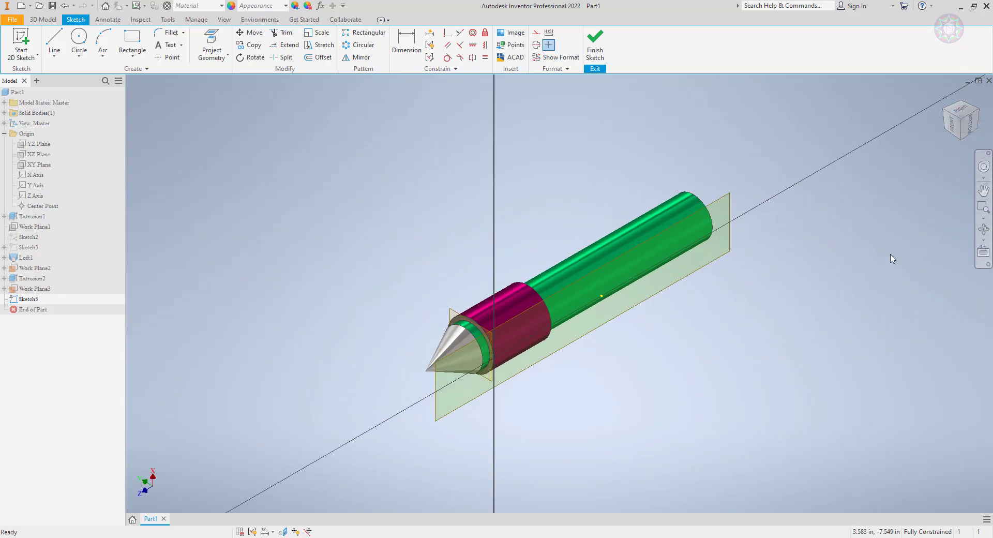
{"action": "left_click", "coordinate": [965, 114]}
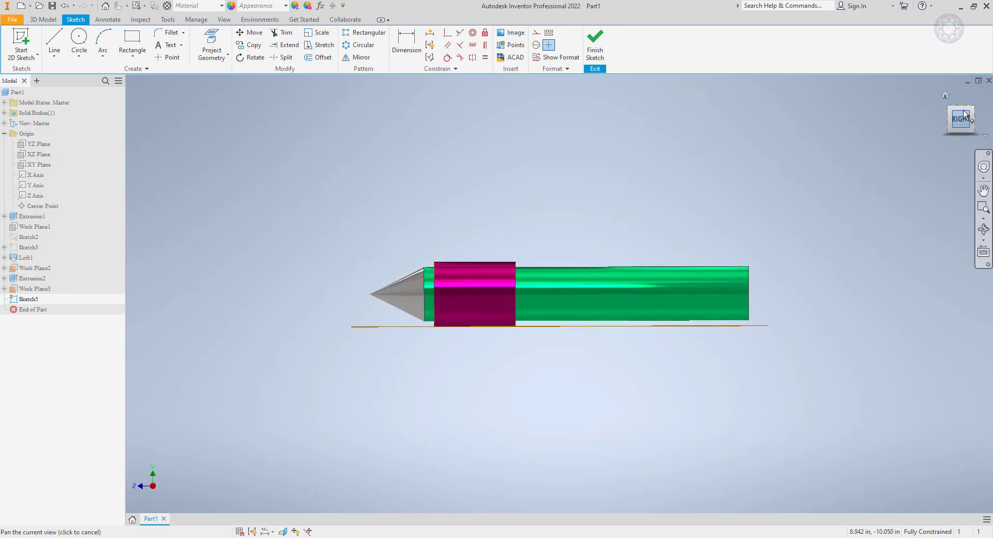
{"action": "left_click", "coordinate": [961, 138]}
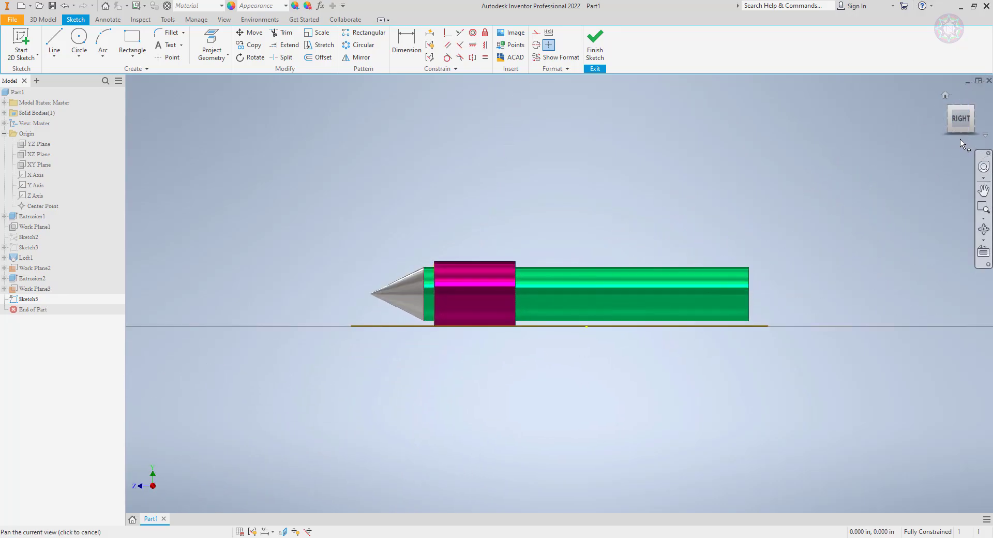
{"action": "left_click", "coordinate": [980, 119]}
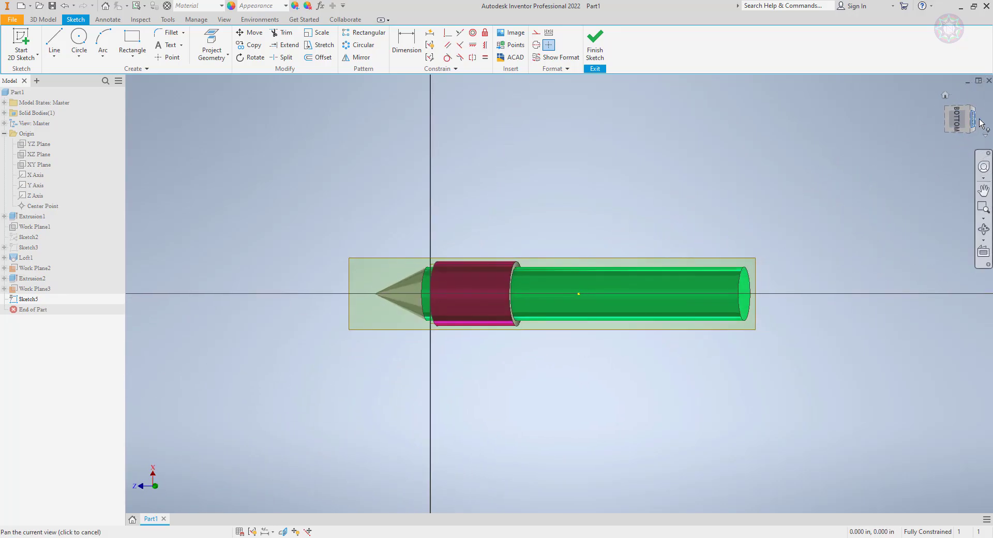
{"action": "left_click", "coordinate": [943, 120]}
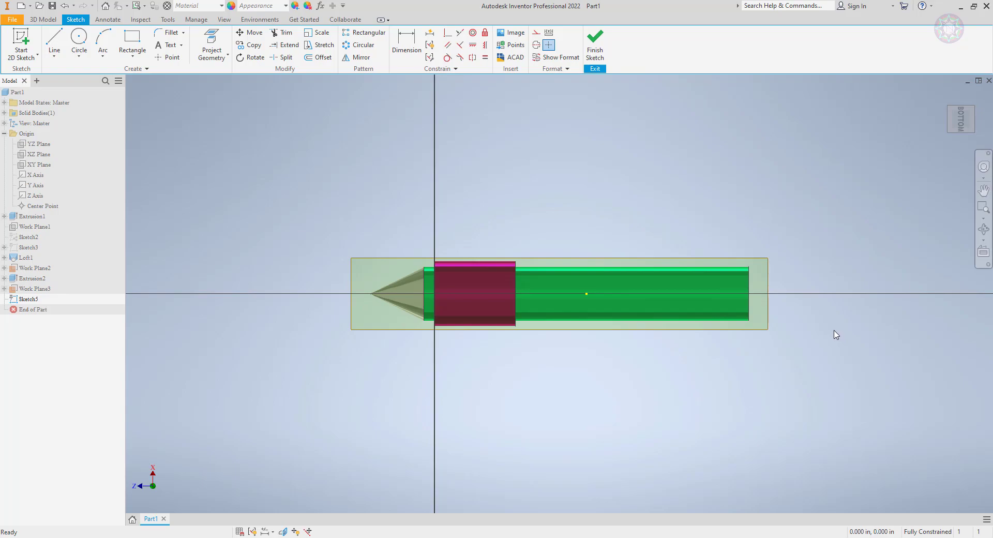
- Draw a vertical construction line along the collar's tip-side edge, from the rod's center axis to beyond the collar
{"action": "scroll", "coordinate": [520, 284], "scroll_direction": "up", "scroll_amount": 5}
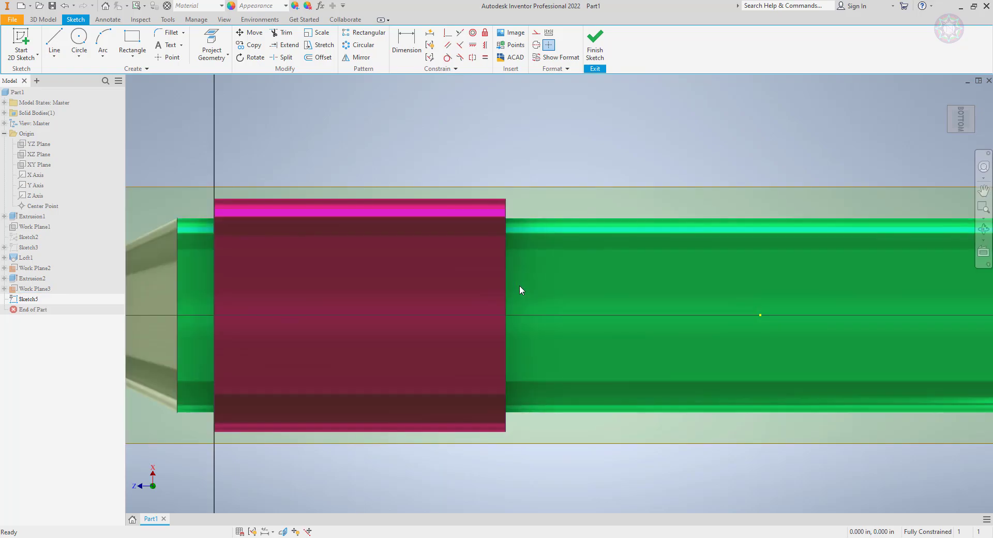
{"action": "middle_click_drag", "start_coordinate": [519, 285], "coordinate": [561, 237]}
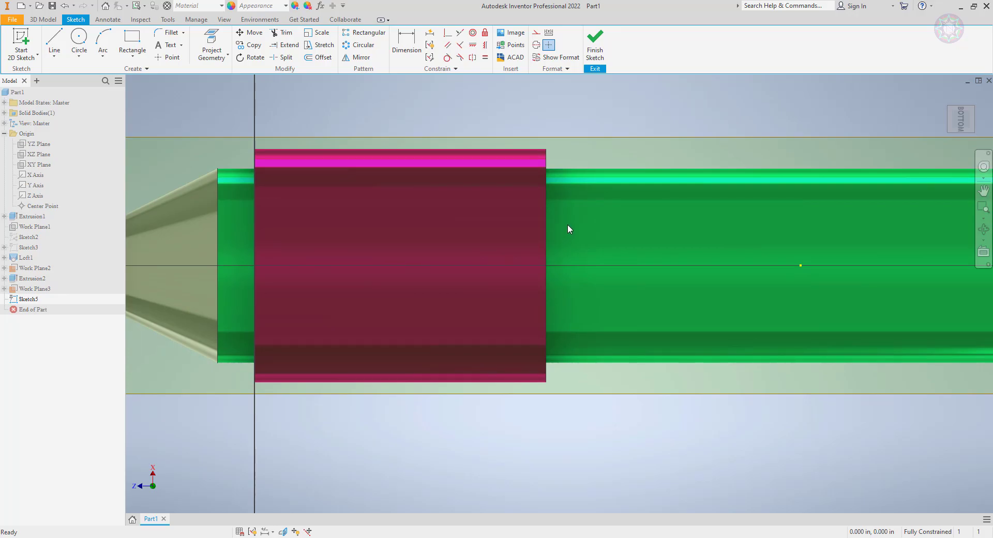
{"action": "left_click", "coordinate": [54, 42]}
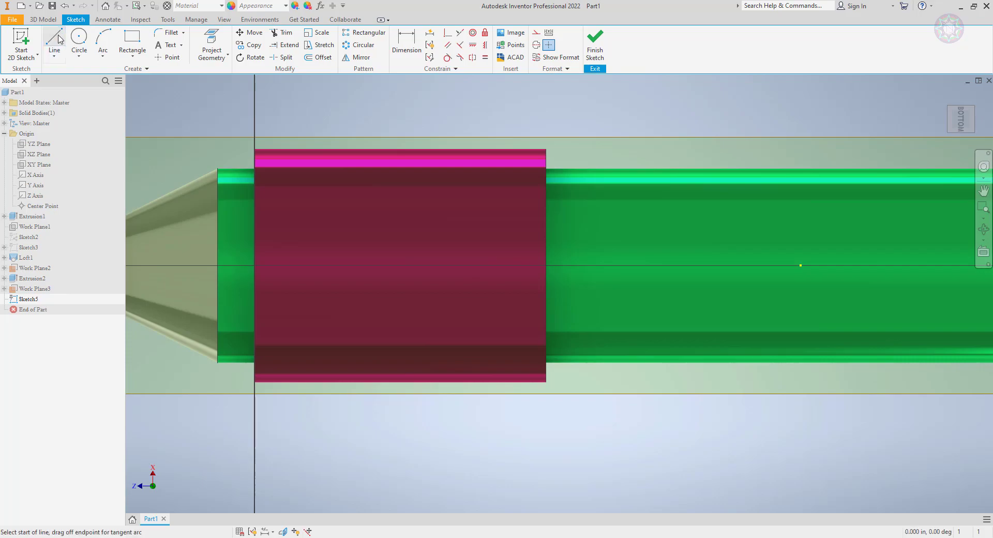
{"action": "left_click", "coordinate": [536, 34]}
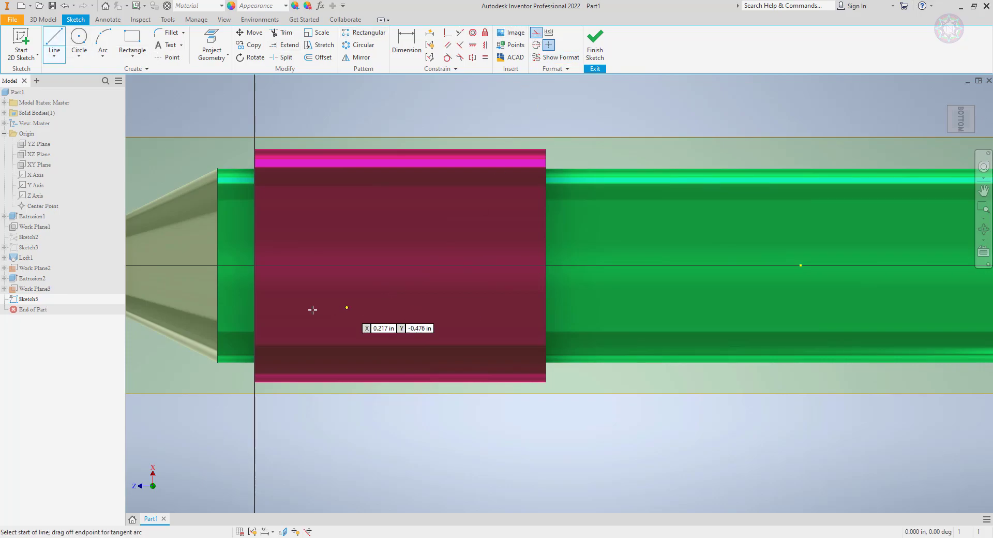
{"action": "left_click", "coordinate": [254, 266]}
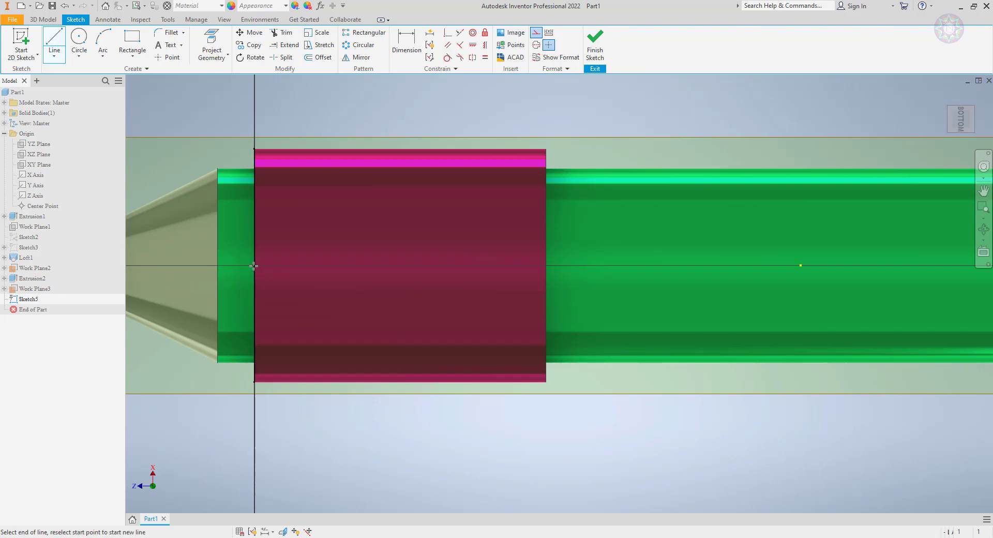
{"action": "right_click", "coordinate": [239, 94]}
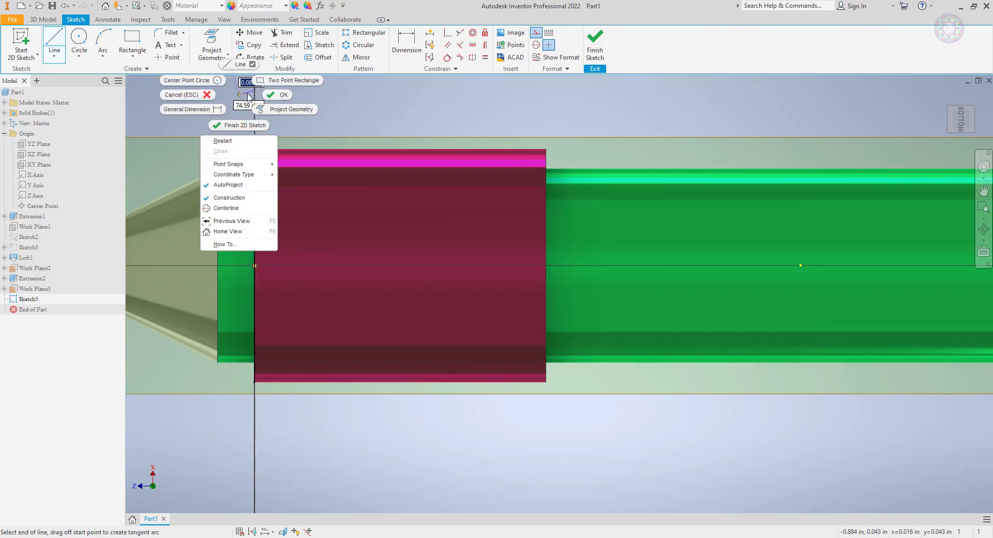
- Draw a horizontal construction line about 1.75 in long on the rod's axis, from the collar's tip-side edge past its far end
{"action": "left_click", "coordinate": [239, 66]}
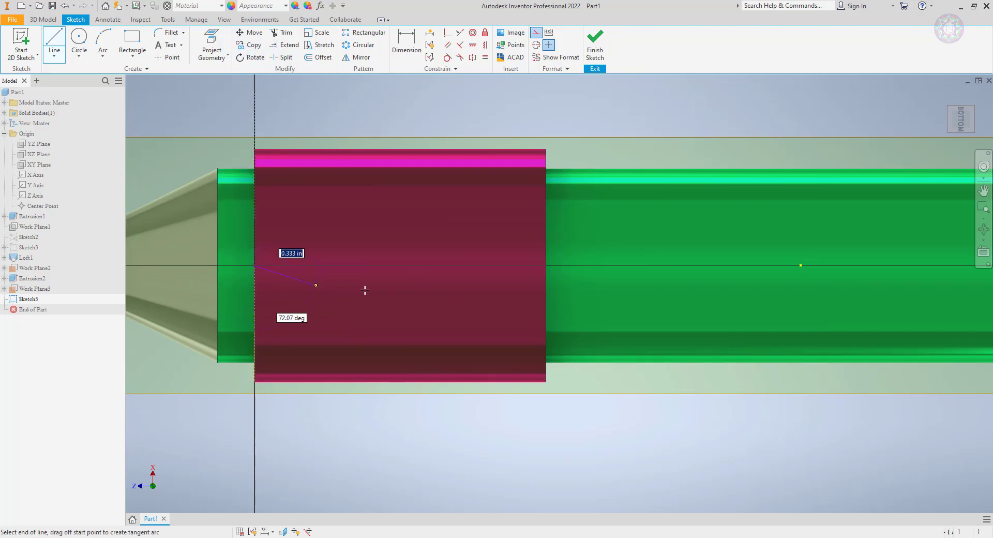
{"action": "left_click", "coordinate": [594, 265]}
{"action": "right_click", "coordinate": [594, 309]}
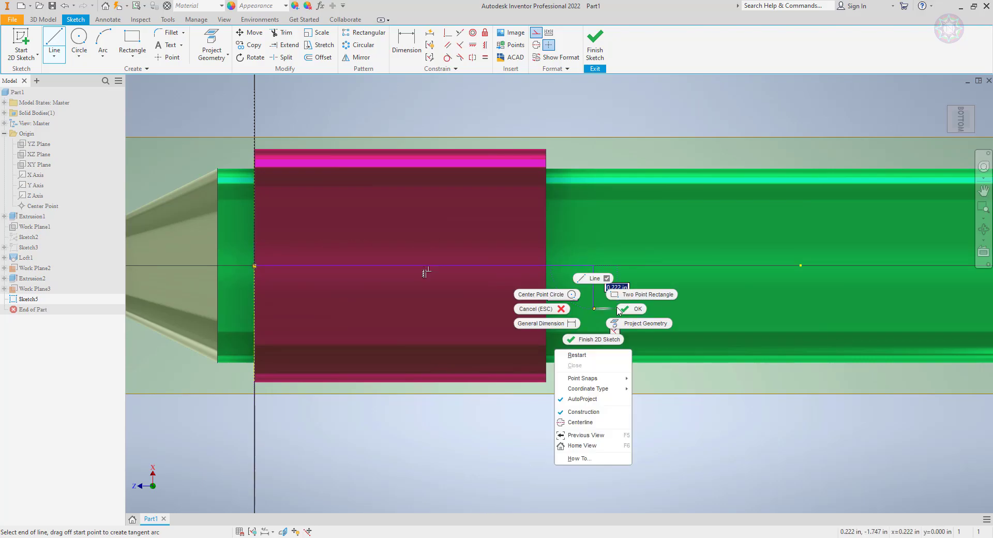
{"action": "left_click", "coordinate": [621, 309]}
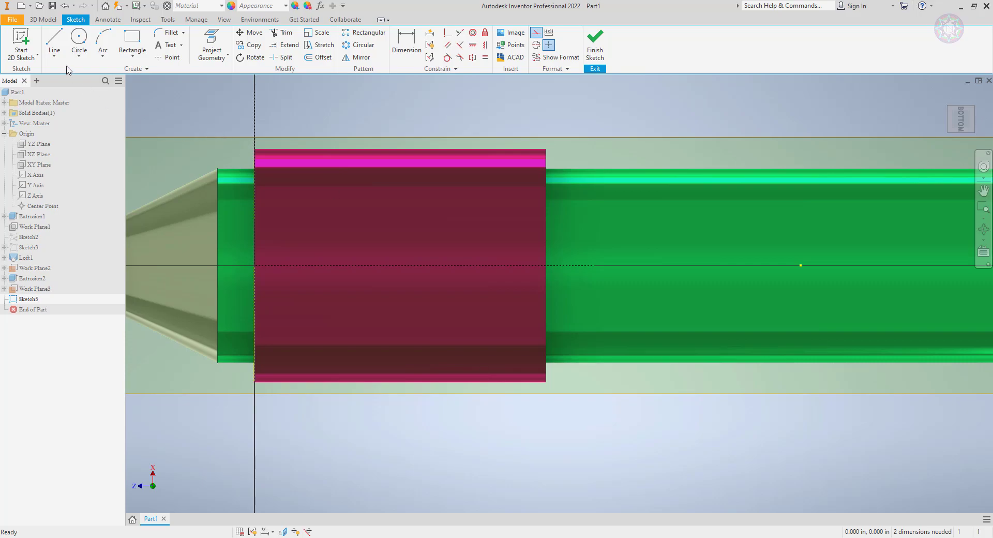
- Draw a vertical construction line from the midpoint of the collar's upper edge down past its lower edge
{"action": "left_click", "coordinate": [56, 42]}
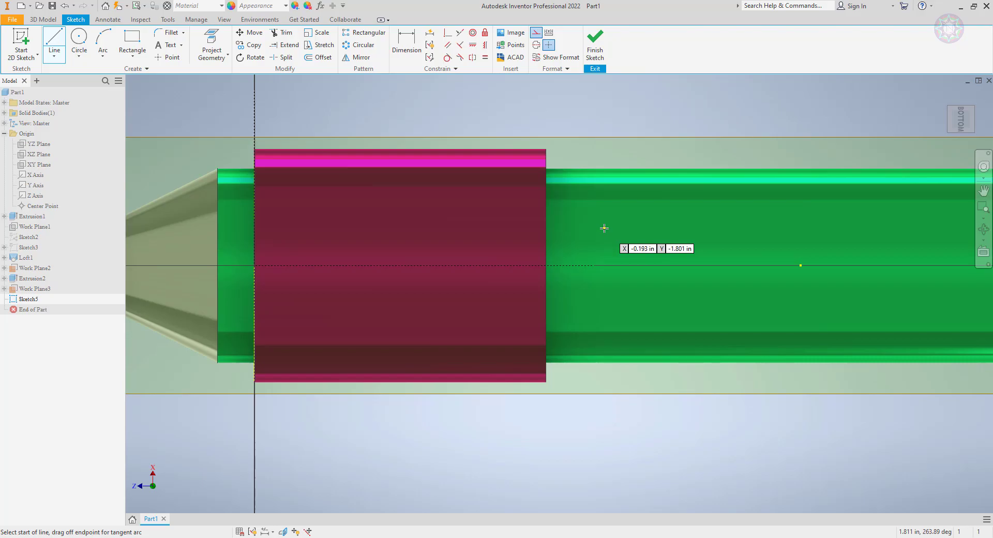
{"action": "left_click", "coordinate": [400, 150]}
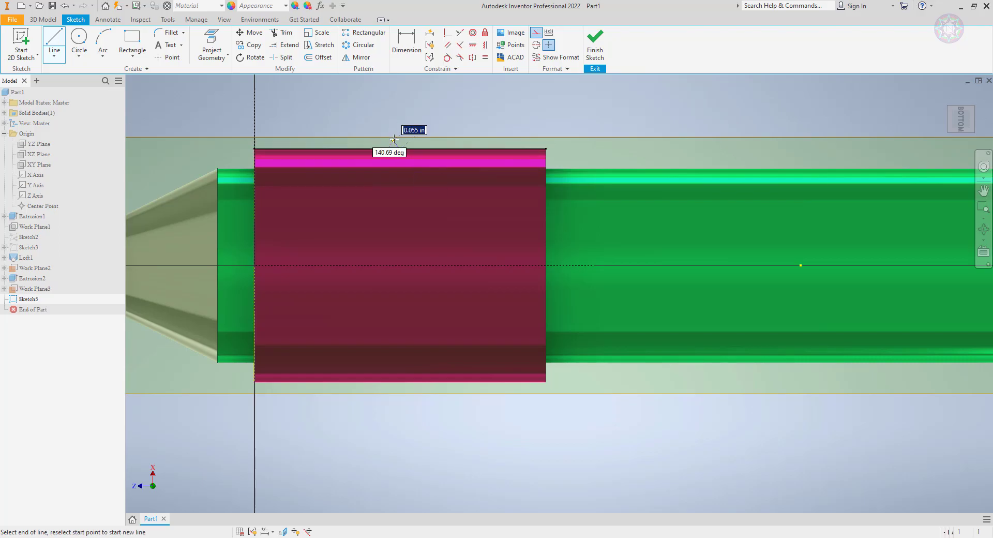
{"action": "left_click", "coordinate": [401, 448]}
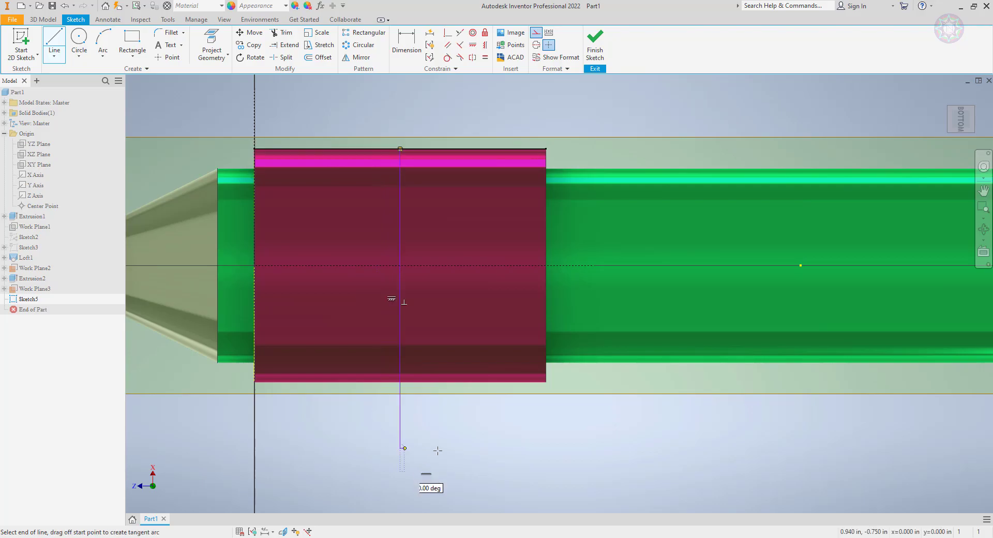
{"action": "right_click", "coordinate": [483, 441]}
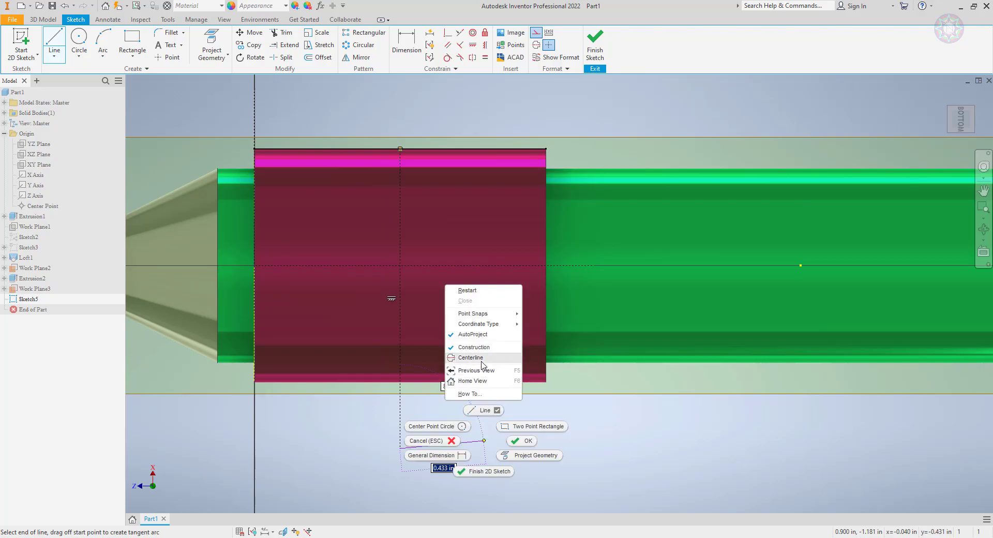
{"action": "left_click", "coordinate": [520, 440]}
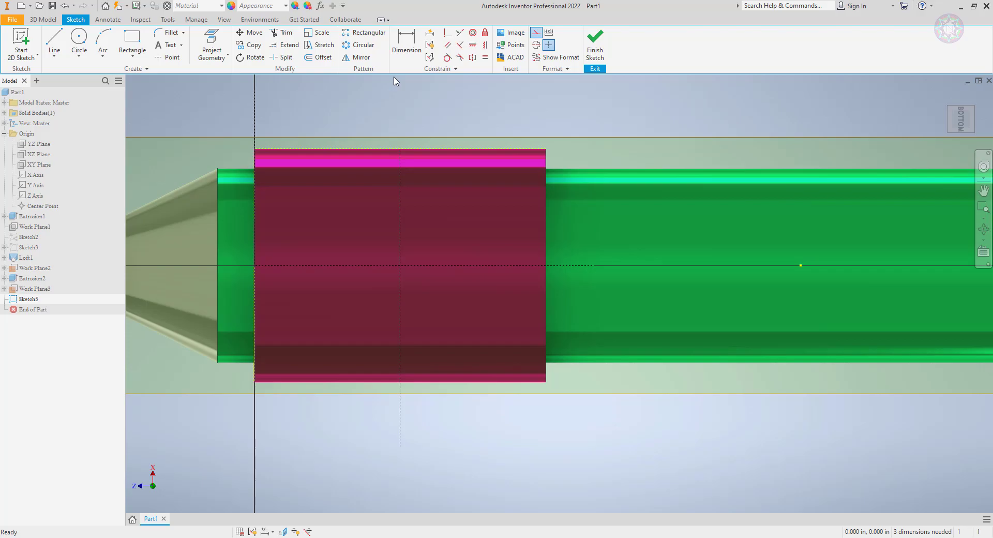
- Project the collar's outline into the sketch
{"action": "left_click", "coordinate": [212, 44]}
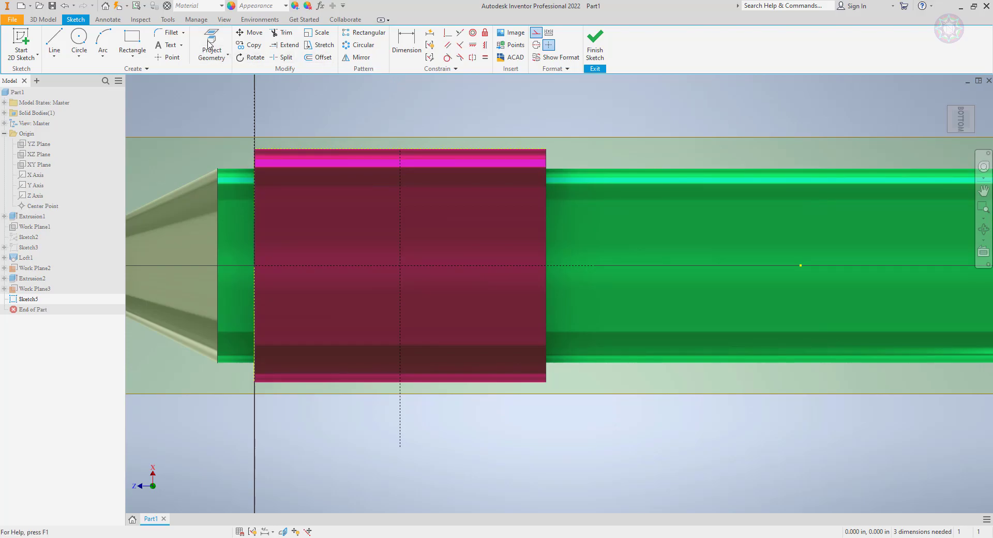
{"action": "left_click", "coordinate": [256, 160]}
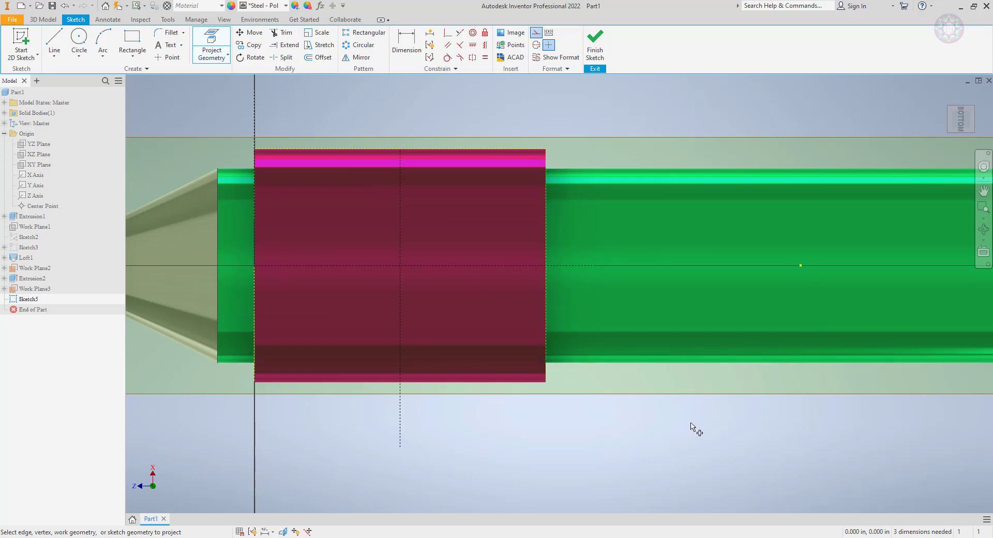
- Try to constrain the collar's two lower corner points symmetric about the vertical construction line at mid-collar
{"action": "left_click", "coordinate": [472, 58]}
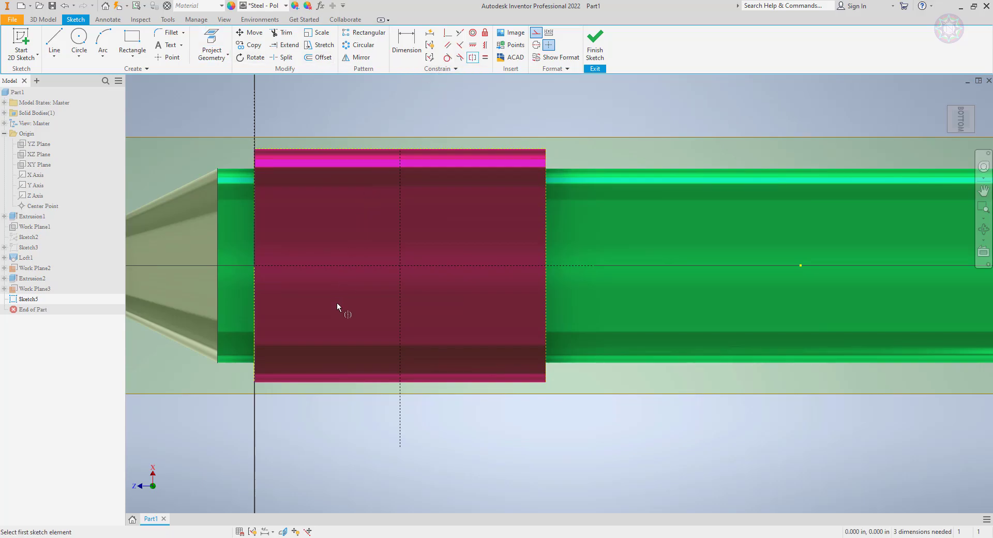
{"action": "left_click", "coordinate": [254, 382]}
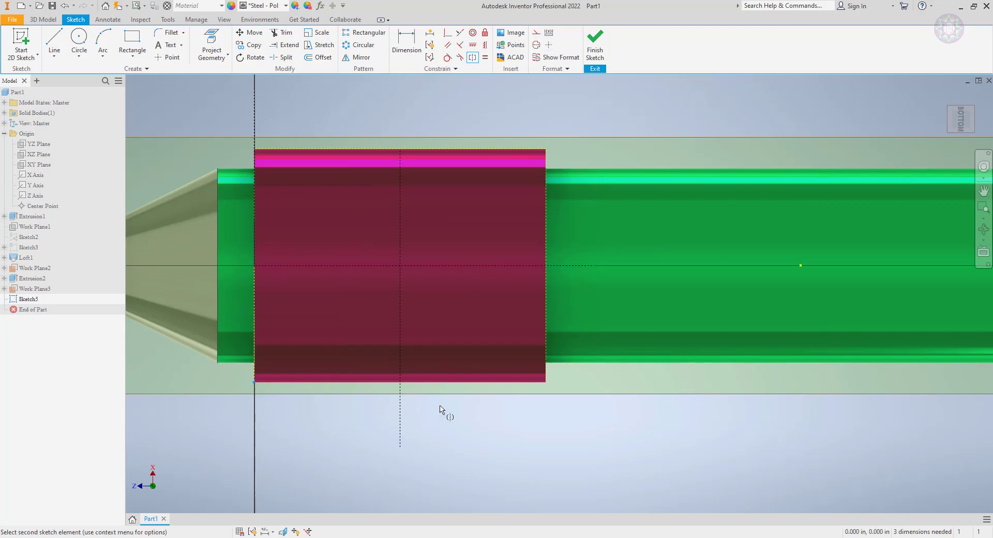
{"action": "left_click", "coordinate": [545, 383]}
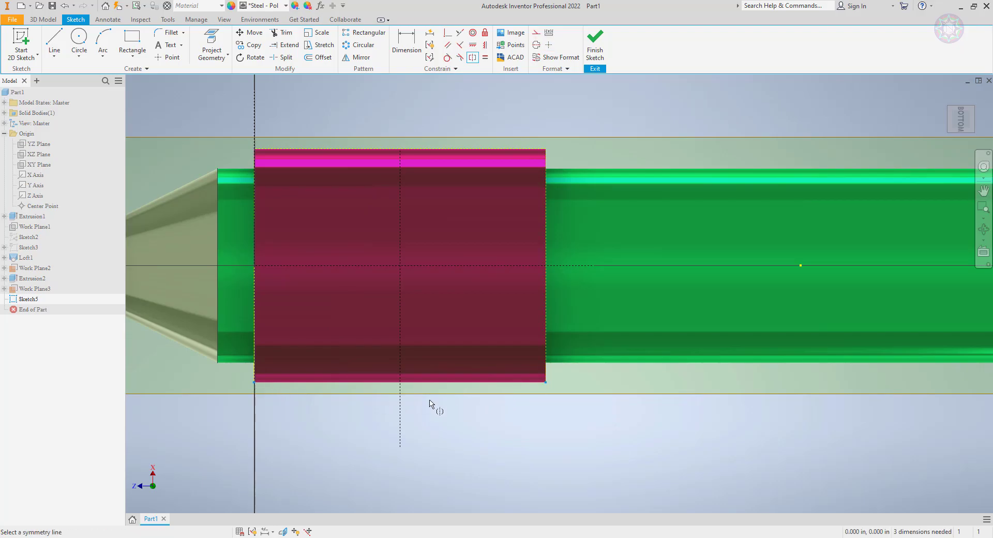
{"action": "left_click", "coordinate": [401, 393]}
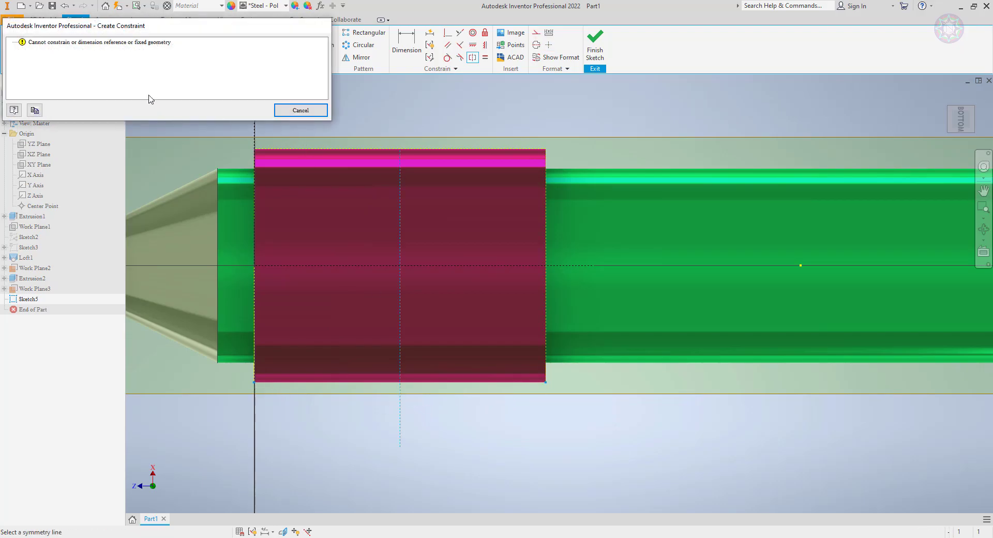
{"action": "left_click", "coordinate": [301, 110]}
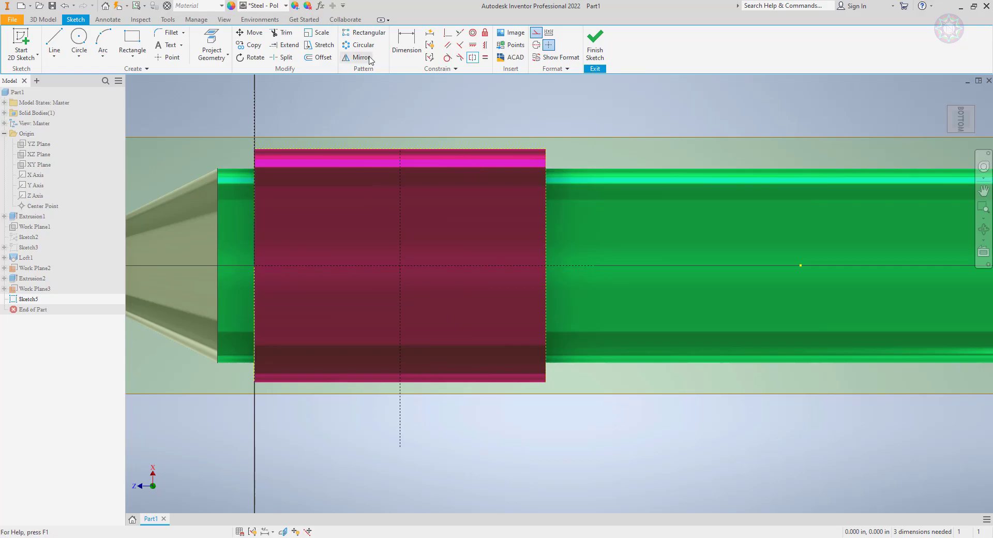
- Check the distance from the mid-collar construction line to each end of the collar without placing dimensions
{"action": "left_click", "coordinate": [407, 41]}
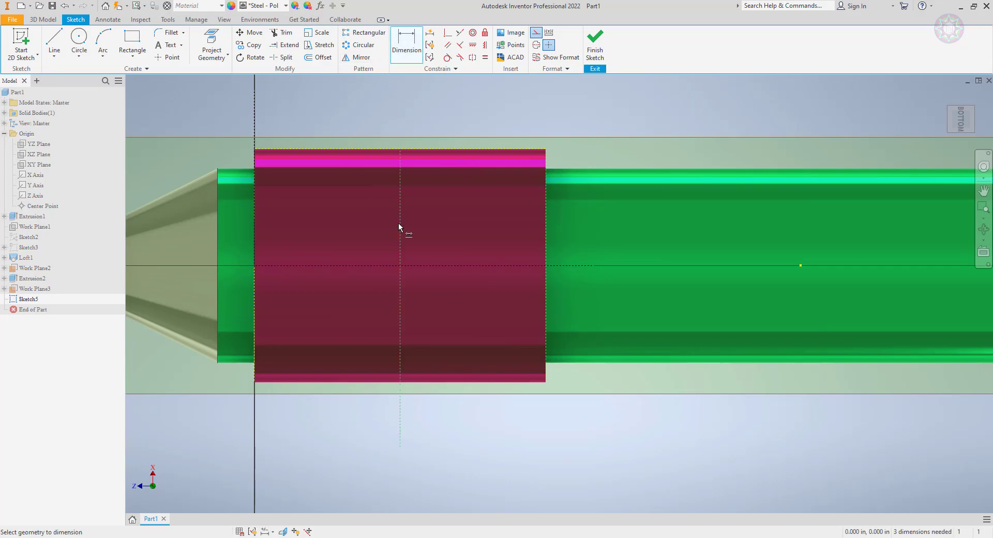
{"action": "left_click", "coordinate": [399, 223]}
{"action": "left_click", "coordinate": [255, 207]}
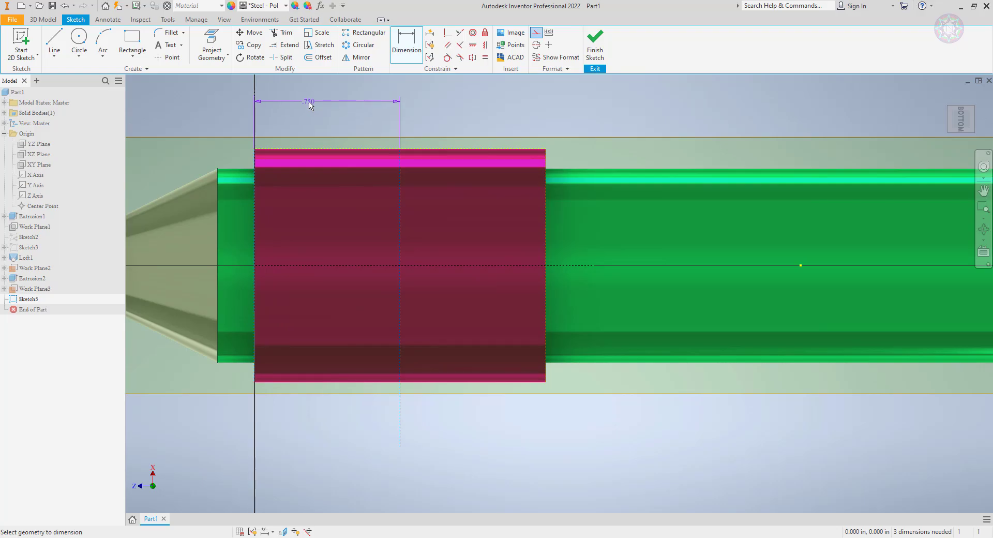
{"action": "key", "text": "Escape"}
{"action": "key", "text": "Escape"}
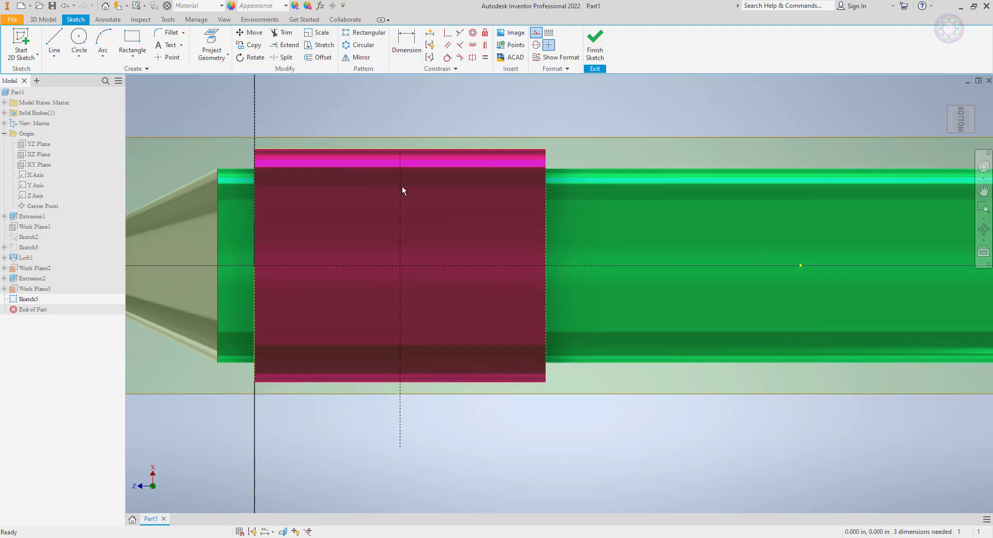
{"action": "left_click", "coordinate": [410, 44]}
{"action": "left_click", "coordinate": [400, 165]}
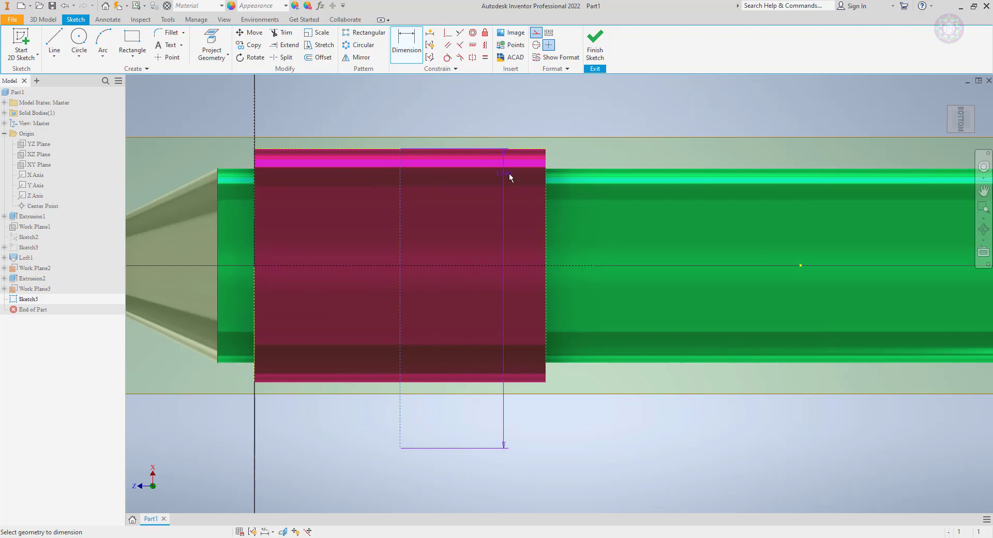
{"action": "left_click", "coordinate": [546, 167]}
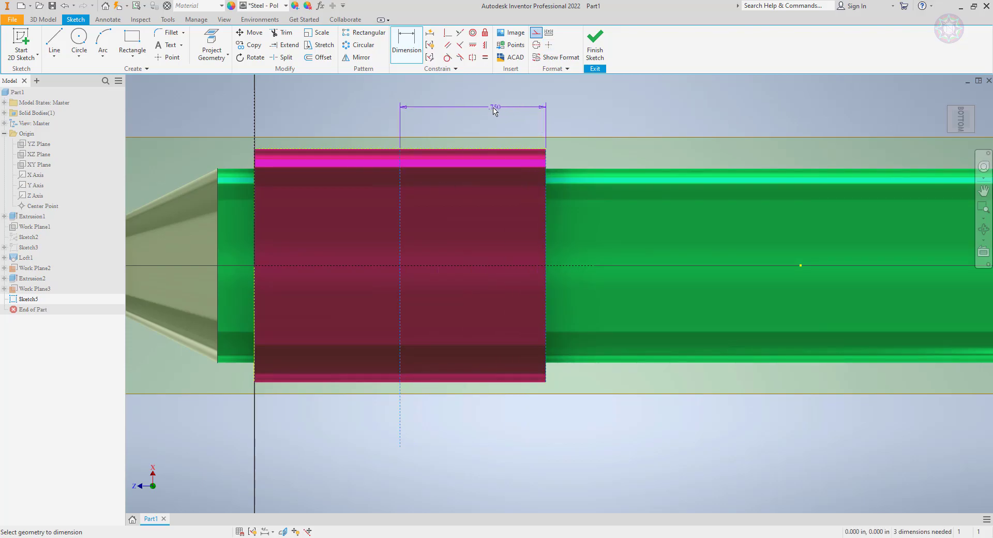
{"action": "key", "text": "Escape"}
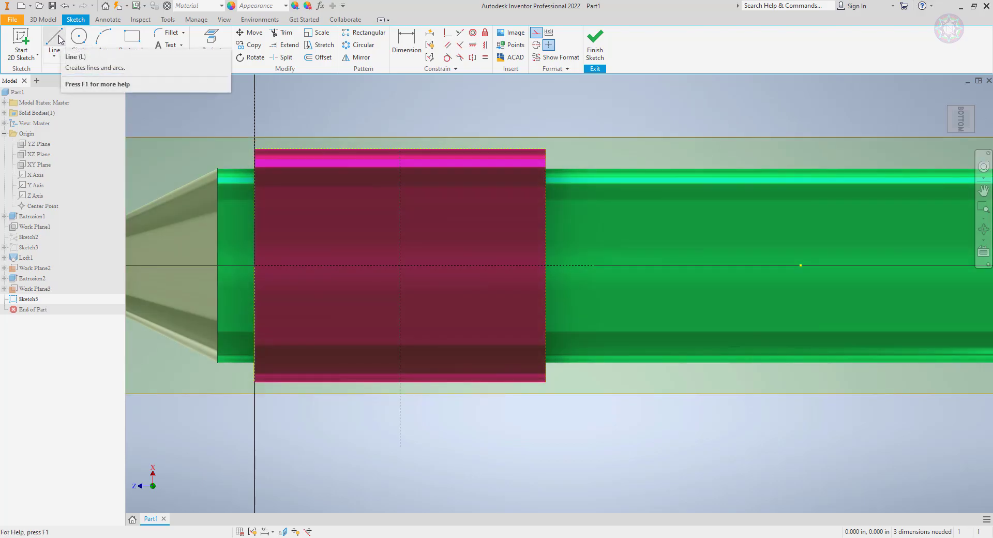
- Draw a vertical construction line across the collar, about 0.39 in from the mid-collar line on the tip side
{"action": "left_click", "coordinate": [55, 39]}
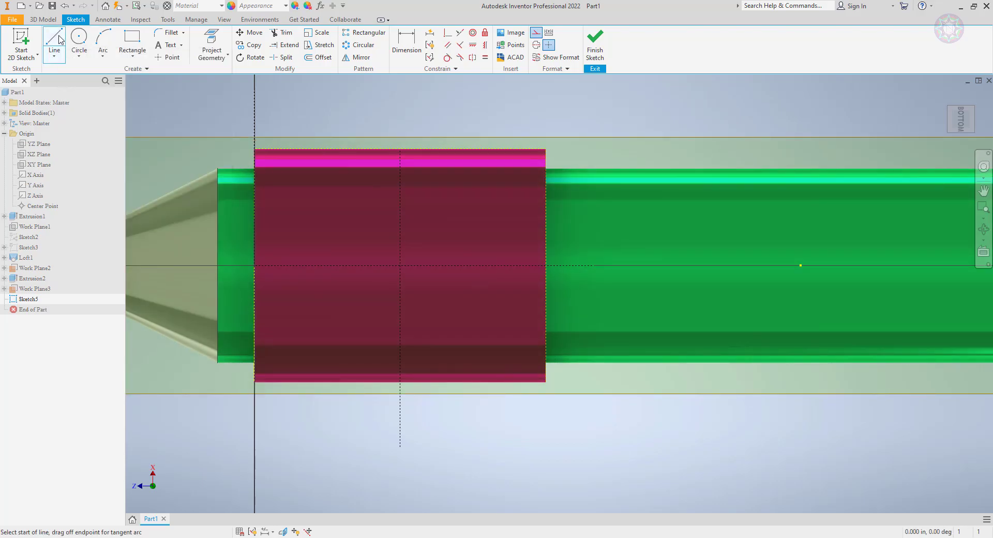
{"action": "left_click", "coordinate": [324, 108]}
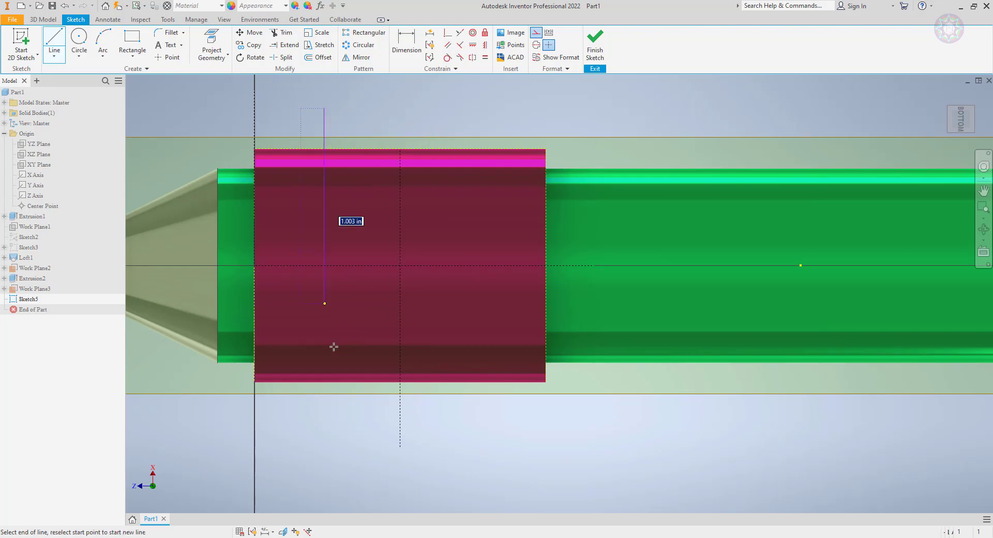
{"action": "left_click", "coordinate": [325, 456]}
{"action": "right_click", "coordinate": [347, 448]}
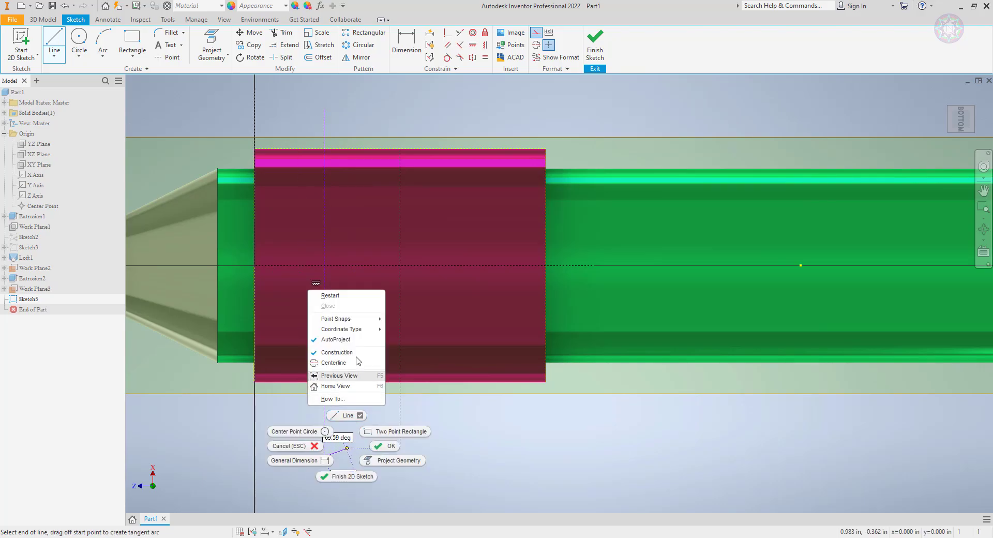
{"action": "left_click", "coordinate": [345, 415]}
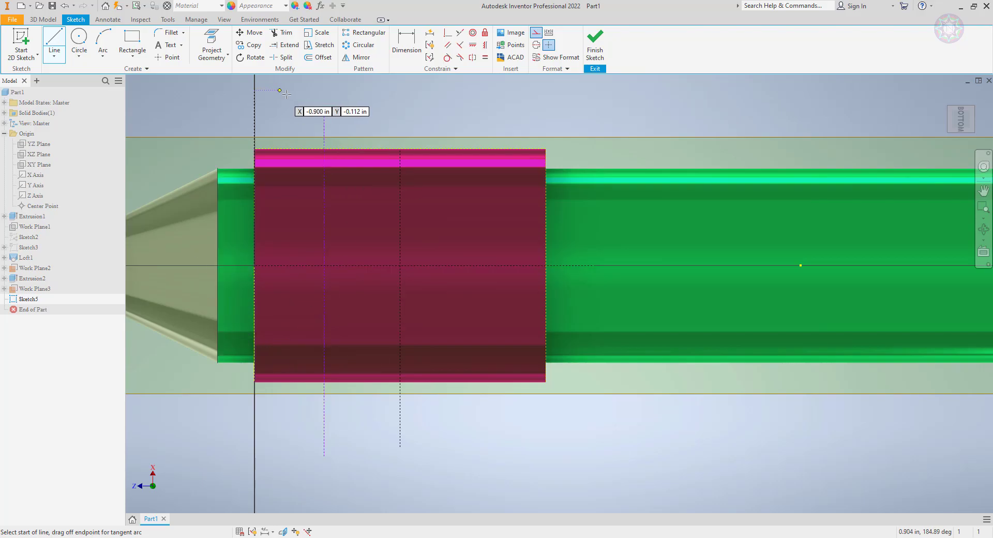
- Dimension the spacing between the new vertical construction line and the mid-collar line as .75/2 in
{"action": "left_click", "coordinate": [406, 43]}
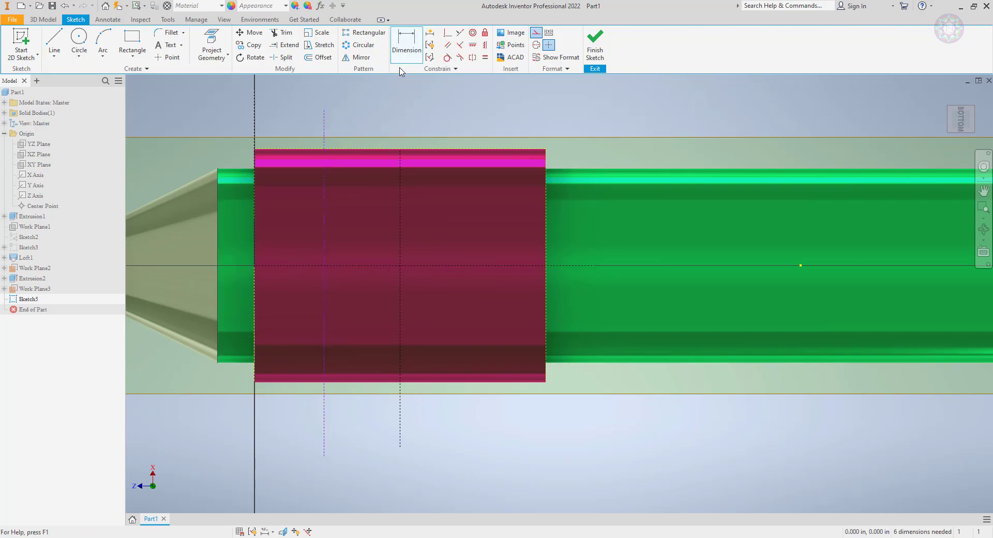
{"action": "left_click", "coordinate": [324, 235]}
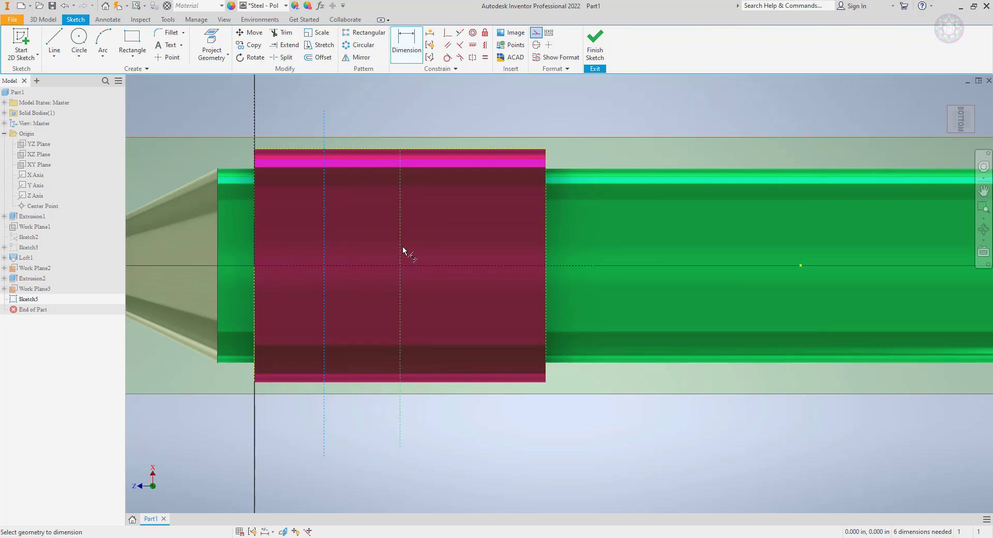
{"action": "left_click", "coordinate": [400, 248]}
{"action": "left_click", "coordinate": [362, 118]}
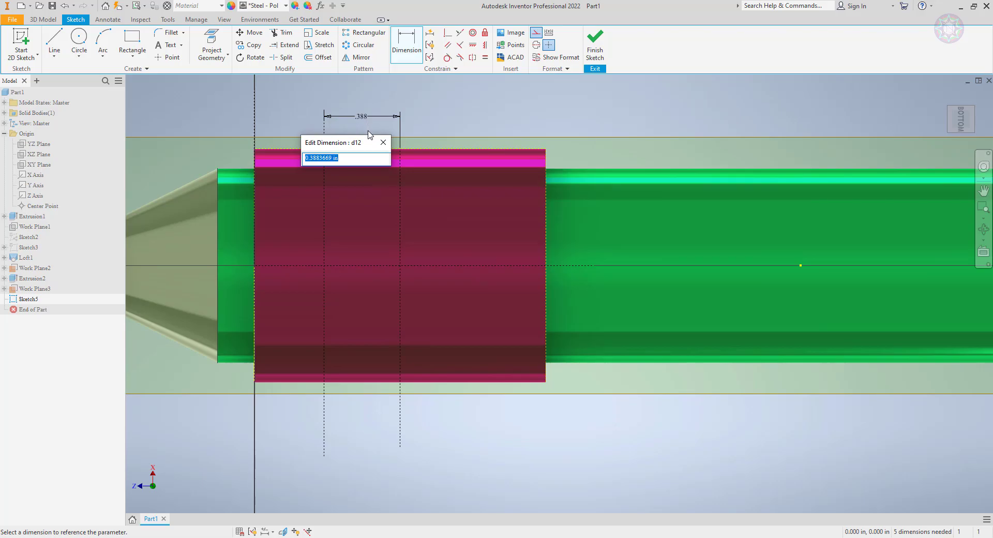
{"action": "type", "text": ".75/2"}
{"action": "key", "text": "Return"}
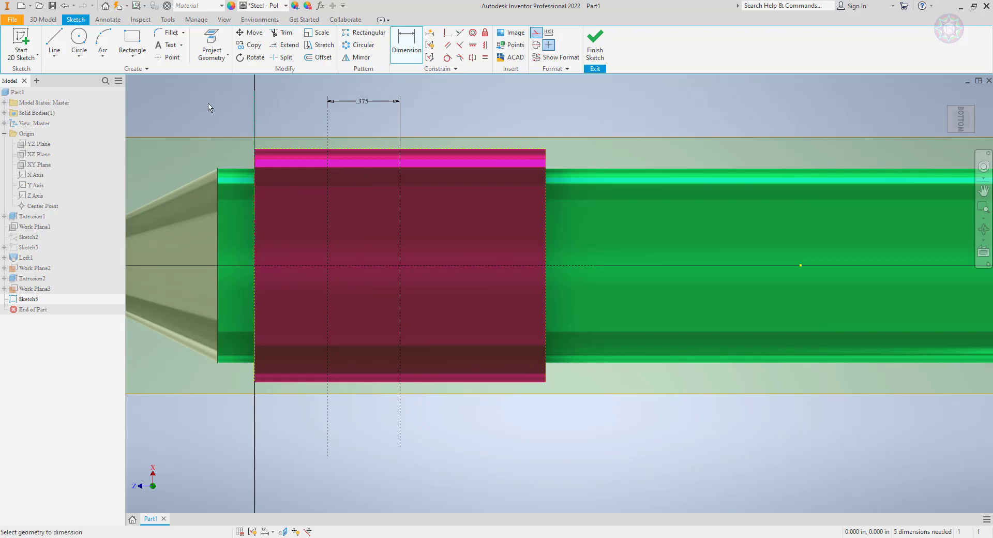
- Draw a vertical construction line across the collar, about 0.19 in from the mid-collar line on the tip side
{"action": "left_click", "coordinate": [54, 42]}
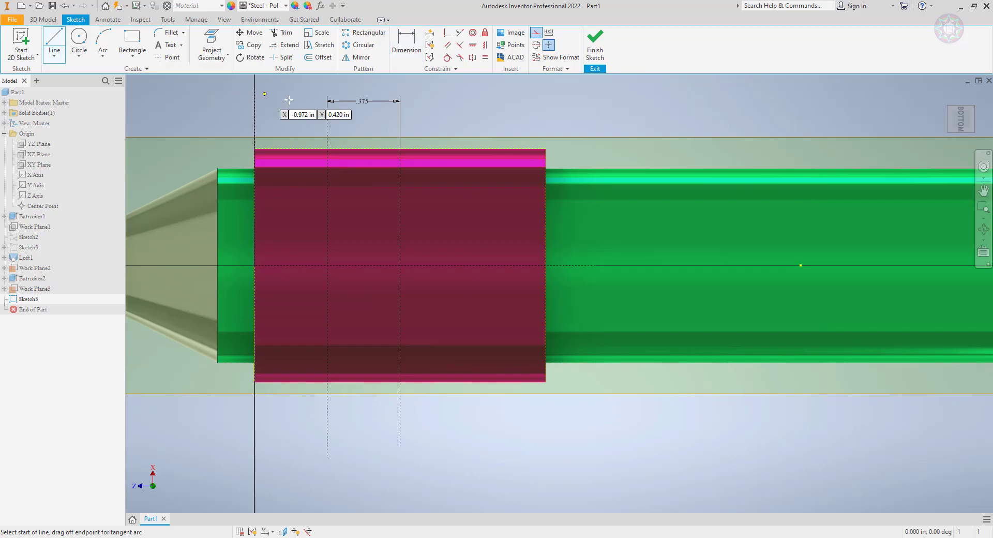
{"action": "left_click", "coordinate": [363, 117]}
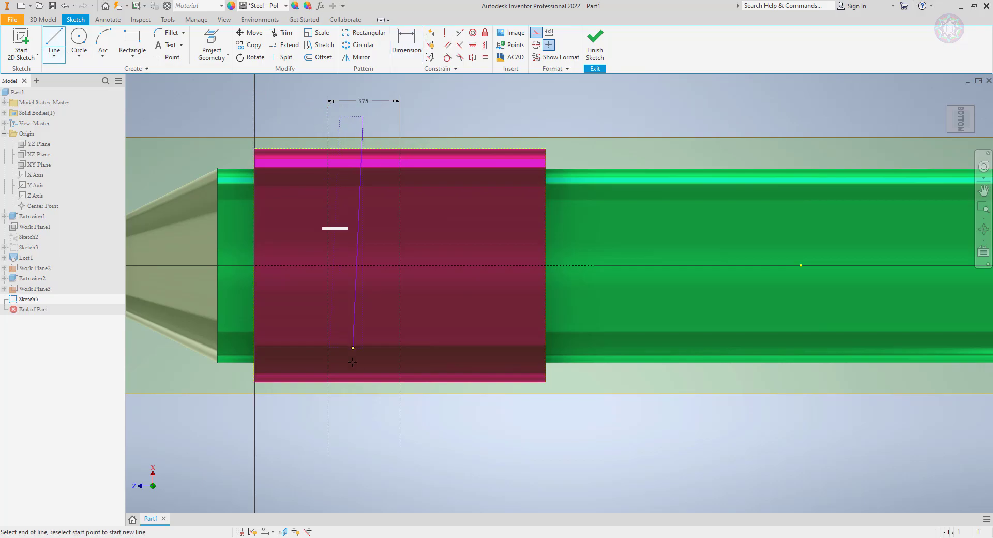
{"action": "left_click", "coordinate": [363, 469]}
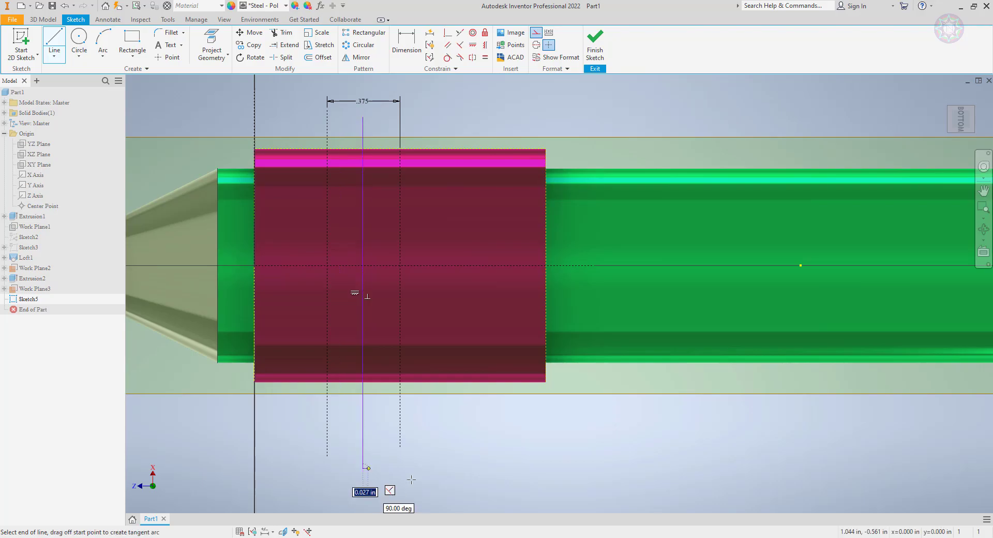
{"action": "right_click", "coordinate": [499, 492]}
{"action": "left_click", "coordinate": [536, 492]}
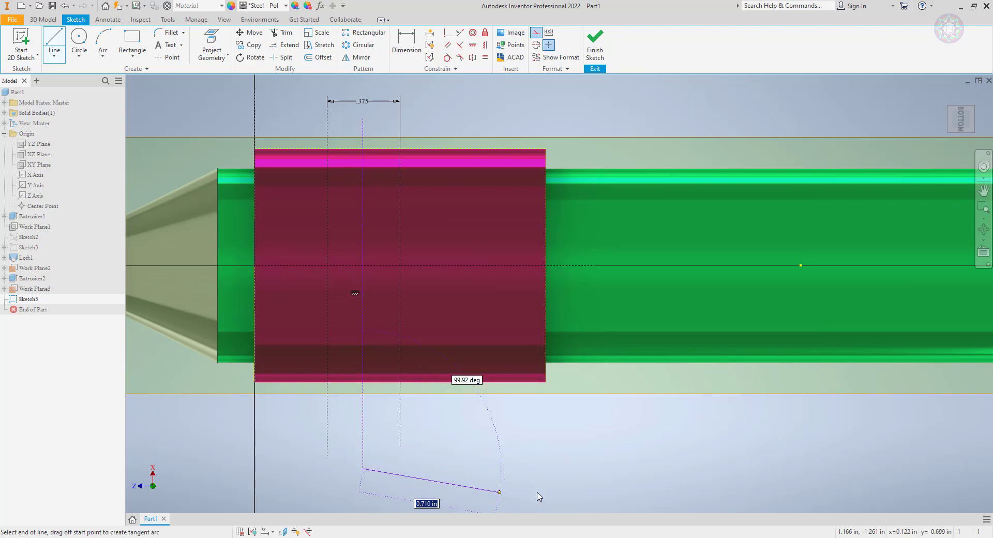
- Dimension the spacing between the new vertical construction line and the mid-collar line as .375/2 in
{"action": "left_click", "coordinate": [408, 60]}
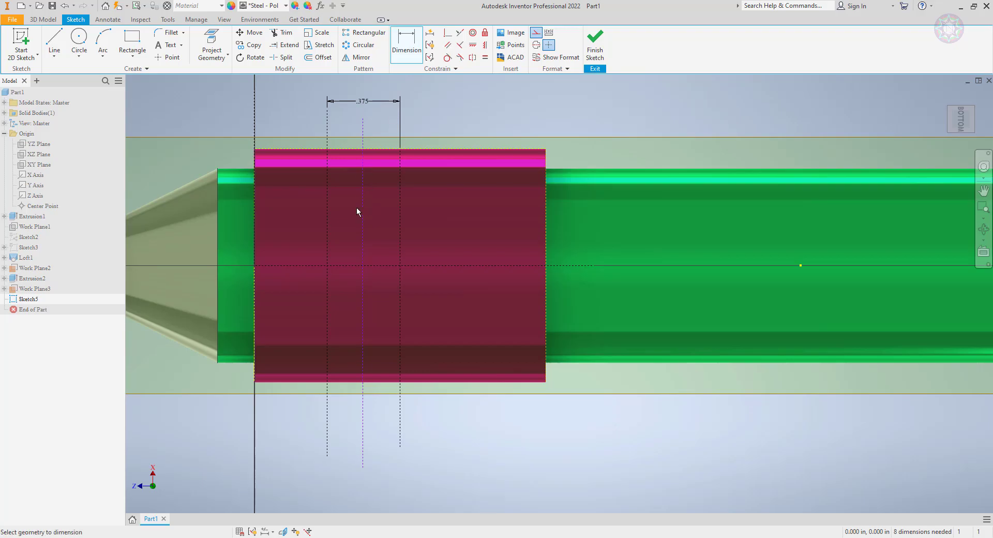
{"action": "left_click", "coordinate": [364, 219]}
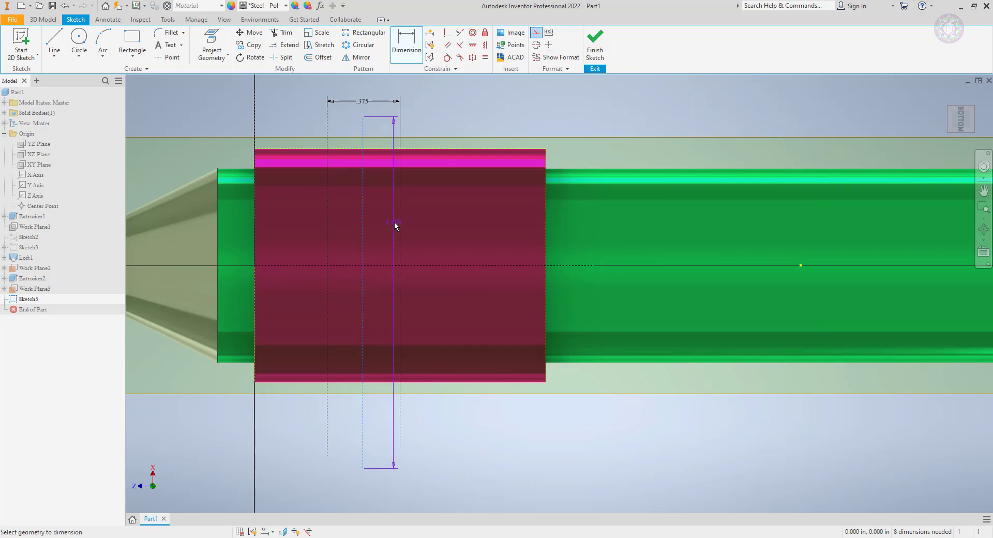
{"action": "left_click", "coordinate": [400, 223]}
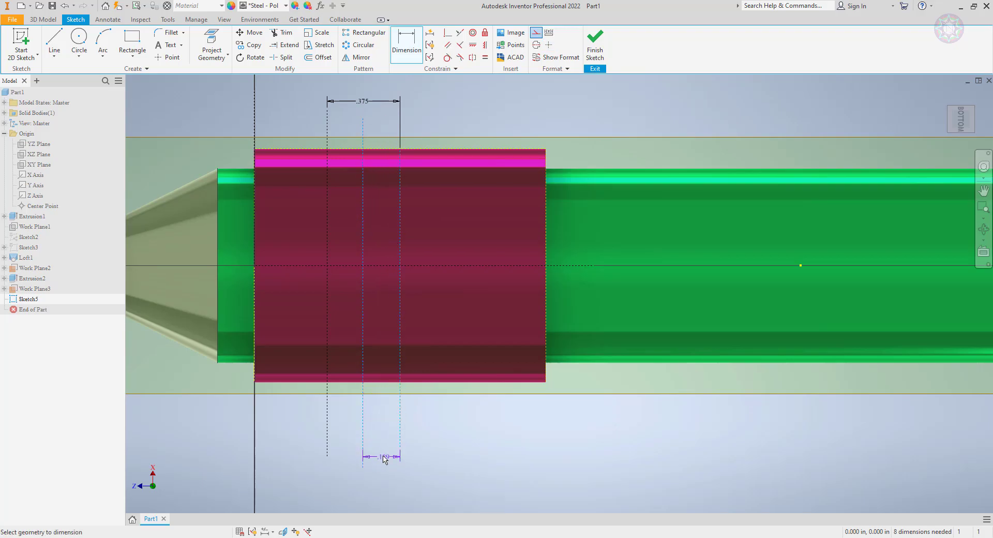
{"action": "left_click", "coordinate": [408, 468]}
{"action": "type", "text": ".375/2"}
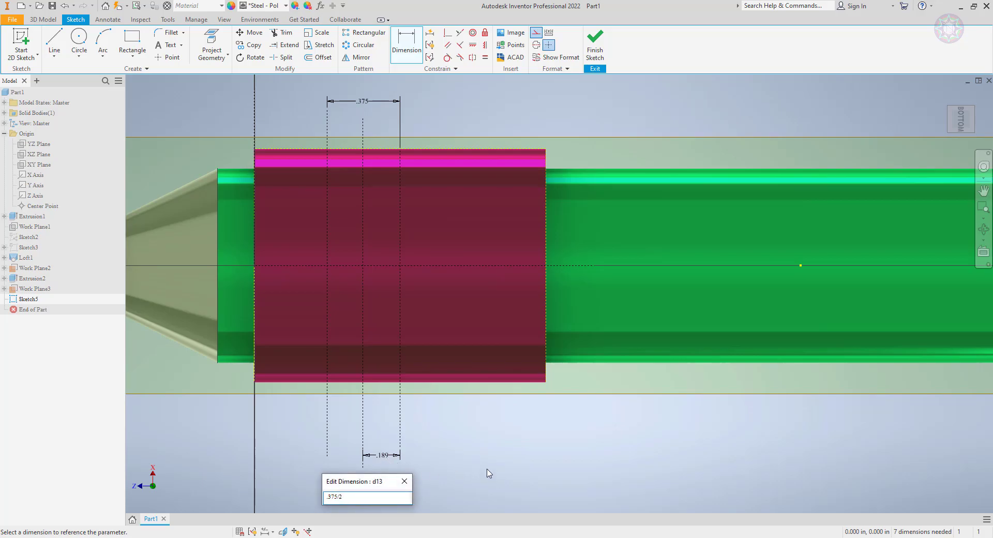
{"action": "key", "text": "Return"}
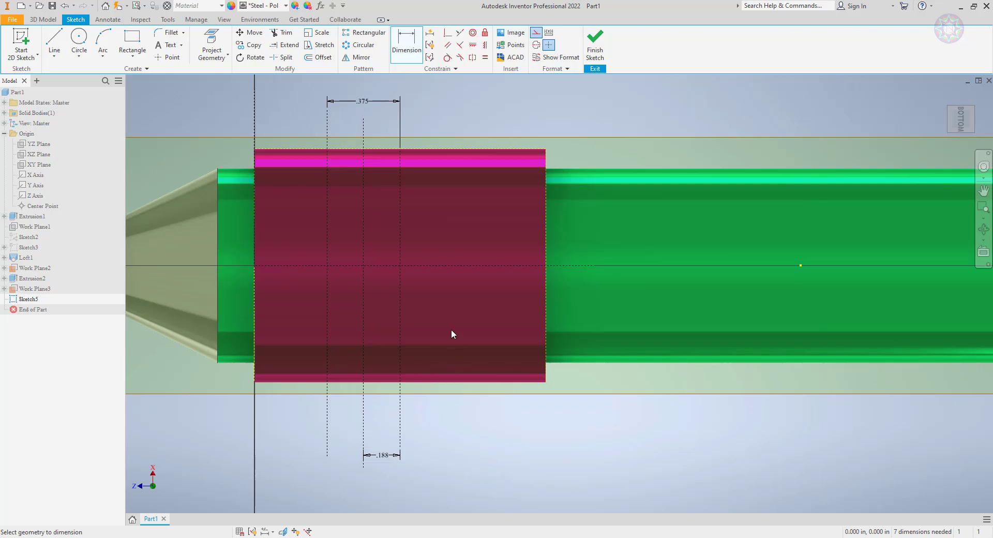
- Mirror the newest construction line about the construction line 0.375 in from mid-collar
{"action": "left_click", "coordinate": [357, 57]}
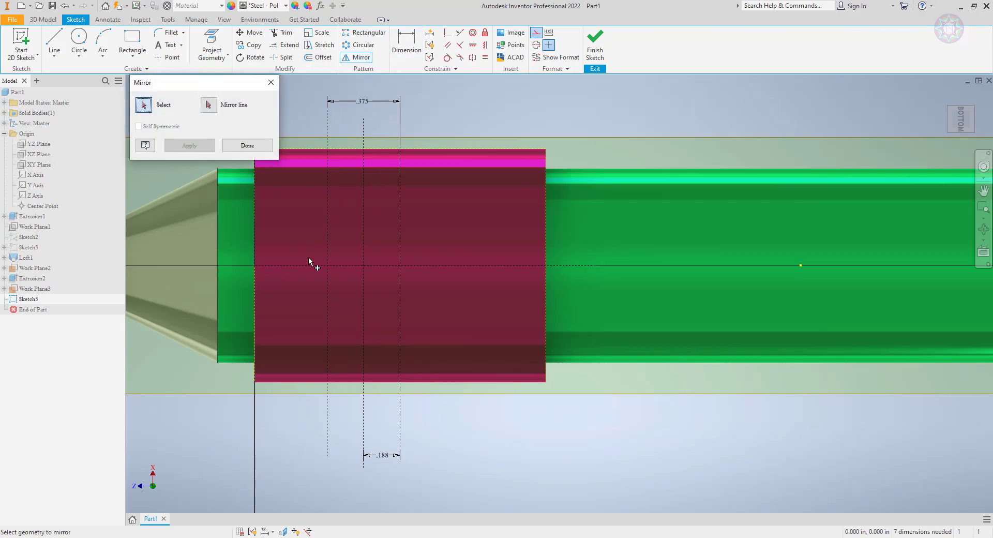
{"action": "left_click", "coordinate": [363, 246]}
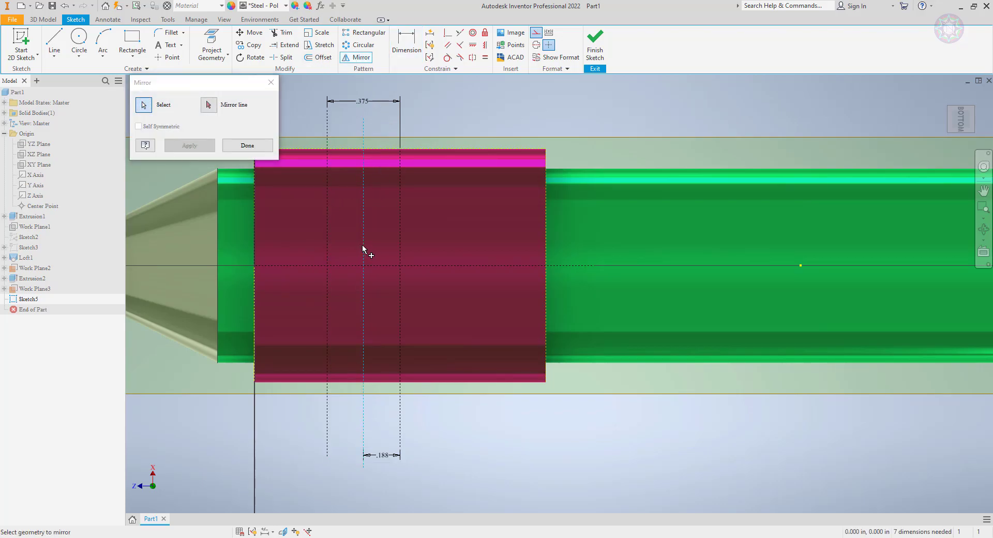
{"action": "left_click", "coordinate": [209, 105]}
{"action": "left_click", "coordinate": [328, 207]}
{"action": "left_click", "coordinate": [189, 145]}
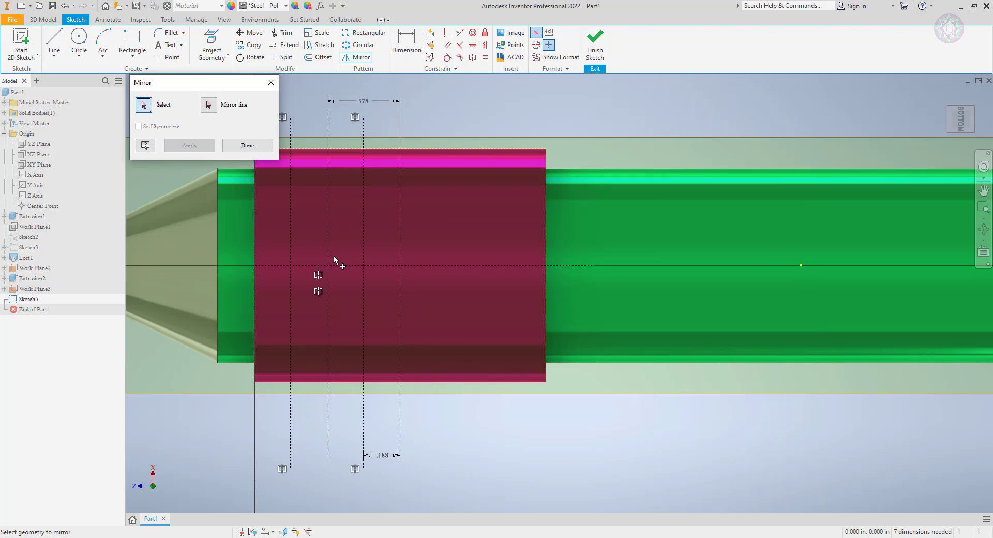
- Mirror the three tip-side vertical construction lines about the mid-collar line and finish mirroring
{"action": "left_click", "coordinate": [361, 228]}
{"action": "left_click", "coordinate": [327, 222]}
{"action": "left_click", "coordinate": [290, 219]}
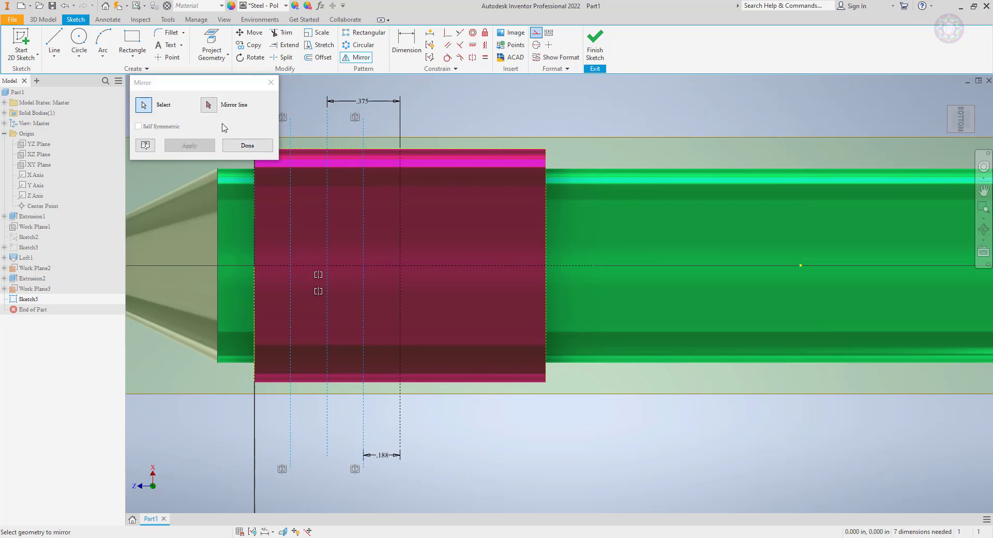
{"action": "left_click", "coordinate": [208, 105]}
{"action": "left_click", "coordinate": [401, 236]}
{"action": "left_click", "coordinate": [200, 146]}
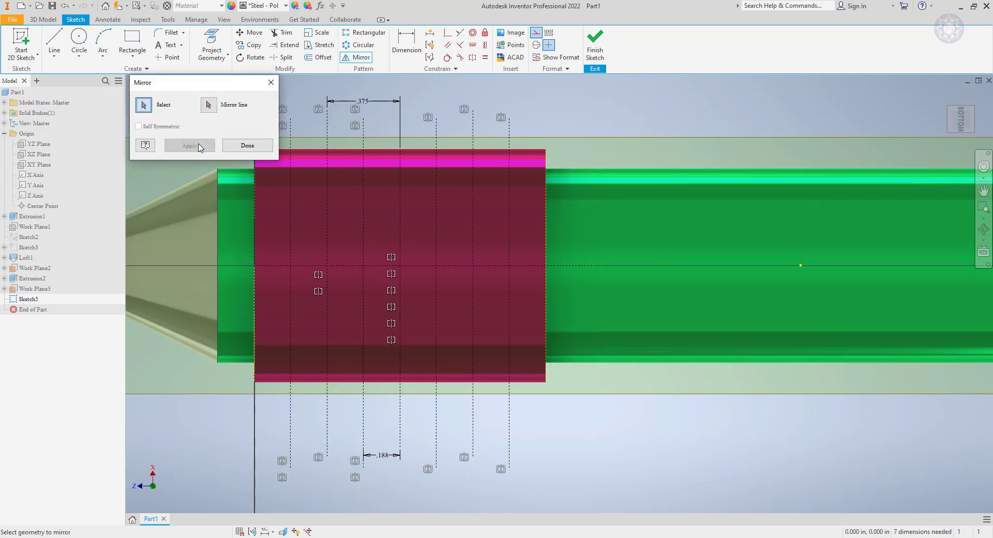
{"action": "left_click", "coordinate": [247, 146]}
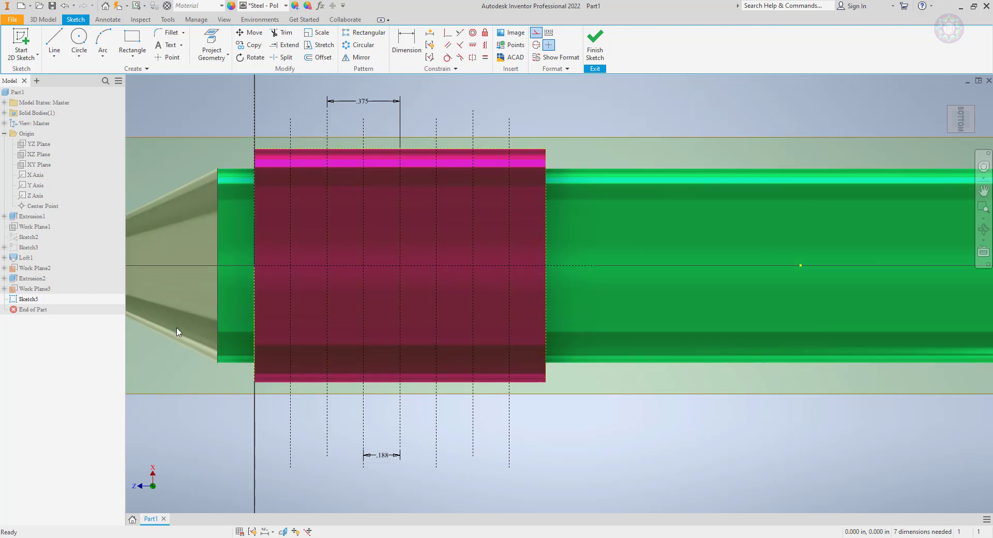
- Start a three-point arc and turn off construction formatting so that it is drawn as regular geometry
{"action": "left_click", "coordinate": [106, 38]}
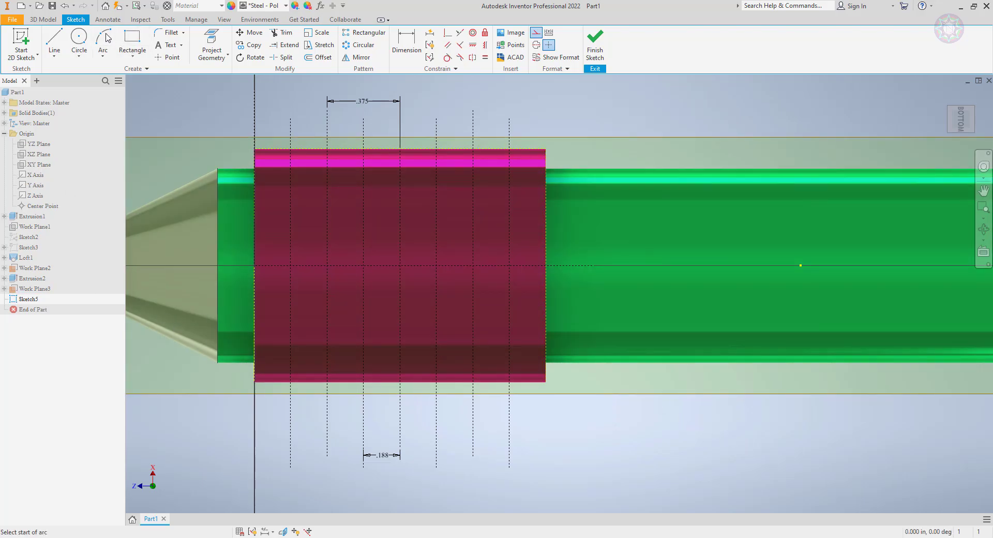
{"action": "left_click", "coordinate": [534, 45]}
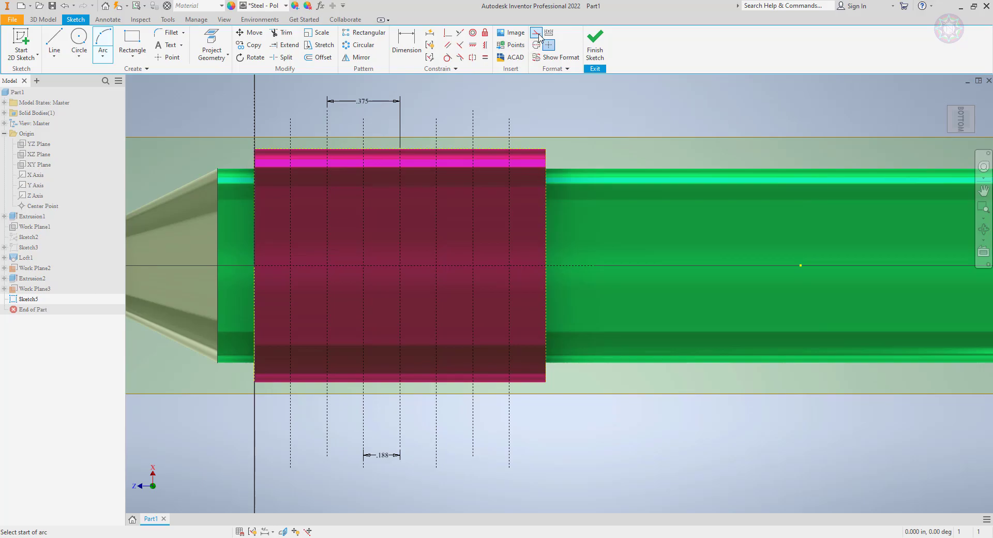
{"action": "left_click", "coordinate": [510, 267]}
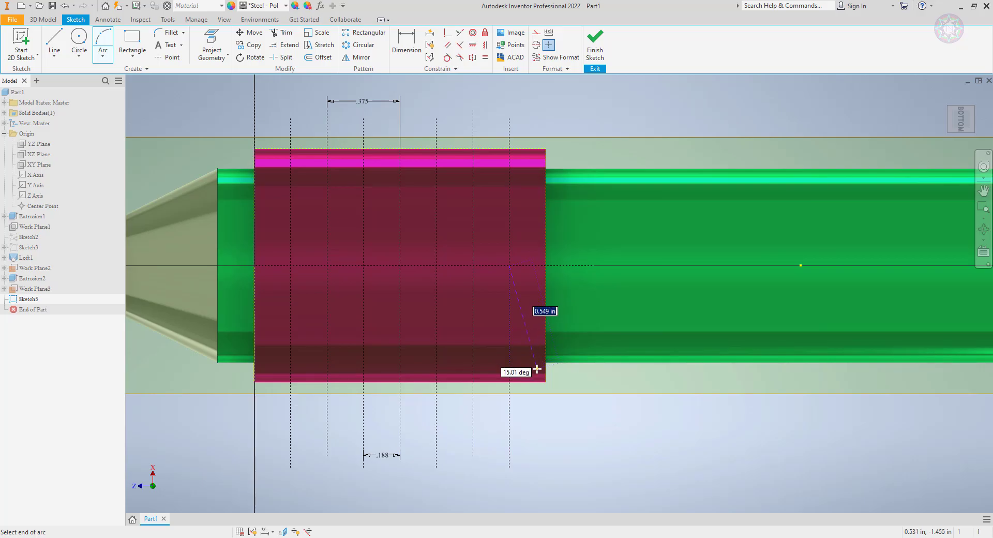
{"action": "scroll", "coordinate": [537, 368], "scroll_direction": "up", "scroll_amount": 2}
{"action": "scroll", "coordinate": [537, 368], "scroll_direction": "up", "scroll_amount": 2}
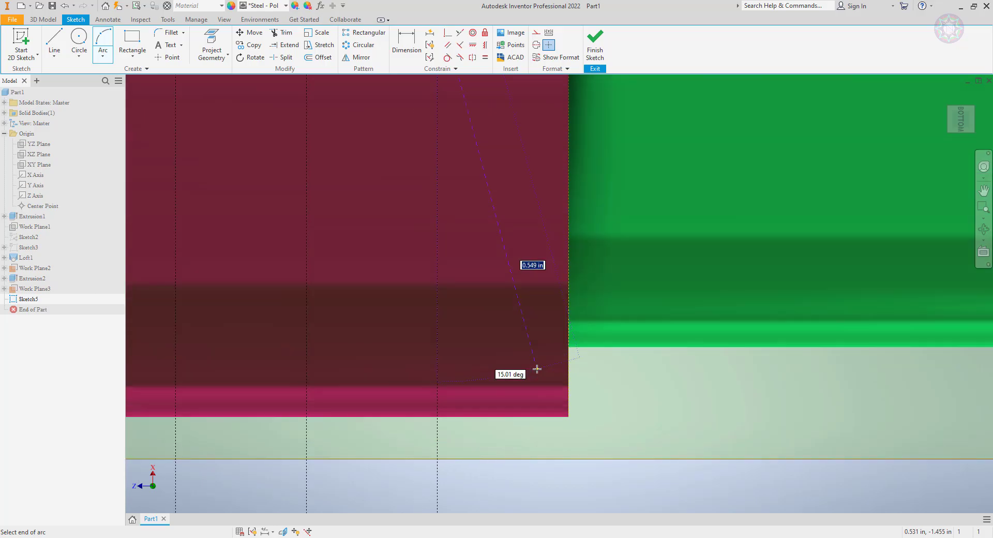
{"action": "left_click", "coordinate": [569, 418]}
{"action": "scroll", "coordinate": [544, 314], "scroll_direction": "down", "scroll_amount": 3}
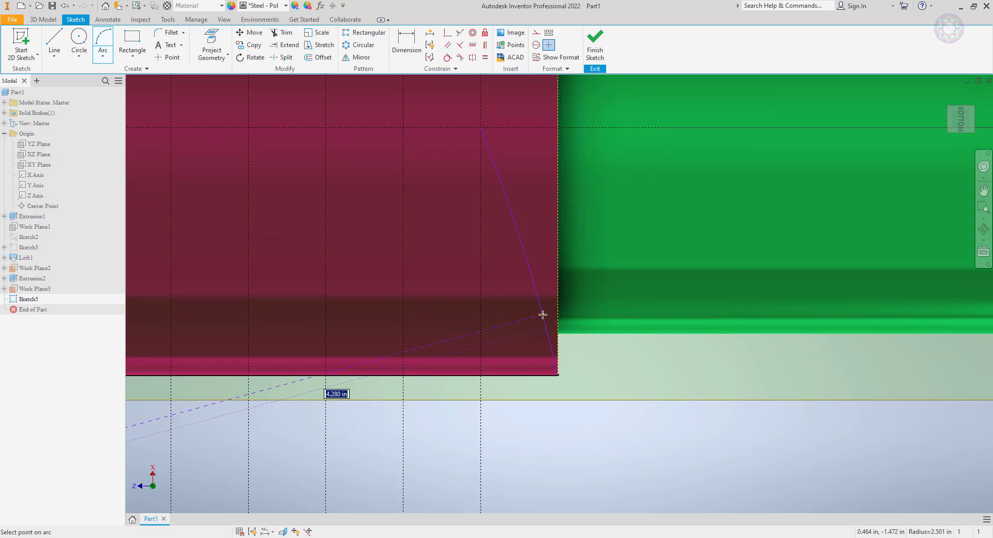
{"action": "scroll", "coordinate": [543, 315], "scroll_direction": "up", "scroll_amount": 3}
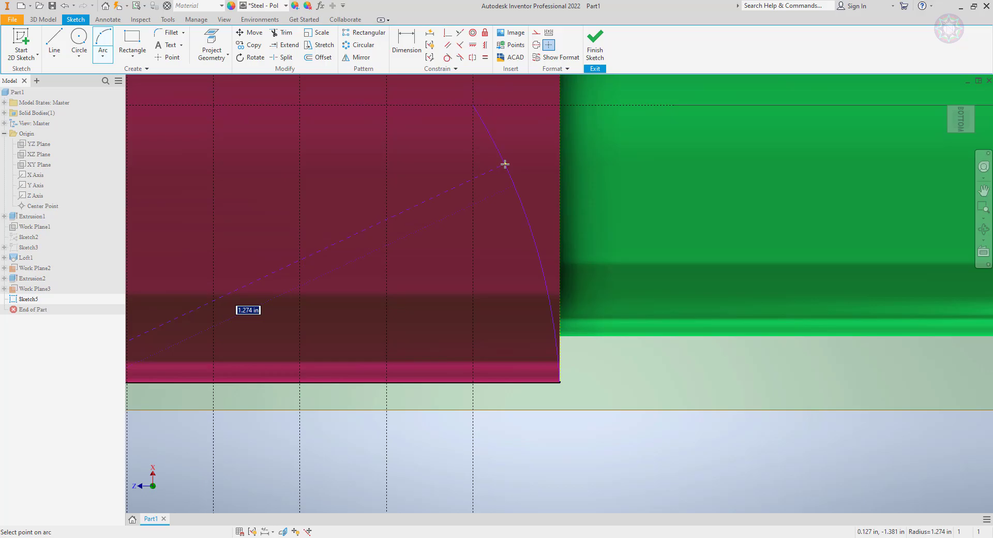
{"action": "key", "text": "Escape"}
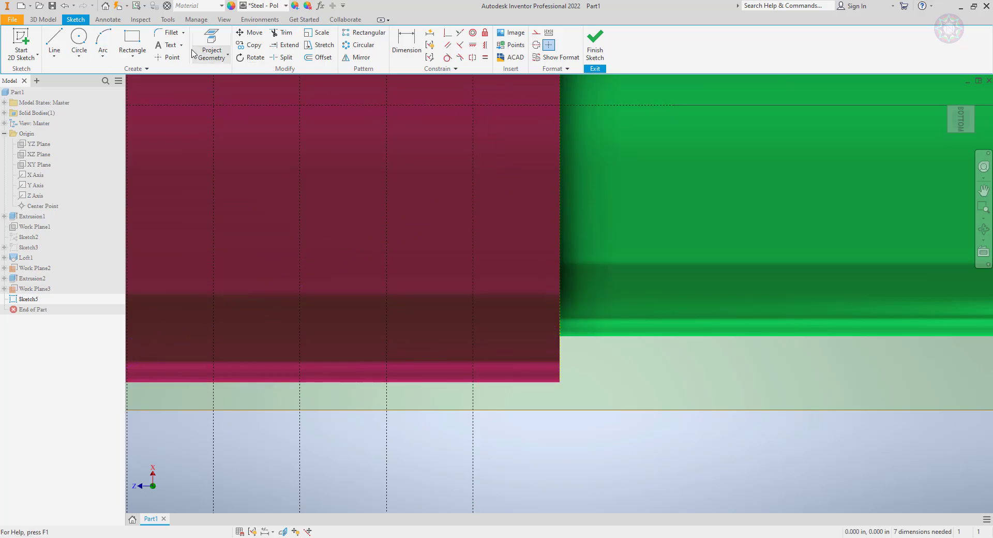
- Draw a three-point arc of about 0.94 in radius from the horizontal centerline, just past the last construction line, to the collar's lower edge near its shaft-side corner
{"action": "left_click", "coordinate": [99, 40]}
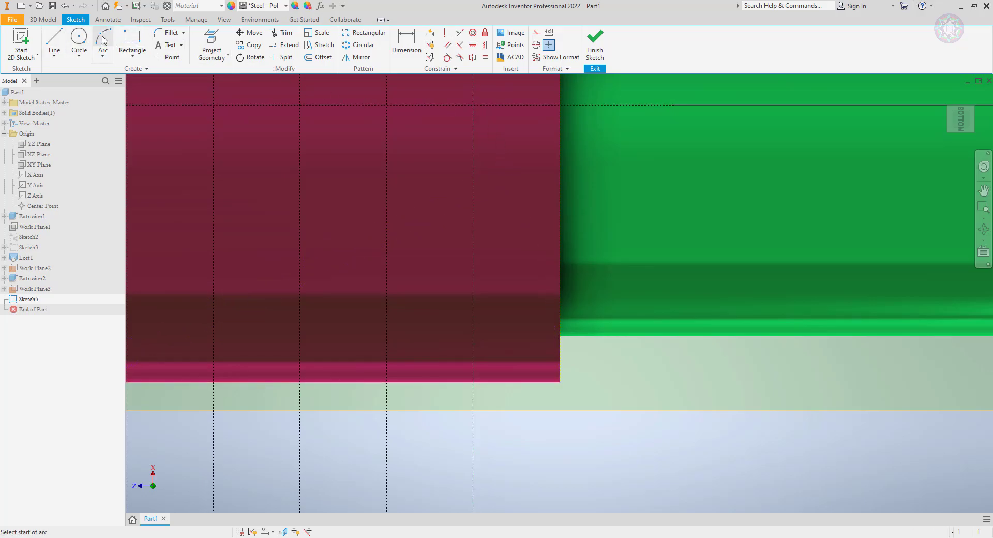
{"action": "left_click", "coordinate": [485, 105]}
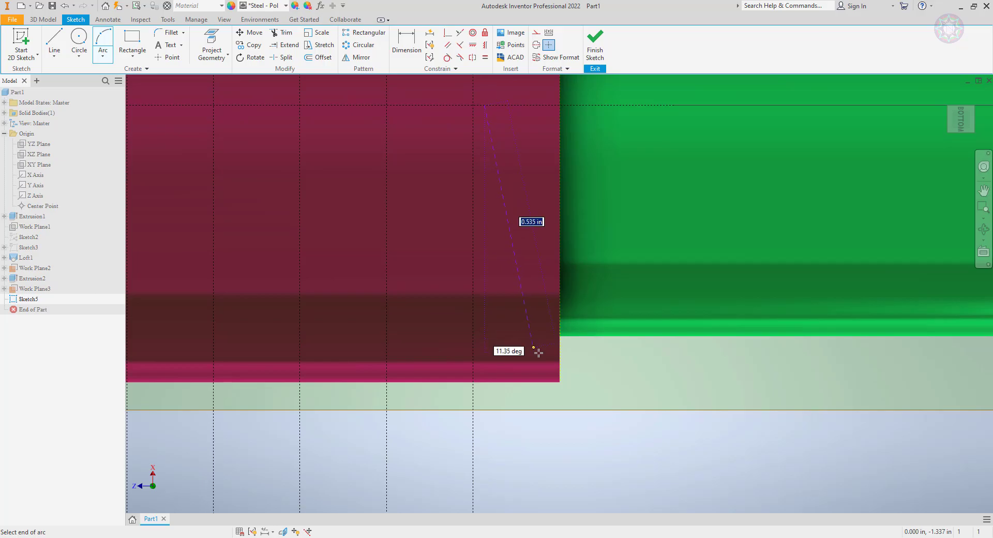
{"action": "left_click", "coordinate": [549, 383]}
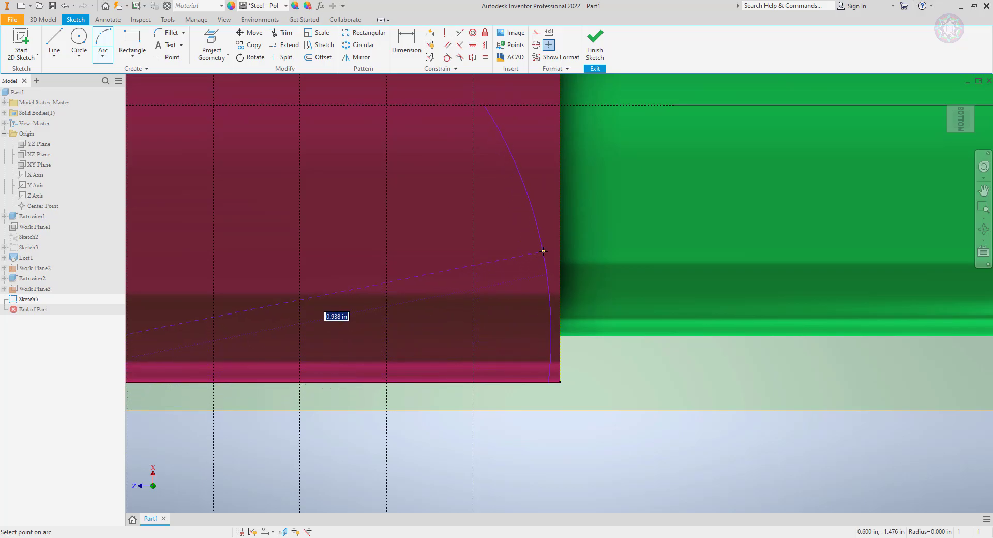
{"action": "left_click", "coordinate": [540, 248]}
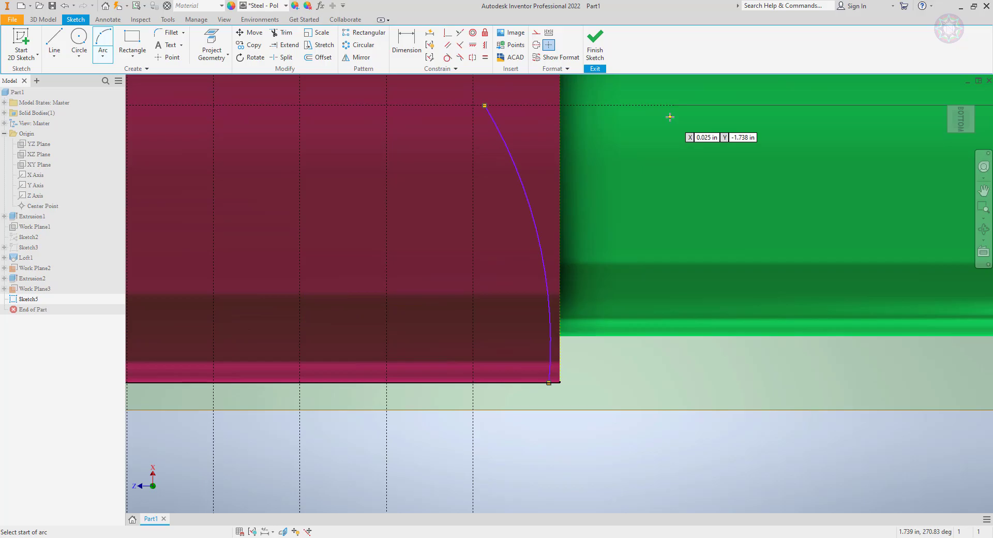
- Dimension the horizontal distance from the arc's upper endpoint to the nearest vertical construction line at about 0.025 in
{"action": "left_click", "coordinate": [406, 44]}
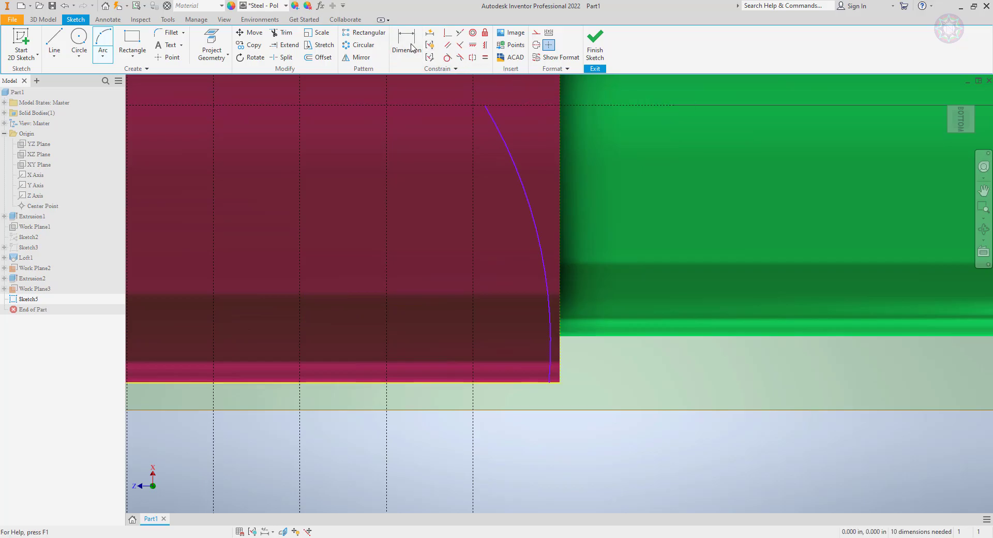
{"action": "scroll", "coordinate": [489, 104], "scroll_direction": "up", "scroll_amount": 5}
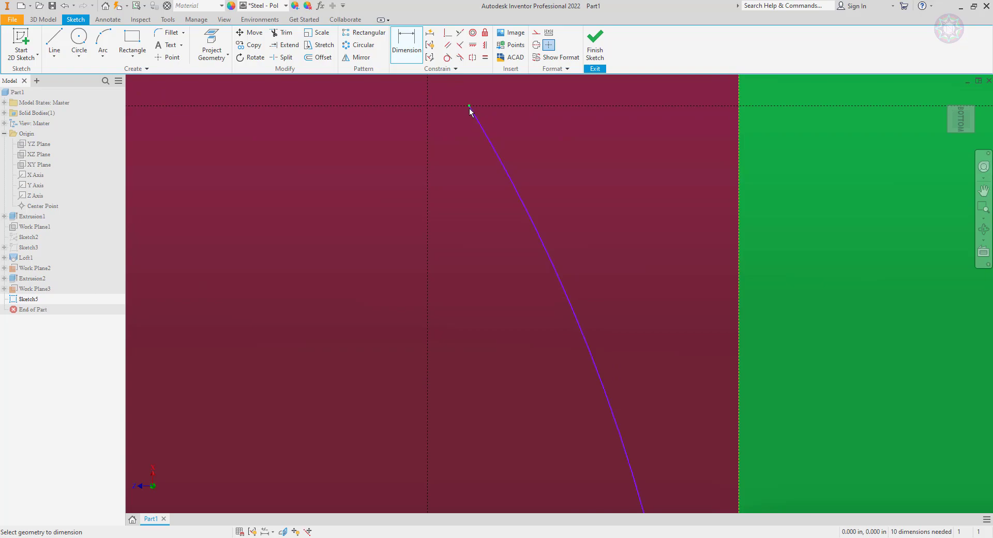
{"action": "left_click", "coordinate": [468, 106]}
{"action": "left_click", "coordinate": [429, 121]}
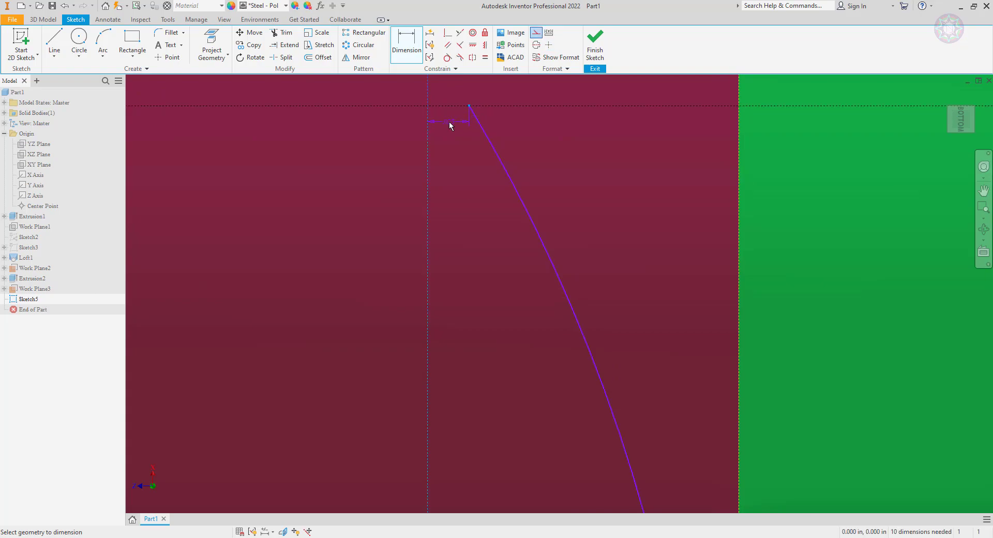
{"action": "left_click", "coordinate": [449, 122]}
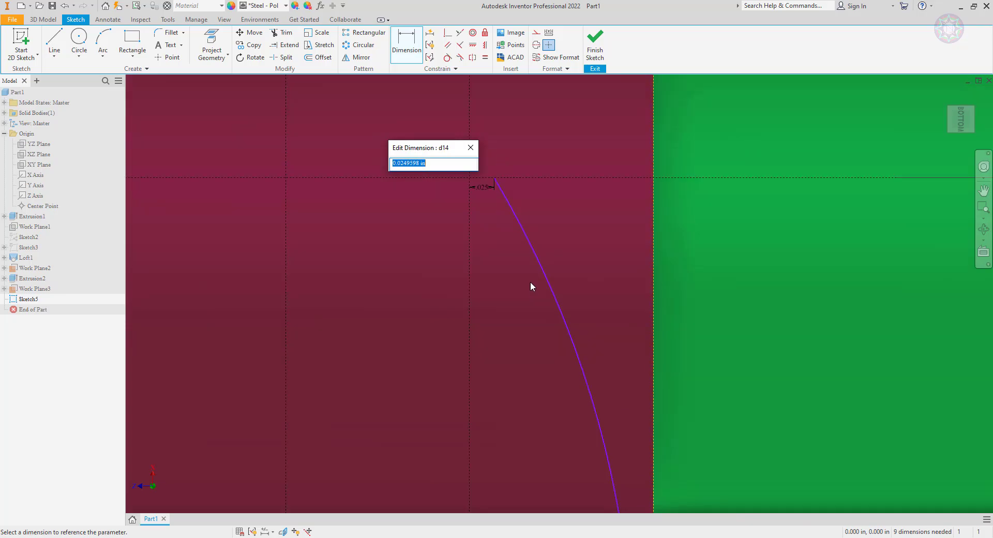
{"action": "scroll", "coordinate": [532, 284], "scroll_direction": "down", "scroll_amount": 3}
{"action": "middle_click_drag", "start_coordinate": [532, 365], "coordinate": [502, 207]}
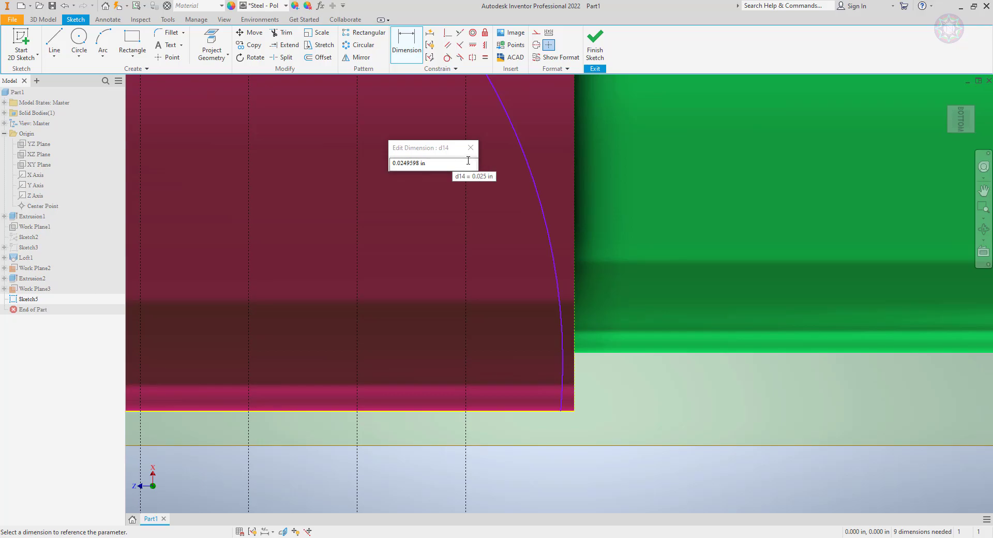
{"action": "left_click", "coordinate": [451, 151]}
{"action": "key", "text": "Return"}
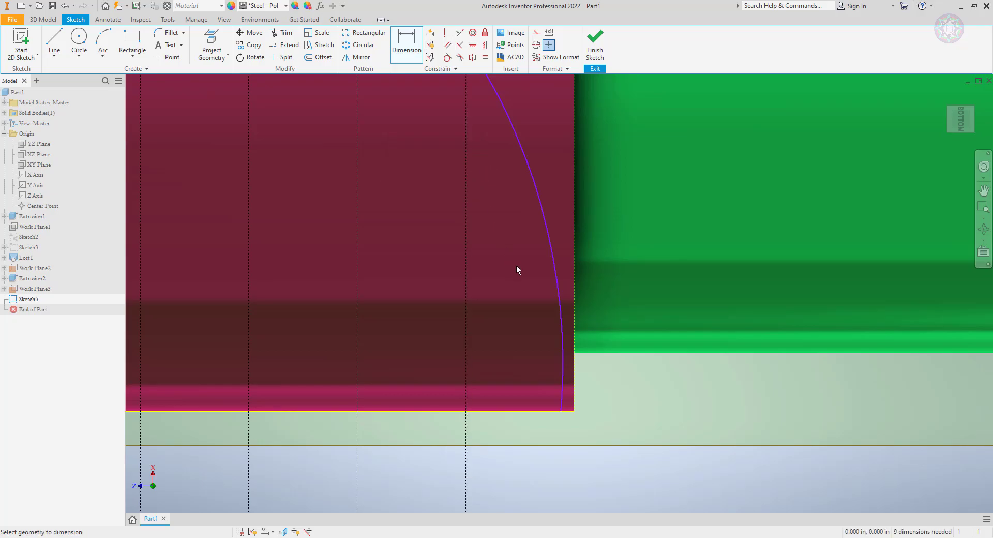
- Dimension the arc's lower endpoint .025 in from the collar's shaft-side corner
{"action": "scroll", "coordinate": [594, 412], "scroll_direction": "down", "scroll_amount": 2}
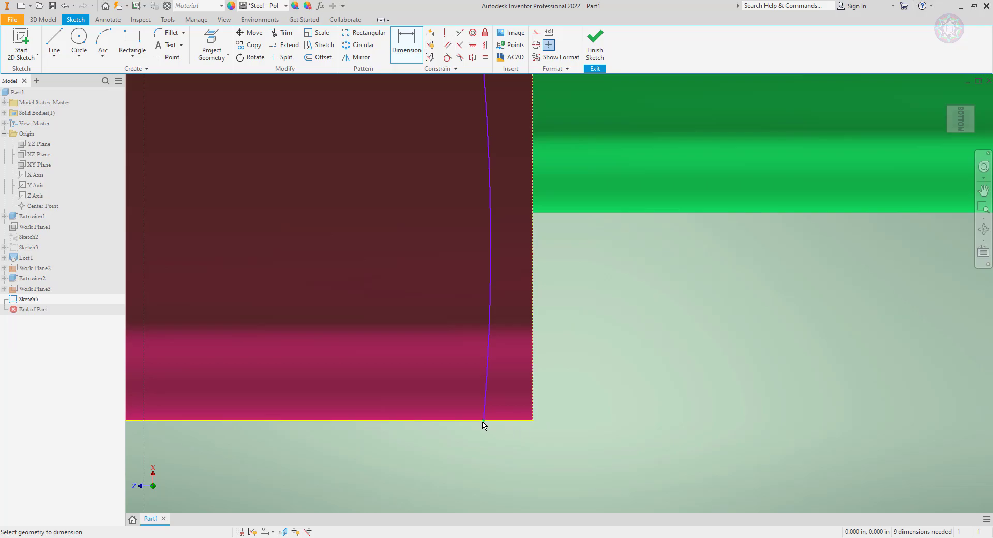
{"action": "left_click", "coordinate": [532, 423]}
{"action": "left_click", "coordinate": [510, 439]}
{"action": "type", "text": ".025"}
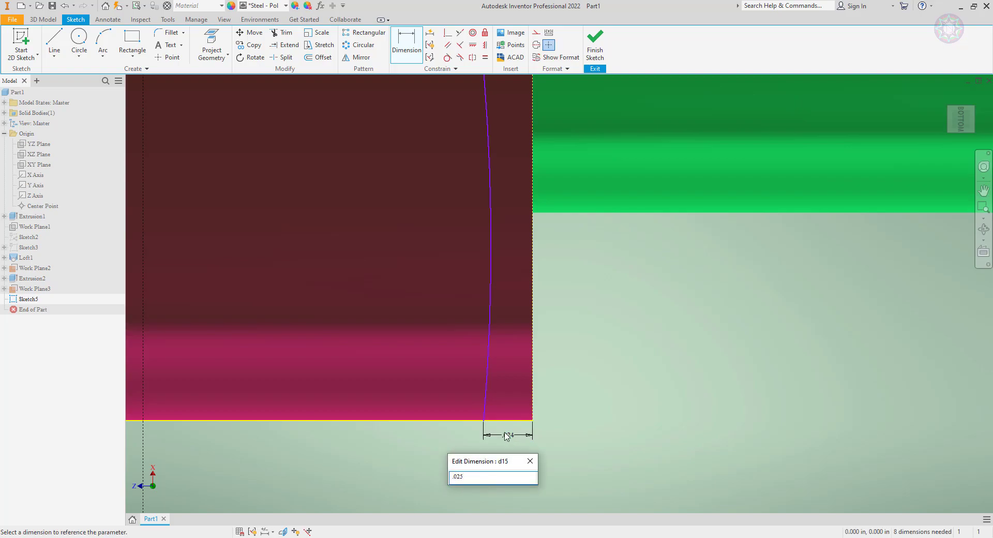
{"action": "key", "text": "Return"}
{"action": "scroll", "coordinate": [556, 402], "scroll_direction": "up", "scroll_amount": 2}
{"action": "scroll", "coordinate": [556, 402], "scroll_direction": "up", "scroll_amount": 4}
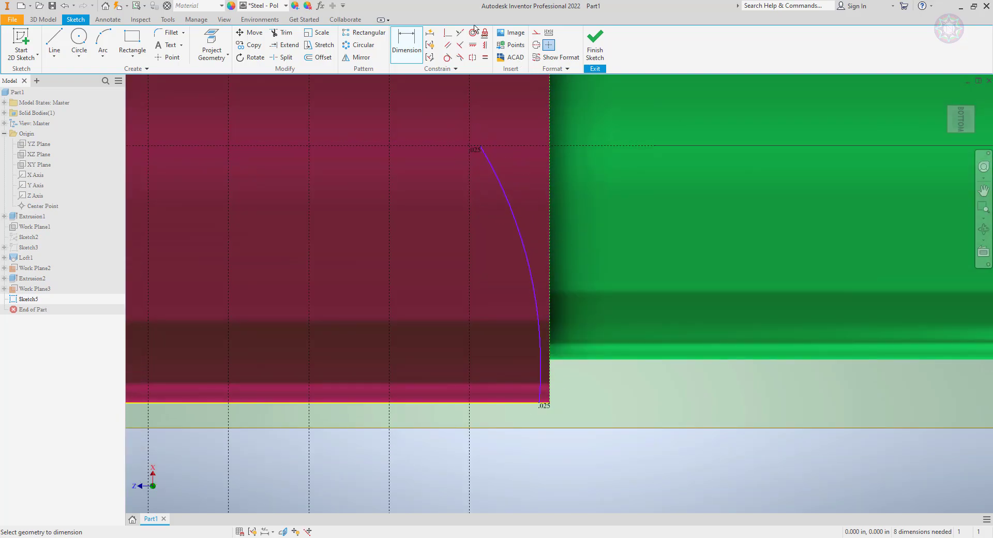
- Offset the arc by .025 in toward the conical-tip side of the collar
{"action": "left_click", "coordinate": [318, 57]}
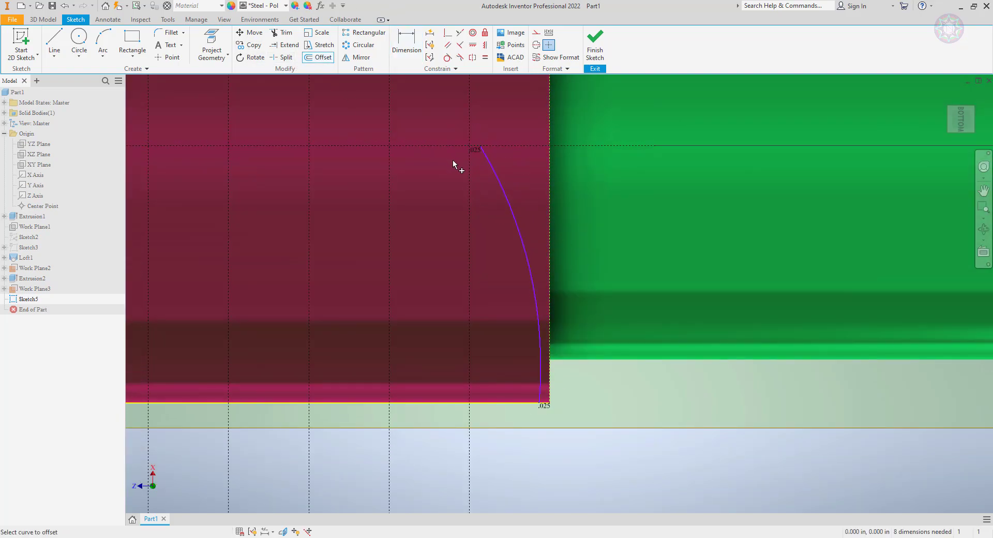
{"action": "left_click", "coordinate": [500, 191]}
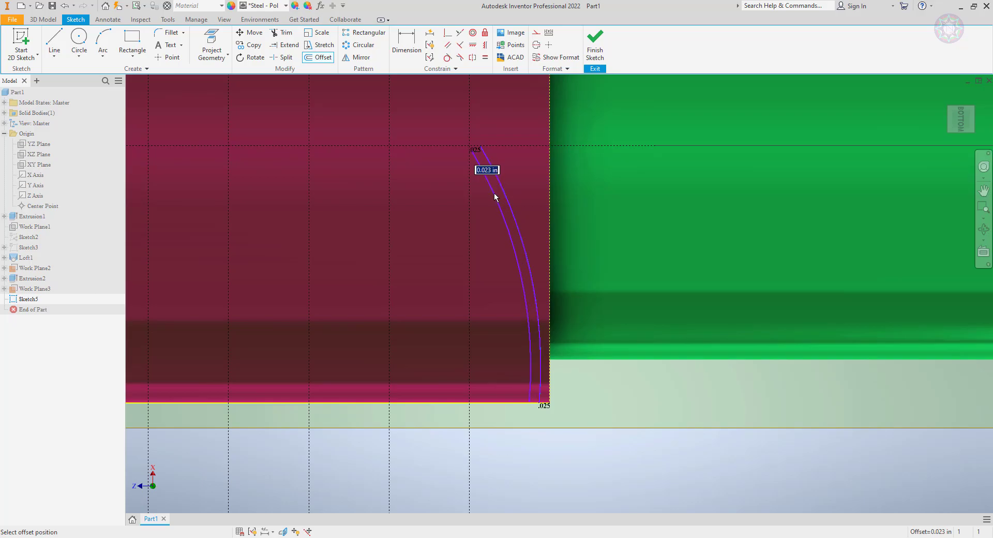
{"action": "type", "text": ".025"}
{"action": "key", "text": "Return"}
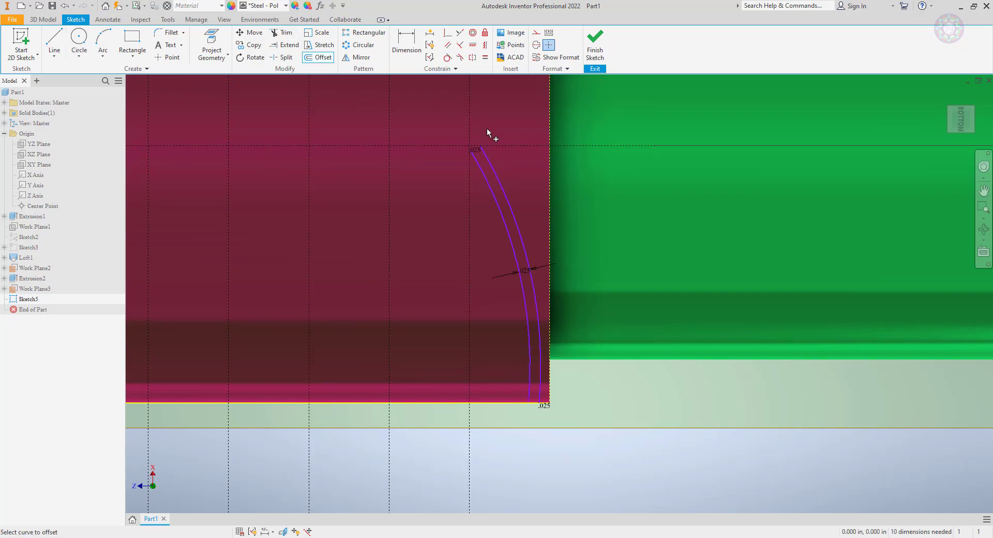
- Draw a line joining the upper endpoints of the original and offset arcs
{"action": "scroll", "coordinate": [480, 151], "scroll_direction": "up", "scroll_amount": 5}
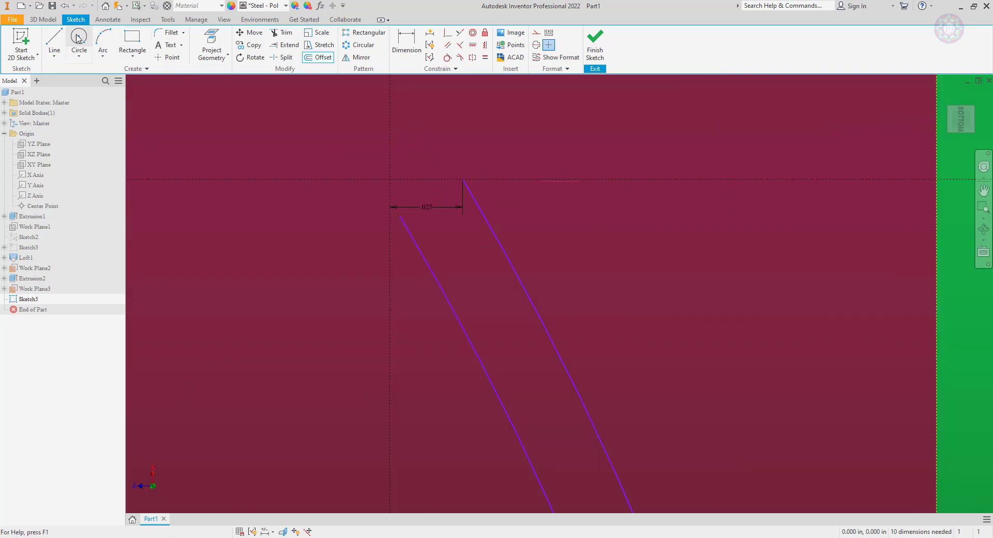
{"action": "left_click", "coordinate": [54, 42]}
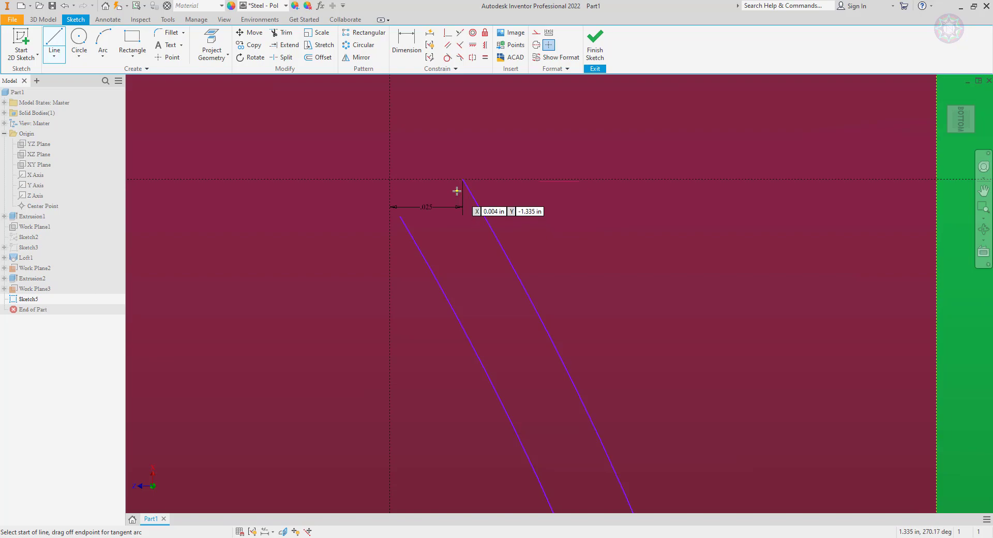
{"action": "scroll", "coordinate": [463, 187], "scroll_direction": "up", "scroll_amount": 3}
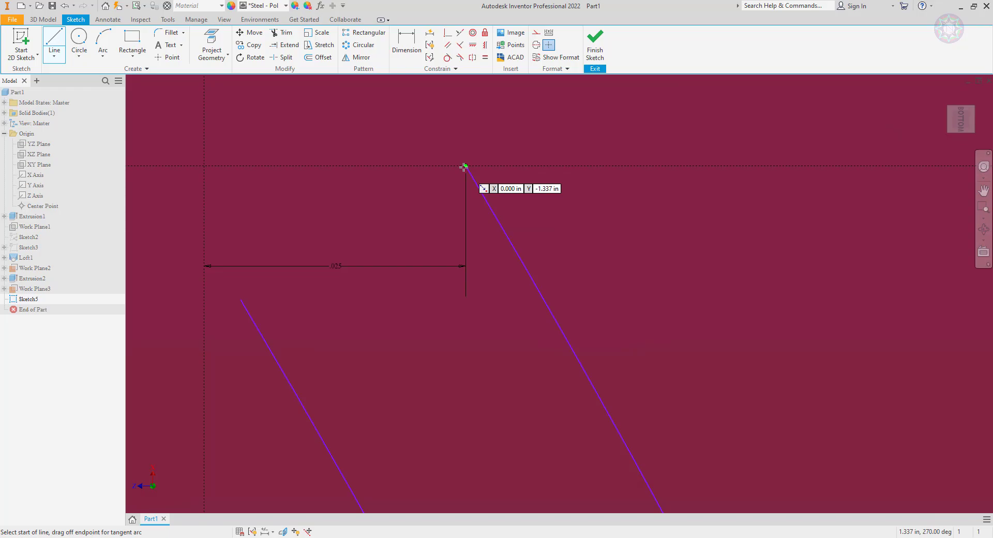
{"action": "left_click", "coordinate": [464, 166]}
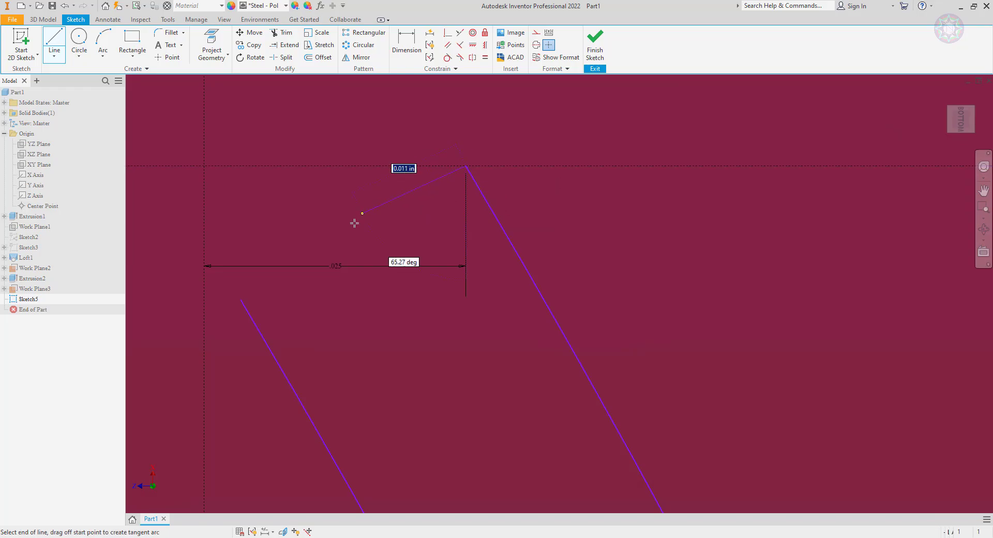
{"action": "left_click", "coordinate": [239, 301]}
{"action": "scroll", "coordinate": [357, 320], "scroll_direction": "down", "scroll_amount": 5}
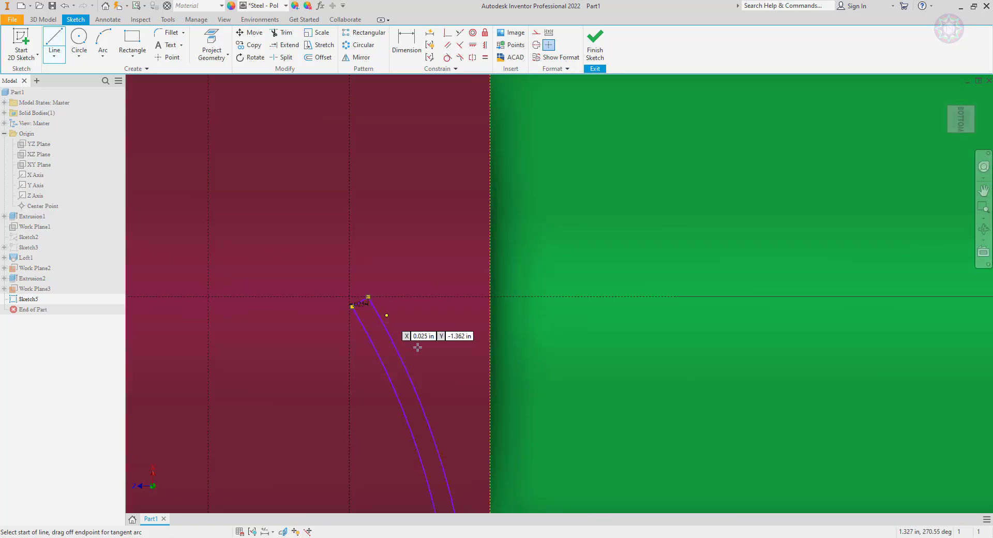
- Extend the offset arc's lower end to the collar's lower edge
{"action": "middle_click_drag", "start_coordinate": [426, 347], "coordinate": [395, 237]}
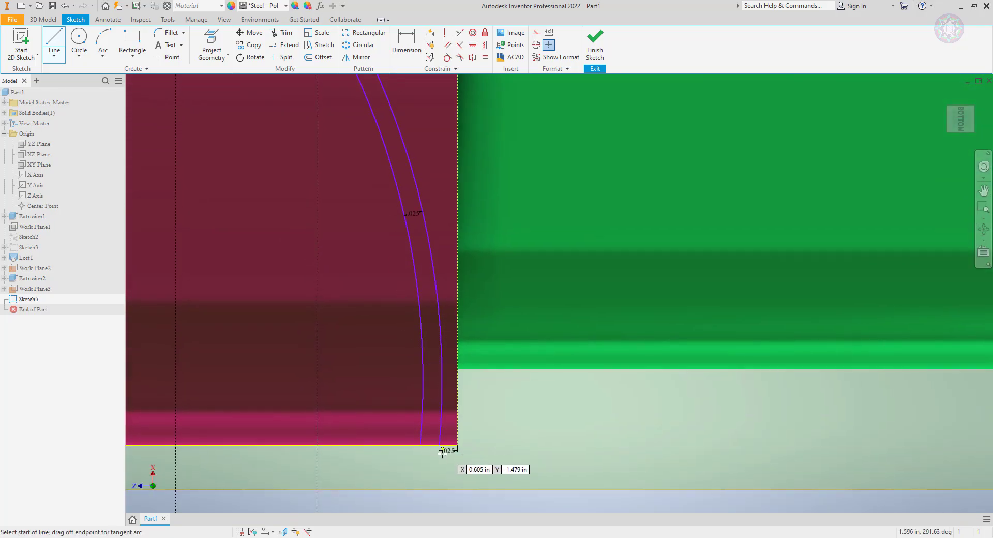
{"action": "scroll", "coordinate": [439, 454], "scroll_direction": "up", "scroll_amount": 3}
{"action": "scroll", "coordinate": [433, 437], "scroll_direction": "up", "scroll_amount": 2}
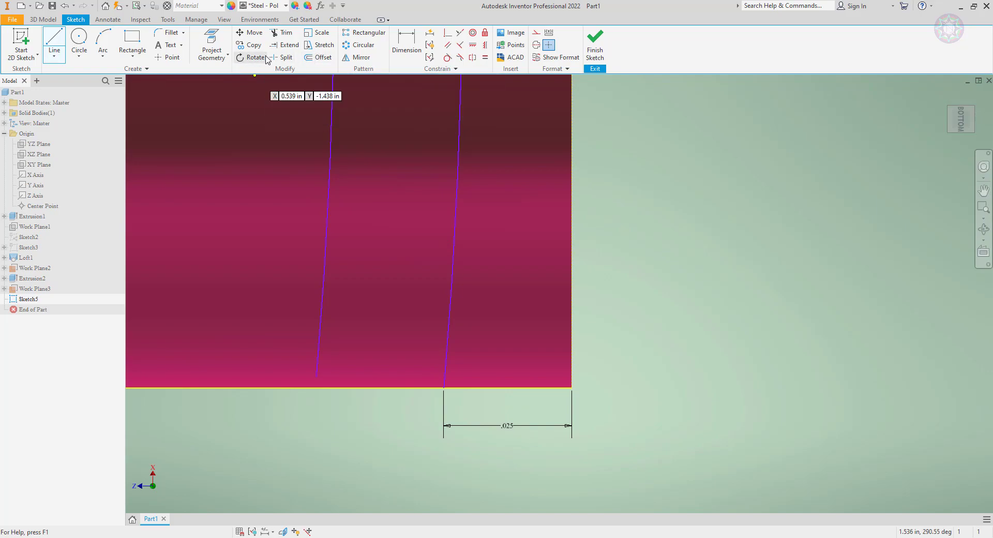
{"action": "left_click", "coordinate": [292, 47]}
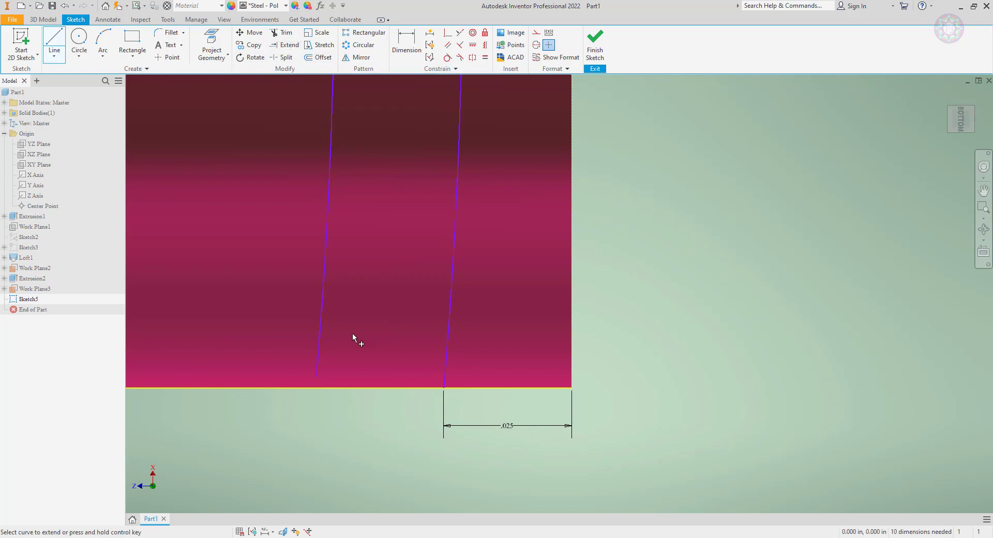
{"action": "left_click", "coordinate": [321, 342]}
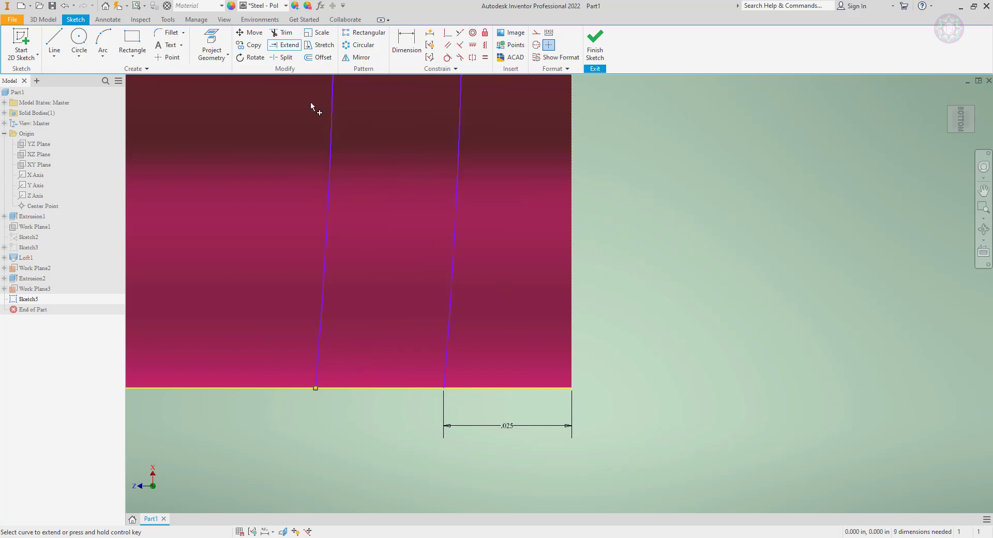
{"action": "left_click", "coordinate": [446, 337]}
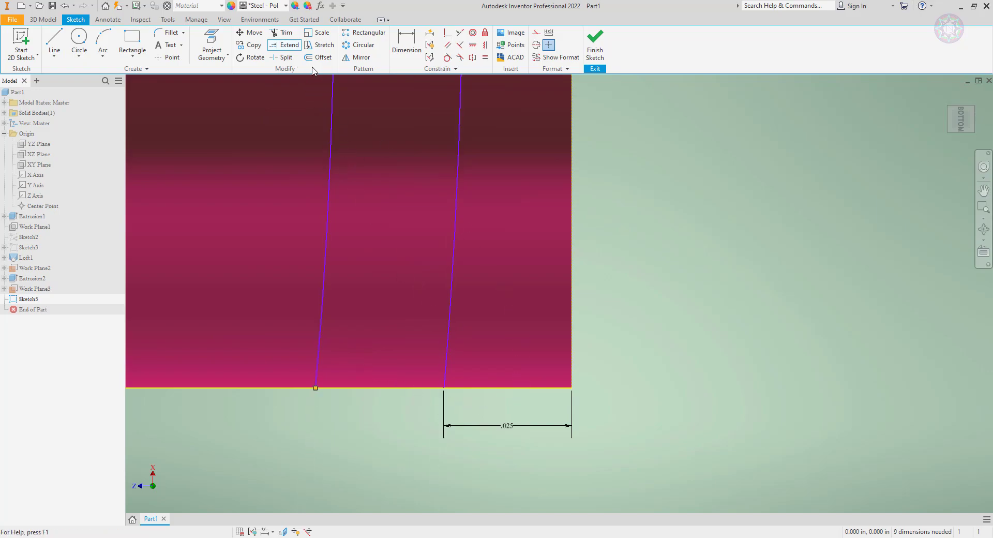
- Close the arc band with a line along the collar's lower edge joining the two arcs' lower endpoints
{"action": "left_click", "coordinate": [54, 41]}
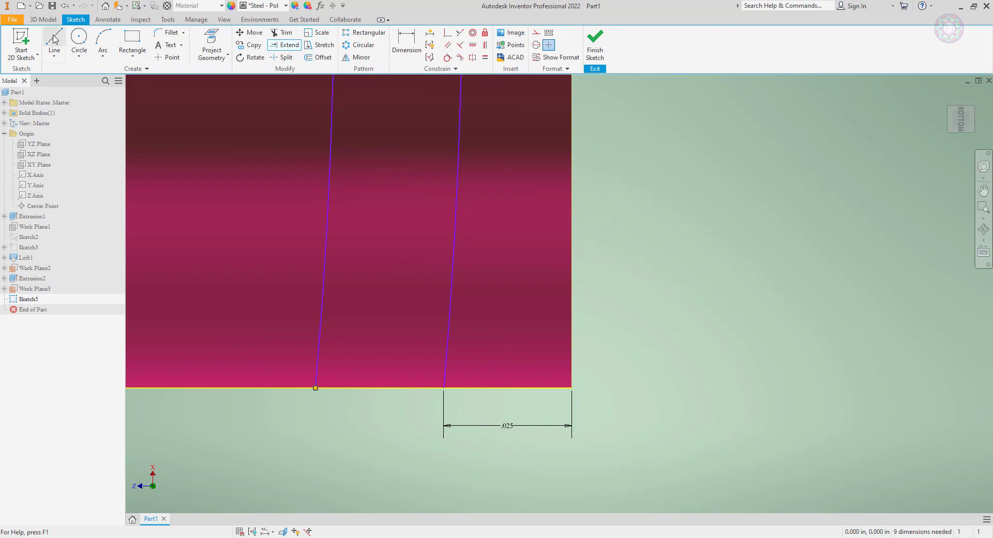
{"action": "left_click", "coordinate": [443, 387]}
{"action": "left_click", "coordinate": [315, 387]}
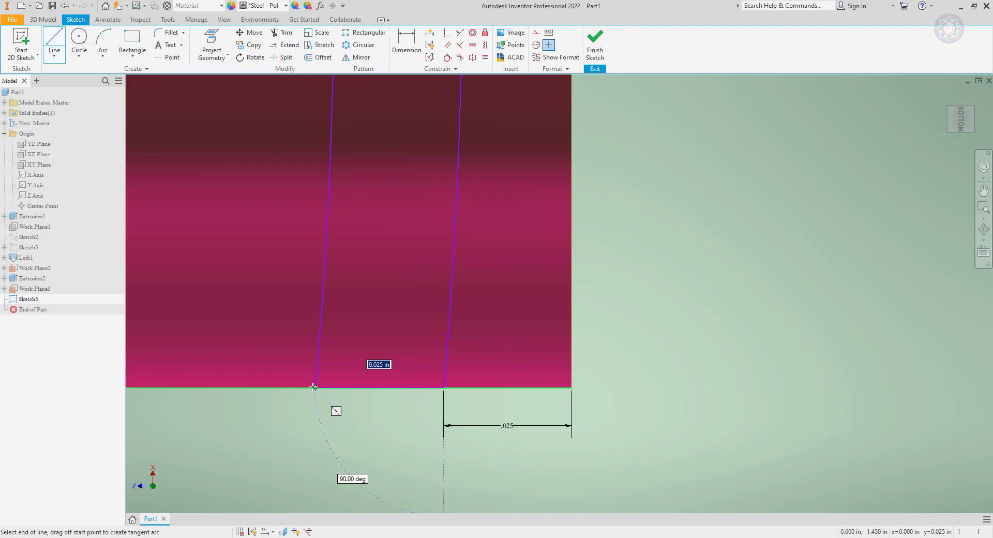
{"action": "mouse_move", "coordinate": [431, 408]}
{"action": "middle_mouse_down", "text": "shift"}
{"action": "mouse_move", "coordinate": [417, 411]}
{"action": "mouse_move", "coordinate": [408, 317]}
{"action": "middle_mouse_up", "text": "shift"}
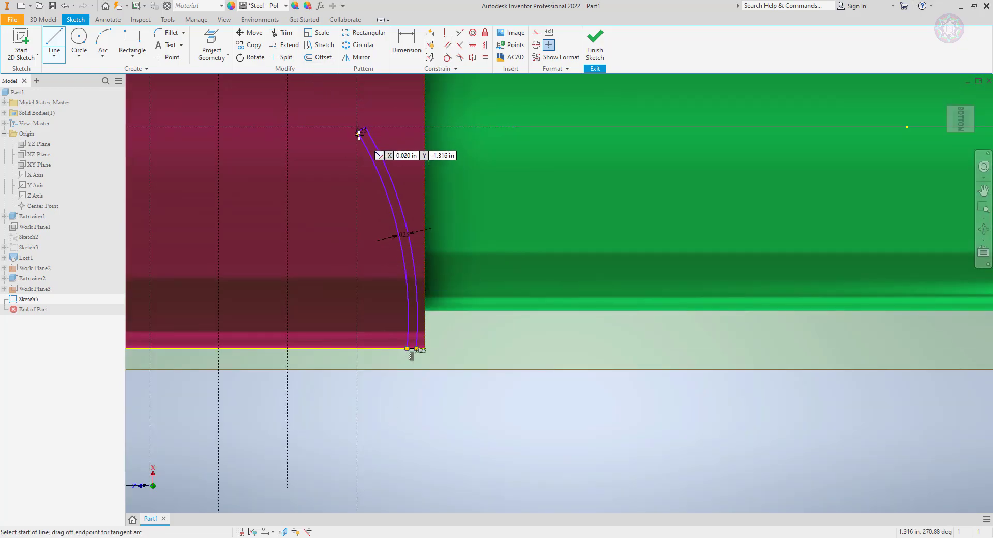
{"action": "scroll", "coordinate": [362, 130], "scroll_direction": "down", "scroll_amount": 8}
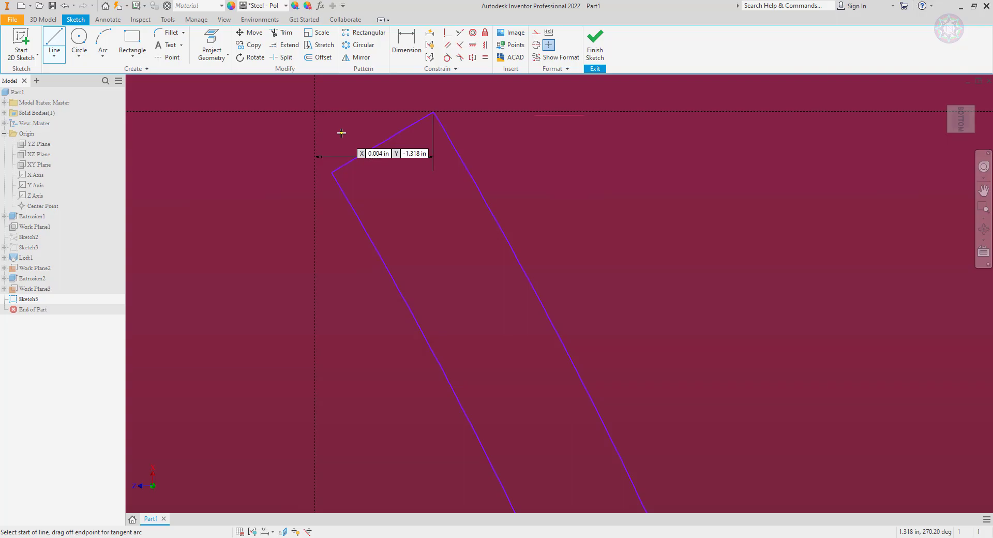
{"action": "scroll", "coordinate": [501, 166], "scroll_direction": "up", "scroll_amount": 7}
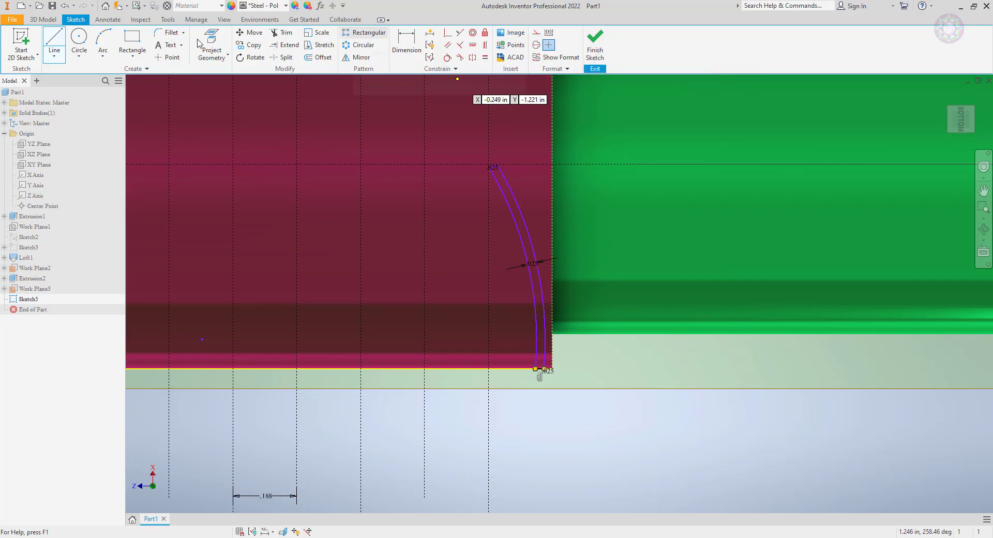
- Try to mirror the closed arc band, both arcs and both end lines, about the vertical construction line nearest the shaft side
{"action": "left_click", "coordinate": [361, 59]}
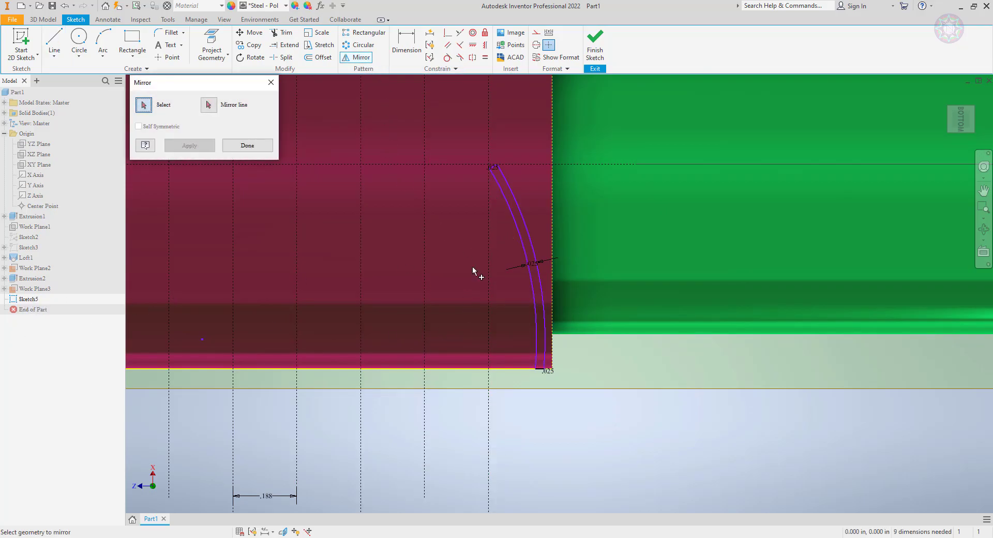
{"action": "left_click", "coordinate": [527, 219]}
{"action": "scroll", "coordinate": [503, 166], "scroll_direction": "down", "scroll_amount": 3}
{"action": "scroll", "coordinate": [503, 166], "scroll_direction": "down", "scroll_amount": 3}
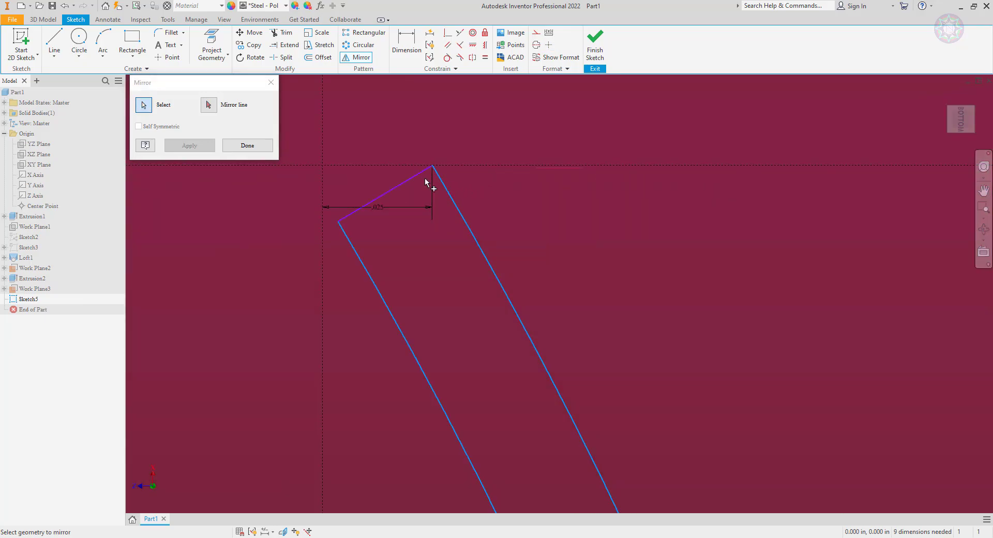
{"action": "scroll", "coordinate": [443, 290], "scroll_direction": "up", "scroll_amount": 3}
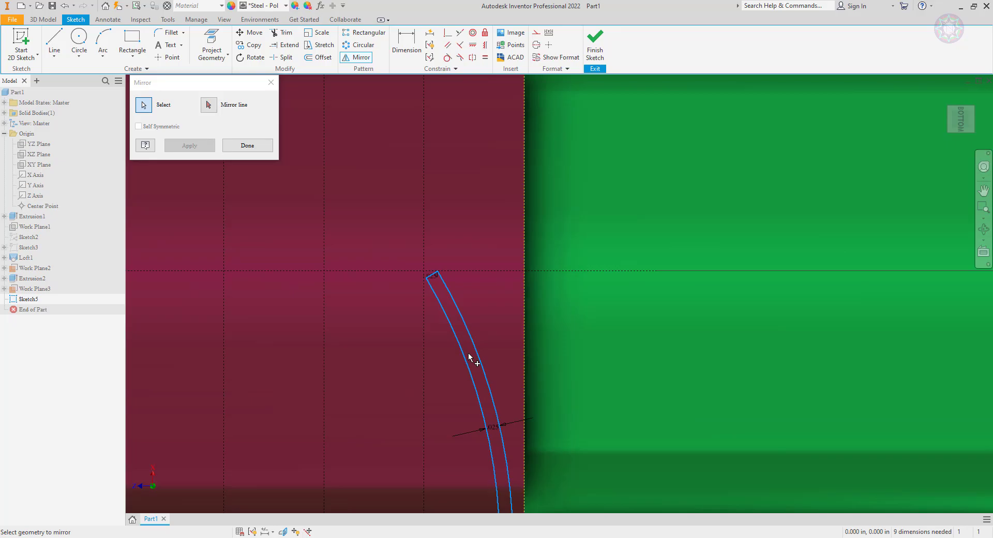
{"action": "scroll", "coordinate": [470, 357], "scroll_direction": "up", "scroll_amount": 4}
{"action": "scroll", "coordinate": [478, 356], "scroll_direction": "down", "scroll_amount": 5}
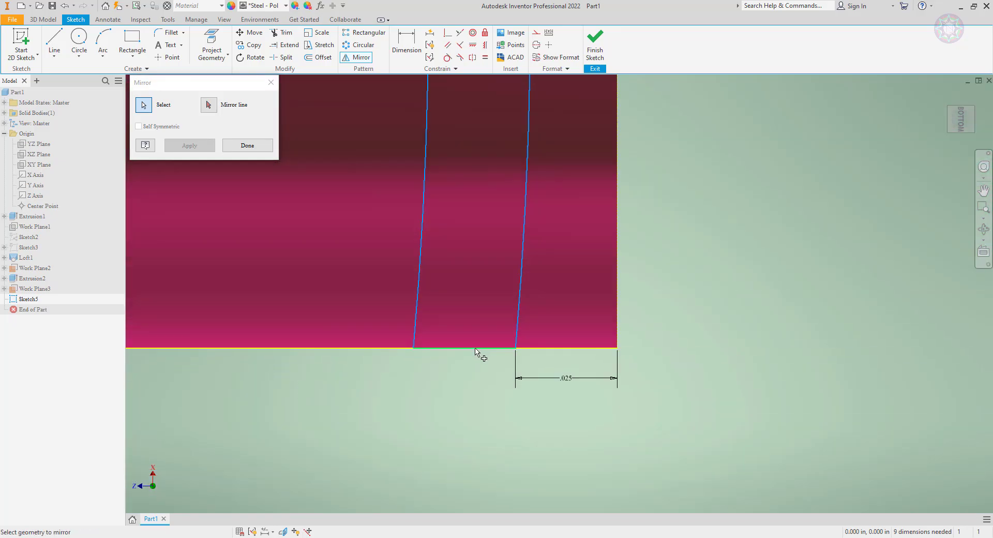
{"action": "scroll", "coordinate": [465, 336], "scroll_direction": "up", "scroll_amount": 4}
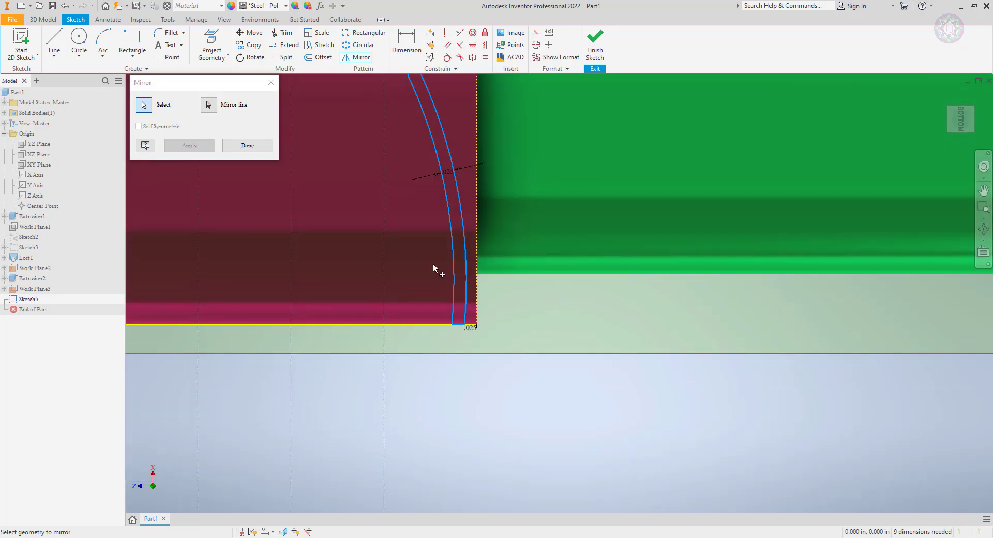
{"action": "left_click", "coordinate": [208, 104]}
{"action": "scroll", "coordinate": [356, 222], "scroll_direction": "up", "scroll_amount": 2}
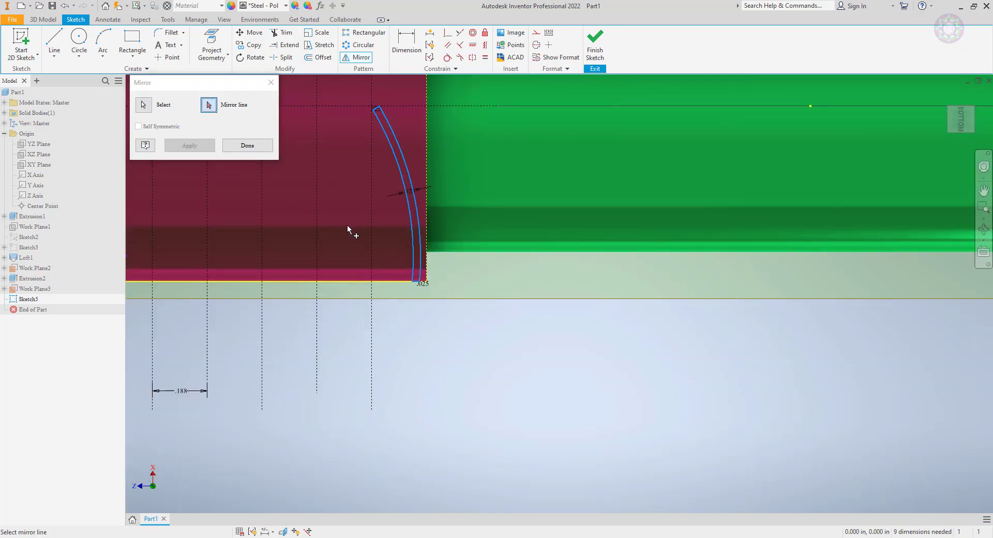
{"action": "middle_click_drag", "start_coordinate": [347, 228], "coordinate": [411, 314]}
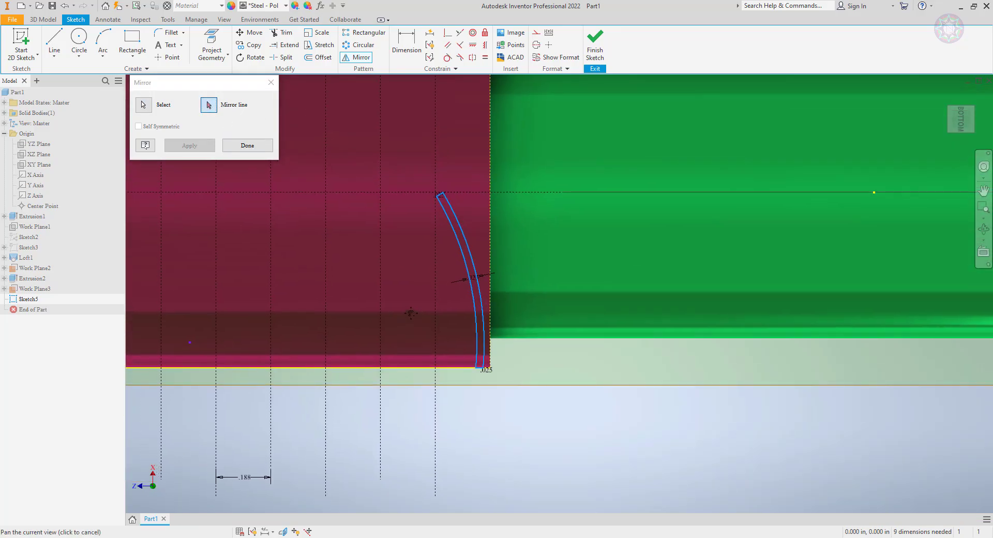
{"action": "left_click", "coordinate": [435, 282]}
{"action": "left_click", "coordinate": [209, 145]}
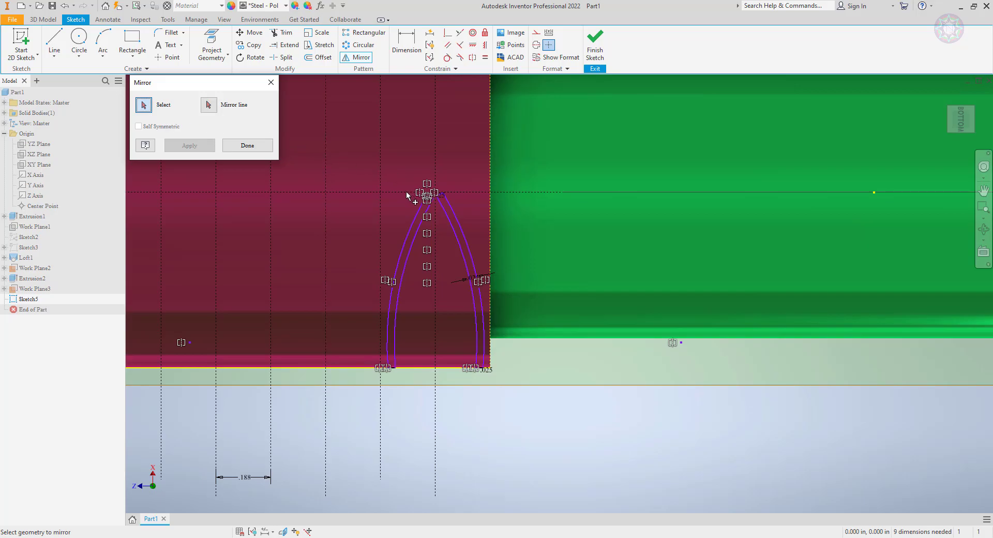
- Examine how the mirrored arc bands meet near the construction line at their upper ends, and finish mirroring
{"action": "scroll", "coordinate": [404, 188], "scroll_direction": "up", "scroll_amount": 5}
{"action": "scroll", "coordinate": [779, 241], "scroll_direction": "up", "scroll_amount": 2}
{"action": "scroll", "coordinate": [783, 238], "scroll_direction": "down", "scroll_amount": 4}
{"action": "scroll", "coordinate": [793, 328], "scroll_direction": "down", "scroll_amount": 3}
{"action": "middle_click_drag", "start_coordinate": [538, 240], "coordinate": [416, 207]}
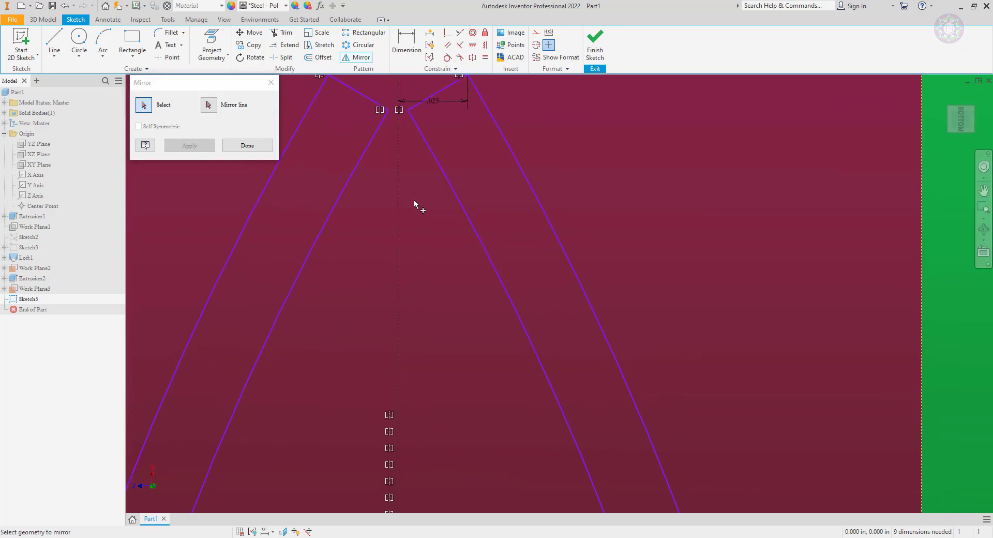
{"action": "scroll", "coordinate": [411, 199], "scroll_direction": "down", "scroll_amount": 2}
{"action": "scroll", "coordinate": [408, 192], "scroll_direction": "down", "scroll_amount": 3}
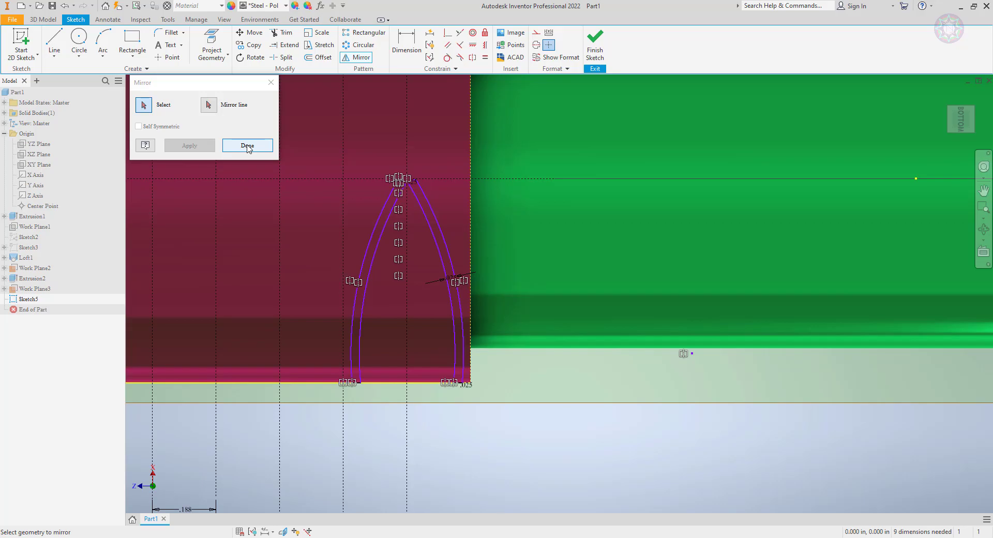
{"action": "left_click", "coordinate": [247, 146]}
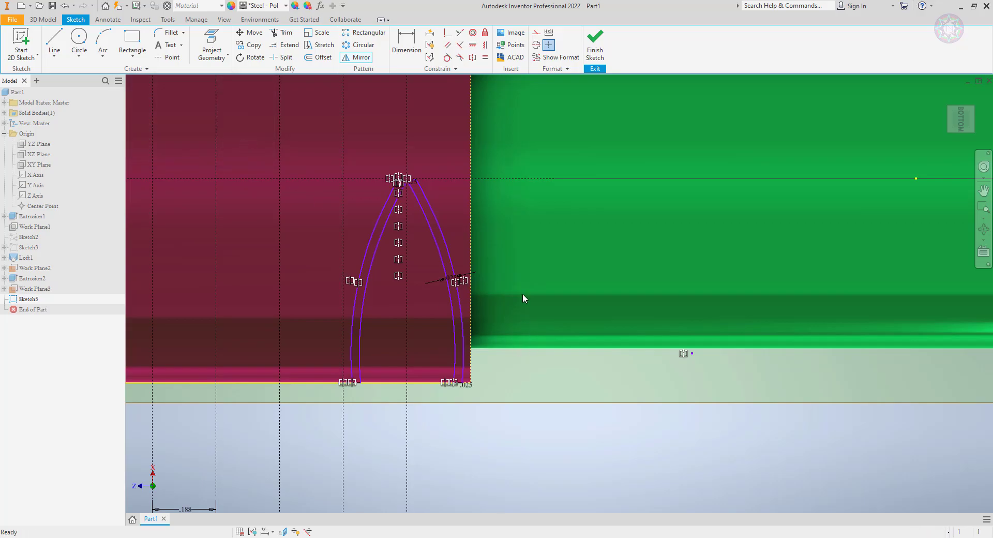
{"action": "scroll", "coordinate": [522, 299], "scroll_direction": "up", "scroll_amount": 2}
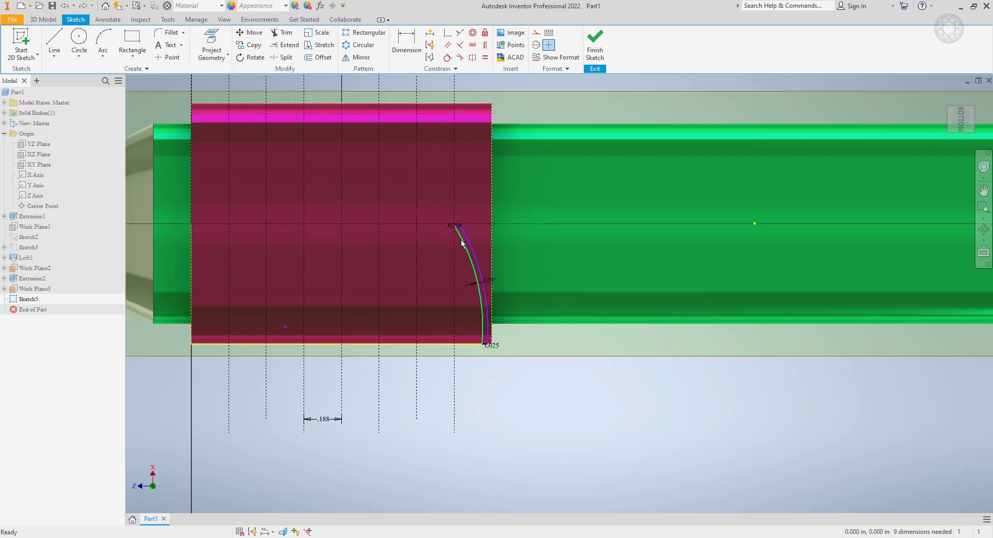
{"action": "scroll", "coordinate": [460, 239], "scroll_direction": "up", "scroll_amount": 5}
{"action": "scroll", "coordinate": [461, 239], "scroll_direction": "down", "scroll_amount": 5}
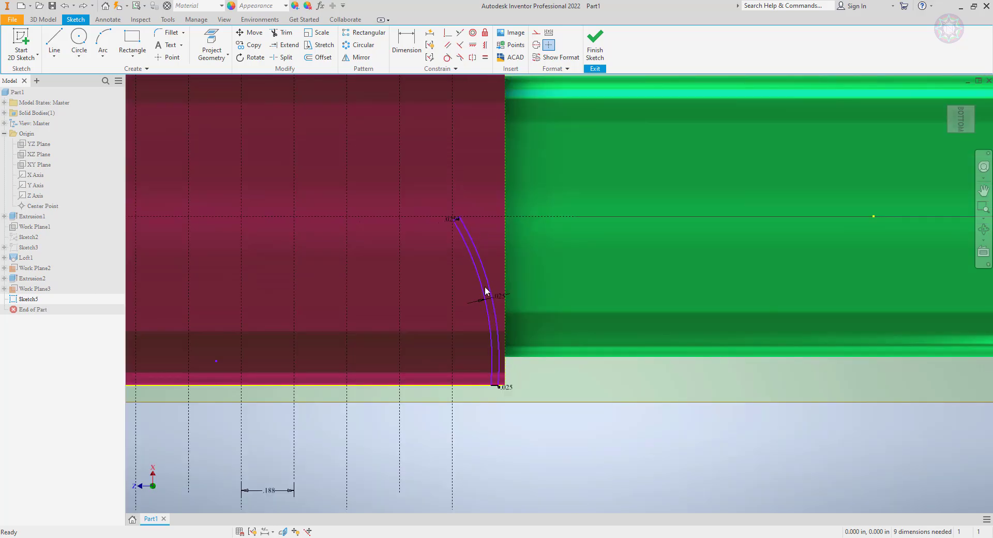
{"action": "middle_click_drag", "start_coordinate": [624, 389], "coordinate": [640, 388]}
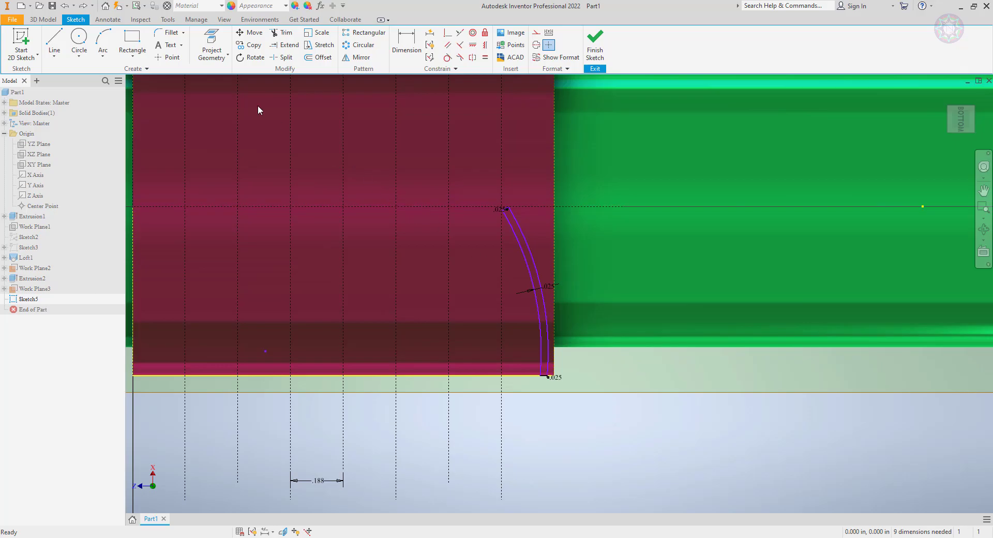
{"action": "left_click", "coordinate": [217, 61]}
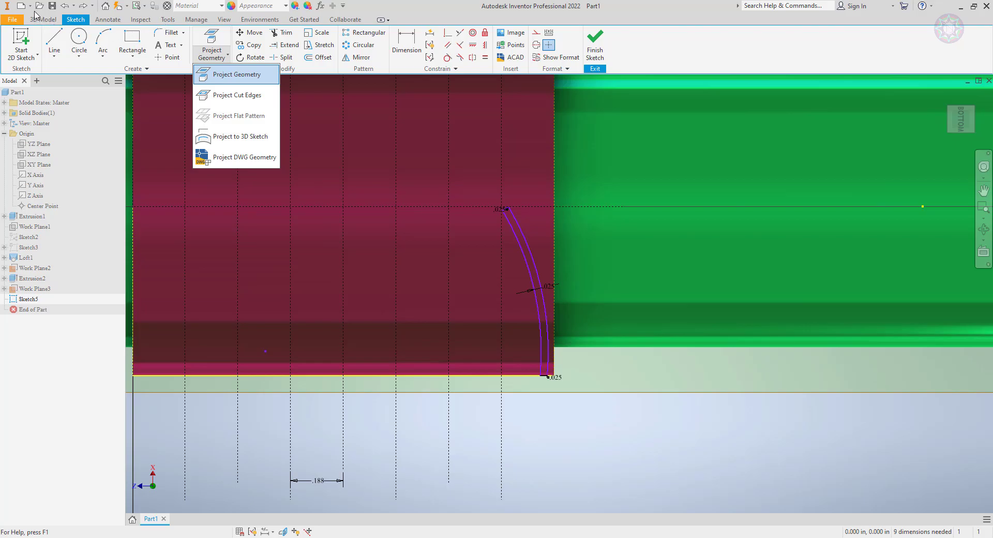
{"action": "scroll", "coordinate": [504, 248], "scroll_direction": "down", "scroll_amount": 3}
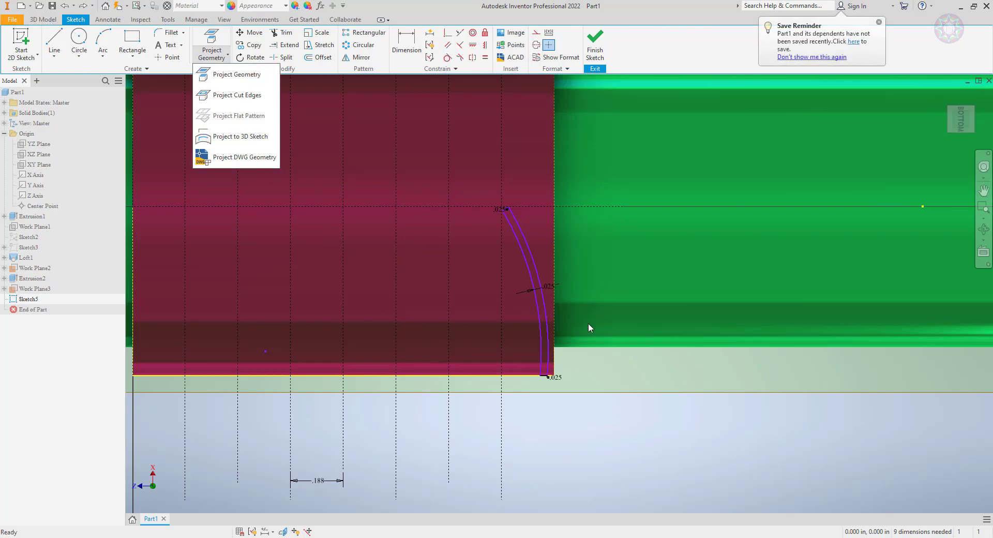
{"action": "scroll", "coordinate": [591, 364], "scroll_direction": "down", "scroll_amount": 1}
{"action": "scroll", "coordinate": [589, 363], "scroll_direction": "up", "scroll_amount": 3}
{"action": "scroll", "coordinate": [589, 365], "scroll_direction": "up", "scroll_amount": 2}
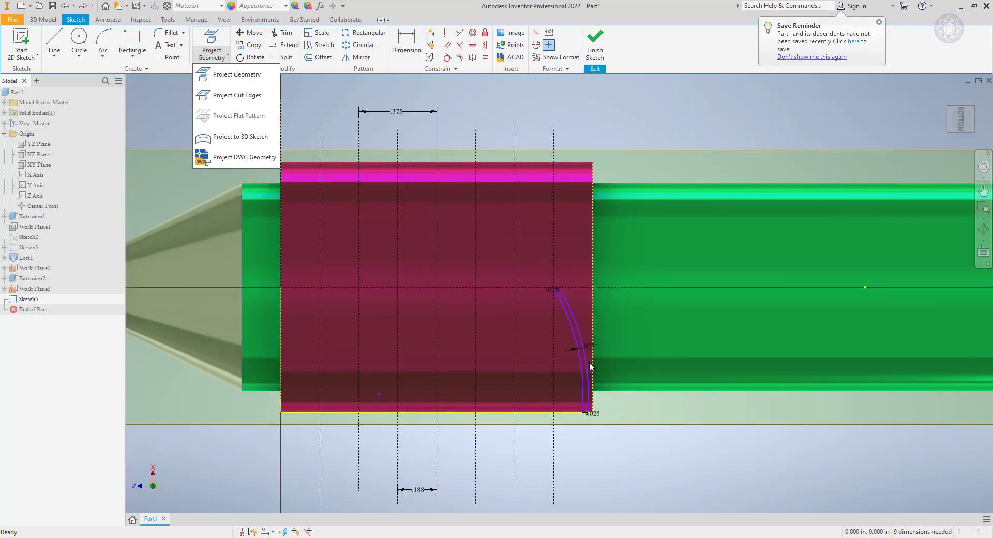
- Dimension the outer arc's radius on the arc band, accepting the measured value
{"action": "left_click", "coordinate": [406, 52]}
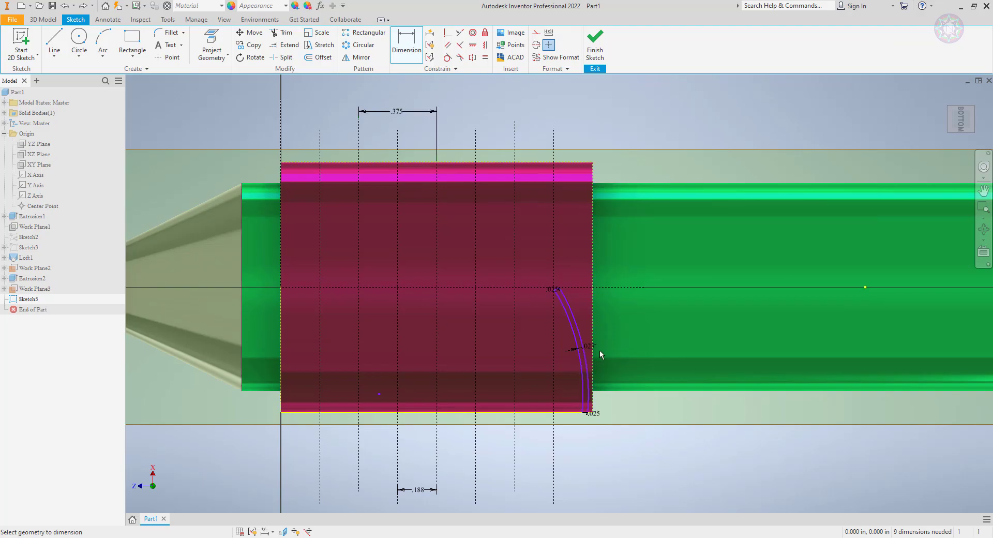
{"action": "scroll", "coordinate": [599, 347], "scroll_direction": "down", "scroll_amount": 5}
{"action": "left_click", "coordinate": [536, 319]}
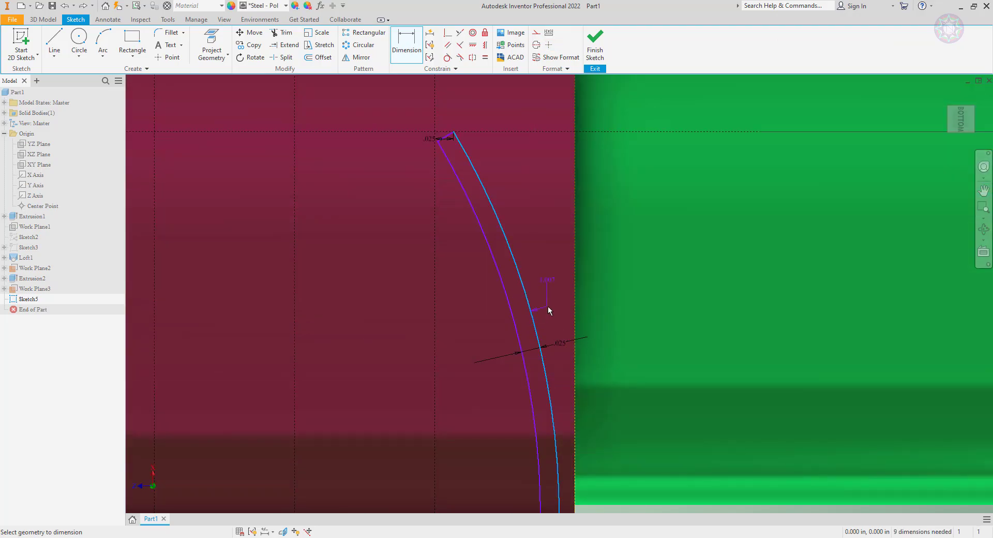
{"action": "left_click", "coordinate": [612, 304]}
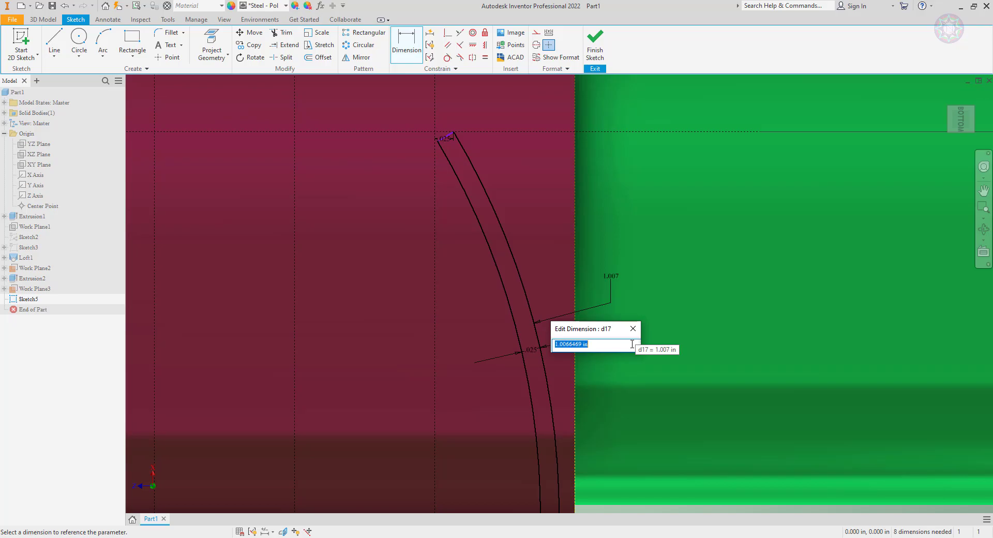
{"action": "key", "text": "Return"}
{"action": "scroll", "coordinate": [629, 367], "scroll_direction": "up", "scroll_amount": 2}
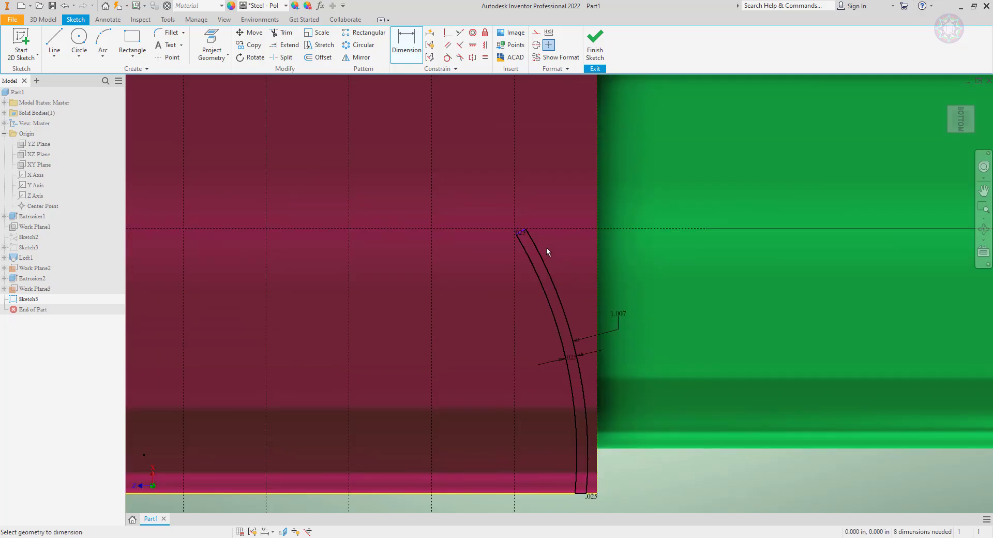
- Add an aligned length dimension to the short line closing the arc band's upper end, accepting the measured value
{"action": "scroll", "coordinate": [523, 231], "scroll_direction": "down", "scroll_amount": 2}
{"action": "scroll", "coordinate": [514, 228], "scroll_direction": "up", "scroll_amount": 4}
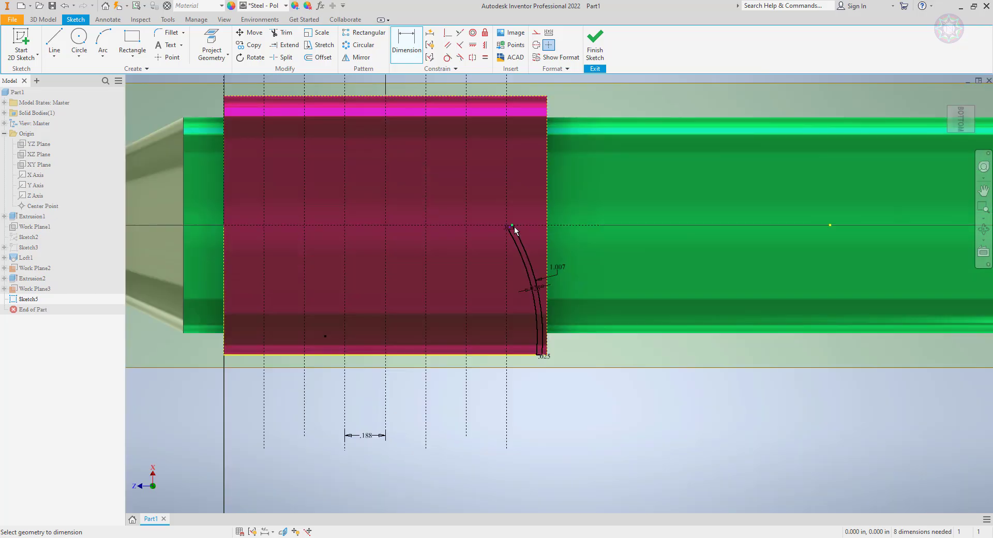
{"action": "scroll", "coordinate": [515, 232], "scroll_direction": "down", "scroll_amount": 3}
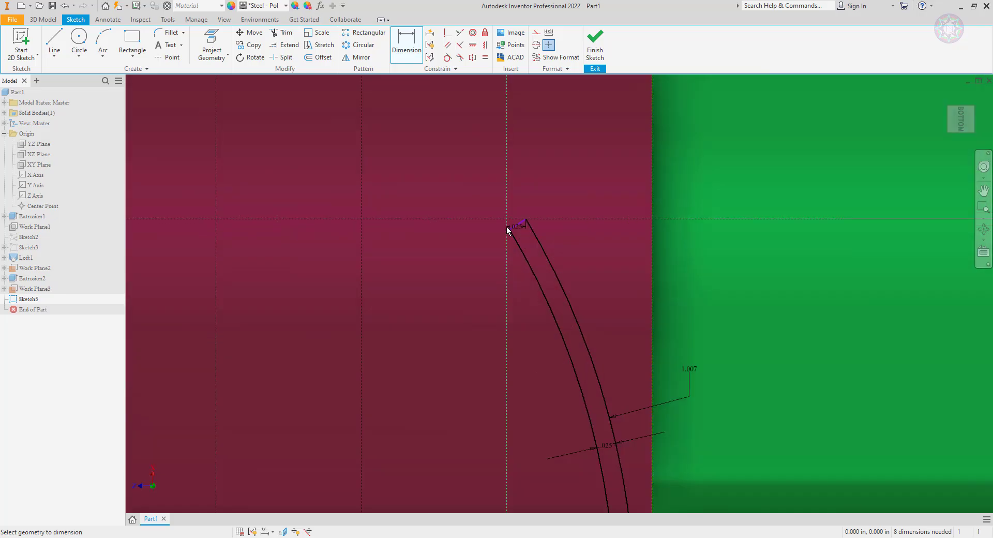
{"action": "scroll", "coordinate": [517, 225], "scroll_direction": "down", "scroll_amount": 3}
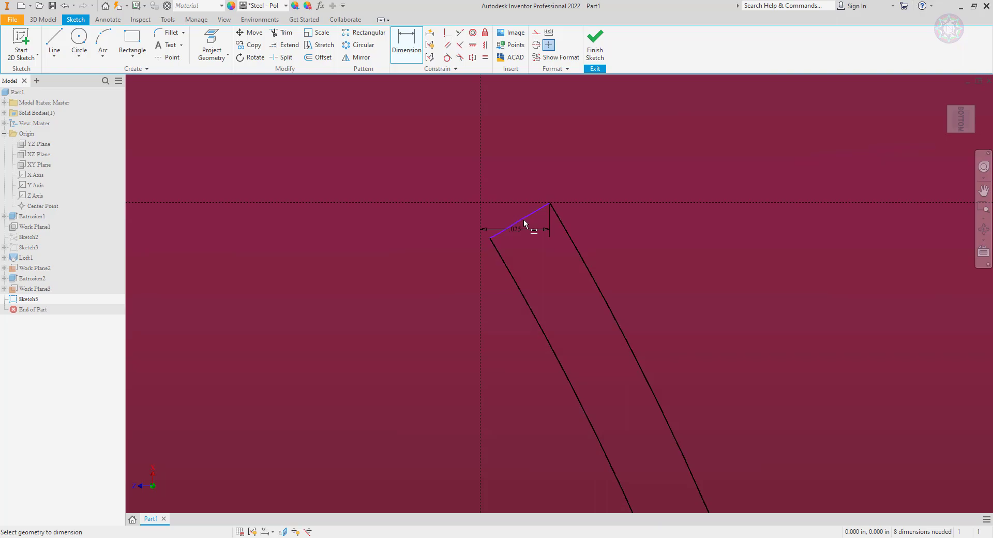
{"action": "left_click", "coordinate": [527, 217]}
{"action": "scroll", "coordinate": [517, 210], "scroll_direction": "down", "scroll_amount": 2}
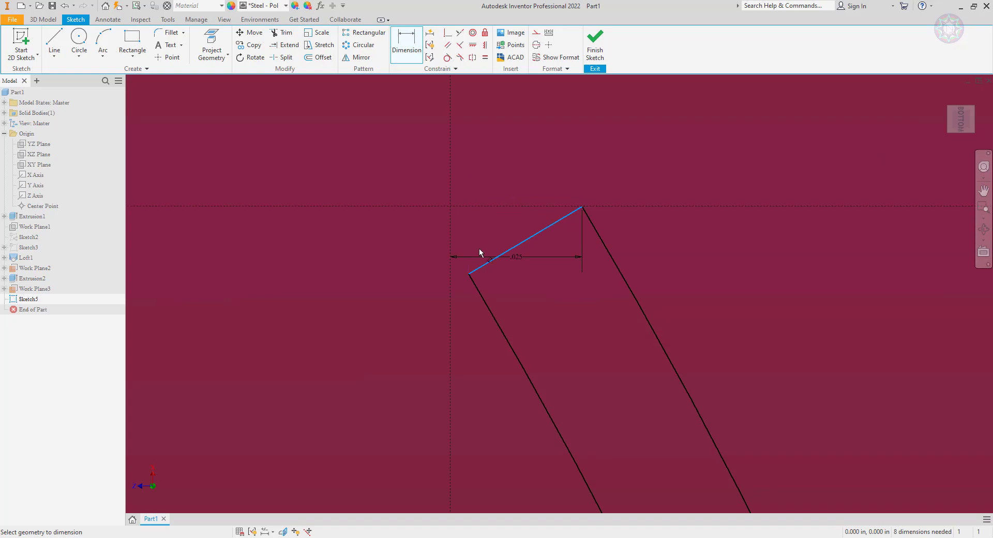
{"action": "left_click", "coordinate": [510, 248]}
{"action": "left_click", "coordinate": [515, 232]}
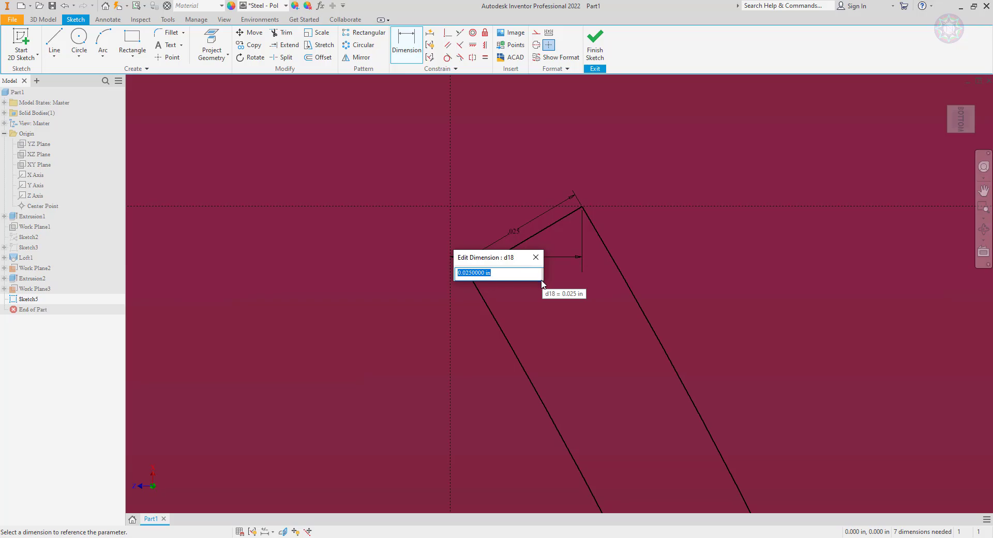
{"action": "key", "text": "Return"}
- Try to dimension the length of the arc band's lower closing line on the collar's edge
{"action": "scroll", "coordinate": [608, 331], "scroll_direction": "down", "scroll_amount": 6}
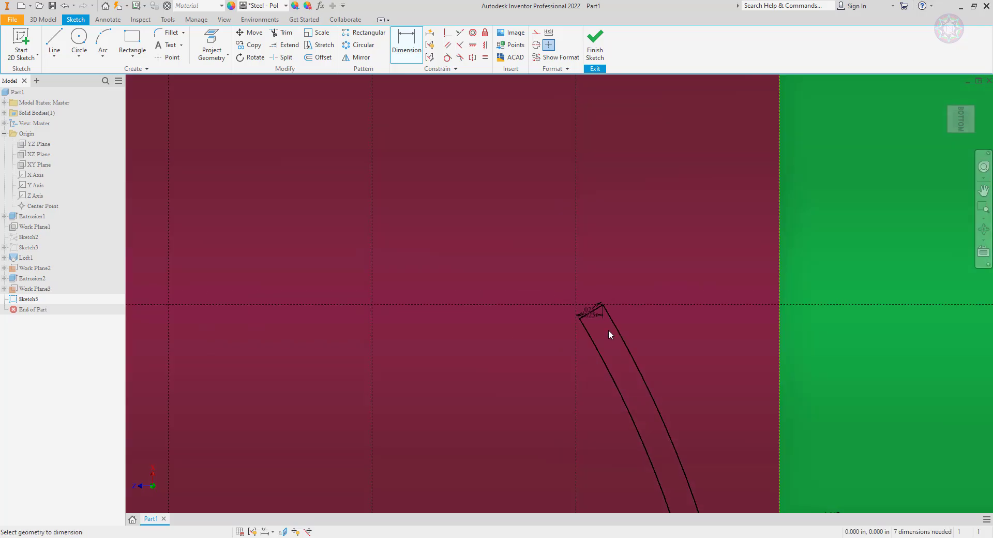
{"action": "scroll", "coordinate": [608, 330], "scroll_direction": "down", "scroll_amount": 5}
{"action": "scroll", "coordinate": [642, 475], "scroll_direction": "up", "scroll_amount": 5}
{"action": "scroll", "coordinate": [651, 402], "scroll_direction": "up", "scroll_amount": 5}
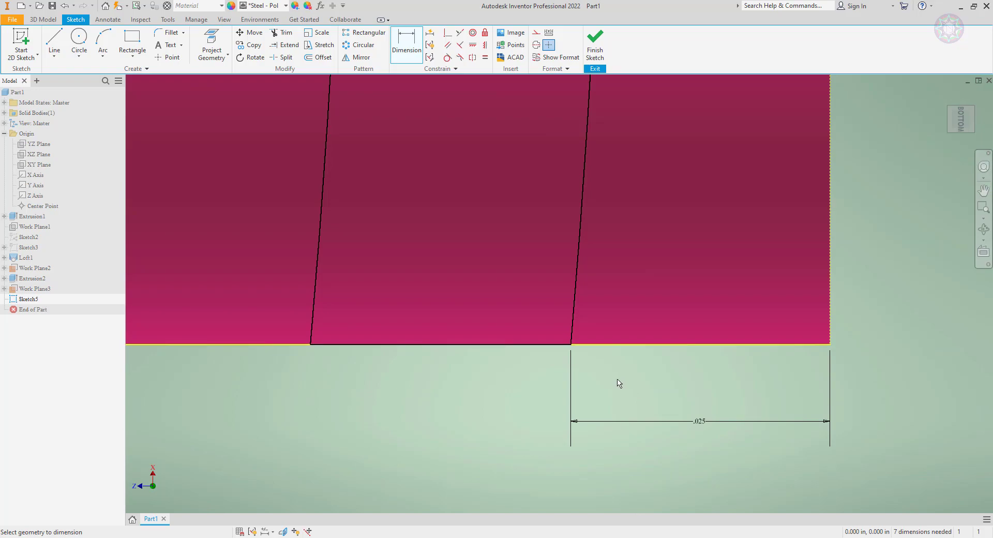
{"action": "left_click", "coordinate": [509, 345]}
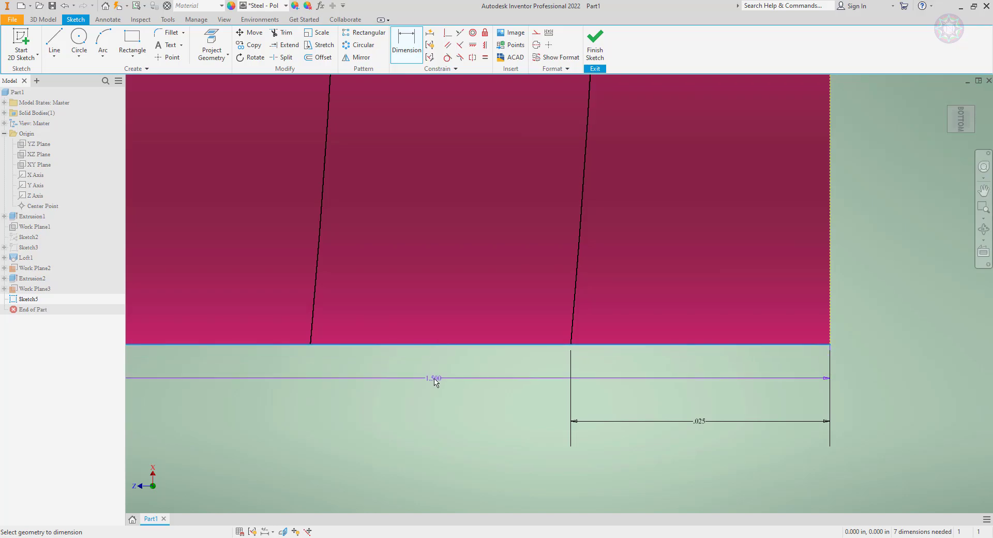
{"action": "key", "text": "Escape"}
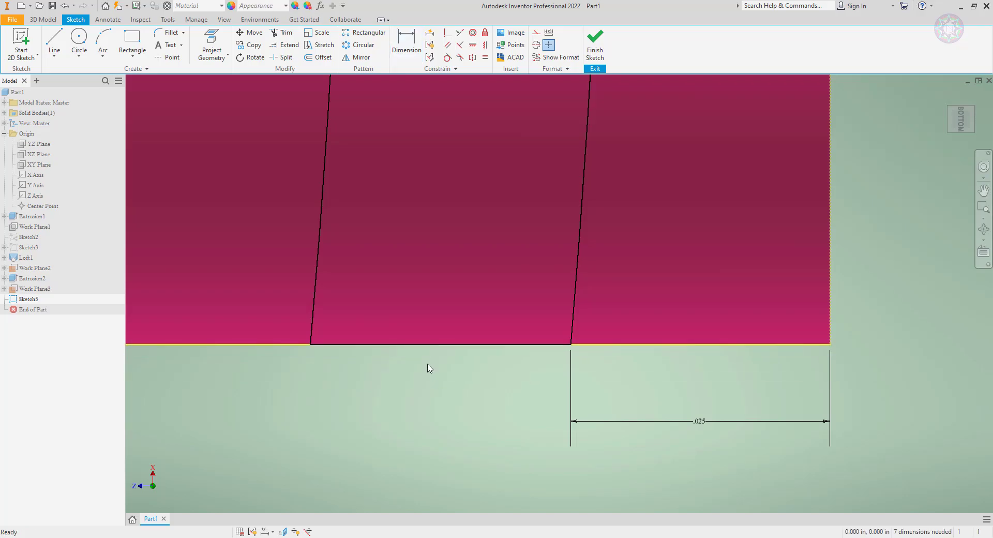
- Examine the dimensioned arc band in relation to the collar's edges and vertical construction lines
{"action": "scroll", "coordinate": [510, 407], "scroll_direction": "down", "scroll_amount": 8}
{"action": "scroll", "coordinate": [510, 404], "scroll_direction": "down", "scroll_amount": 2}
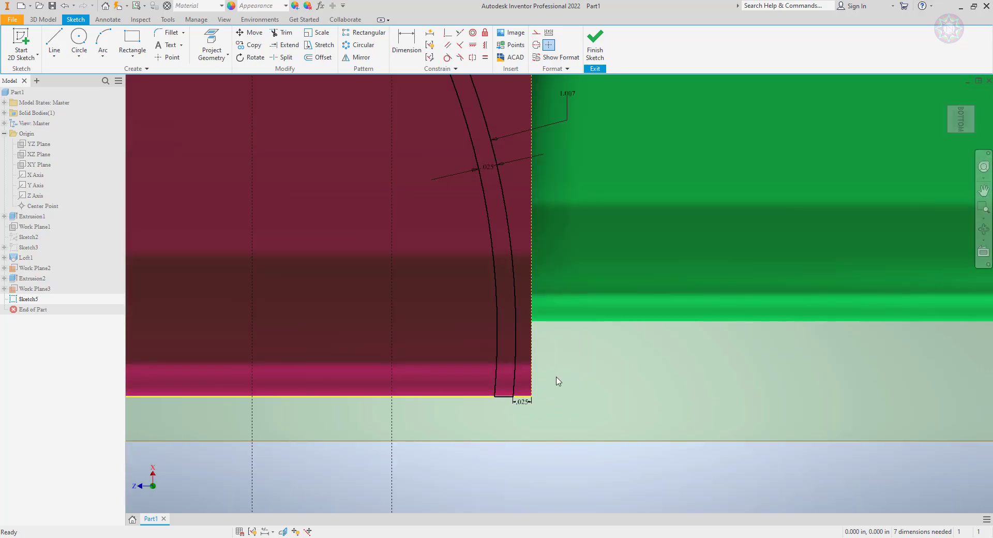
{"action": "scroll", "coordinate": [558, 381], "scroll_direction": "down", "scroll_amount": 2}
{"action": "middle_click_drag", "start_coordinate": [559, 382], "coordinate": [719, 416]}
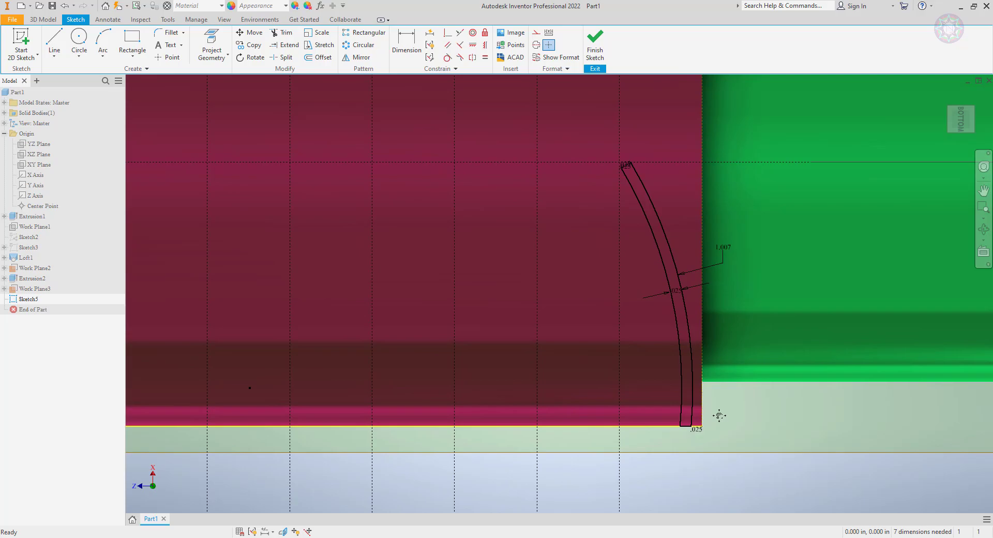
{"action": "scroll", "coordinate": [719, 415], "scroll_direction": "down", "scroll_amount": 2}
{"action": "scroll", "coordinate": [722, 419], "scroll_direction": "down", "scroll_amount": 2}
{"action": "middle_click_drag", "start_coordinate": [721, 416], "coordinate": [541, 363]}
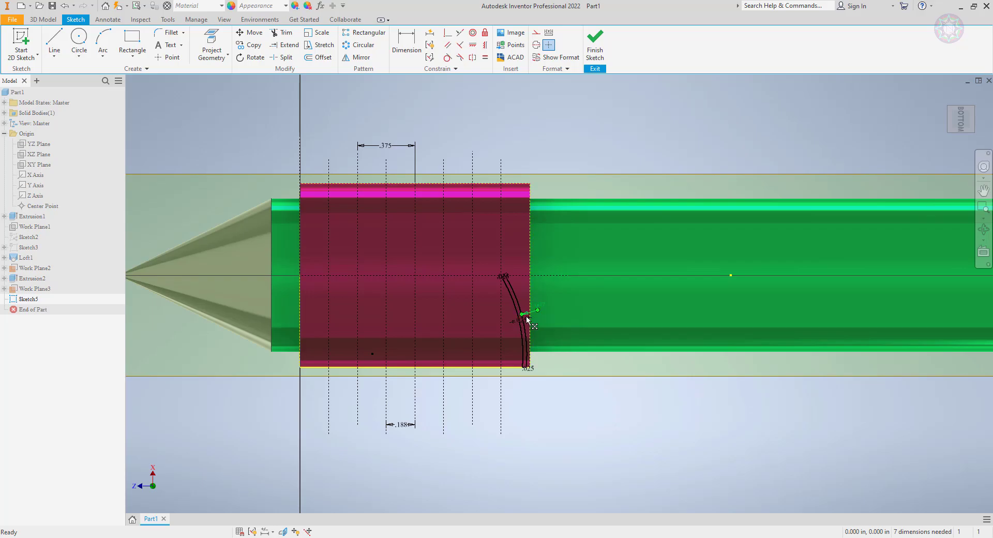
{"action": "mouse_move", "coordinate": [527, 320]}
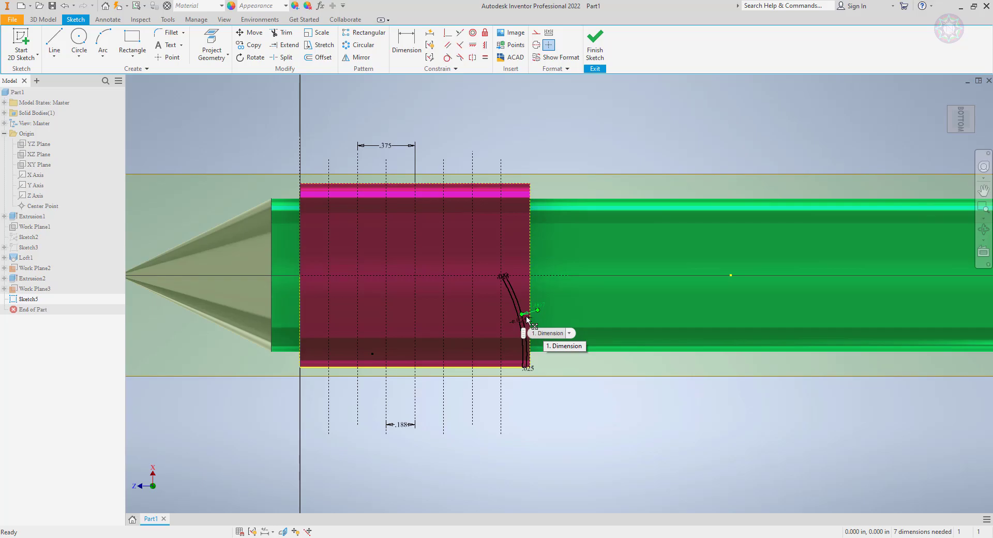
- Start a rectangular sketch pattern with its first direction along the horizontal centerline, flipped to run toward the conical tip
{"action": "left_click", "coordinate": [368, 32]}
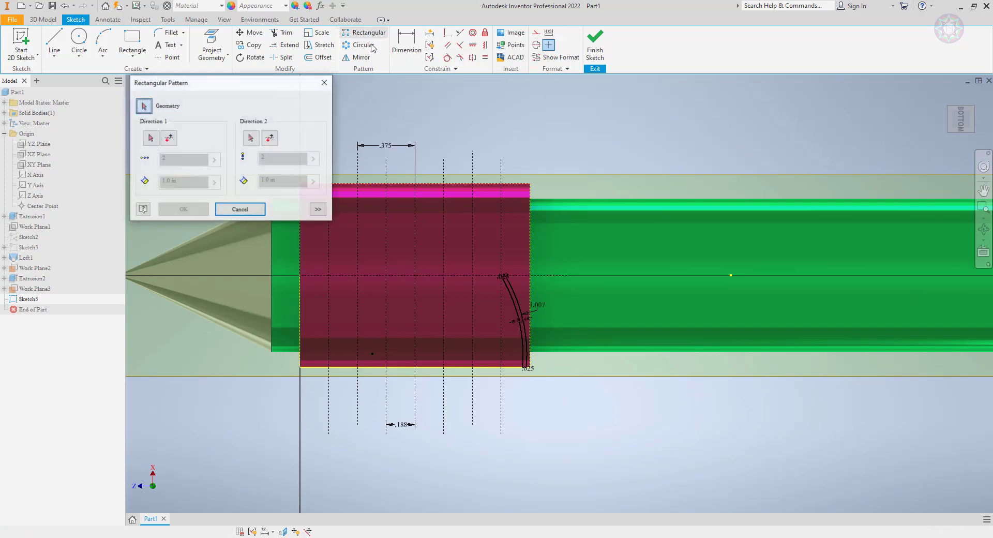
{"action": "scroll", "coordinate": [509, 311], "scroll_direction": "down", "scroll_amount": 5}
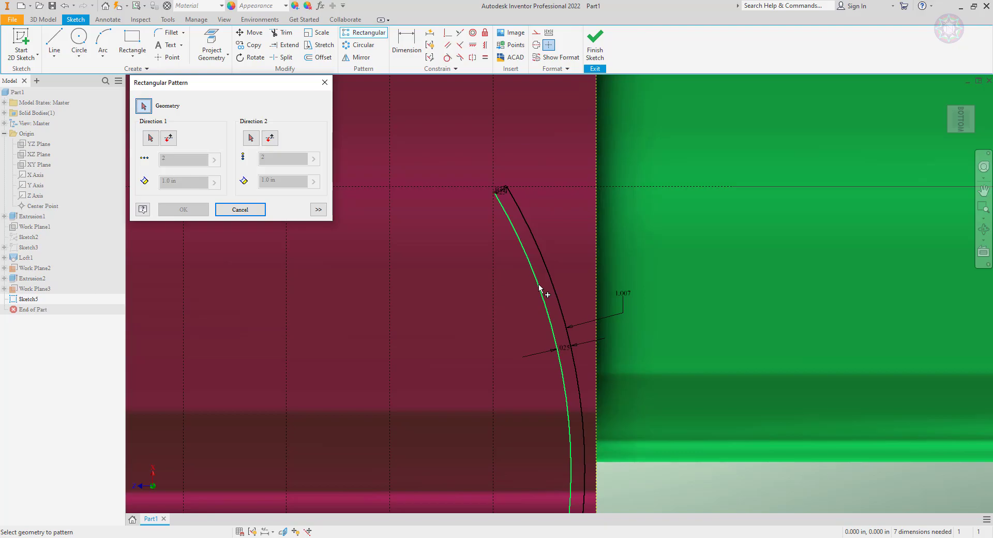
{"action": "left_click", "coordinate": [31, 299]}
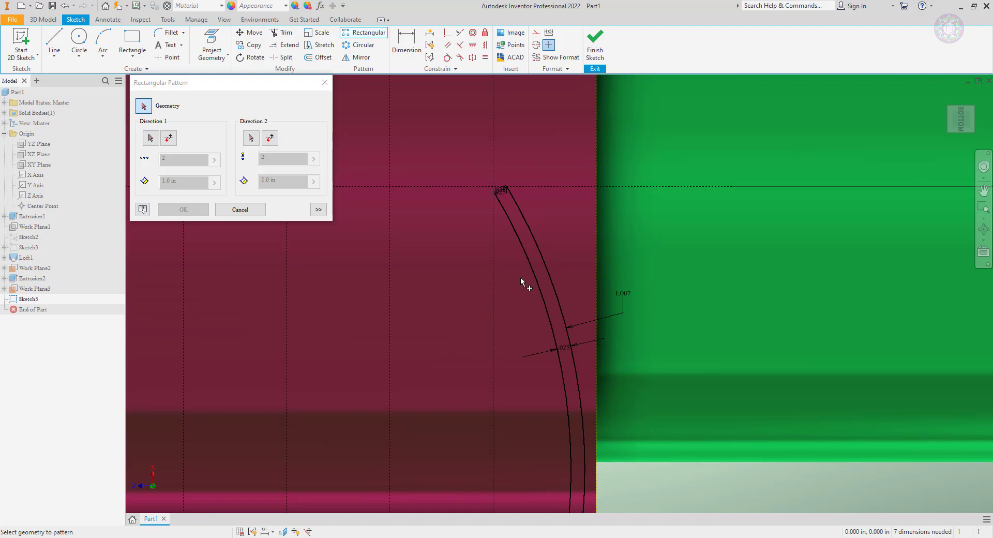
{"action": "left_click", "coordinate": [150, 138]}
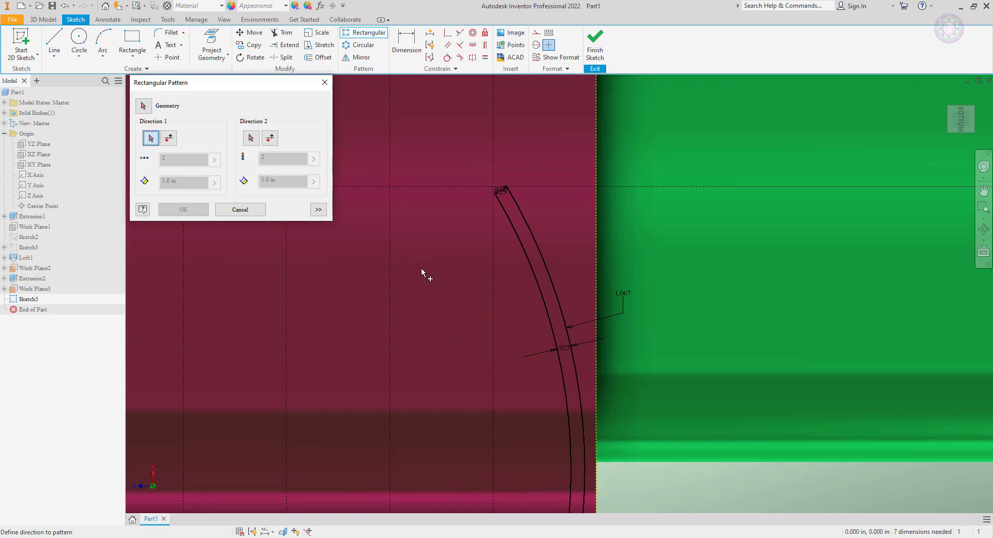
{"action": "scroll", "coordinate": [421, 268], "scroll_direction": "down", "scroll_amount": 5}
{"action": "middle_click_drag", "start_coordinate": [275, 246], "coordinate": [402, 311]}
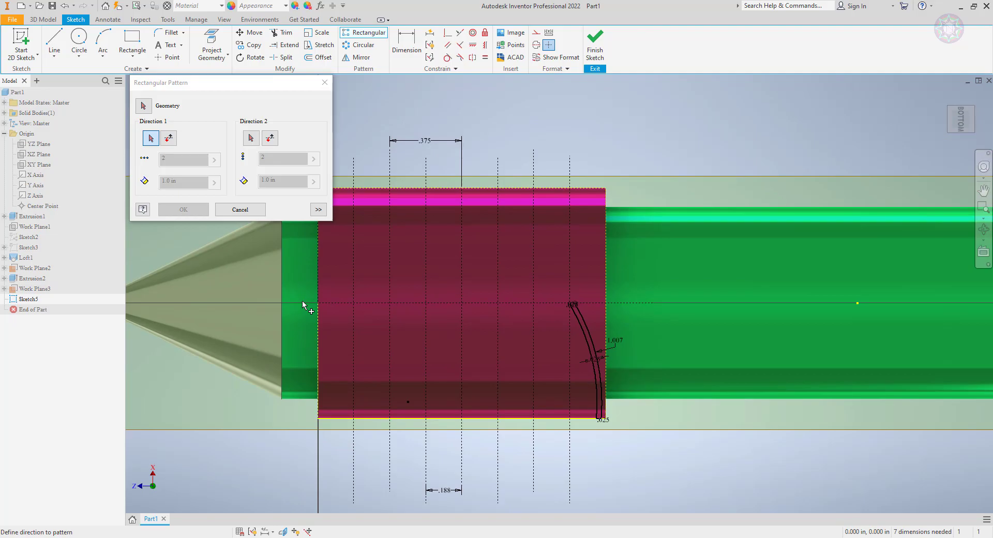
{"action": "left_click", "coordinate": [361, 302]}
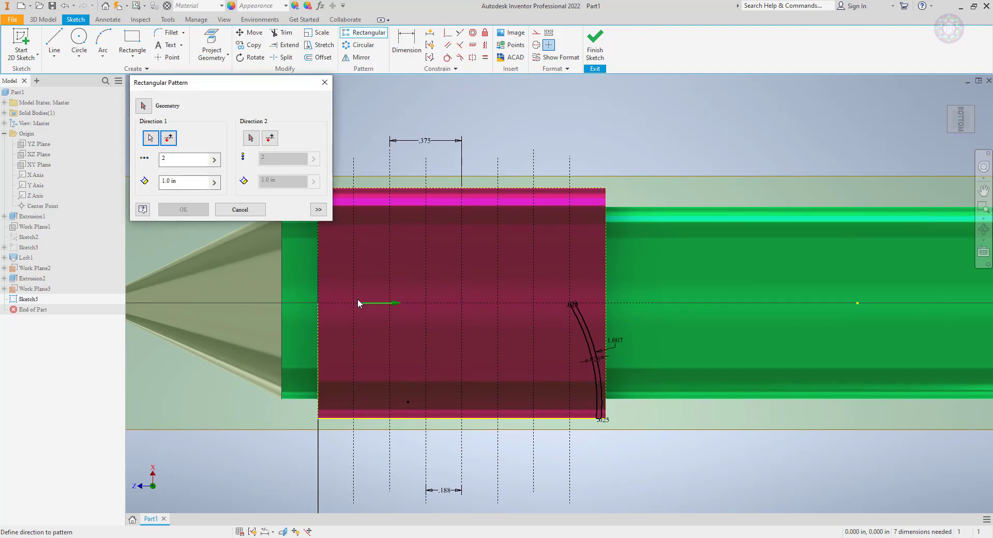
{"action": "left_click", "coordinate": [168, 138]}
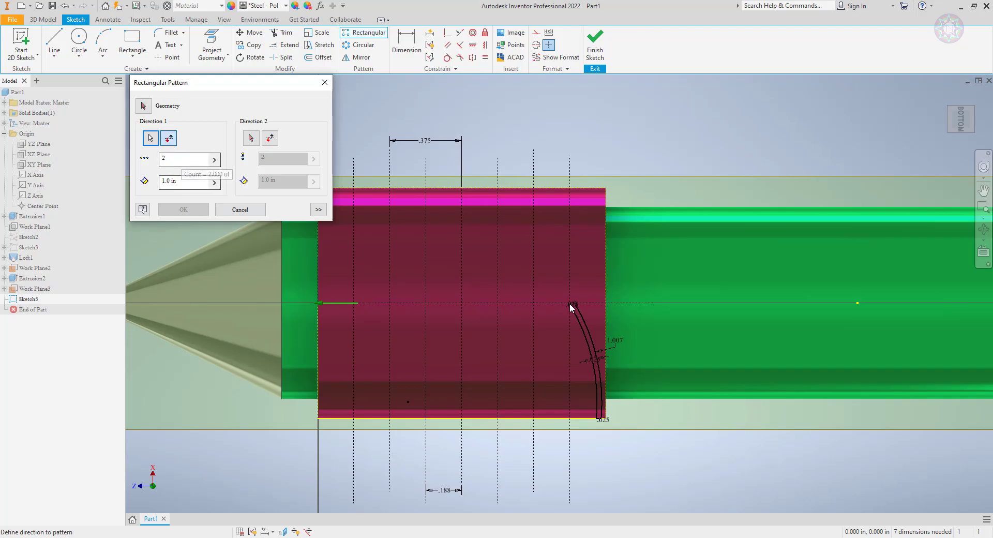
- Set the pattern's first-direction spacing to .188 in
{"action": "scroll", "coordinate": [569, 303], "scroll_direction": "down", "scroll_amount": 5}
{"action": "scroll", "coordinate": [601, 318], "scroll_direction": "up", "scroll_amount": 4}
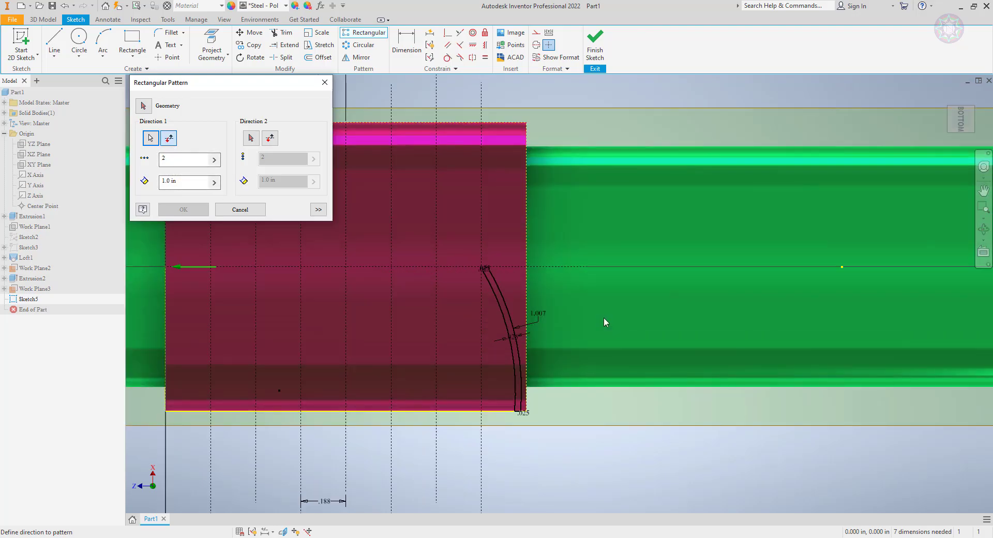
{"action": "scroll", "coordinate": [559, 310], "scroll_direction": "down", "scroll_amount": 3}
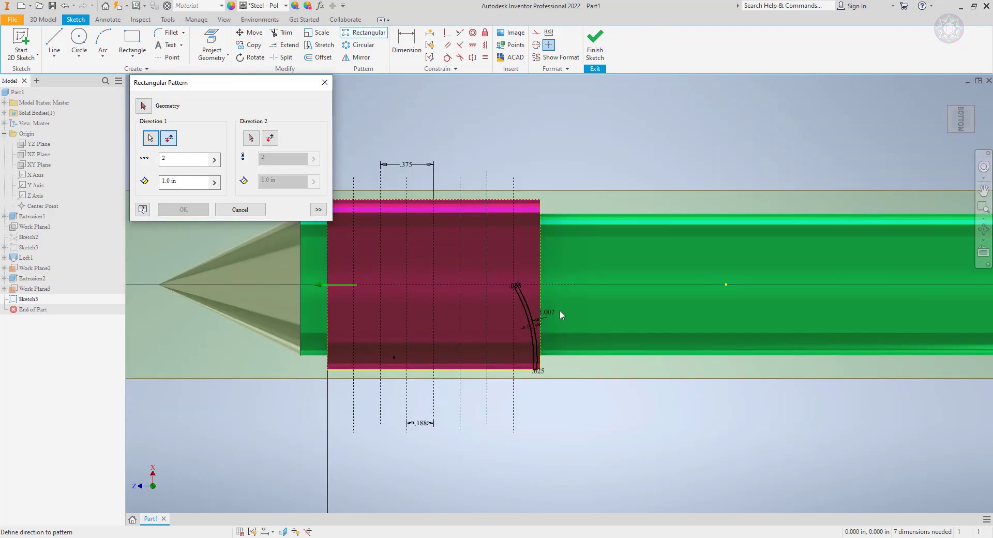
{"action": "double_click", "coordinate": [181, 182]}
{"action": "triple_click", "coordinate": [176, 180]}
{"action": "type", "text": ".1"}
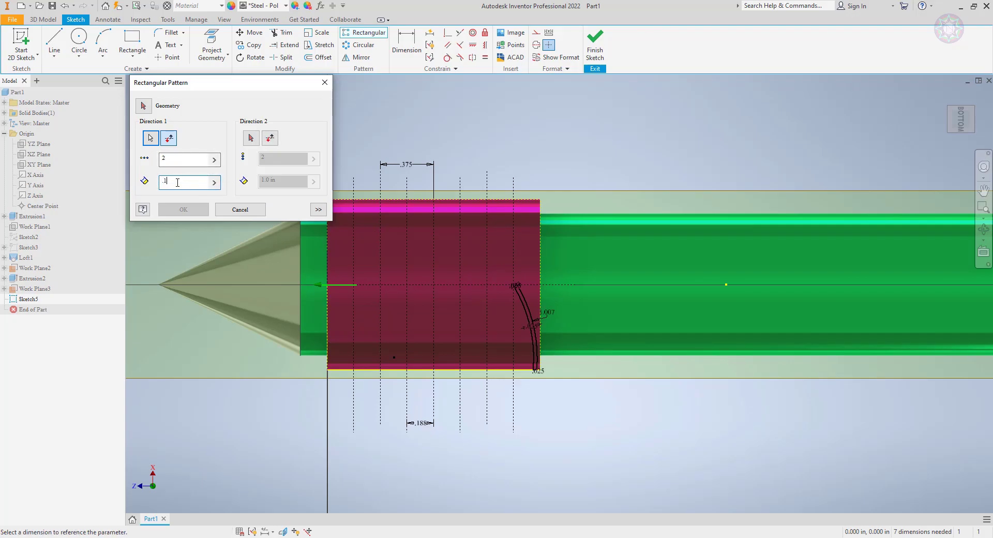
{"action": "type", "text": "88"}
{"action": "key", "text": "Return"}
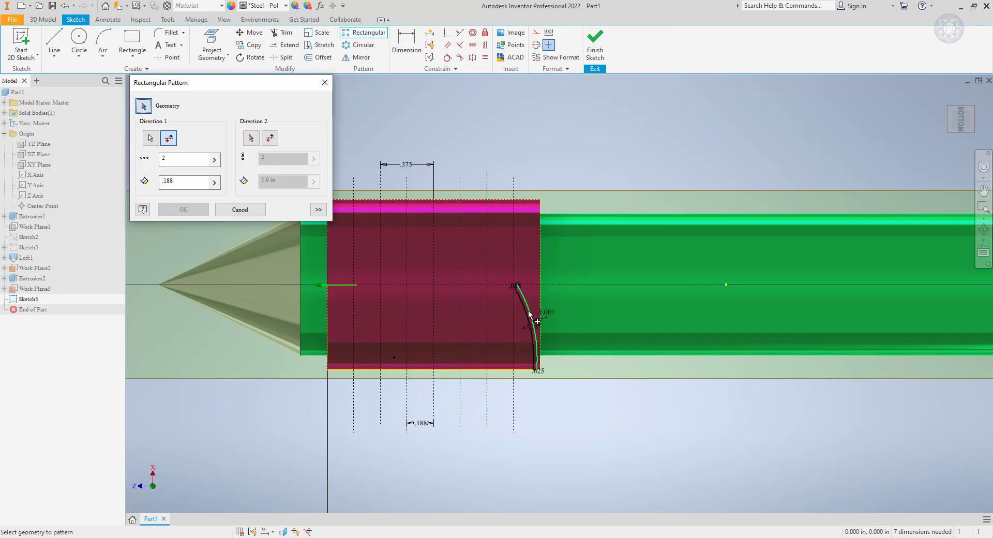
- Select both arcs and the closing end lines of the arc band as the geometry to pattern
{"action": "scroll", "coordinate": [526, 311], "scroll_direction": "up", "scroll_amount": 5}
{"action": "left_click", "coordinate": [522, 306]}
{"action": "left_click", "coordinate": [540, 296]}
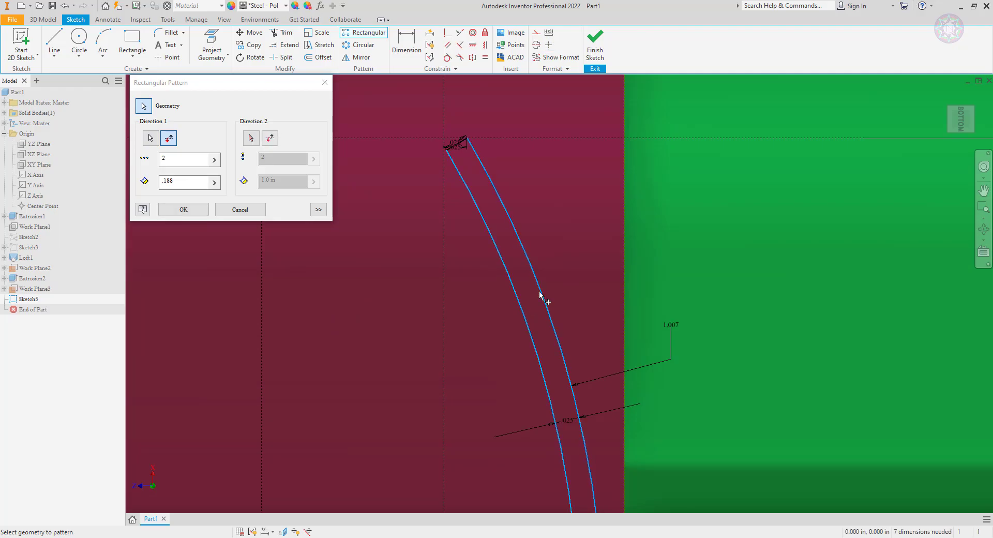
{"action": "left_click", "coordinate": [453, 149]}
{"action": "scroll", "coordinate": [554, 387], "scroll_direction": "down", "scroll_amount": 3}
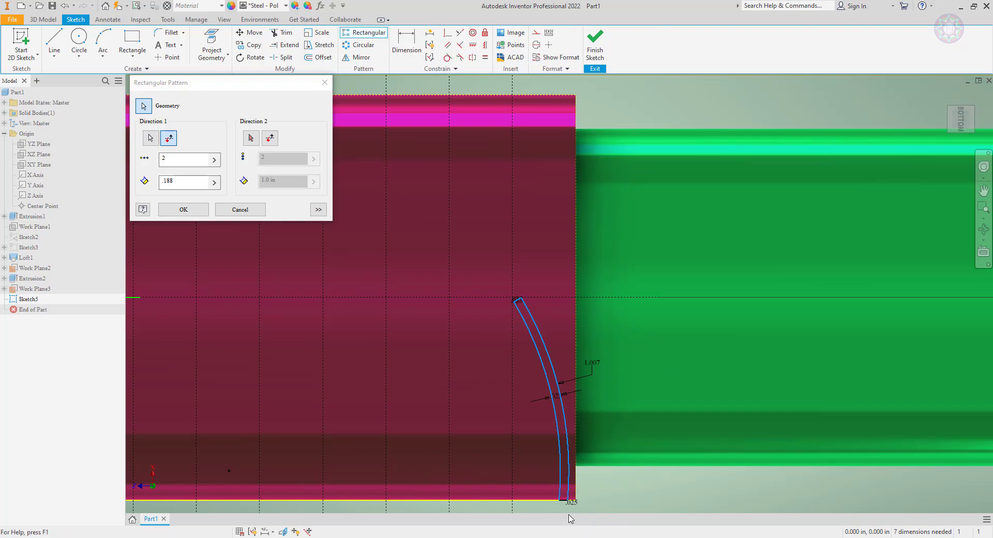
{"action": "scroll", "coordinate": [568, 495], "scroll_direction": "up", "scroll_amount": 2}
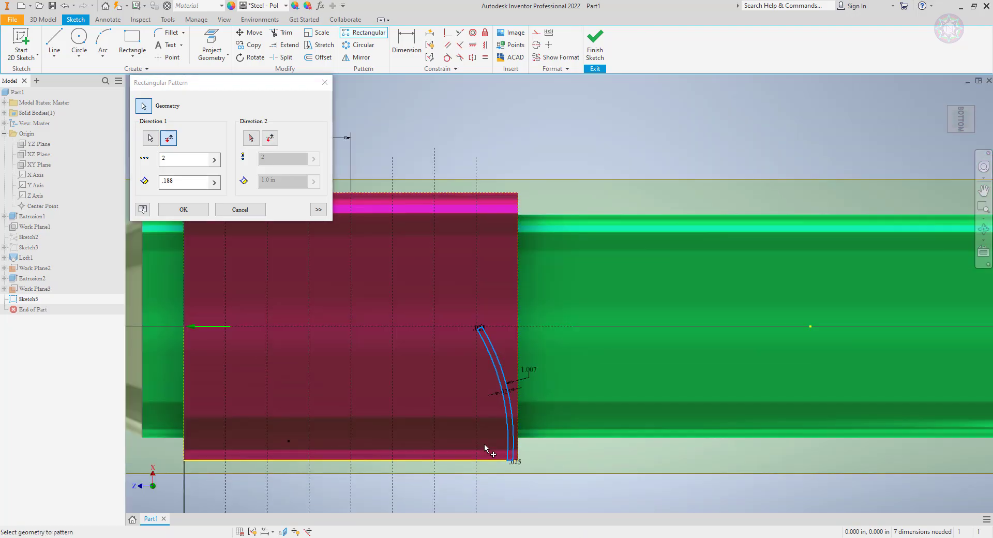
{"action": "scroll", "coordinate": [484, 443], "scroll_direction": "down", "scroll_amount": 3}
{"action": "scroll", "coordinate": [485, 444], "scroll_direction": "down", "scroll_amount": 2}
{"action": "middle_click_drag", "start_coordinate": [651, 450], "coordinate": [594, 371]}
{"action": "scroll", "coordinate": [527, 337], "scroll_direction": "up", "scroll_amount": 3}
{"action": "scroll", "coordinate": [526, 337], "scroll_direction": "down", "scroll_amount": 1}
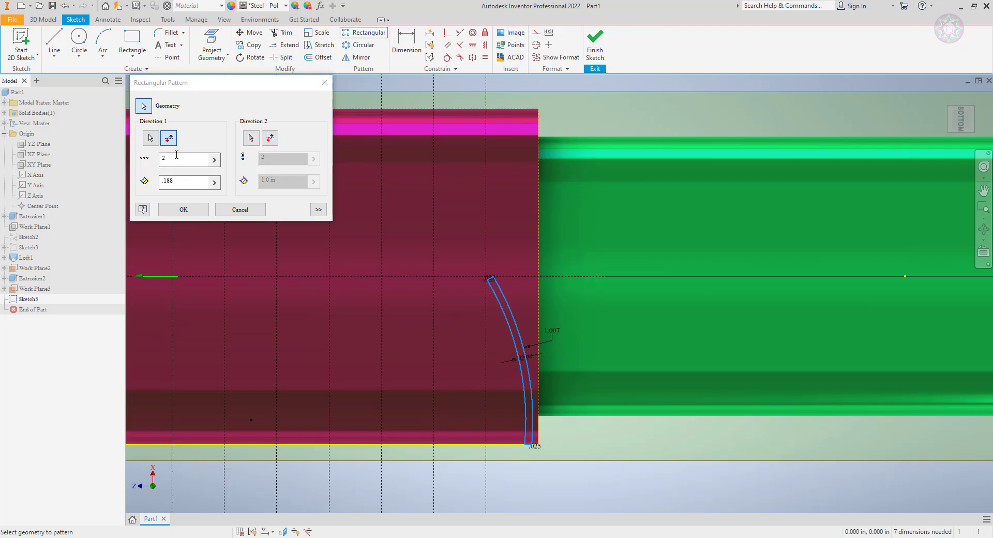
- Set the pattern's first-direction count to 5, keeping the direction toward the conical tip
{"action": "left_click", "coordinate": [168, 139]}
{"action": "left_click", "coordinate": [168, 139]}
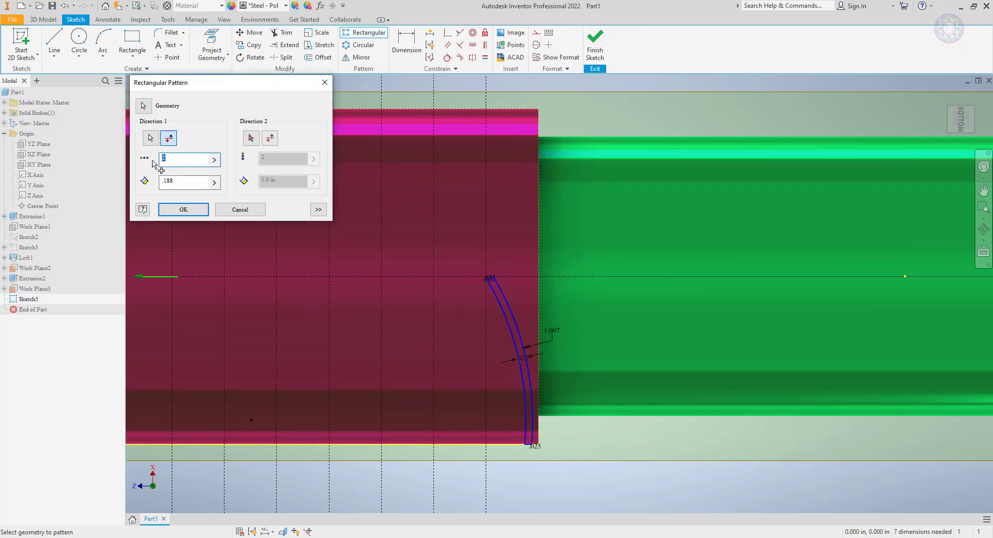
{"action": "type", "text": "5"}
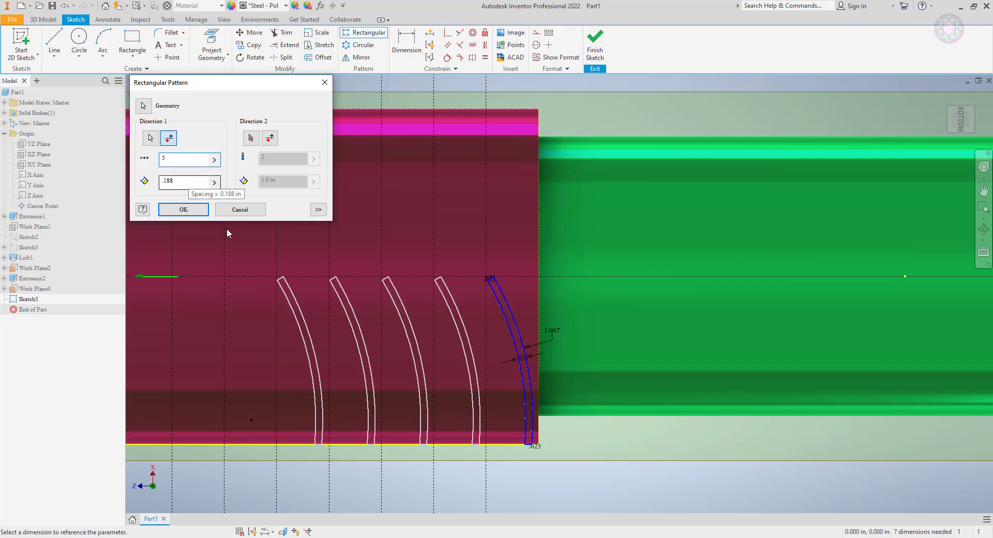
{"action": "scroll", "coordinate": [275, 289], "scroll_direction": "up", "scroll_amount": 4}
{"action": "scroll", "coordinate": [276, 290], "scroll_direction": "down", "scroll_amount": 3}
{"action": "mouse_move", "coordinate": [347, 345]}
{"action": "middle_mouse_down"}
{"action": "mouse_move", "coordinate": [439, 347]}
{"action": "mouse_move", "coordinate": [510, 323]}
{"action": "middle_mouse_up"}
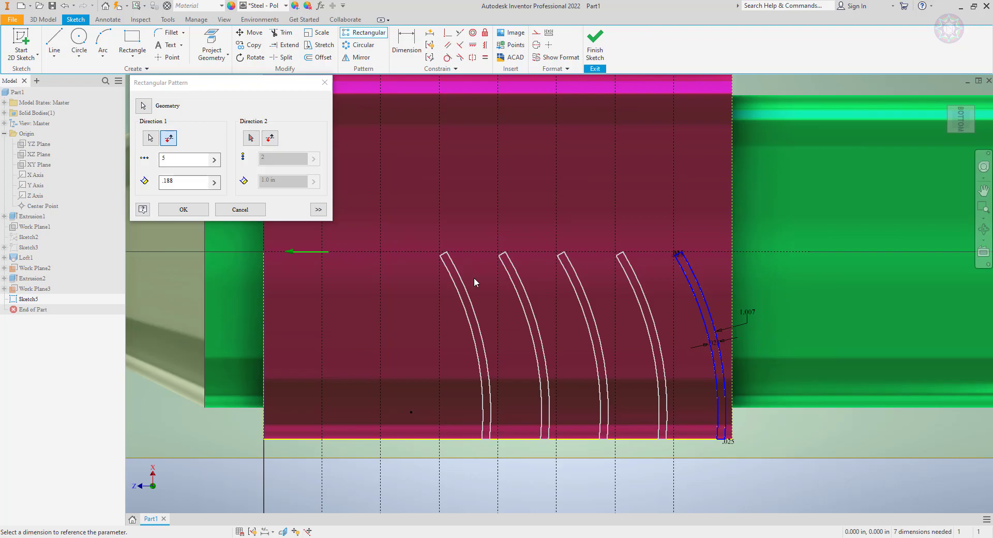
- Set the sketch pattern's first-direction count to 8 and create the pattern of arc bands across the collar
{"action": "left_click", "coordinate": [318, 210]}
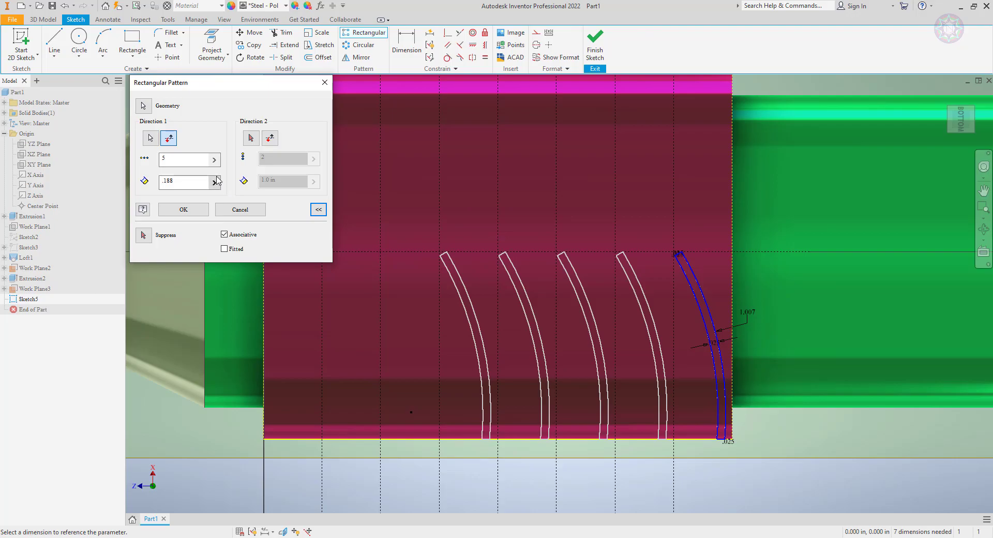
{"action": "double_click", "coordinate": [203, 162]}
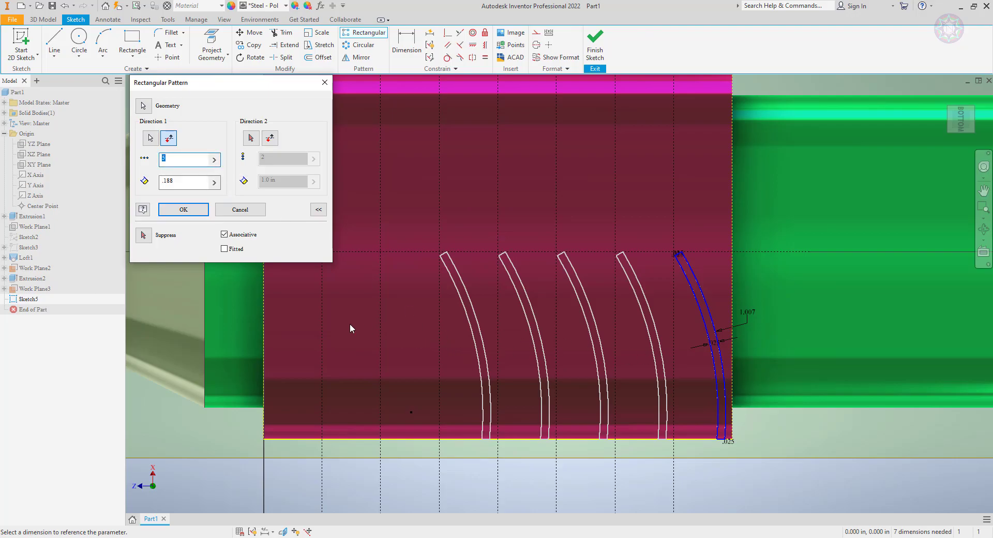
{"action": "type", "text": "8"}
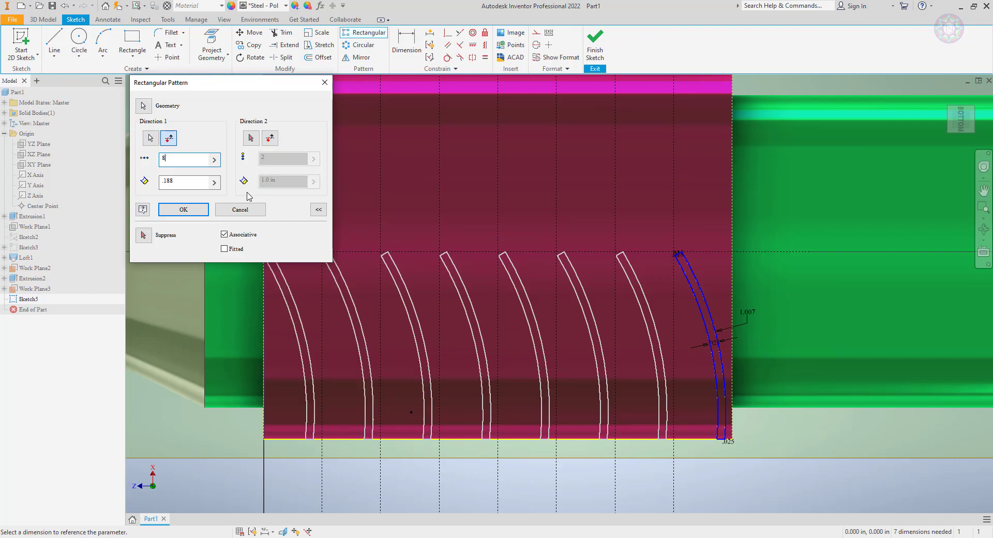
{"action": "scroll", "coordinate": [358, 287], "scroll_direction": "up", "scroll_amount": 3}
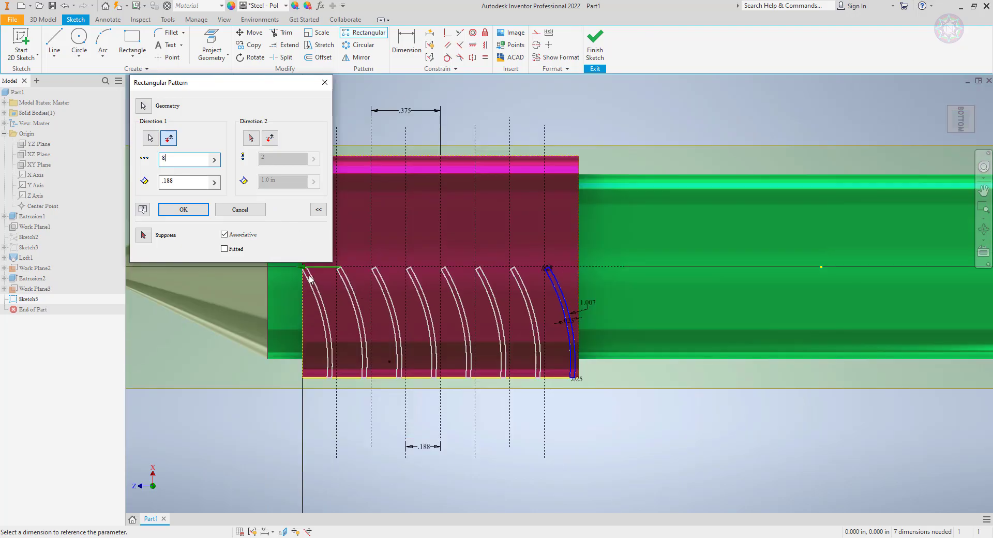
{"action": "scroll", "coordinate": [304, 271], "scroll_direction": "up", "scroll_amount": 5}
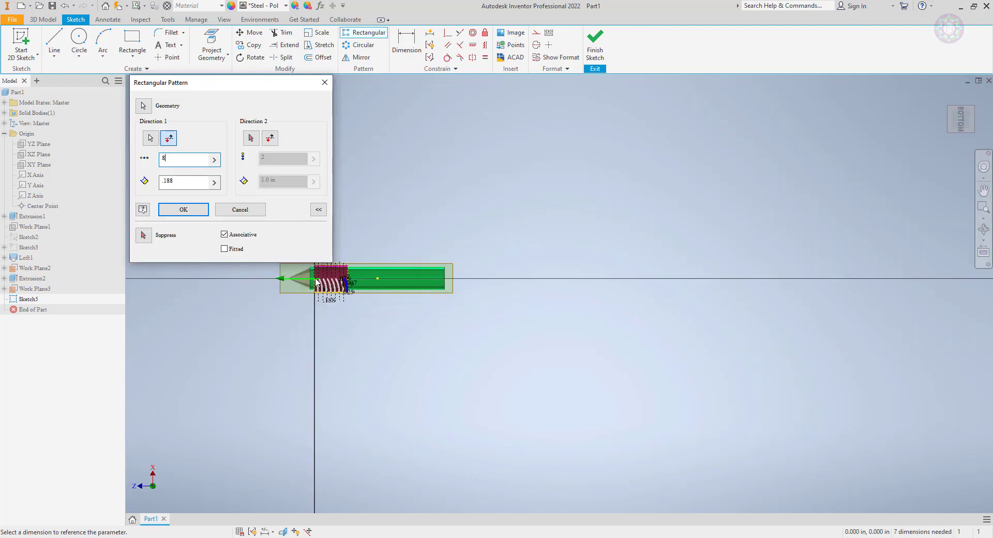
{"action": "scroll", "coordinate": [312, 277], "scroll_direction": "down", "scroll_amount": 10}
{"action": "scroll", "coordinate": [541, 383], "scroll_direction": "down", "scroll_amount": 5}
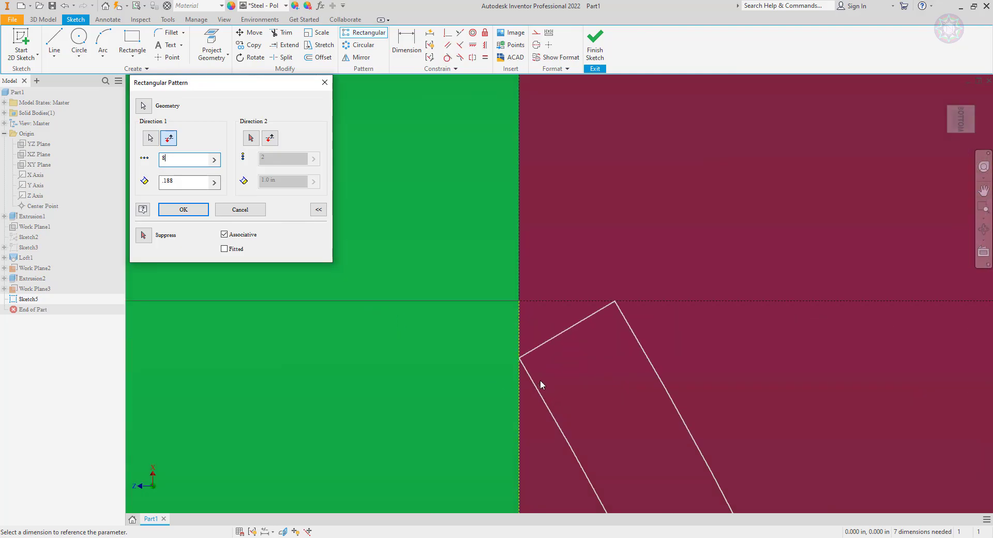
{"action": "scroll", "coordinate": [515, 368], "scroll_direction": "up", "scroll_amount": 3}
{"action": "scroll", "coordinate": [516, 369], "scroll_direction": "up", "scroll_amount": 3}
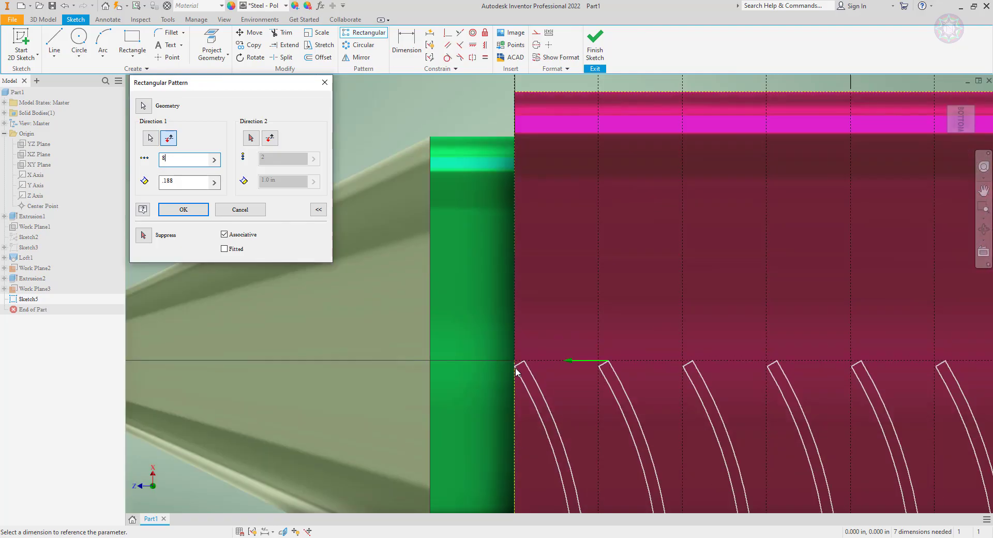
{"action": "middle_click_drag", "start_coordinate": [623, 440], "coordinate": [371, 291]}
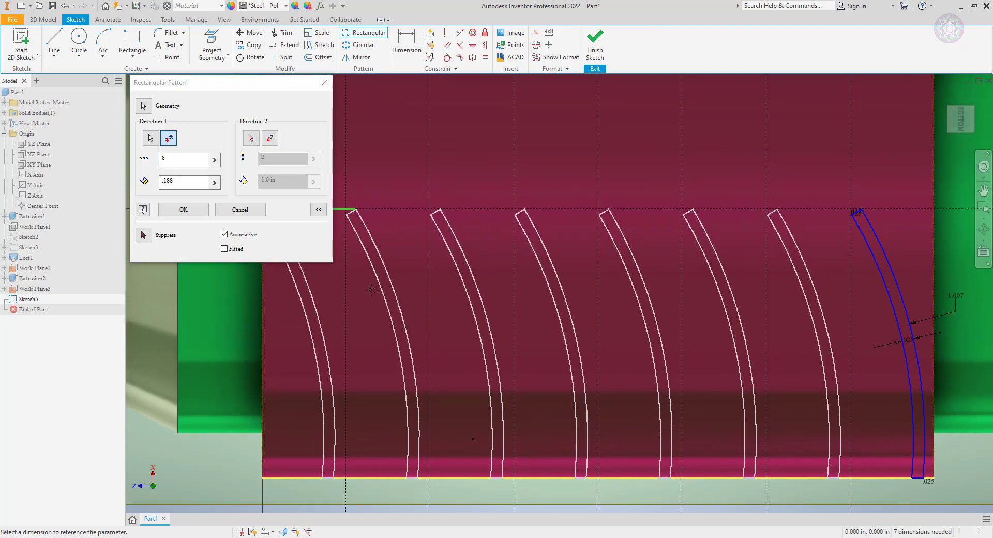
{"action": "left_click", "coordinate": [192, 211]}
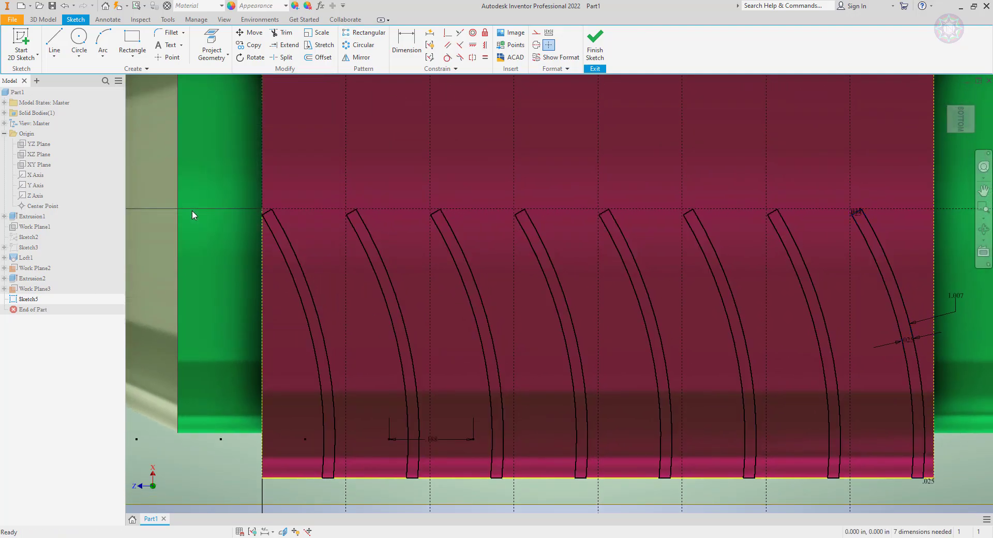
- Start an extrusion and select all eight closed arc bands on the collar sketch as its profiles
{"action": "scroll", "coordinate": [646, 418], "scroll_direction": "up", "scroll_amount": 2}
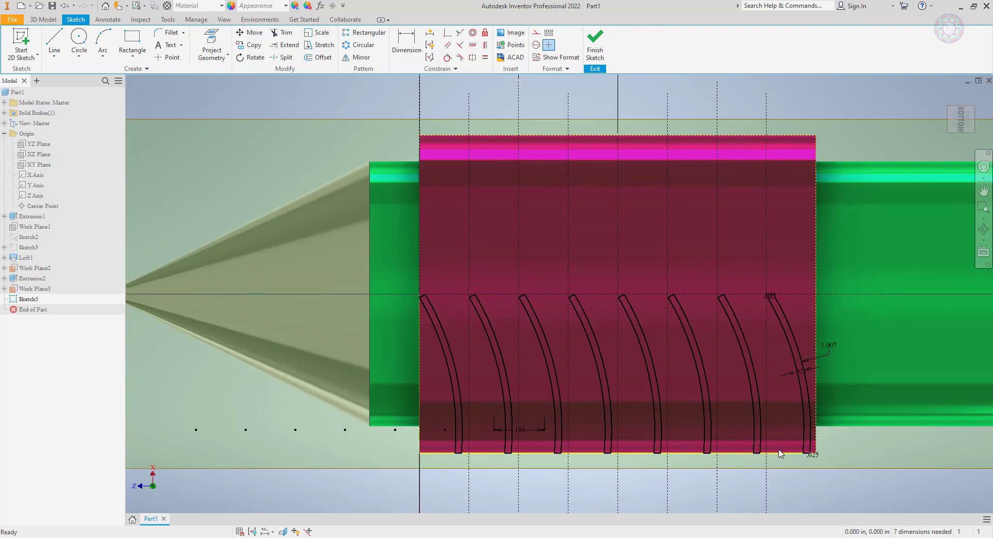
{"action": "scroll", "coordinate": [780, 453], "scroll_direction": "up", "scroll_amount": 2}
{"action": "middle_click_drag", "start_coordinate": [805, 491], "coordinate": [480, 388]}
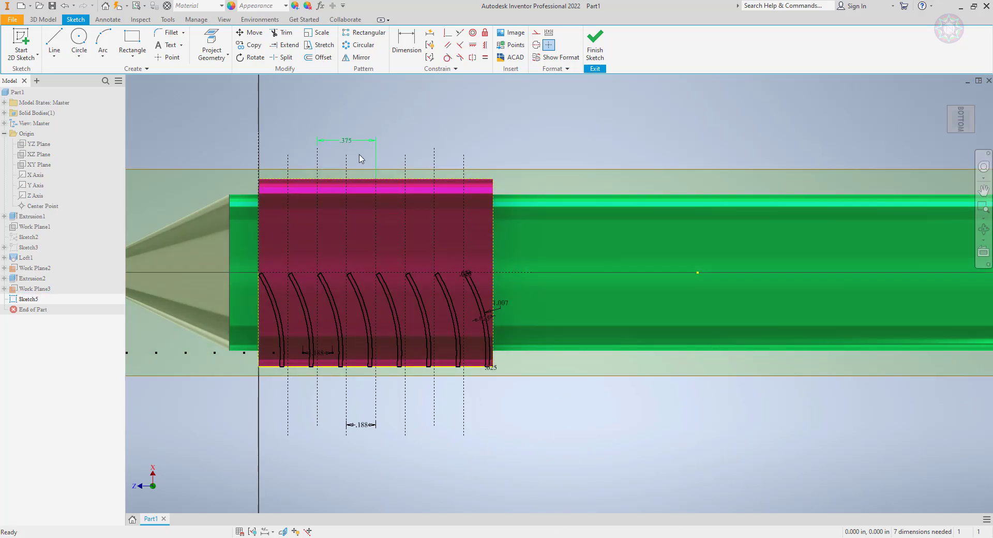
{"action": "left_click", "coordinate": [43, 19]}
{"action": "key", "text": "F6"}
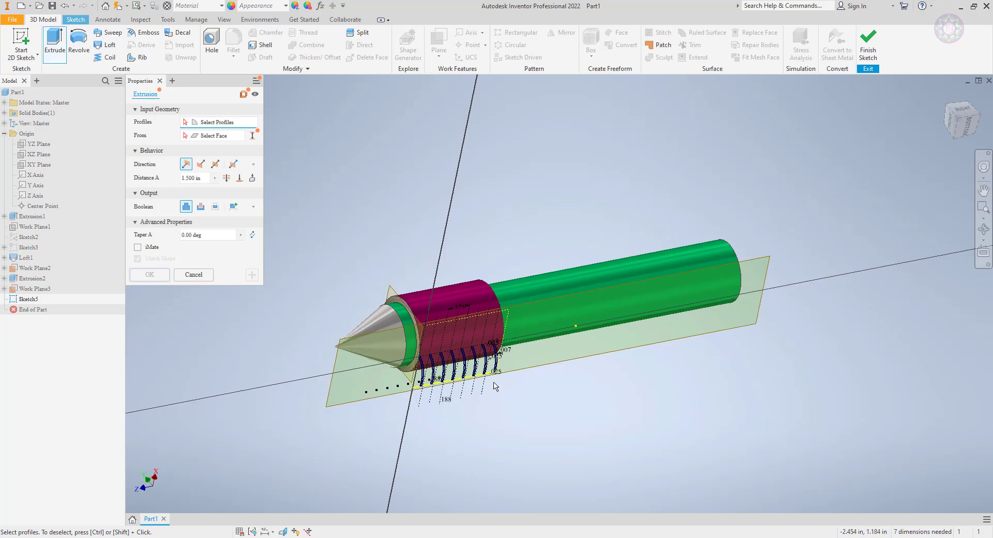
{"action": "scroll", "coordinate": [502, 356], "scroll_direction": "up", "scroll_amount": 5}
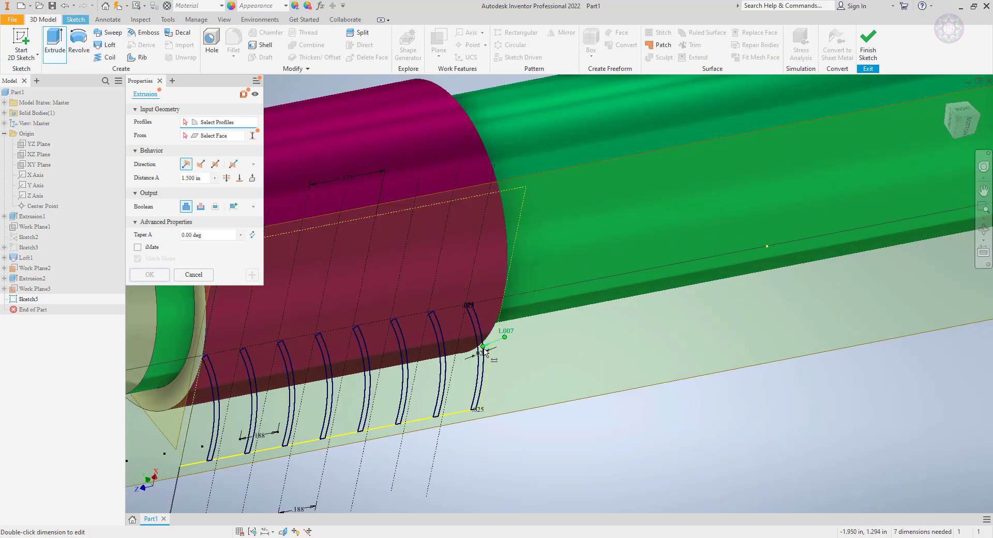
{"action": "left_click", "coordinate": [473, 320]}
{"action": "left_click", "coordinate": [438, 341]}
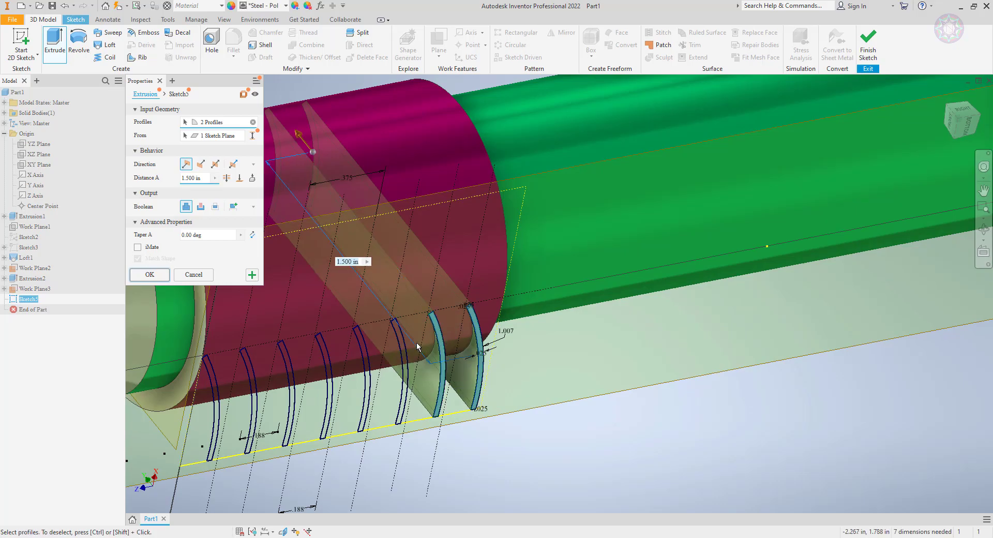
{"action": "left_click", "coordinate": [401, 357]}
{"action": "left_click", "coordinate": [363, 366]}
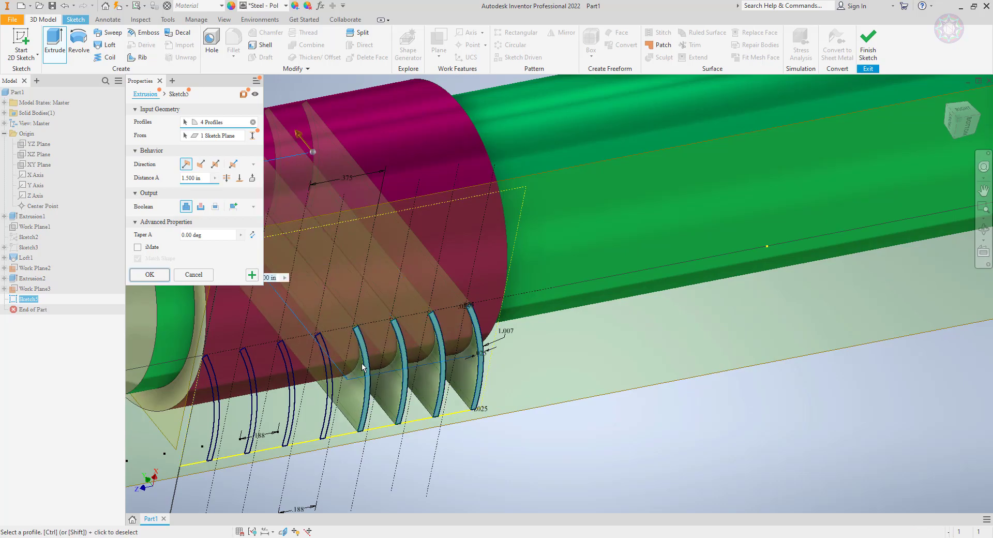
{"action": "left_click", "coordinate": [330, 372]}
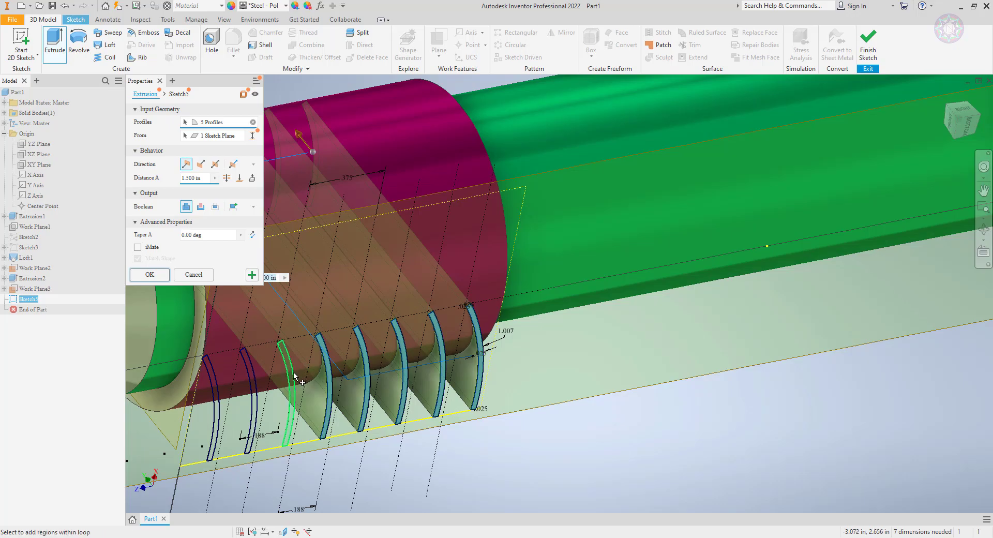
{"action": "left_click", "coordinate": [293, 376]}
{"action": "left_click", "coordinate": [249, 389]}
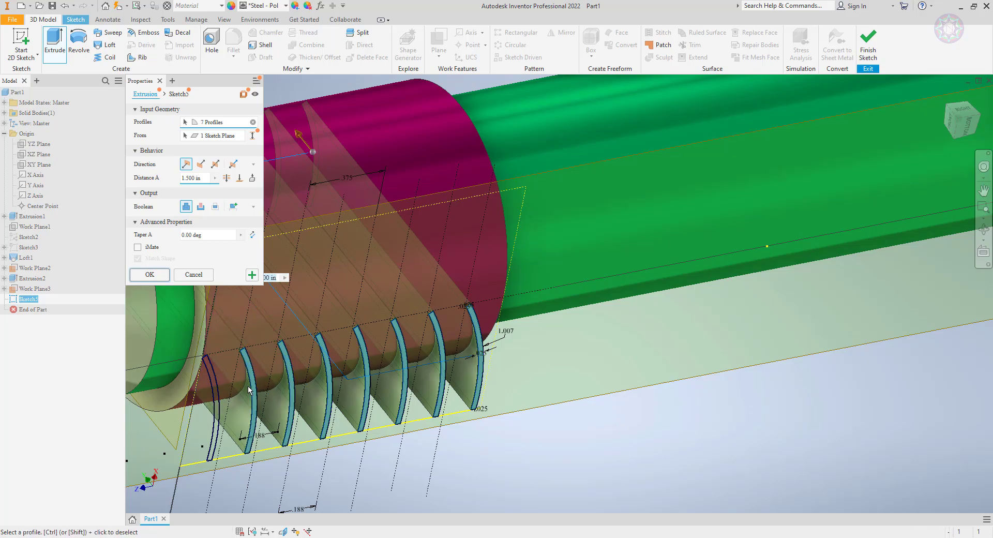
{"action": "left_click", "coordinate": [217, 398]}
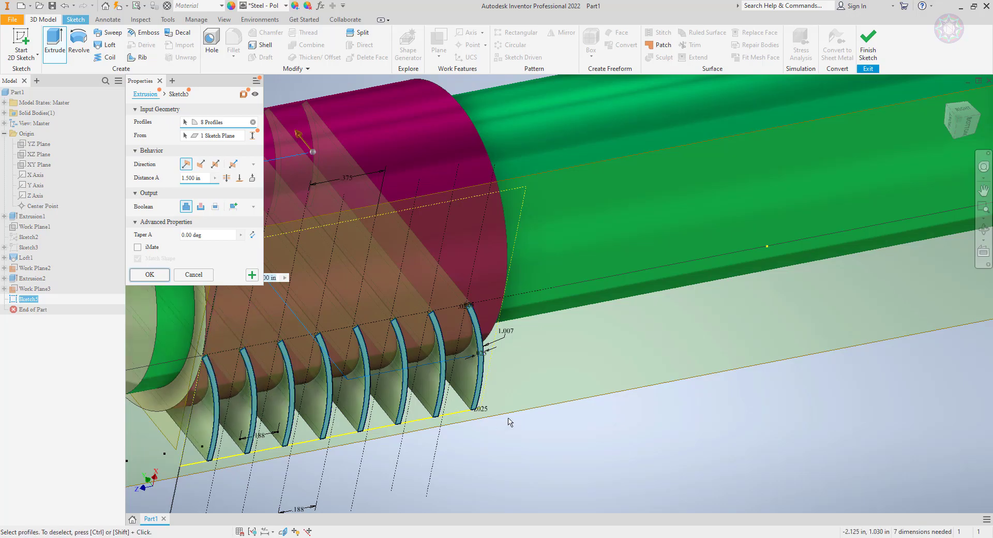
- Extrude the arc bands up to the collar's outer cylindrical face as a join
{"action": "scroll", "coordinate": [512, 423], "scroll_direction": "down", "scroll_amount": 5}
{"action": "scroll", "coordinate": [590, 443], "scroll_direction": "up", "scroll_amount": 3}
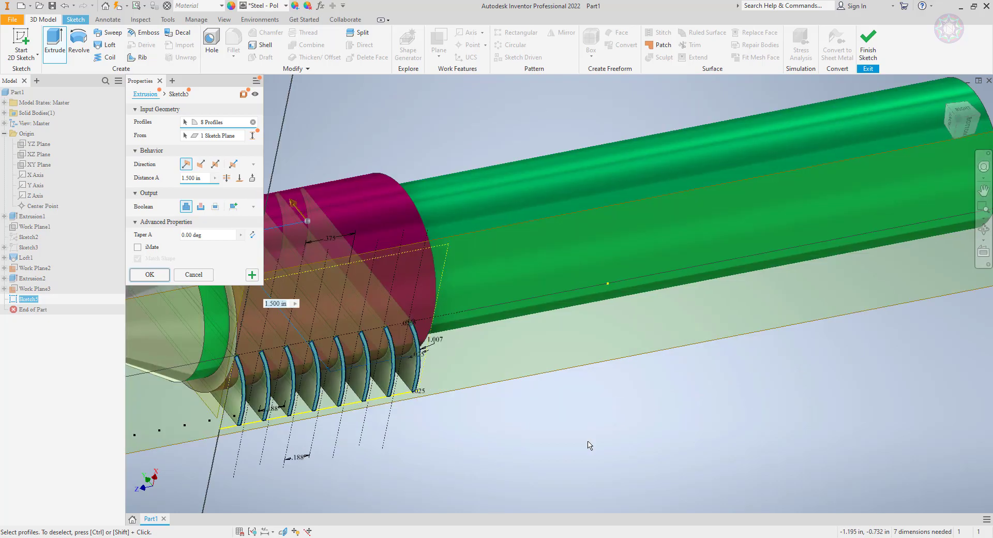
{"action": "middle_click_drag", "start_coordinate": [589, 444], "coordinate": [655, 332], "text": "shift"}
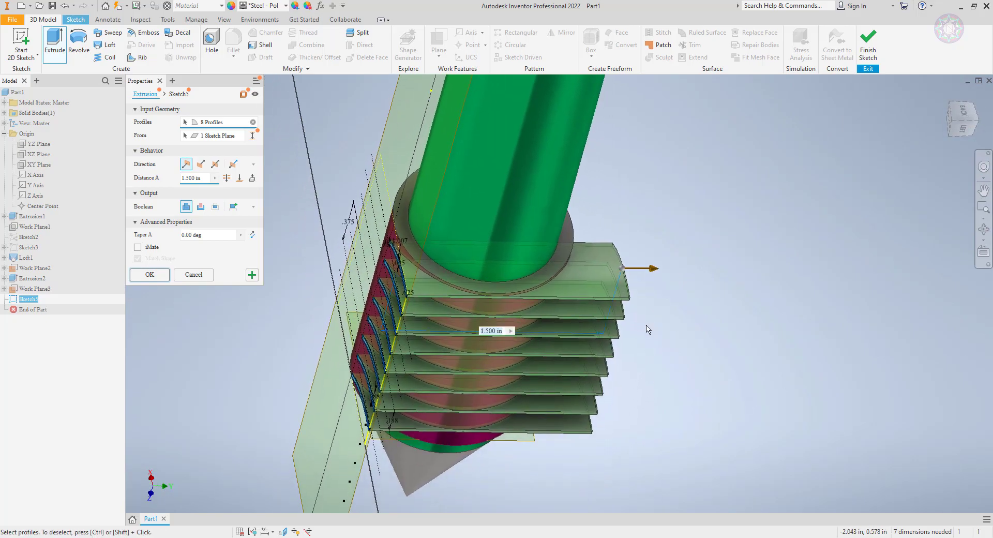
{"action": "left_click", "coordinate": [240, 178]}
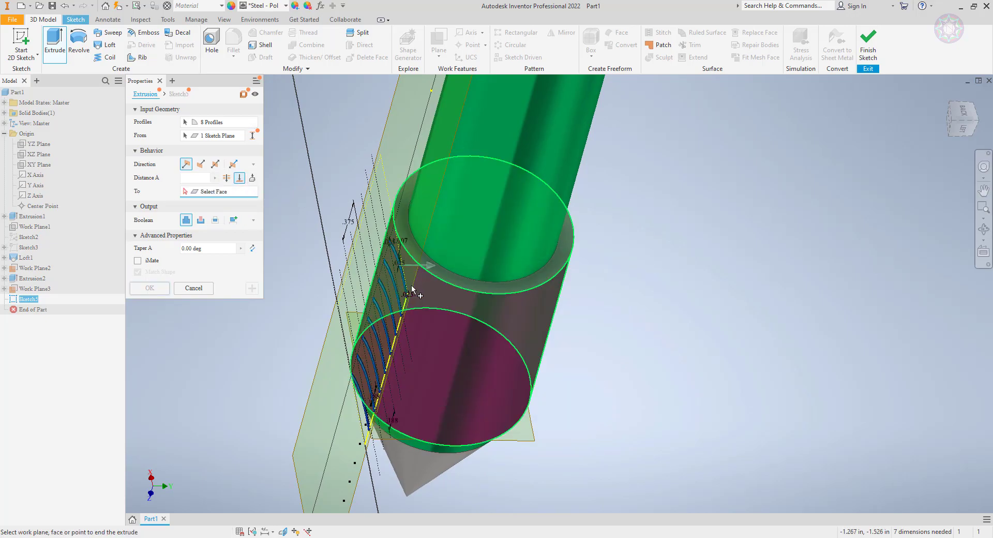
{"action": "left_click", "coordinate": [427, 295]}
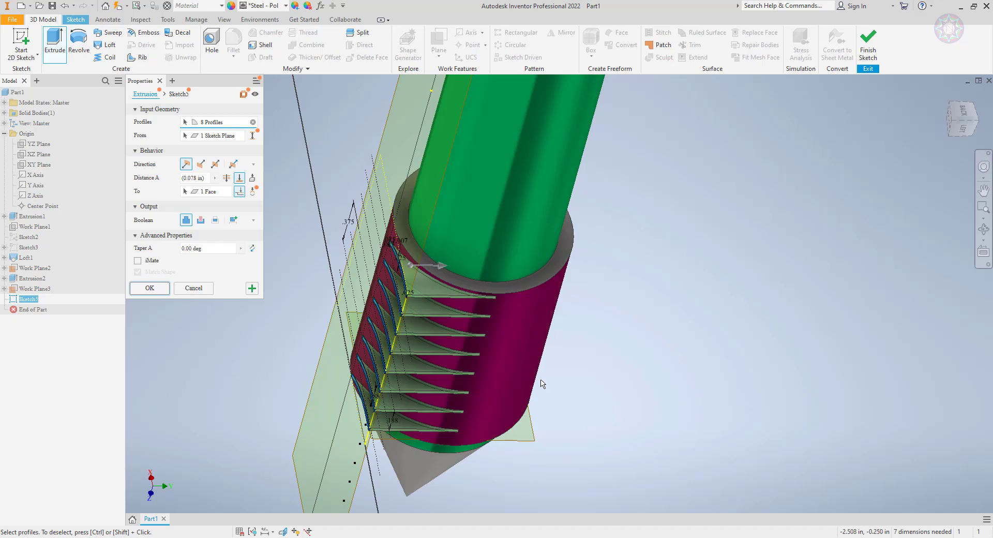
{"action": "left_click", "coordinate": [166, 292]}
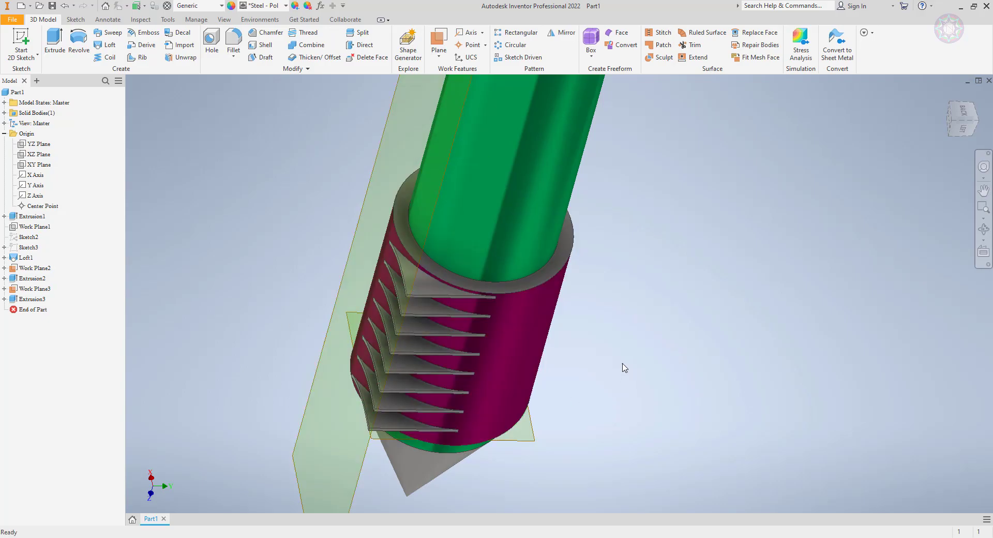
{"action": "middle_click_drag", "start_coordinate": [621, 363], "coordinate": [633, 283], "text": "shift"}
{"action": "scroll", "coordinate": [632, 283], "scroll_direction": "down", "scroll_amount": 3}
{"action": "middle_click_drag", "start_coordinate": [650, 331], "coordinate": [625, 491], "text": "shift"}
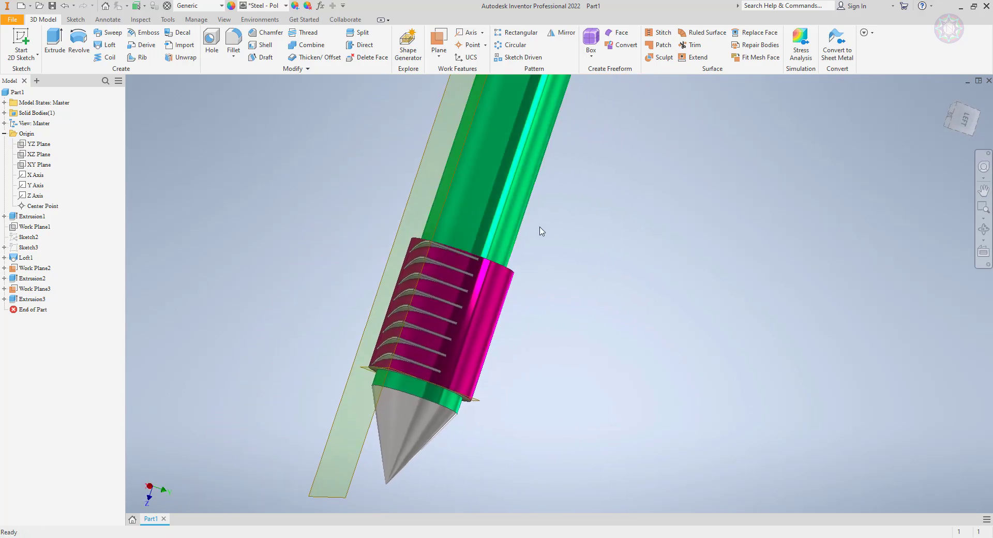
{"action": "scroll", "coordinate": [559, 245], "scroll_direction": "down", "scroll_amount": 2}
{"action": "scroll", "coordinate": [507, 349], "scroll_direction": "down", "scroll_amount": 2}
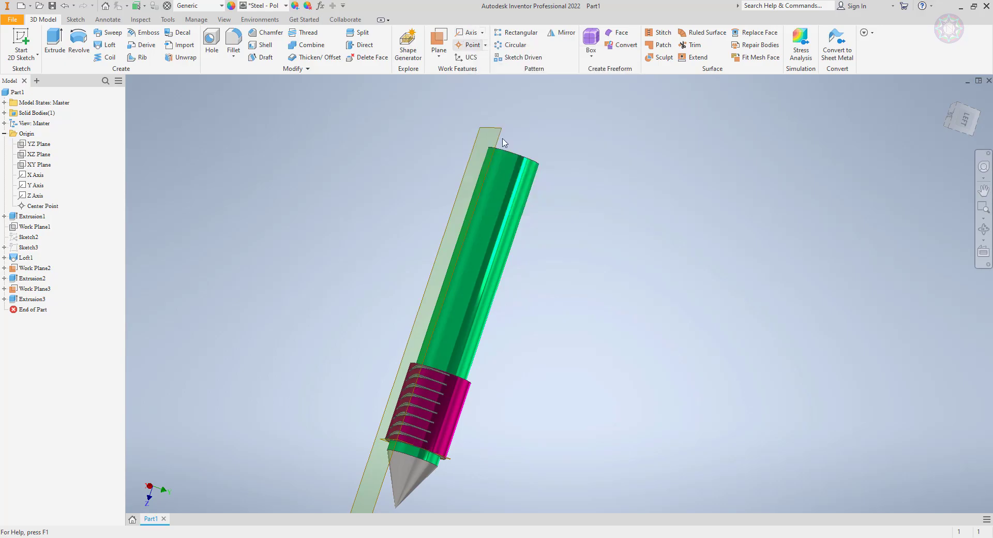
{"action": "left_click", "coordinate": [519, 33]}
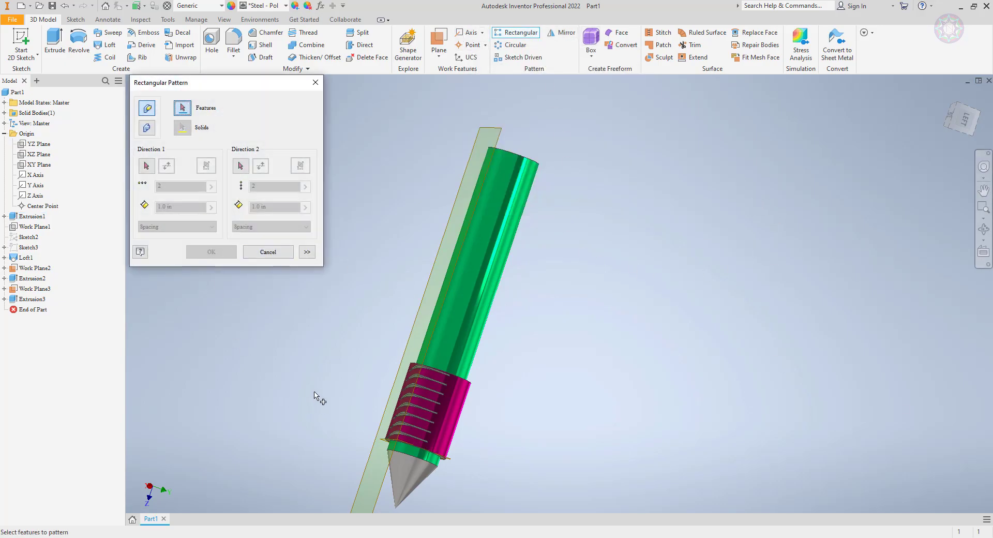
{"action": "left_click", "coordinate": [41, 301]}
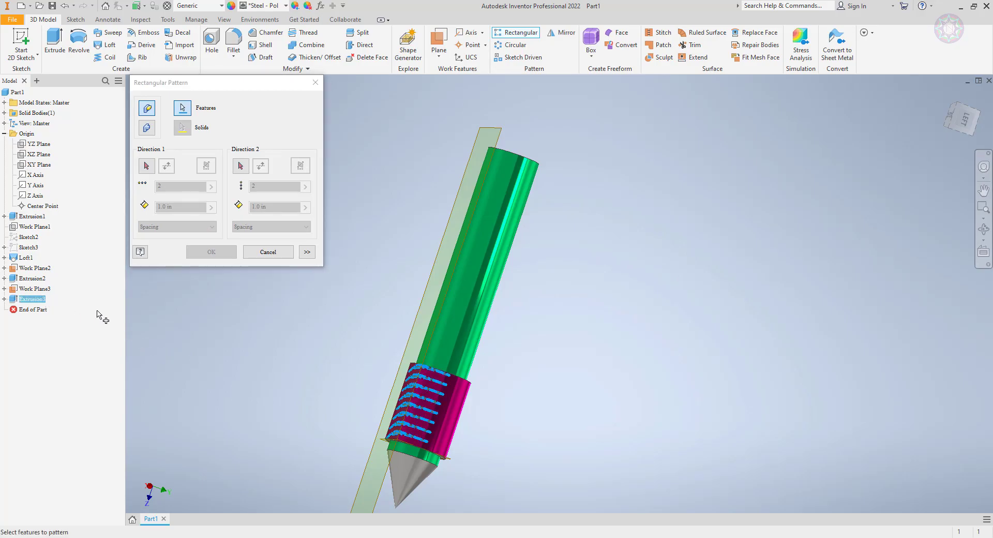
{"action": "left_click", "coordinate": [148, 167]}
{"action": "left_click", "coordinate": [35, 197]}
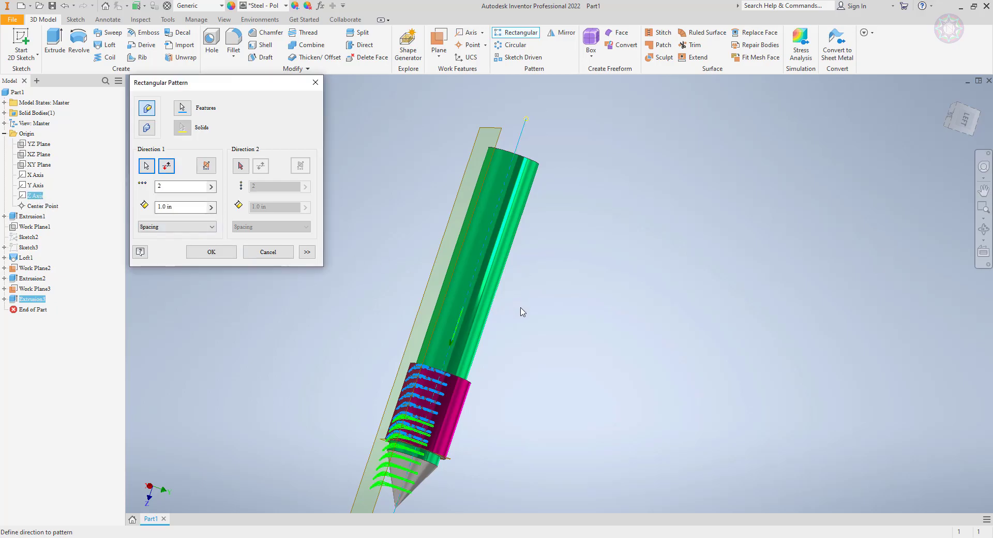
{"action": "left_click", "coordinate": [271, 254]}
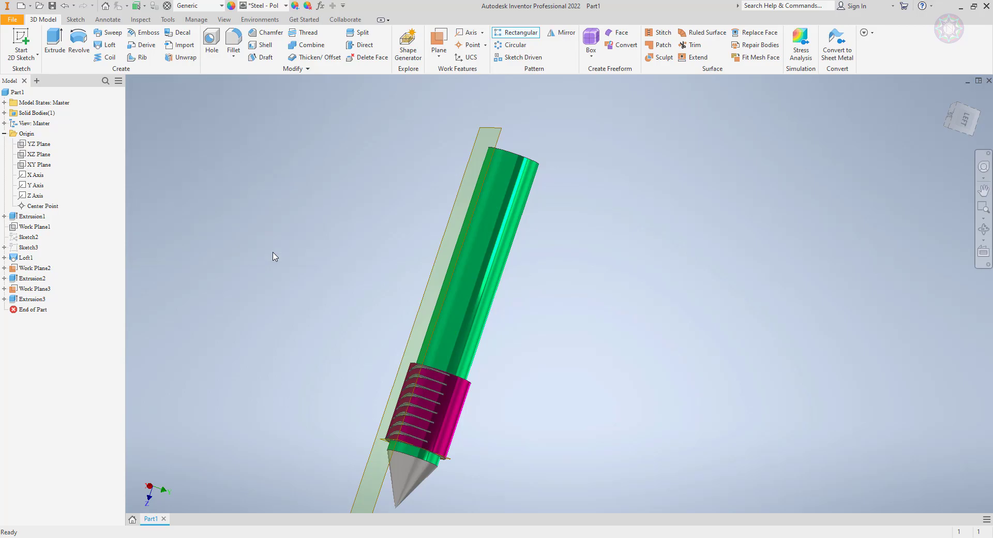
- Start a circular pattern of the arc-fin extrusion with the origin's Z axis as its rotation axis
{"action": "left_click", "coordinate": [515, 45]}
{"action": "left_click", "coordinate": [40, 300]}
{"action": "left_click", "coordinate": [187, 129]}
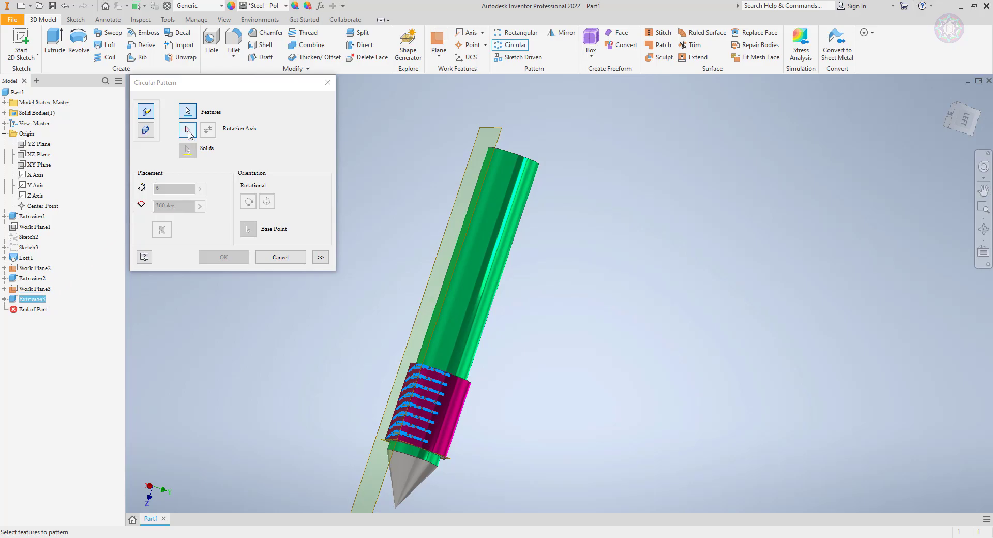
{"action": "left_click", "coordinate": [39, 196]}
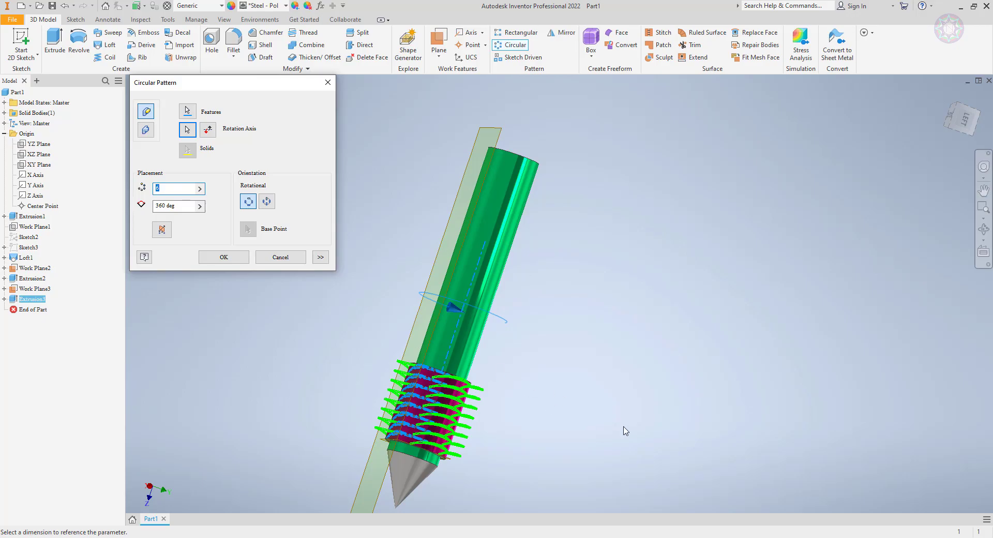
{"action": "middle_click_drag", "start_coordinate": [628, 432], "coordinate": [540, 453], "text": "shift"}
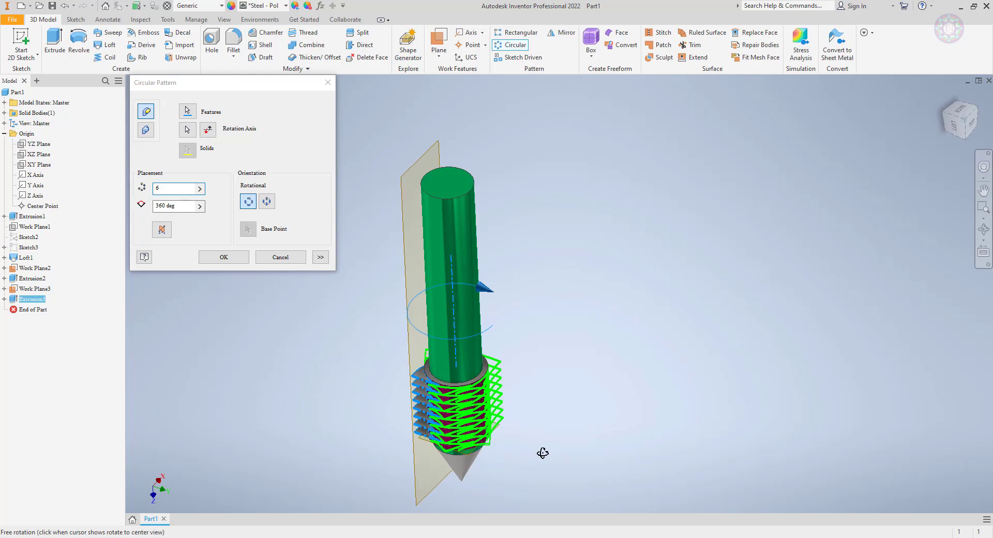
- Set the circular pattern's count to 3 over 360 deg and create the pattern of fins around the collar
{"action": "left_click", "coordinate": [167, 187]}
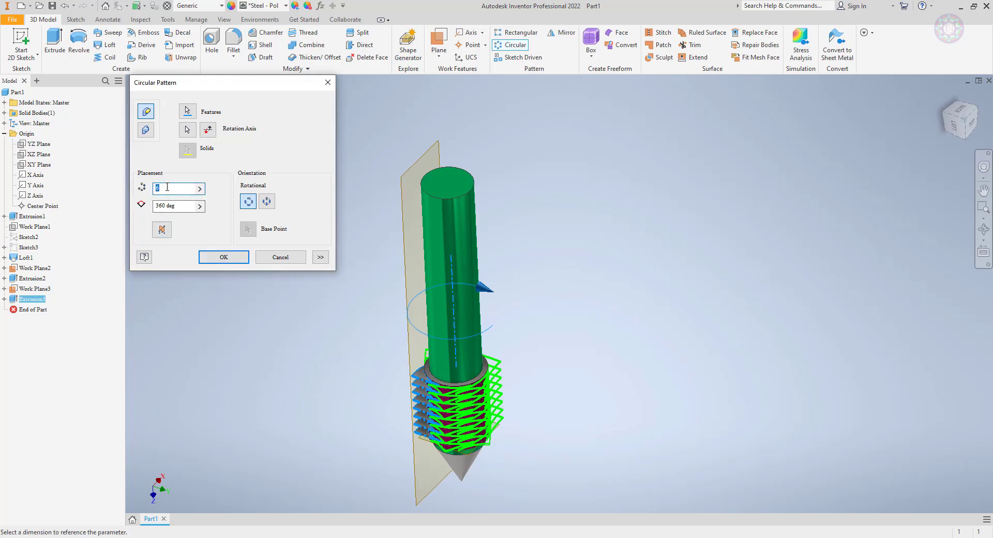
{"action": "type", "text": "4"}
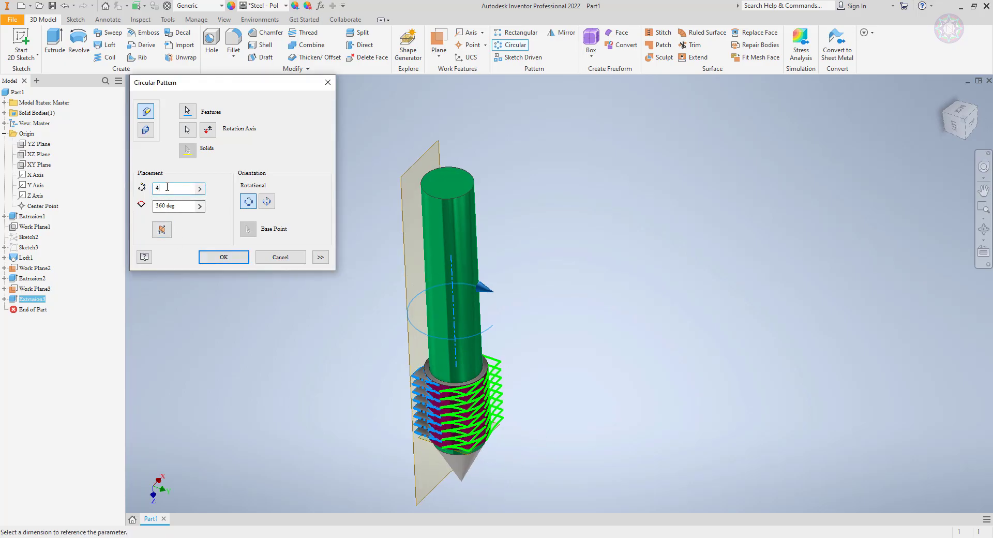
{"action": "scroll", "coordinate": [478, 399], "scroll_direction": "up", "scroll_amount": 5}
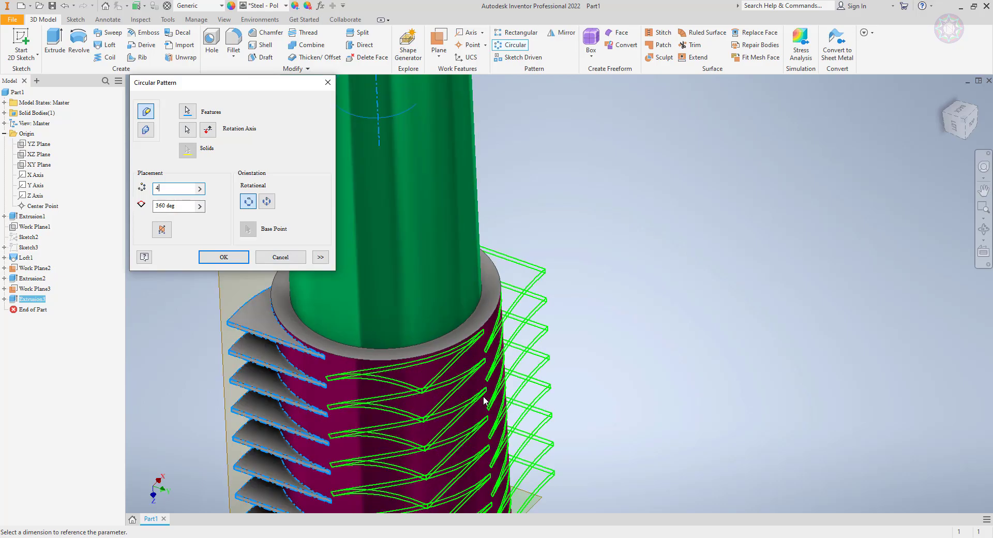
{"action": "middle_click_drag", "start_coordinate": [607, 392], "coordinate": [281, 330], "text": "shift"}
{"action": "left_click", "coordinate": [167, 188]}
{"action": "type", "text": "3"}
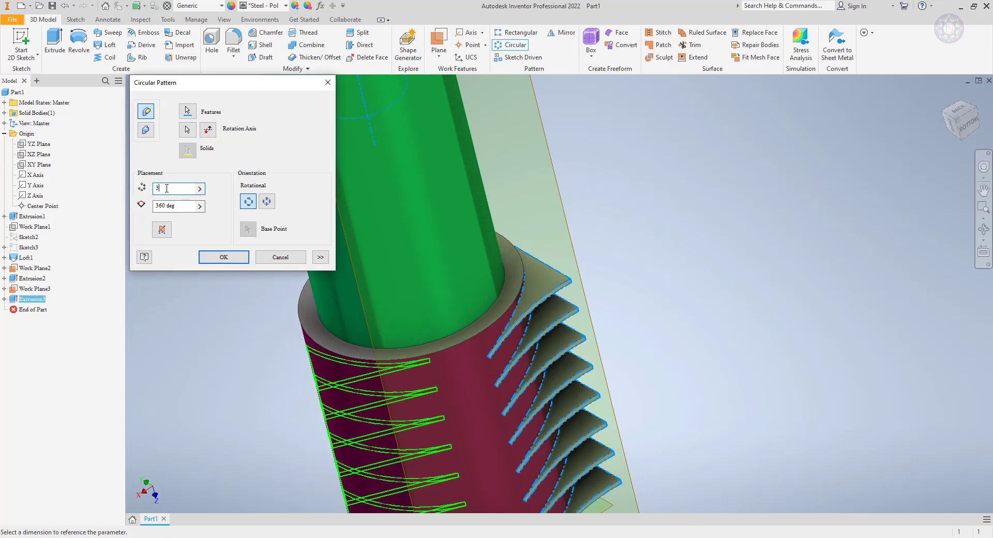
{"action": "middle_click_drag", "start_coordinate": [680, 354], "coordinate": [680, 332], "text": "shift"}
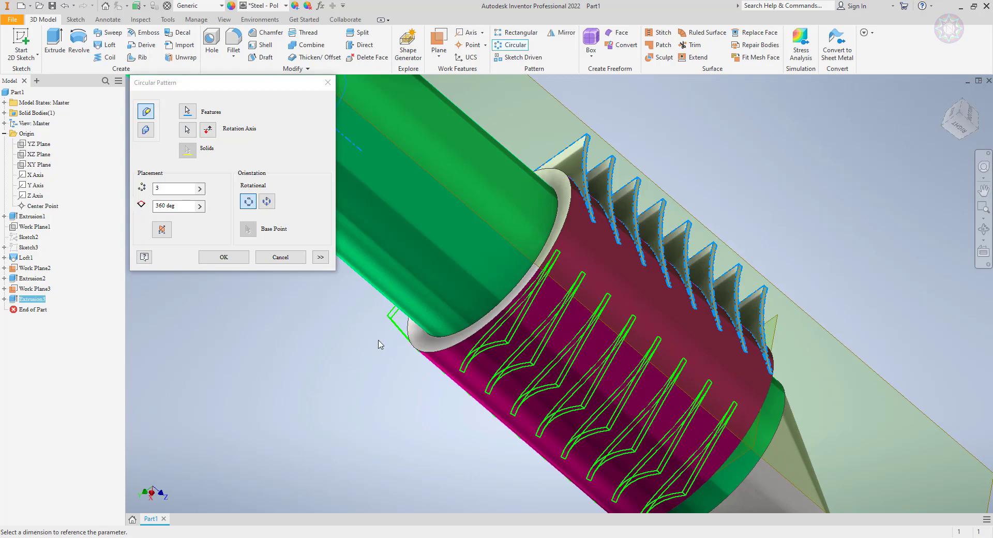
{"action": "left_click", "coordinate": [224, 257]}
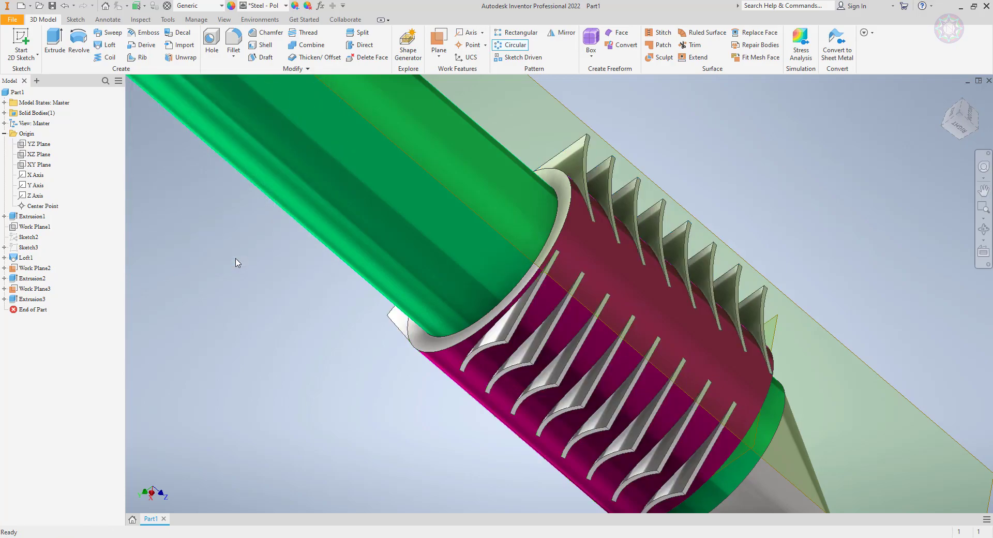
- Hide Work Plane2 and Work Plane3
{"action": "scroll", "coordinate": [640, 432], "scroll_direction": "down", "scroll_amount": 3}
{"action": "middle_click_drag", "start_coordinate": [658, 389], "coordinate": [499, 334]}
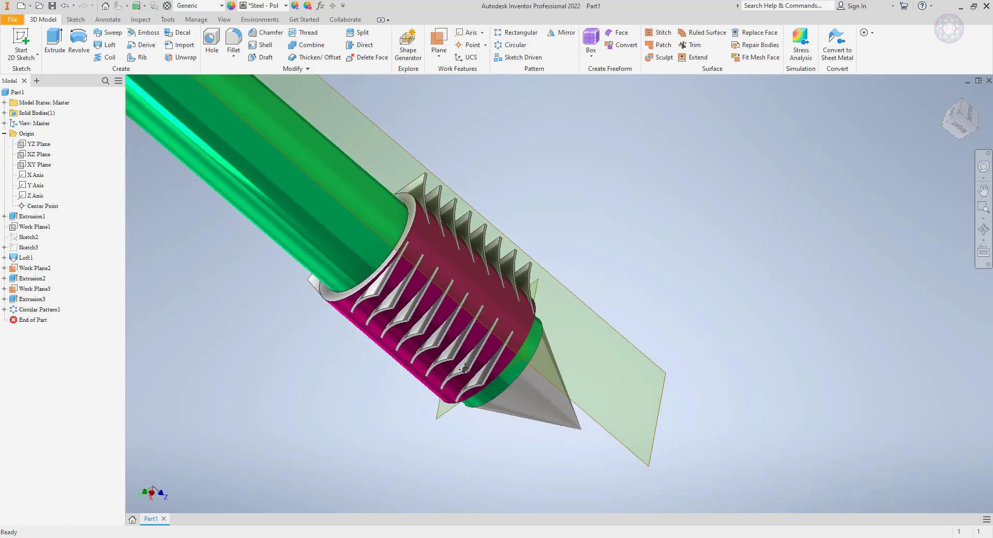
{"action": "mouse_move", "coordinate": [711, 406]}
{"action": "middle_mouse_down", "text": "shift"}
{"action": "mouse_move", "coordinate": [636, 361]}
{"action": "mouse_move", "coordinate": [660, 341]}
{"action": "mouse_move", "coordinate": [589, 359]}
{"action": "mouse_move", "coordinate": [567, 346]}
{"action": "mouse_move", "coordinate": [574, 352]}
{"action": "mouse_move", "coordinate": [577, 339]}
{"action": "mouse_move", "coordinate": [639, 357]}
{"action": "mouse_move", "coordinate": [687, 403]}
{"action": "mouse_move", "coordinate": [721, 405]}
{"action": "middle_mouse_up", "text": "shift"}
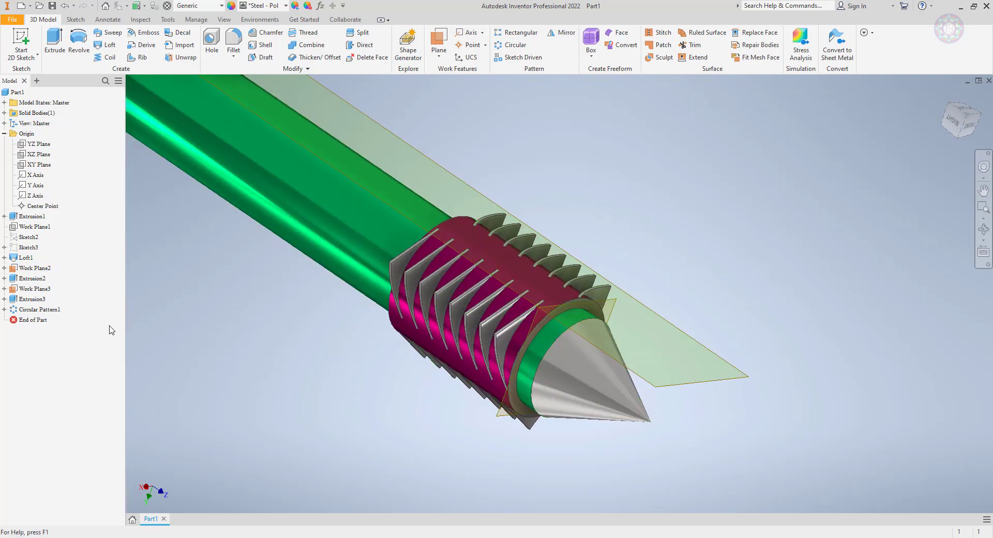
{"action": "right_click", "coordinate": [41, 271]}
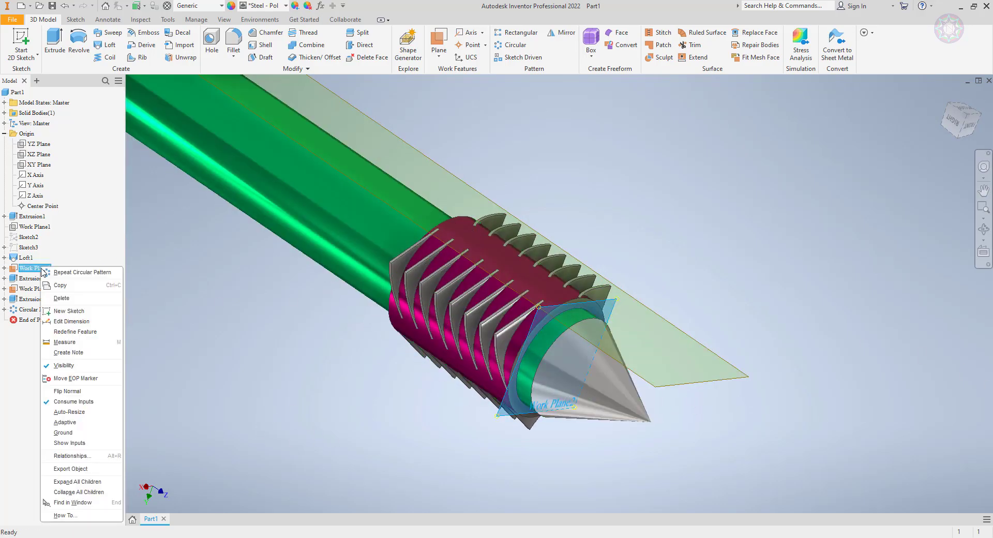
{"action": "left_click", "coordinate": [58, 367]}
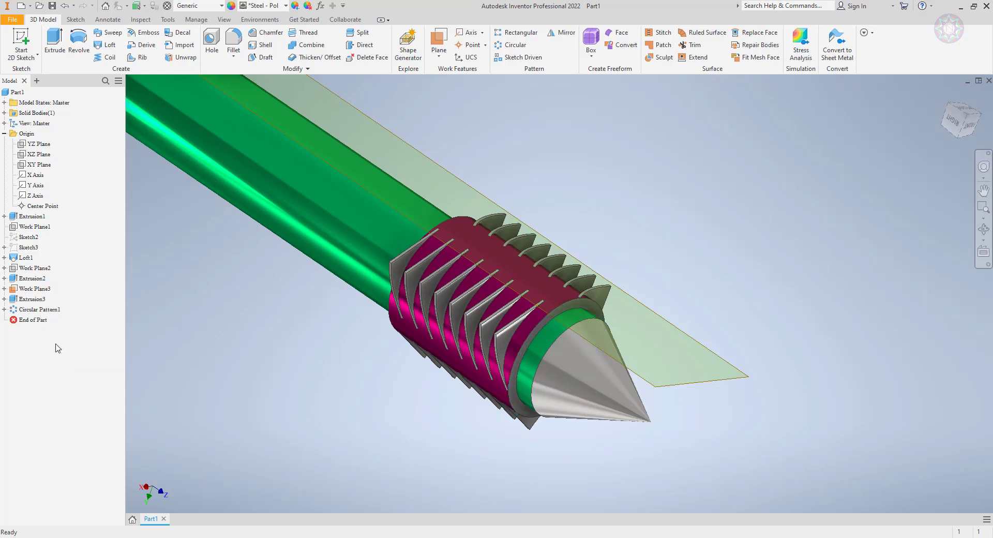
{"action": "right_click", "coordinate": [36, 285]}
{"action": "left_click", "coordinate": [59, 373]}
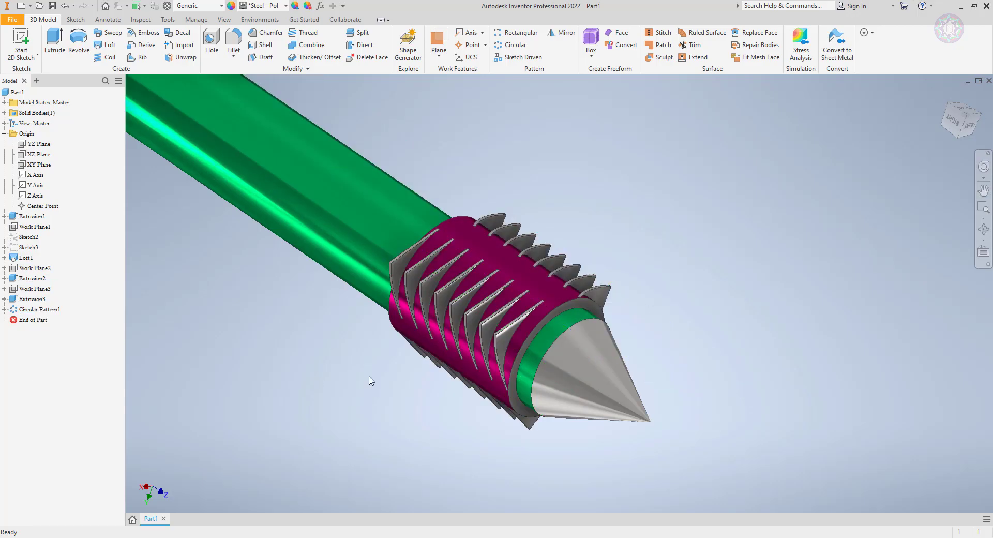
- Create a 2D sketch on the collar's ring-shaped end face next to the conical tip
{"action": "middle_click_drag", "start_coordinate": [760, 359], "coordinate": [733, 357]}
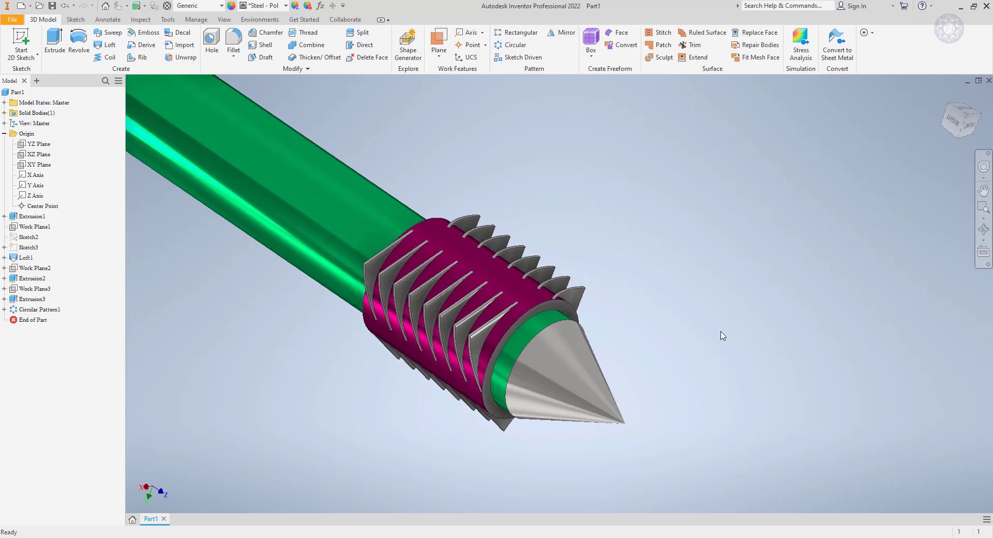
{"action": "middle_click_drag", "start_coordinate": [710, 333], "coordinate": [454, 328], "text": "shift"}
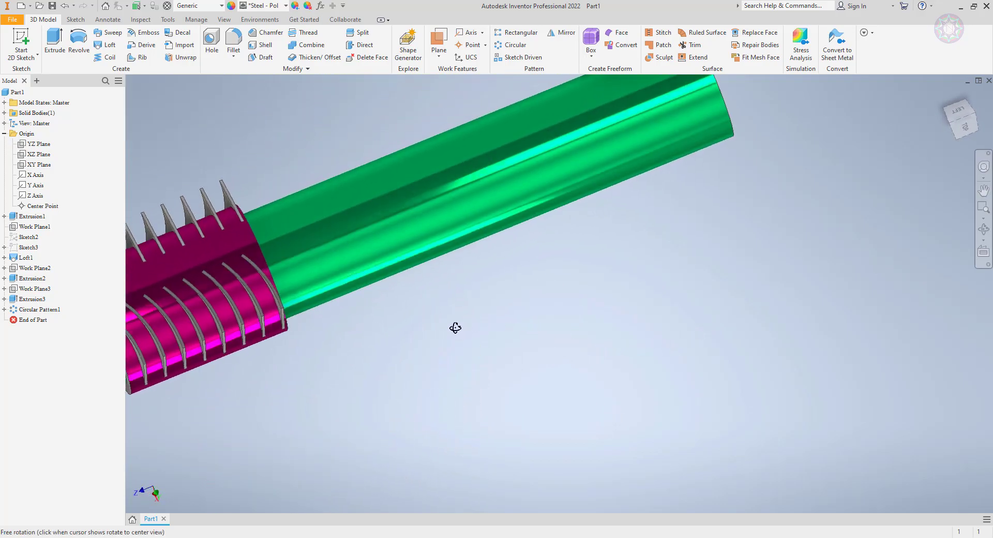
{"action": "key", "text": "Home"}
{"action": "middle_click_drag", "start_coordinate": [667, 389], "coordinate": [713, 401], "text": "shift"}
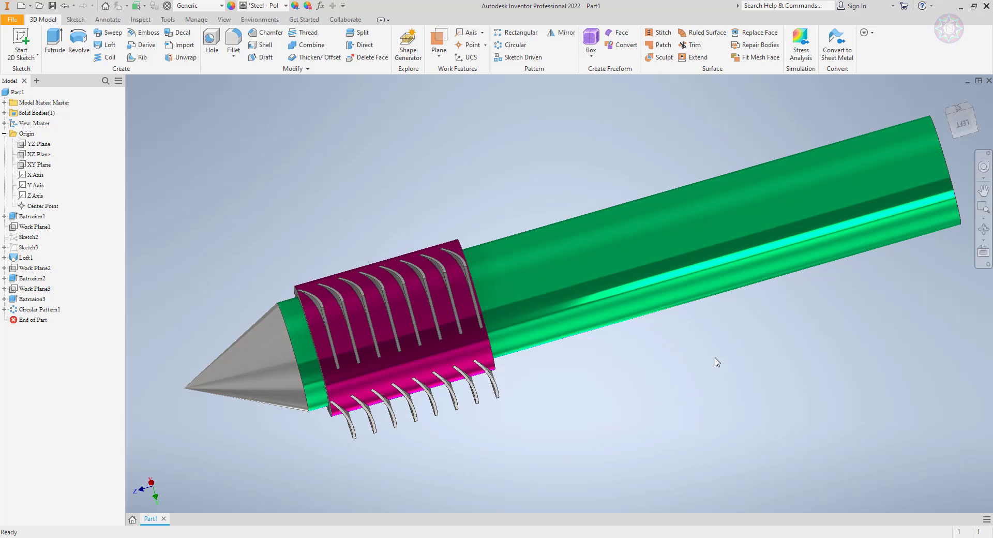
{"action": "scroll", "coordinate": [641, 357], "scroll_direction": "up", "scroll_amount": 2}
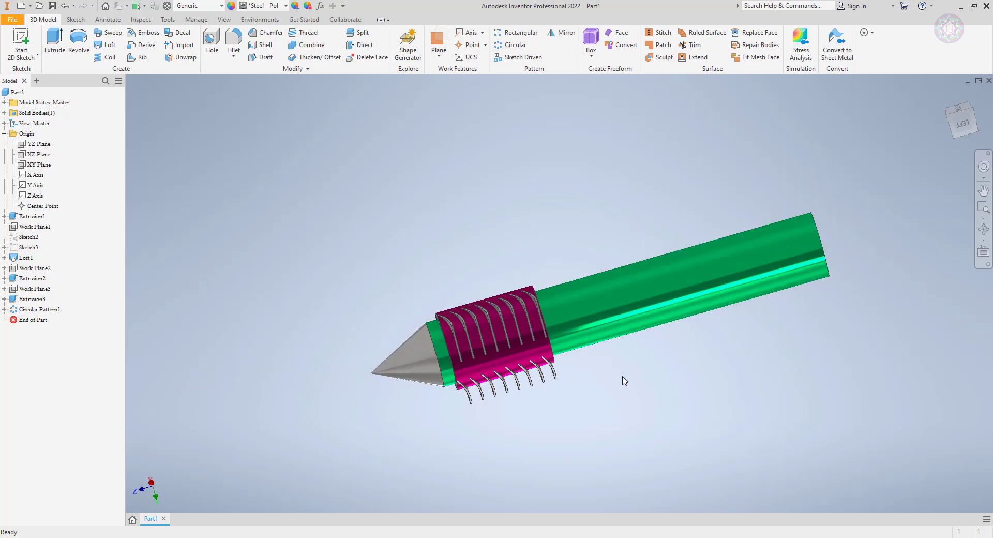
{"action": "middle_click_drag", "start_coordinate": [623, 374], "coordinate": [570, 386], "text": "shift"}
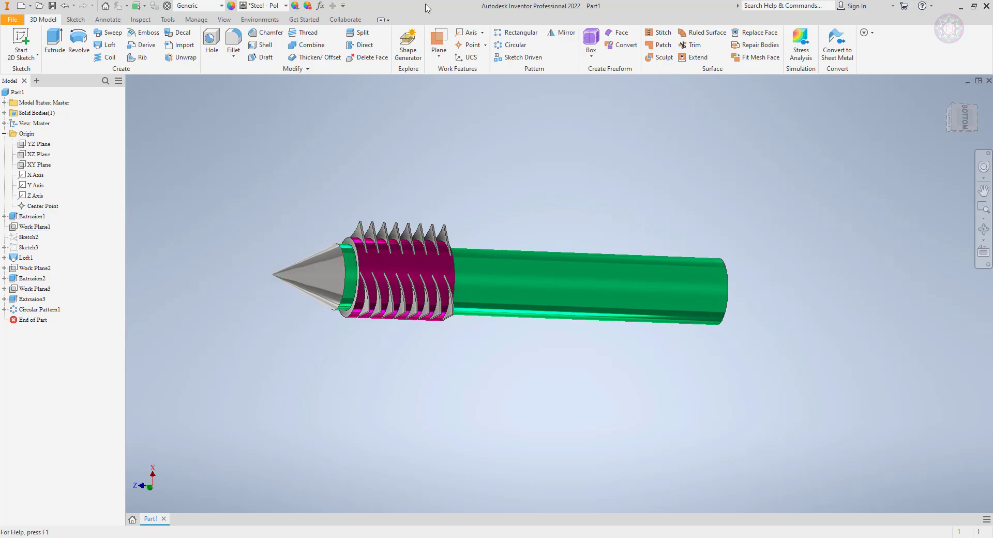
{"action": "scroll", "coordinate": [361, 252], "scroll_direction": "down", "scroll_amount": 6}
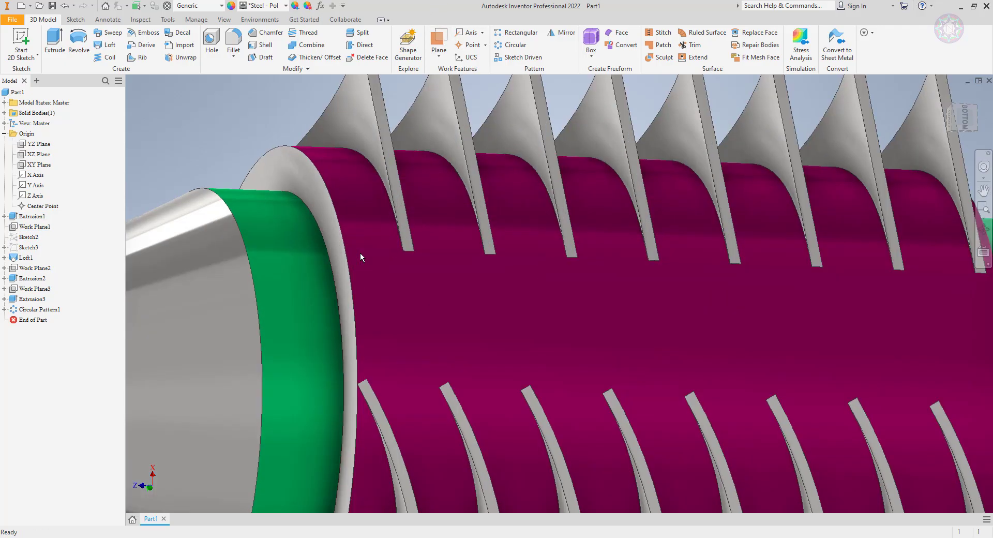
{"action": "left_click", "coordinate": [339, 257]}
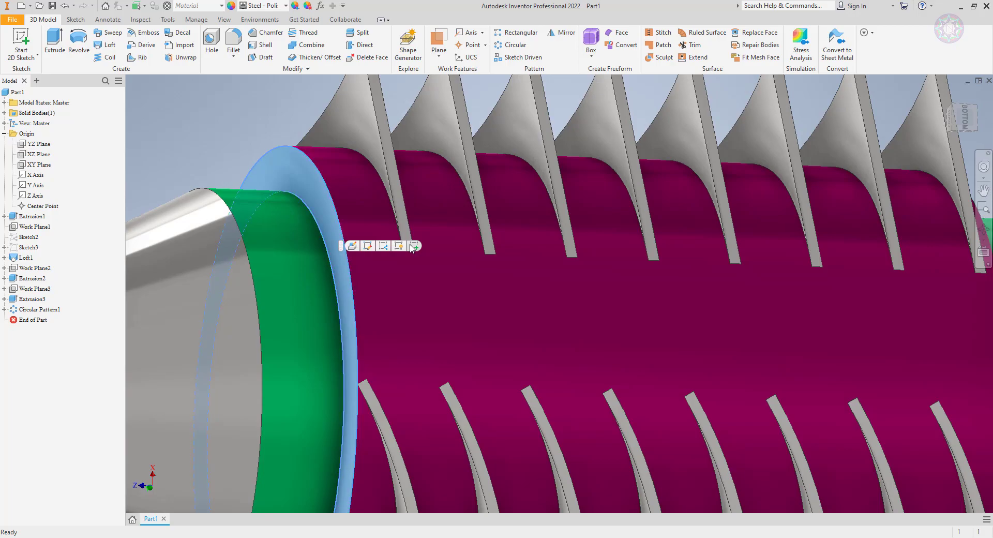
{"action": "left_click", "coordinate": [413, 246]}
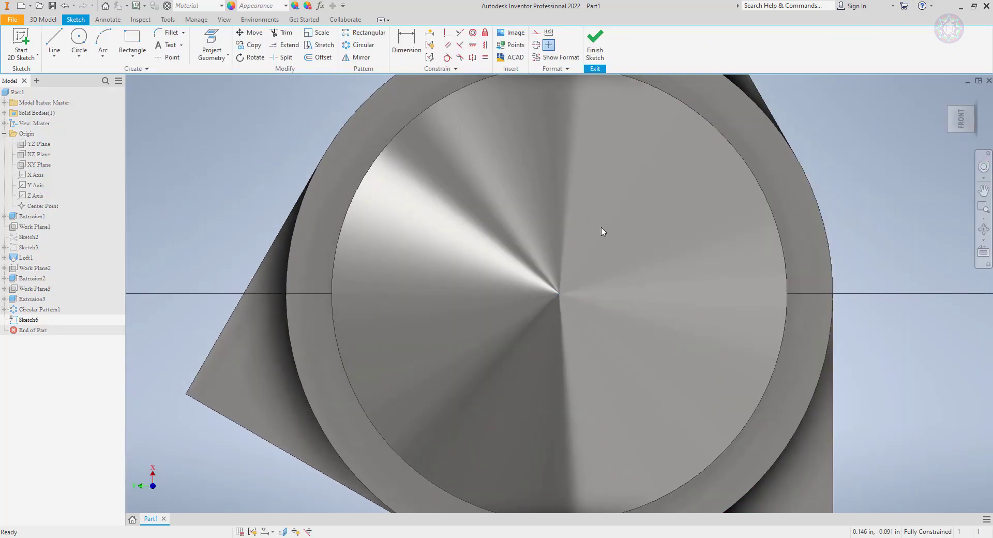
- Project the collar's outer circular edge between the two fin corners into the sketch
{"action": "scroll", "coordinate": [610, 233], "scroll_direction": "up", "scroll_amount": 5}
{"action": "middle_click_drag", "start_coordinate": [620, 236], "coordinate": [507, 273]}
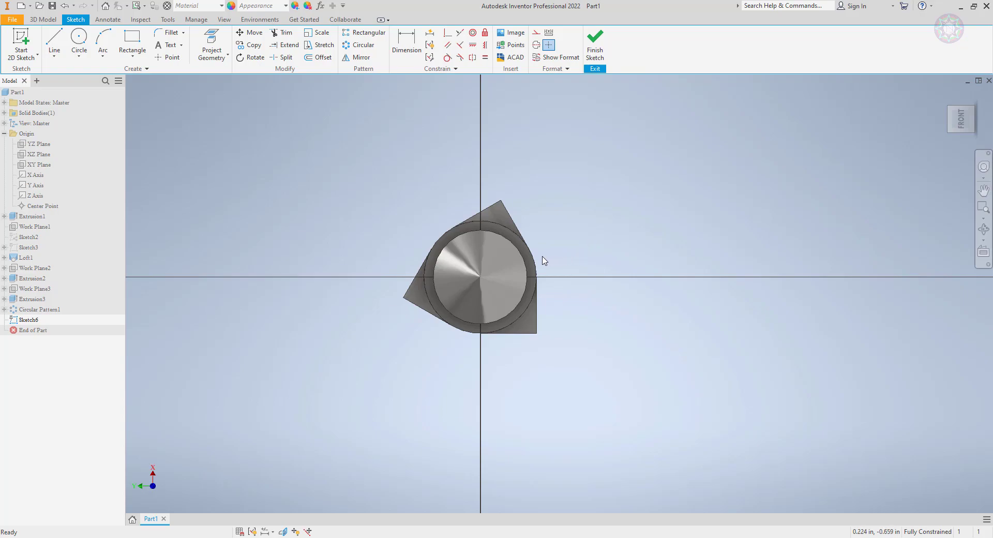
{"action": "scroll", "coordinate": [543, 260], "scroll_direction": "up", "scroll_amount": 5}
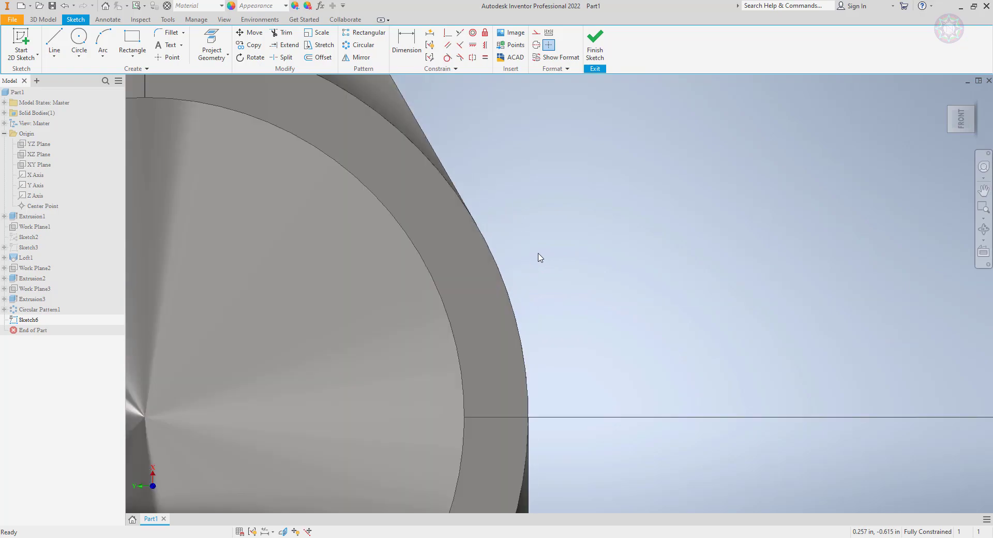
{"action": "scroll", "coordinate": [538, 257], "scroll_direction": "down", "scroll_amount": 3}
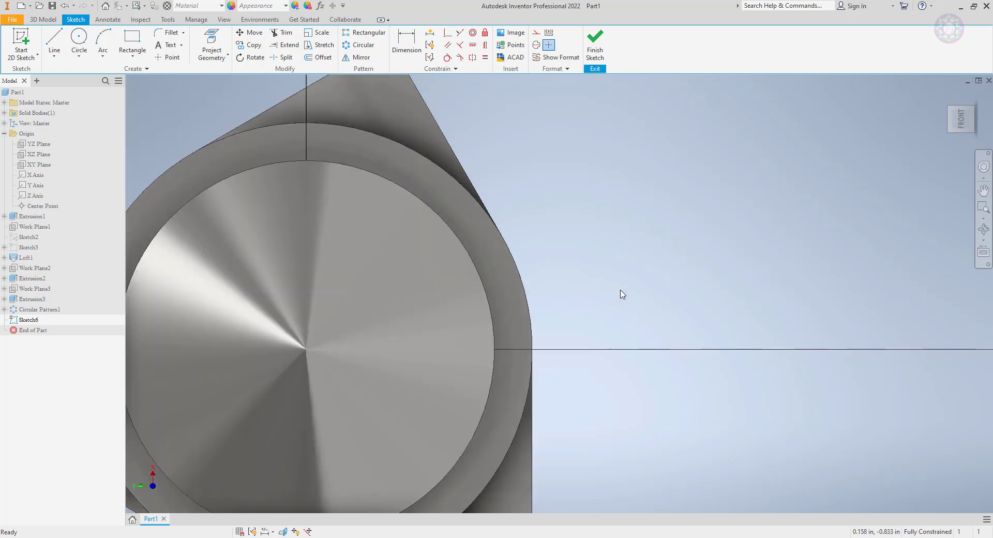
{"action": "middle_click_drag", "start_coordinate": [622, 294], "coordinate": [587, 278]}
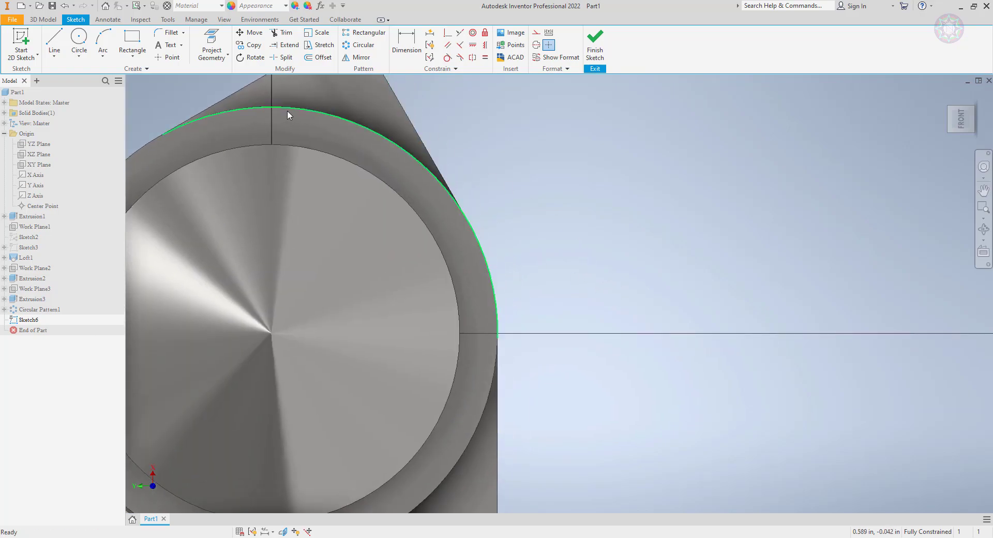
{"action": "mouse_move", "coordinate": [287, 110]}
{"action": "left_click", "coordinate": [212, 41]}
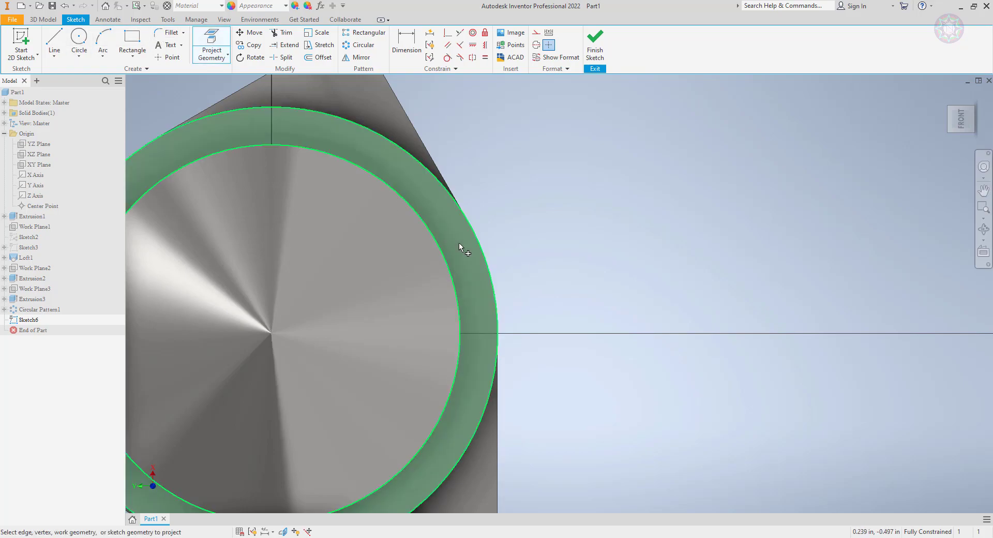
{"action": "left_click", "coordinate": [485, 261]}
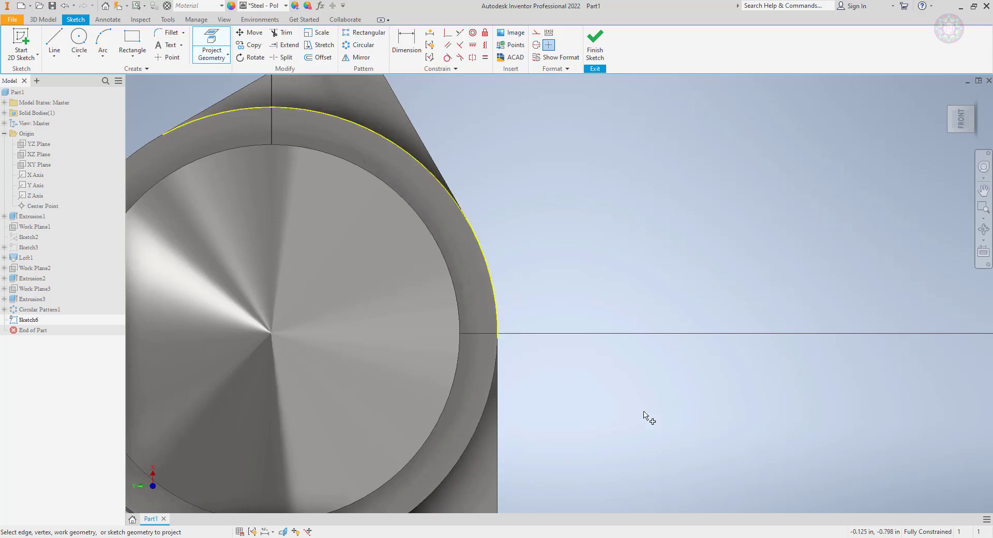
- Offset the projected outer arc inward by about 0.05 in, keeping it within the ring face
{"action": "left_click", "coordinate": [317, 57]}
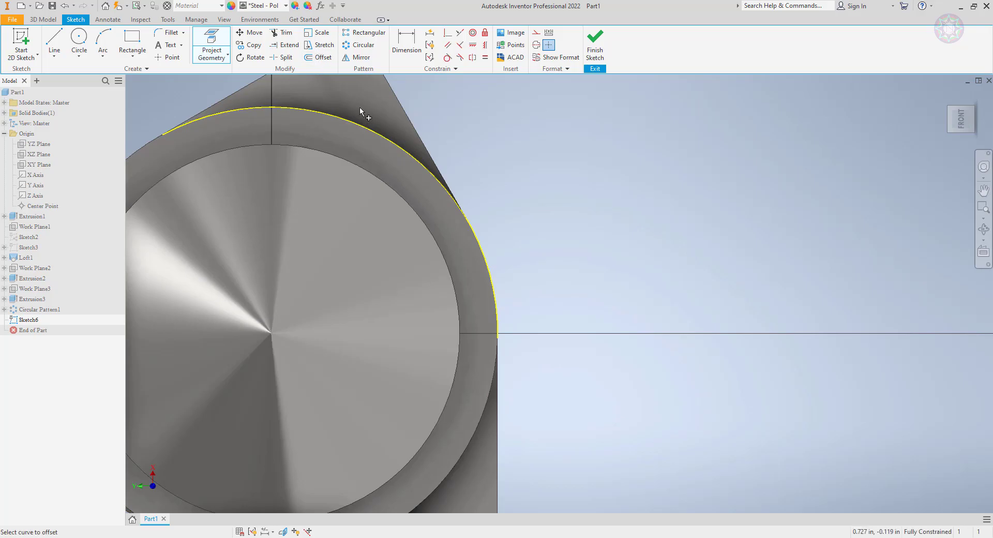
{"action": "left_click", "coordinate": [482, 257]}
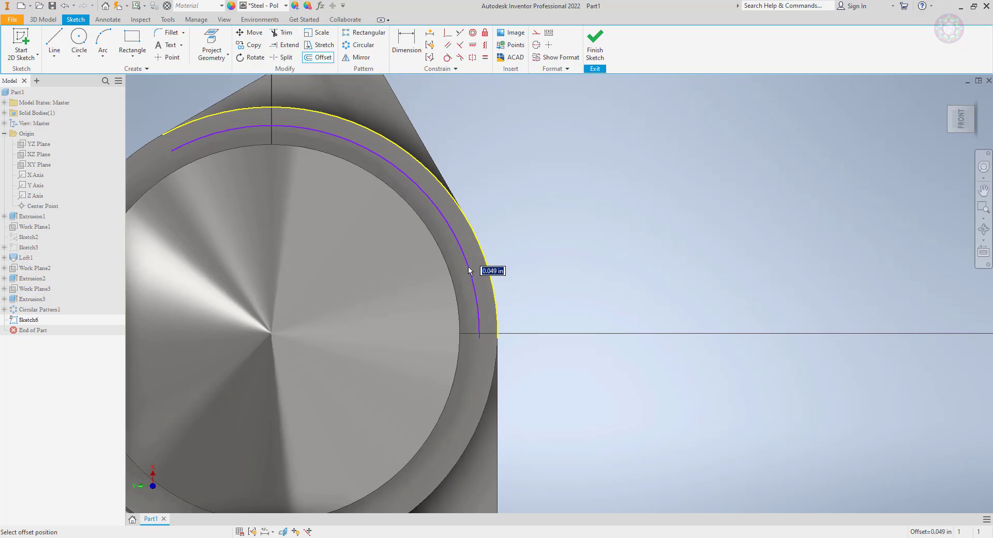
{"action": "left_click", "coordinate": [467, 266]}
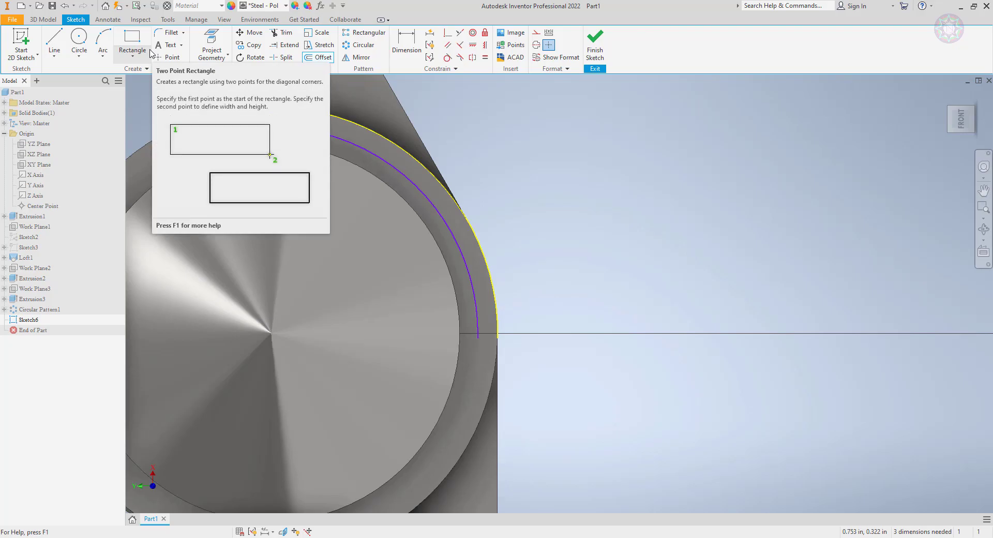
- Draw a straight line about 0.062 in long from the fin corner on the outer arc inward to the offset arc, parallel to the horizontal axis
{"action": "left_click", "coordinate": [54, 40]}
{"action": "scroll", "coordinate": [472, 206], "scroll_direction": "up", "scroll_amount": 3}
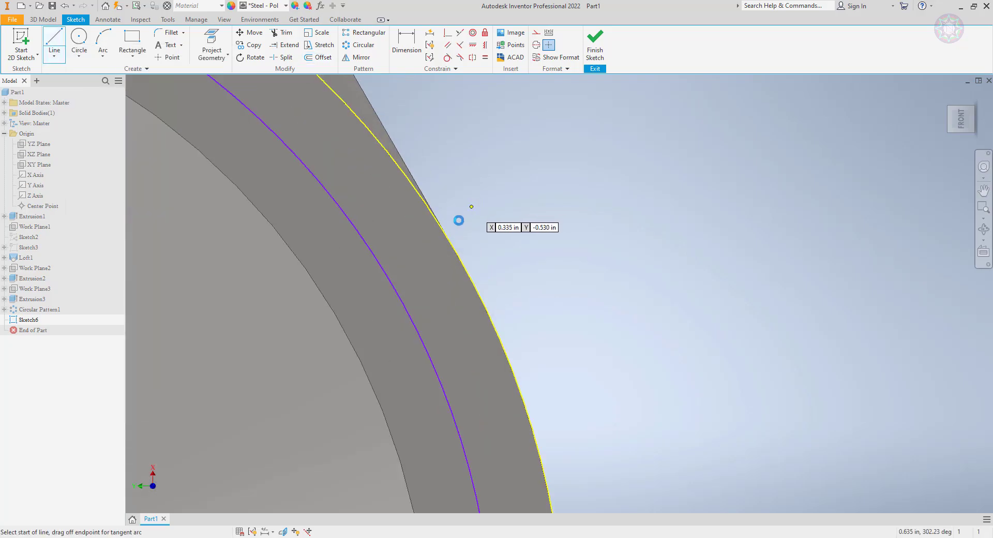
{"action": "left_click", "coordinate": [457, 254]}
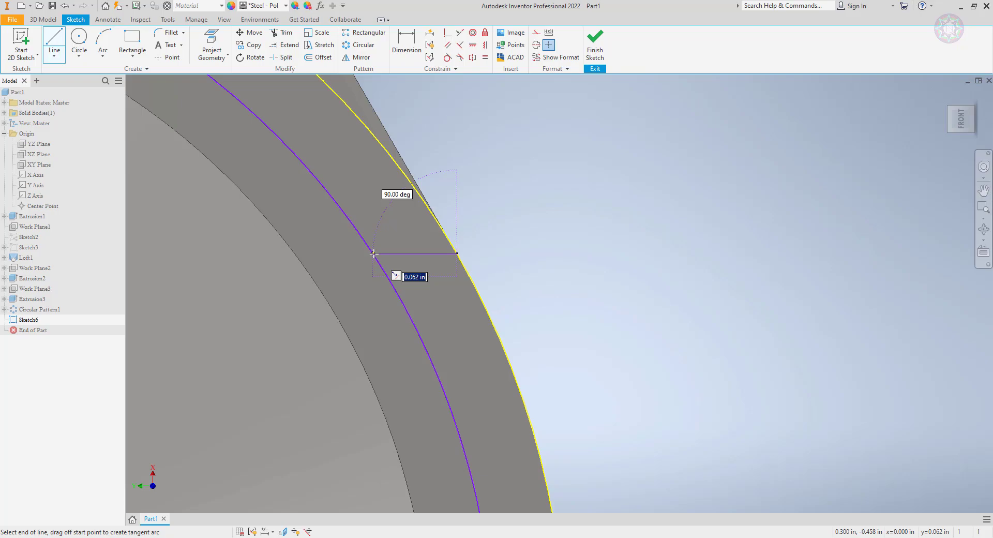
{"action": "key", "text": "Return"}
- Draw a second line along the horizontal axis, from the collar's outer edge inward to the offset arc
{"action": "scroll", "coordinate": [475, 341], "scroll_direction": "up", "scroll_amount": 4}
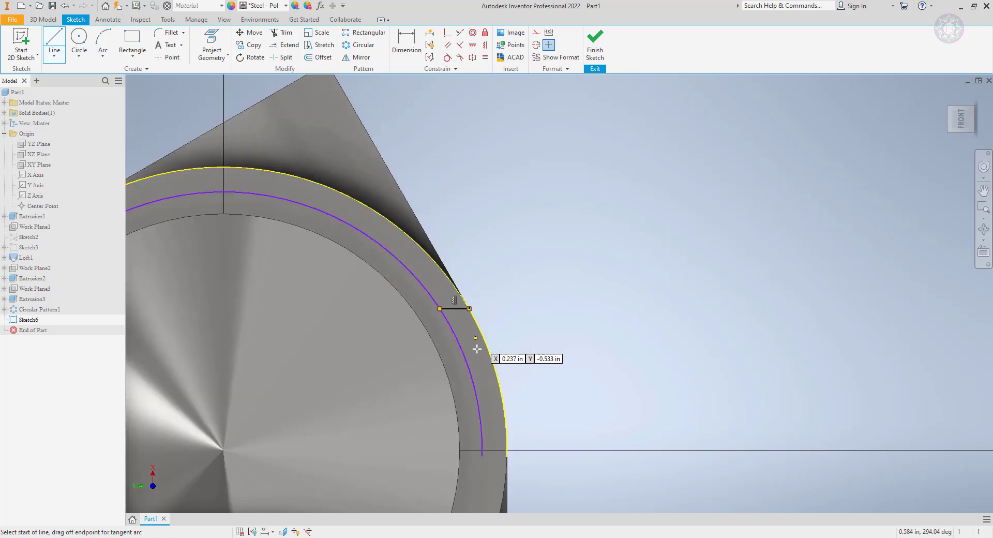
{"action": "scroll", "coordinate": [504, 331], "scroll_direction": "down", "scroll_amount": 2}
{"action": "scroll", "coordinate": [505, 325], "scroll_direction": "down", "scroll_amount": 2}
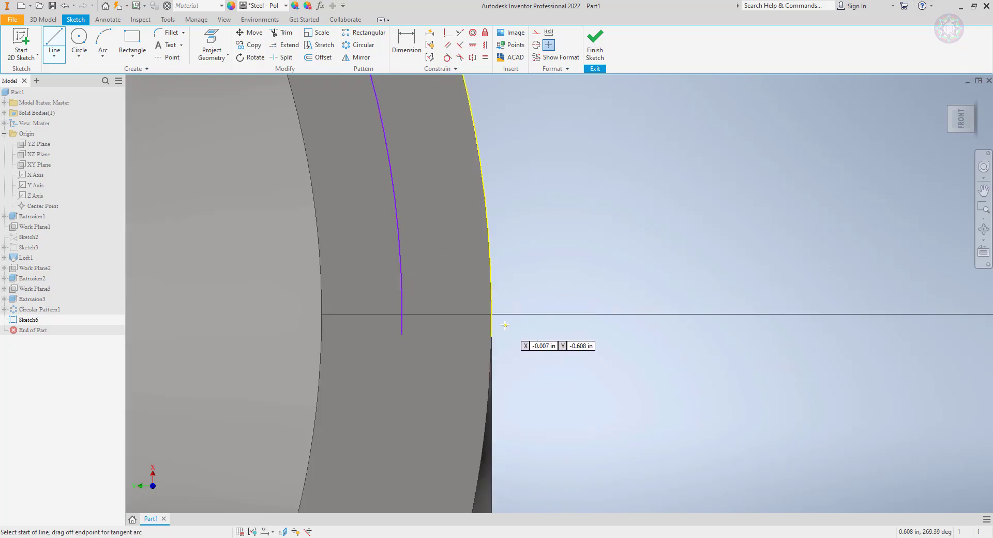
{"action": "scroll", "coordinate": [505, 325], "scroll_direction": "down", "scroll_amount": 2}
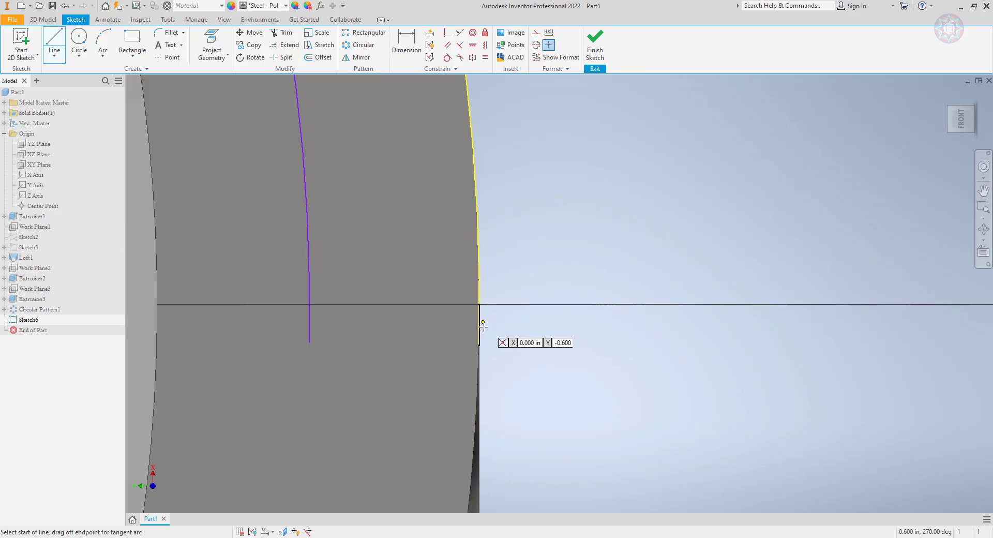
{"action": "left_click", "coordinate": [479, 304]}
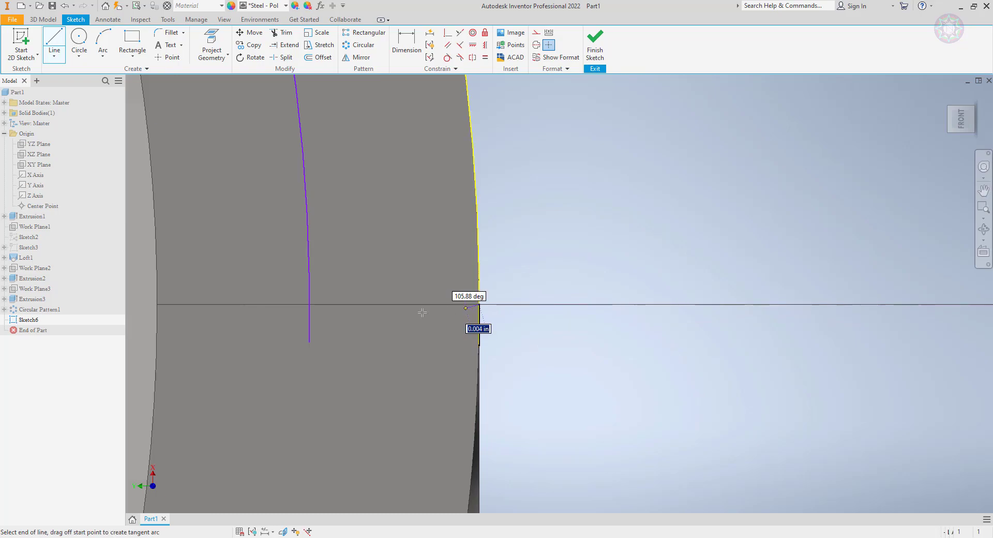
{"action": "left_click", "coordinate": [308, 304]}
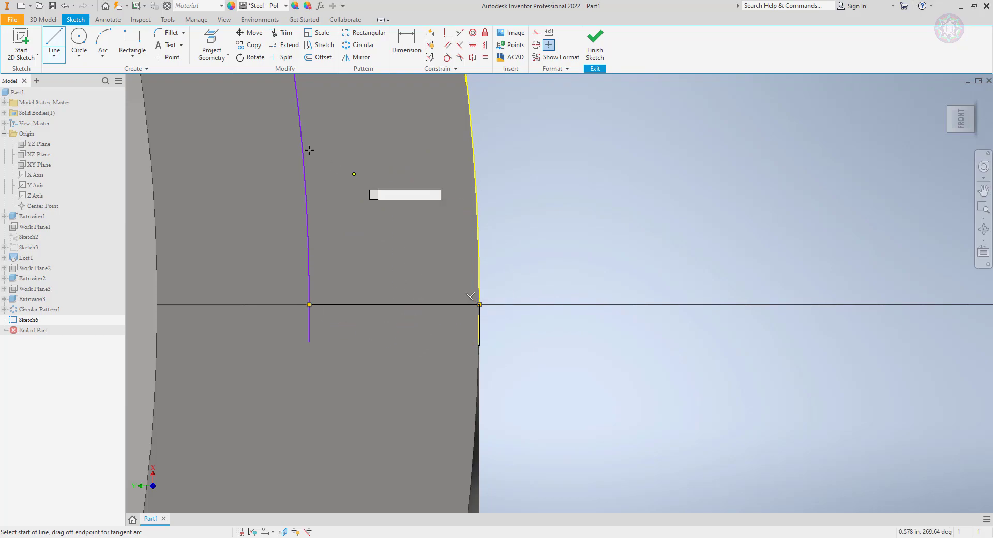
- Trim the offset arc's excess beyond both connecting lines, leaving a closed profile between them
{"action": "left_click", "coordinate": [282, 32]}
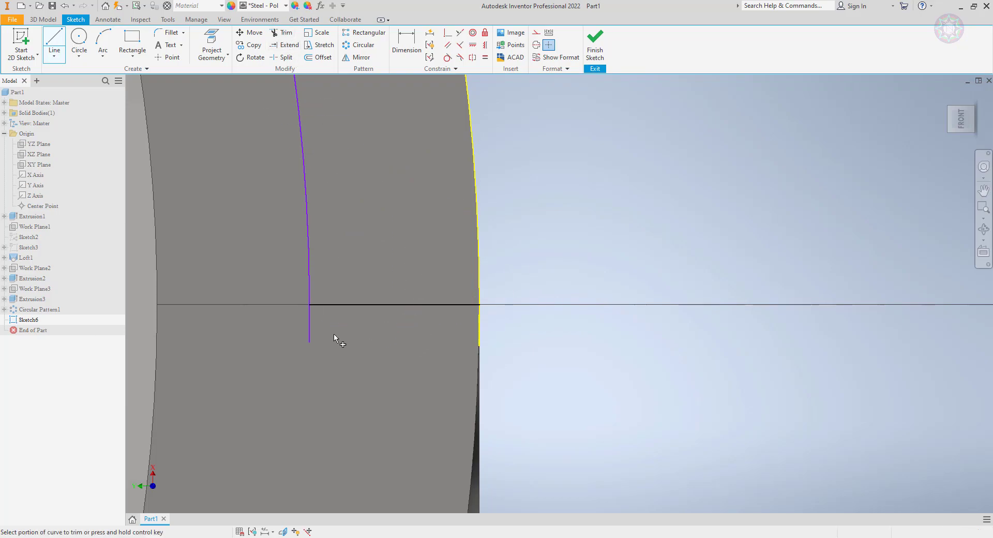
{"action": "left_click", "coordinate": [309, 325]}
{"action": "scroll", "coordinate": [378, 352], "scroll_direction": "down", "scroll_amount": 2}
{"action": "scroll", "coordinate": [269, 100], "scroll_direction": "down", "scroll_amount": 2}
{"action": "scroll", "coordinate": [270, 100], "scroll_direction": "up", "scroll_amount": 4}
{"action": "left_click", "coordinate": [323, 166]}
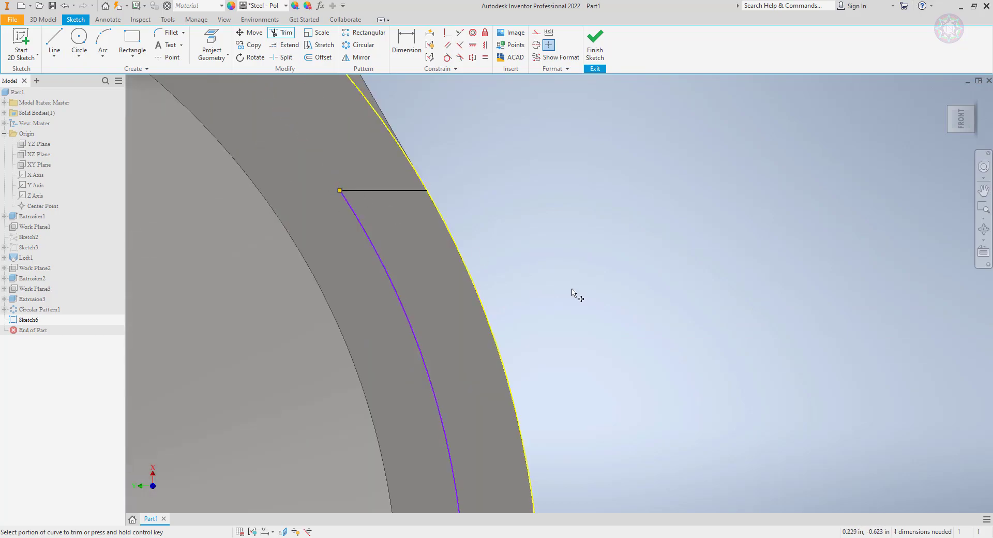
{"action": "scroll", "coordinate": [578, 290], "scroll_direction": "down", "scroll_amount": 3}
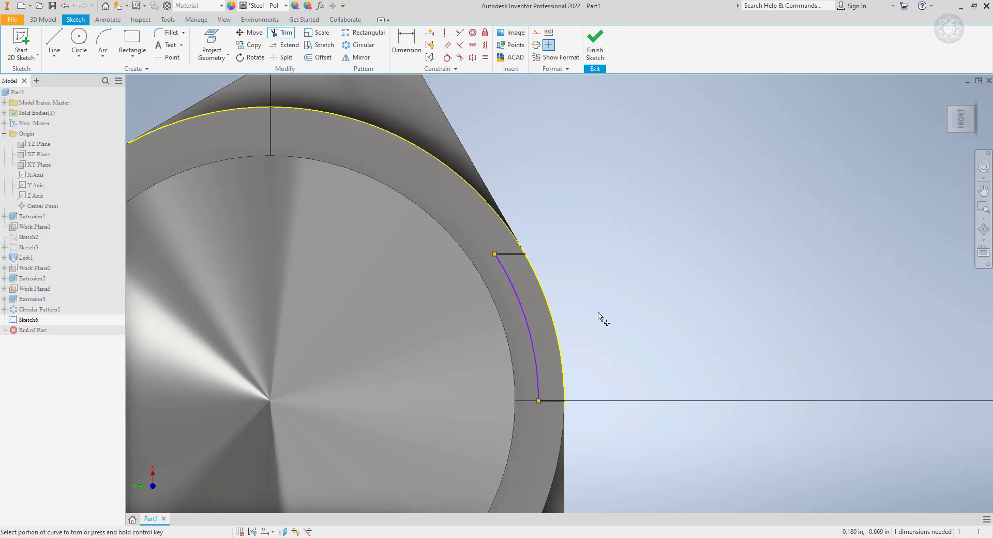
- Try a cut extrusion of the closed arc-shaped profile with its extent set To Next, and inspect the preview along the fins
{"action": "key", "text": "ctrl"}
{"action": "mouse_move", "coordinate": [601, 320]}
{"action": "middle_mouse_down", "text": "shift"}
{"action": "mouse_move", "coordinate": [588, 303]}
{"action": "mouse_move", "coordinate": [603, 306]}
{"action": "mouse_move", "coordinate": [588, 315]}
{"action": "mouse_move", "coordinate": [601, 312]}
{"action": "middle_mouse_up", "text": "shift"}
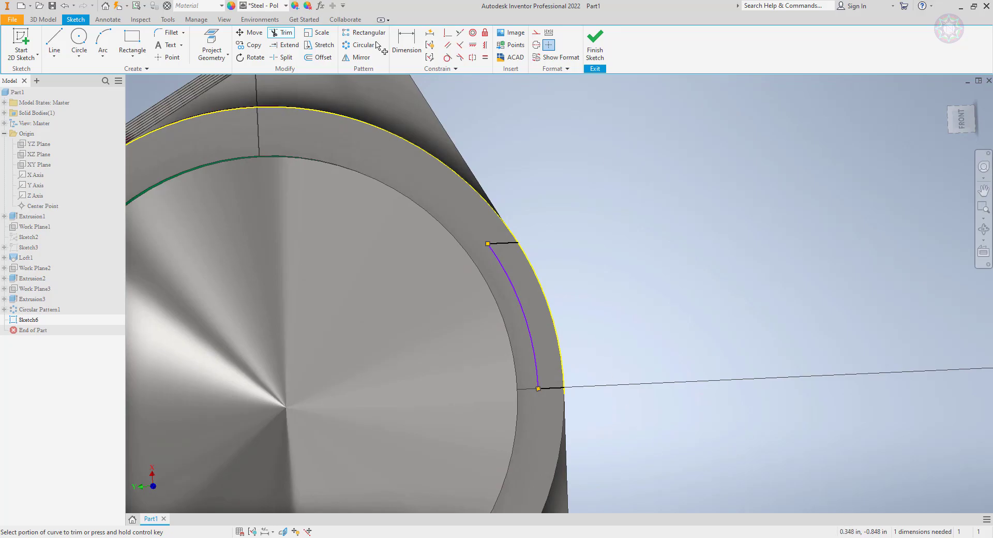
{"action": "left_click", "coordinate": [54, 20]}
{"action": "left_click", "coordinate": [54, 41]}
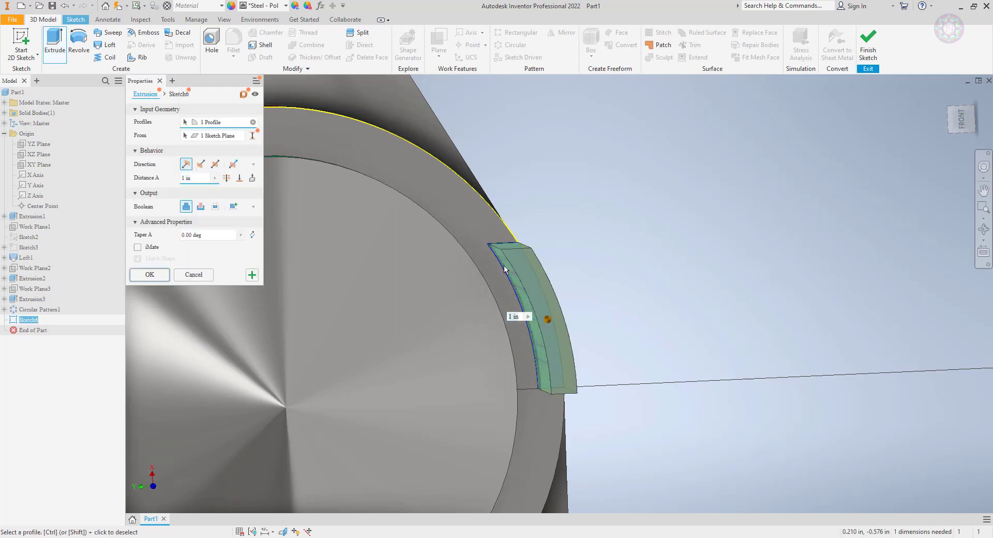
{"action": "left_click", "coordinate": [201, 207]}
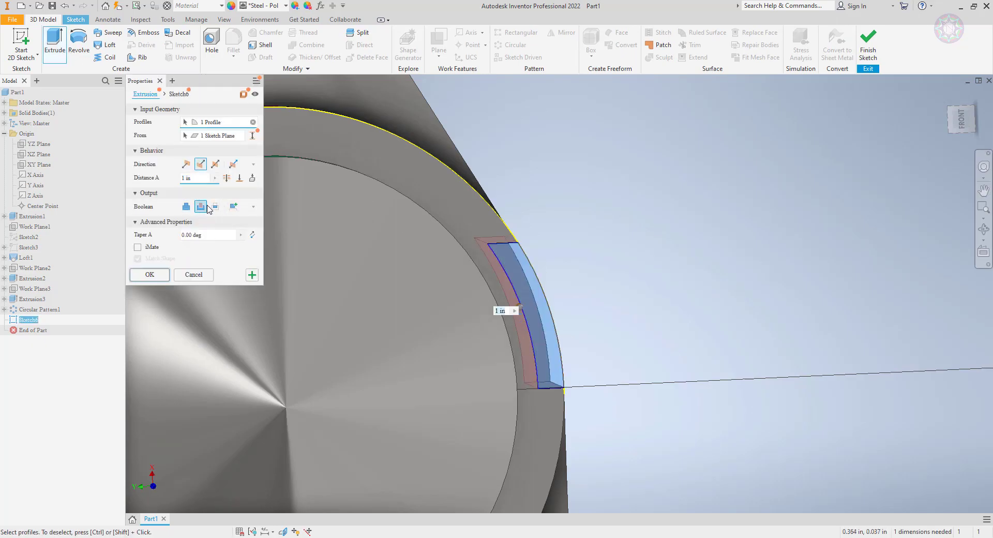
{"action": "left_click", "coordinate": [253, 178]}
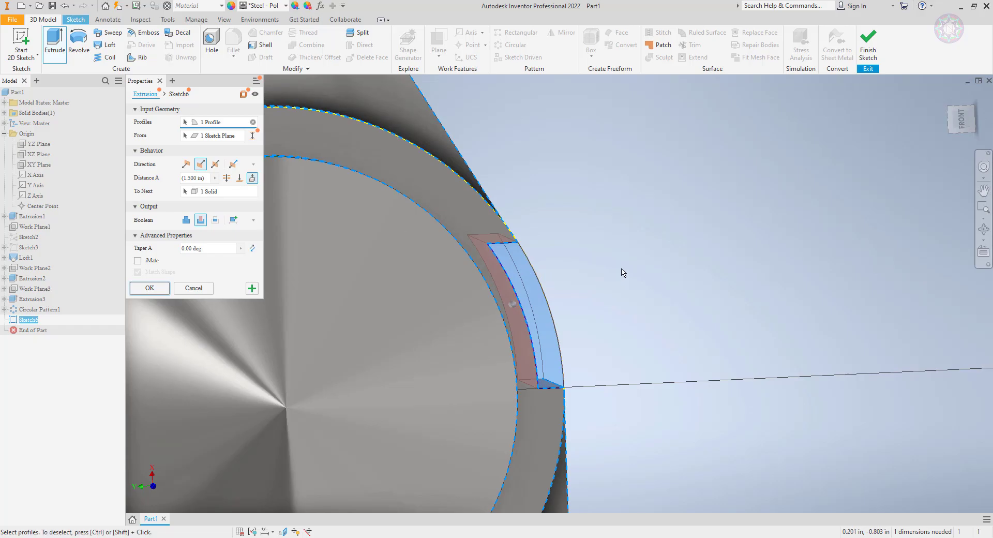
{"action": "middle_click_drag", "start_coordinate": [624, 269], "coordinate": [563, 250], "text": "shift"}
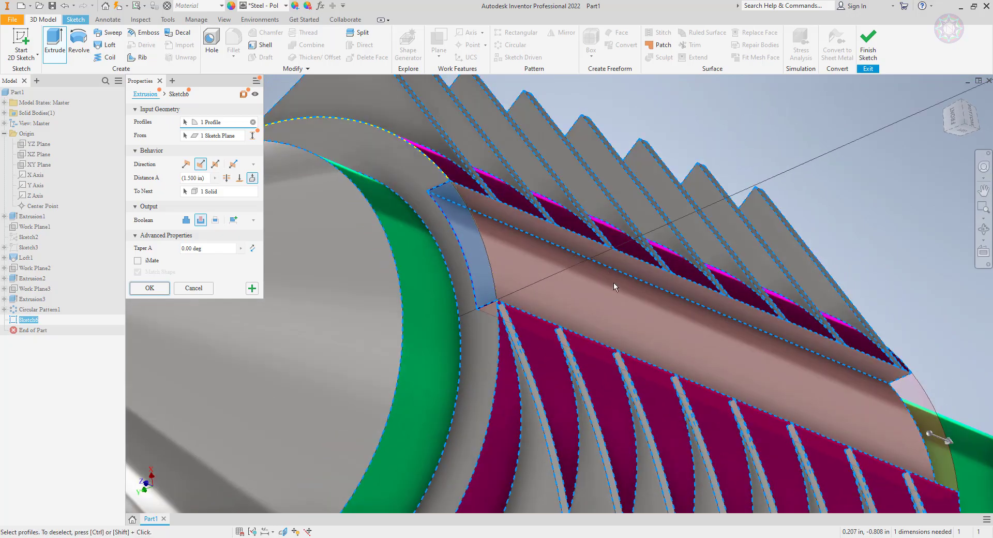
{"action": "middle_click_drag", "start_coordinate": [627, 288], "coordinate": [518, 266]}
{"action": "scroll", "coordinate": [518, 267], "scroll_direction": "down", "scroll_amount": 3}
{"action": "middle_click_drag", "start_coordinate": [569, 290], "coordinate": [708, 264], "text": "shift"}
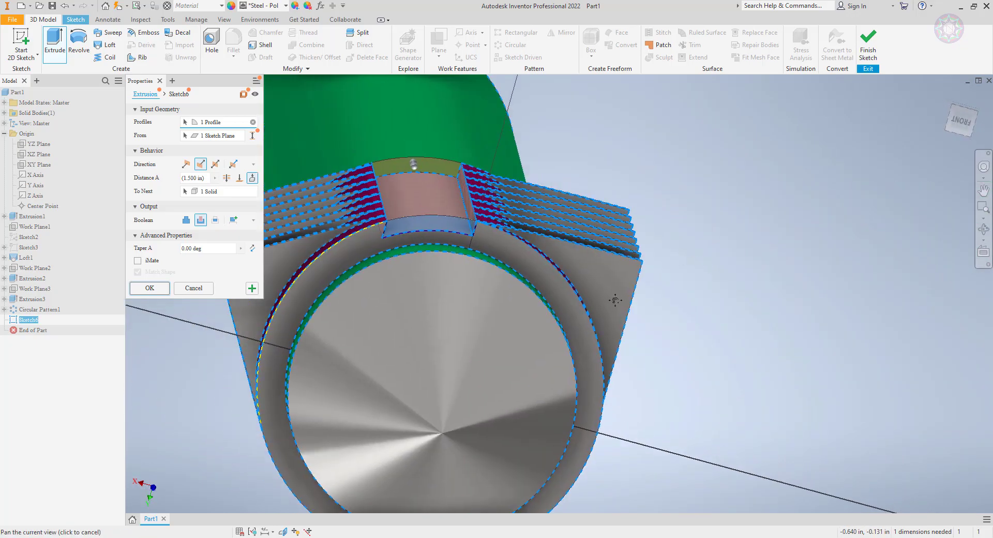
{"action": "scroll", "coordinate": [438, 253], "scroll_direction": "up", "scroll_amount": 3}
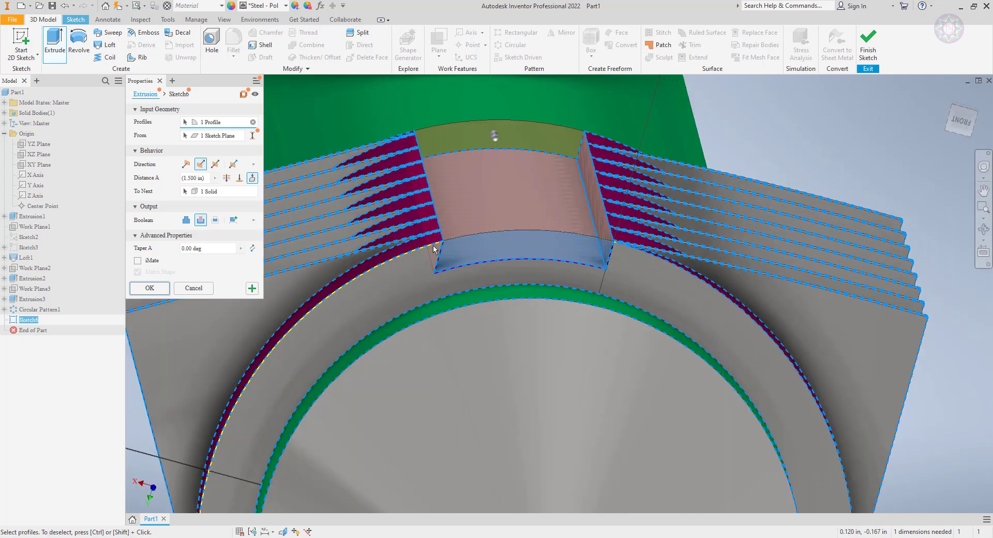
{"action": "left_click", "coordinate": [210, 290]}
{"action": "scroll", "coordinate": [461, 256], "scroll_direction": "up", "scroll_amount": 3}
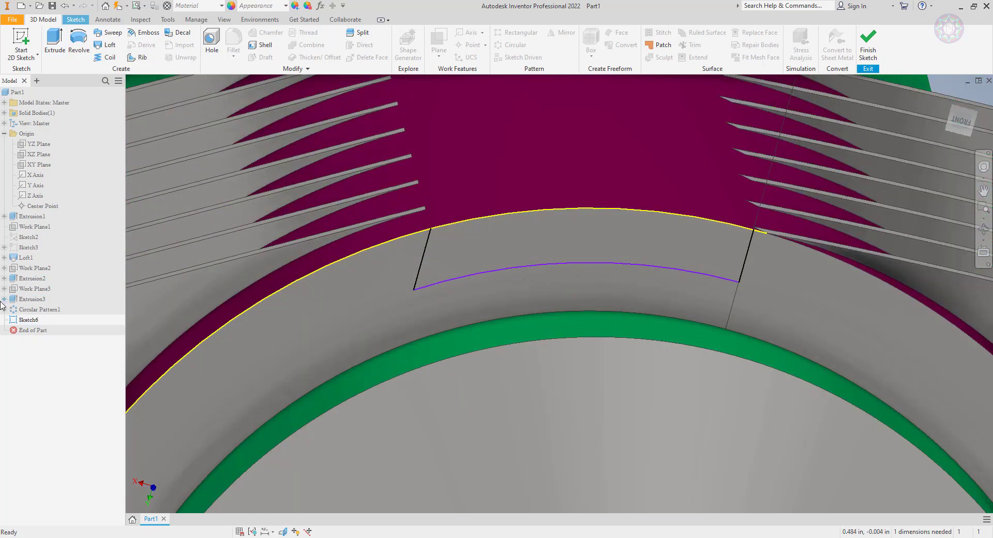
{"action": "left_click", "coordinate": [29, 319]}
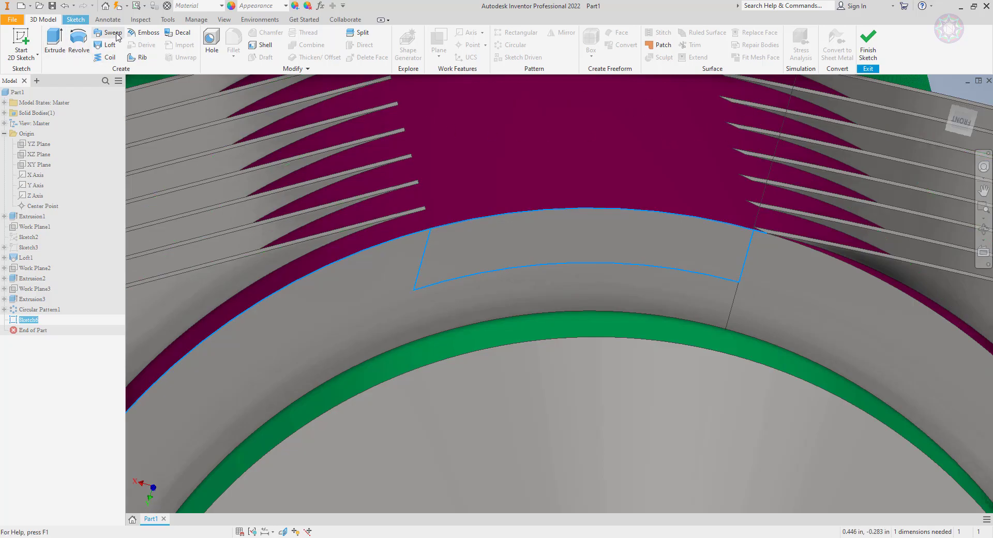
{"action": "left_click", "coordinate": [78, 19]}
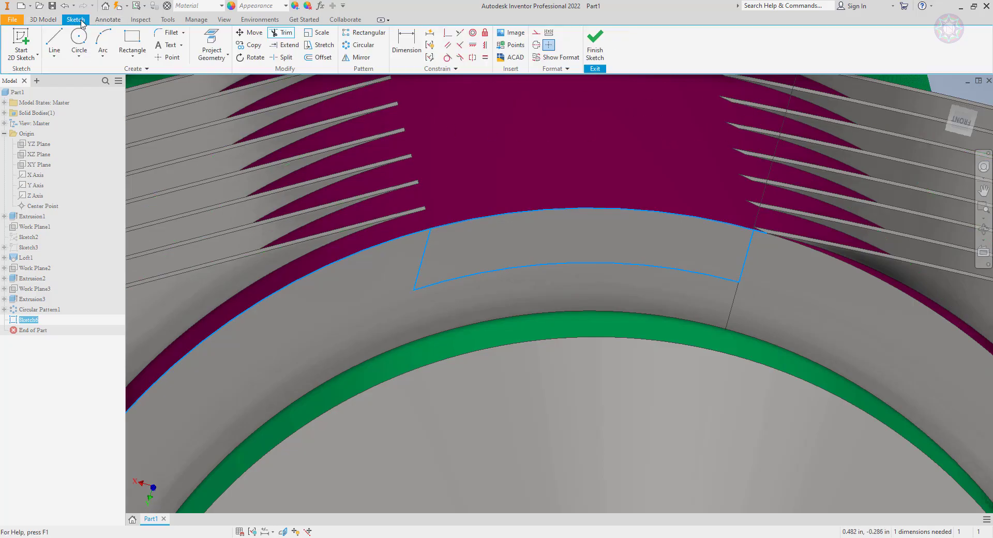
{"action": "left_click", "coordinate": [54, 45]}
{"action": "left_click", "coordinate": [431, 229]}
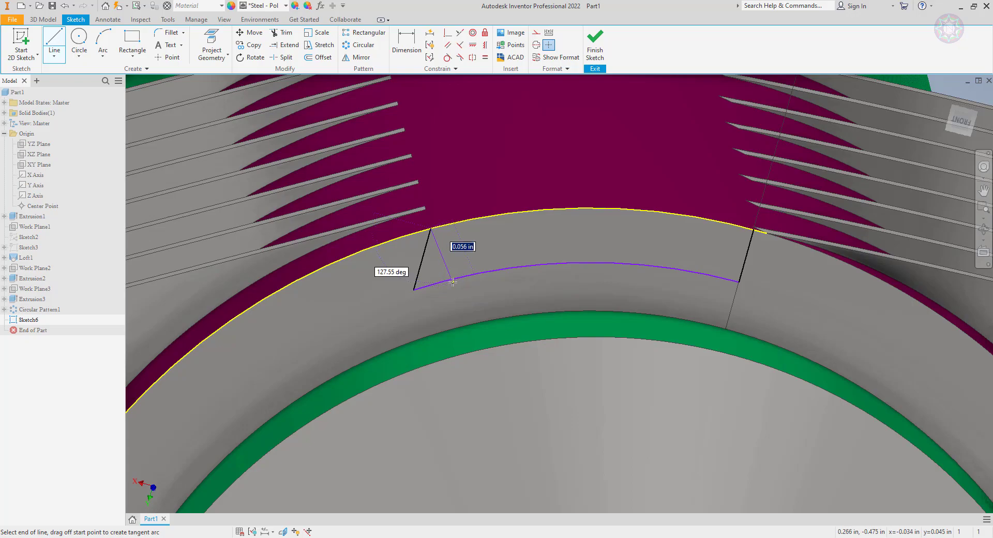
{"action": "key", "text": "Escape"}
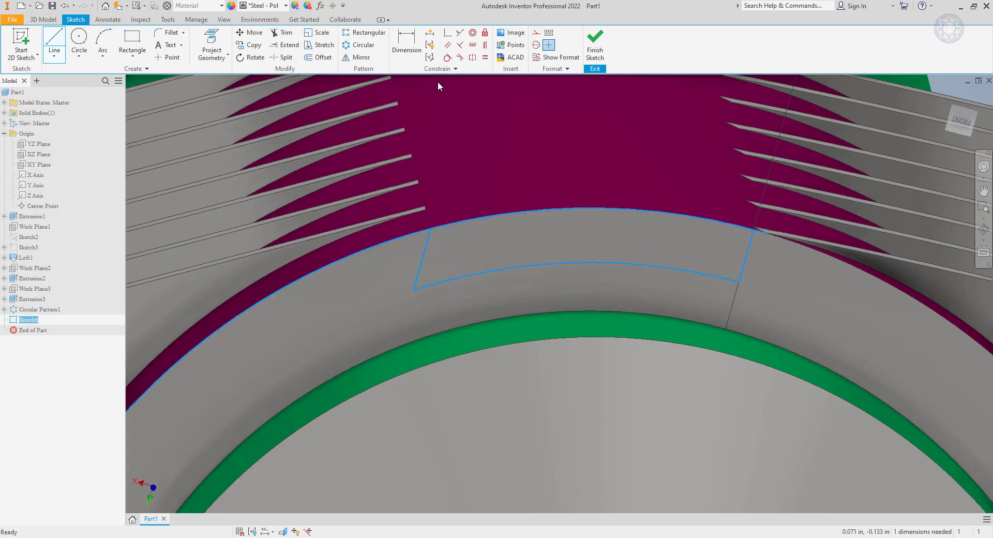
{"action": "left_click", "coordinate": [407, 42]}
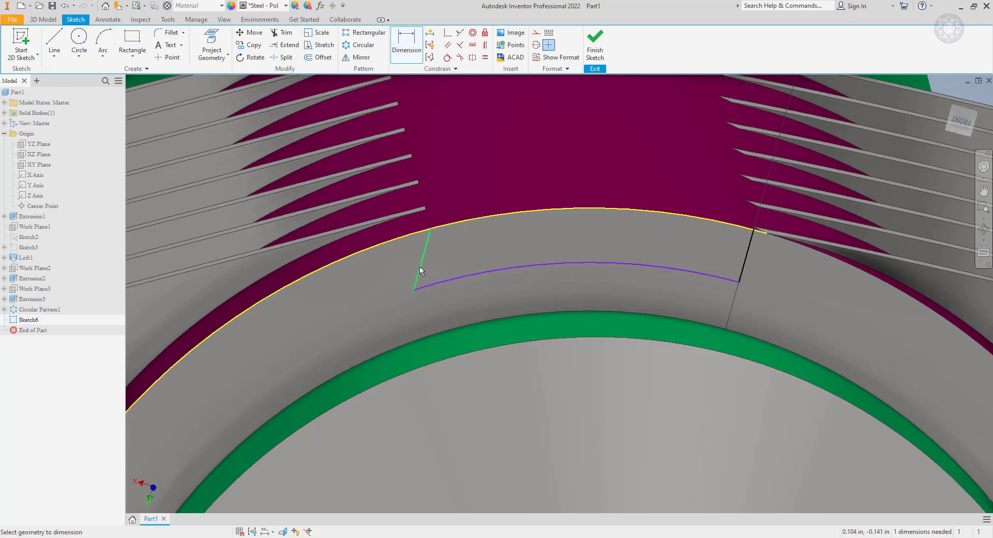
{"action": "left_click", "coordinate": [431, 284]}
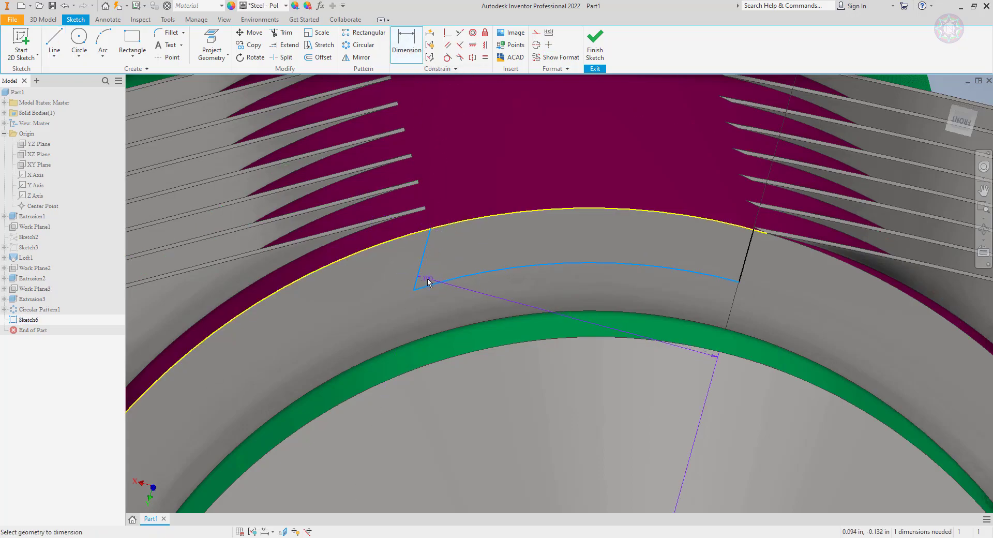
{"action": "key", "text": "Escape"}
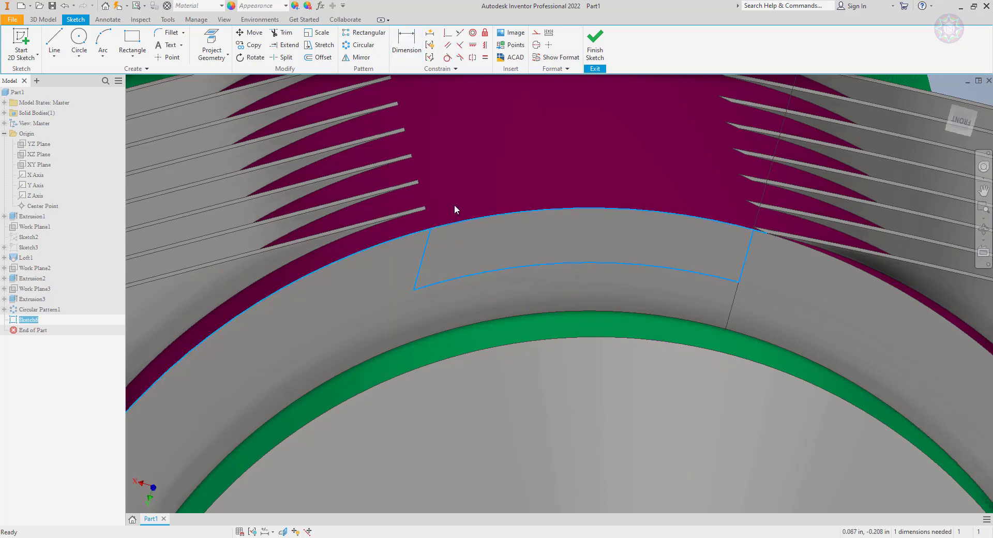
- Try to draw a line at 90 degrees from the profile's corner on the outer arc down to the offset arc
{"action": "left_click", "coordinate": [55, 41]}
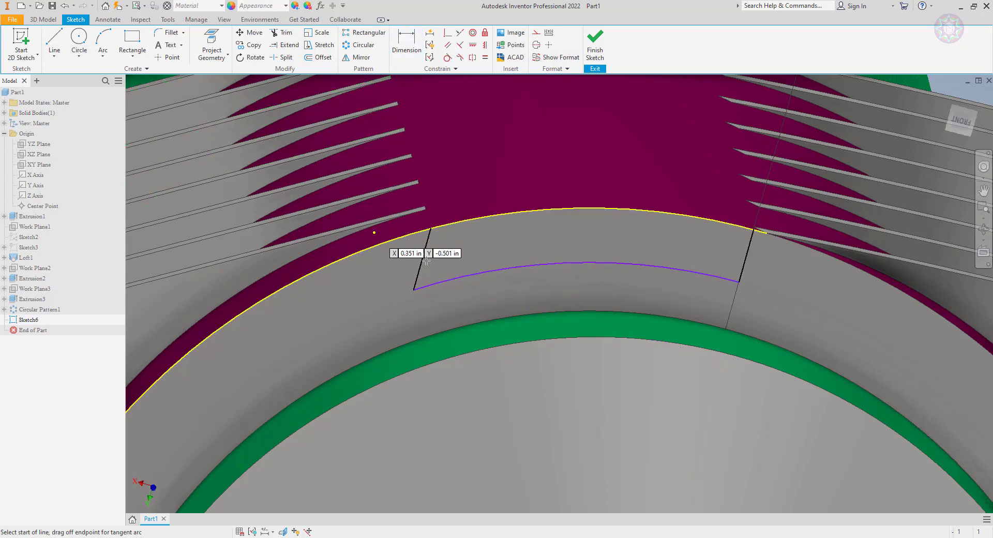
{"action": "left_click", "coordinate": [431, 228]}
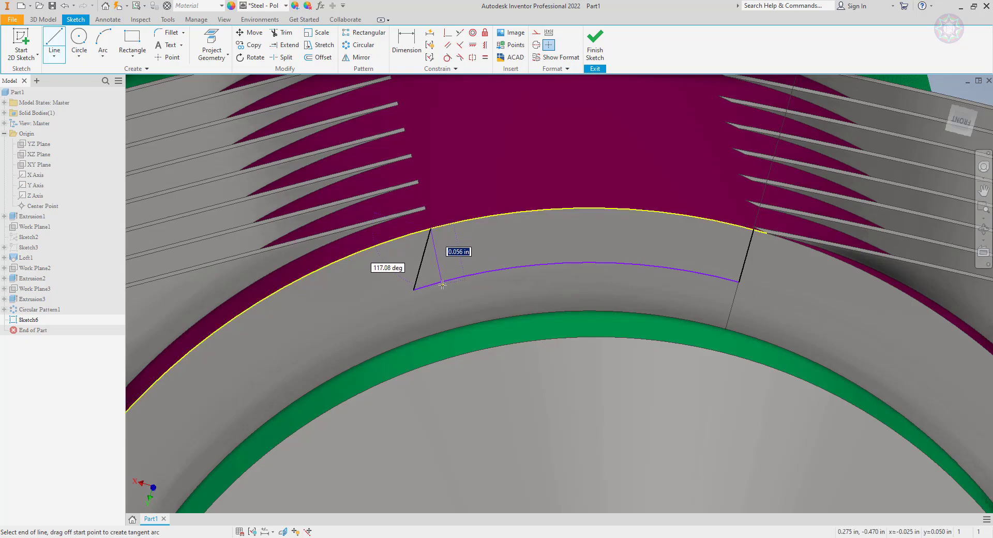
{"action": "key", "text": "Tab"}
{"action": "type", "text": "90"}
{"action": "key", "text": "Tab"}
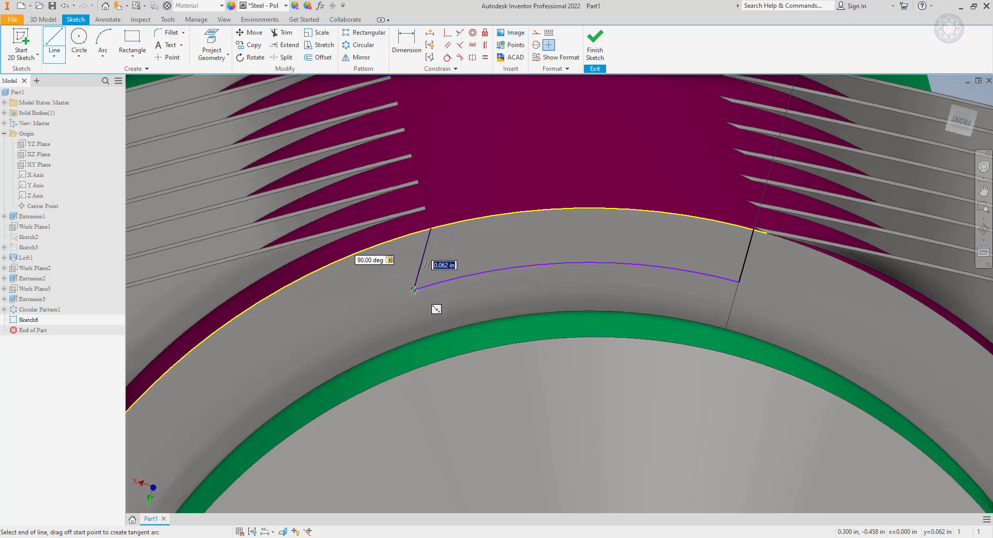
{"action": "key", "text": "Tab"}
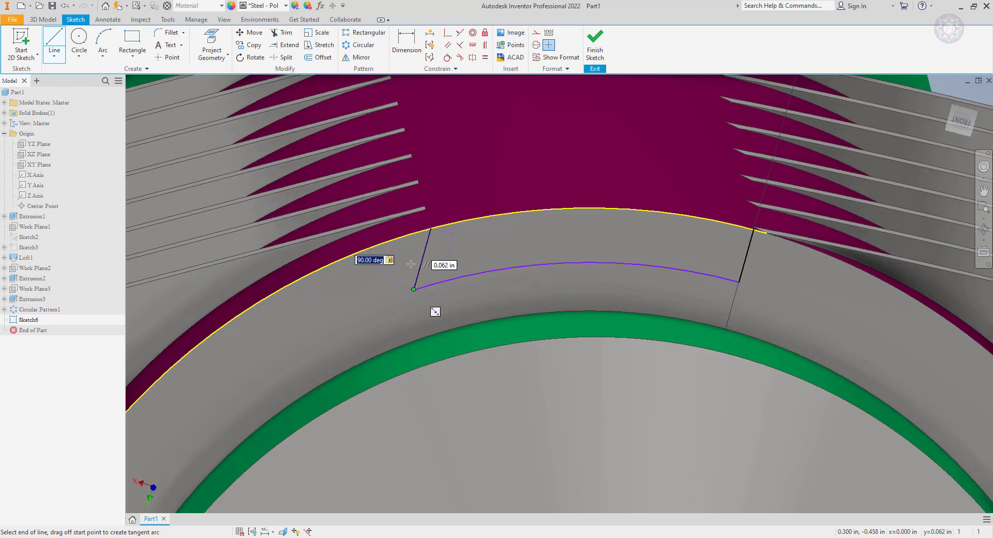
{"action": "key", "text": "Tab"}
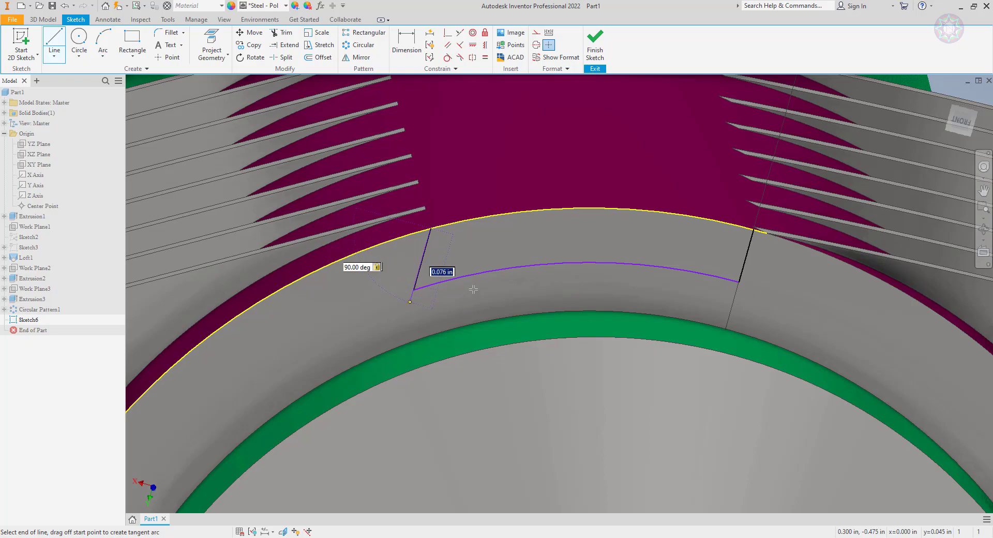
{"action": "key", "text": "Return"}
{"action": "key", "text": "Escape"}
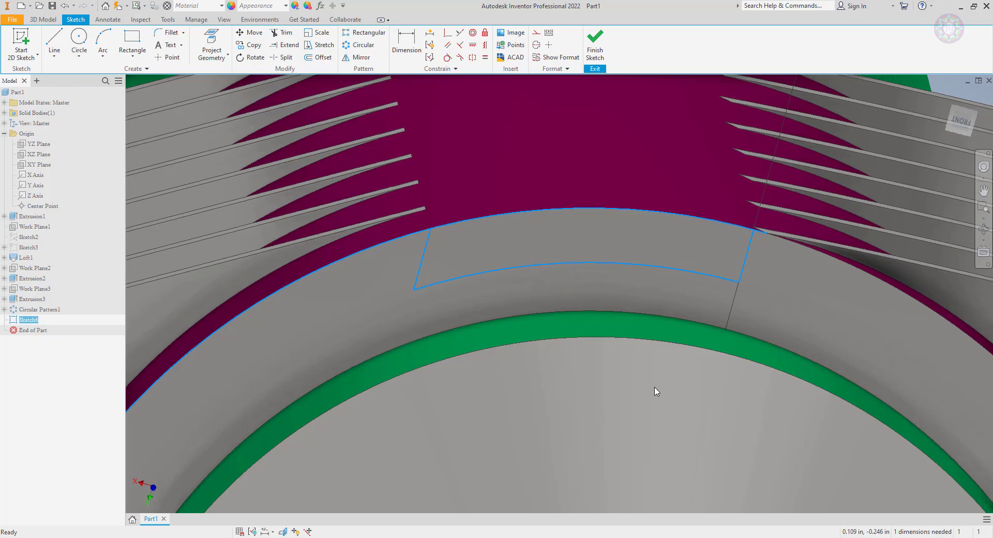
- Draw a line from the middle of the offset arc outward past the collar edge, about 0.130 in long, and make it construction geometry
{"action": "scroll", "coordinate": [657, 392], "scroll_direction": "up", "scroll_amount": 10}
{"action": "scroll", "coordinate": [659, 373], "scroll_direction": "down", "scroll_amount": 8}
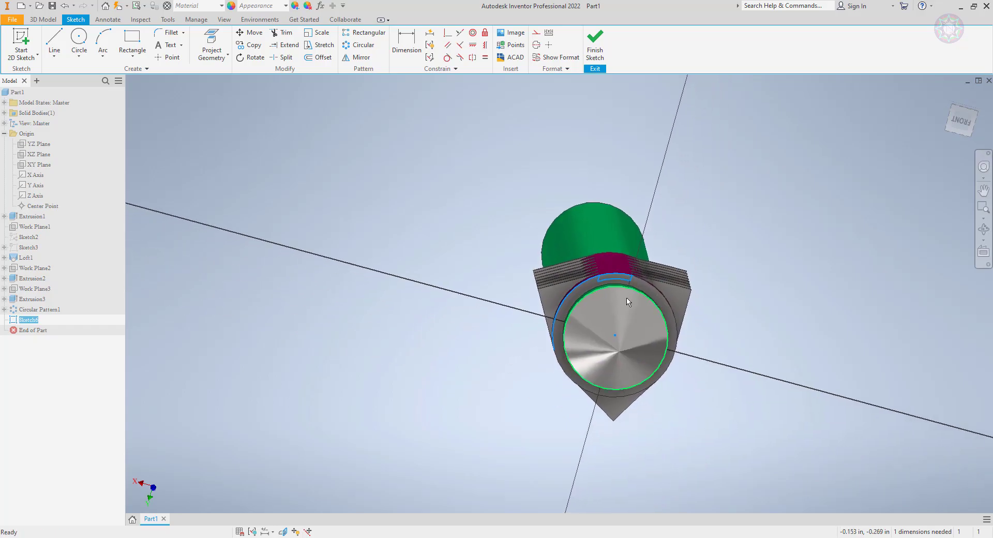
{"action": "scroll", "coordinate": [619, 246], "scroll_direction": "down", "scroll_amount": 3}
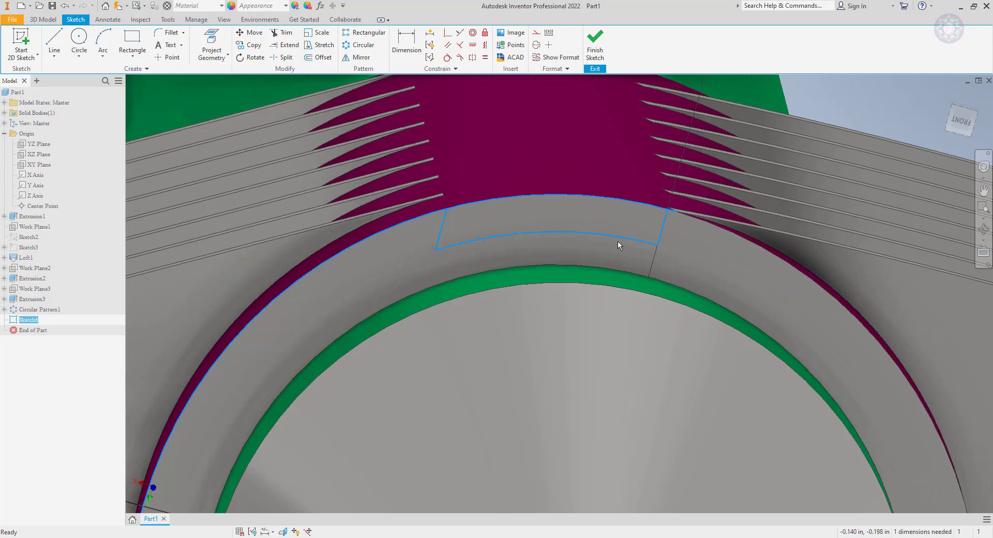
{"action": "left_click", "coordinate": [53, 40]}
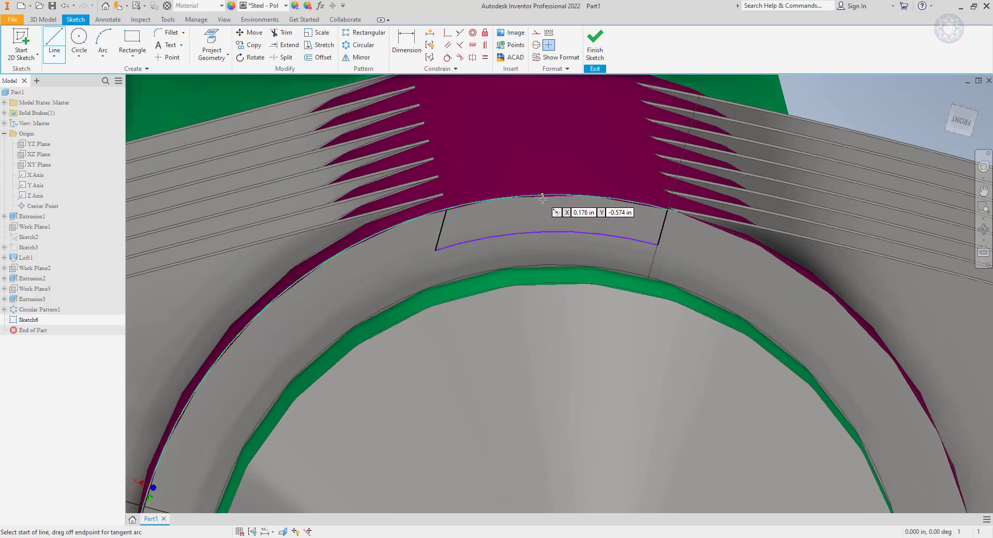
{"action": "left_click", "coordinate": [546, 229]}
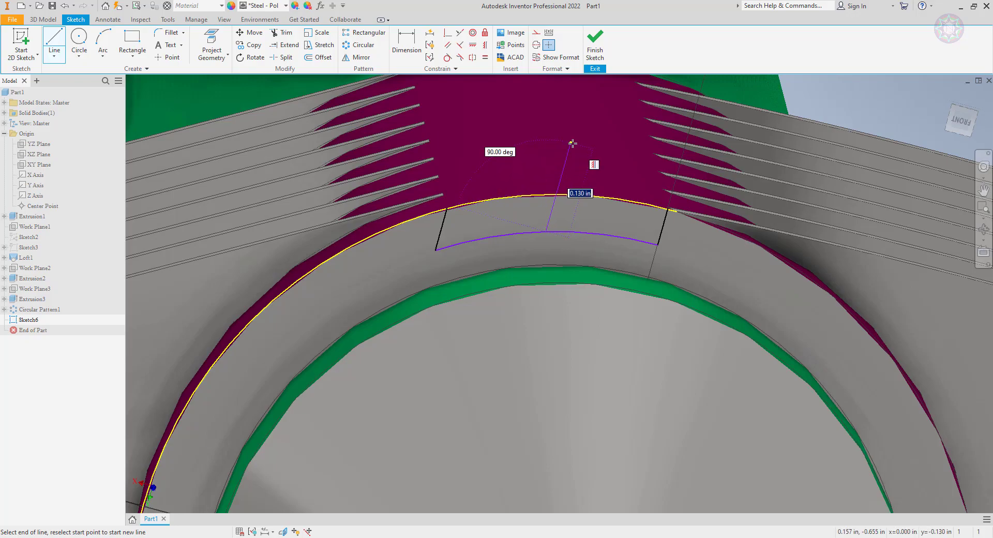
{"action": "left_click", "coordinate": [573, 143]}
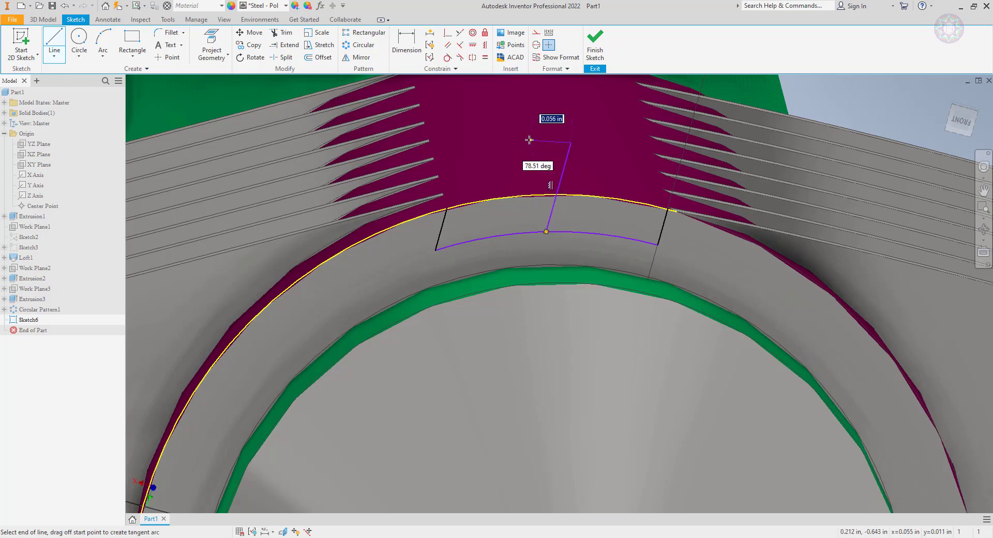
{"action": "right_click", "coordinate": [531, 140]}
{"action": "left_click", "coordinate": [562, 143]}
{"action": "left_click", "coordinate": [568, 157]}
{"action": "left_click", "coordinate": [536, 32]}
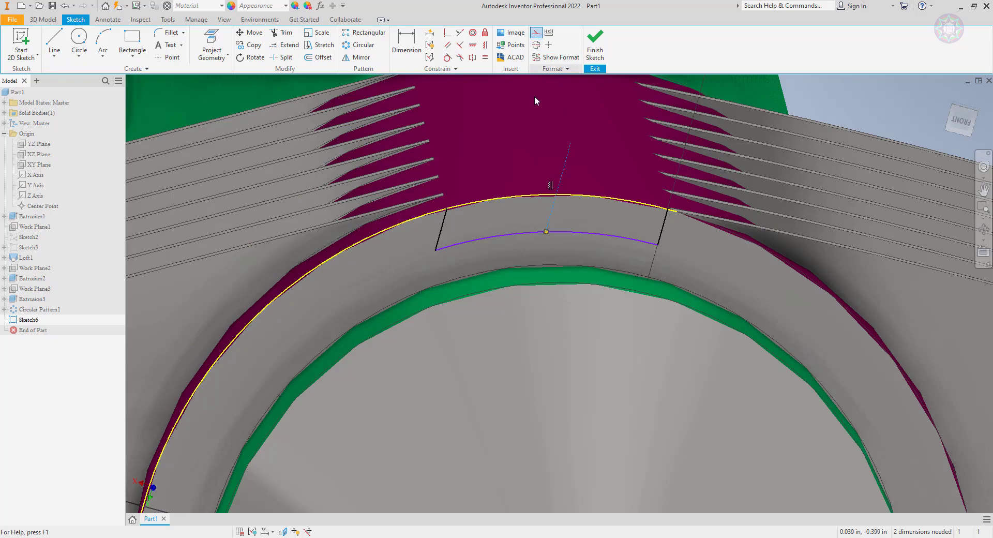
- Try to mirror the profile's short connecting line nearest the fin tips across the construction line, and delete the mirrored copy and construction line
{"action": "left_click", "coordinate": [360, 58]}
{"action": "left_click", "coordinate": [661, 228]}
{"action": "left_click", "coordinate": [209, 105]}
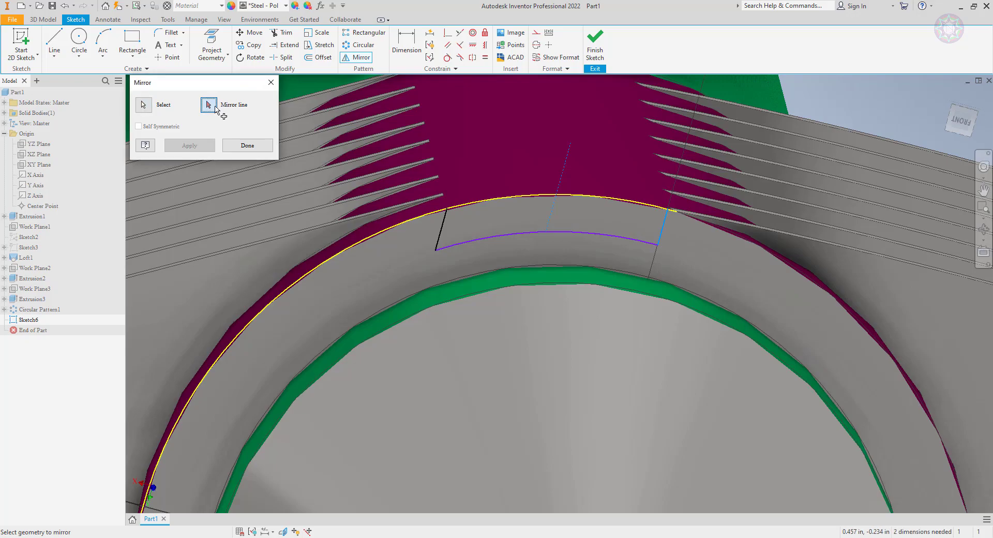
{"action": "left_click", "coordinate": [565, 167]}
{"action": "left_click", "coordinate": [204, 147]}
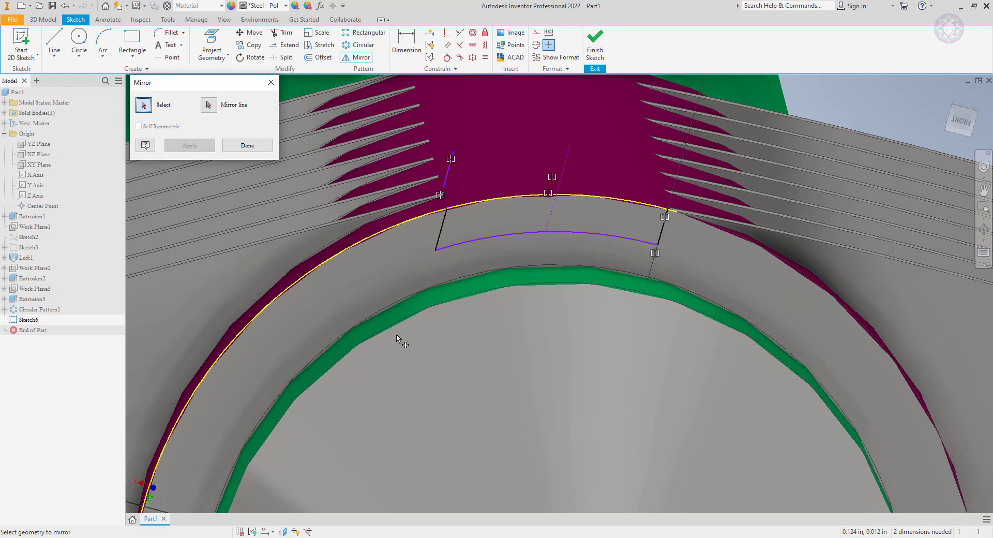
{"action": "left_click", "coordinate": [261, 147]}
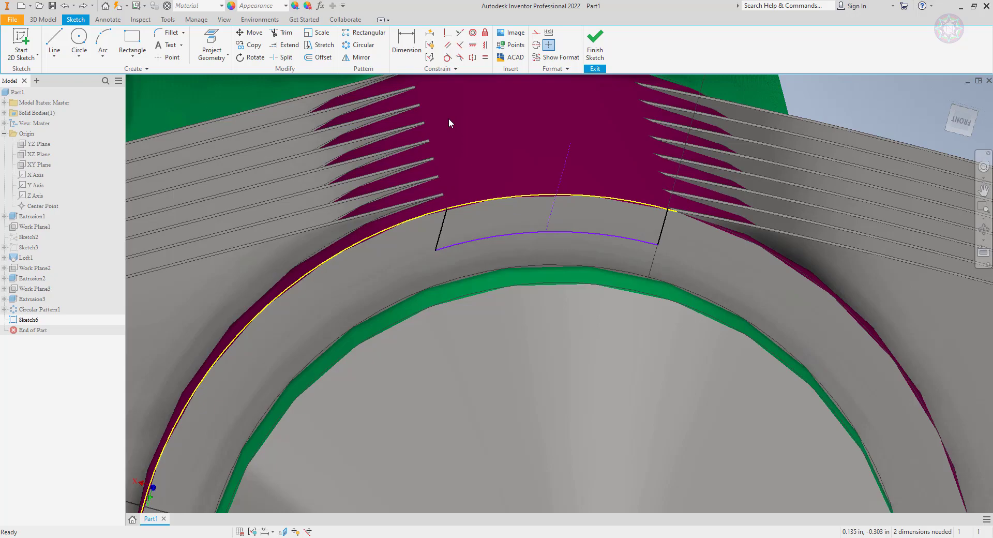
{"action": "key", "text": "Delete"}
- Facing the sketch plane squarely, draw a radial line from the center point to the slanted connecting corner on the collar's outer arc
{"action": "left_click", "coordinate": [959, 121]}
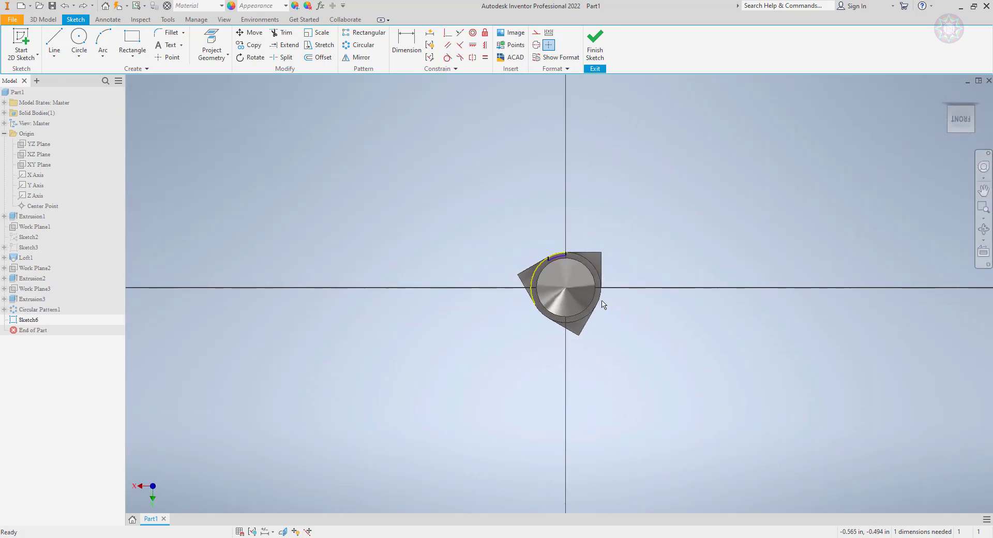
{"action": "scroll", "coordinate": [558, 265], "scroll_direction": "up", "scroll_amount": 6}
{"action": "scroll", "coordinate": [553, 290], "scroll_direction": "down", "scroll_amount": 6}
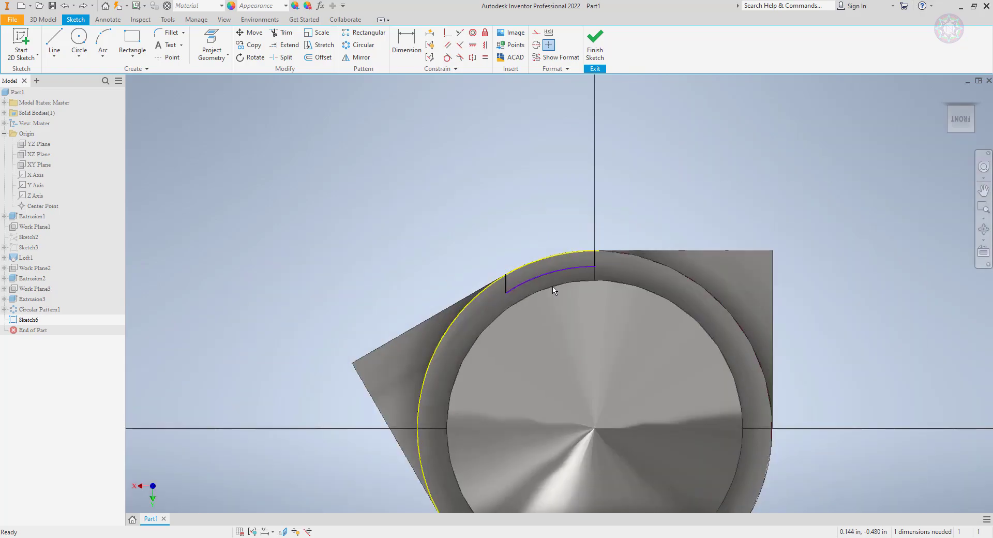
{"action": "scroll", "coordinate": [507, 257], "scroll_direction": "up", "scroll_amount": 5}
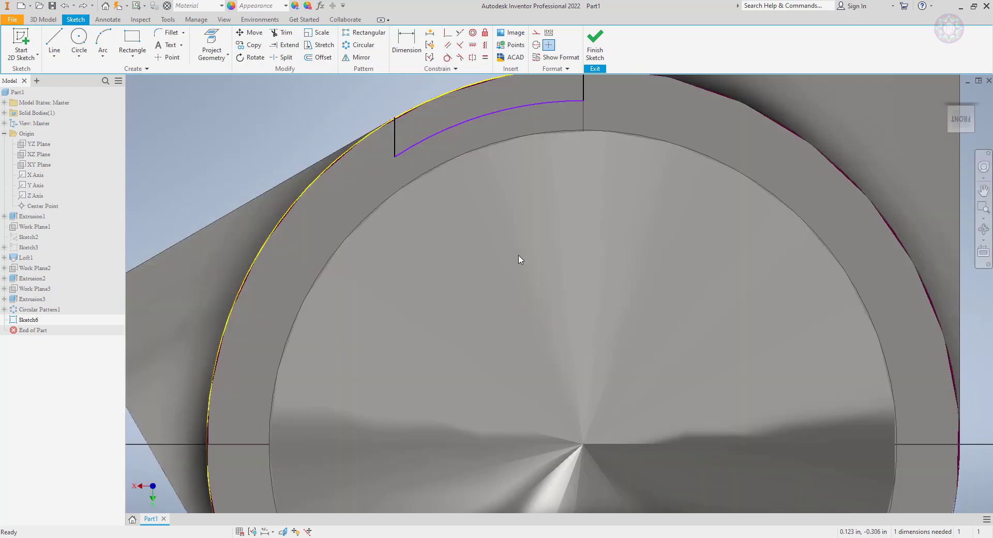
{"action": "scroll", "coordinate": [526, 339], "scroll_direction": "down", "scroll_amount": 2}
{"action": "middle_click_drag", "start_coordinate": [535, 357], "coordinate": [483, 294]}
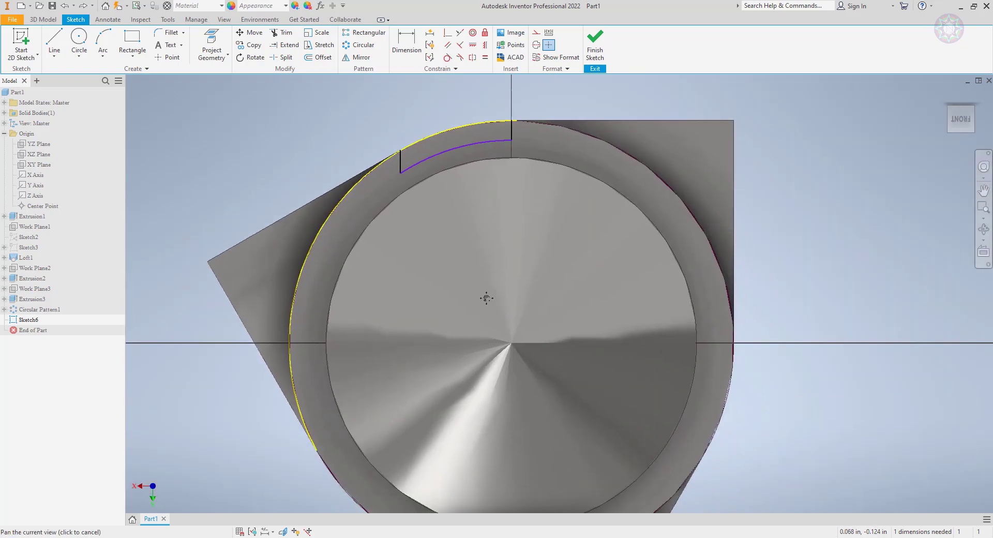
{"action": "key", "text": "l"}
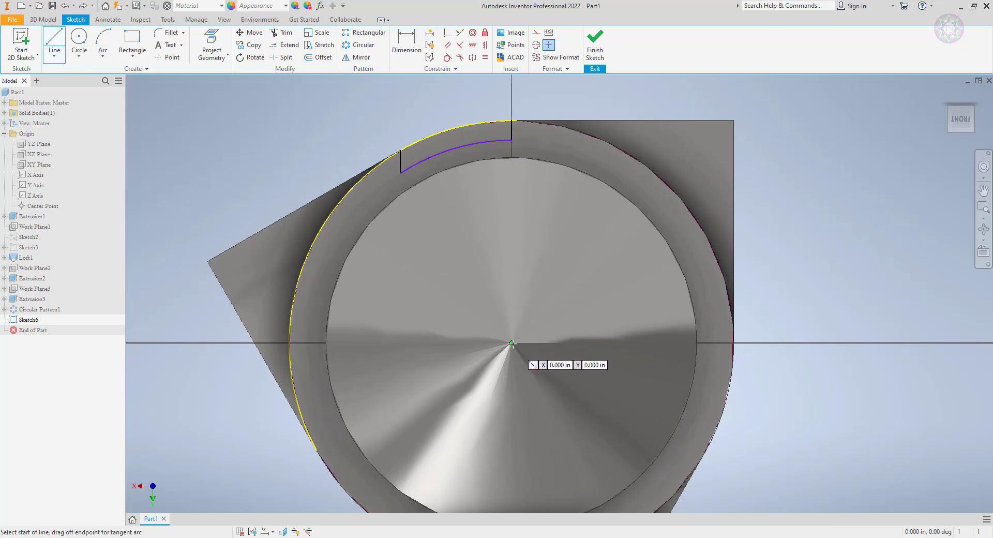
{"action": "left_click", "coordinate": [512, 344]}
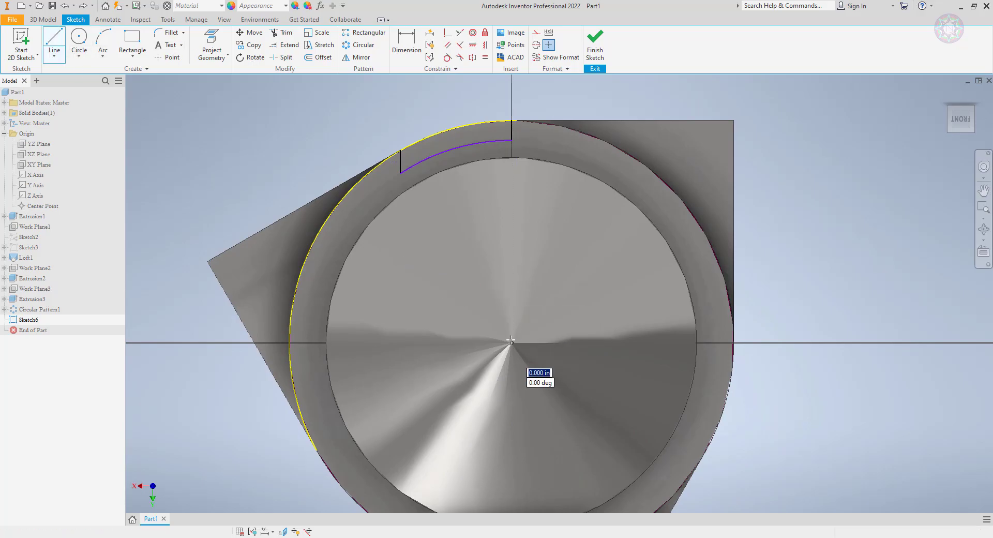
{"action": "double_click", "coordinate": [402, 151]}
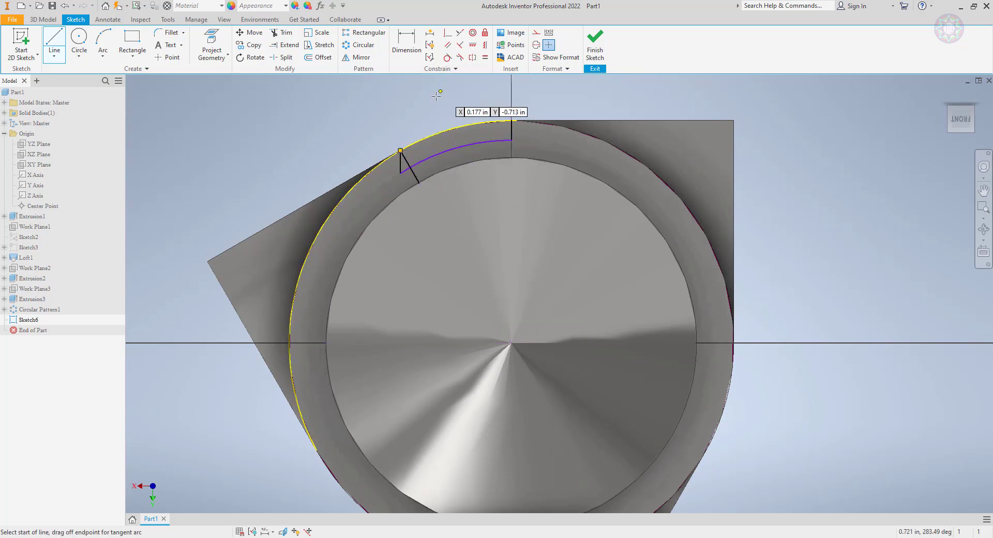
{"action": "key", "text": "Escape"}
- Try dimensioning the radial line's angle to the profile's vertical edge with the line as construction geometry, and restore its normal format
{"action": "left_click", "coordinate": [408, 164]}
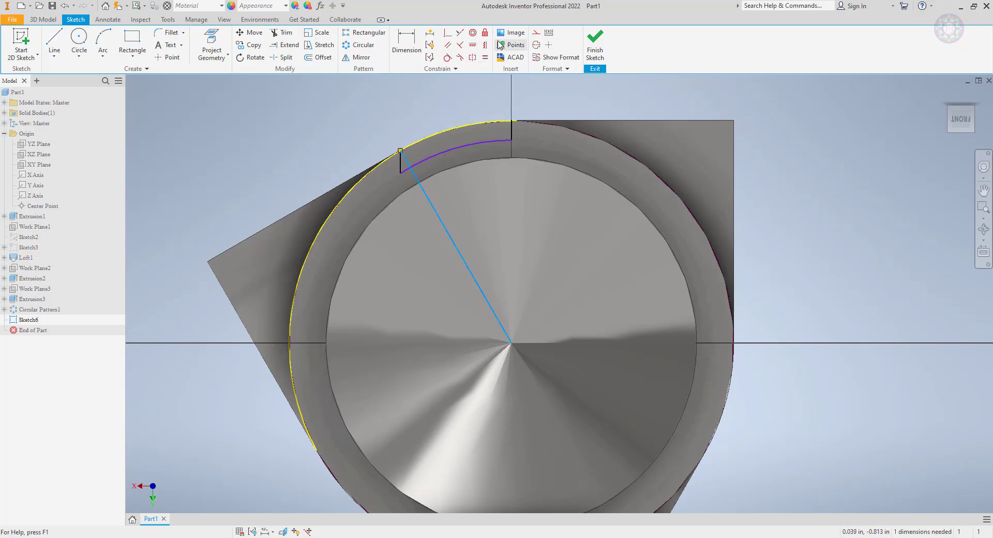
{"action": "left_click", "coordinate": [535, 33]}
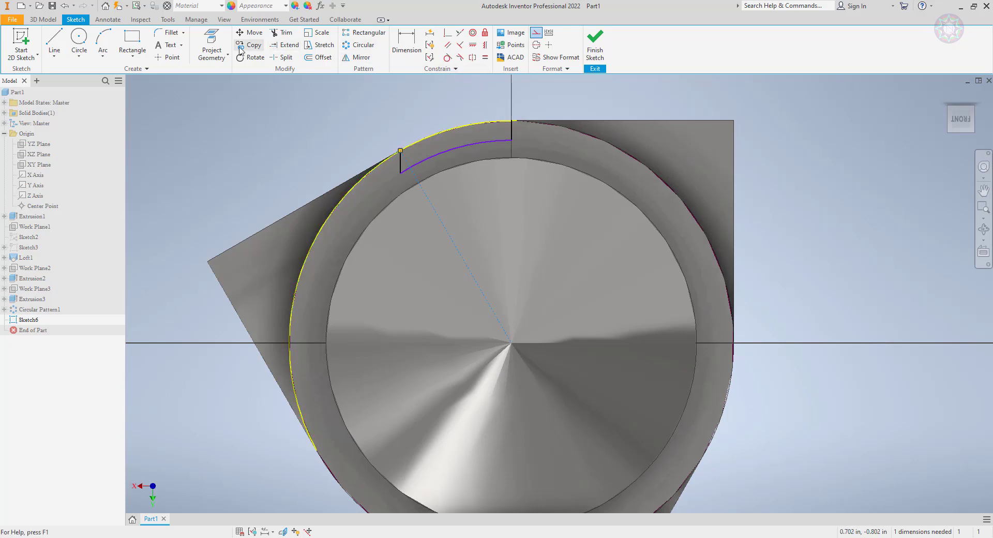
{"action": "left_click", "coordinate": [406, 43]}
{"action": "left_click", "coordinate": [512, 151]}
{"action": "left_click", "coordinate": [512, 147]}
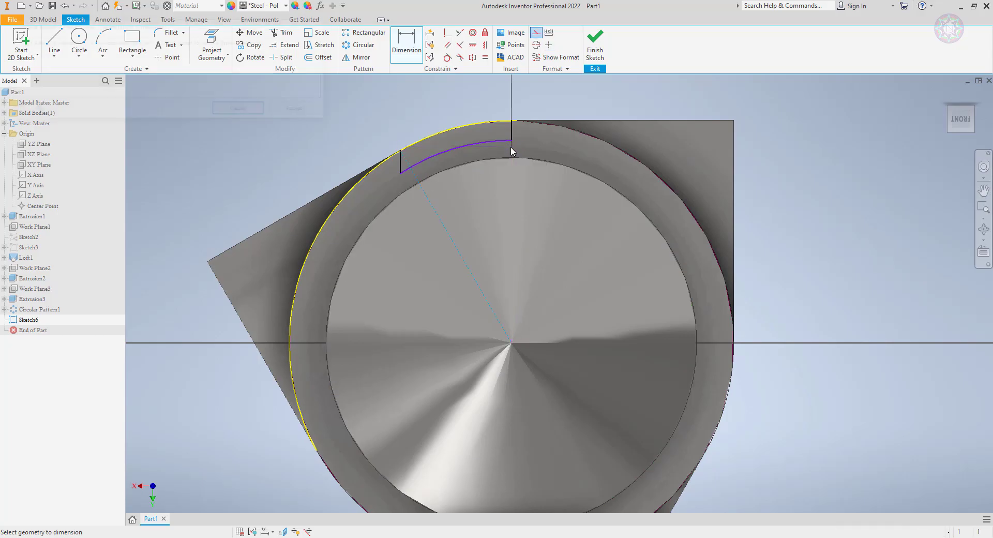
{"action": "left_click", "coordinate": [255, 112]}
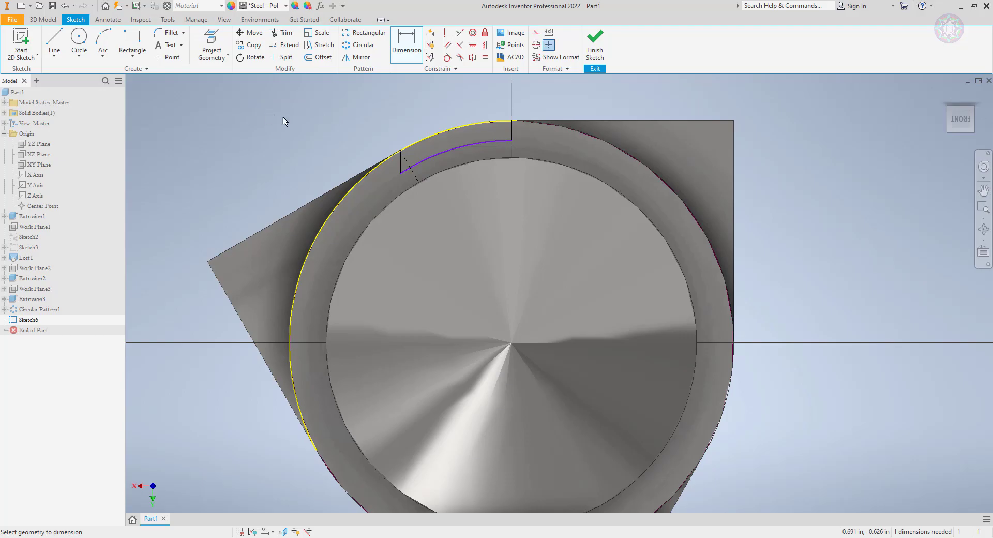
{"action": "left_click", "coordinate": [407, 162]}
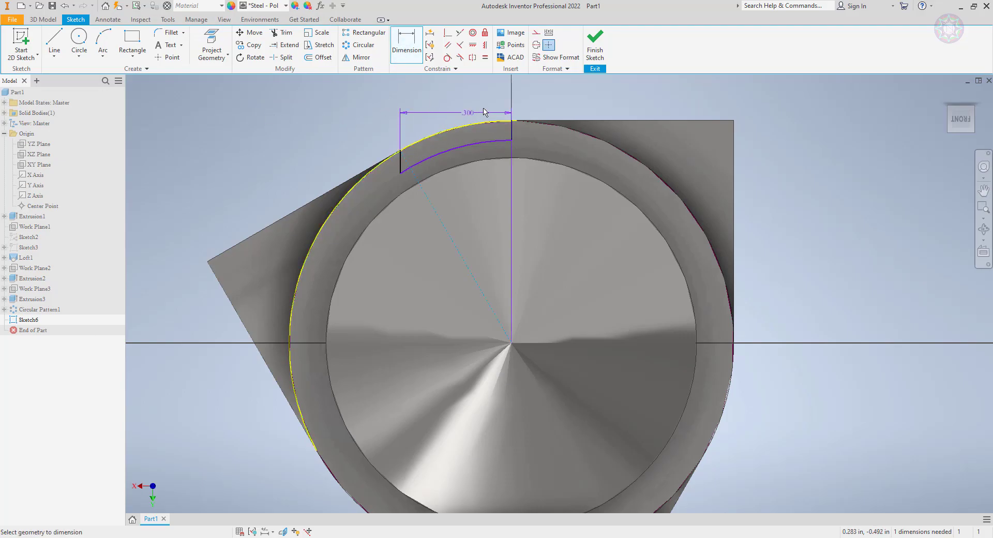
{"action": "left_click", "coordinate": [512, 132]}
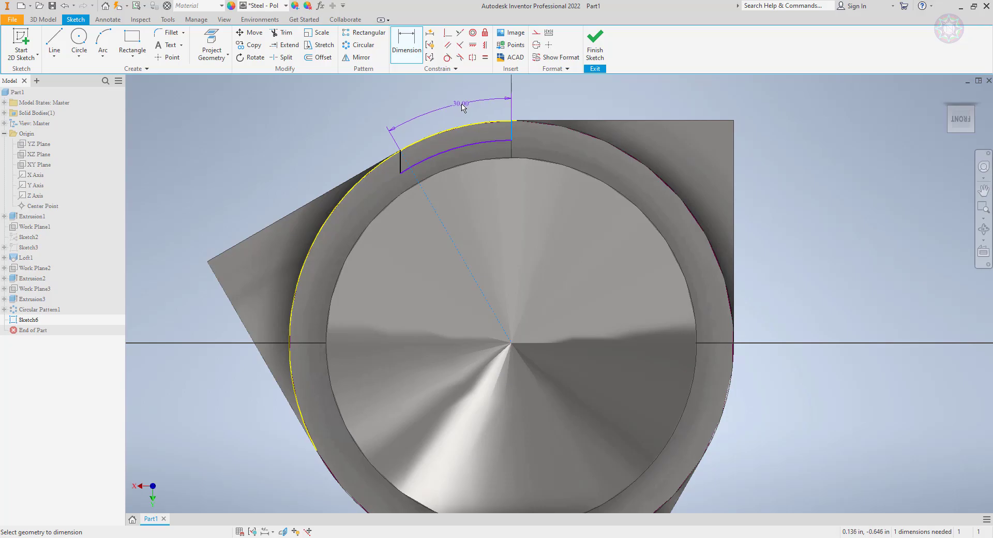
{"action": "key", "text": "Escape"}
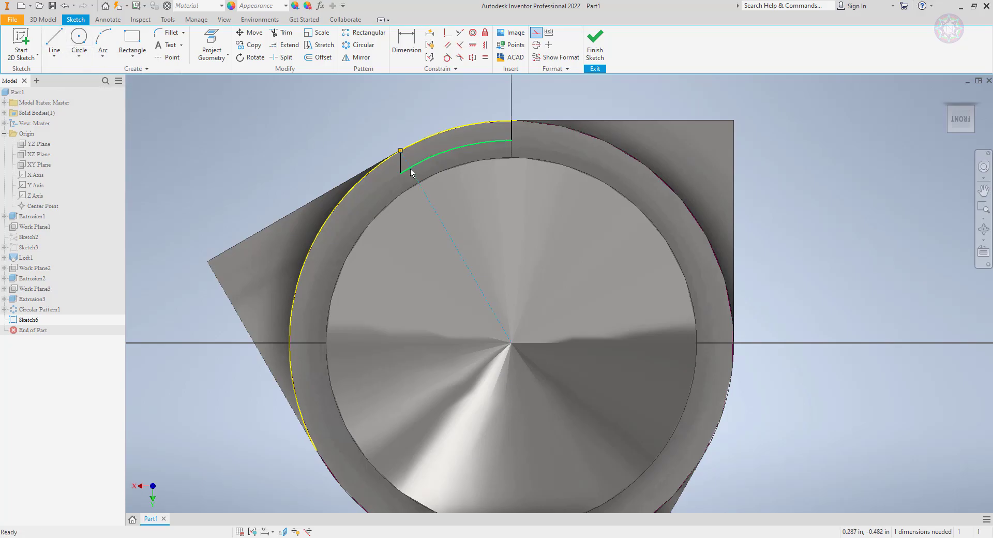
{"action": "left_click", "coordinate": [537, 34]}
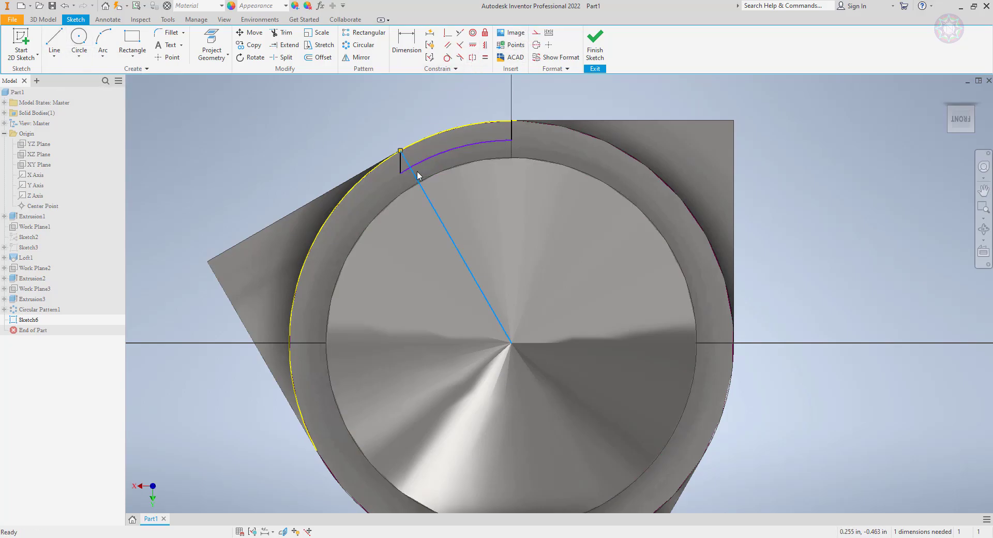
- Trim away the old vertical connecting line, the offset arc's excess and the inner part of the radial line, keeping the radial edge
{"action": "scroll", "coordinate": [417, 171], "scroll_direction": "up", "scroll_amount": 5}
{"action": "left_click", "coordinate": [282, 33]}
{"action": "left_click", "coordinate": [439, 238]}
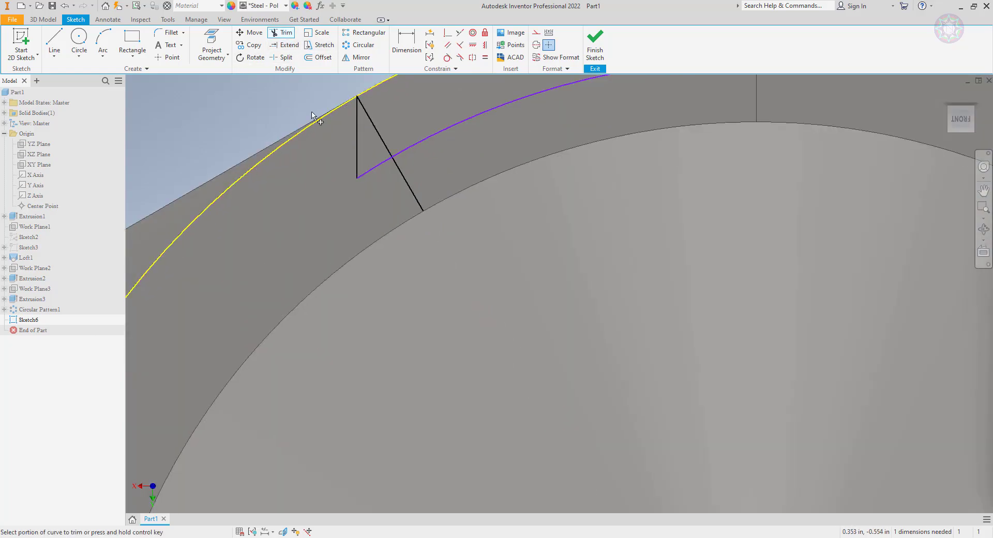
{"action": "left_click", "coordinate": [360, 168]}
{"action": "left_click", "coordinate": [368, 175]}
{"action": "left_click", "coordinate": [408, 182]}
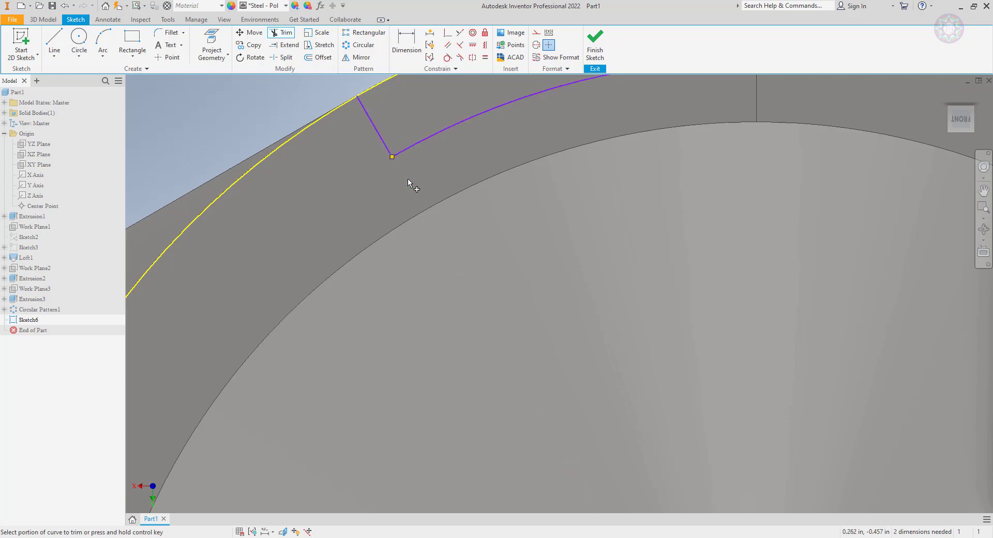
{"action": "scroll", "coordinate": [441, 176], "scroll_direction": "down", "scroll_amount": 4}
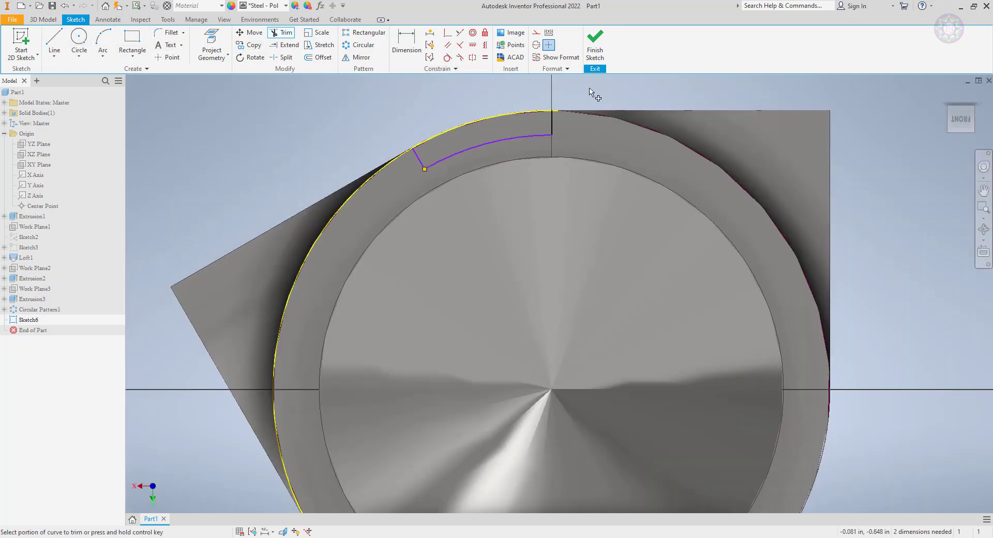
- Set up a cut extrusion of the closed arc-shaped profile along the fins with its extent set To Next
{"action": "left_click", "coordinate": [43, 20]}
{"action": "left_click", "coordinate": [54, 42]}
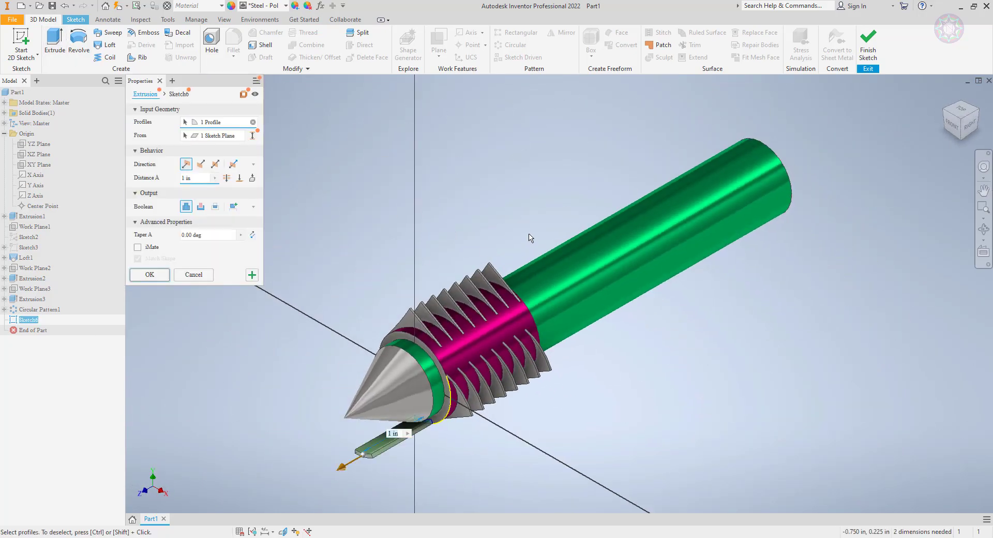
{"action": "middle_click_drag", "start_coordinate": [502, 203], "coordinate": [777, 171], "text": "shift"}
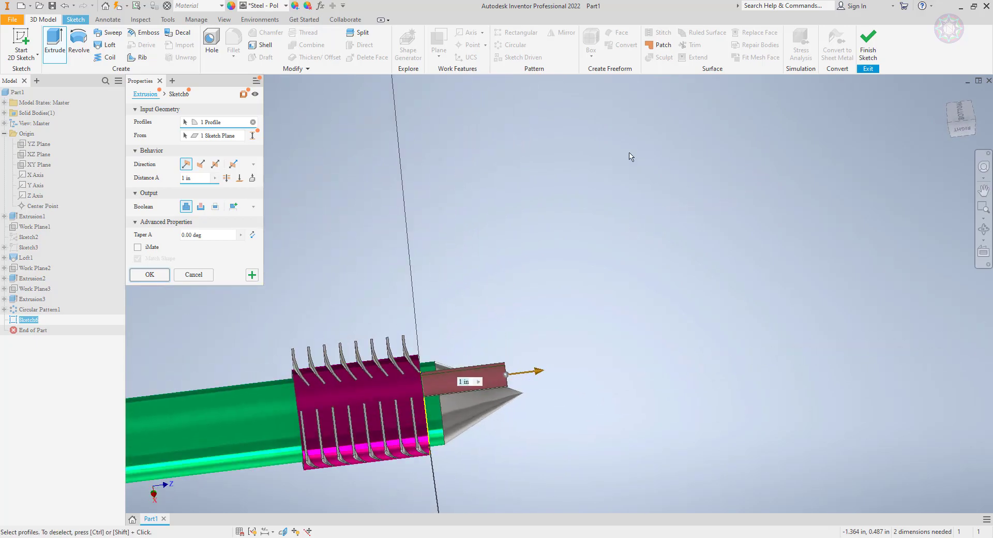
{"action": "left_click", "coordinate": [202, 207]}
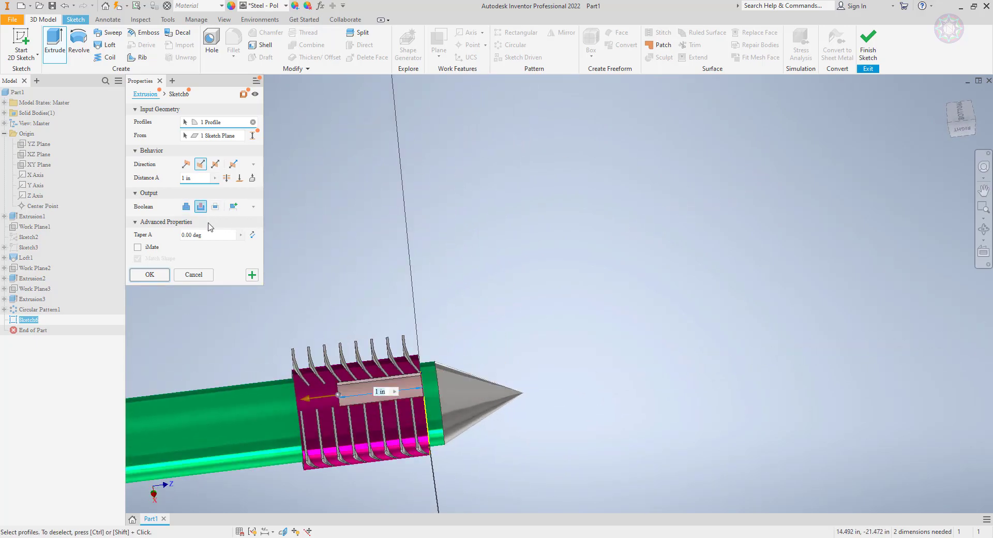
{"action": "left_click", "coordinate": [252, 178]}
{"action": "scroll", "coordinate": [370, 408], "scroll_direction": "up", "scroll_amount": 5}
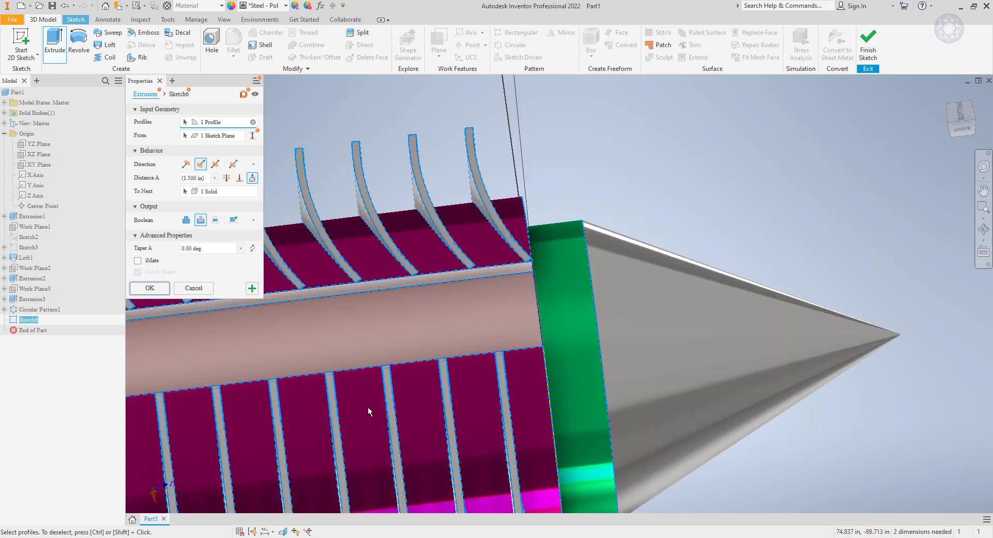
{"action": "scroll", "coordinate": [499, 317], "scroll_direction": "down", "scroll_amount": 4}
{"action": "middle_click_drag", "start_coordinate": [495, 326], "coordinate": [544, 316], "text": "shift"}
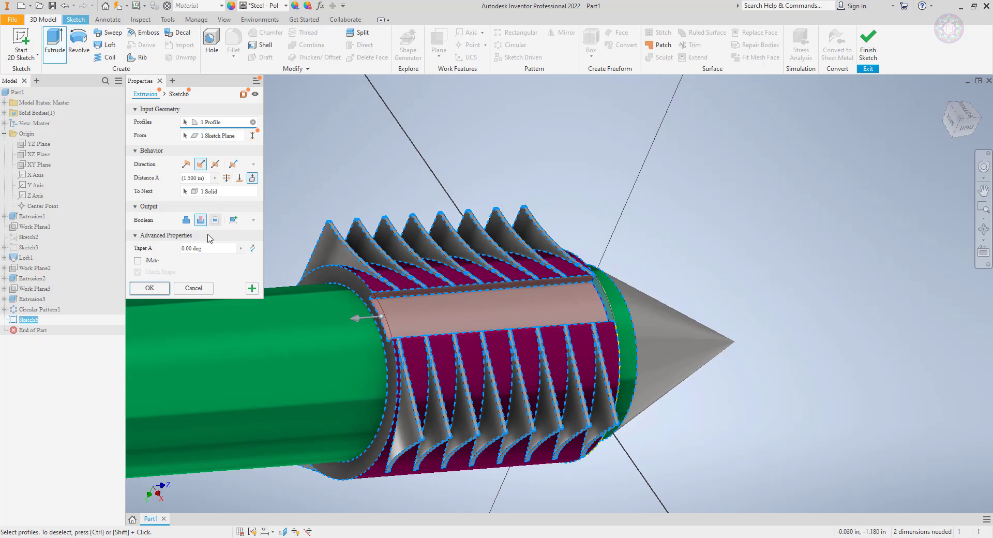
- Try tapers of 10, 2 and 1 degrees on the channel cut, and create it with a taper of 1.2 degrees
{"action": "left_click", "coordinate": [241, 249]}
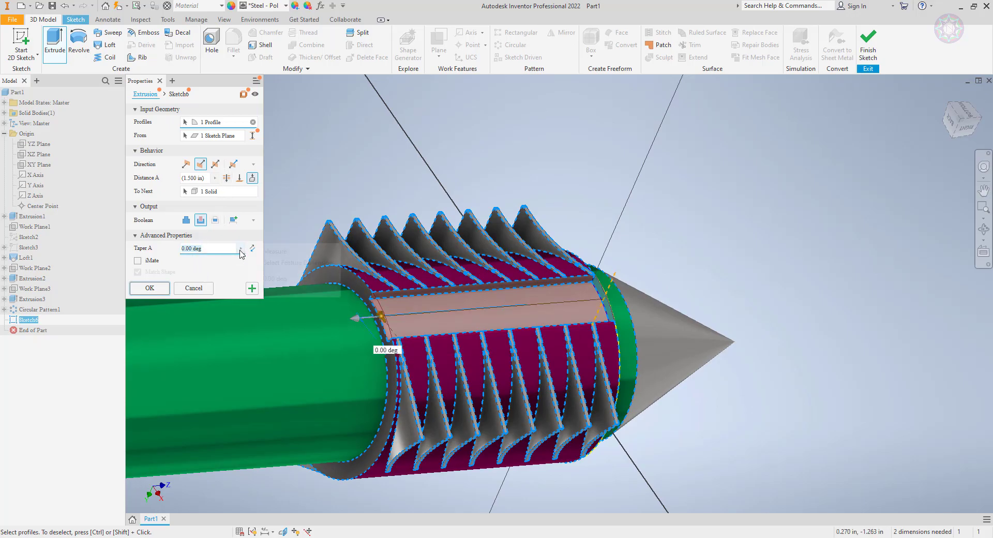
{"action": "left_click", "coordinate": [225, 249]}
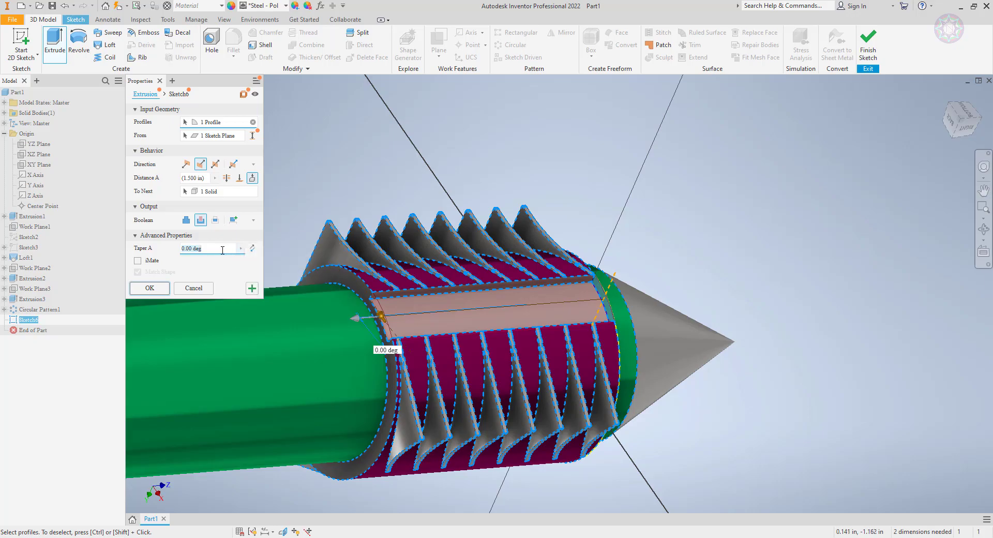
{"action": "type", "text": "10"}
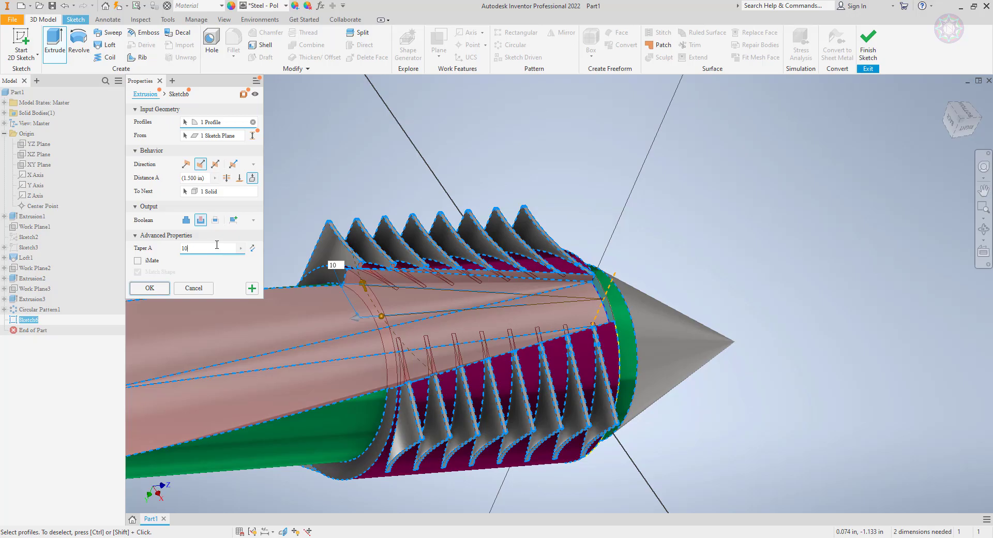
{"action": "scroll", "coordinate": [352, 329], "scroll_direction": "down", "scroll_amount": 5}
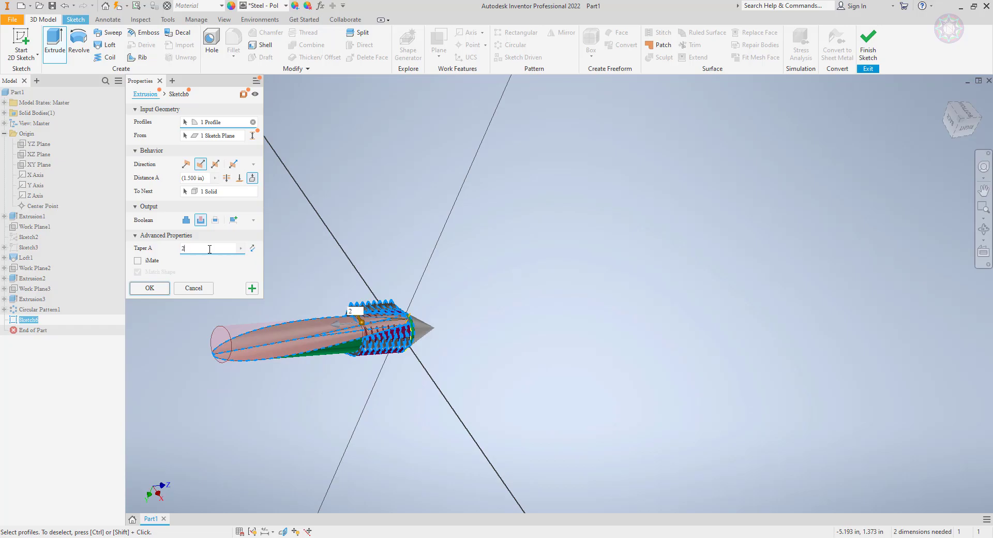
{"action": "scroll", "coordinate": [383, 311], "scroll_direction": "up", "scroll_amount": 5}
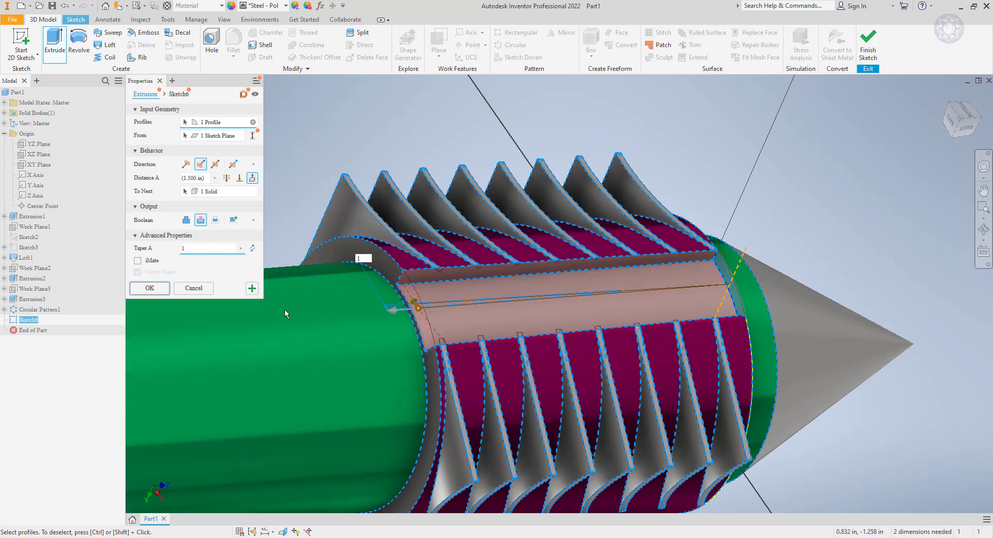
{"action": "scroll", "coordinate": [403, 308], "scroll_direction": "up", "scroll_amount": 2}
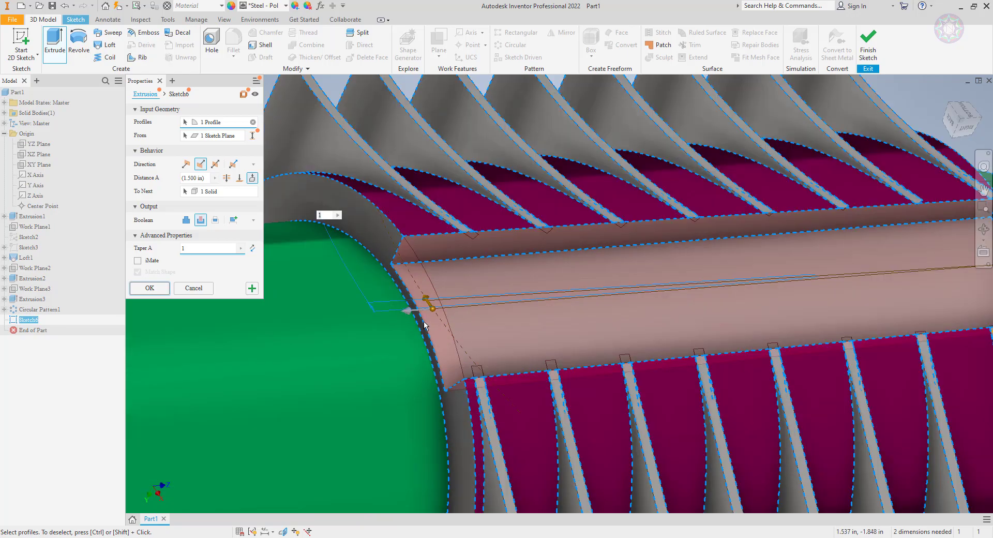
{"action": "left_click", "coordinate": [208, 249]}
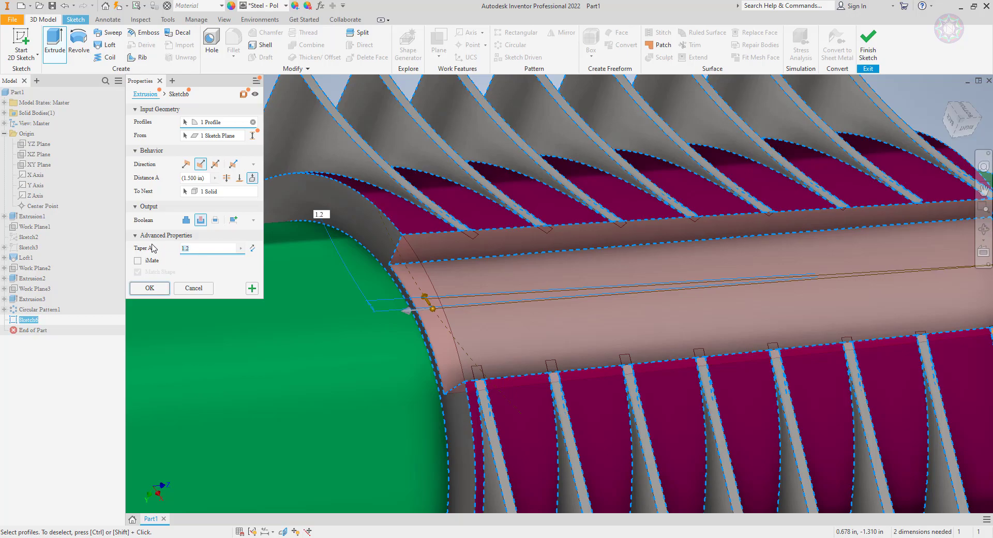
{"action": "left_click", "coordinate": [166, 287]}
- Start a constant-radius fillet on the long inner corner edge along one side of the channel's floor
{"action": "scroll", "coordinate": [417, 337], "scroll_direction": "down", "scroll_amount": 6}
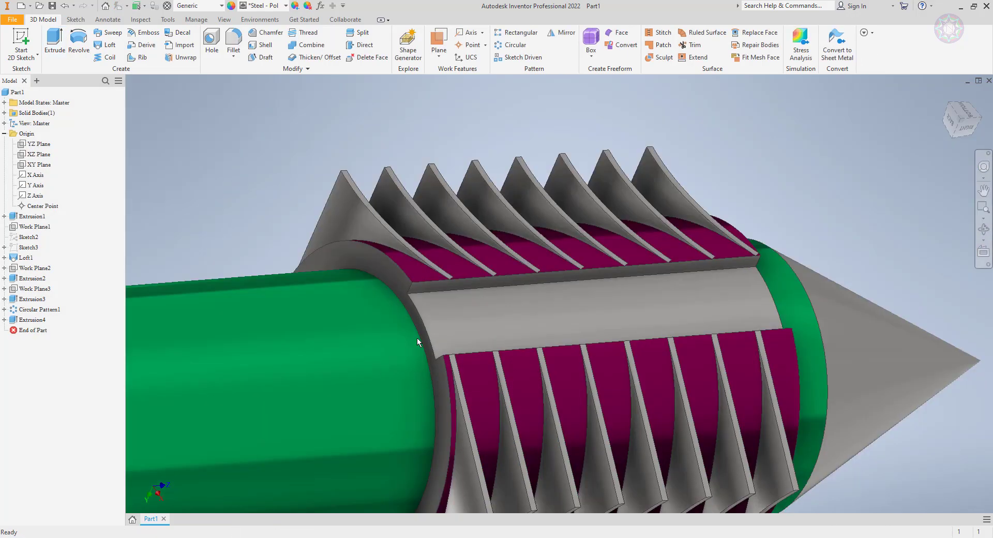
{"action": "scroll", "coordinate": [595, 321], "scroll_direction": "up", "scroll_amount": 3}
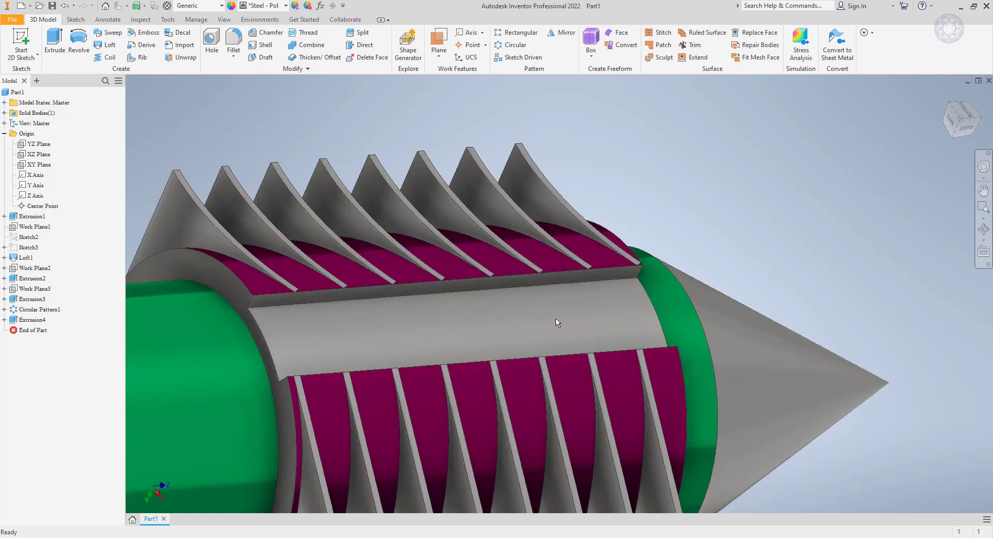
{"action": "scroll", "coordinate": [593, 346], "scroll_direction": "down", "scroll_amount": 2}
{"action": "middle_click_drag", "start_coordinate": [608, 335], "coordinate": [589, 324], "text": "shift"}
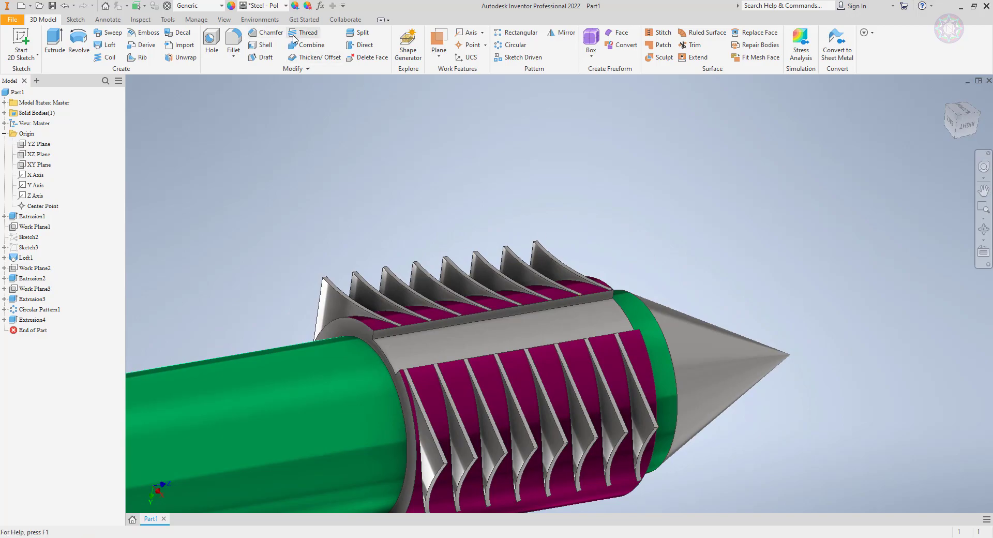
{"action": "left_click", "coordinate": [239, 52]}
{"action": "scroll", "coordinate": [473, 321], "scroll_direction": "up", "scroll_amount": 5}
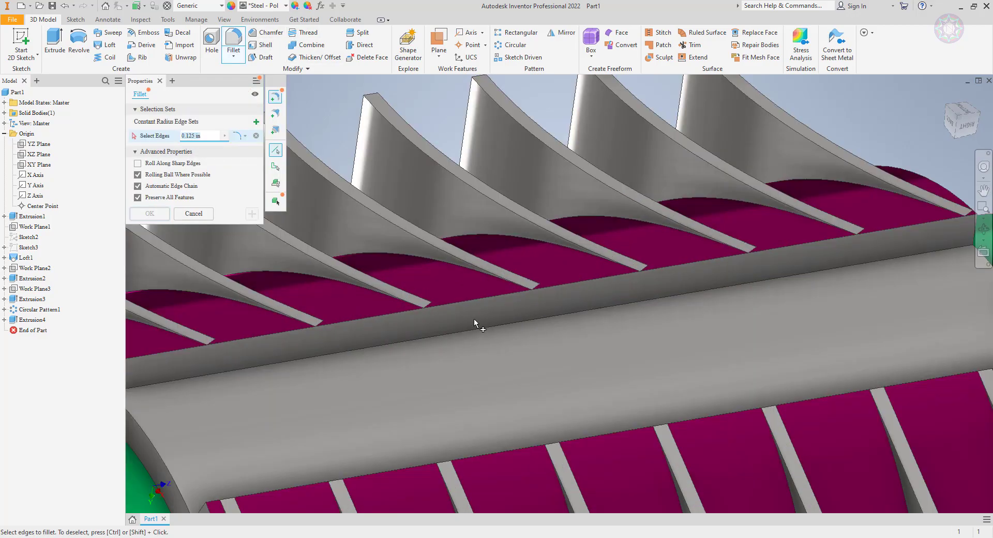
{"action": "left_click", "coordinate": [479, 329]}
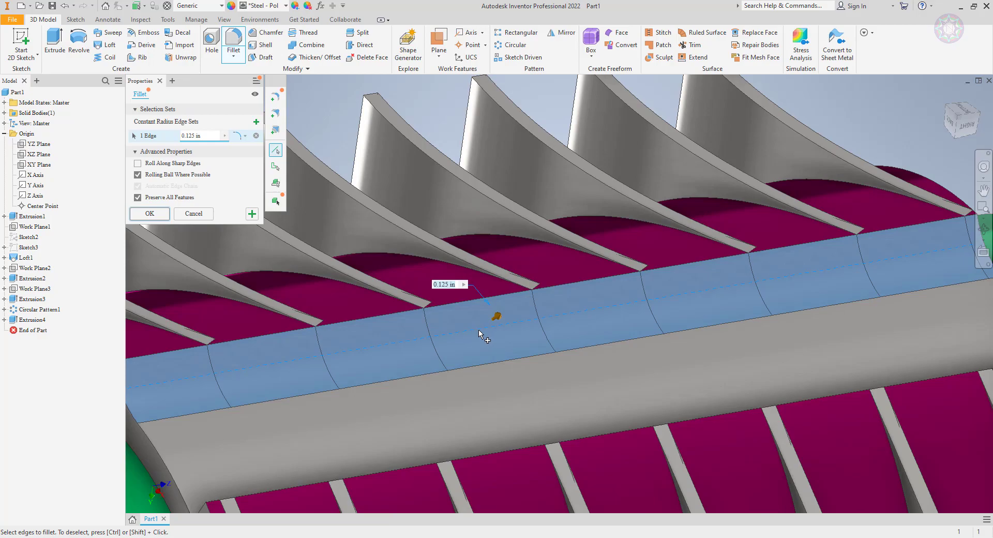
- Add the channel's opposite inner corner edge to the fillet, set the radius to 0.5 in and create it
{"action": "scroll", "coordinate": [479, 335], "scroll_direction": "down", "scroll_amount": 5}
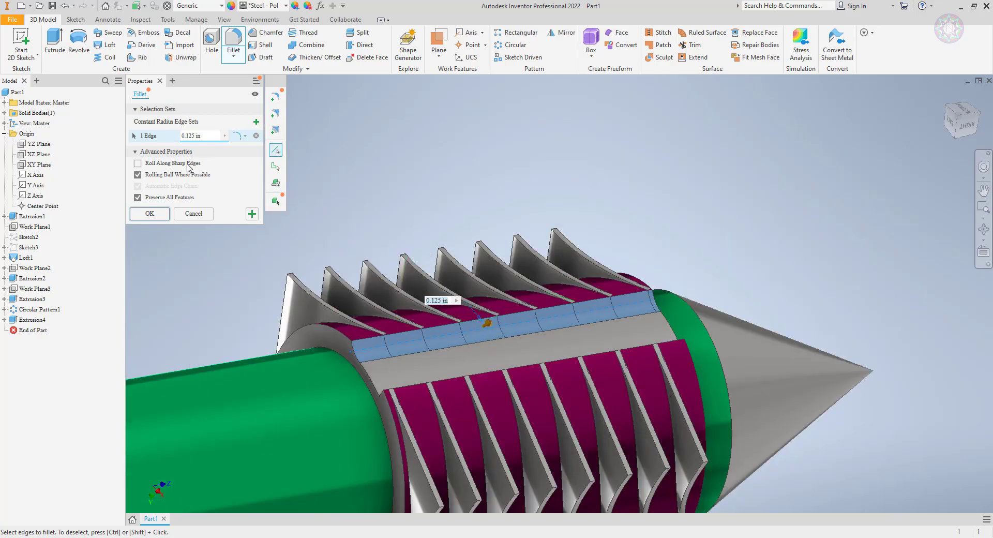
{"action": "scroll", "coordinate": [478, 359], "scroll_direction": "up", "scroll_amount": 3}
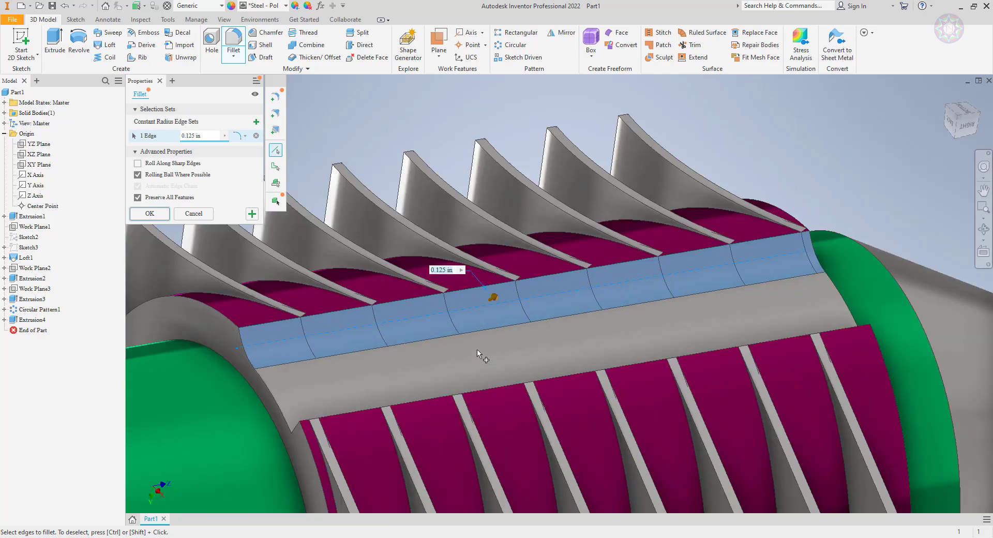
{"action": "middle_click_drag", "start_coordinate": [478, 353], "coordinate": [632, 399], "text": "shift"}
{"action": "scroll", "coordinate": [632, 399], "scroll_direction": "down", "scroll_amount": 2}
{"action": "scroll", "coordinate": [620, 365], "scroll_direction": "up", "scroll_amount": 6}
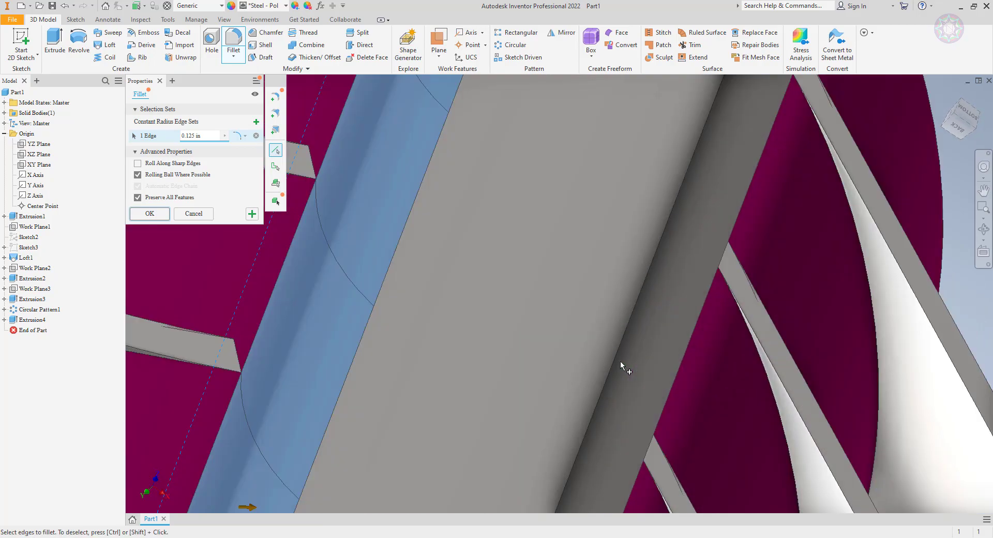
{"action": "left_click", "coordinate": [619, 354]}
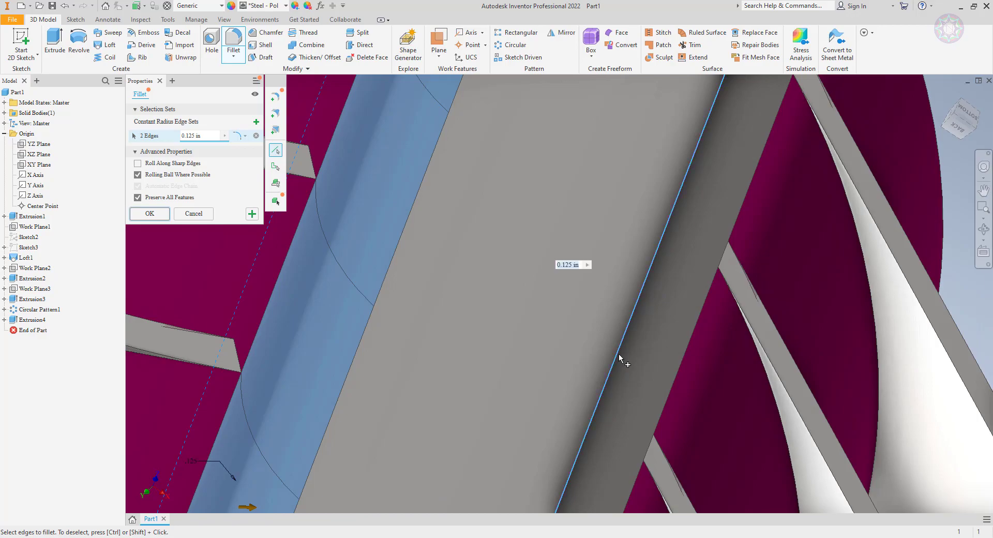
{"action": "scroll", "coordinate": [610, 368], "scroll_direction": "down", "scroll_amount": 3}
{"action": "scroll", "coordinate": [613, 370], "scroll_direction": "down", "scroll_amount": 3}
{"action": "middle_click_drag", "start_coordinate": [594, 377], "coordinate": [583, 348], "text": "shift"}
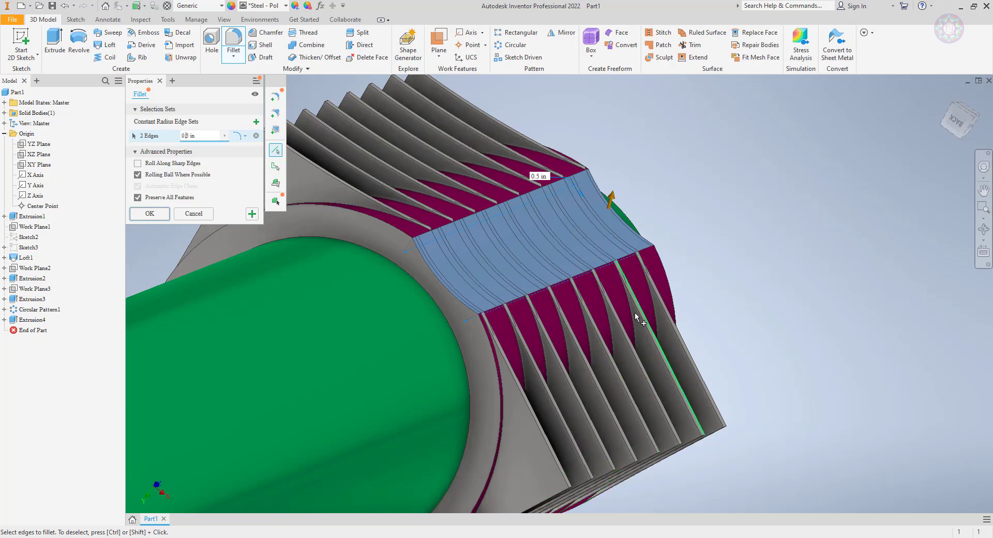
{"action": "left_click", "coordinate": [159, 216]}
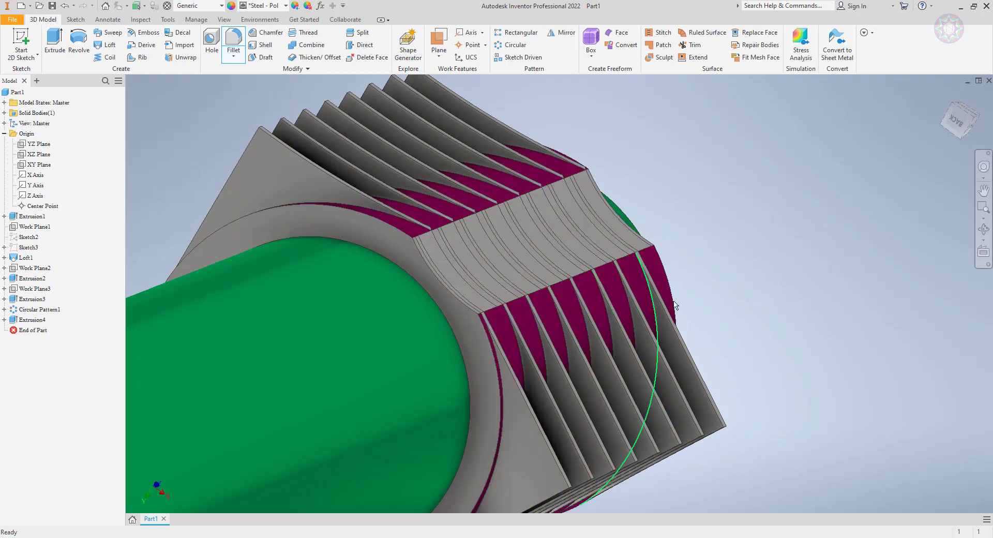
- Try to circular-pattern the fillet on the finned section about the Z axis with 3 occurrences over 360 degrees
{"action": "middle_click_drag", "start_coordinate": [752, 273], "coordinate": [545, 306], "text": "shift"}
{"action": "scroll", "coordinate": [654, 222], "scroll_direction": "down", "scroll_amount": 5}
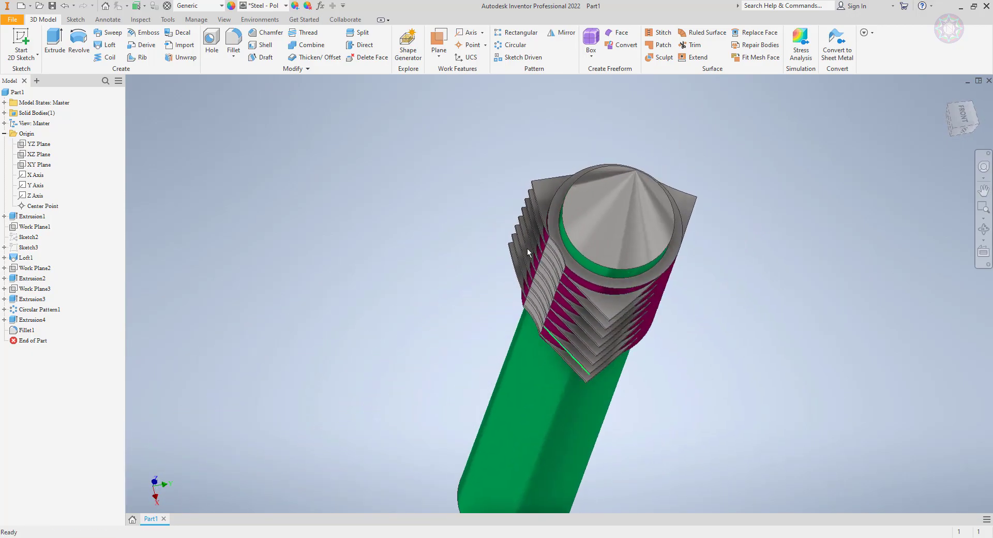
{"action": "left_click", "coordinate": [512, 45]}
{"action": "left_click", "coordinate": [548, 269]}
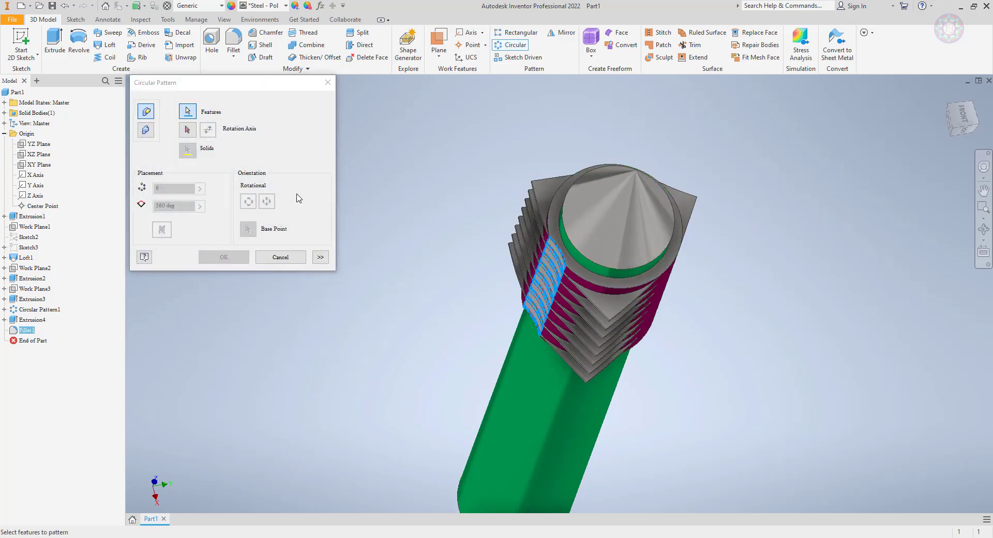
{"action": "left_click", "coordinate": [189, 130]}
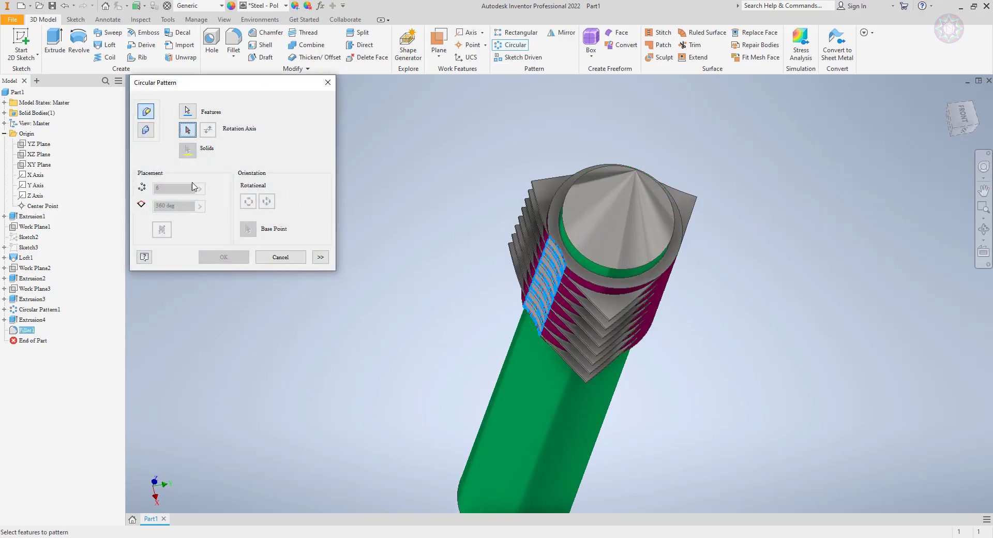
{"action": "left_click", "coordinate": [38, 196]}
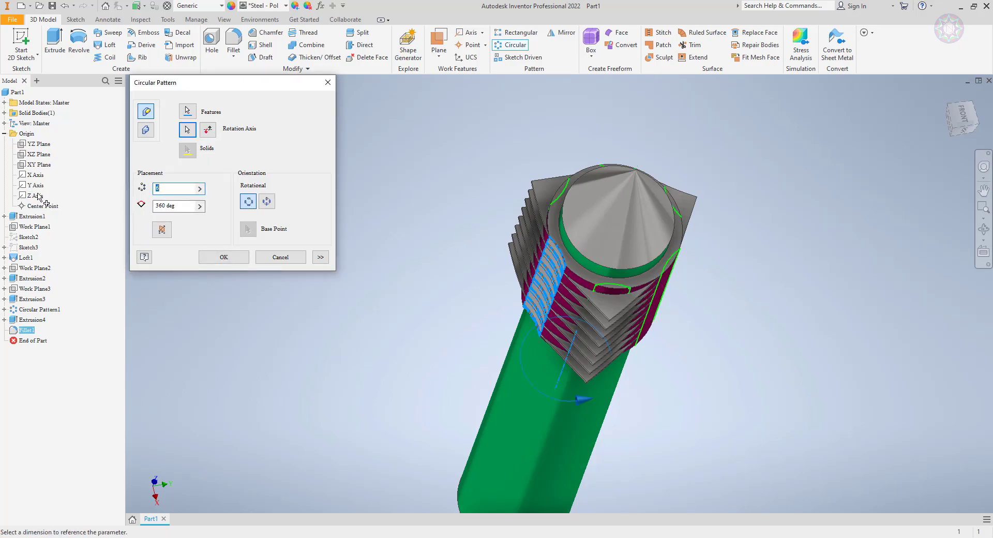
{"action": "type", "text": "3"}
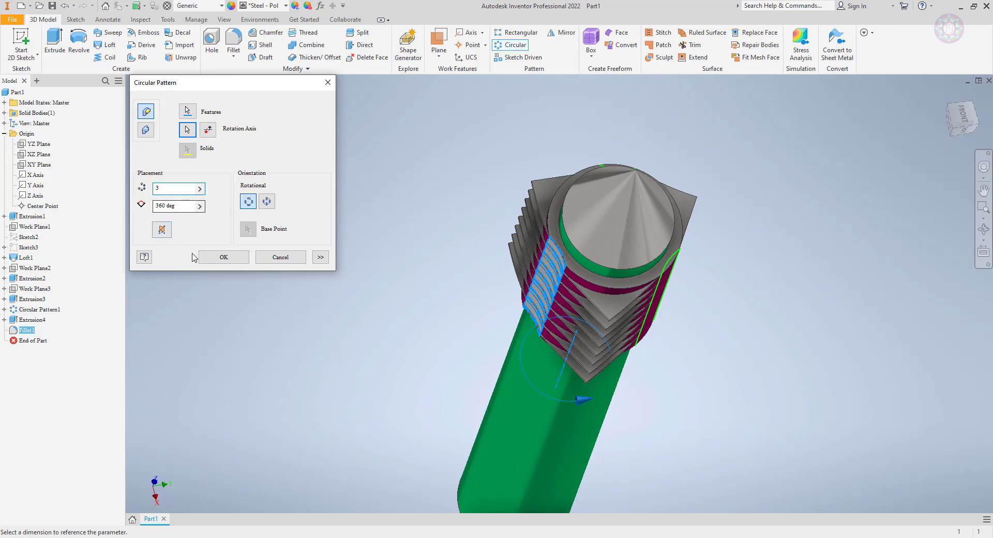
{"action": "left_click", "coordinate": [223, 257]}
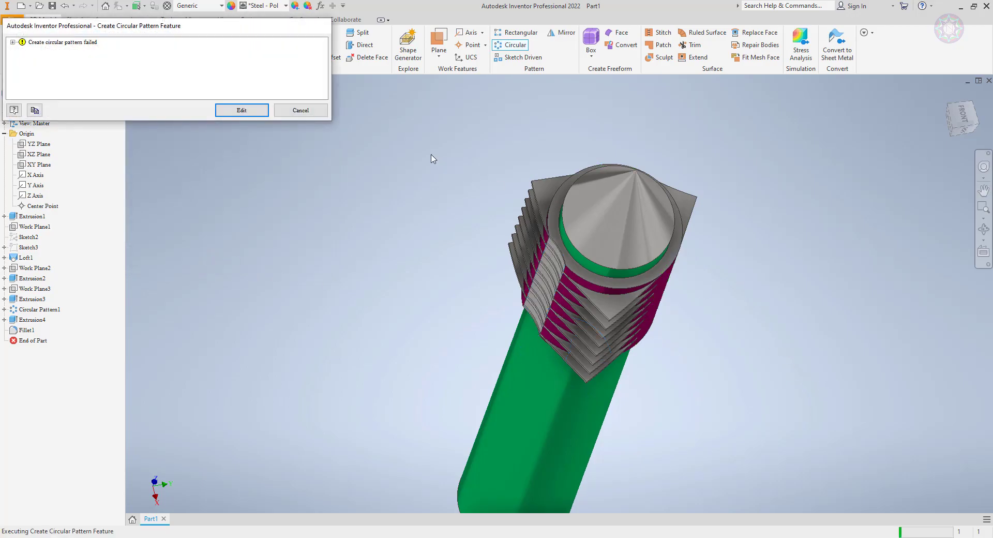
{"action": "left_click", "coordinate": [289, 113]}
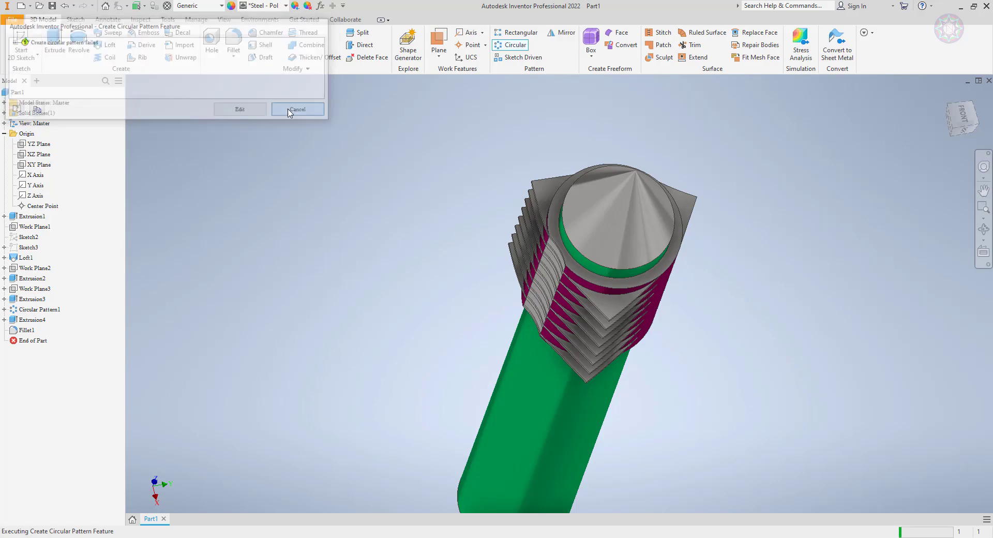
- Set up a circular pattern of Extrusion4 about the Z axis with 3 occurrences over 360 degrees
{"action": "middle_click_drag", "start_coordinate": [860, 360], "coordinate": [877, 302], "text": "shift"}
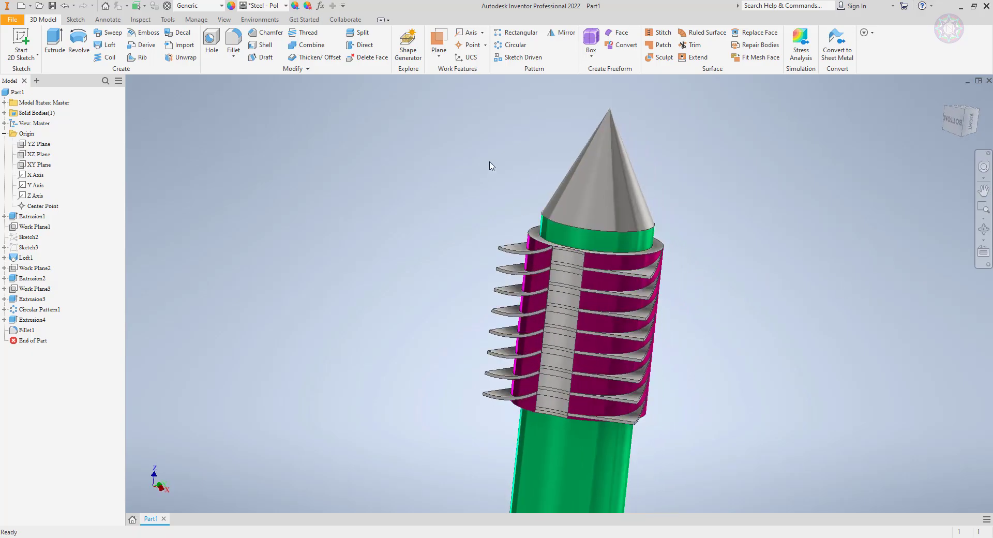
{"action": "left_click", "coordinate": [516, 45]}
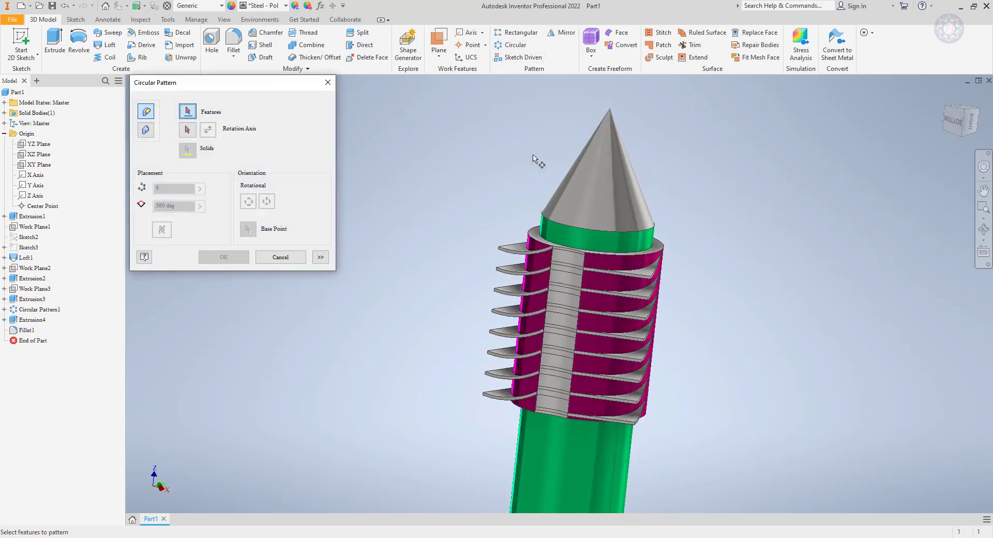
{"action": "left_click", "coordinate": [27, 321]}
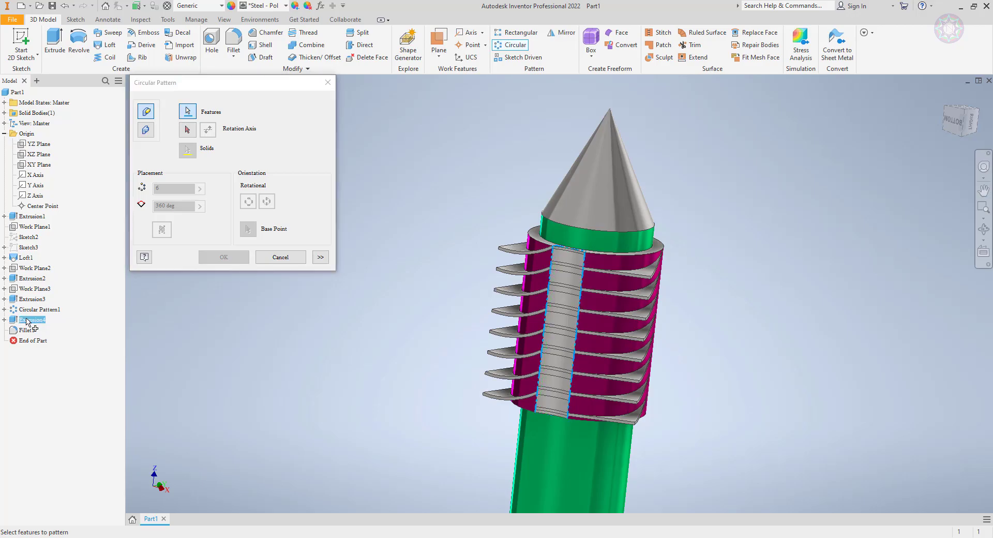
{"action": "left_click", "coordinate": [189, 131]}
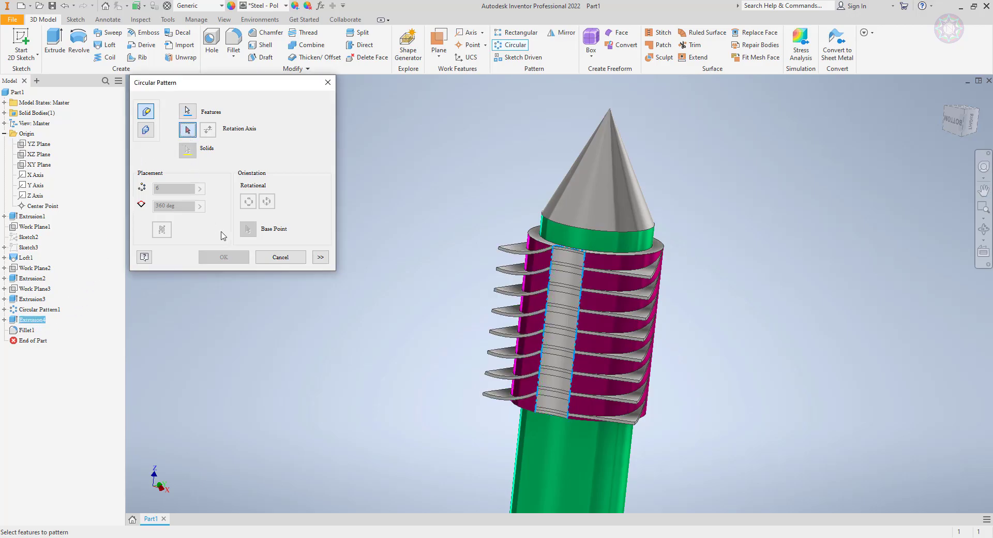
{"action": "left_click", "coordinate": [37, 195]}
{"action": "middle_click_drag", "start_coordinate": [402, 306], "coordinate": [275, 297], "text": "shift"}
{"action": "double_click", "coordinate": [189, 189]}
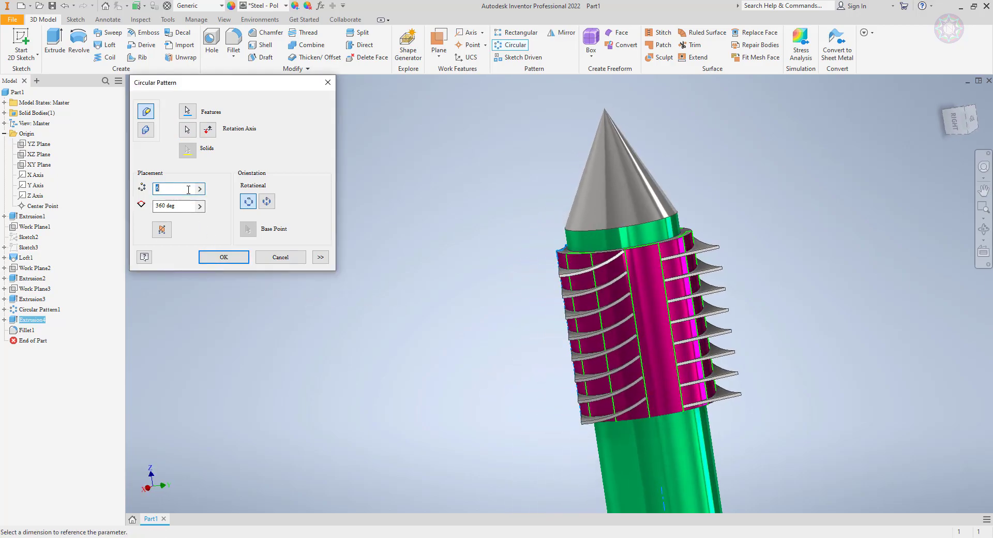
{"action": "type", "text": "3"}
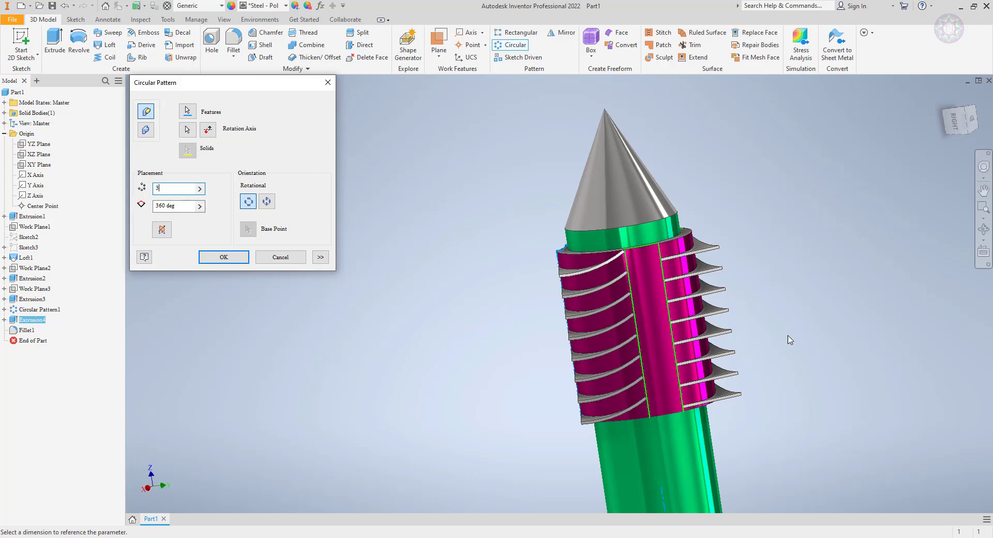
- Preview the pattern of Extrusion4 with 2 occurrences, then restore the count to 3
{"action": "middle_click_drag", "start_coordinate": [805, 340], "coordinate": [470, 377], "text": "shift"}
{"action": "double_click", "coordinate": [182, 190]}
{"action": "type", "text": "2"}
{"action": "middle_click_drag", "start_coordinate": [266, 318], "coordinate": [383, 305], "text": "shift"}
{"action": "double_click", "coordinate": [172, 188]}
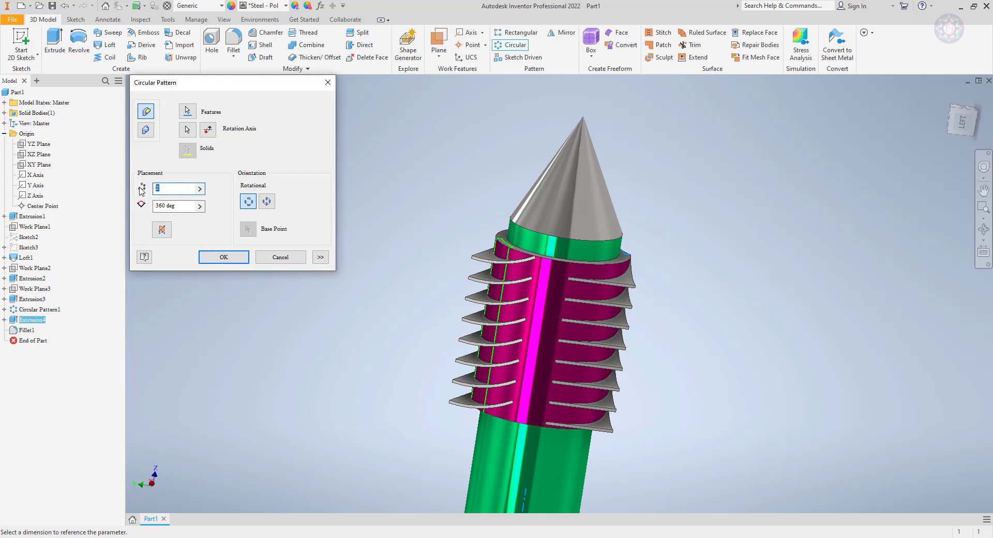
{"action": "type", "text": "3"}
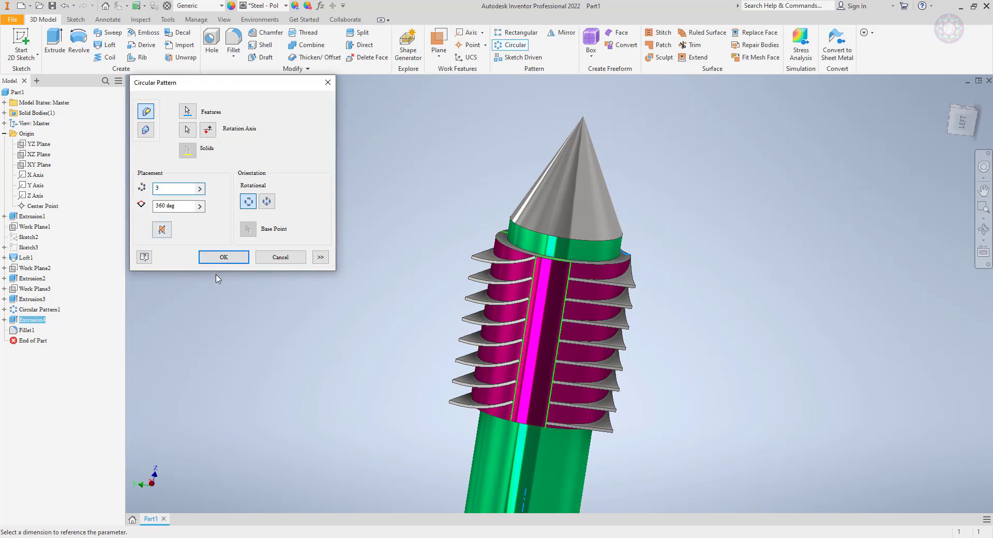
- Create the circular pattern with rotational orientation, the Identical creation method and Fitted positioning
{"action": "left_click", "coordinate": [266, 202]}
{"action": "left_click", "coordinate": [249, 202]}
{"action": "left_click", "coordinate": [321, 257]}
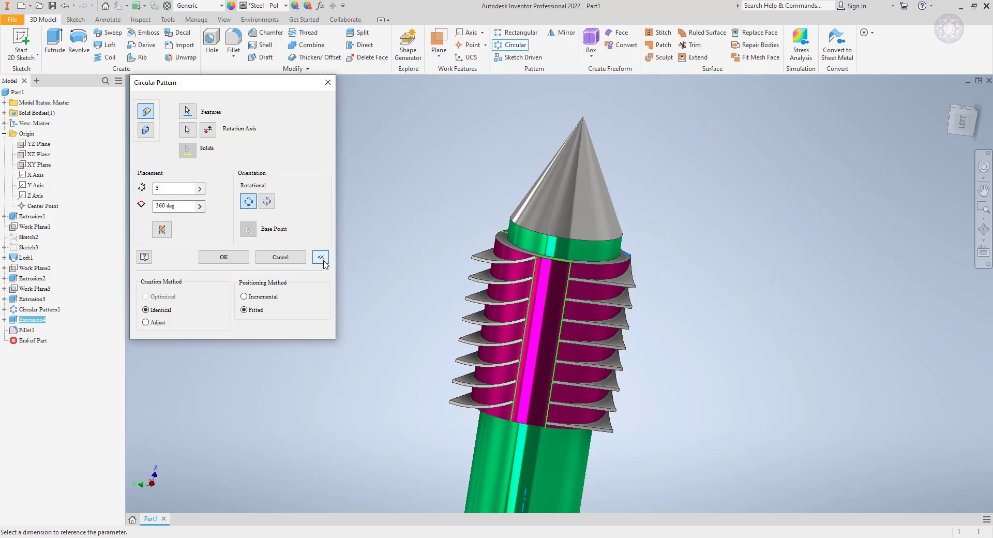
{"action": "left_click", "coordinate": [224, 258]}
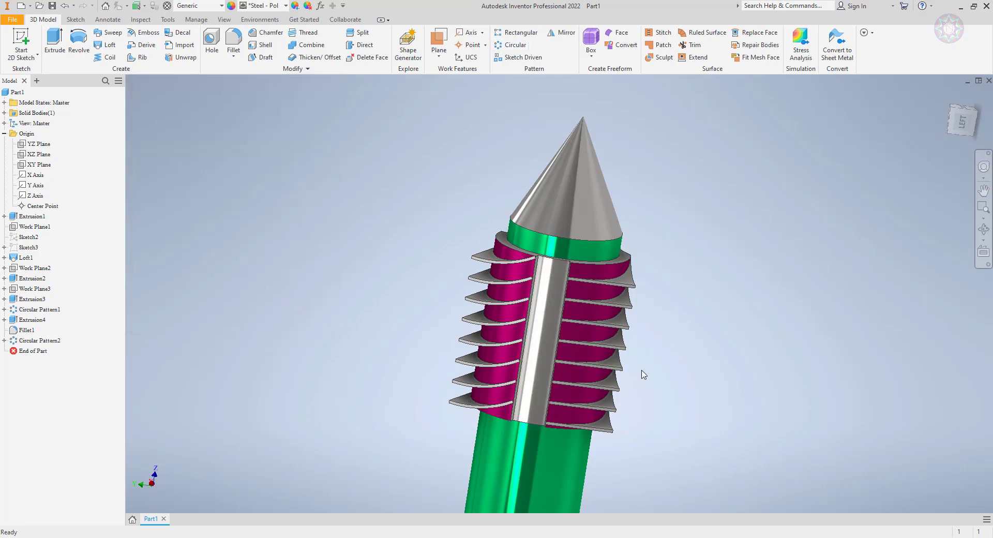
- Edit Circular Pattern2 to include Fillet1 among the patterned features
{"action": "middle_click_drag", "start_coordinate": [712, 371], "coordinate": [485, 215], "text": "shift"}
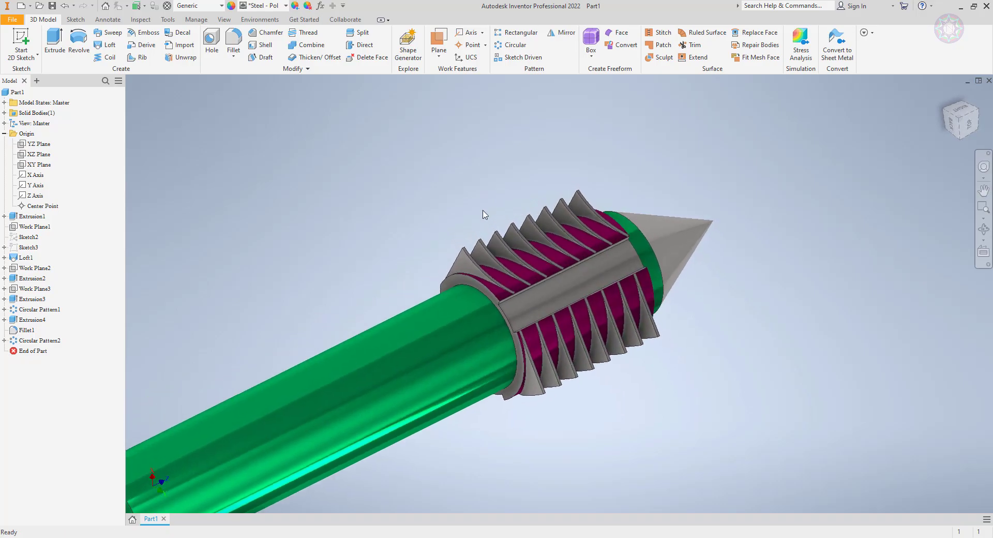
{"action": "left_click", "coordinate": [29, 332]}
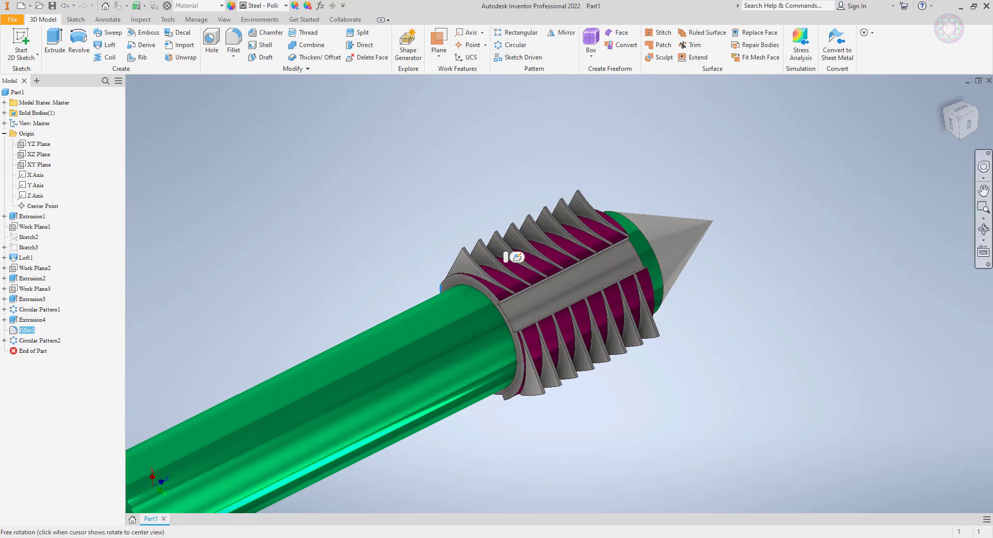
{"action": "double_click", "coordinate": [16, 340]}
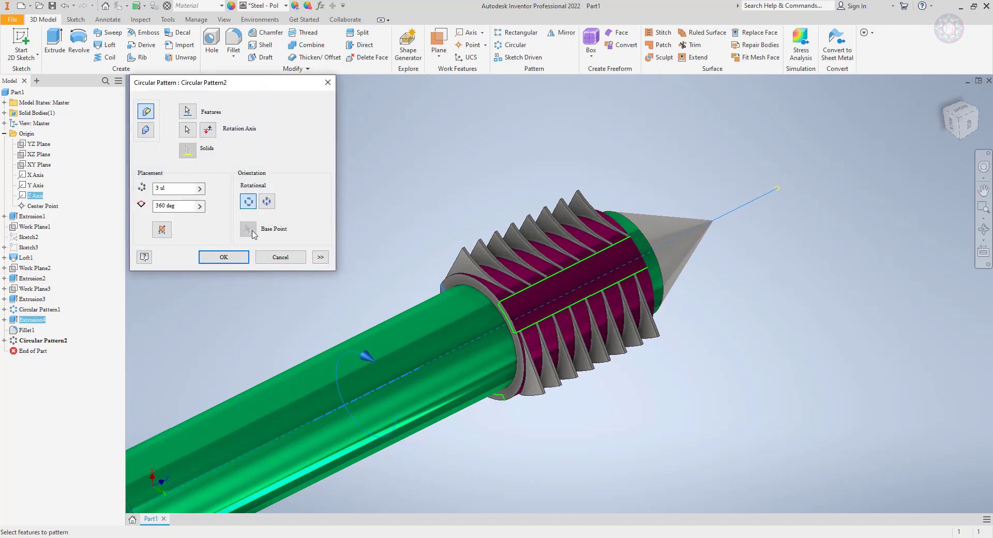
{"action": "left_click", "coordinate": [187, 111]}
{"action": "left_click", "coordinate": [28, 331]}
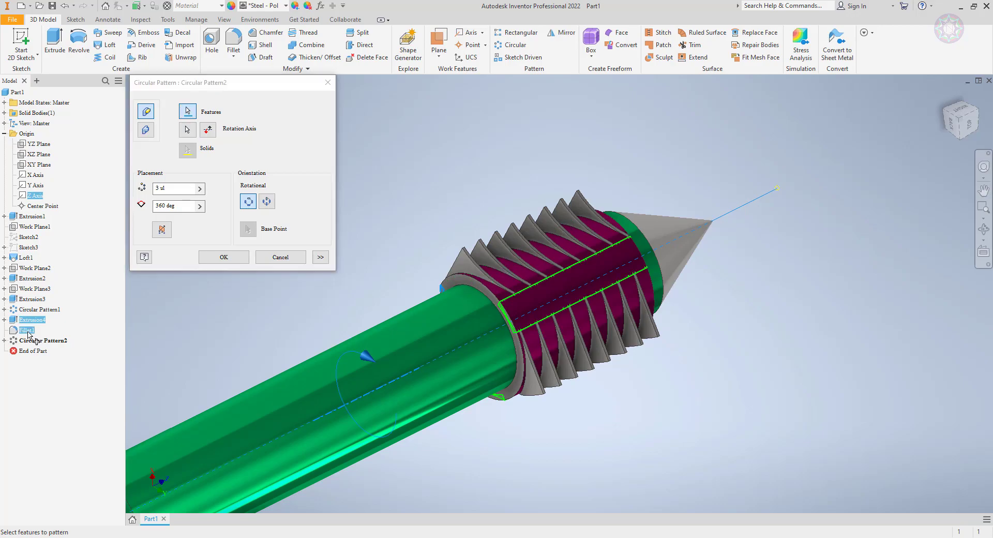
{"action": "left_click", "coordinate": [224, 258]}
- Start a 2D sketch on the flat circular end face of the green rod
{"action": "middle_click_drag", "start_coordinate": [347, 257], "coordinate": [383, 243], "text": "shift"}
{"action": "middle_click_drag", "start_coordinate": [566, 240], "coordinate": [744, 273], "text": "shift"}
{"action": "scroll", "coordinate": [672, 334], "scroll_direction": "up", "scroll_amount": 3}
{"action": "middle_click_drag", "start_coordinate": [672, 334], "coordinate": [668, 337]}
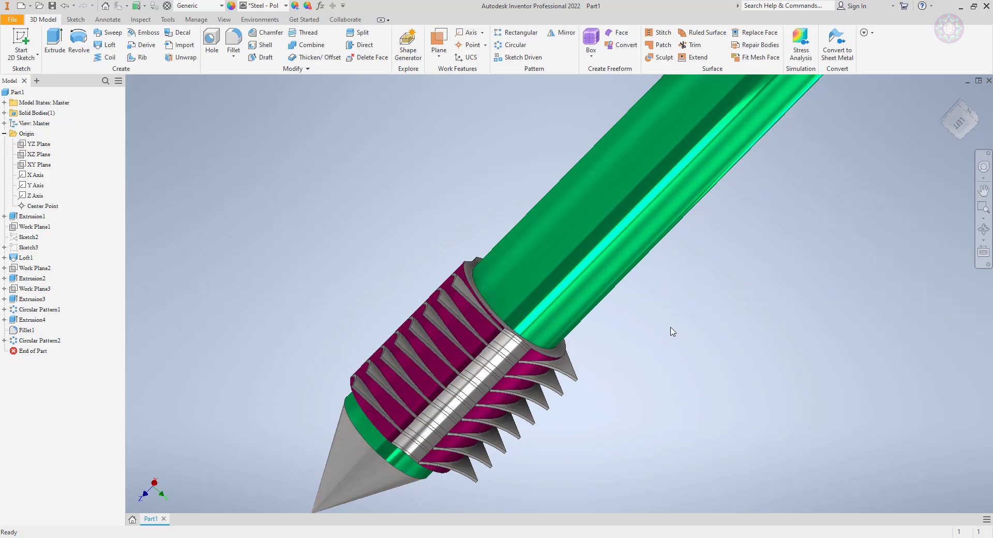
{"action": "middle_click_drag", "start_coordinate": [676, 331], "coordinate": [560, 357]}
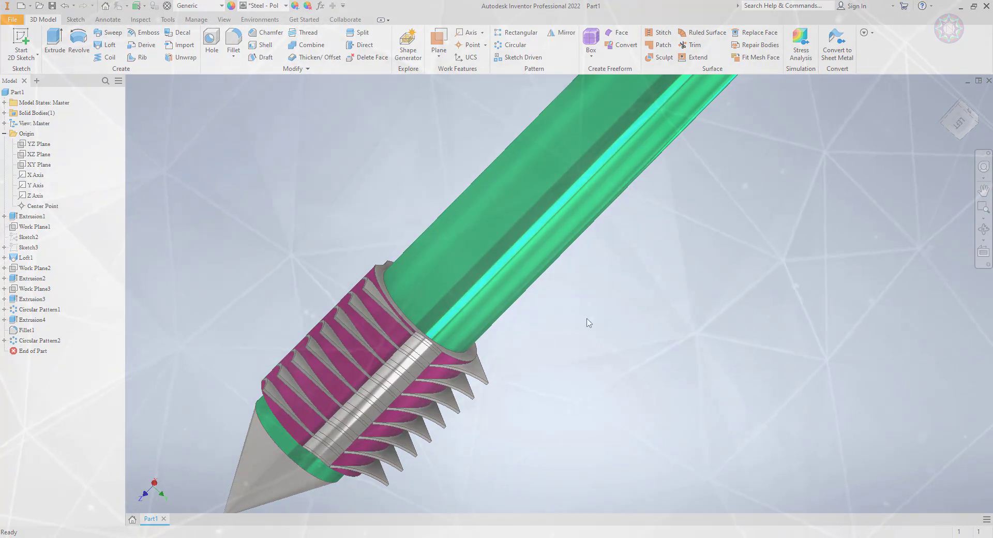
{"action": "middle_click_drag", "start_coordinate": [588, 323], "coordinate": [499, 421]}
{"action": "middle_click_drag", "start_coordinate": [678, 312], "coordinate": [654, 361]}
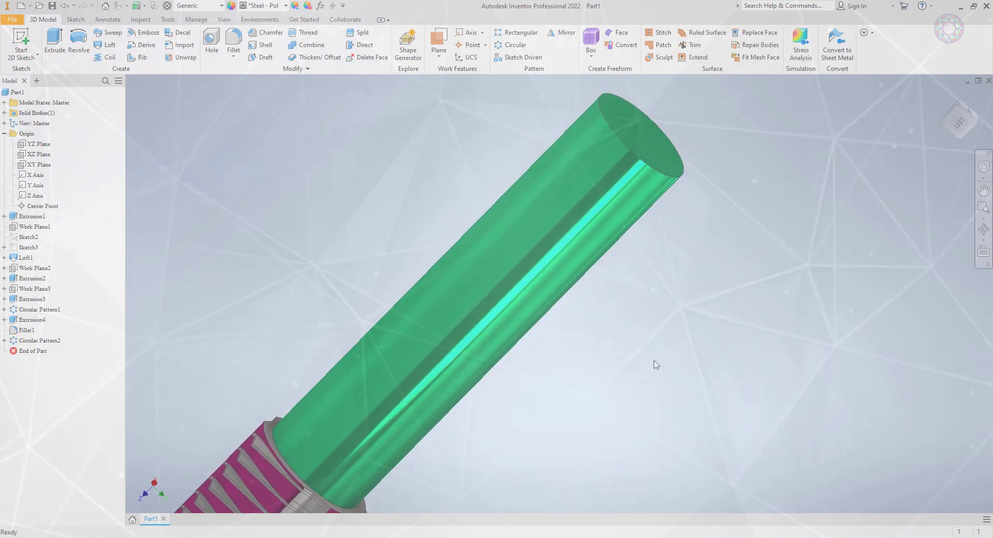
{"action": "middle_click_drag", "start_coordinate": [656, 361], "coordinate": [624, 331]}
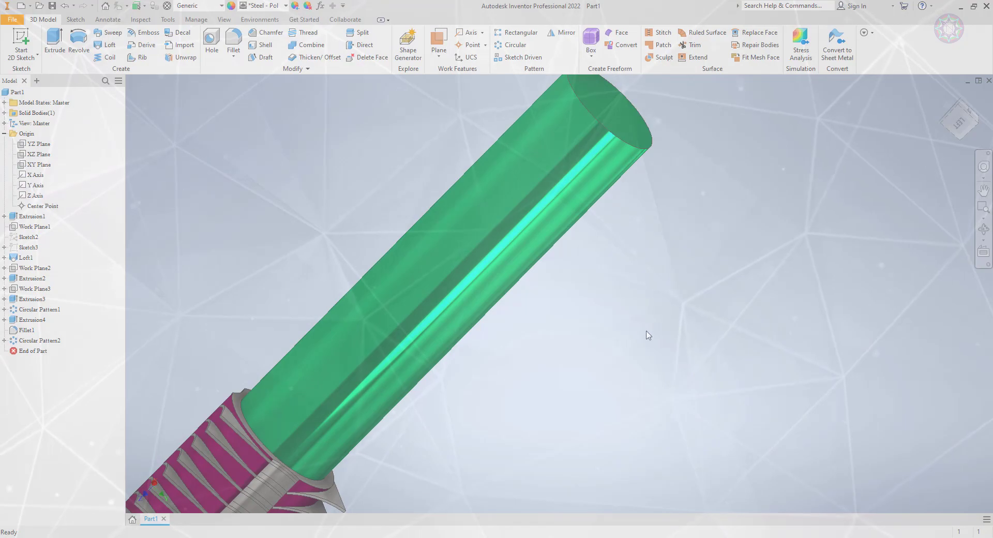
{"action": "middle_click_drag", "start_coordinate": [693, 309], "coordinate": [620, 395]}
{"action": "left_click", "coordinate": [538, 214]}
{"action": "left_click", "coordinate": [612, 207]}
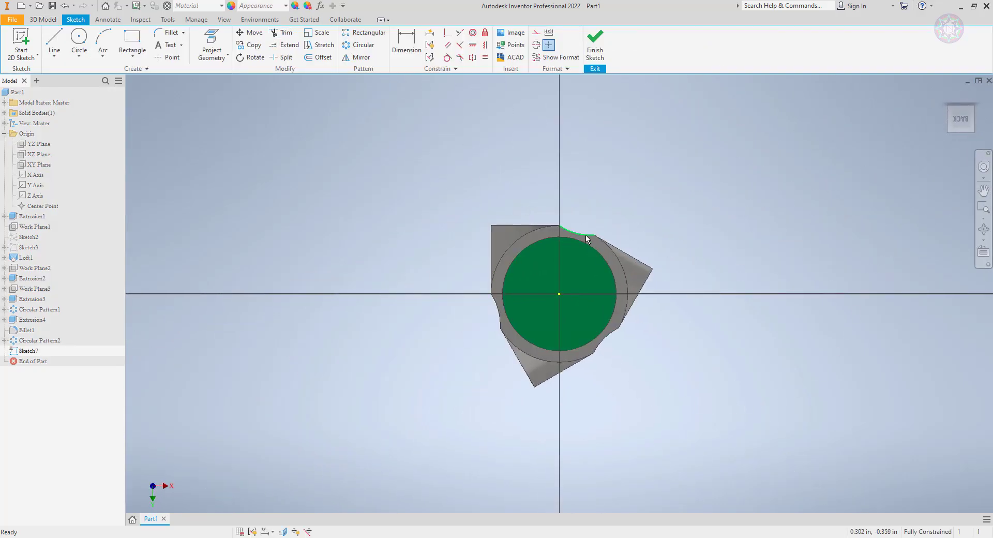
- Sketch a vertical construction line from the origin to a point beyond the finned section's outer circle
{"action": "scroll", "coordinate": [579, 231], "scroll_direction": "up", "scroll_amount": 3}
{"action": "scroll", "coordinate": [579, 231], "scroll_direction": "up", "scroll_amount": 3}
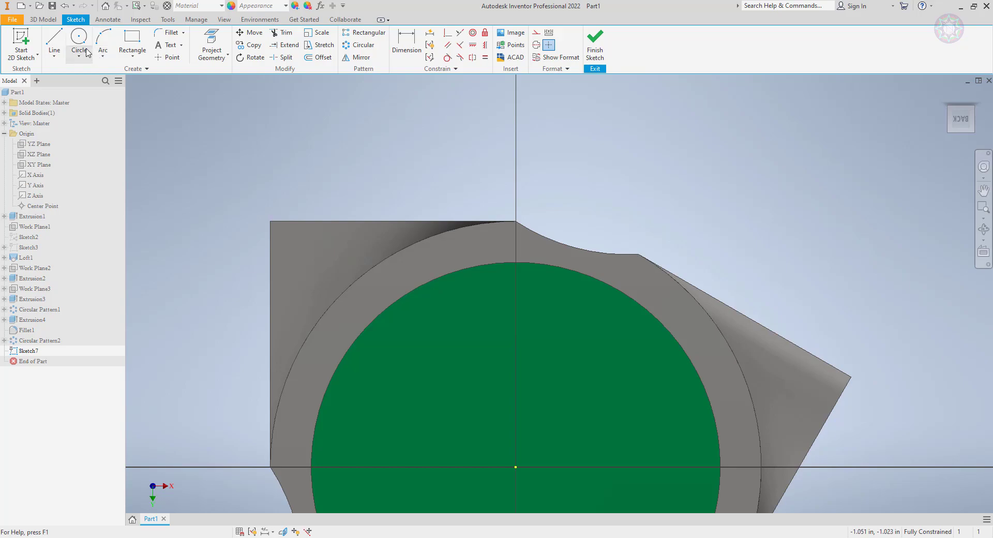
{"action": "left_click", "coordinate": [53, 41]}
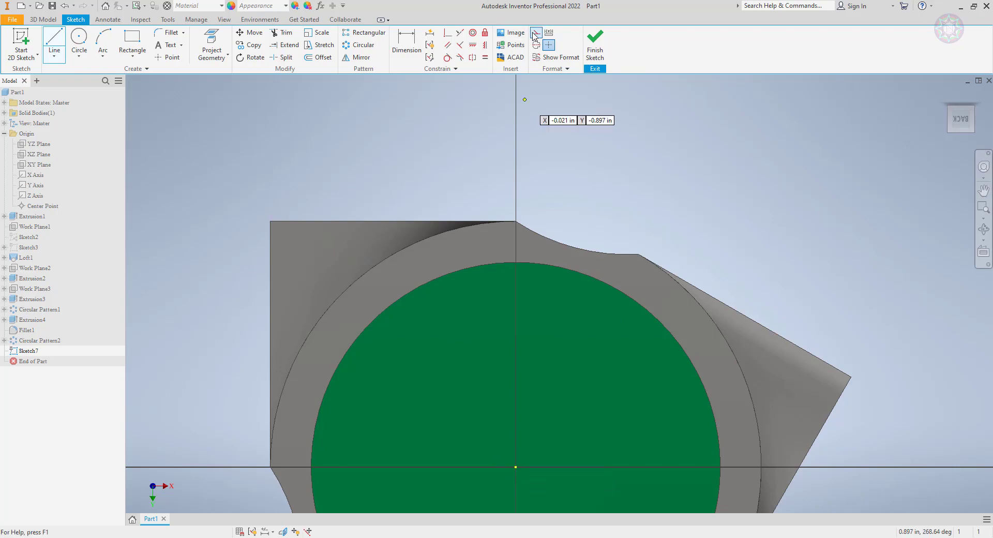
{"action": "left_click", "coordinate": [516, 468]}
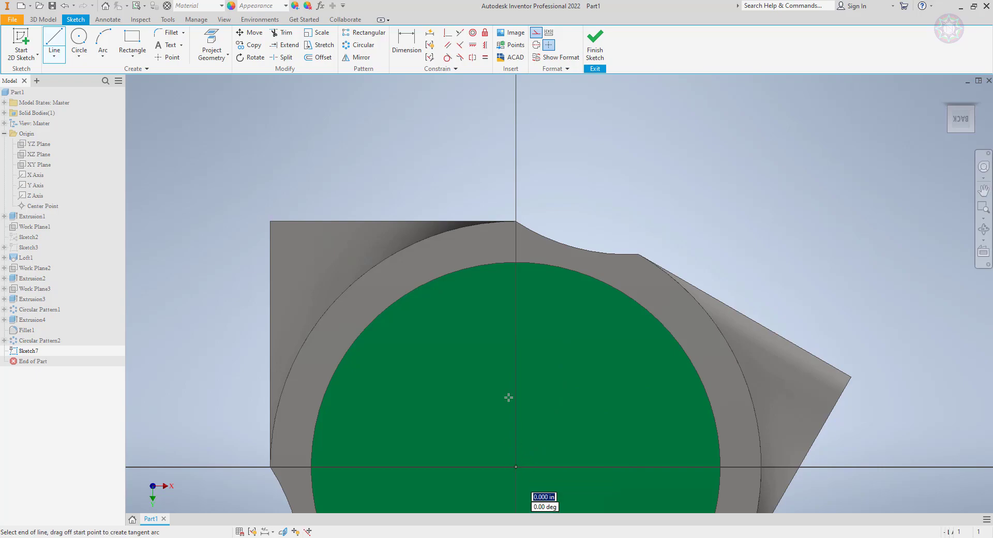
{"action": "left_click", "coordinate": [515, 160]}
{"action": "right_click", "coordinate": [428, 161]}
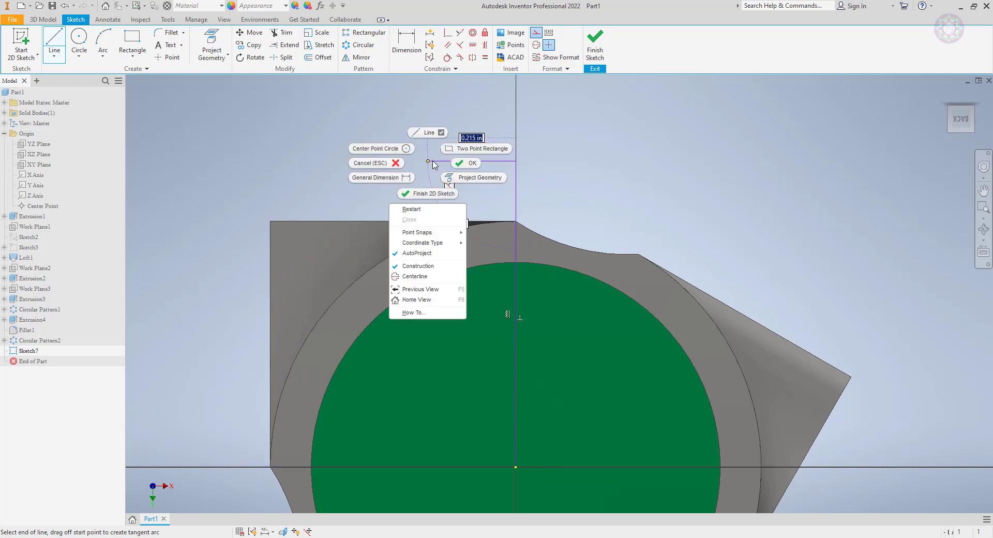
{"action": "left_click", "coordinate": [427, 136]}
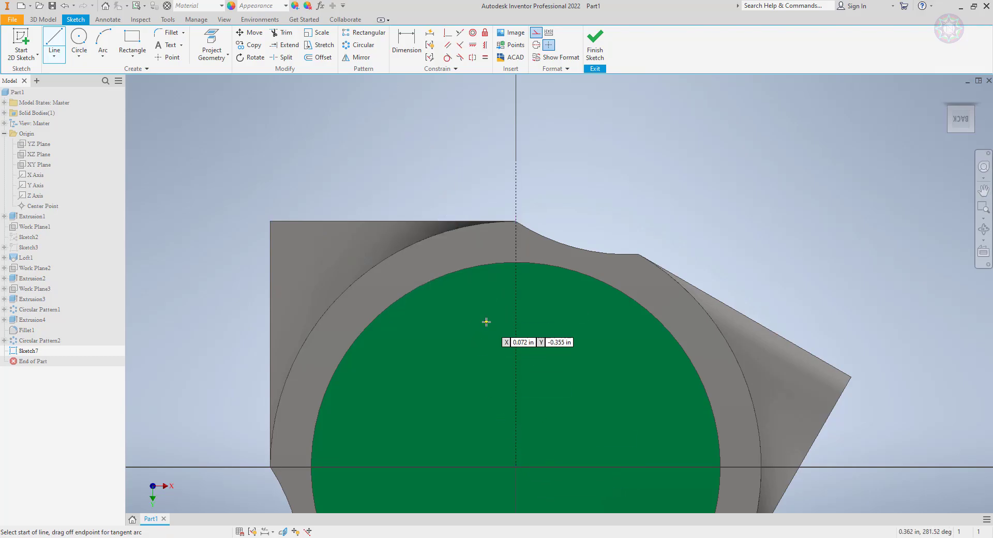
- Sketch a rectangle about 0.245 by 0.047 in across the construction line at the rod's circular edge
{"action": "left_click", "coordinate": [136, 52]}
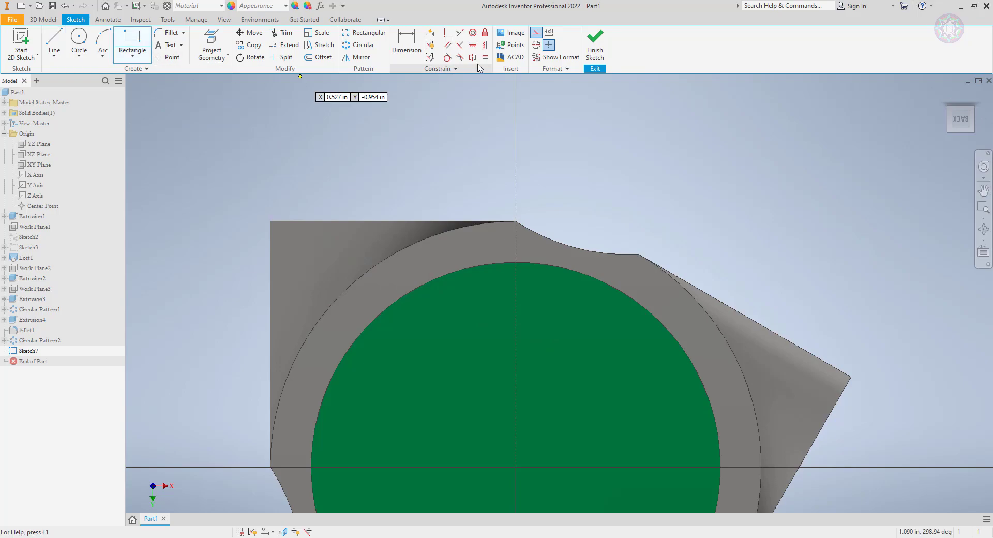
{"action": "left_click", "coordinate": [468, 257]}
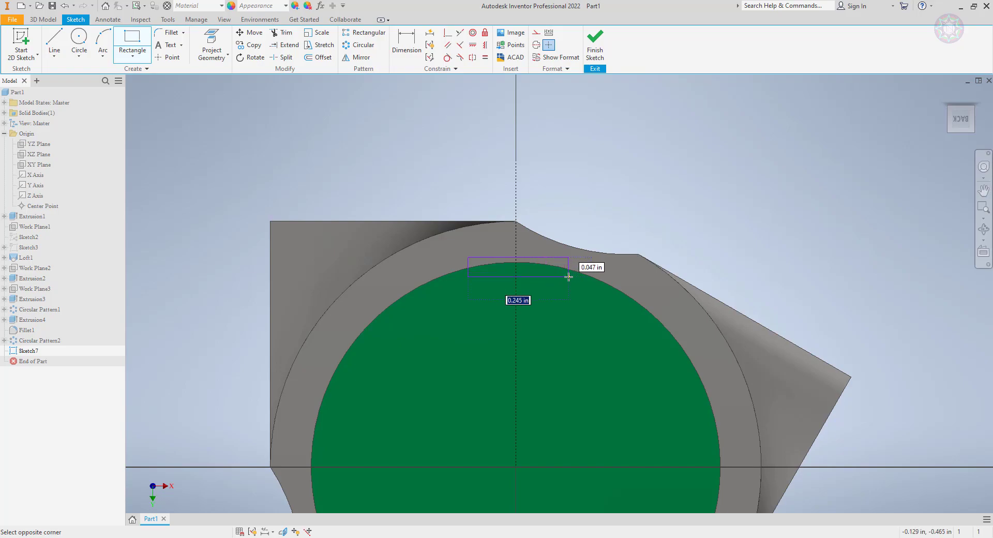
{"action": "left_click", "coordinate": [568, 277]}
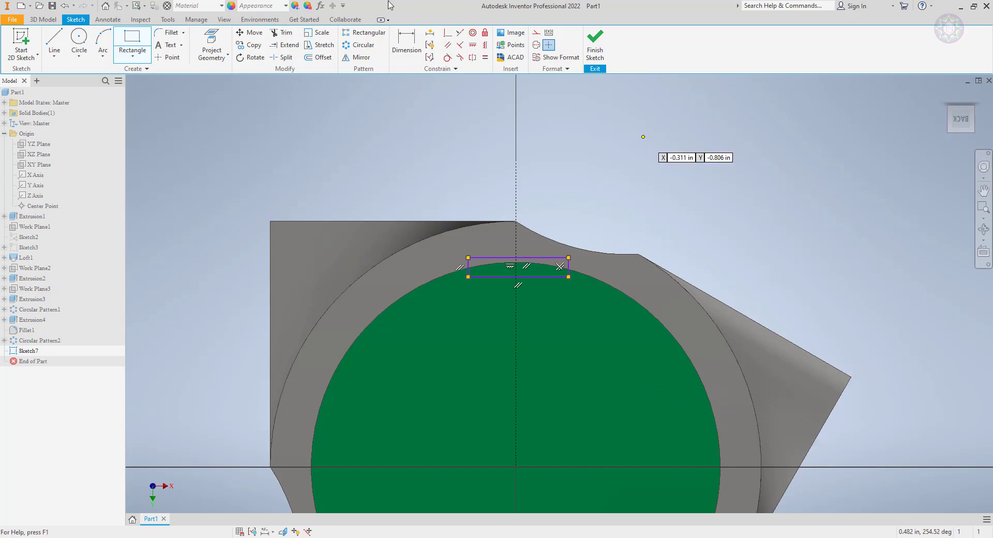
- Dimension the rectangle's long edge at the rod's circular edge and set its width to 0.25 in
{"action": "left_click", "coordinate": [407, 44]}
{"action": "left_click", "coordinate": [538, 278]}
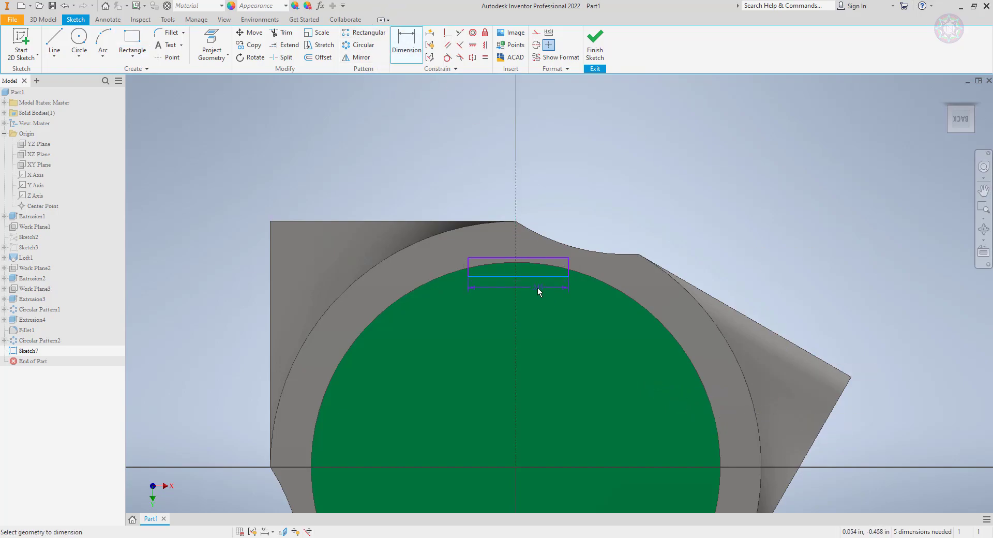
{"action": "left_click", "coordinate": [535, 291]}
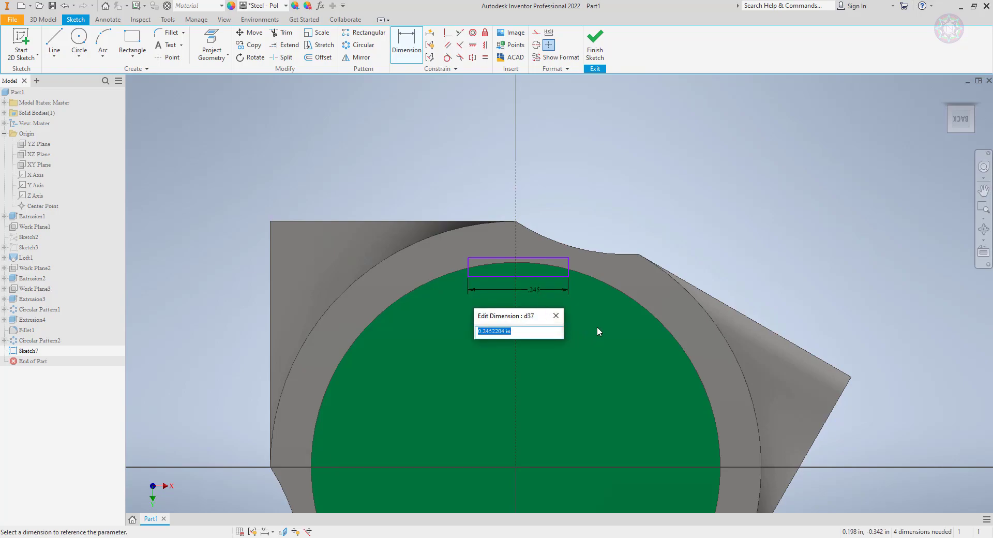
{"action": "type", "text": ".25"}
{"action": "key", "text": "Return"}
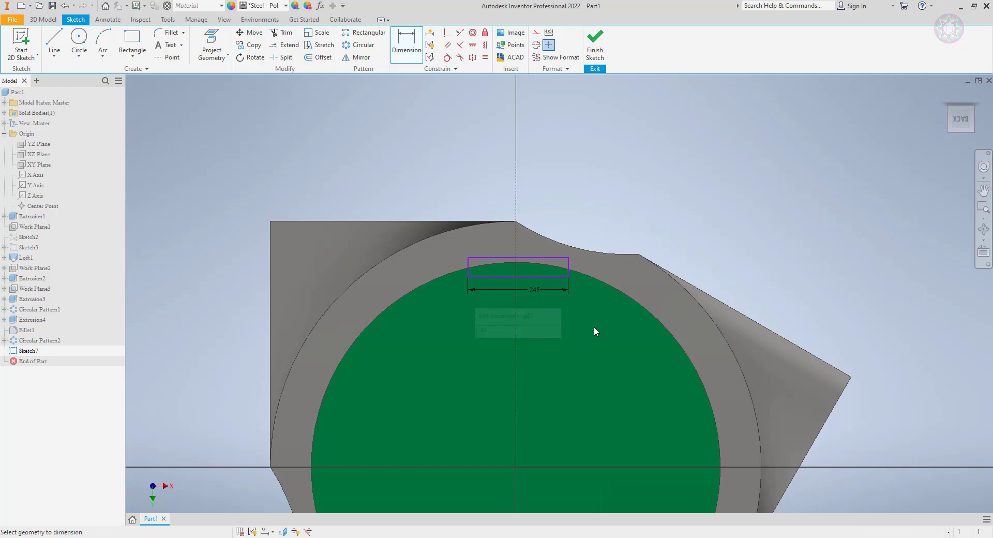
- Dimension the height of the rectangle along its short side edge
{"action": "scroll", "coordinate": [577, 265], "scroll_direction": "down", "scroll_amount": 3}
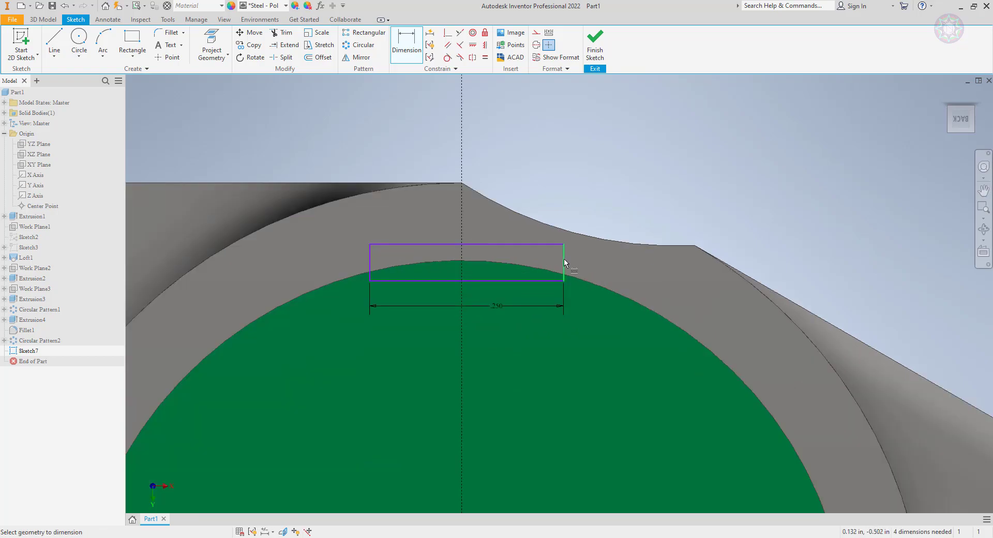
{"action": "left_click", "coordinate": [563, 258]}
{"action": "left_click", "coordinate": [578, 260]}
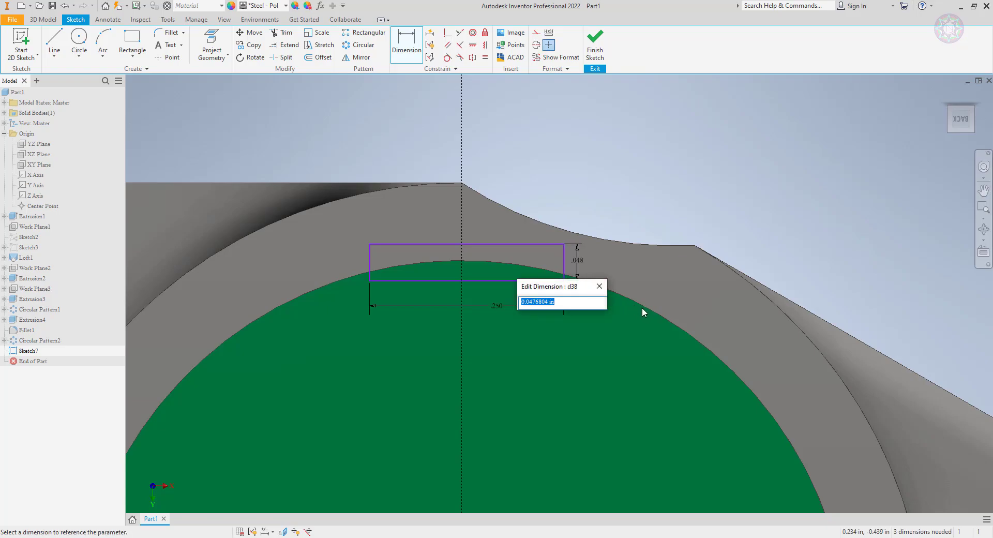
- Try a rectangle height of 0.02 in, and undo that height change
{"action": "type", "text": ".02"}
{"action": "key", "text": "Return"}
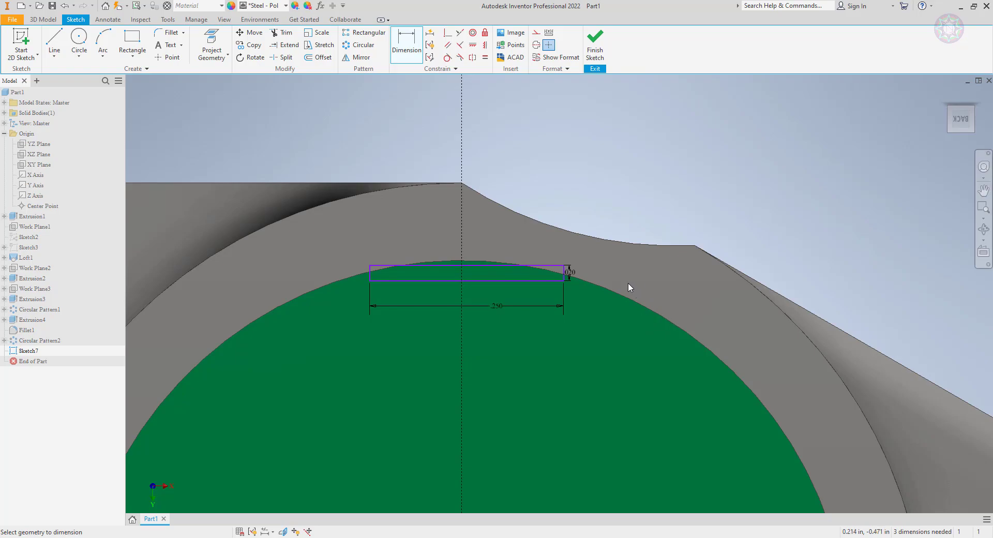
{"action": "key", "text": "ctrl+z"}
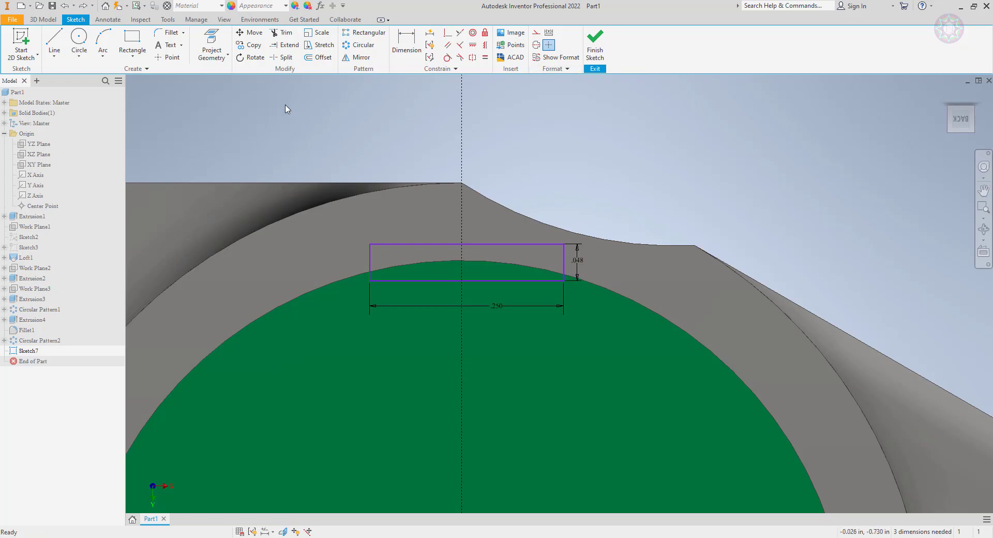
- Make the rectangle's two lower corner points symmetric about the vertical construction line
{"action": "left_click", "coordinate": [476, 61]}
{"action": "left_click", "coordinate": [368, 281]}
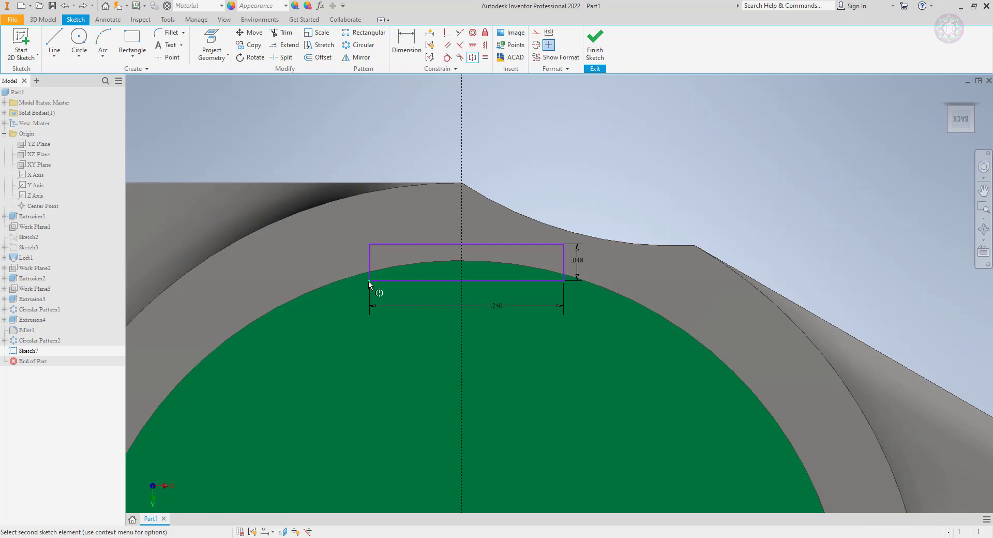
{"action": "left_click", "coordinate": [563, 279]}
{"action": "left_click", "coordinate": [461, 215]}
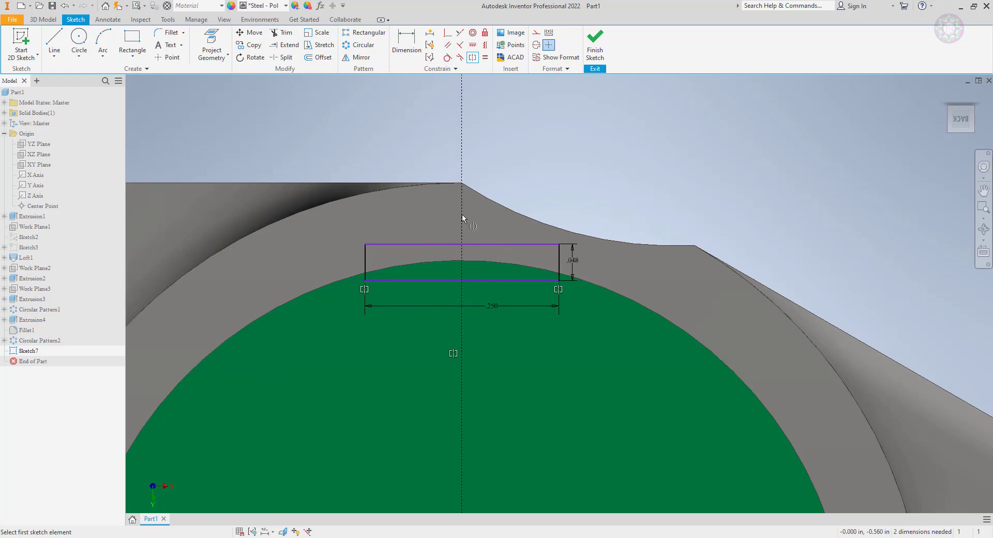
{"action": "key", "text": "Escape"}
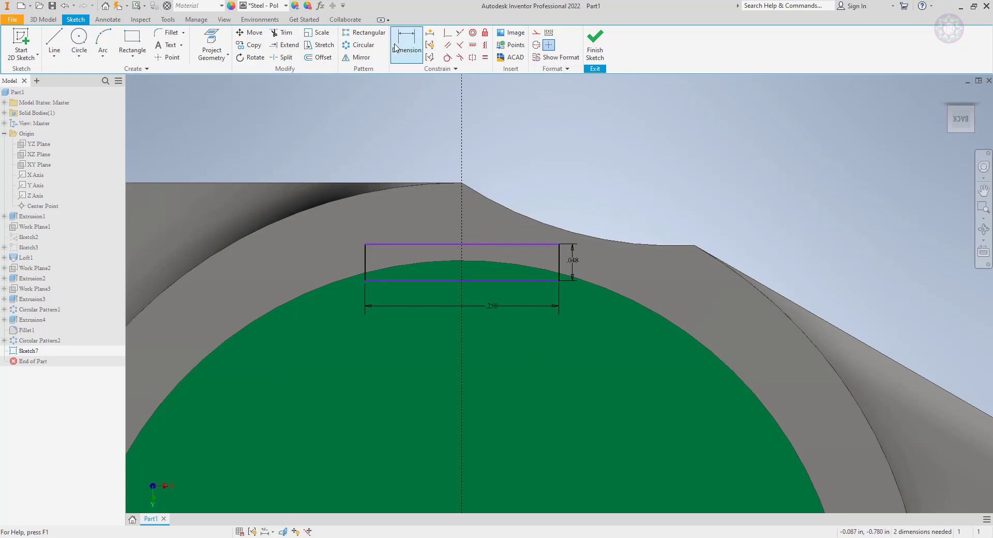
{"action": "left_click", "coordinate": [394, 48]}
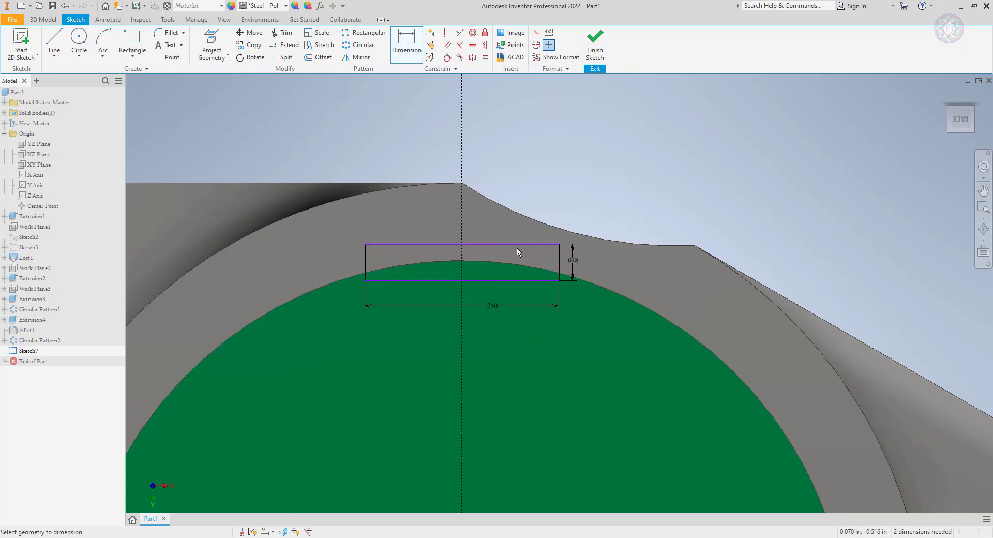
{"action": "left_click", "coordinate": [524, 280]}
{"action": "scroll", "coordinate": [560, 361], "scroll_direction": "down", "scroll_amount": 5}
{"action": "mouse_move", "coordinate": [574, 385]}
{"action": "middle_mouse_down"}
{"action": "mouse_move", "coordinate": [544, 248]}
{"action": "mouse_move", "coordinate": [510, 238]}
{"action": "middle_mouse_up"}
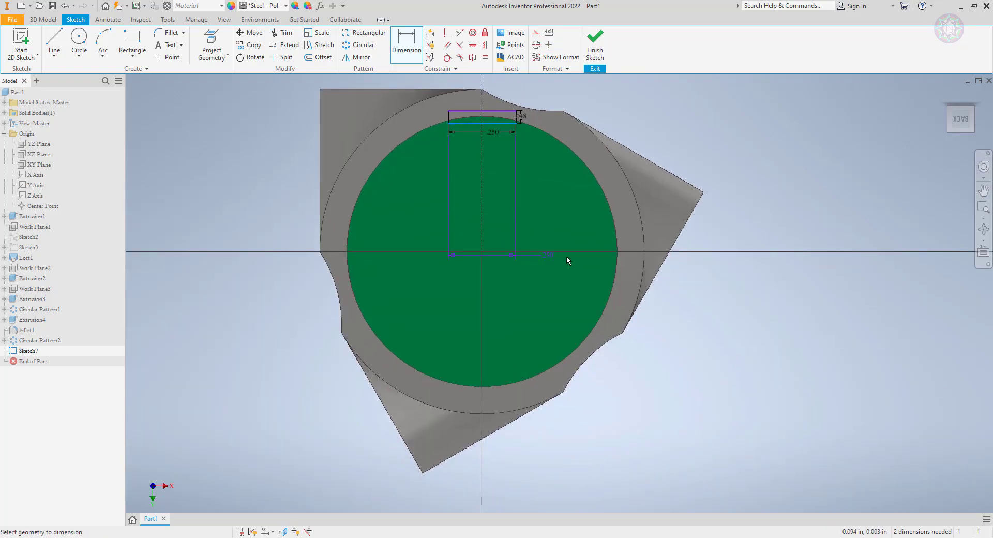
{"action": "key", "text": "Escape"}
- Sketch a horizontal construction line from the origin to a point beyond the finned section's outer edge
{"action": "left_click", "coordinate": [55, 40]}
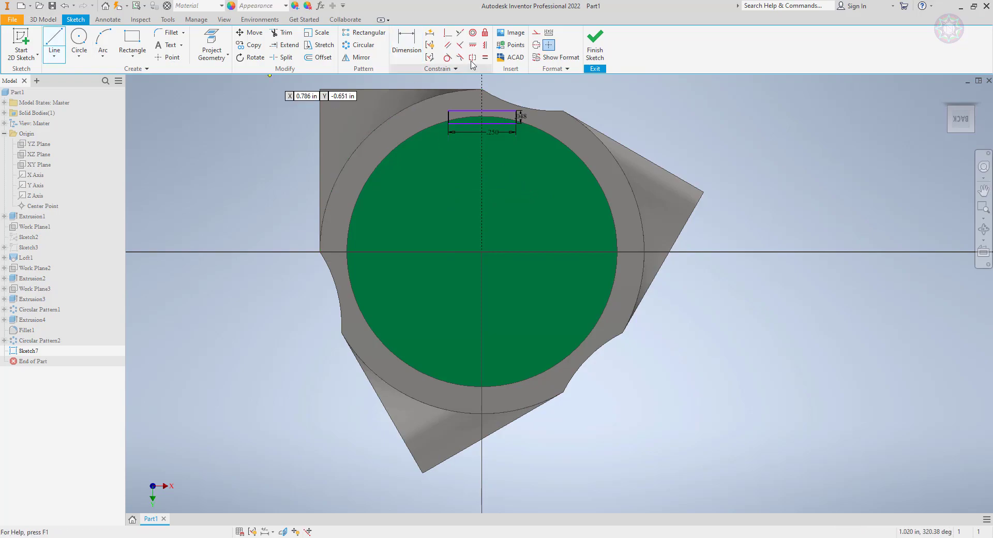
{"action": "left_click", "coordinate": [481, 252]}
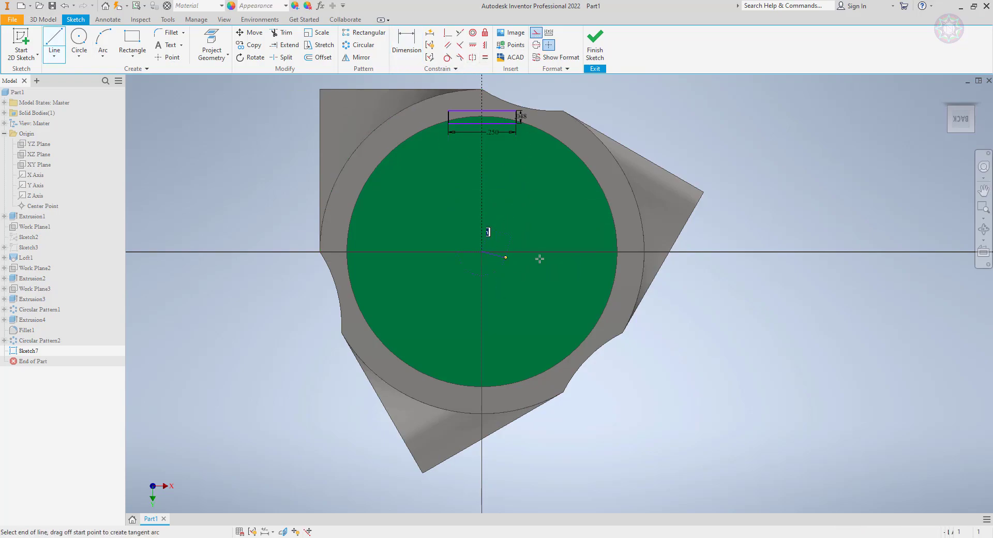
{"action": "left_click", "coordinate": [718, 252]}
{"action": "key", "text": "Escape"}
- Dimension the distance between the rectangle's lower edge and the horizontal construction line, keeping the value as drawn
{"action": "left_click", "coordinate": [399, 47]}
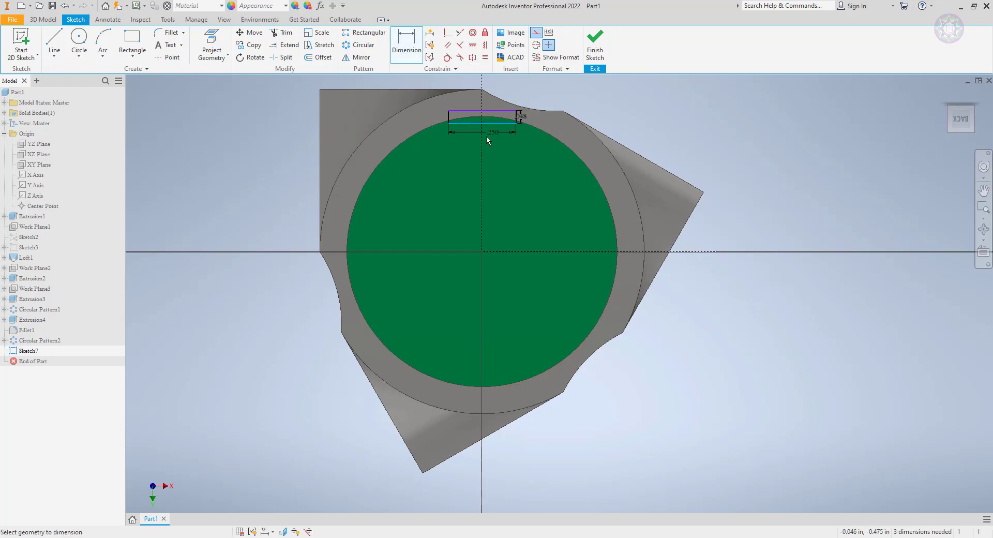
{"action": "left_click", "coordinate": [558, 252]}
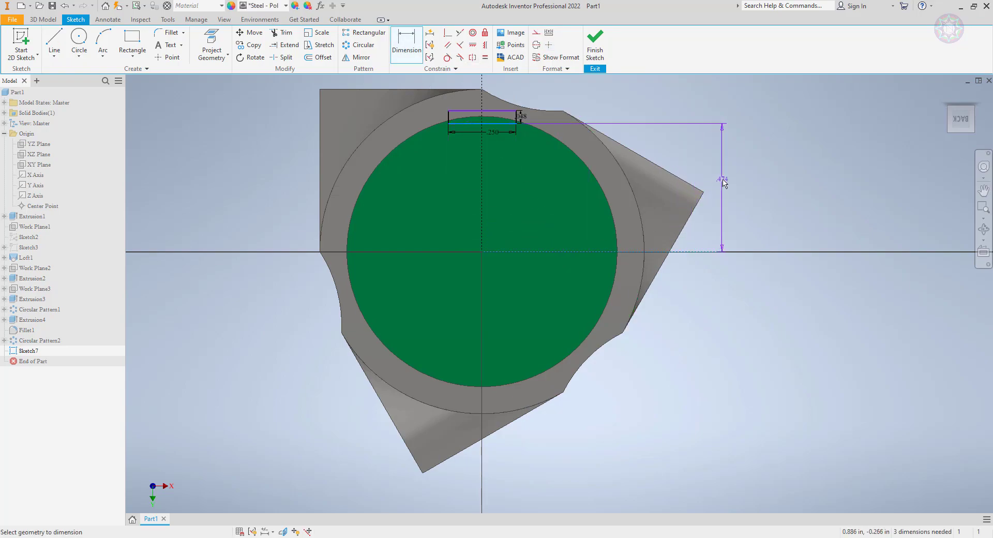
{"action": "left_click", "coordinate": [723, 182]}
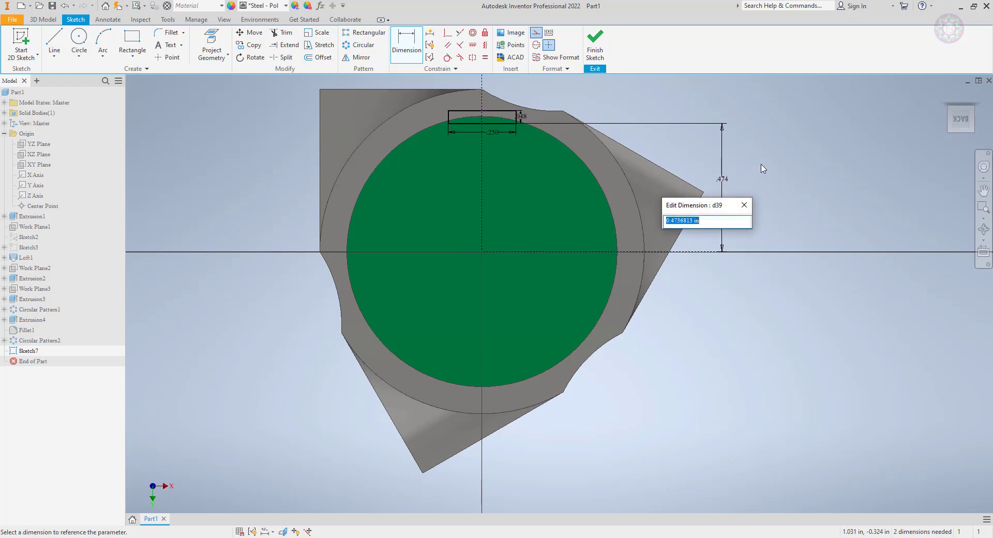
{"action": "key", "text": "Escape"}
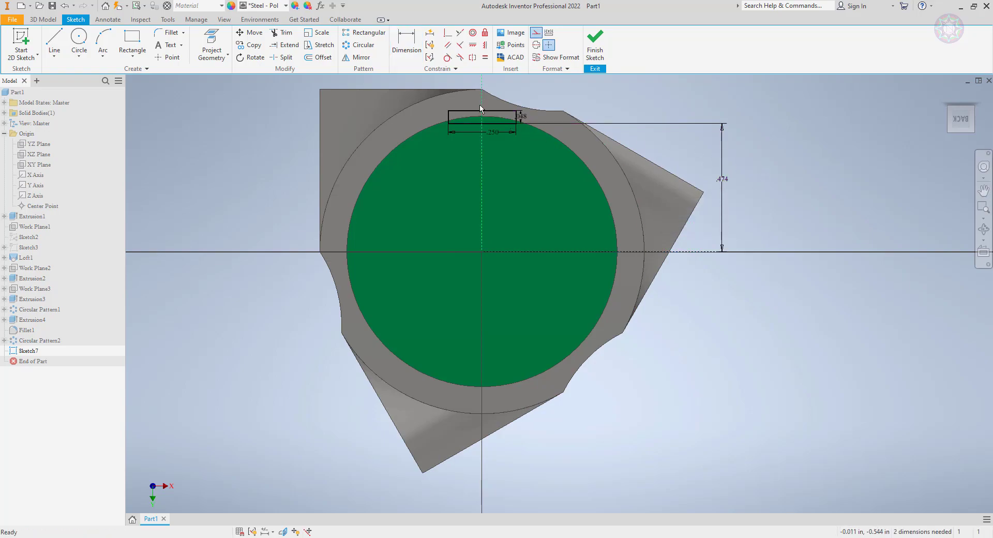
{"action": "scroll", "coordinate": [480, 108], "scroll_direction": "up", "scroll_amount": 3}
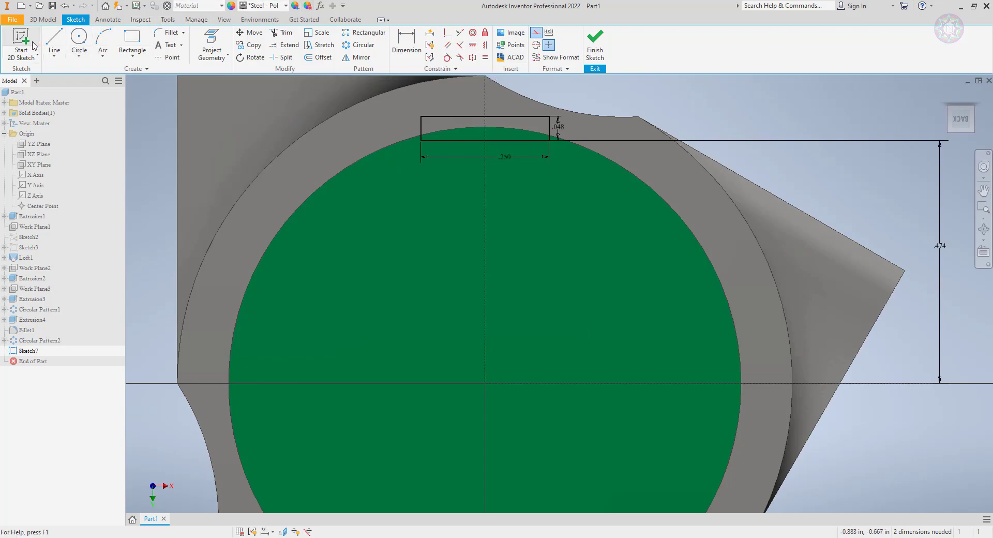
{"action": "left_click", "coordinate": [52, 21]}
{"action": "left_click", "coordinate": [55, 40]}
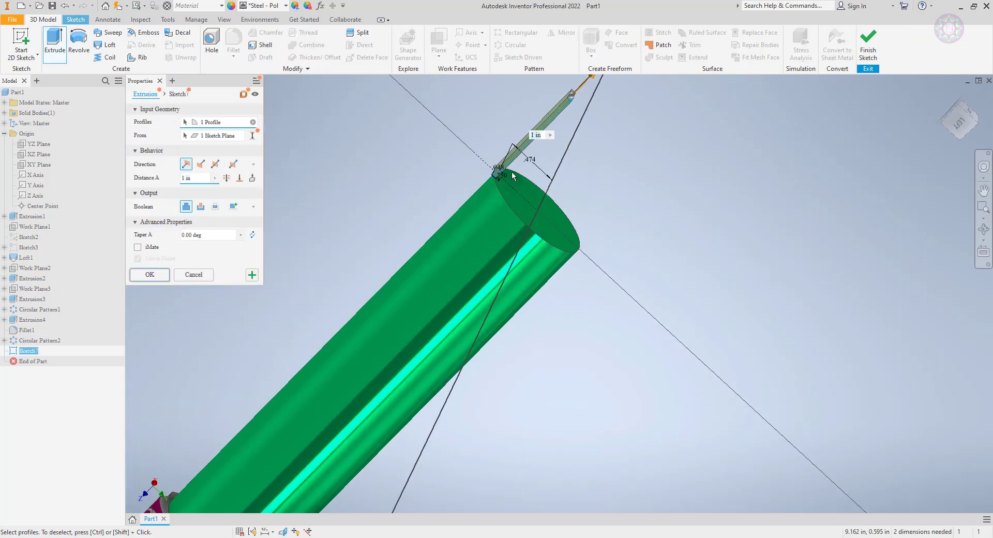
{"action": "scroll", "coordinate": [504, 171], "scroll_direction": "up", "scroll_amount": 5}
{"action": "left_click", "coordinate": [201, 206]}
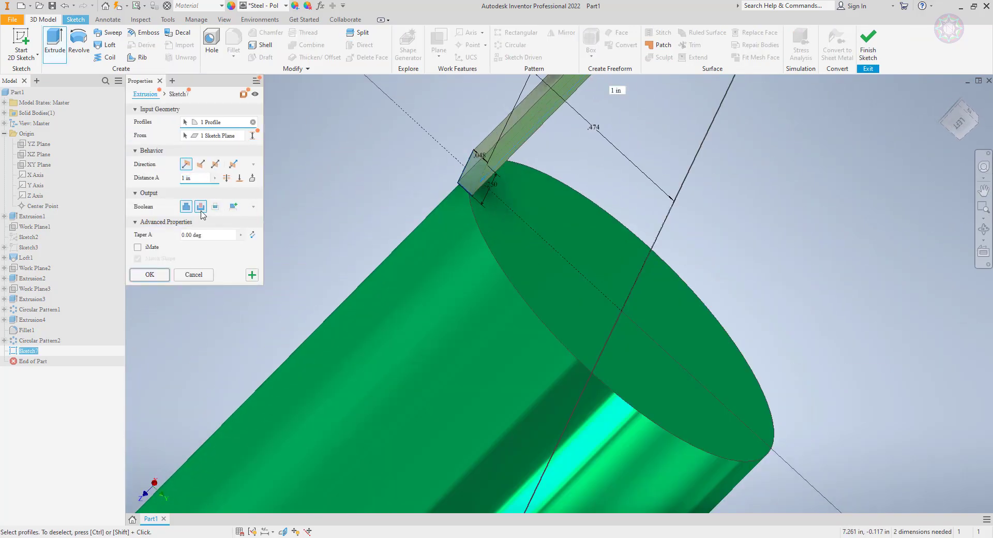
{"action": "left_click", "coordinate": [201, 164]}
{"action": "scroll", "coordinate": [312, 162], "scroll_direction": "down", "scroll_amount": 3}
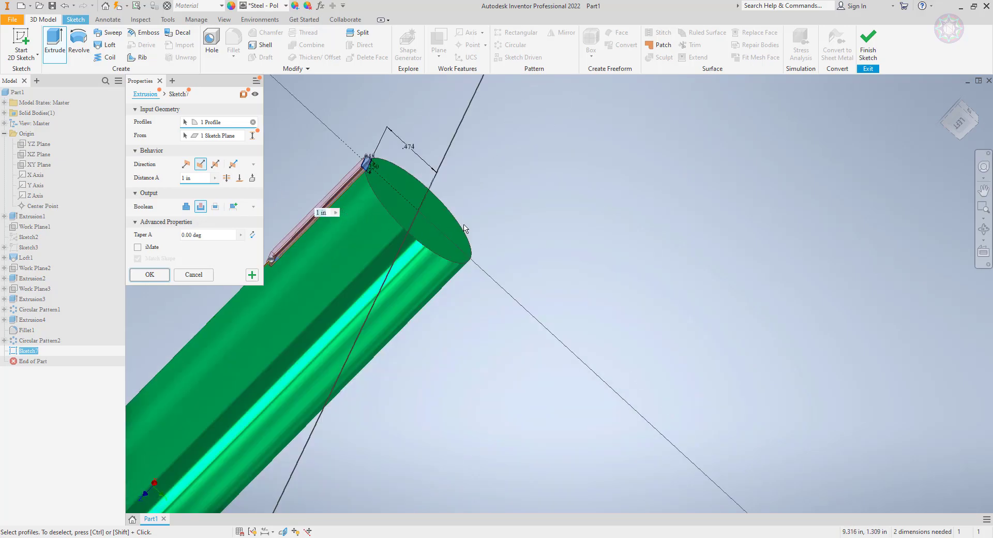
{"action": "middle_click_drag", "start_coordinate": [464, 228], "coordinate": [501, 290], "text": "shift"}
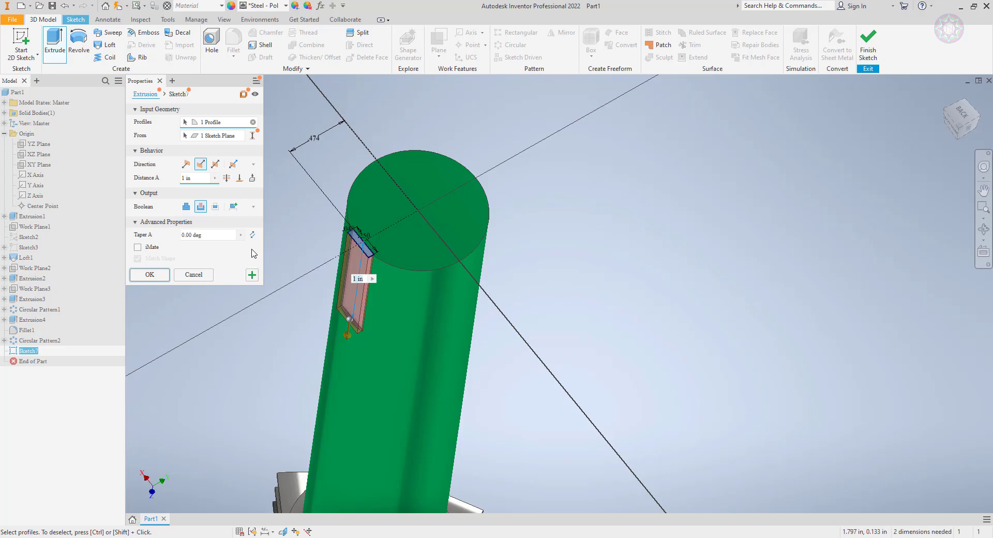
{"action": "left_click", "coordinate": [199, 276]}
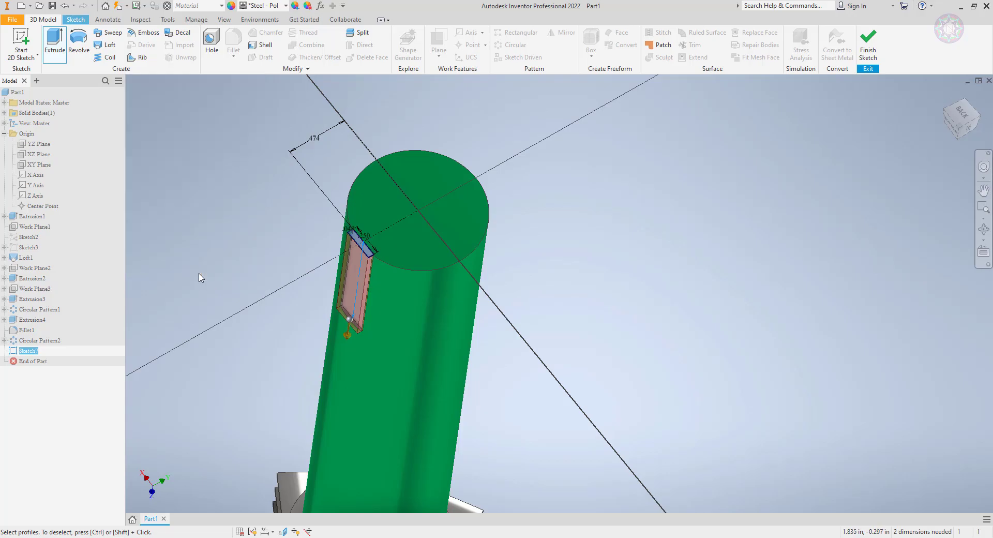
- Set the rectangle's width dimension to 0.28 in
{"action": "scroll", "coordinate": [358, 248], "scroll_direction": "up", "scroll_amount": 5}
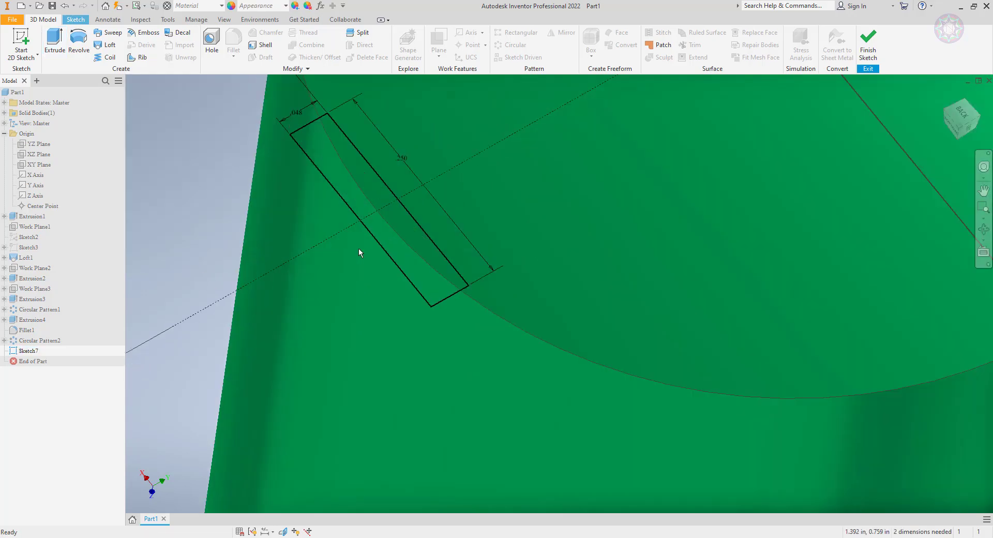
{"action": "double_click", "coordinate": [403, 158]}
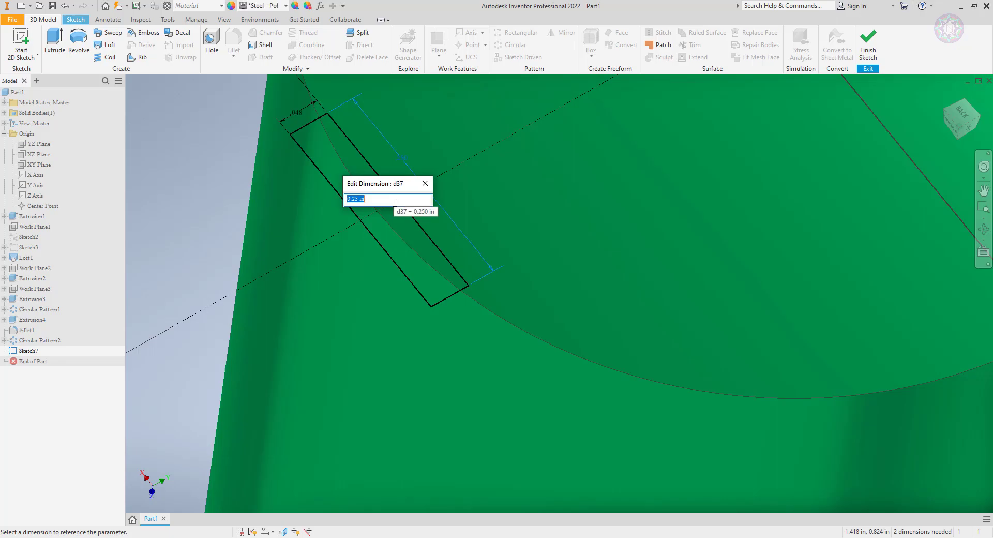
{"action": "type", "text": "."}
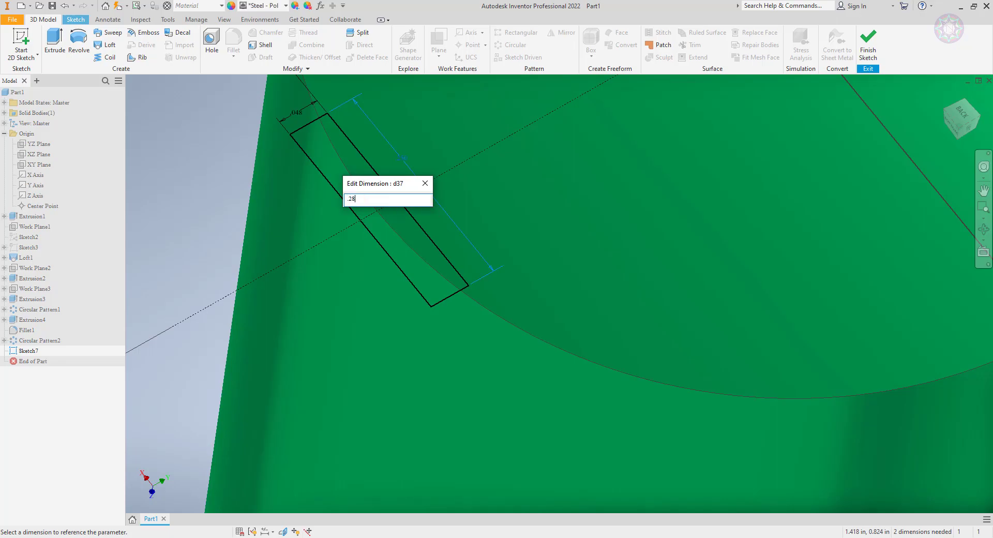
{"action": "type", "text": "28"}
{"action": "key", "text": "Return"}
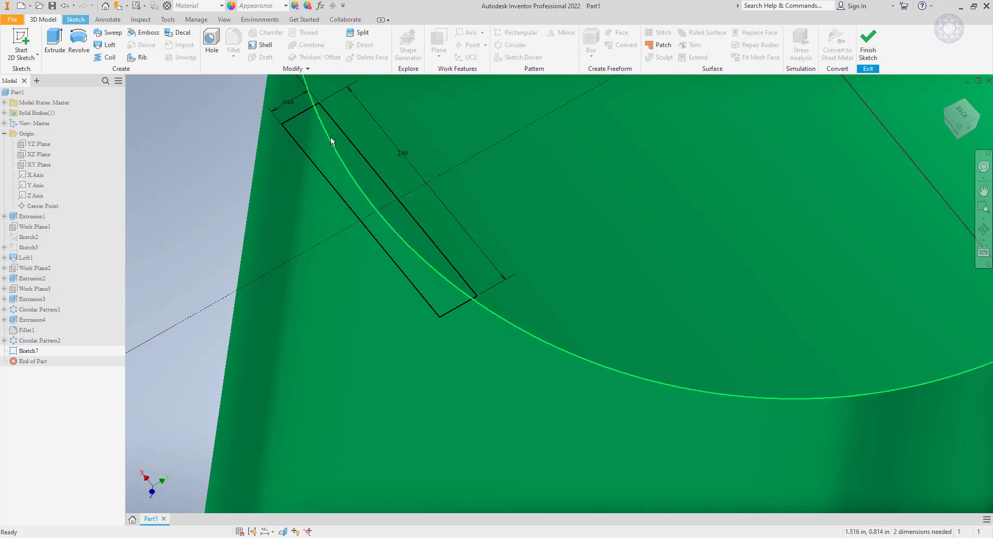
- Set the rectangle's width dimension to 0.35 in so its corners extend past the rod's circular edge
{"action": "scroll", "coordinate": [334, 112], "scroll_direction": "down", "scroll_amount": 2}
{"action": "scroll", "coordinate": [334, 111], "scroll_direction": "up", "scroll_amount": 3}
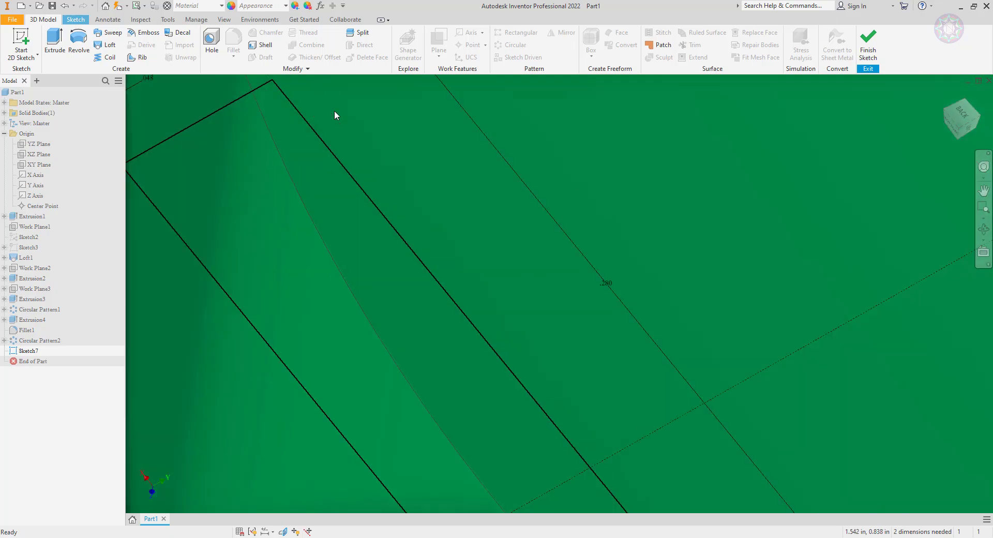
{"action": "double_click", "coordinate": [607, 284]}
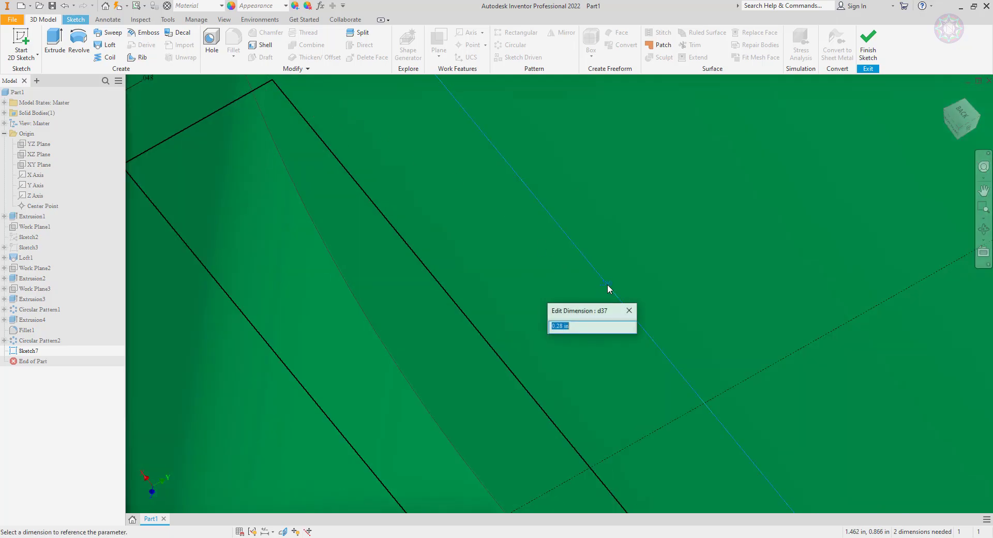
{"action": "type", "text": ".35"}
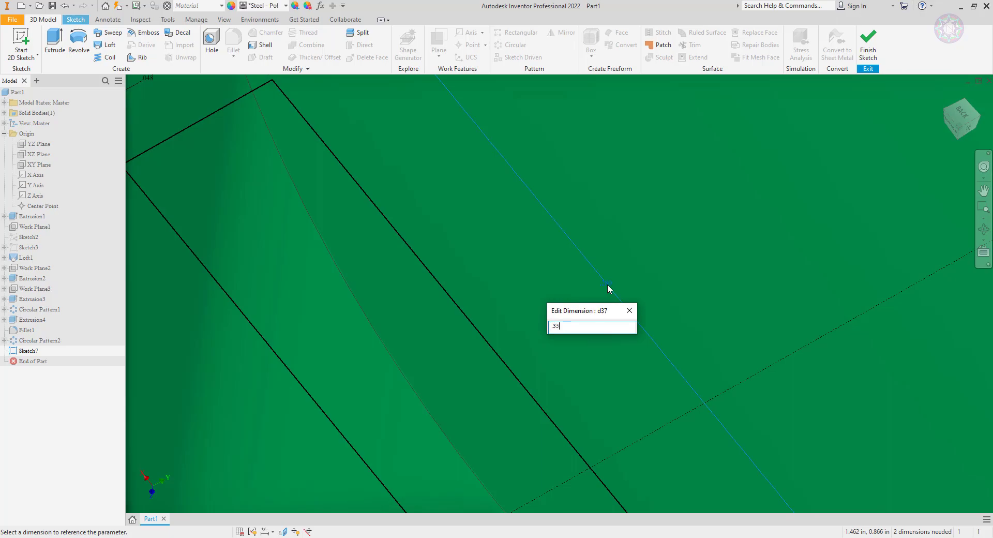
{"action": "key", "text": "Return"}
{"action": "scroll", "coordinate": [591, 276], "scroll_direction": "down", "scroll_amount": 5}
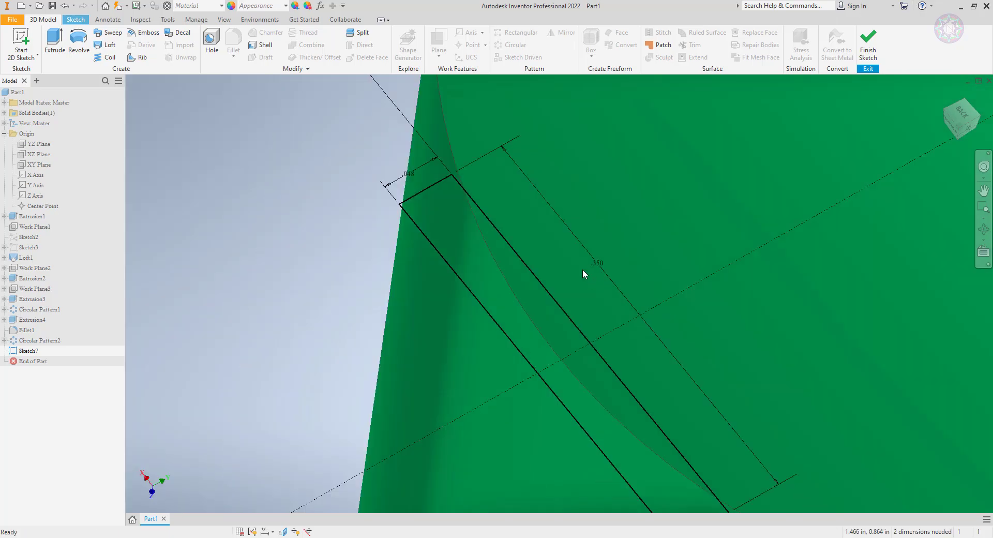
{"action": "scroll", "coordinate": [467, 181], "scroll_direction": "up", "scroll_amount": 3}
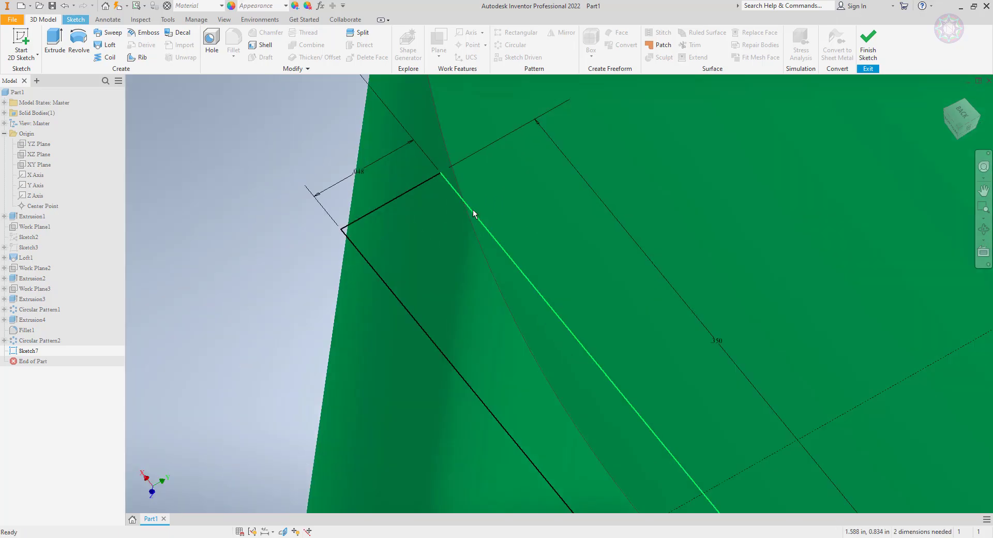
{"action": "scroll", "coordinate": [485, 222], "scroll_direction": "down", "scroll_amount": 2}
{"action": "scroll", "coordinate": [485, 222], "scroll_direction": "down", "scroll_amount": 5}
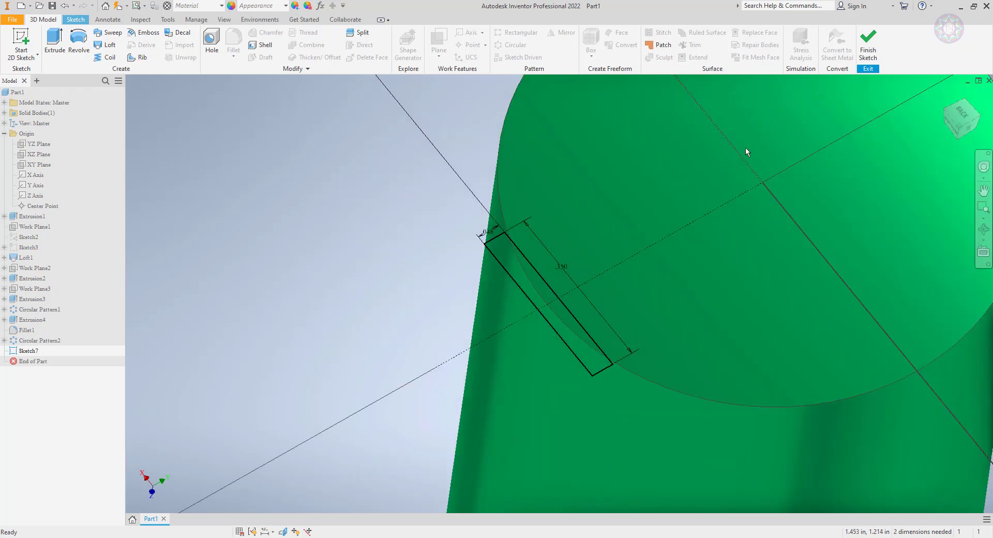
{"action": "middle_click_drag", "start_coordinate": [780, 217], "coordinate": [592, 282]}
{"action": "scroll", "coordinate": [546, 238], "scroll_direction": "down", "scroll_amount": 2}
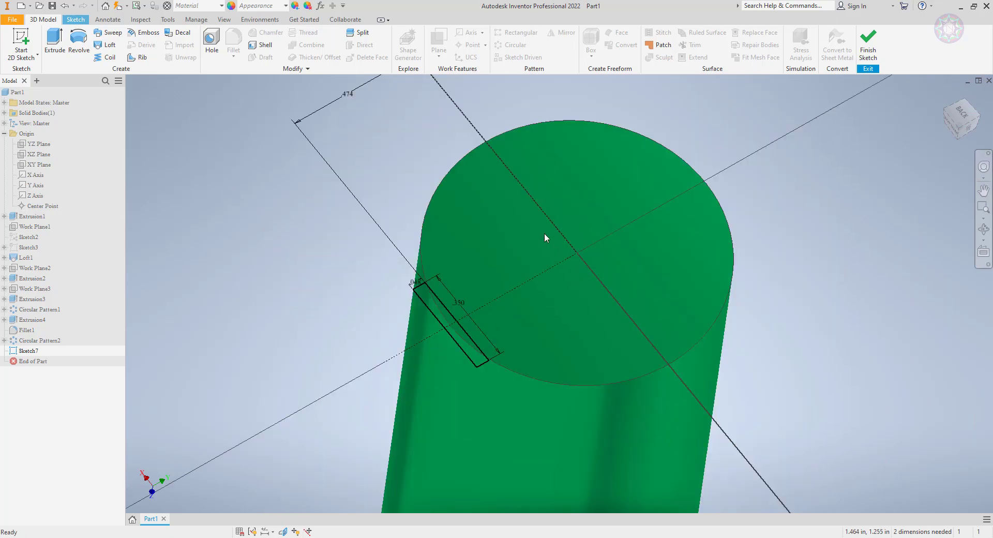
- Set the distance from the construction line through the origin to the rectangle's inner edge to 0.45 in
{"action": "middle_click_drag", "start_coordinate": [546, 238], "coordinate": [574, 316]}
{"action": "scroll", "coordinate": [336, 150], "scroll_direction": "up", "scroll_amount": 5}
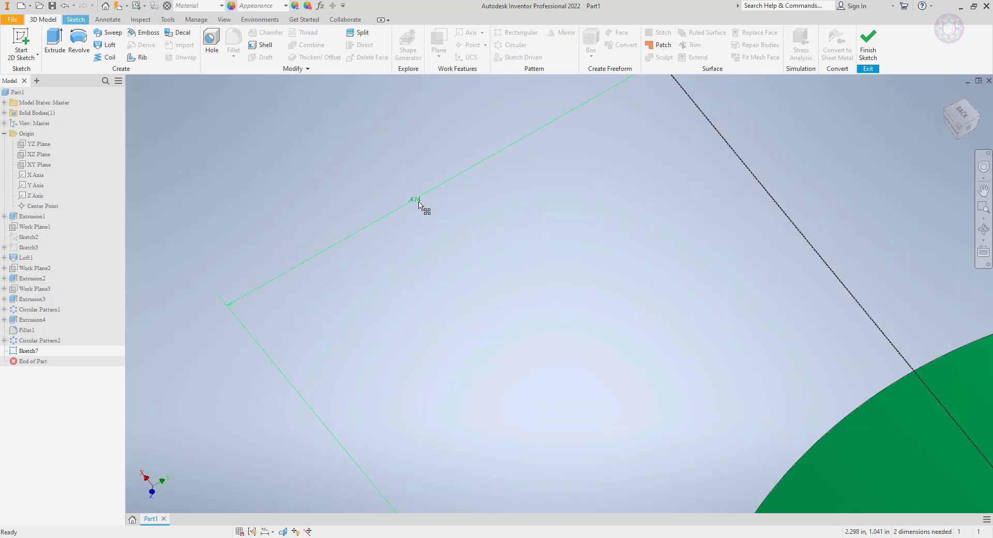
{"action": "double_click", "coordinate": [417, 200]}
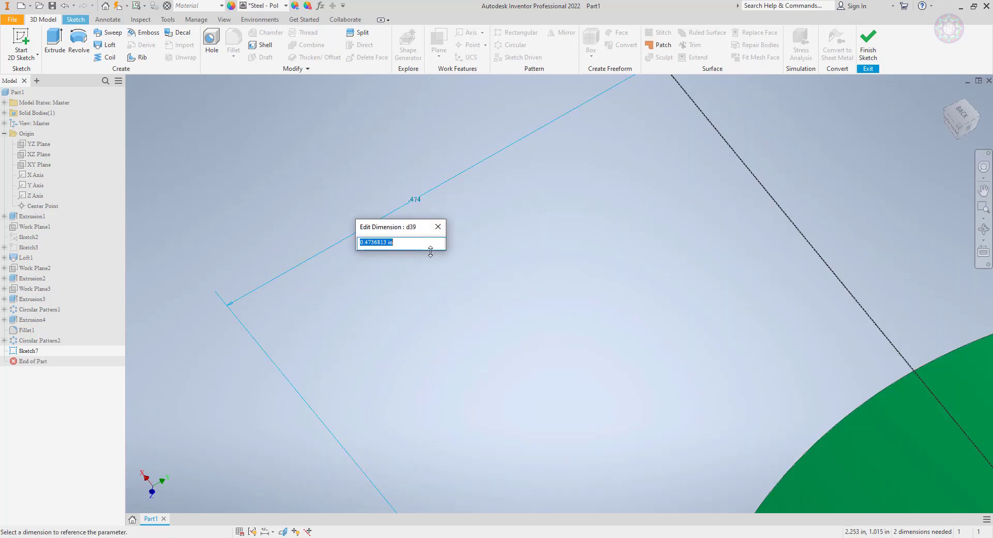
{"action": "key", "text": "BackSpace"}
{"action": "type", "text": ".45"}
{"action": "key", "text": "Return"}
- Set the rectangle's short-side dimension to 0.052 in
{"action": "scroll", "coordinate": [614, 295], "scroll_direction": "up", "scroll_amount": 3}
{"action": "scroll", "coordinate": [651, 444], "scroll_direction": "up", "scroll_amount": 3}
{"action": "scroll", "coordinate": [634, 395], "scroll_direction": "up", "scroll_amount": 2}
{"action": "scroll", "coordinate": [634, 395], "scroll_direction": "up", "scroll_amount": 2}
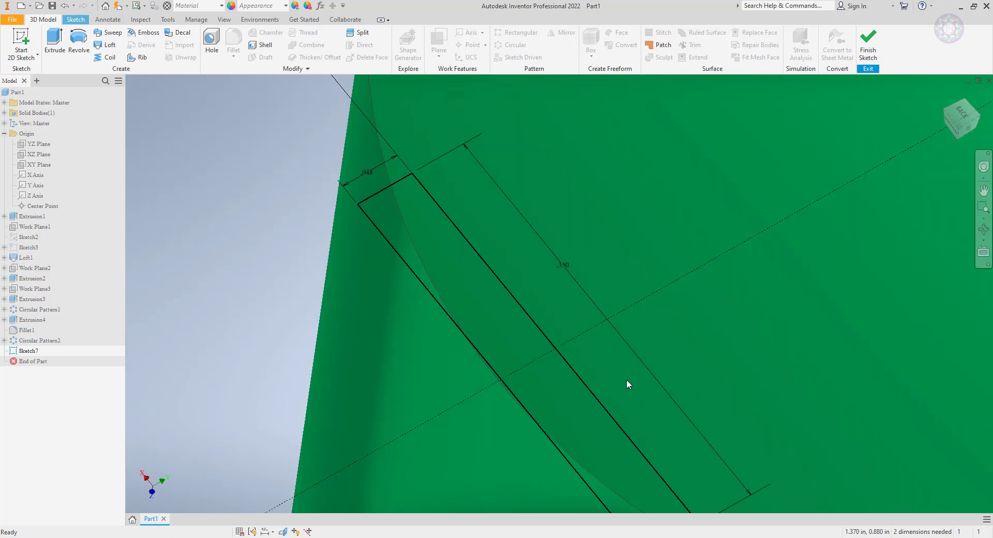
{"action": "scroll", "coordinate": [627, 384], "scroll_direction": "down", "scroll_amount": 3}
{"action": "scroll", "coordinate": [475, 257], "scroll_direction": "up", "scroll_amount": 5}
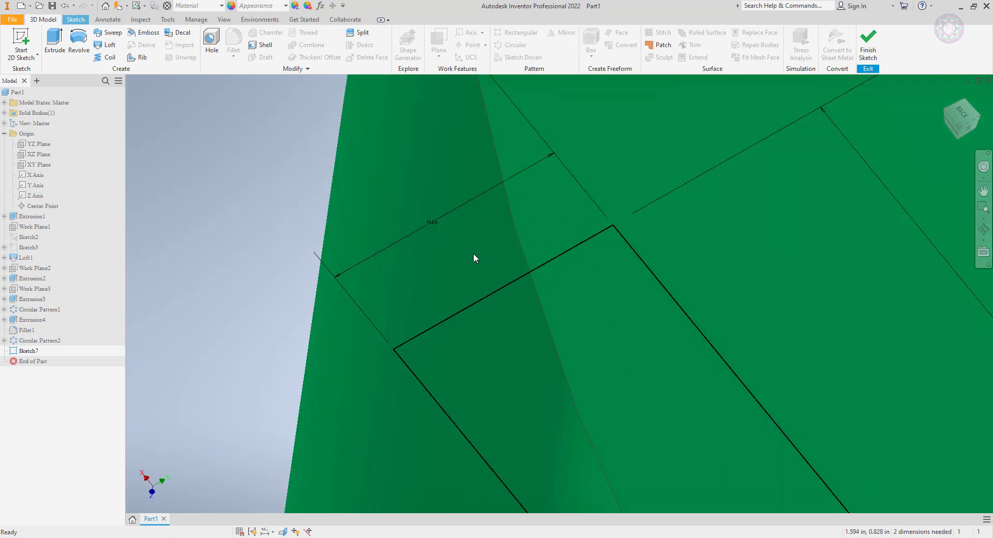
{"action": "double_click", "coordinate": [429, 219]}
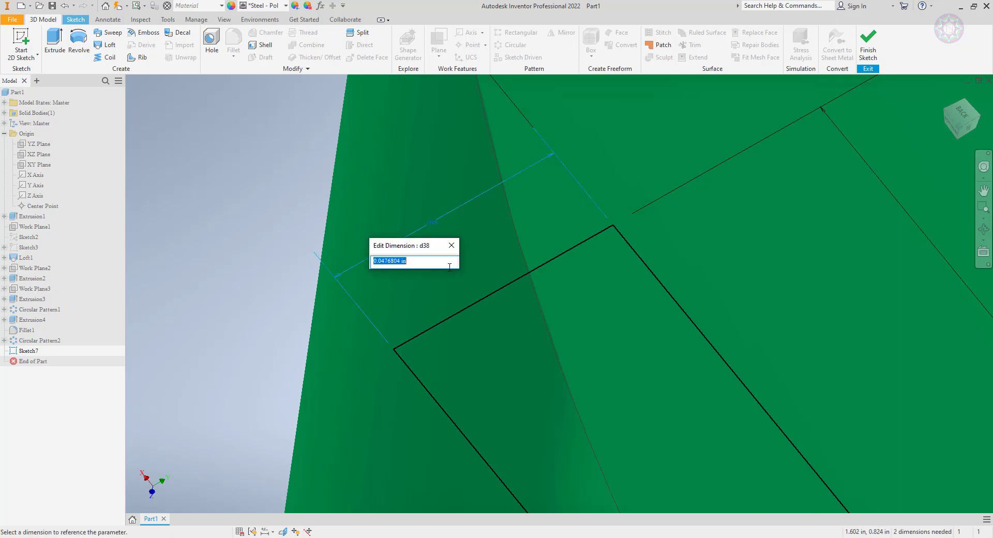
{"action": "key", "text": "BackSpace"}
{"action": "key", "text": "Return"}
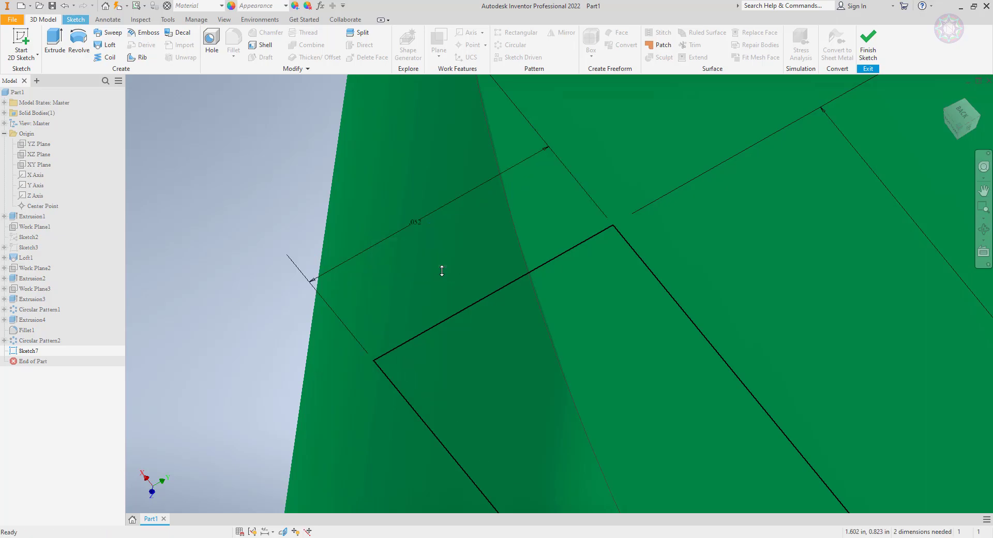
- Set the rectangle's long-side dimension to 0.5 in
{"action": "scroll", "coordinate": [501, 332], "scroll_direction": "down", "scroll_amount": 2}
{"action": "scroll", "coordinate": [511, 366], "scroll_direction": "down", "scroll_amount": 4}
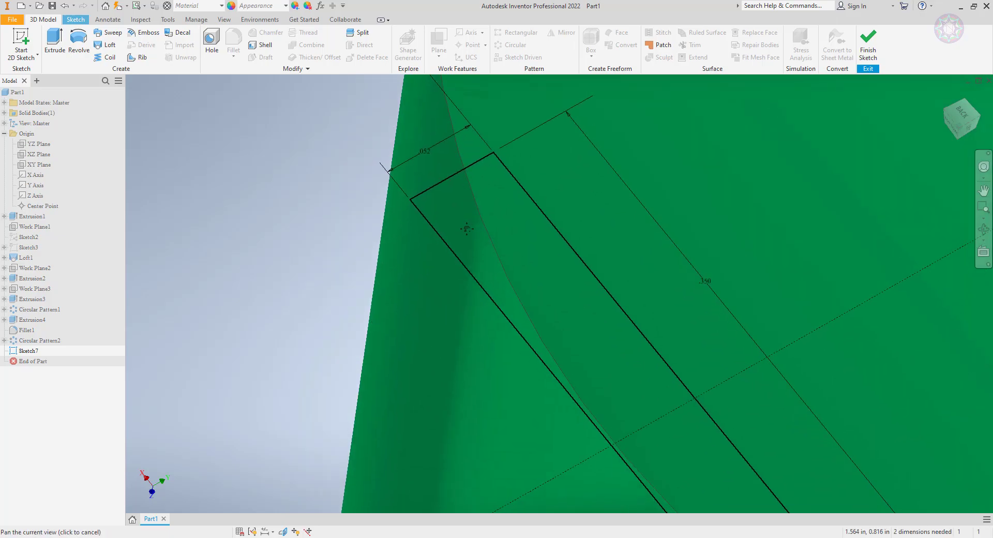
{"action": "scroll", "coordinate": [535, 350], "scroll_direction": "down", "scroll_amount": 3}
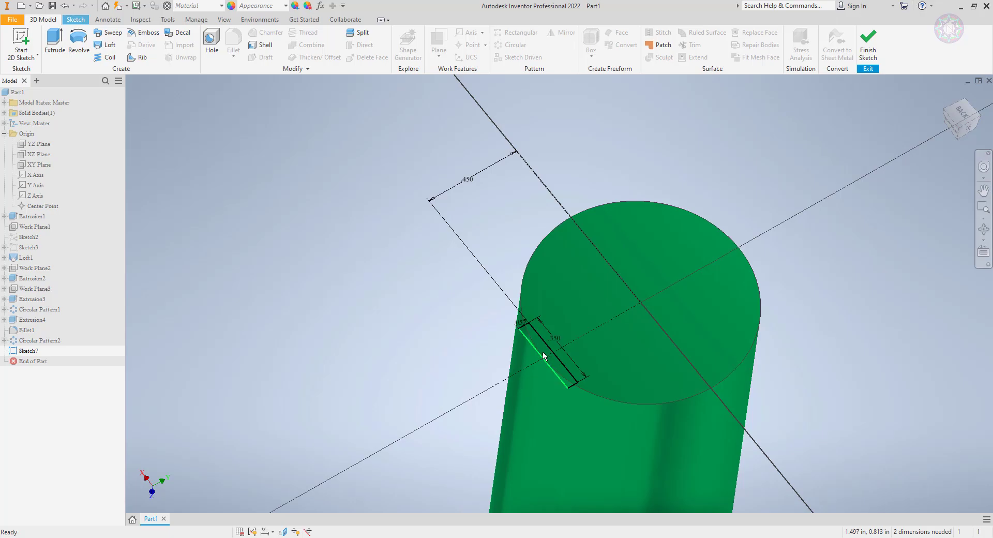
{"action": "scroll", "coordinate": [561, 358], "scroll_direction": "up", "scroll_amount": 5}
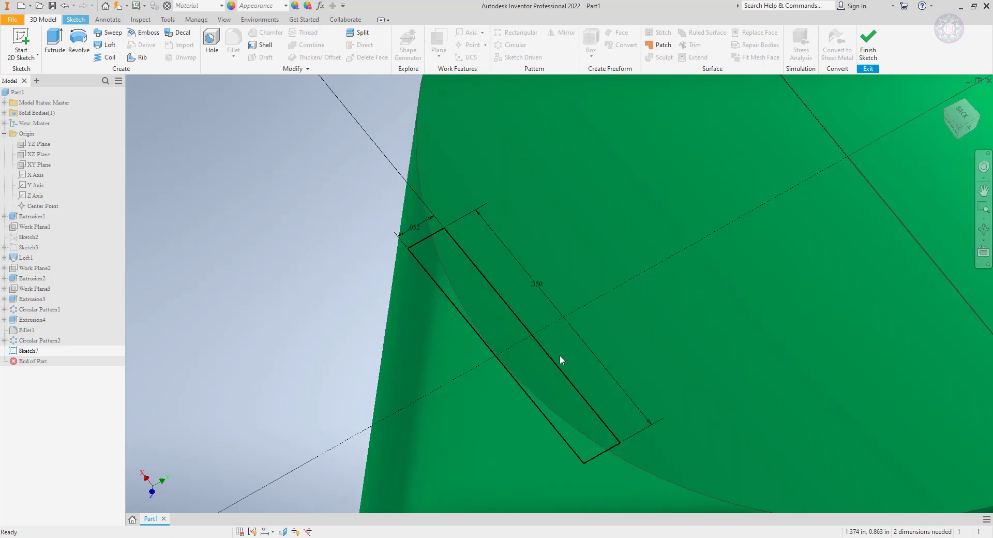
{"action": "double_click", "coordinate": [536, 284]}
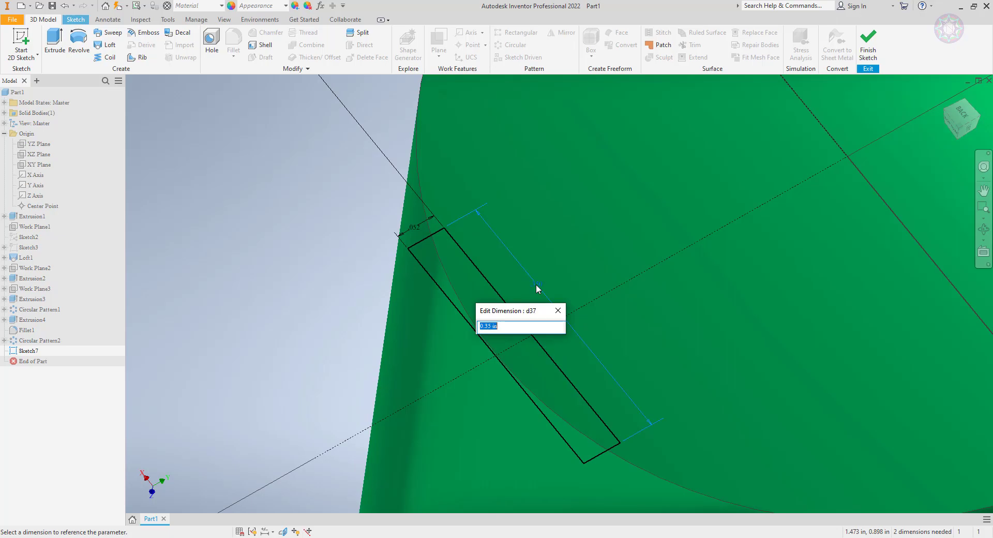
{"action": "key", "text": "BackSpace"}
{"action": "key", "text": "Return"}
{"action": "left_click", "coordinate": [498, 306]}
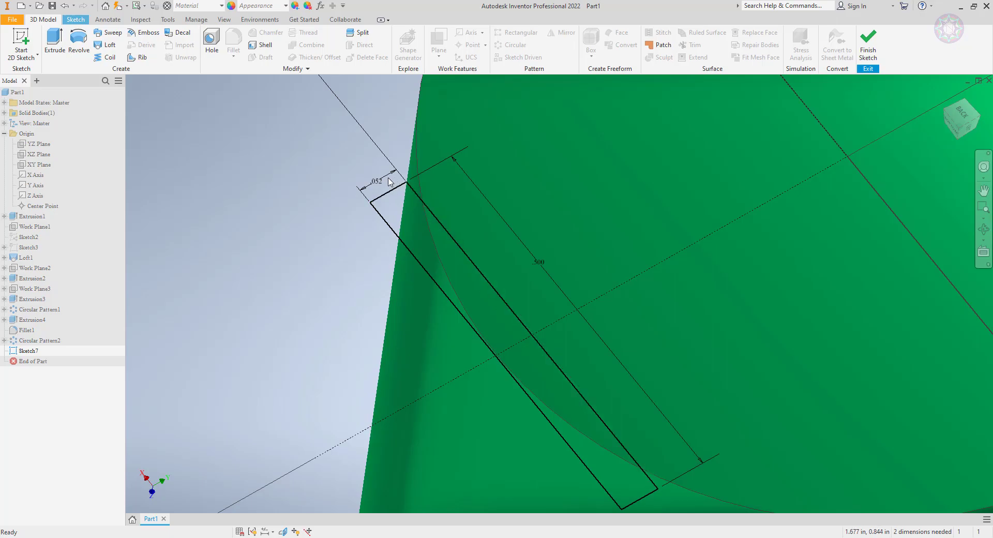
- Set the rectangle's short-side dimension to 0.06 in
{"action": "left_click", "coordinate": [379, 185]}
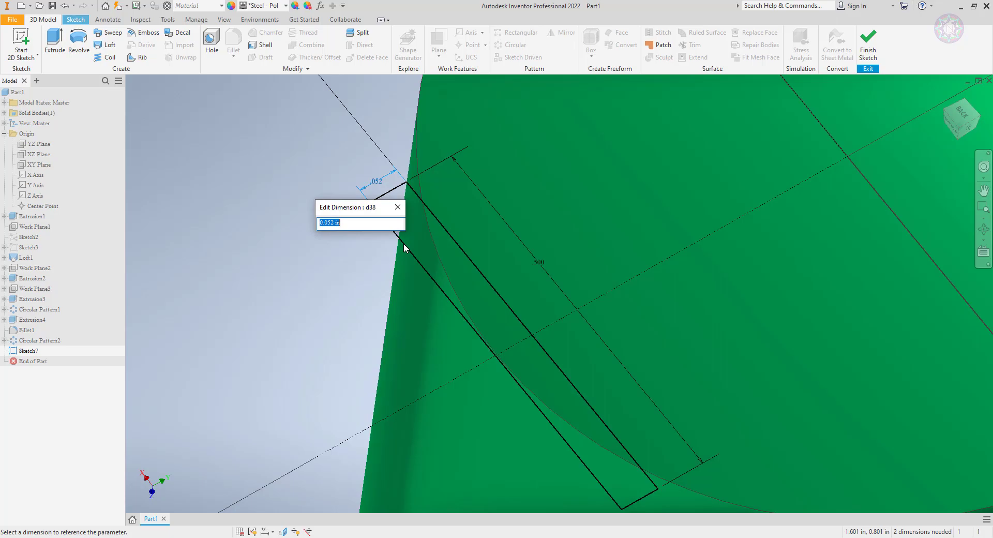
{"action": "type", "text": ".06"}
{"action": "key", "text": "Return"}
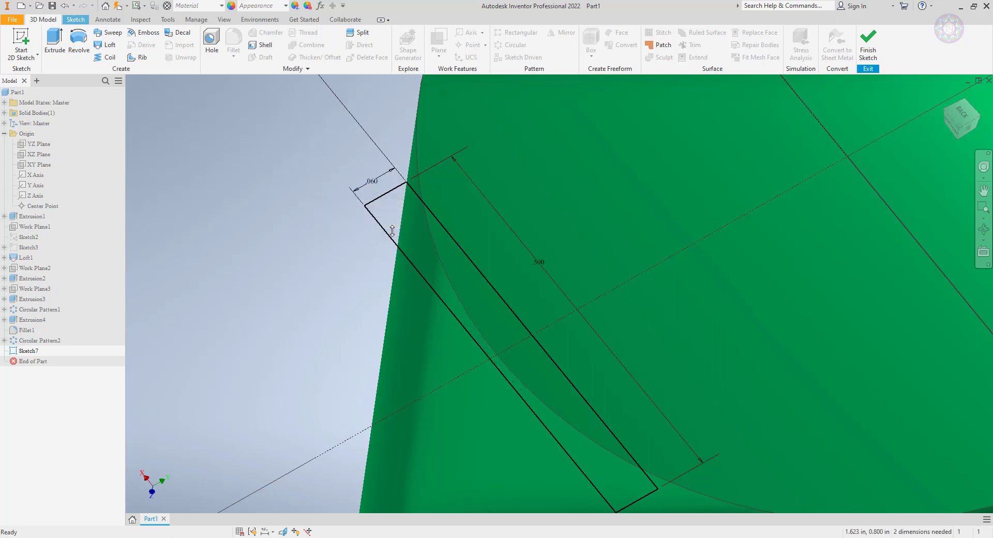
- Set the distance from the construction line to the rectangle's inner edge to 0.4 in
{"action": "scroll", "coordinate": [437, 258], "scroll_direction": "up", "scroll_amount": 5}
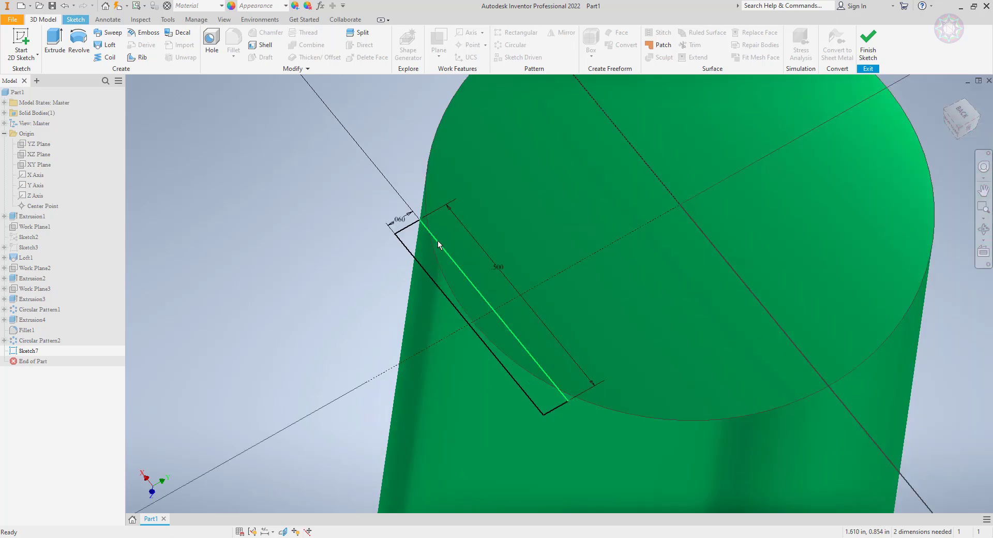
{"action": "middle_click_drag", "start_coordinate": [476, 273], "coordinate": [487, 387]}
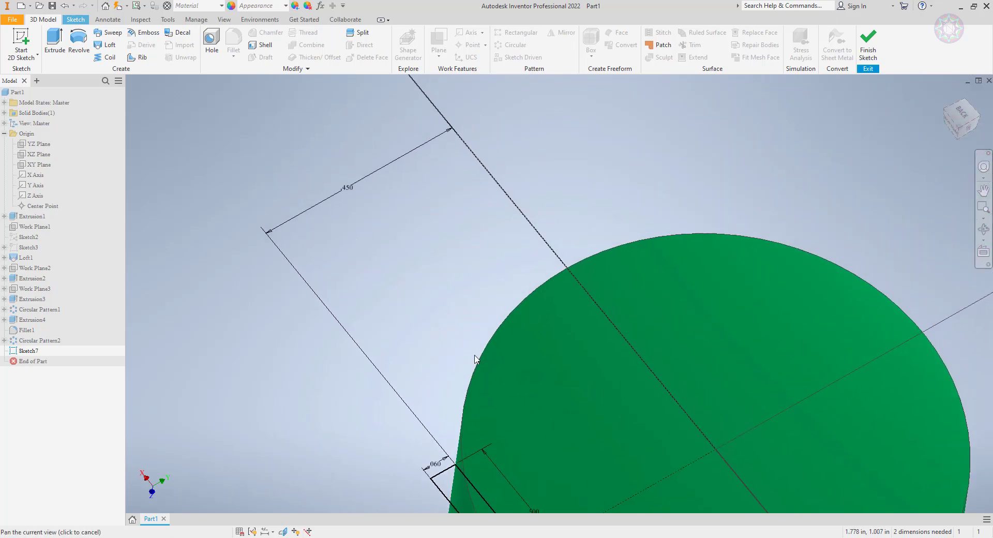
{"action": "double_click", "coordinate": [345, 193]}
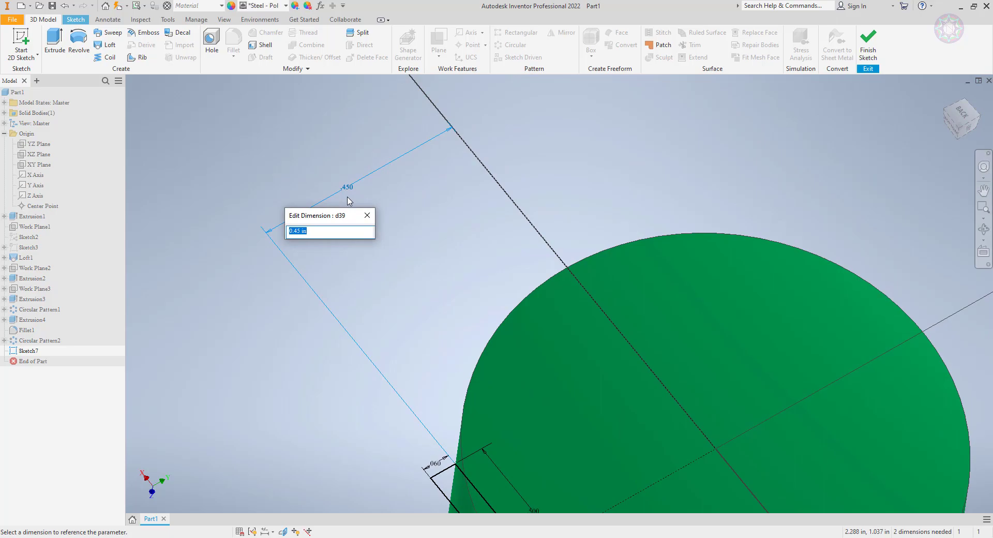
{"action": "key", "text": "BackSpace"}
{"action": "type", "text": ".4"}
{"action": "key", "text": "Return"}
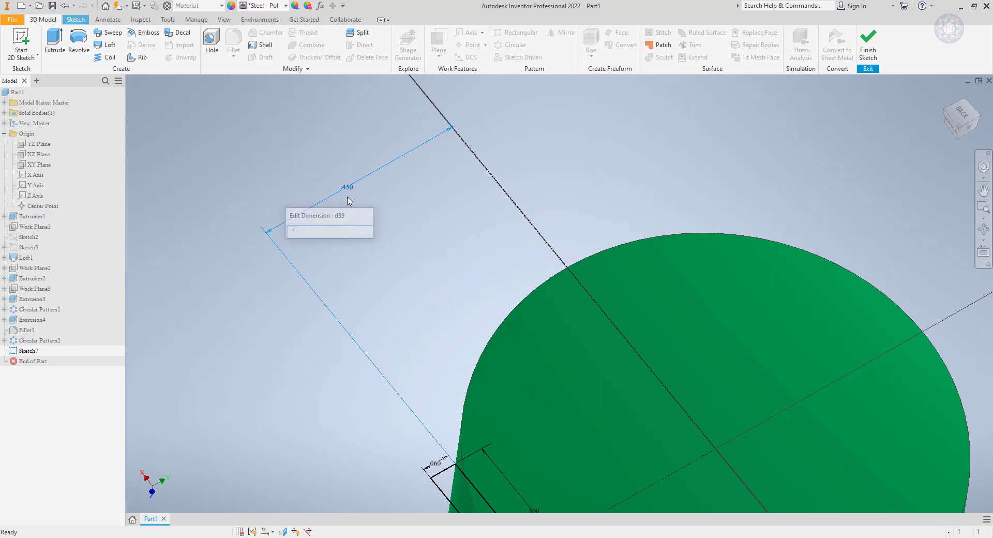
- Set the distance between the construction line and the rectangle's inner edge to 0.42 in and check its overlap with the rod's edge
{"action": "double_click", "coordinate": [366, 183]}
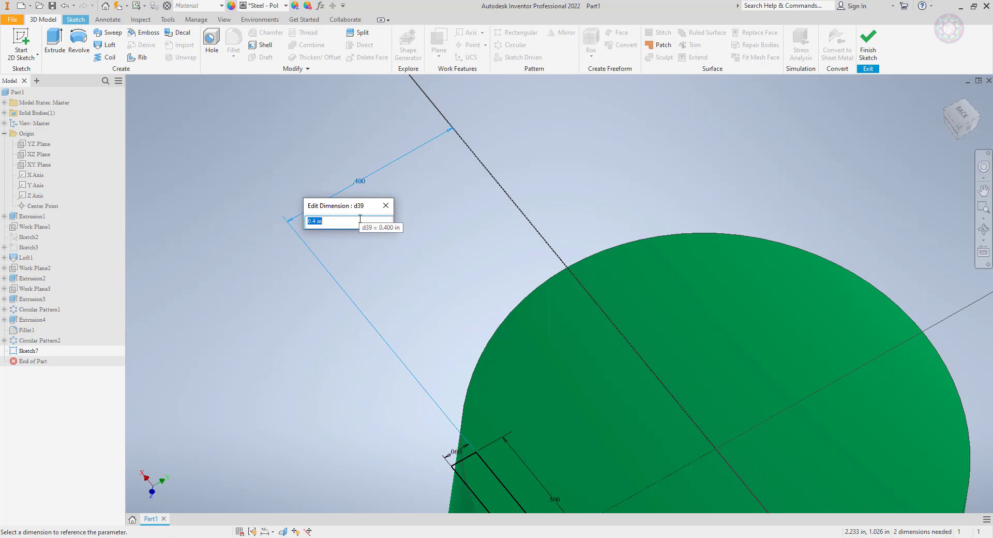
{"action": "type", "text": ".42"}
{"action": "key", "text": "Return"}
{"action": "scroll", "coordinate": [445, 408], "scroll_direction": "up", "scroll_amount": 5}
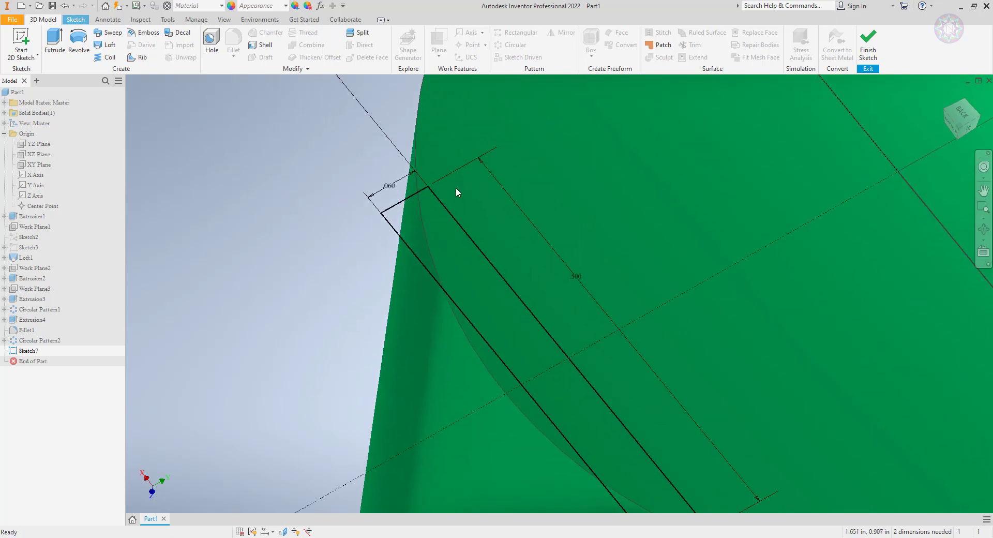
{"action": "scroll", "coordinate": [455, 188], "scroll_direction": "down", "scroll_amount": 4}
{"action": "mouse_move", "coordinate": [492, 188]}
{"action": "middle_mouse_down"}
{"action": "mouse_move", "coordinate": [419, 310]}
{"action": "mouse_move", "coordinate": [414, 265]}
{"action": "middle_mouse_up"}
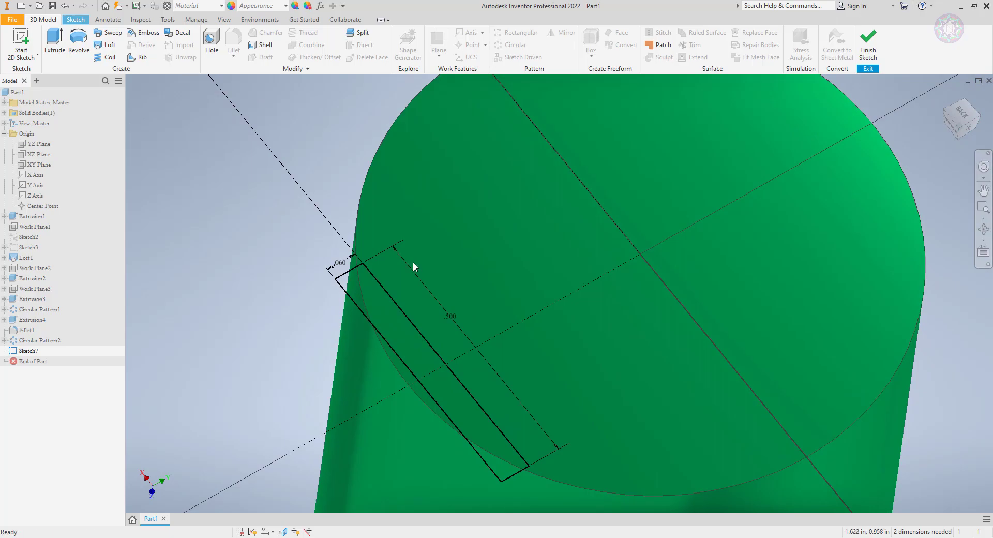
- Set the distance from the construction line to the rectangle's inner edge to 0.43 in
{"action": "scroll", "coordinate": [412, 266], "scroll_direction": "down", "scroll_amount": 3}
{"action": "key", "text": "d"}
{"action": "left_click", "coordinate": [412, 266]}
{"action": "left_click", "coordinate": [388, 201]}
{"action": "left_click", "coordinate": [314, 175]}
{"action": "type", "text": ".43"}
{"action": "key", "text": "Return"}
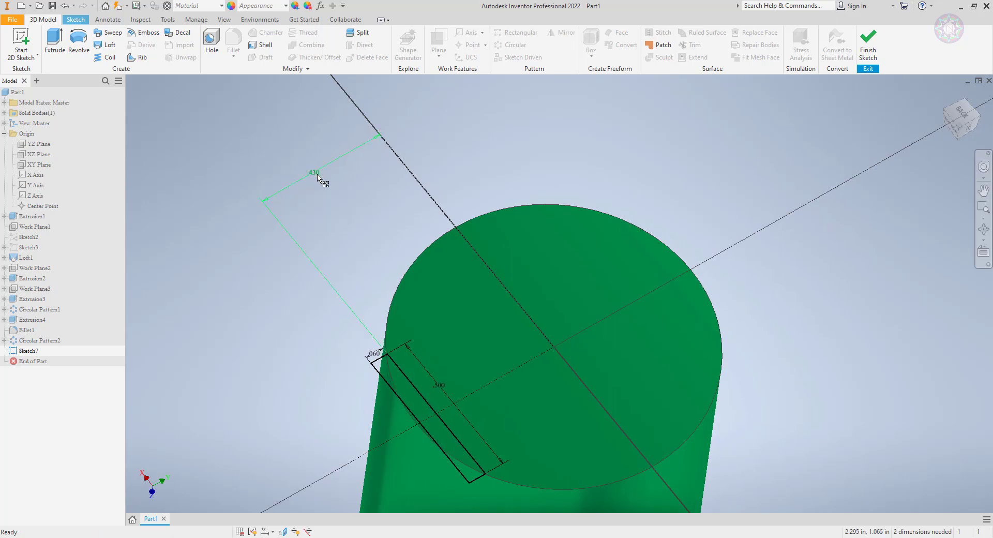
- Set the distance from the construction line to the rectangle's inner edge to 0.44 in
{"action": "double_click", "coordinate": [318, 177]}
{"action": "type", "text": ".4"}
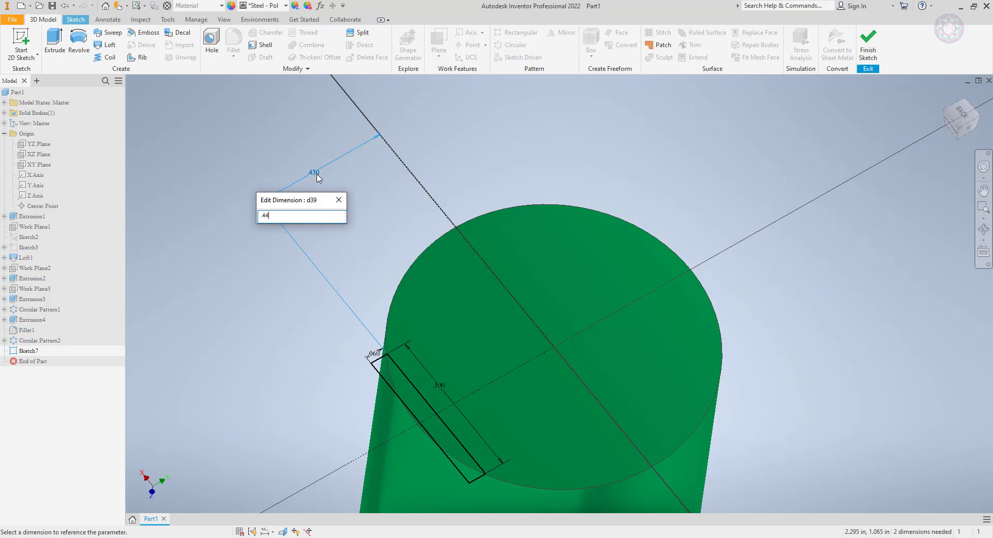
{"action": "type", "text": "4"}
{"action": "key", "text": "Return"}
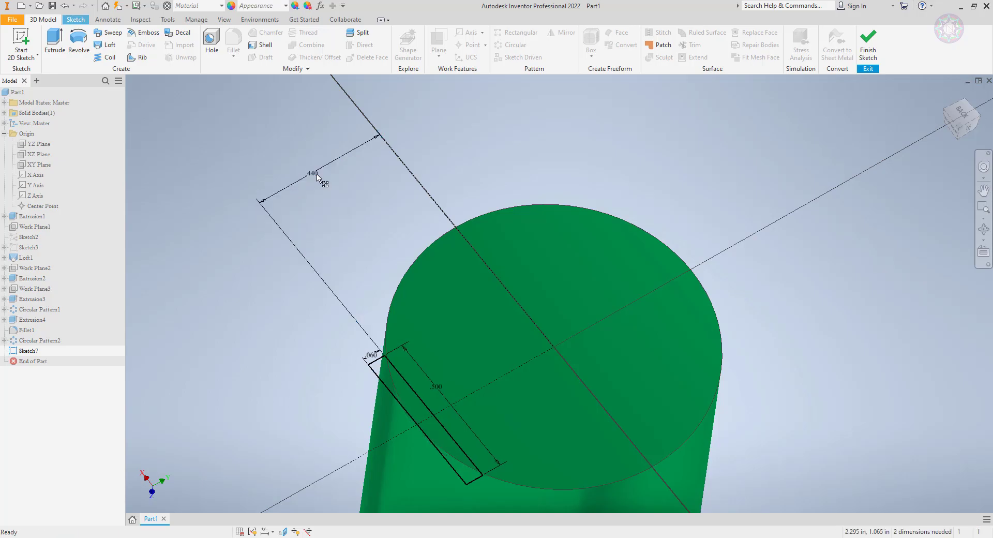
- Set the distance from the construction line to the rectangle's inner edge to 0.45 in and inspect its corners against the rod's edge
{"action": "double_click", "coordinate": [313, 176]}
{"action": "type", "text": ".45"}
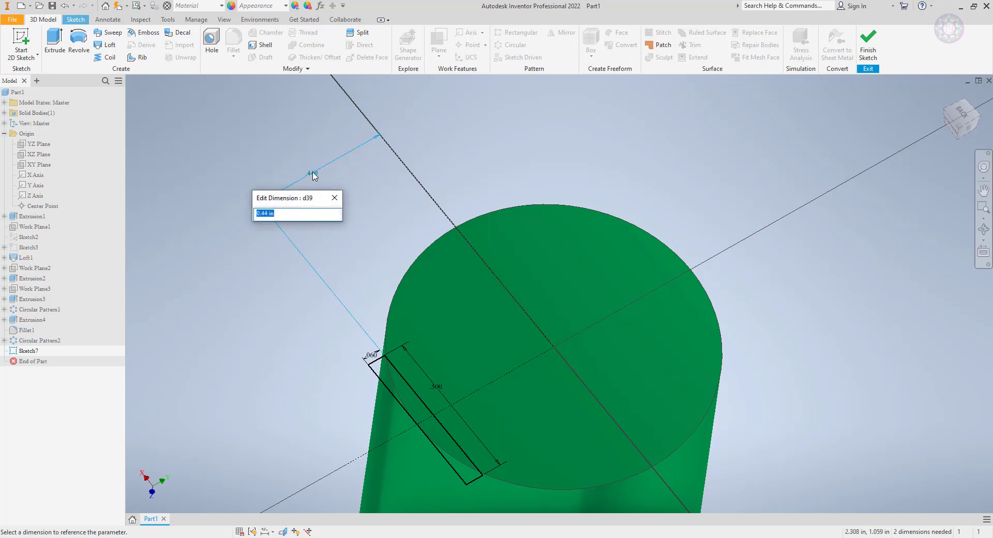
{"action": "key", "text": "Return"}
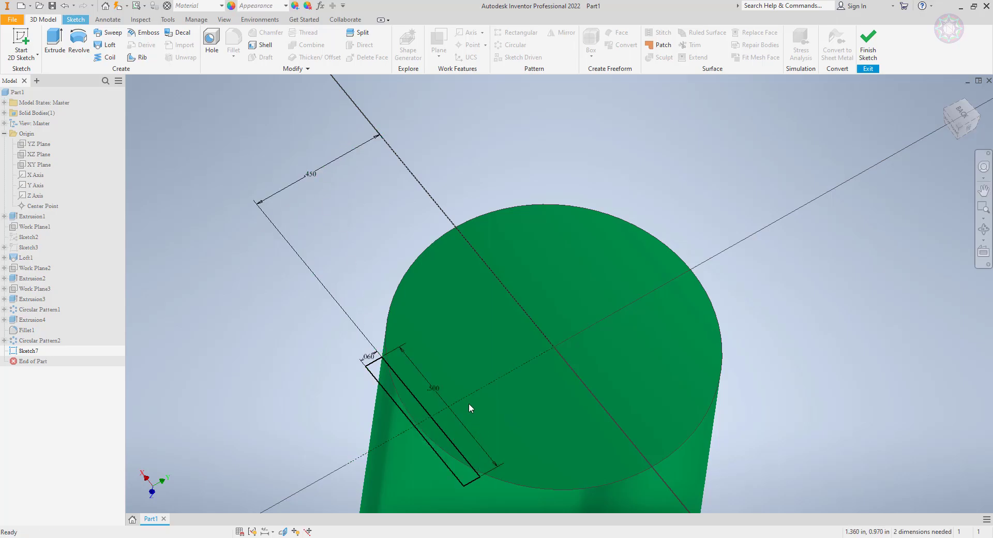
{"action": "scroll", "coordinate": [465, 455], "scroll_direction": "up", "scroll_amount": 3}
{"action": "middle_click_drag", "start_coordinate": [488, 463], "coordinate": [485, 331]}
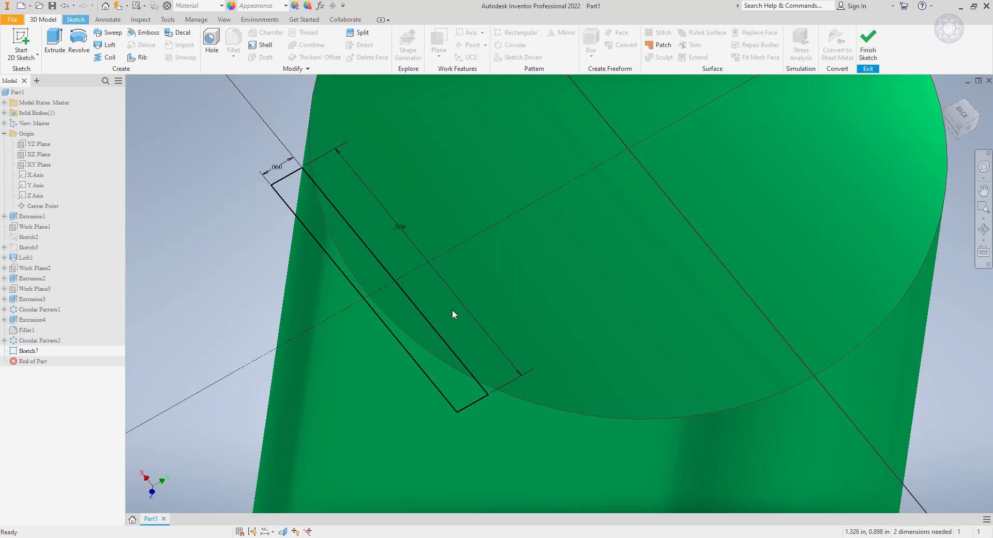
- Change the offset of the rectangle's inner edge from the construction line to 0.44 in
{"action": "scroll", "coordinate": [452, 310], "scroll_direction": "down", "scroll_amount": 5}
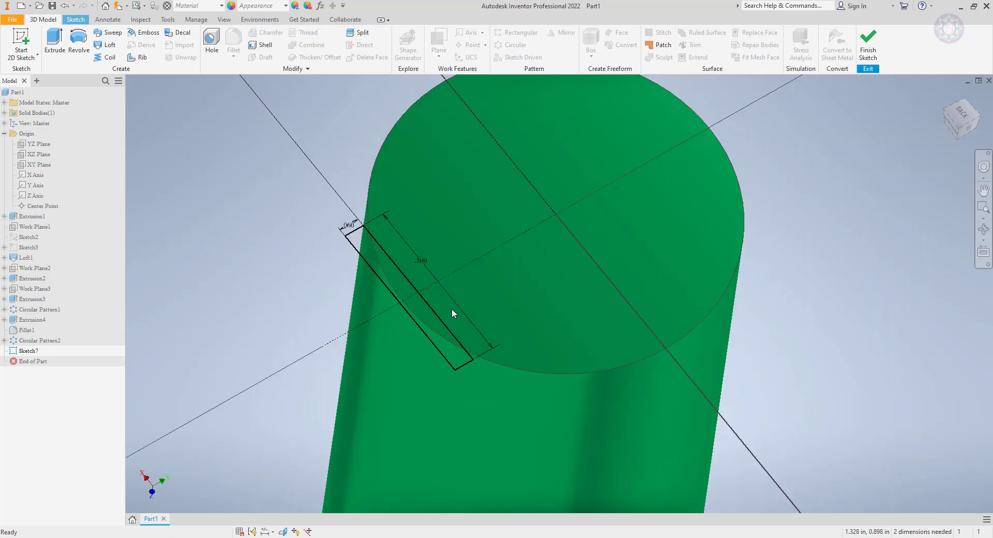
{"action": "middle_click_drag", "start_coordinate": [448, 269], "coordinate": [438, 318]}
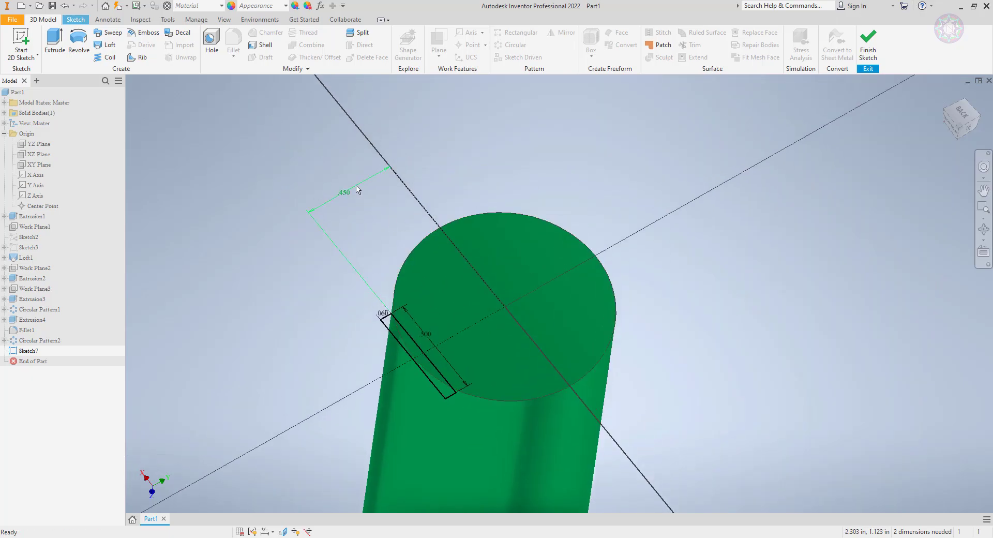
{"action": "scroll", "coordinate": [351, 195], "scroll_direction": "up", "scroll_amount": 3}
{"action": "double_click", "coordinate": [340, 201]}
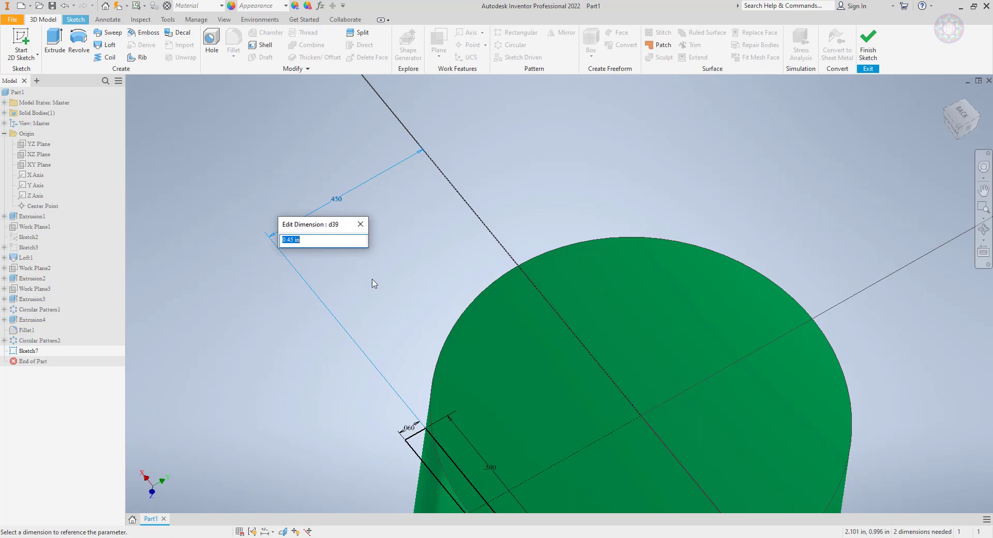
{"action": "key", "text": "BackSpace"}
{"action": "type", "text": ".44"}
{"action": "key", "text": "Return"}
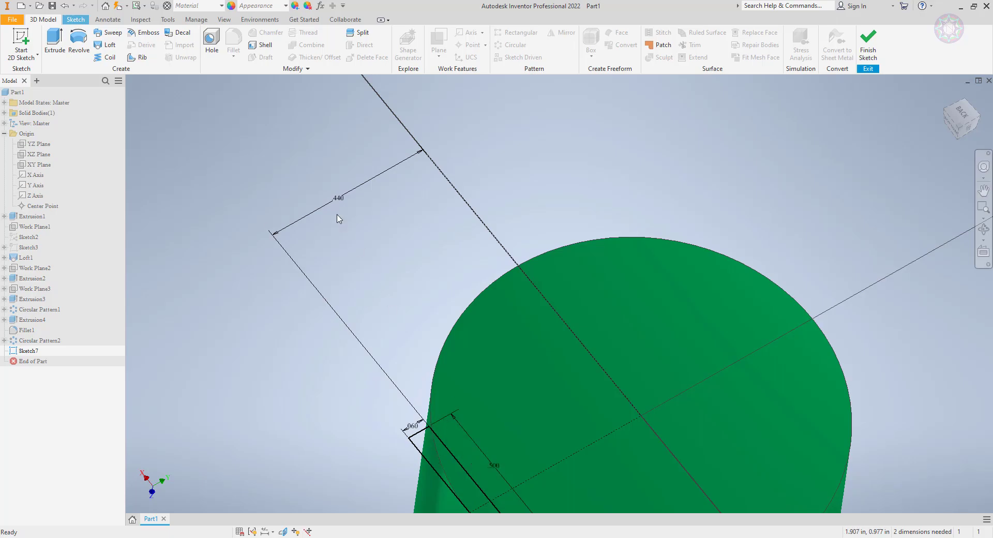
- Set the distance from the construction line to the rectangle's inner edge to 0.42 in
{"action": "double_click", "coordinate": [337, 199]}
{"action": "type", "text": ".42"}
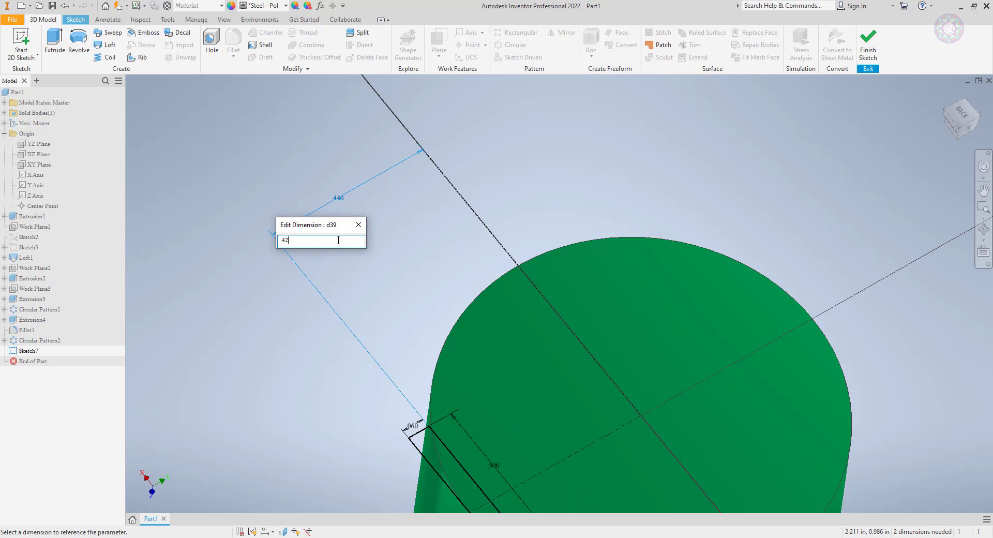
{"action": "key", "text": "Return"}
- Set the width of the narrow rectangle on the rod's end face to 0.065 in
{"action": "middle_click_drag", "start_coordinate": [442, 427], "coordinate": [391, 230]}
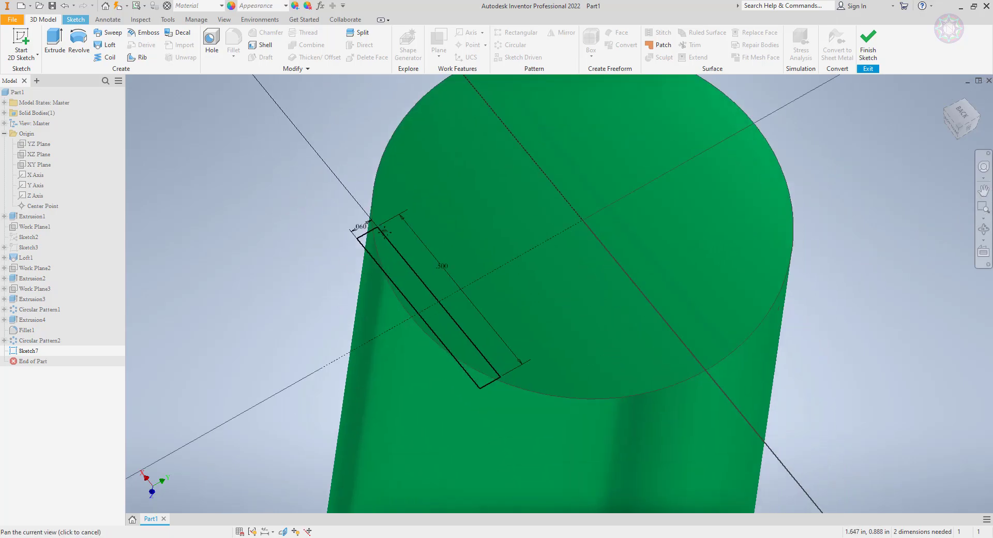
{"action": "scroll", "coordinate": [421, 325], "scroll_direction": "up", "scroll_amount": 3}
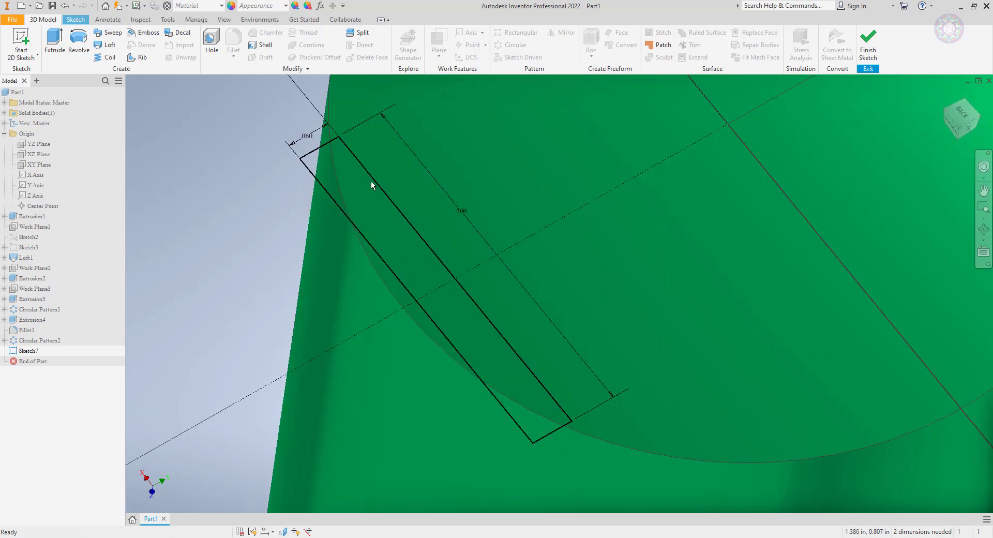
{"action": "double_click", "coordinate": [316, 144]}
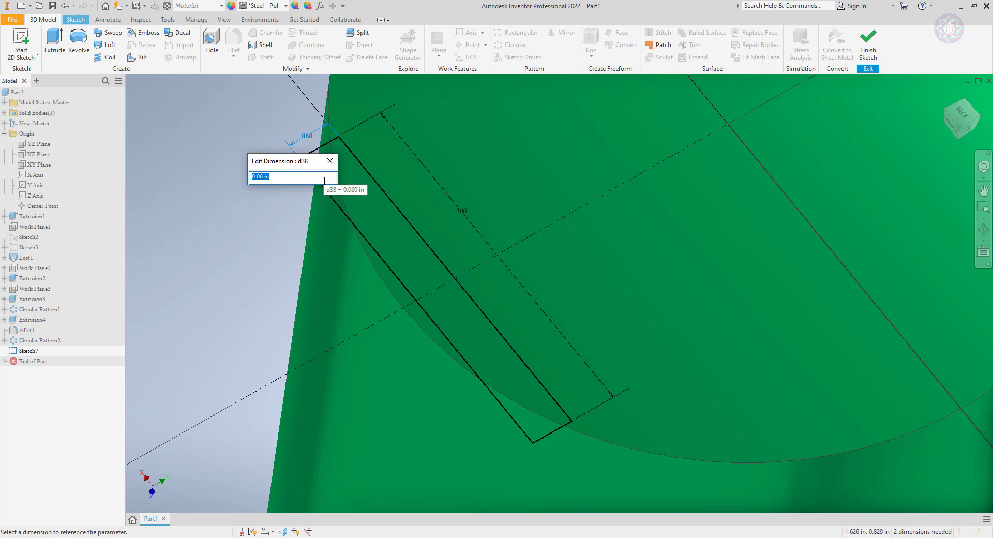
{"action": "type", "text": ".065"}
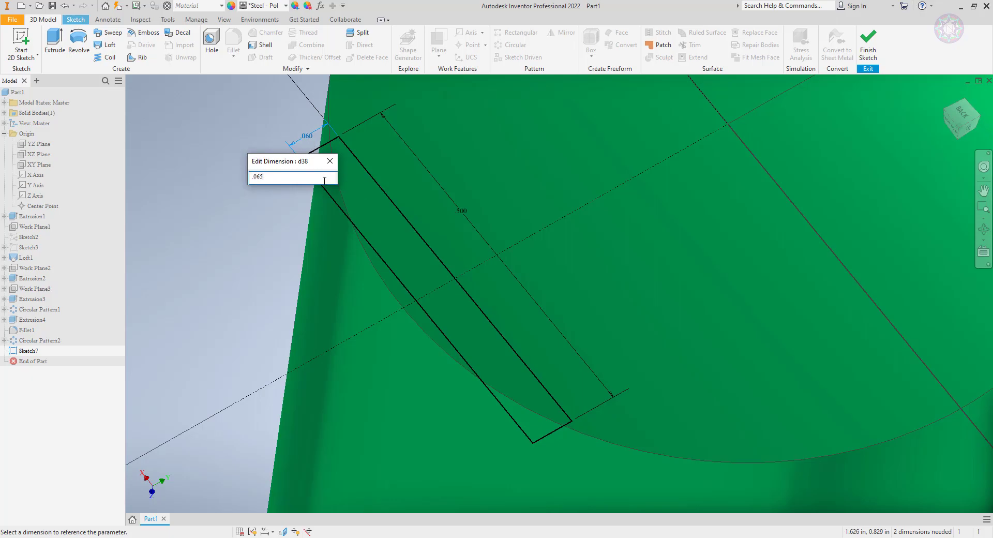
{"action": "key", "text": "Return"}
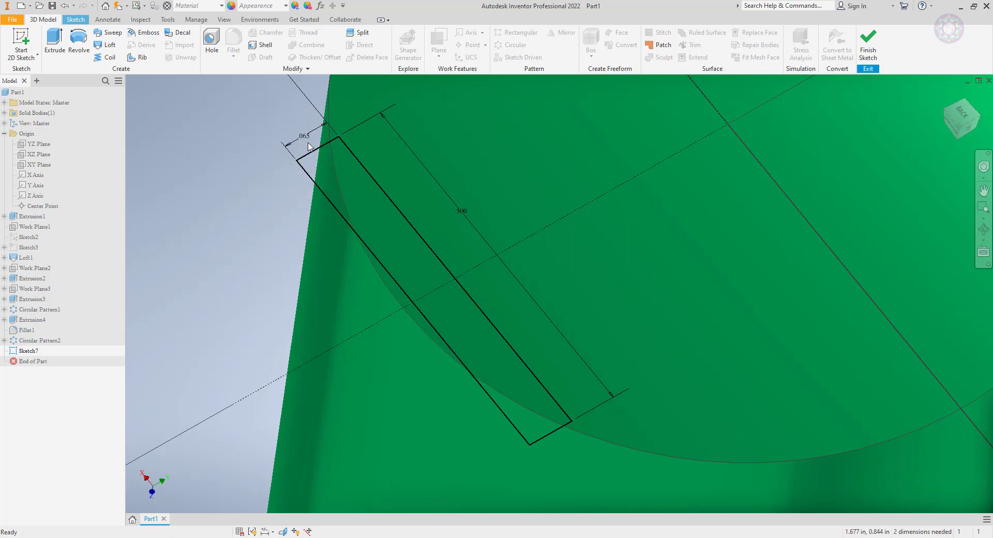
- Increase the rectangle's width to 0.07 in
{"action": "double_click", "coordinate": [305, 138]}
{"action": "type", "text": ".0"}
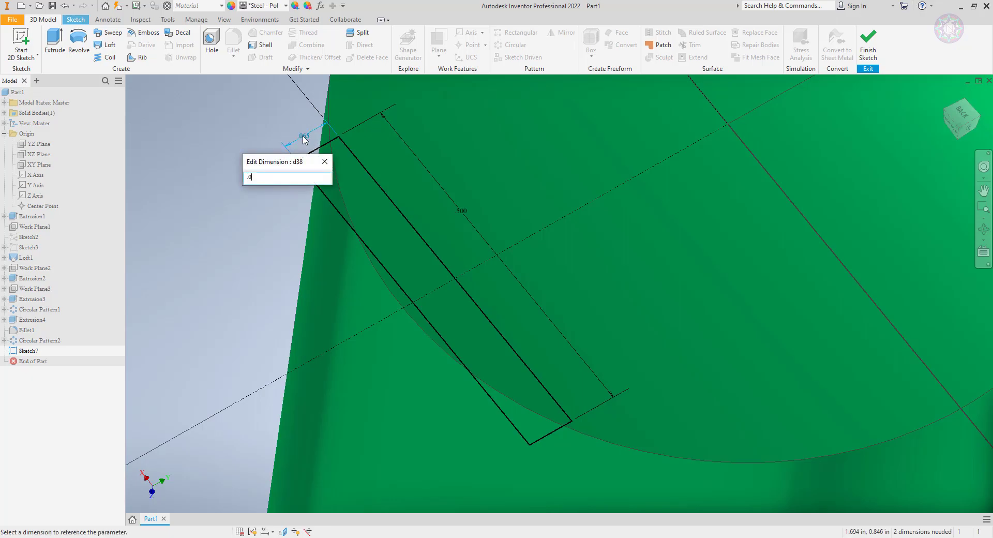
{"action": "type", "text": "7"}
{"action": "key", "text": "Return"}
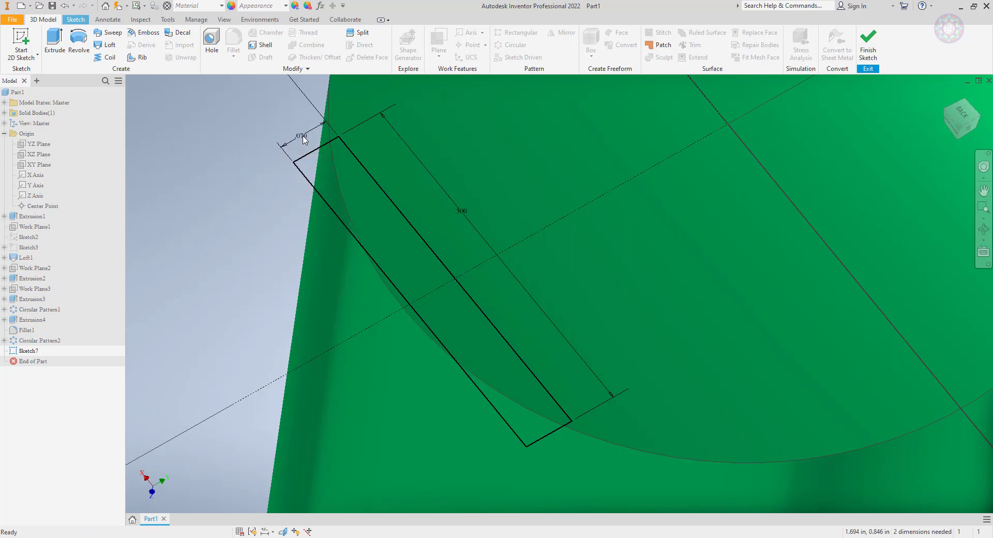
- Change the narrow side of the rectangle to 0.08 in
{"action": "double_click", "coordinate": [303, 138]}
{"action": "type", "text": ".0"}
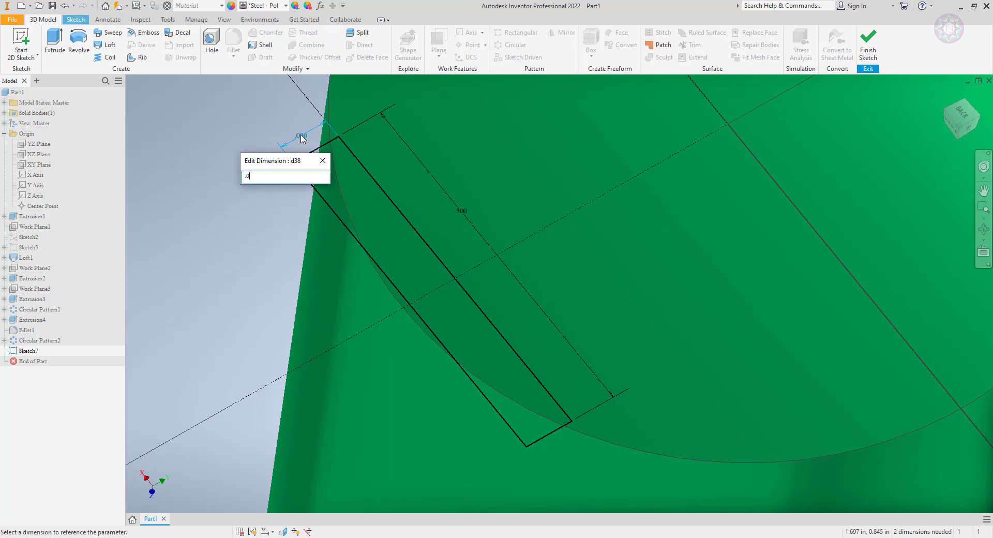
{"action": "type", "text": "8"}
{"action": "key", "text": "Return"}
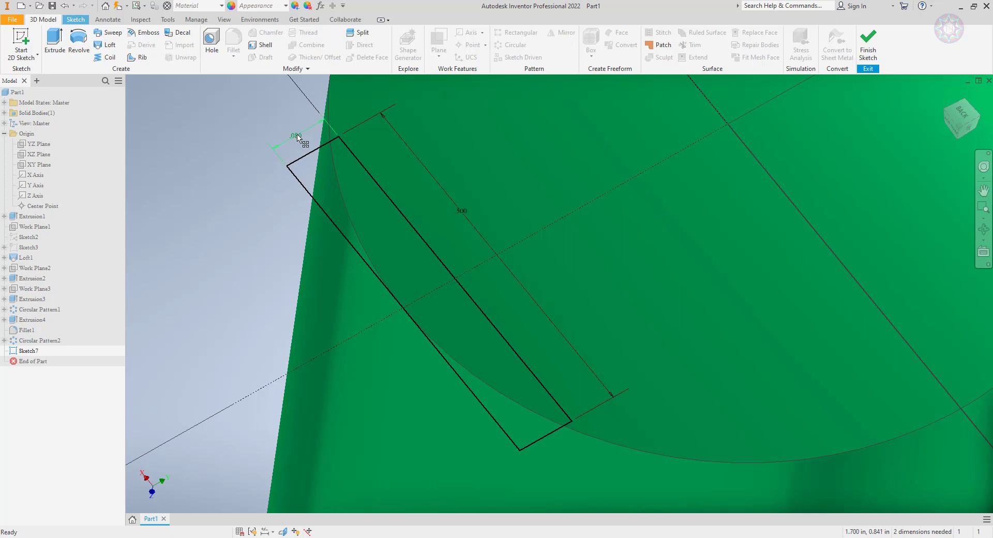
- Set the rectangle's width to 0.082 in
{"action": "double_click", "coordinate": [298, 136]}
{"action": "type", "text": ".082"}
{"action": "key", "text": "Return"}
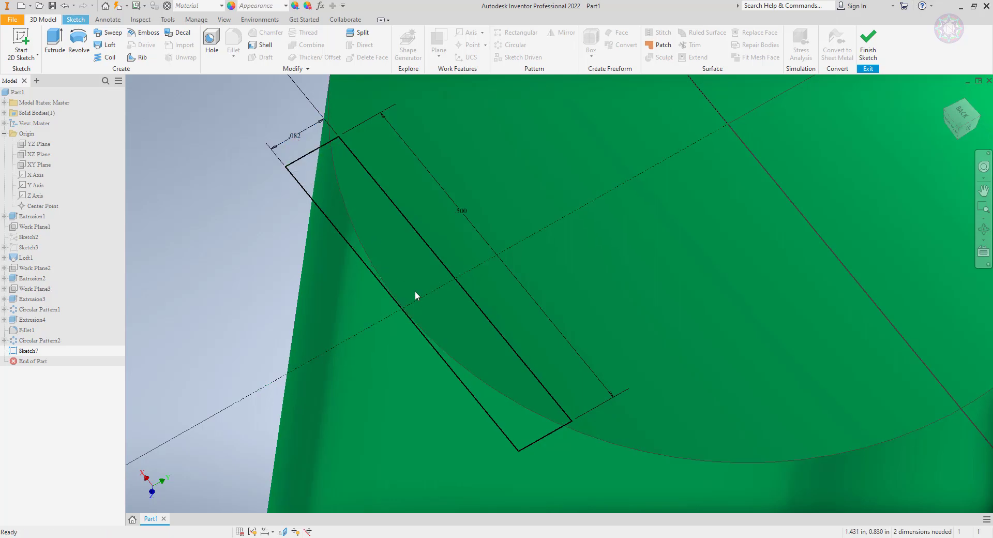
- Start an Extrude of the rectangular profile as a cut into the rod
{"action": "scroll", "coordinate": [415, 291], "scroll_direction": "down", "scroll_amount": 2}
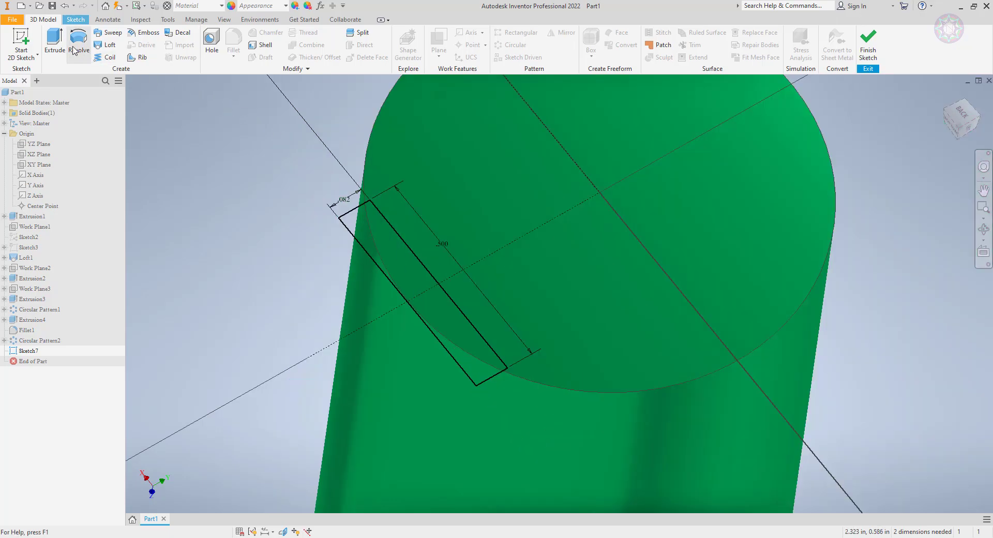
{"action": "left_click", "coordinate": [60, 47]}
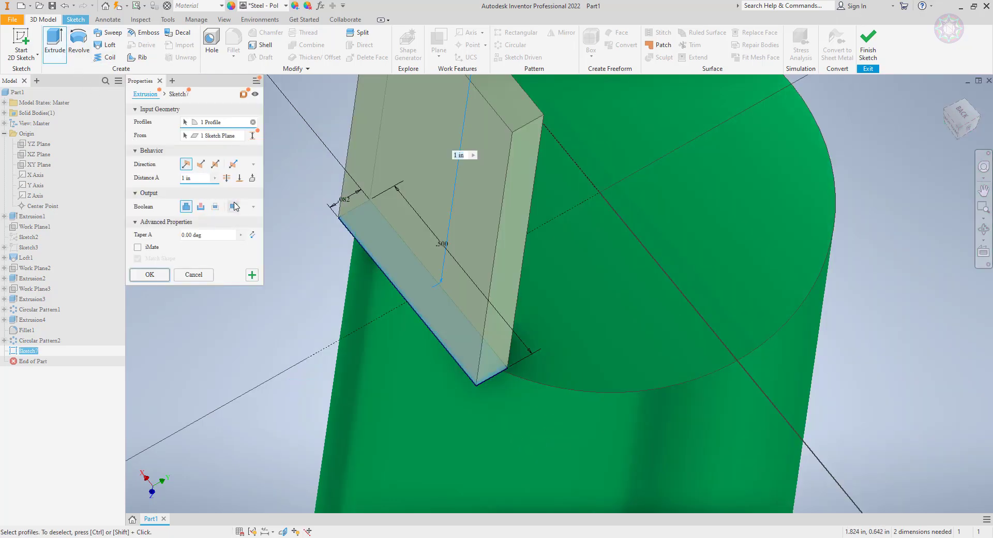
{"action": "left_click", "coordinate": [201, 207]}
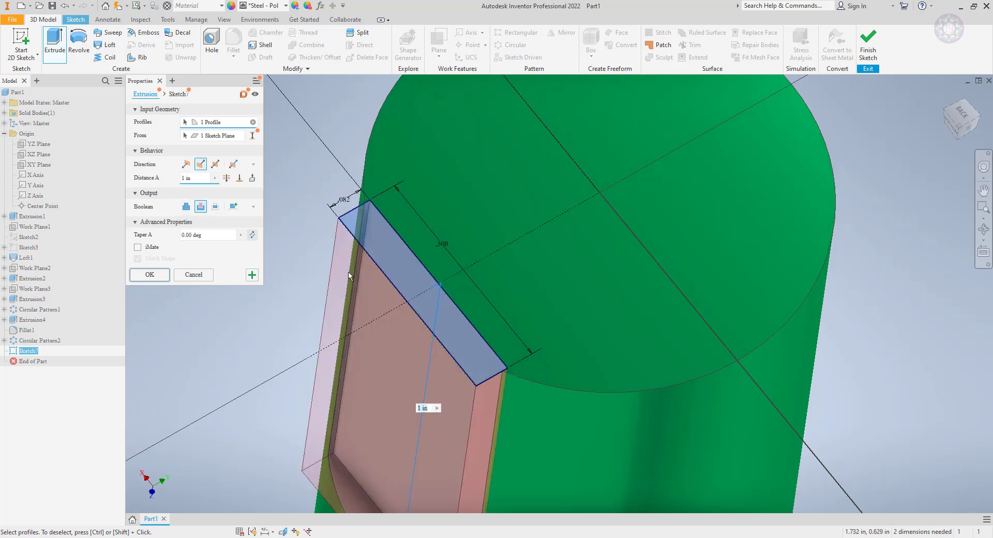
{"action": "scroll", "coordinate": [446, 269], "scroll_direction": "down", "scroll_amount": 1}
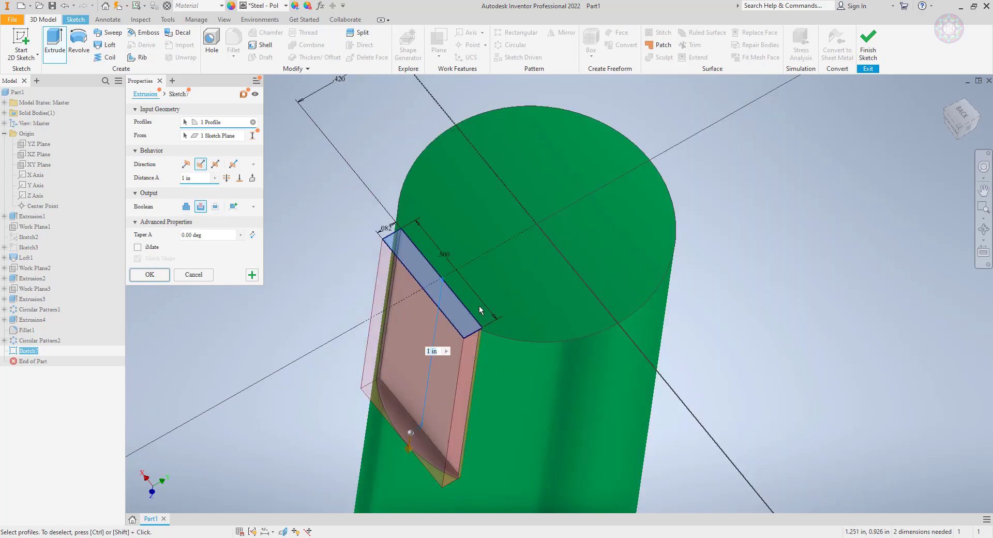
- Try a 0.1 deg taper on the cut, replace it with 0.5 deg, and inspect the preview from the side
{"action": "left_click", "coordinate": [186, 235]}
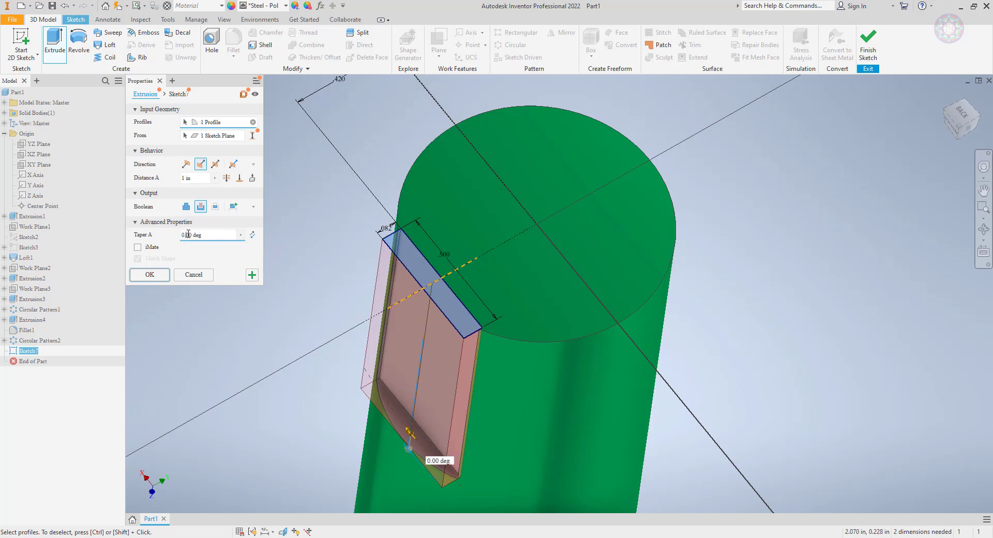
{"action": "type", "text": "1"}
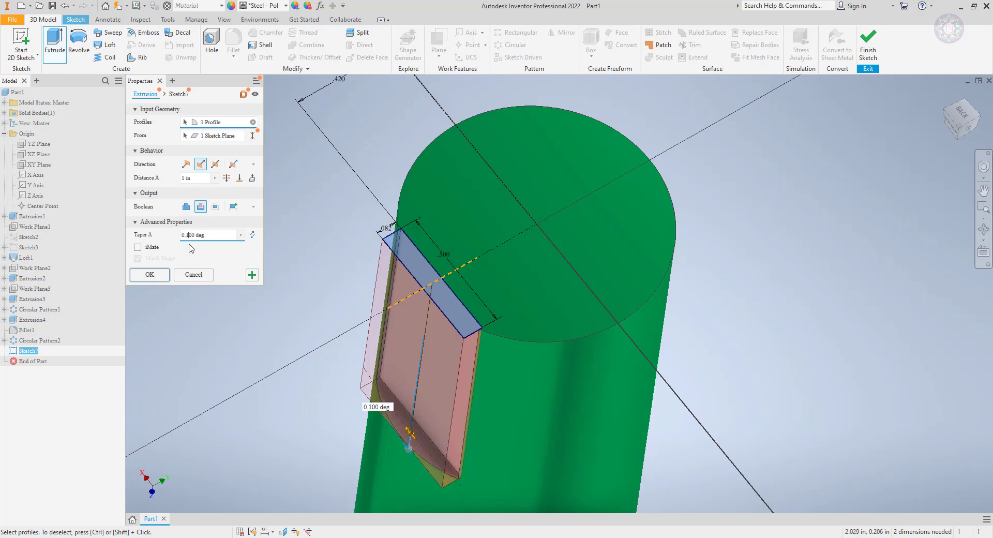
{"action": "key", "text": "BackSpace"}
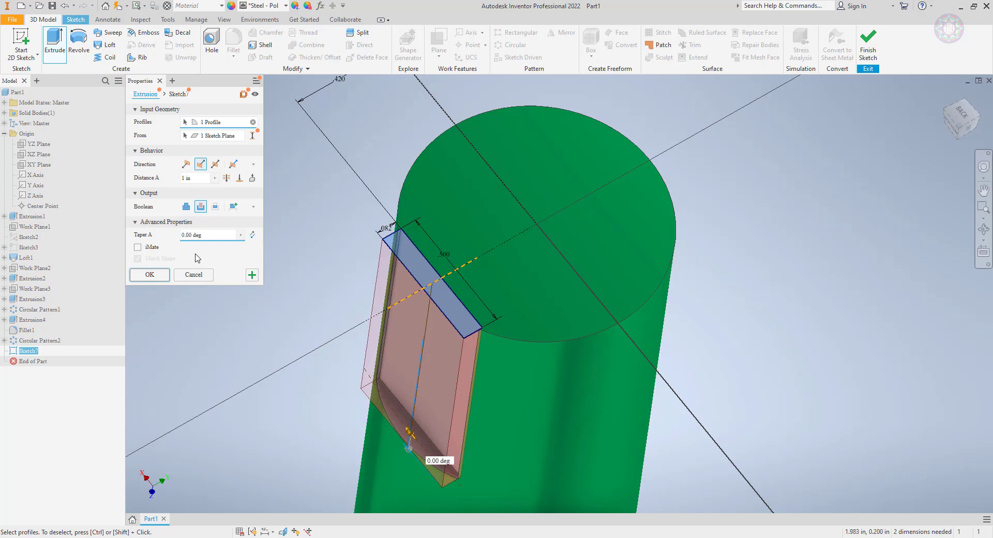
{"action": "type", "text": "5"}
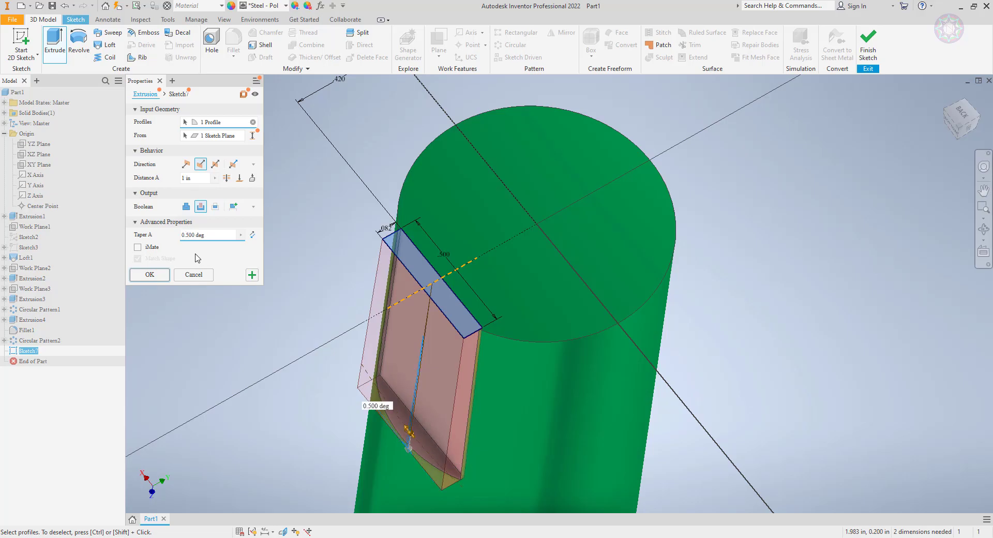
{"action": "middle_click_drag", "start_coordinate": [500, 381], "coordinate": [523, 277]}
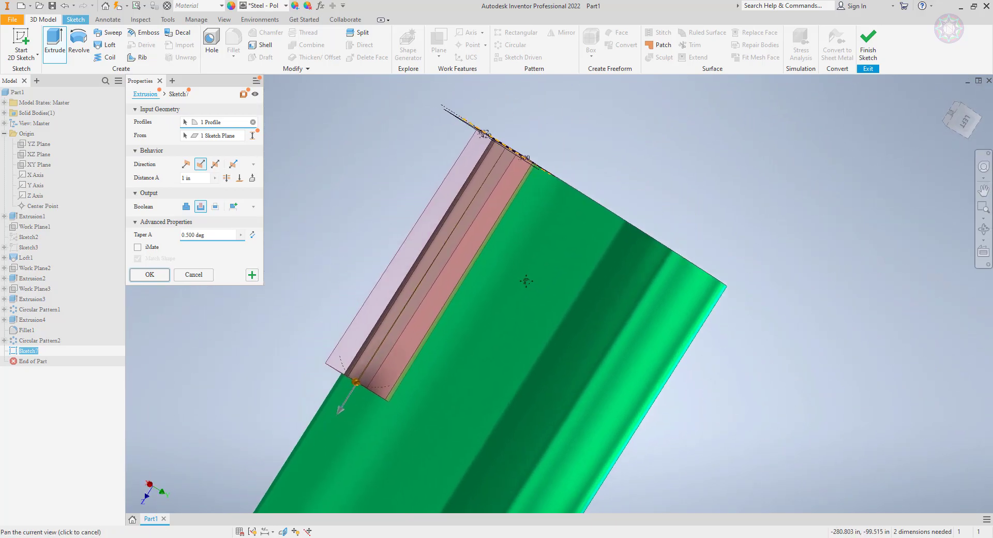
{"action": "scroll", "coordinate": [369, 372], "scroll_direction": "up", "scroll_amount": 2}
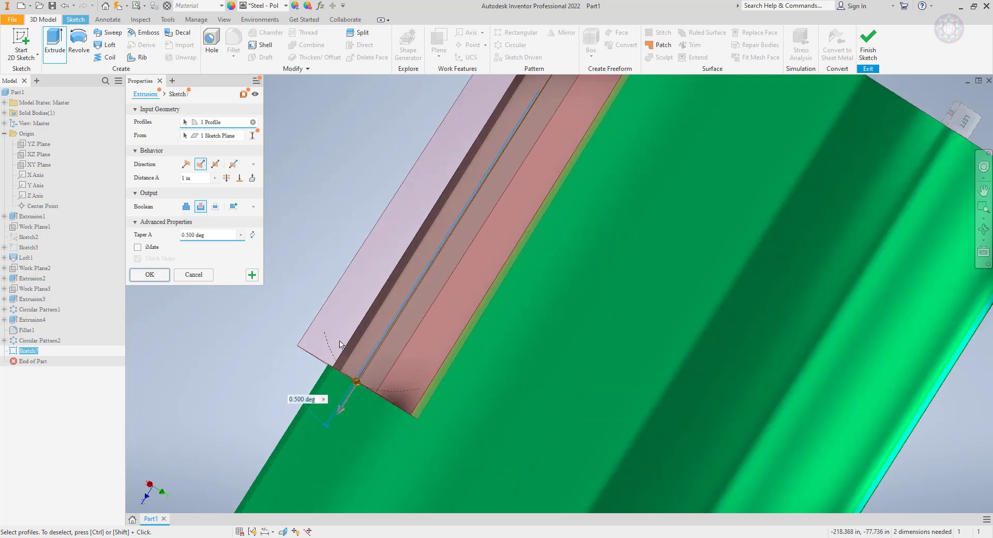
- Set the cut's taper angle to 1 deg and check the preview at its lower end
{"action": "left_click_drag", "start_coordinate": [202, 235], "coordinate": [172, 239]}
{"action": "type", "text": "1"}
{"action": "scroll", "coordinate": [399, 344], "scroll_direction": "down", "scroll_amount": 2}
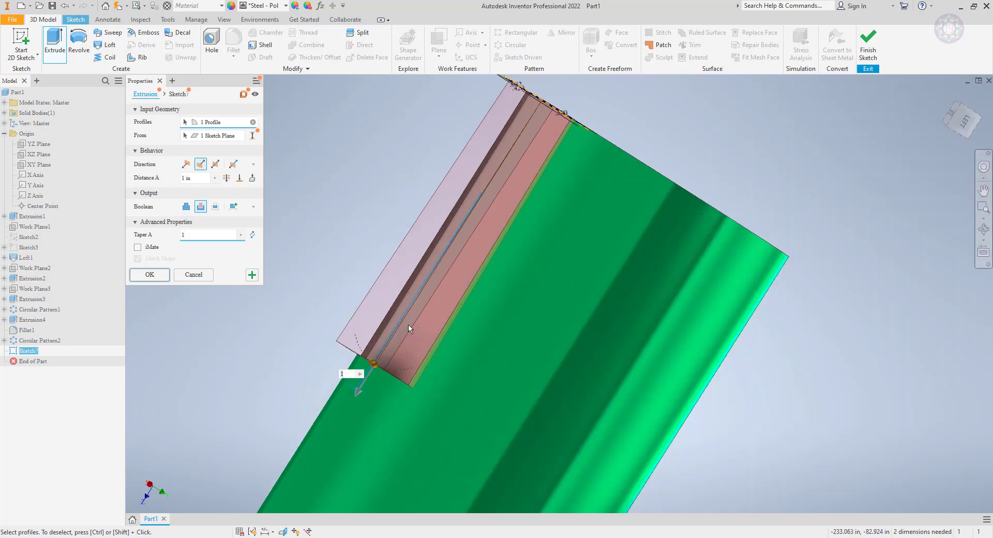
{"action": "middle_click_drag", "start_coordinate": [410, 326], "coordinate": [435, 342], "text": "shift"}
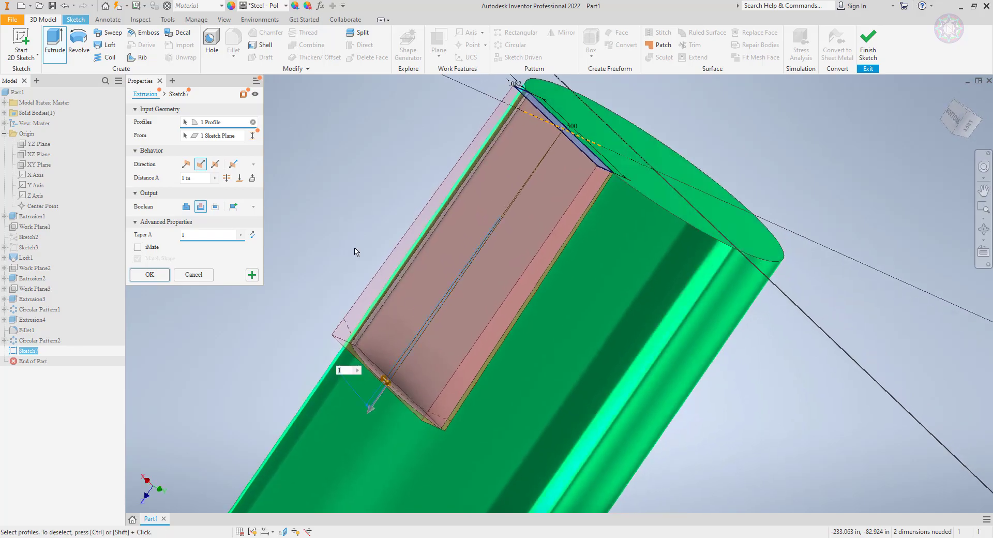
- Set the cut's extent to To Next and inspect the preview along the whole rod
{"action": "left_click", "coordinate": [240, 178]}
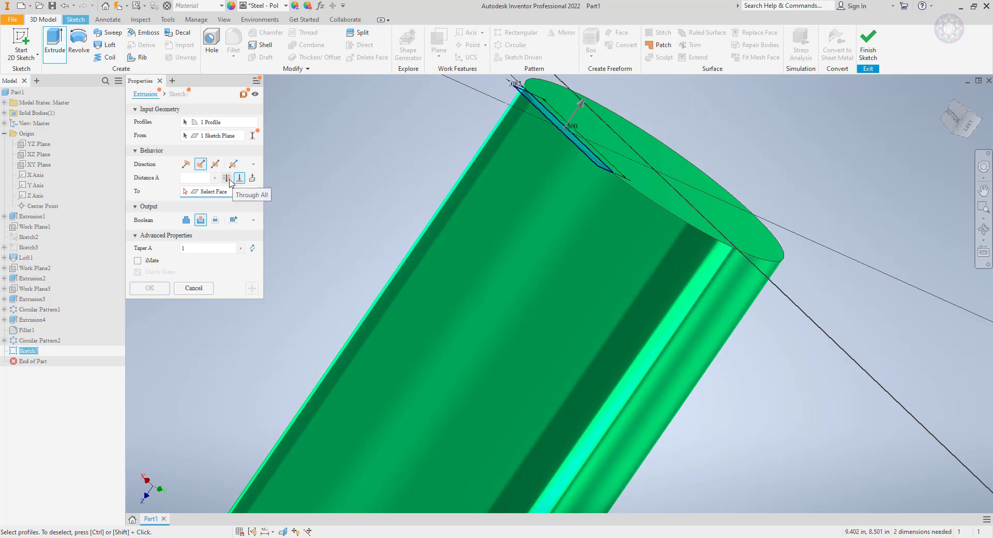
{"action": "left_click", "coordinate": [252, 178]}
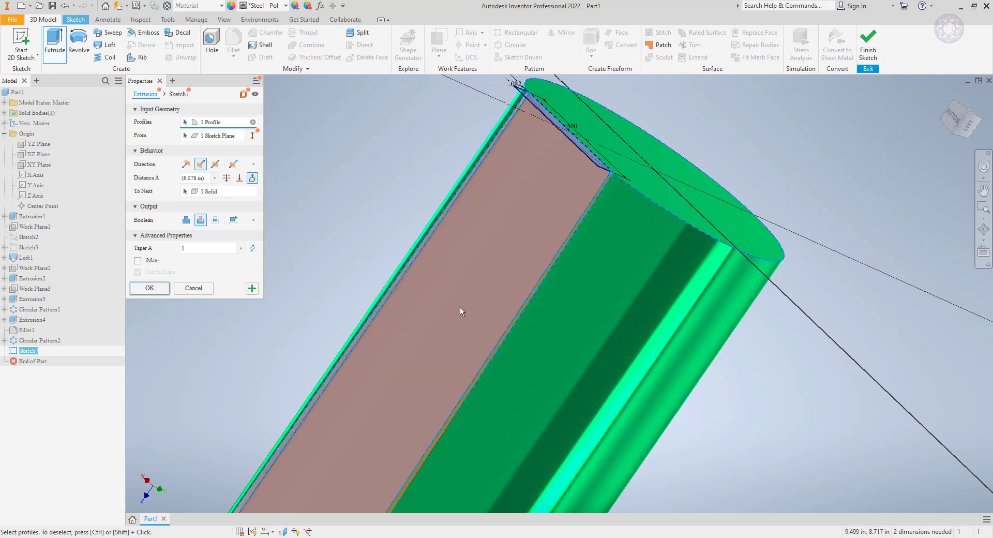
{"action": "scroll", "coordinate": [483, 327], "scroll_direction": "up", "scroll_amount": 5}
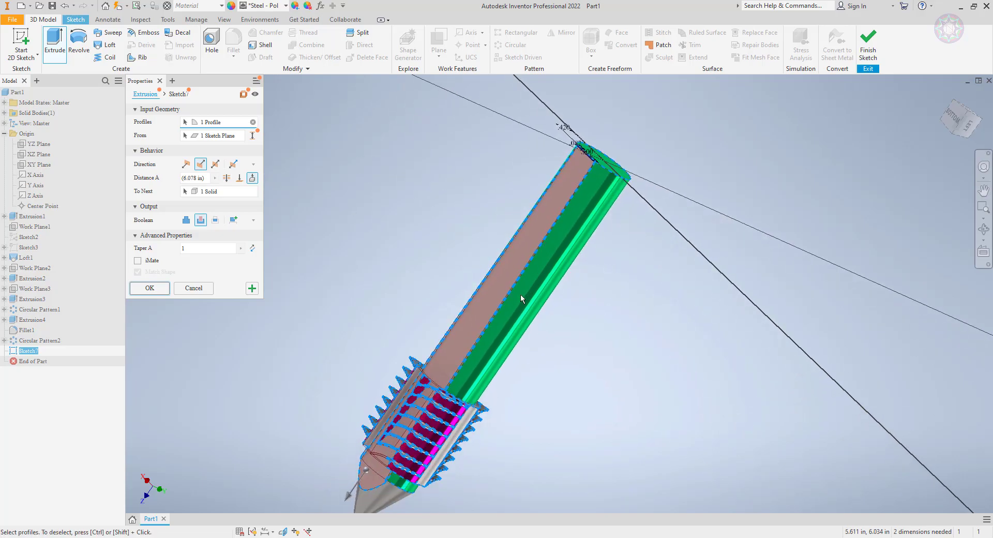
{"action": "scroll", "coordinate": [488, 326], "scroll_direction": "down", "scroll_amount": 3}
{"action": "scroll", "coordinate": [488, 326], "scroll_direction": "up", "scroll_amount": 2}
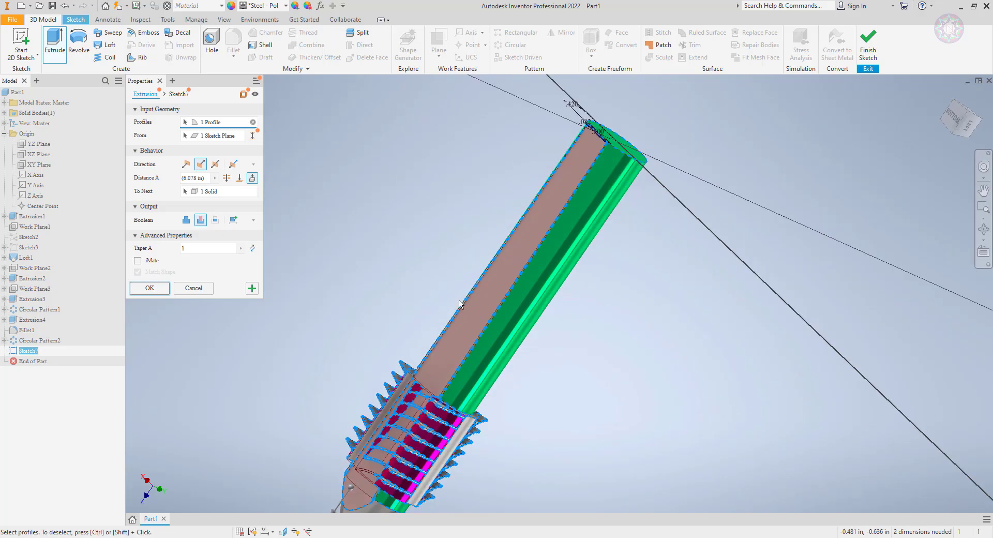
- Try ending the cut at a selected face, using the rod's long outer face
{"action": "left_click", "coordinate": [240, 179]}
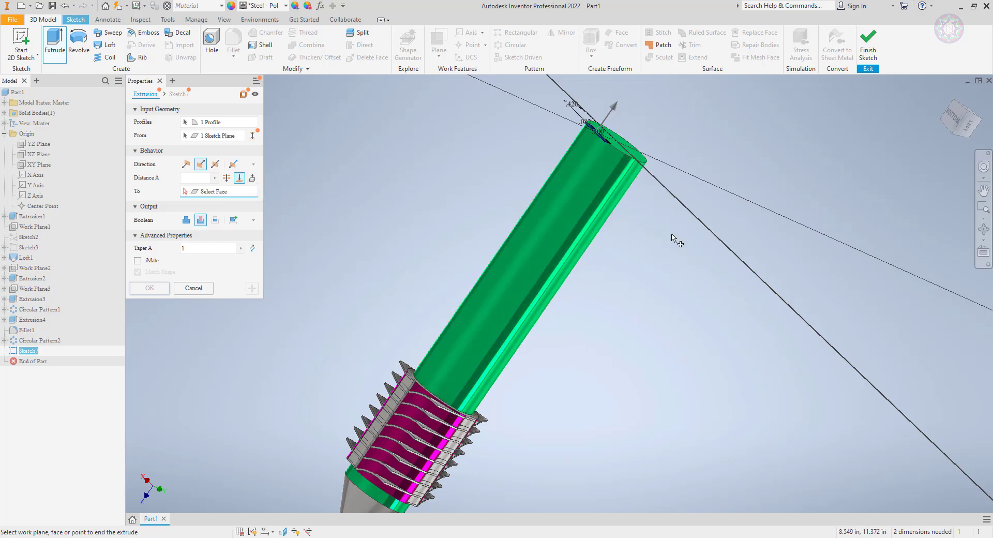
{"action": "left_click", "coordinate": [542, 215]}
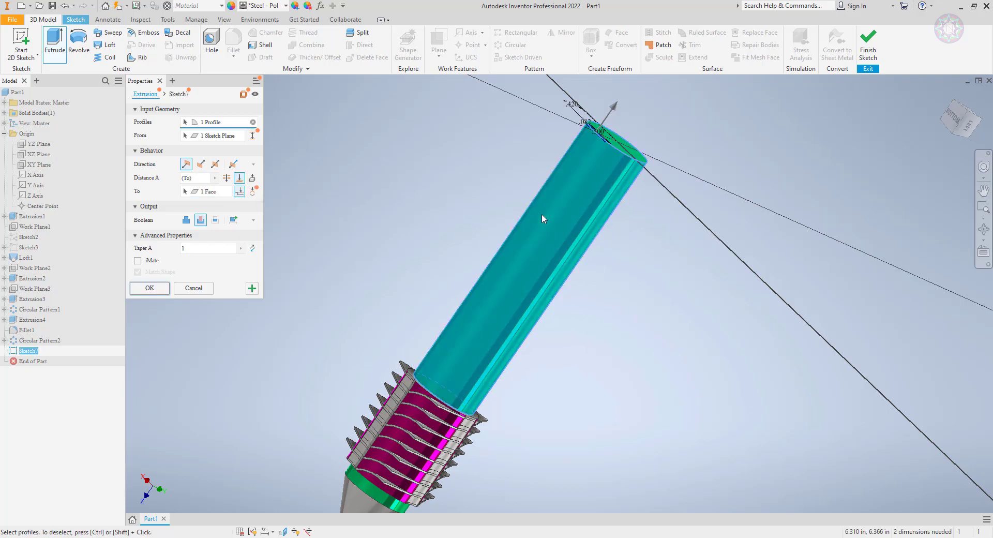
{"action": "scroll", "coordinate": [549, 213], "scroll_direction": "up", "scroll_amount": 3}
{"action": "scroll", "coordinate": [550, 213], "scroll_direction": "down", "scroll_amount": 2}
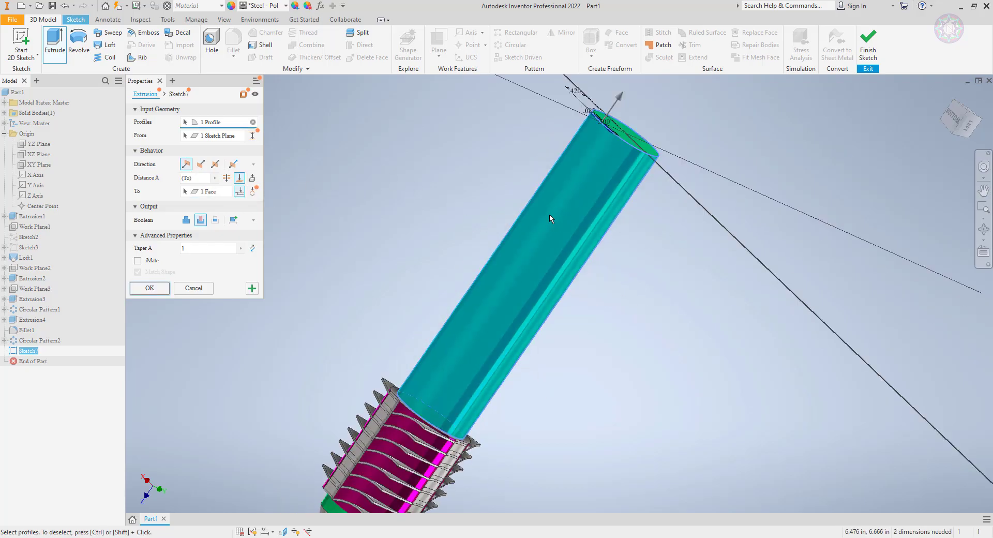
- Set the cut's extent to Through All and its taper angle to 5 deg
{"action": "left_click", "coordinate": [226, 179]}
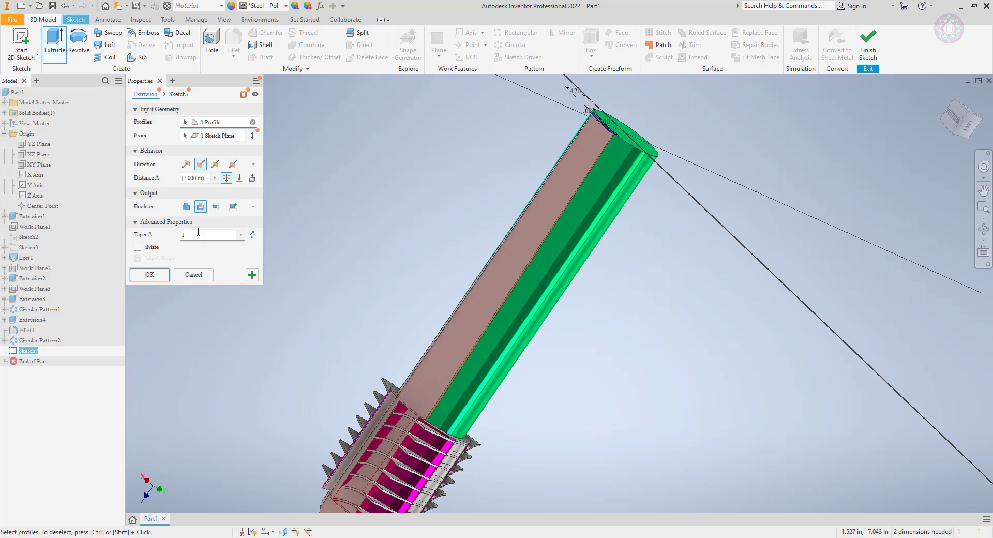
{"action": "scroll", "coordinate": [390, 395], "scroll_direction": "down", "scroll_amount": 3}
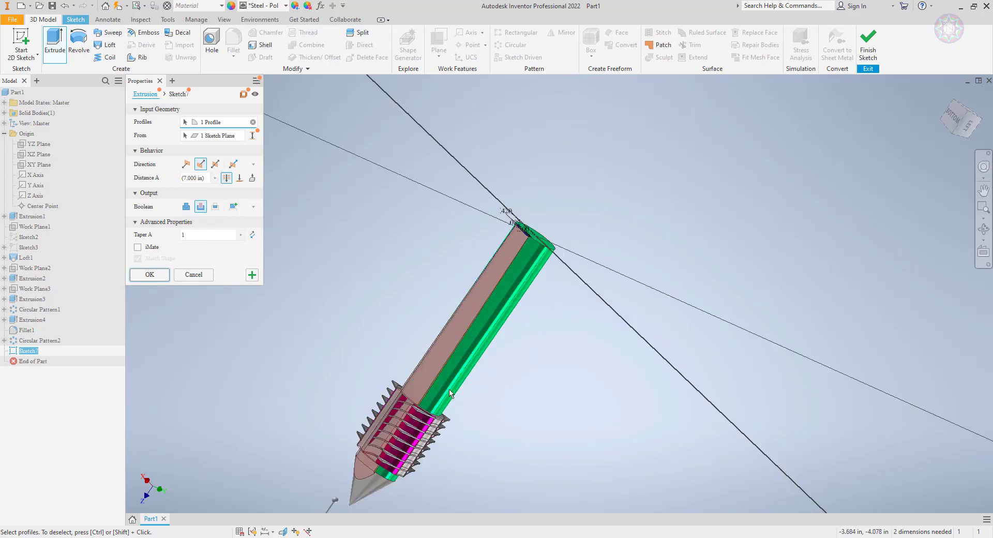
{"action": "mouse_move", "coordinate": [463, 383]}
{"action": "middle_mouse_down", "text": "shift"}
{"action": "mouse_move", "coordinate": [501, 398]}
{"action": "mouse_move", "coordinate": [512, 350]}
{"action": "mouse_move", "coordinate": [436, 355]}
{"action": "mouse_move", "coordinate": [432, 344]}
{"action": "mouse_move", "coordinate": [443, 379]}
{"action": "mouse_move", "coordinate": [454, 381]}
{"action": "middle_mouse_up", "text": "shift"}
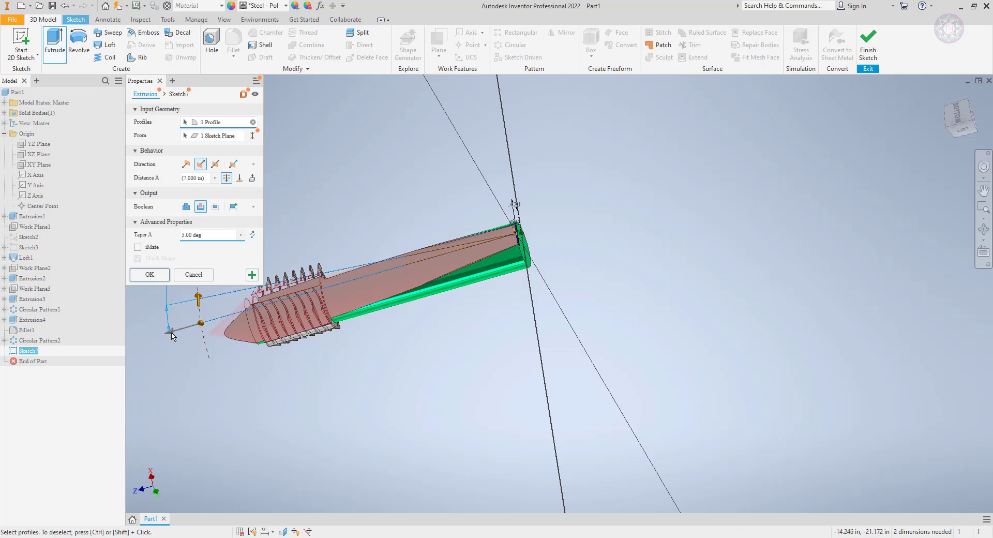
- Shorten the tapered cut to a distance of 0.8125 in and inspect its preview near the rod's end
{"action": "left_click_drag", "start_coordinate": [175, 335], "coordinate": [453, 259]}
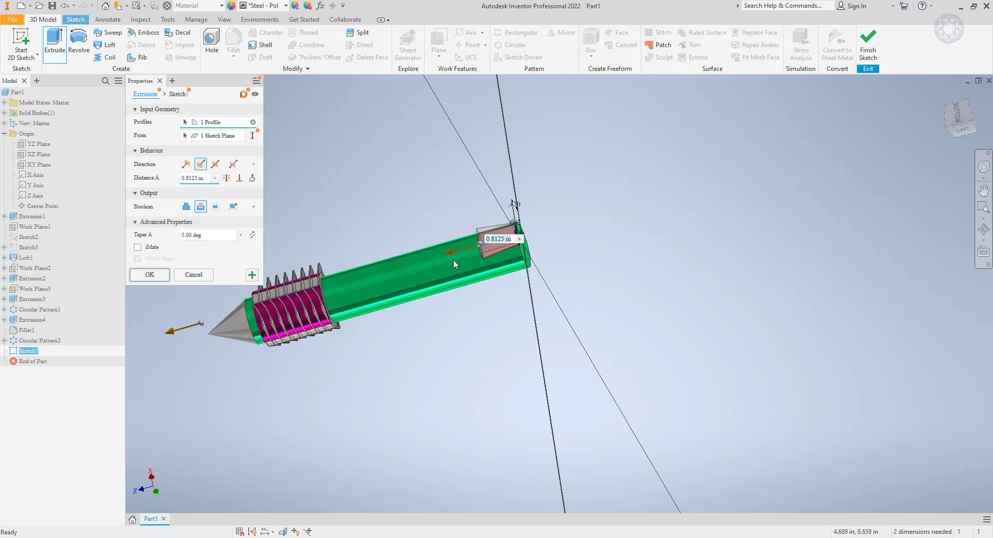
{"action": "scroll", "coordinate": [513, 235], "scroll_direction": "up", "scroll_amount": 2}
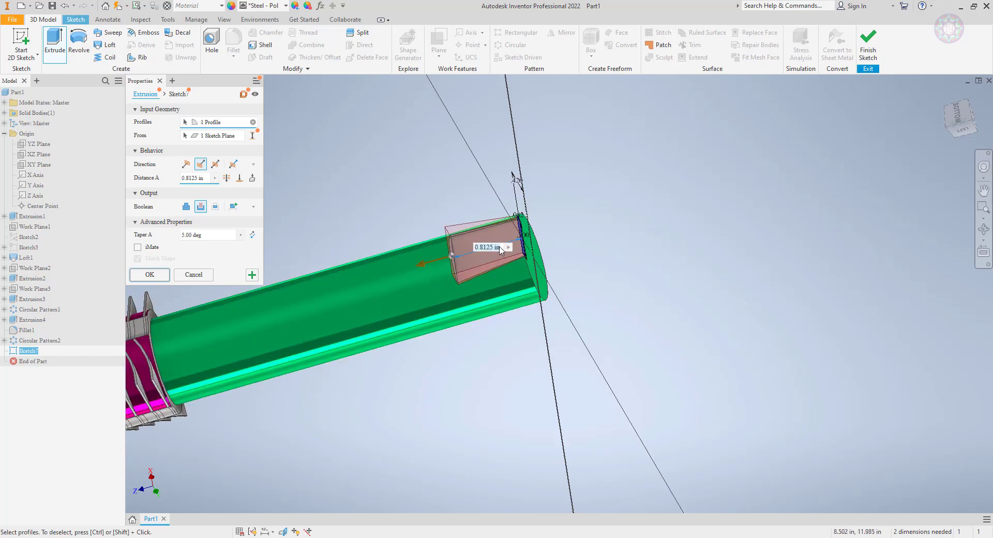
{"action": "scroll", "coordinate": [481, 274], "scroll_direction": "up", "scroll_amount": 2}
{"action": "middle_click_drag", "start_coordinate": [476, 289], "coordinate": [322, 256], "text": "shift"}
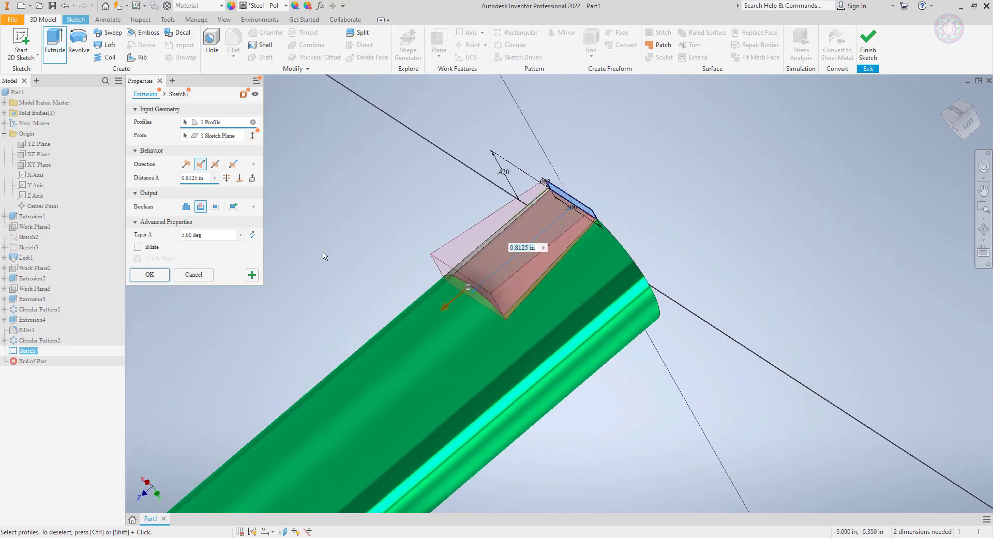
- Set the cut's taper angle to 0 deg and complete the 0.8125 in cut at the rod's end
{"action": "left_click", "coordinate": [222, 235]}
{"action": "type", "text": "0"}
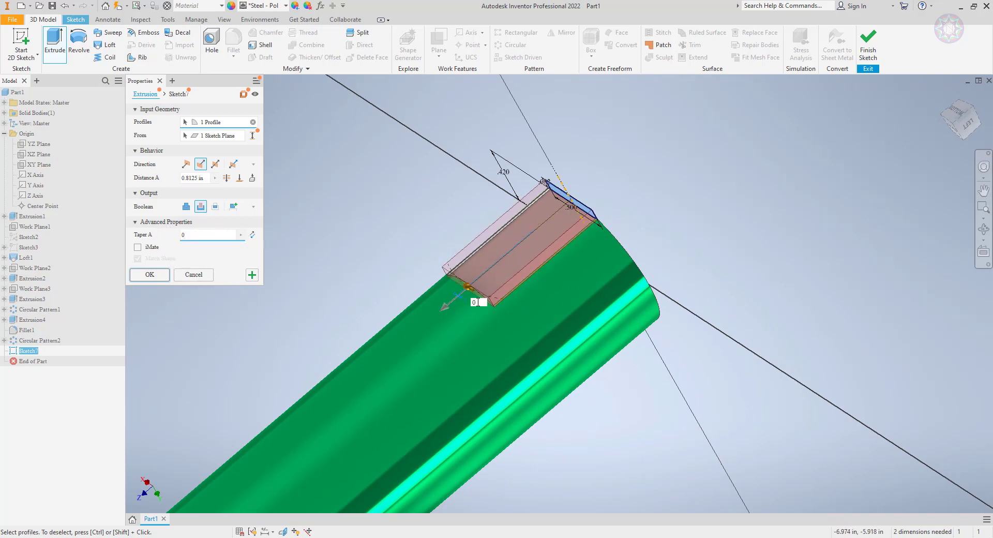
{"action": "middle_click_drag", "start_coordinate": [697, 271], "coordinate": [657, 290], "text": "shift"}
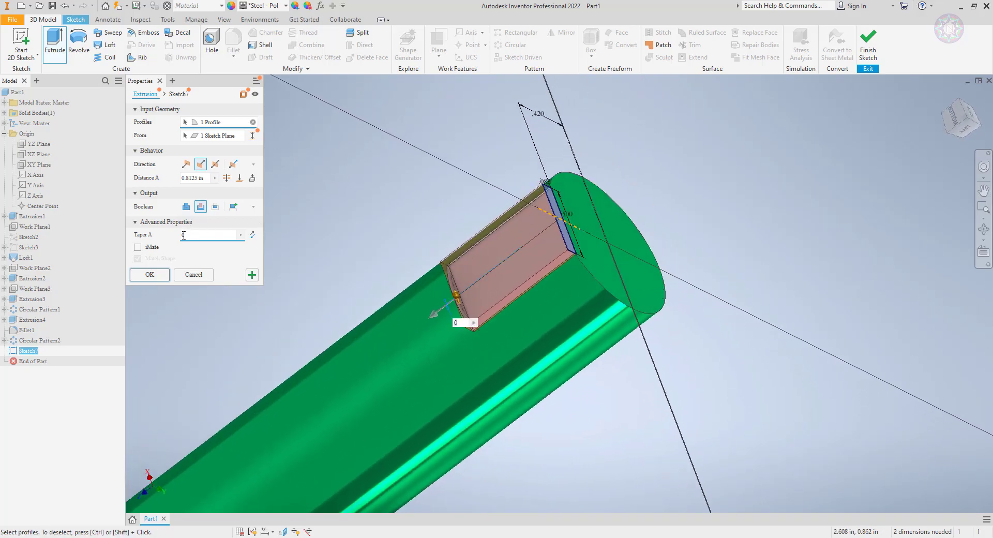
{"action": "left_click", "coordinate": [149, 274]}
{"action": "mouse_move", "coordinate": [673, 374]}
{"action": "middle_mouse_down", "text": "shift"}
{"action": "mouse_move", "coordinate": [610, 343]}
{"action": "mouse_move", "coordinate": [622, 385]}
{"action": "mouse_move", "coordinate": [616, 357]}
{"action": "middle_mouse_up", "text": "shift"}
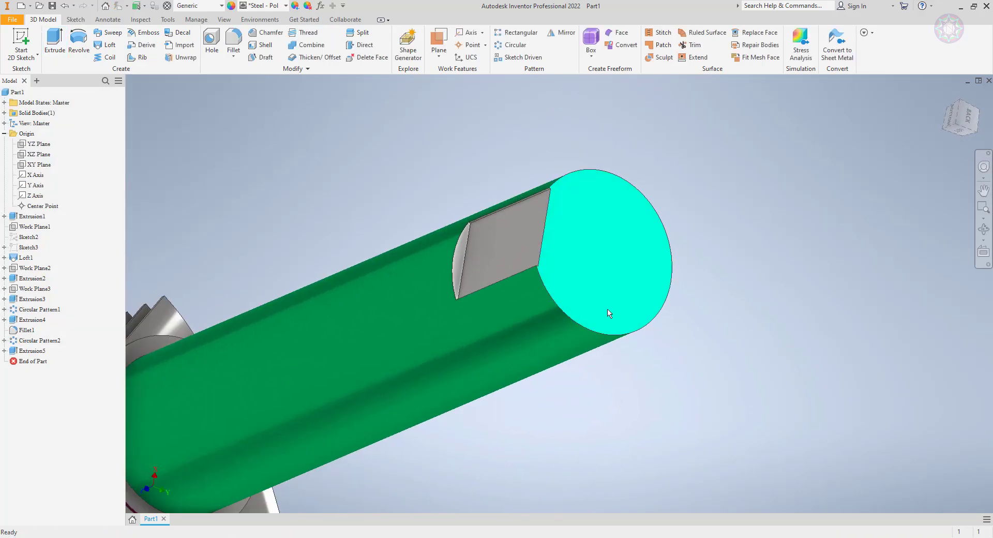
{"action": "left_click", "coordinate": [512, 45]}
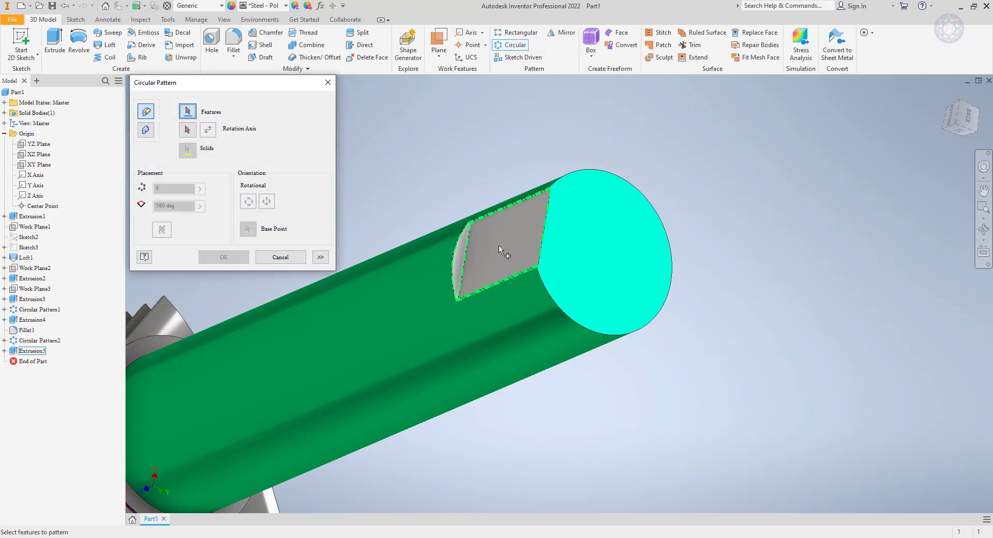
{"action": "left_click", "coordinate": [280, 257]}
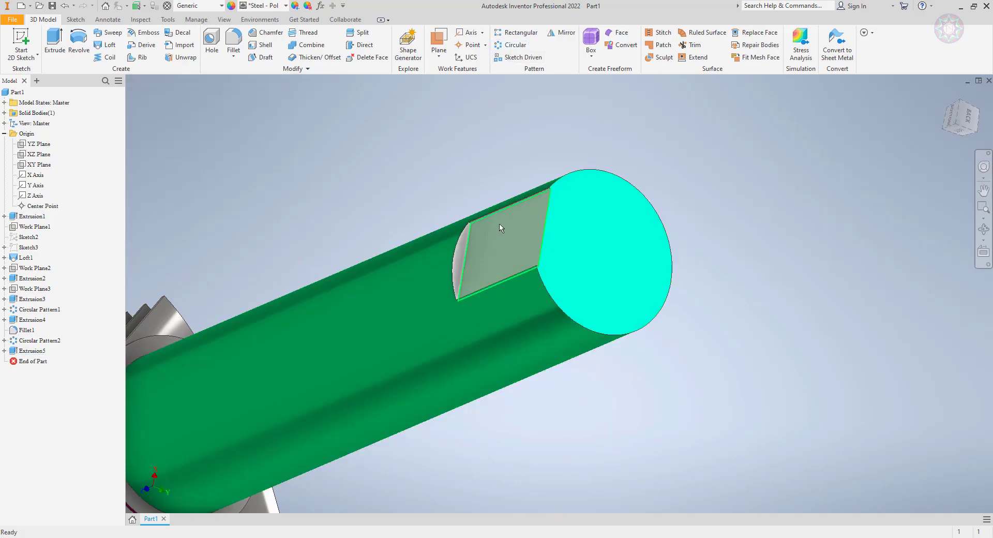
{"action": "scroll", "coordinate": [529, 199], "scroll_direction": "down", "scroll_amount": 5}
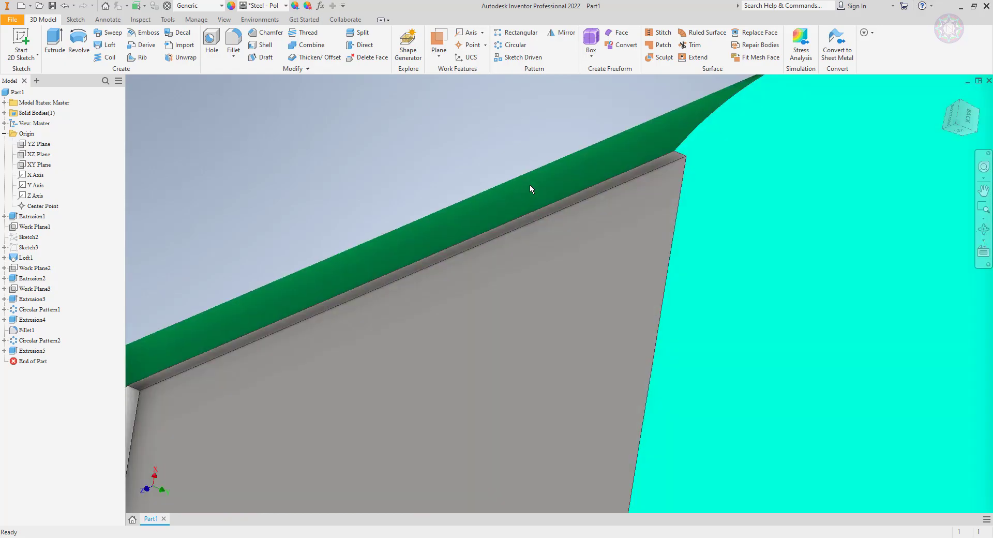
{"action": "scroll", "coordinate": [530, 184], "scroll_direction": "up", "scroll_amount": 5}
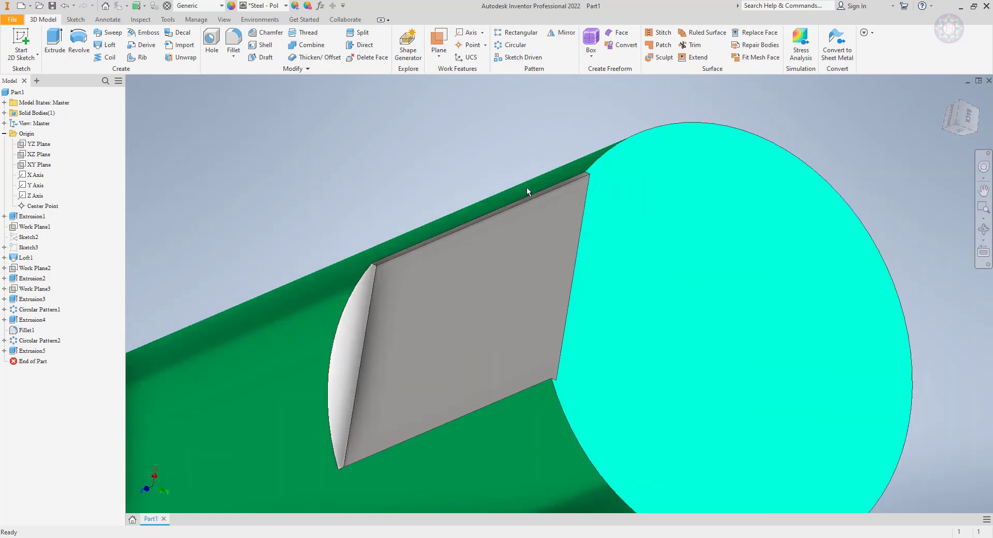
{"action": "scroll", "coordinate": [526, 192], "scroll_direction": "down", "scroll_amount": 3}
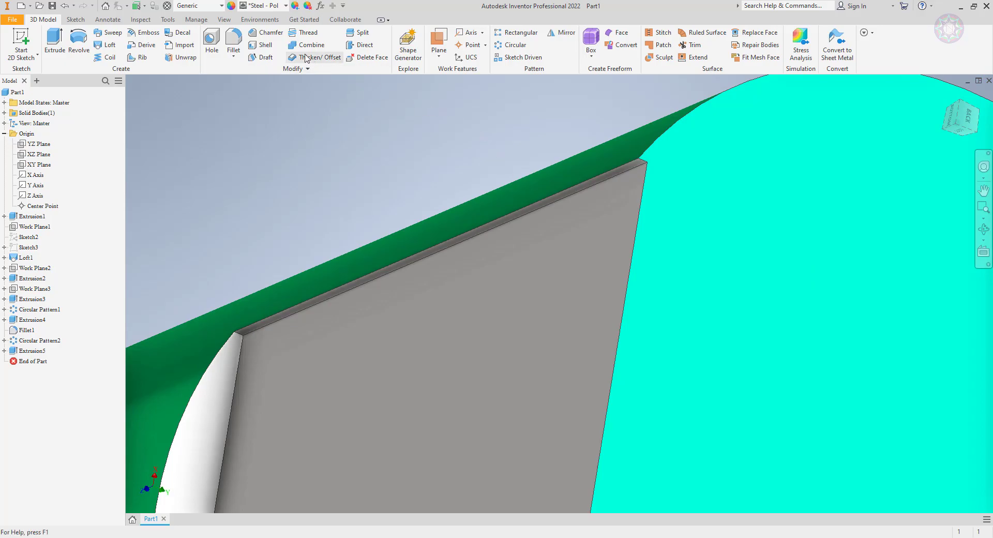
{"action": "left_click", "coordinate": [234, 41]}
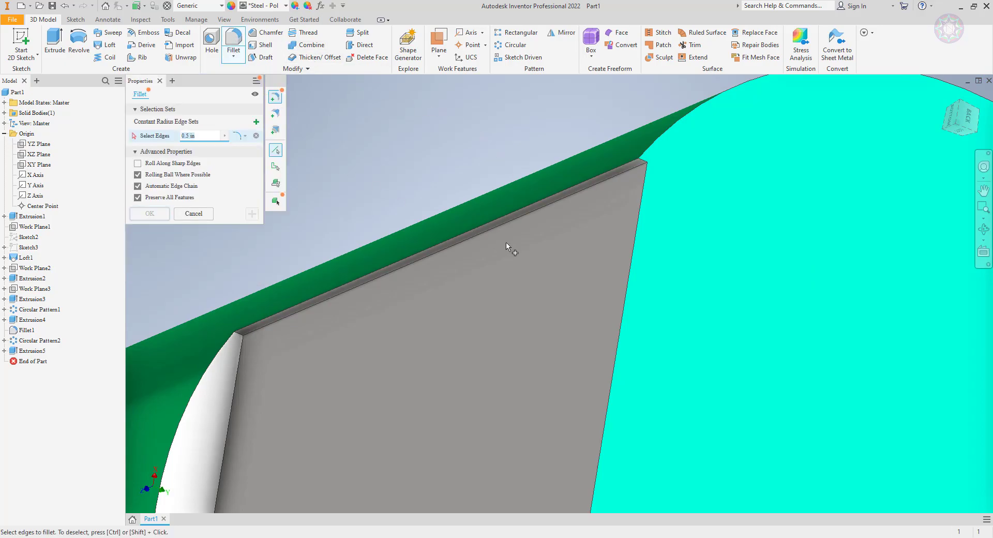
{"action": "left_click", "coordinate": [205, 216]}
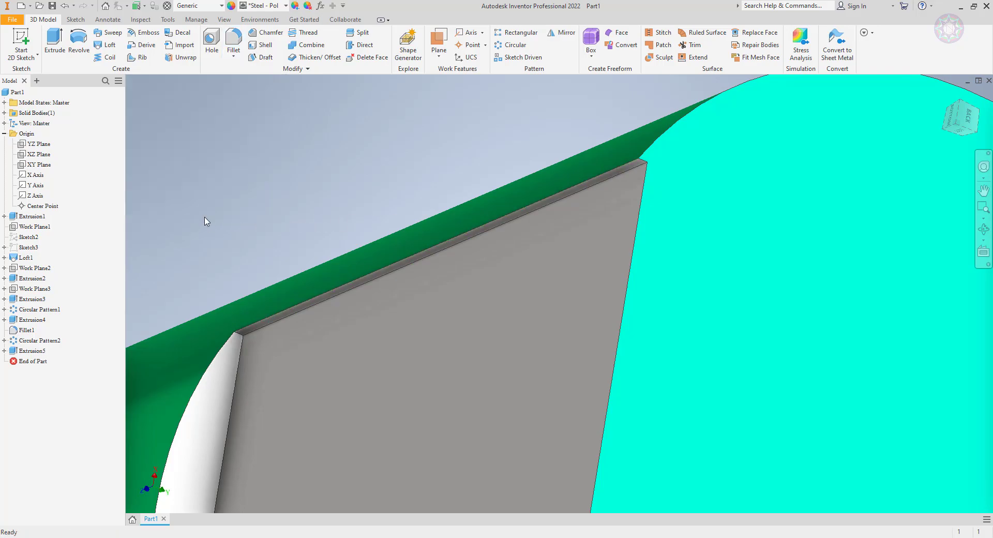
{"action": "scroll", "coordinate": [289, 231], "scroll_direction": "down", "scroll_amount": 5}
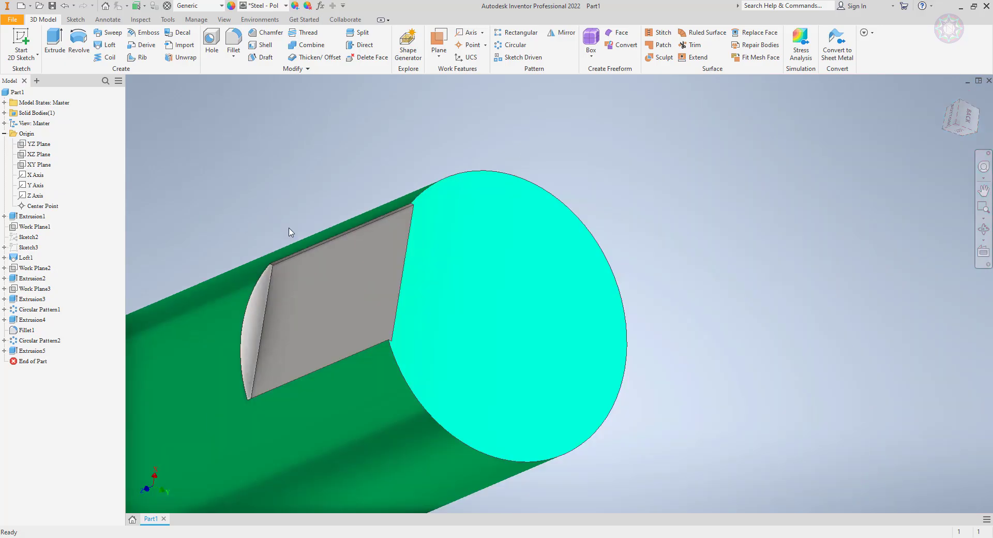
- Pattern the rectangular recess circularly around the Z axis with 3 occurrences over 360 deg
{"action": "left_click", "coordinate": [511, 46]}
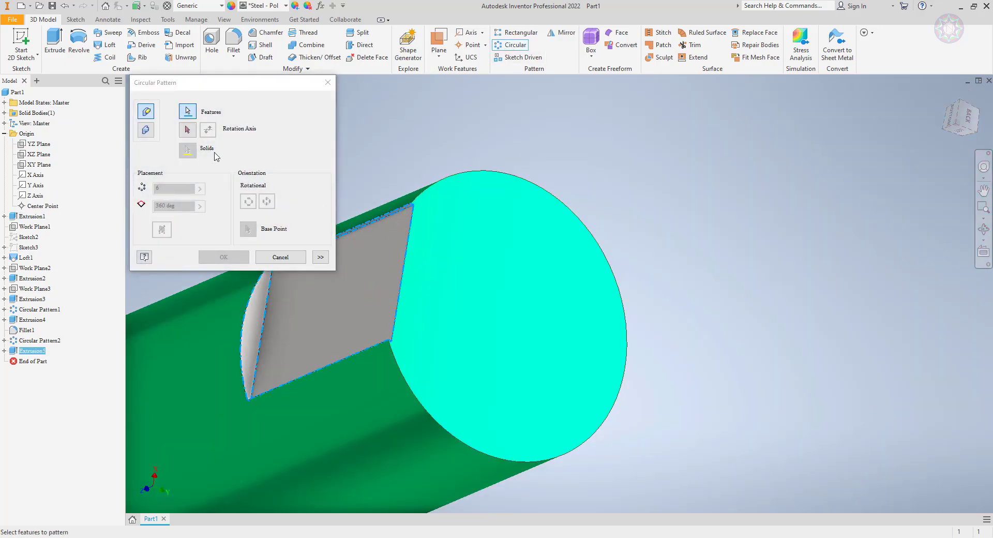
{"action": "left_click", "coordinate": [187, 131]}
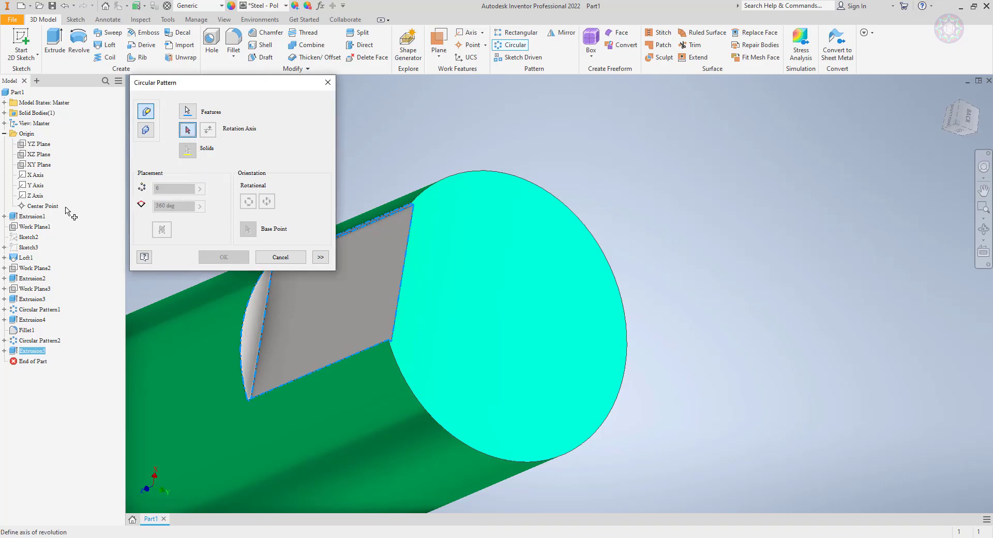
{"action": "left_click", "coordinate": [40, 198]}
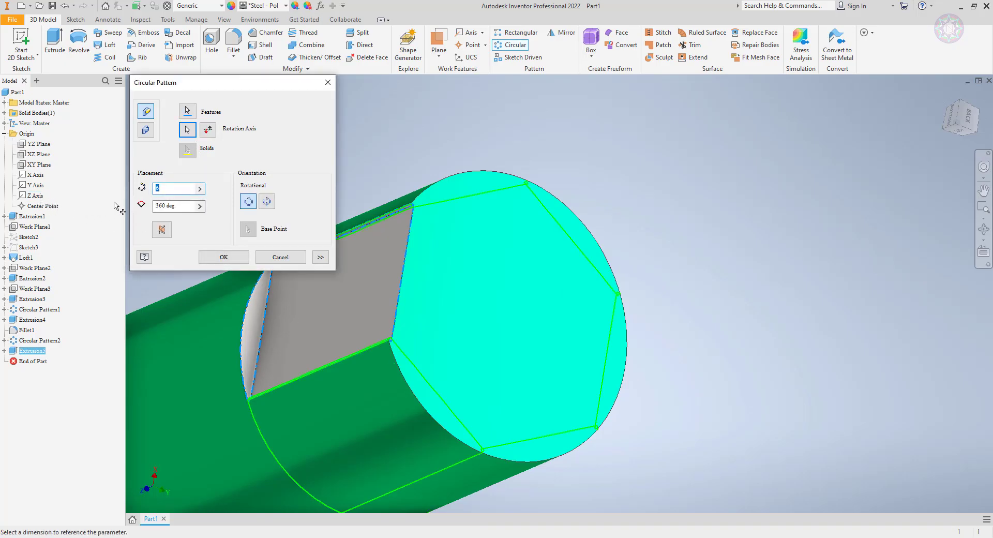
{"action": "type", "text": "3"}
{"action": "middle_click_drag", "start_coordinate": [616, 314], "coordinate": [572, 305], "text": "shift"}
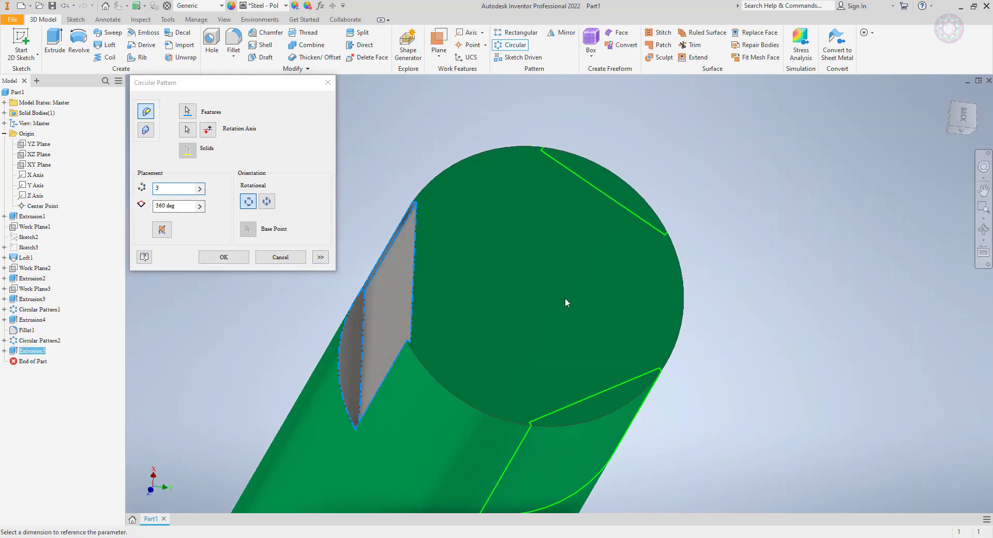
{"action": "left_click", "coordinate": [225, 257]}
{"action": "middle_click_drag", "start_coordinate": [644, 313], "coordinate": [752, 361], "text": "shift"}
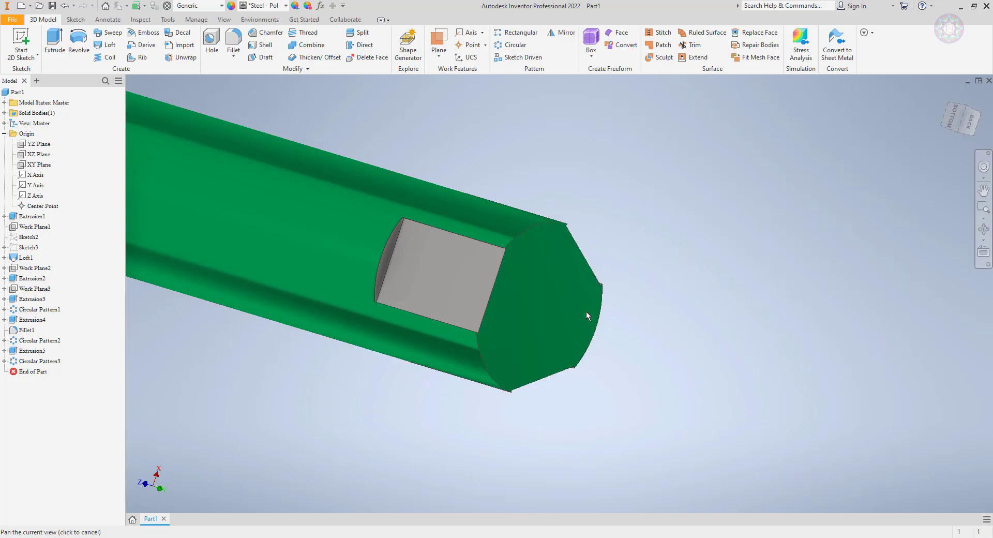
{"action": "scroll", "coordinate": [850, 441], "scroll_direction": "down", "scroll_amount": 5}
{"action": "mouse_move", "coordinate": [689, 386]}
{"action": "middle_mouse_down", "text": "shift"}
{"action": "mouse_move", "coordinate": [700, 344]}
{"action": "mouse_move", "coordinate": [812, 424]}
{"action": "mouse_move", "coordinate": [746, 337]}
{"action": "mouse_move", "coordinate": [691, 373]}
{"action": "middle_mouse_up", "text": "shift"}
{"action": "middle_click_drag", "start_coordinate": [472, 350], "coordinate": [521, 371]}
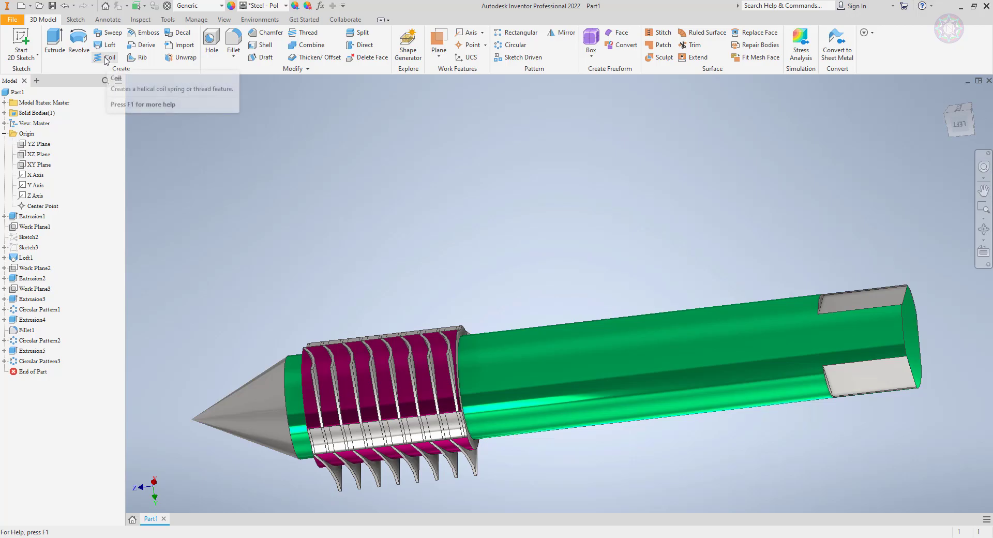
- Start a new 2D sketch on the YZ plane, with the rod seen lengthwise
{"action": "key", "text": "s"}
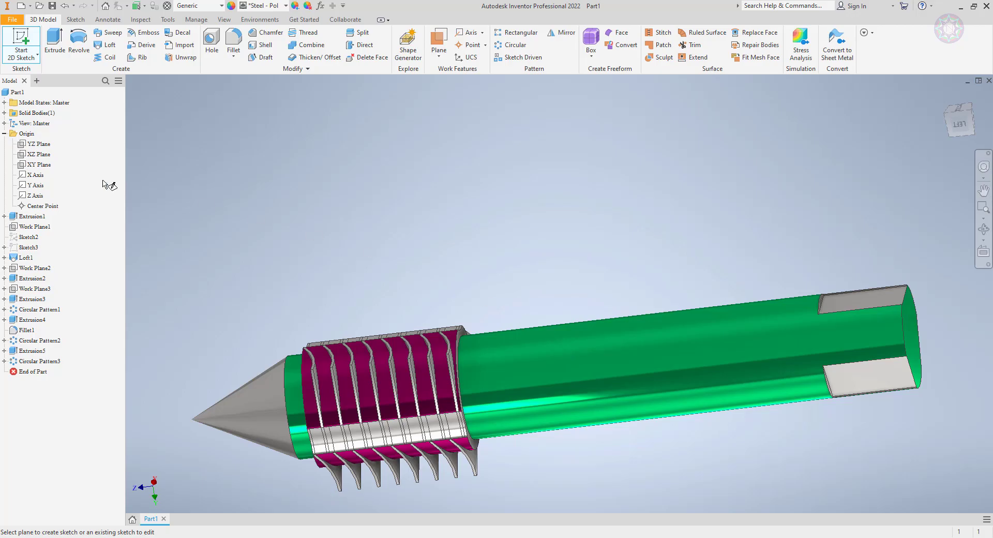
{"action": "left_click", "coordinate": [74, 21]}
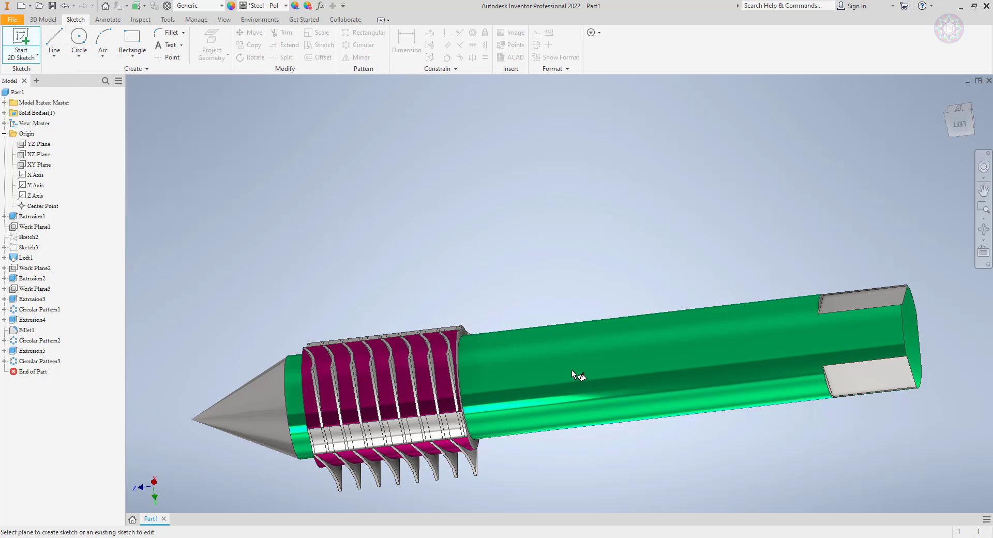
{"action": "left_click", "coordinate": [43, 19]}
{"action": "key", "text": "s"}
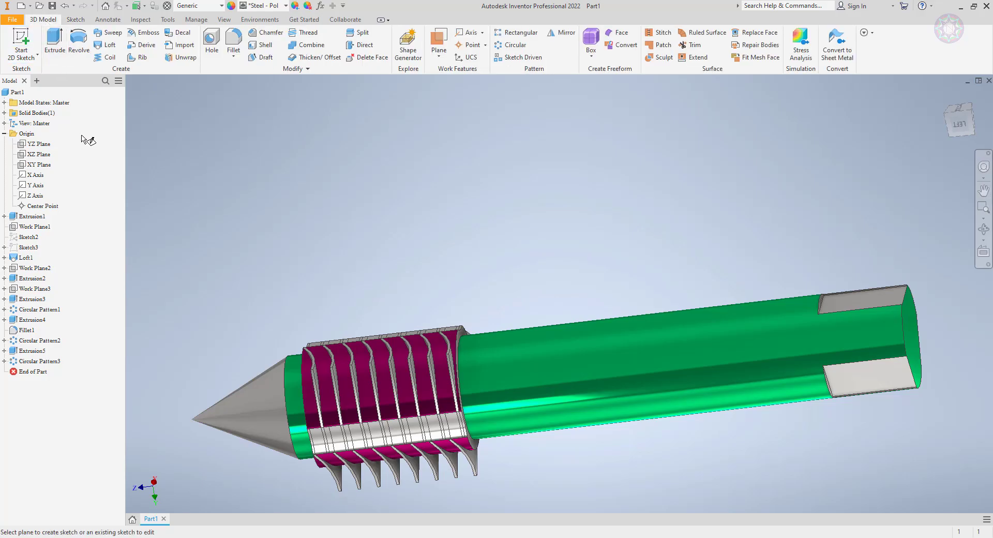
{"action": "left_click", "coordinate": [42, 145]}
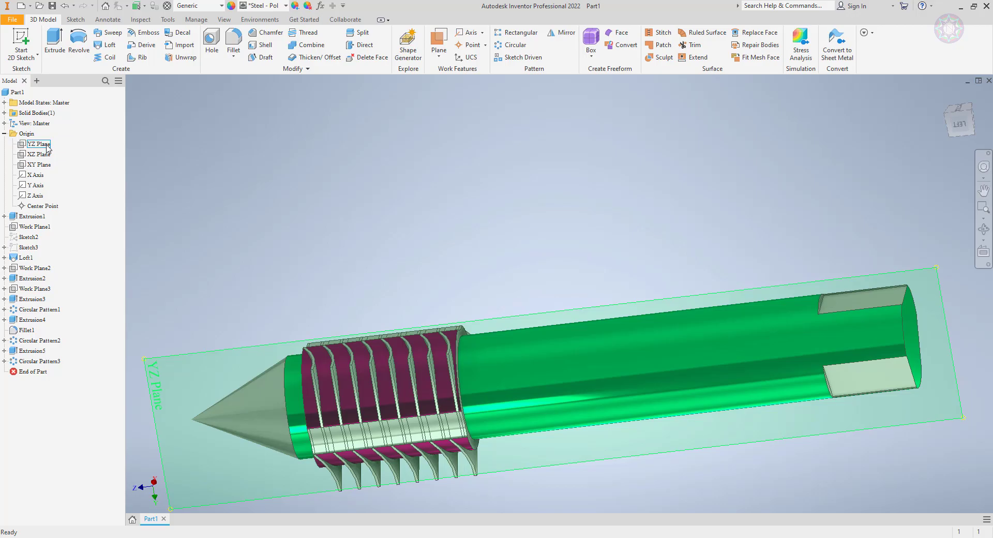
{"action": "left_click", "coordinate": [46, 144]}
{"action": "left_click", "coordinate": [567, 383]}
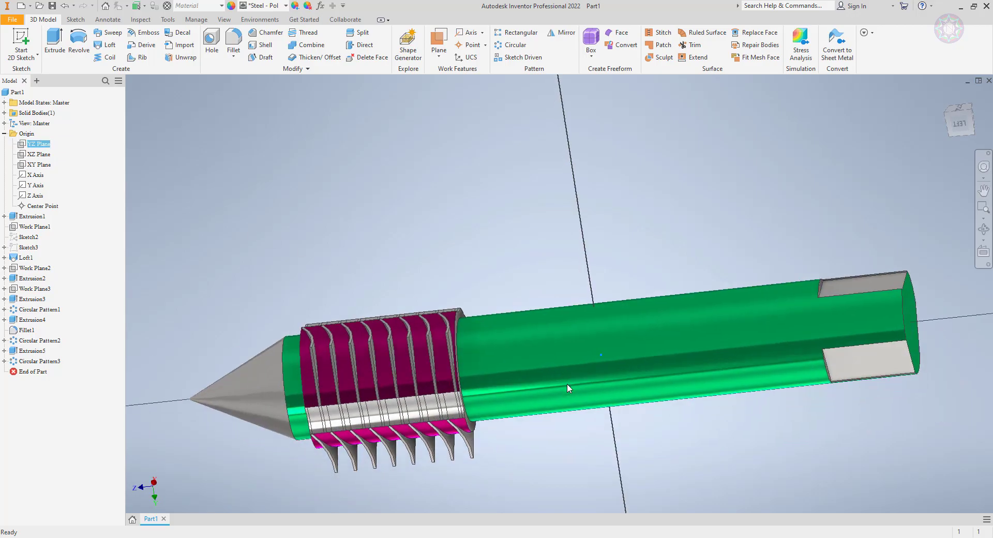
{"action": "scroll", "coordinate": [796, 260], "scroll_direction": "up", "scroll_amount": 3}
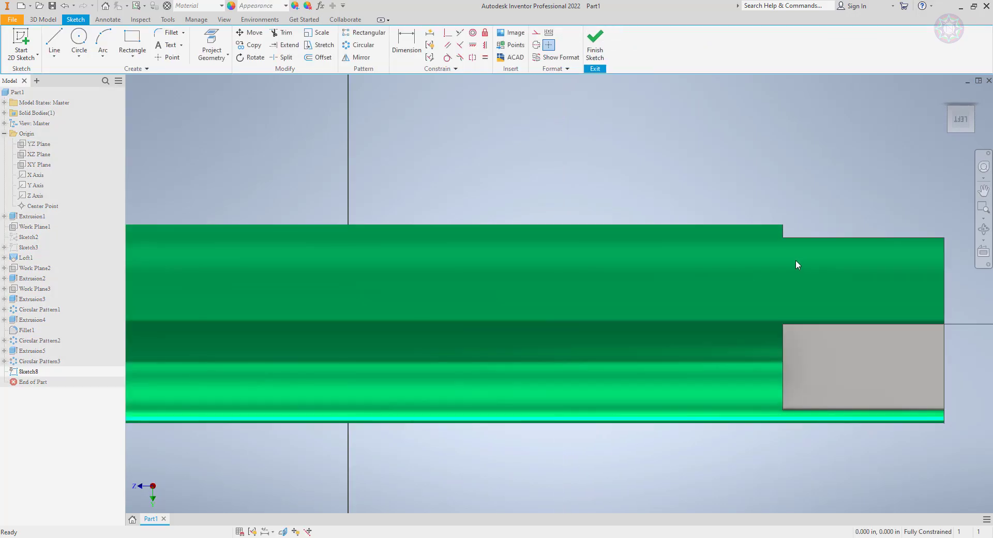
{"action": "scroll", "coordinate": [787, 260], "scroll_direction": "down", "scroll_amount": 2}
{"action": "middle_click_drag", "start_coordinate": [726, 273], "coordinate": [724, 288]}
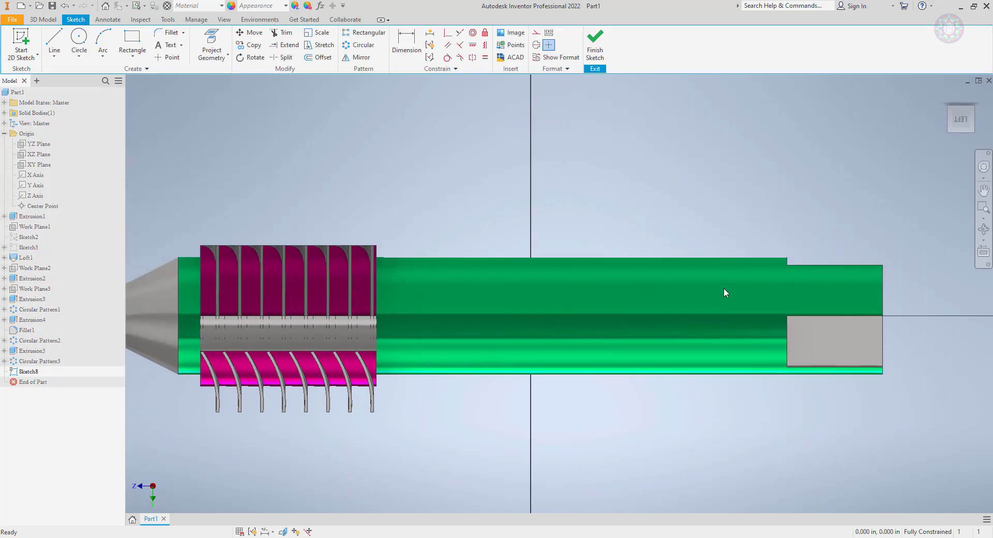
- Change the model's visual style to Wireframe
{"action": "left_click", "coordinate": [225, 20]}
{"action": "left_click", "coordinate": [199, 59]}
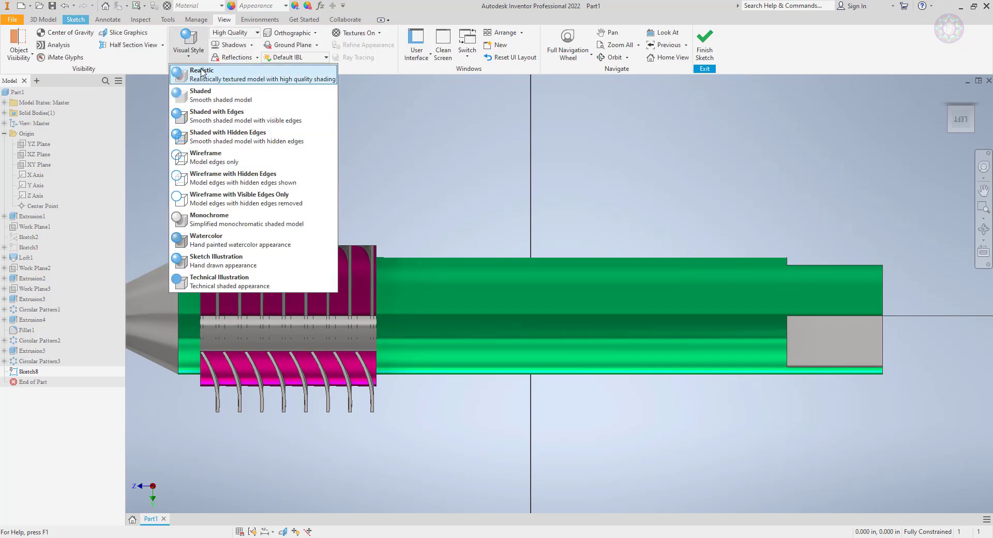
{"action": "left_click", "coordinate": [217, 157]}
{"action": "middle_click_drag", "start_coordinate": [673, 267], "coordinate": [594, 261]}
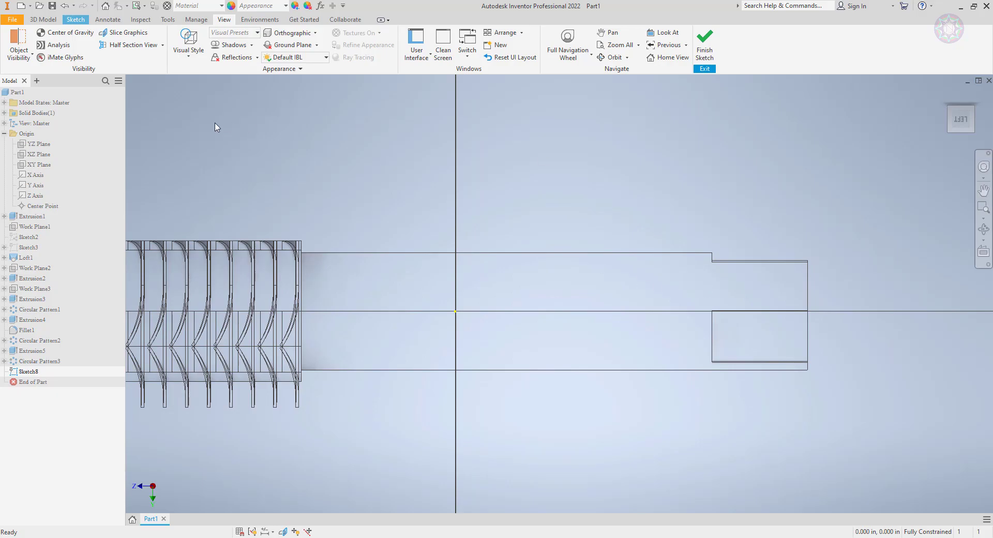
- Draw two construction lines from the origin: a vertical one extending above the rod and a horizontal one about 1.08 in long
{"action": "left_click", "coordinate": [75, 20]}
{"action": "left_click", "coordinate": [54, 40]}
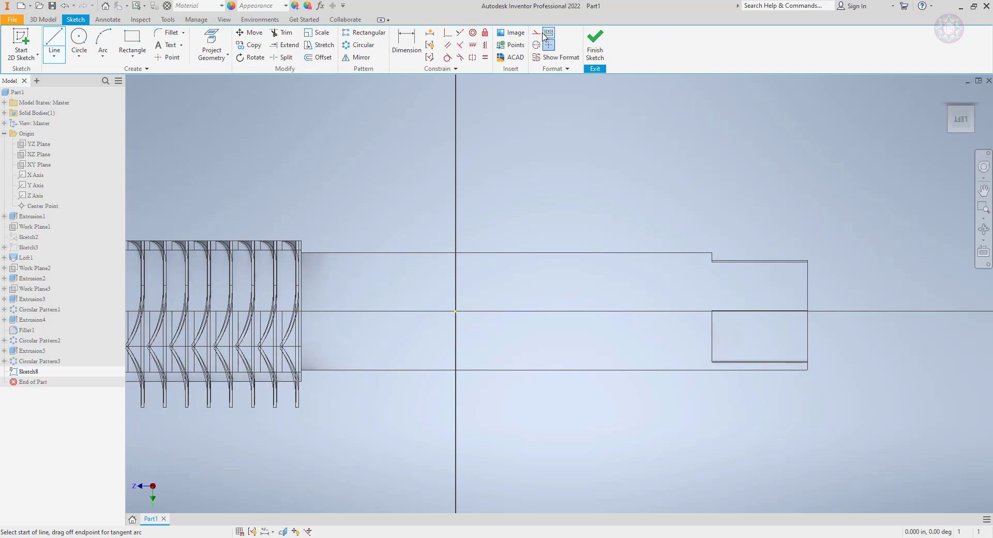
{"action": "left_click", "coordinate": [455, 311]}
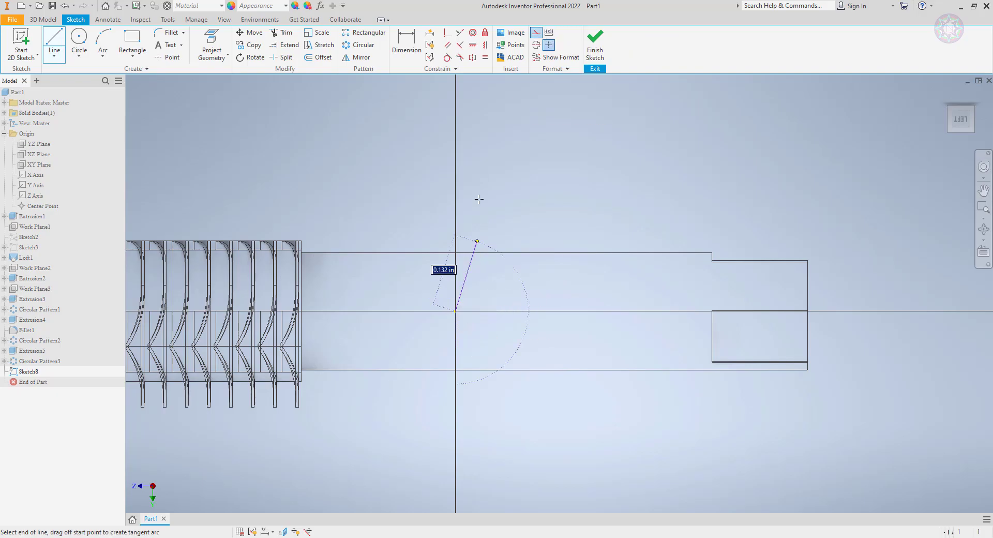
{"action": "left_click", "coordinate": [455, 122]}
{"action": "right_click", "coordinate": [399, 128]}
{"action": "left_click", "coordinate": [402, 102]}
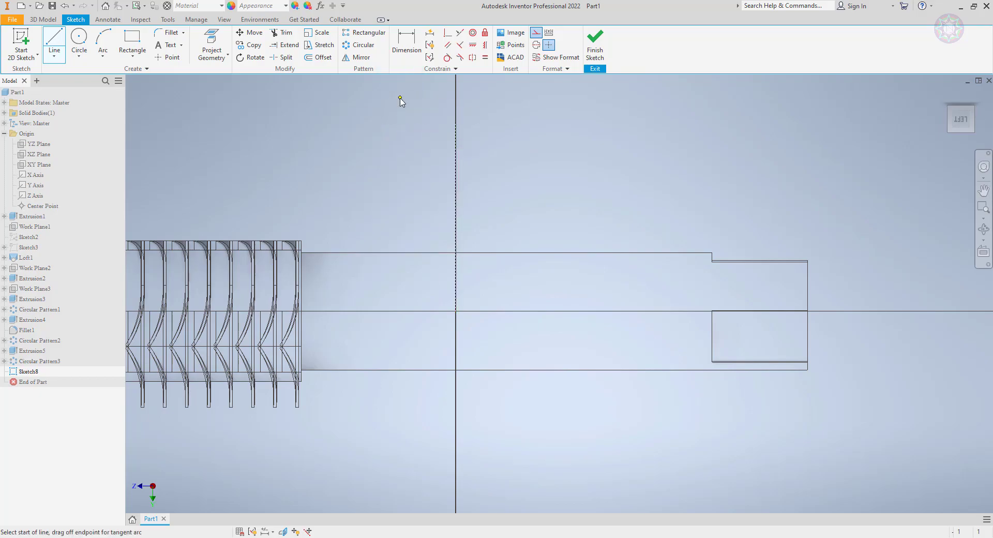
{"action": "left_click", "coordinate": [456, 311]}
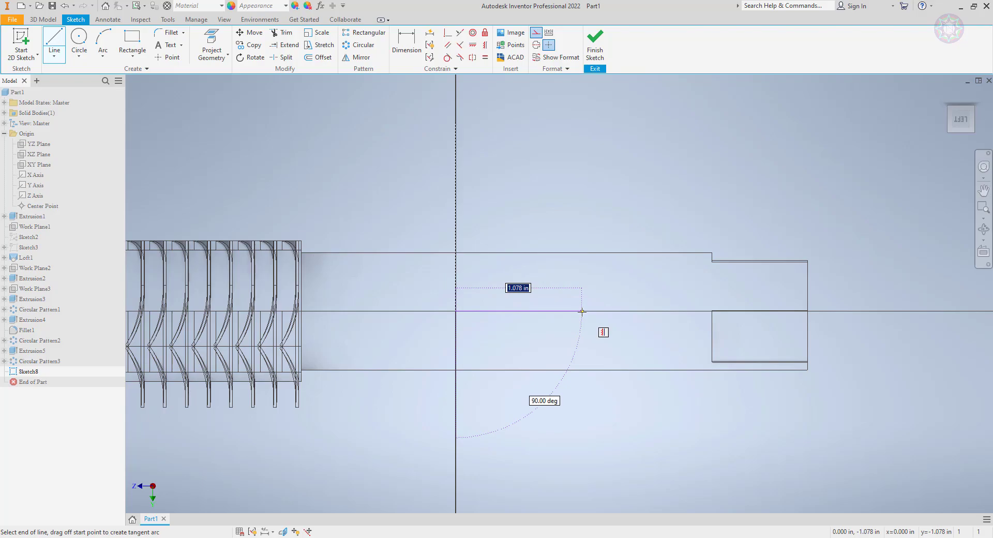
{"action": "right_click", "coordinate": [567, 333]}
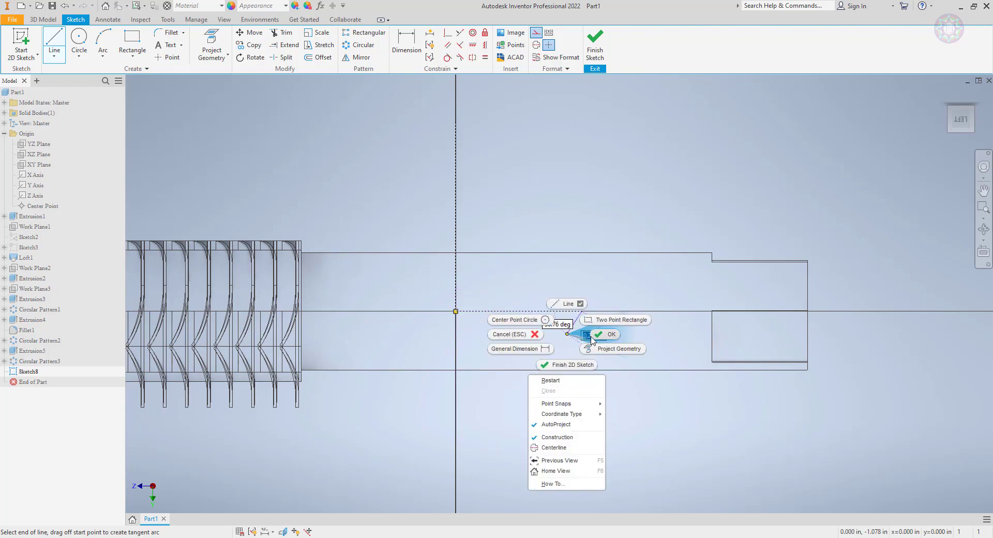
{"action": "left_click", "coordinate": [595, 335]}
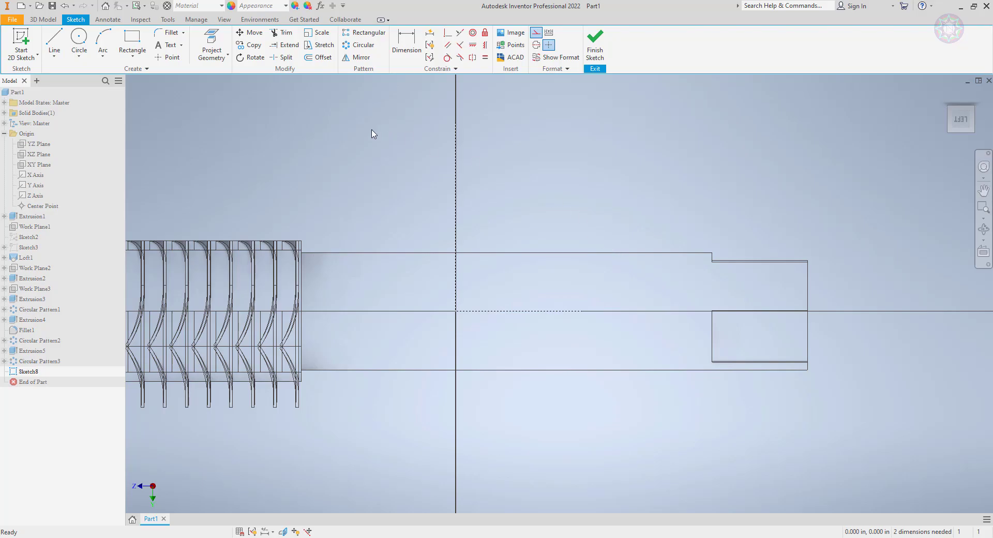
- Draw a construction circle about 0.138 in in diameter, centred on the rod's upper edge near the recessed end
{"action": "left_click", "coordinate": [79, 37]}
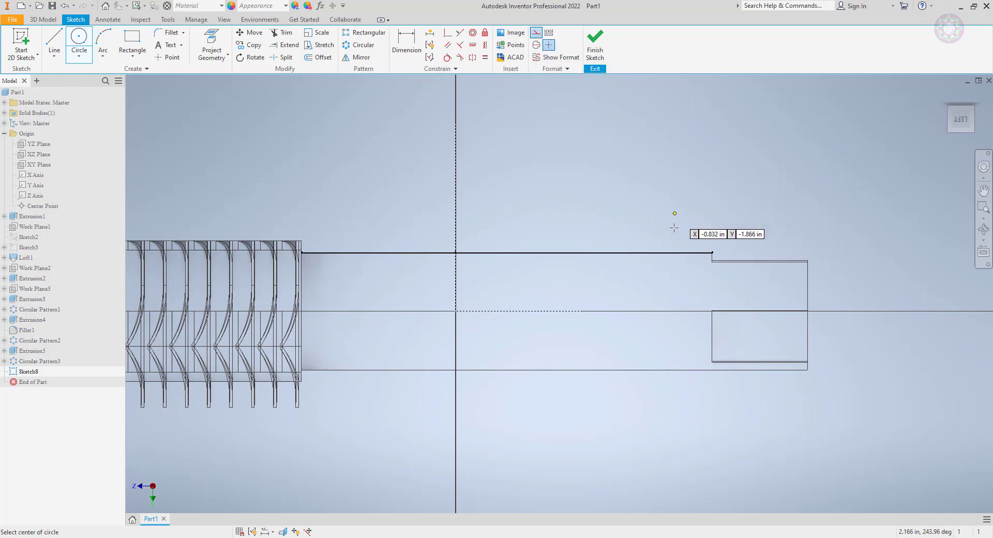
{"action": "scroll", "coordinate": [682, 246], "scroll_direction": "up", "scroll_amount": 3}
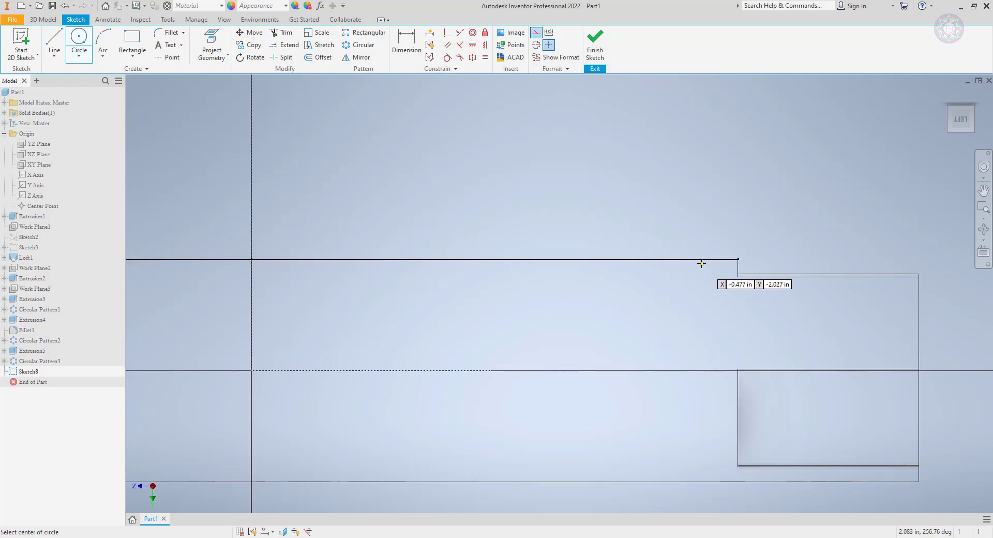
{"action": "left_click", "coordinate": [676, 259]}
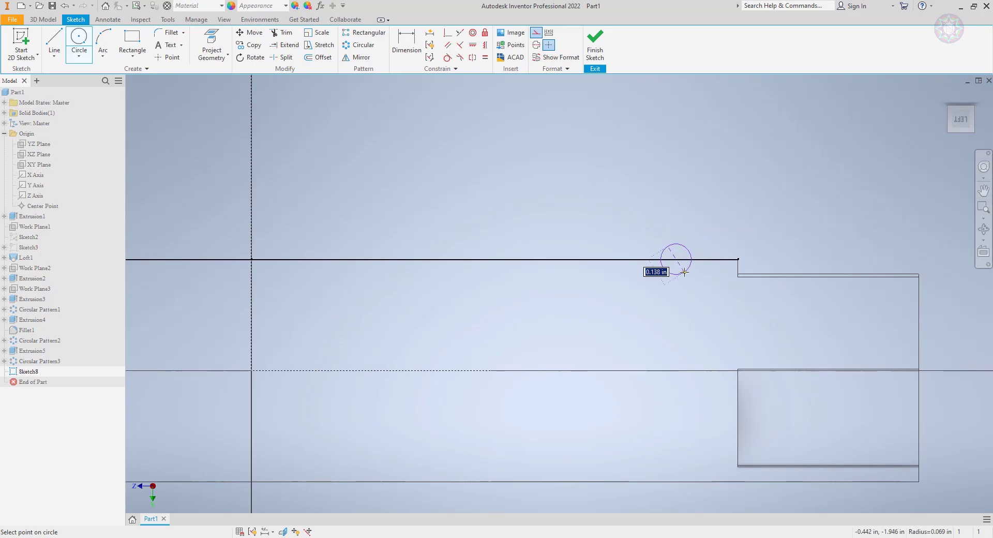
{"action": "left_click", "coordinate": [684, 272]}
- Dimension the construction circle's diameter and accept its drawn value
{"action": "scroll", "coordinate": [625, 251], "scroll_direction": "down", "scroll_amount": 2}
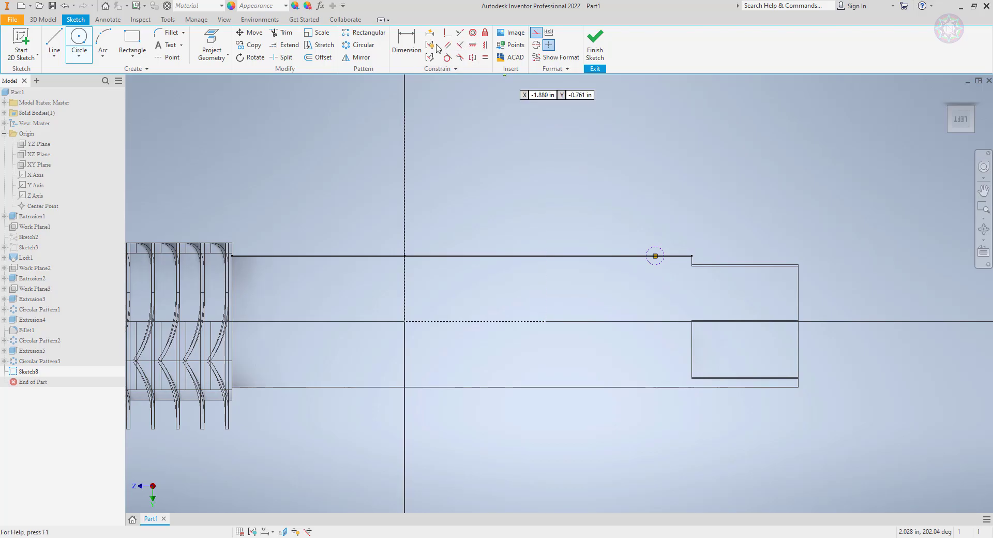
{"action": "left_click", "coordinate": [414, 47]}
{"action": "left_click", "coordinate": [662, 256]}
{"action": "left_click", "coordinate": [644, 241]}
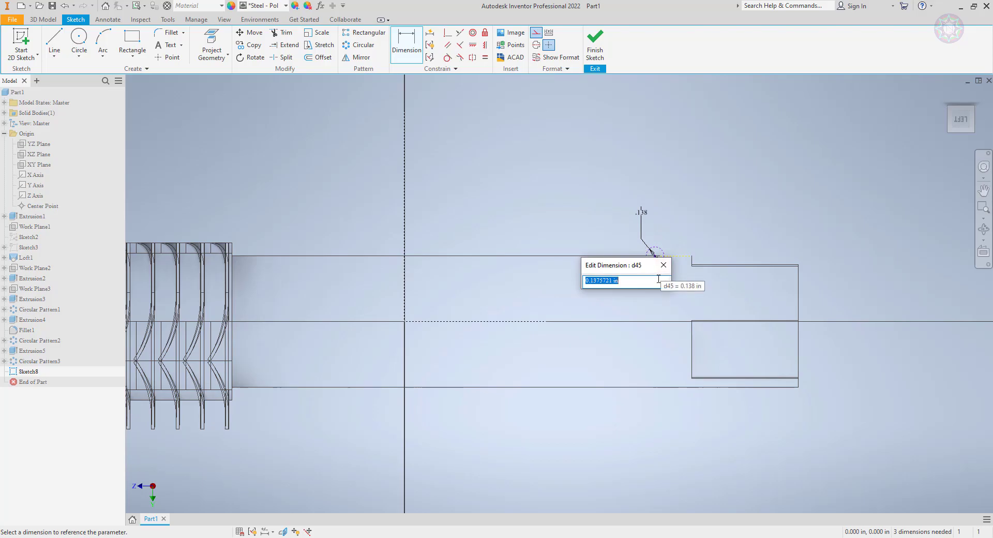
{"action": "key", "text": "Return"}
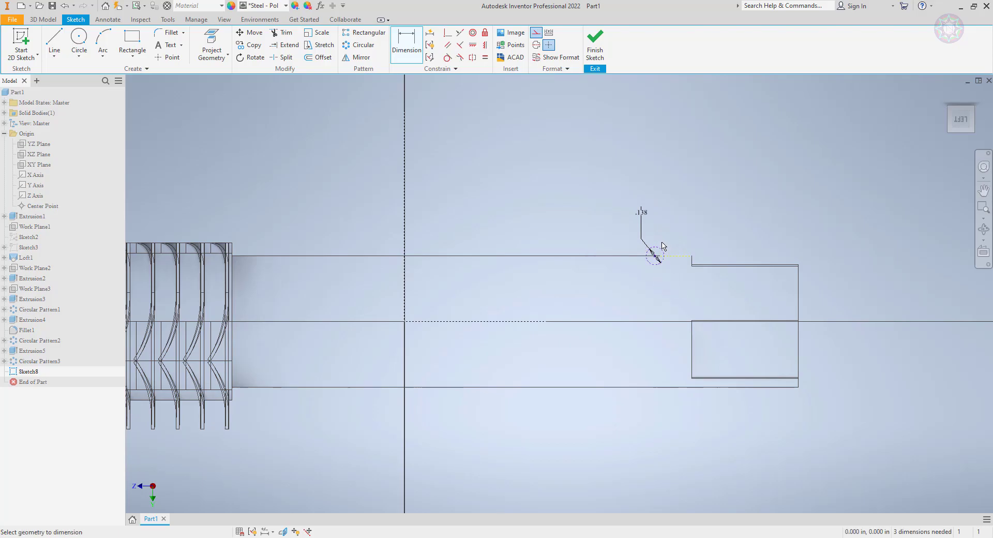
- Draw a construction line across the circle's full diameter along the rod's upper edge
{"action": "scroll", "coordinate": [658, 241], "scroll_direction": "down", "scroll_amount": 3}
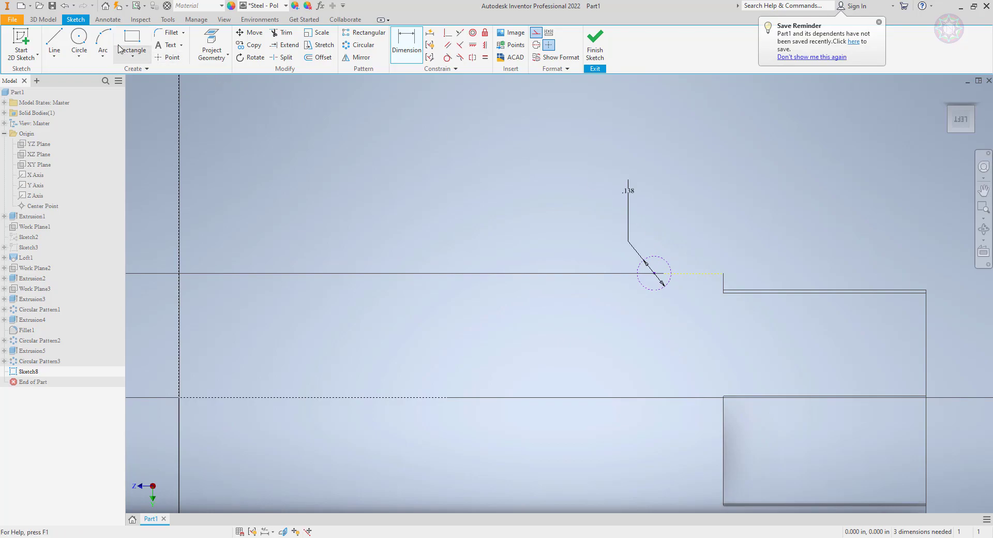
{"action": "left_click", "coordinate": [79, 42]}
{"action": "scroll", "coordinate": [629, 223], "scroll_direction": "down", "scroll_amount": 3}
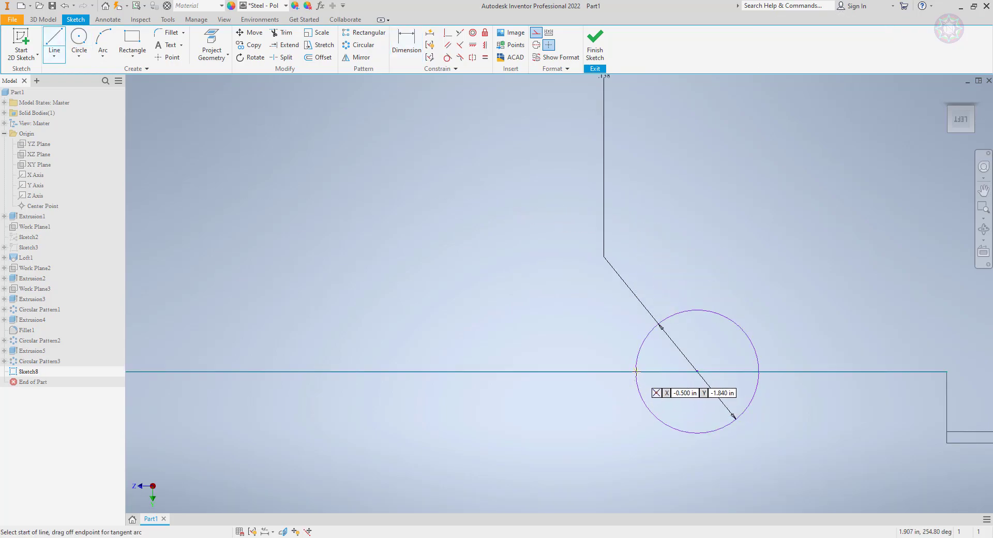
{"action": "left_click", "coordinate": [636, 371]}
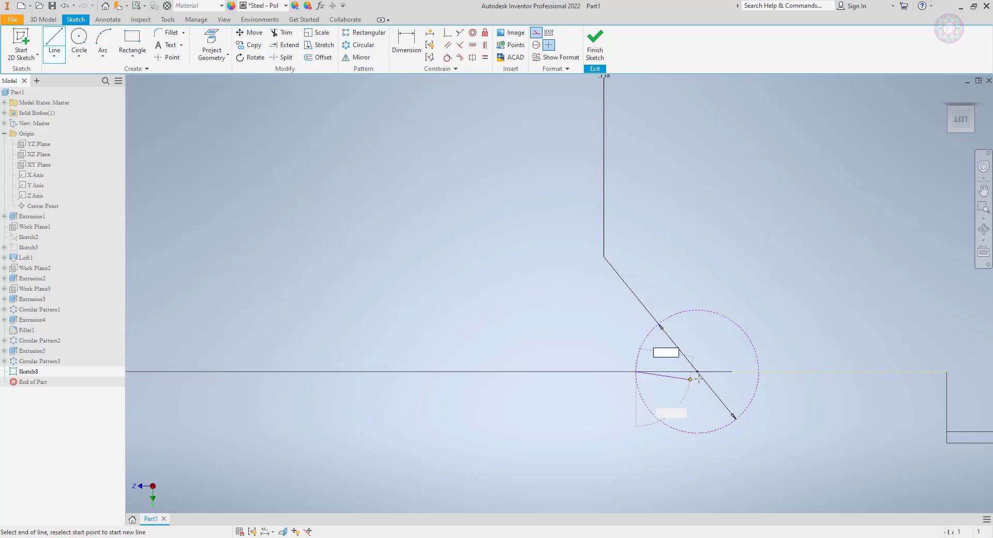
{"action": "double_click", "coordinate": [758, 371]}
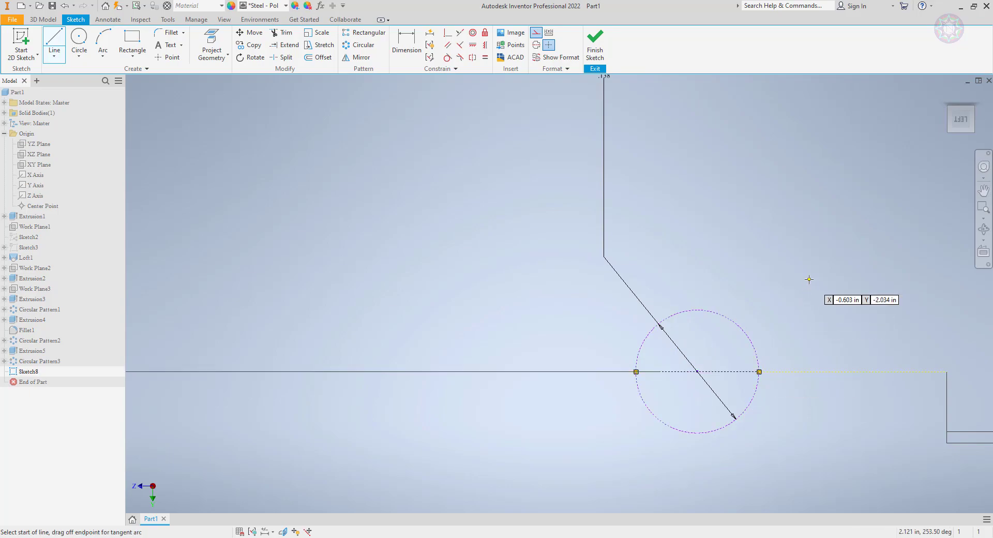
{"action": "left_click", "coordinate": [533, 35]}
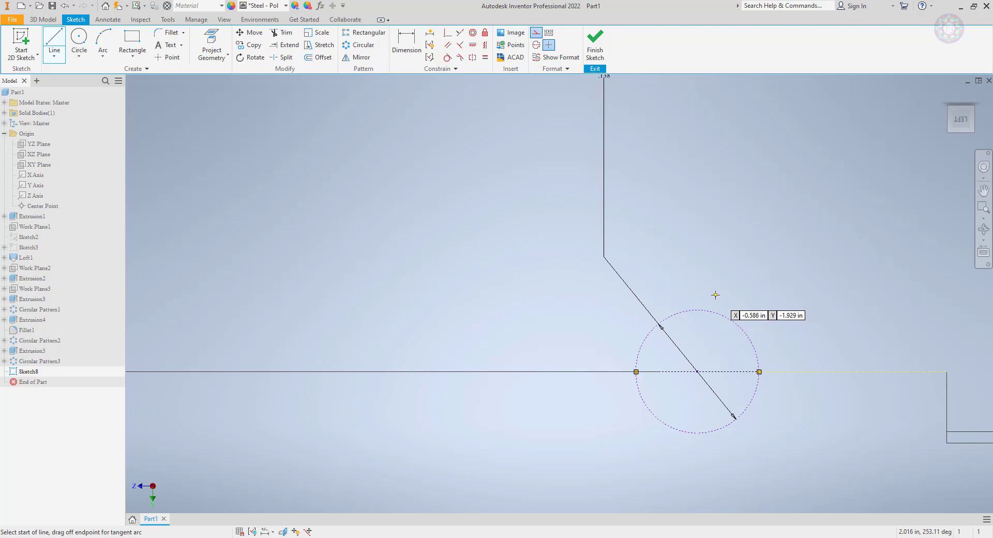
{"action": "key", "text": "Escape"}
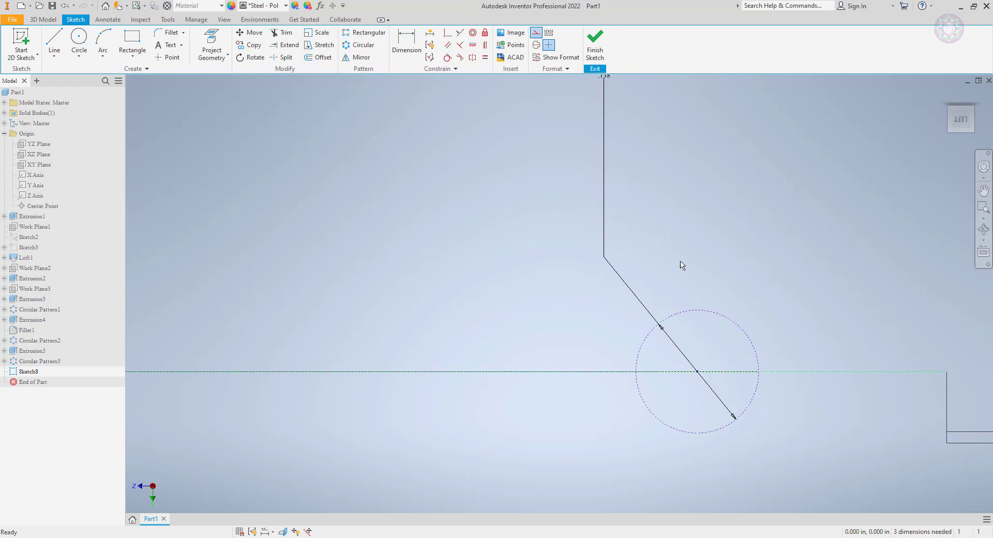
- Trim away the half of the circle above the rod's upper edge
{"action": "left_click", "coordinate": [283, 32]}
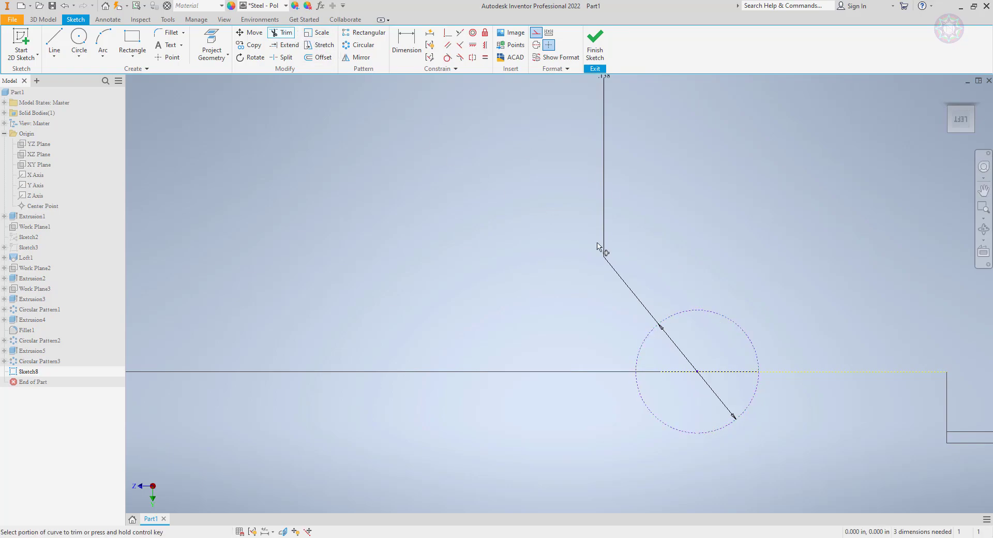
{"action": "left_click", "coordinate": [695, 316]}
{"action": "key", "text": "Escape"}
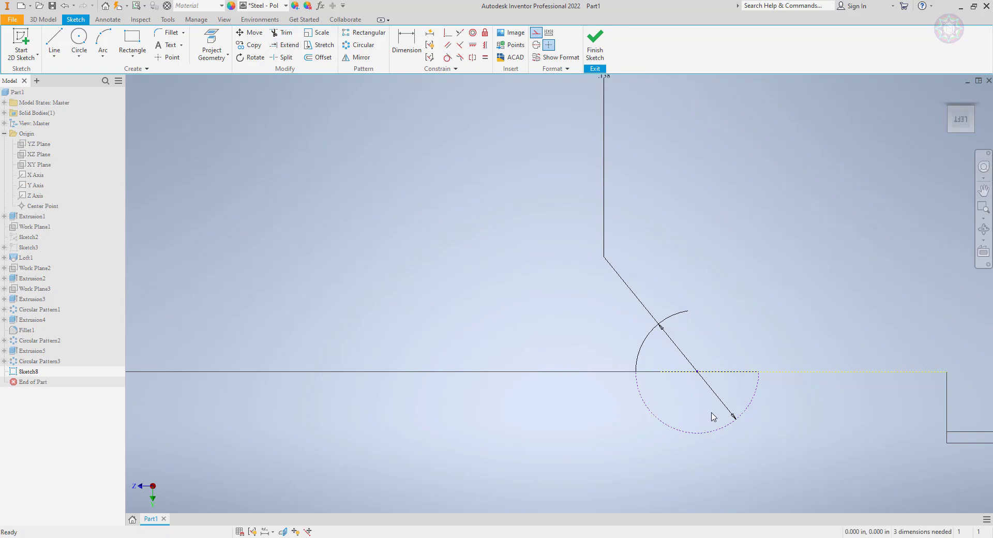
- Convert the remaining lower arc and the diameter line from construction to normal geometry to form a closed semicircular profile
{"action": "left_click", "coordinate": [748, 396]}
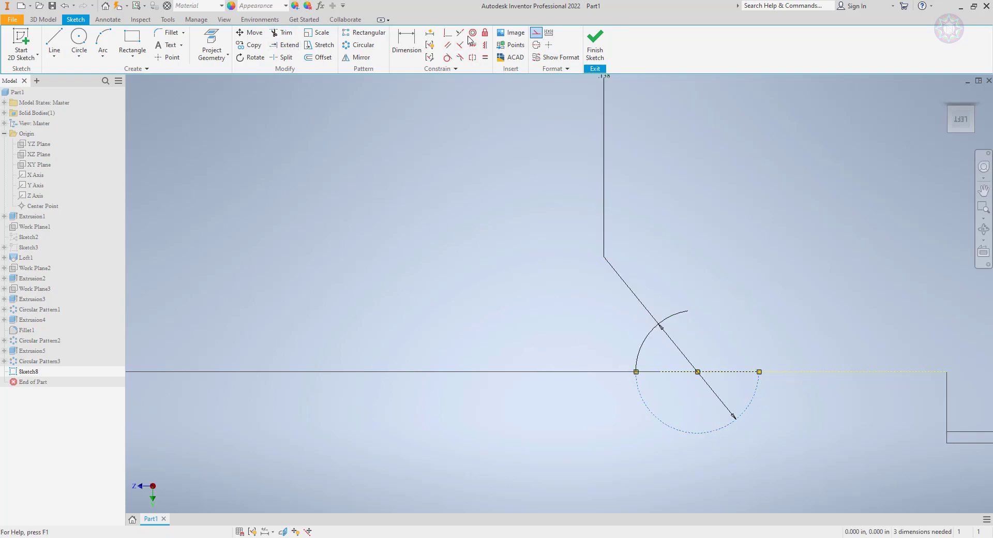
{"action": "left_click", "coordinate": [536, 33]}
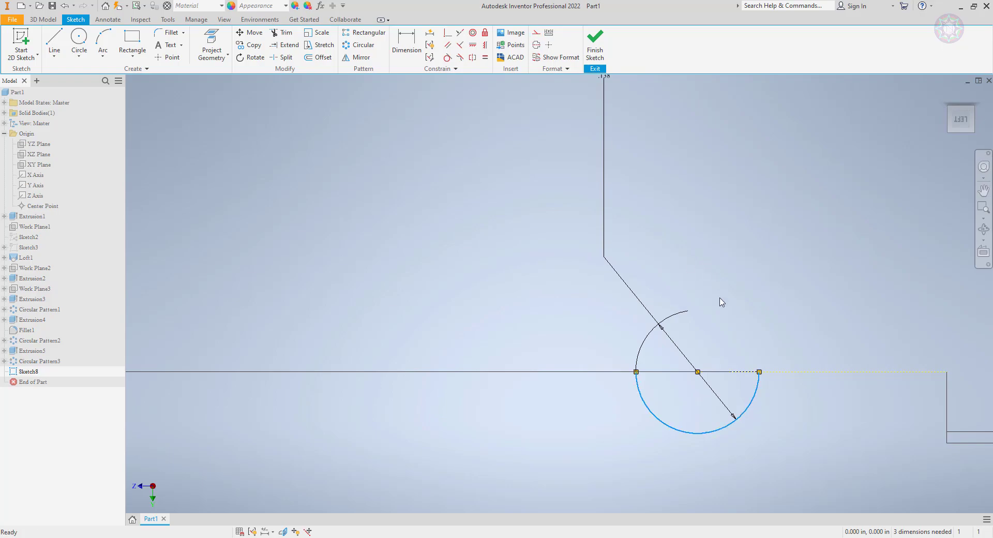
{"action": "left_click", "coordinate": [742, 372]}
{"action": "left_click", "coordinate": [537, 34]}
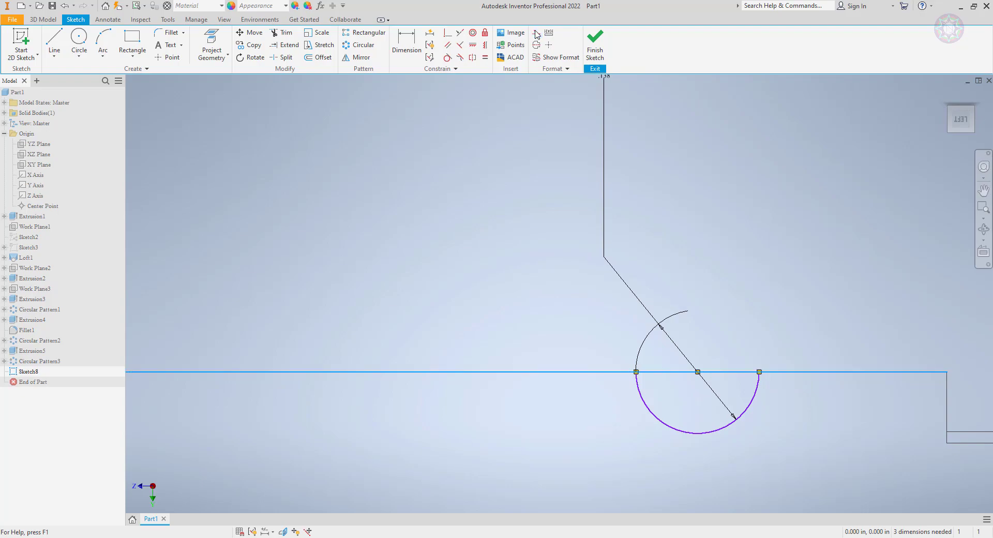
{"action": "key", "text": "Escape"}
{"action": "scroll", "coordinate": [752, 387], "scroll_direction": "down", "scroll_amount": 3}
{"action": "middle_click_drag", "start_coordinate": [749, 373], "coordinate": [745, 333]}
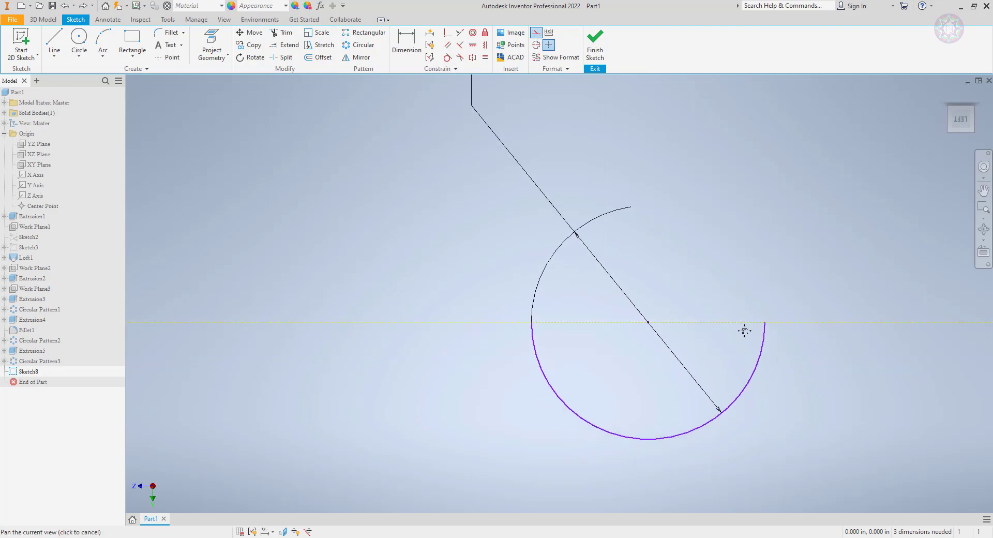
{"action": "left_click", "coordinate": [597, 324]}
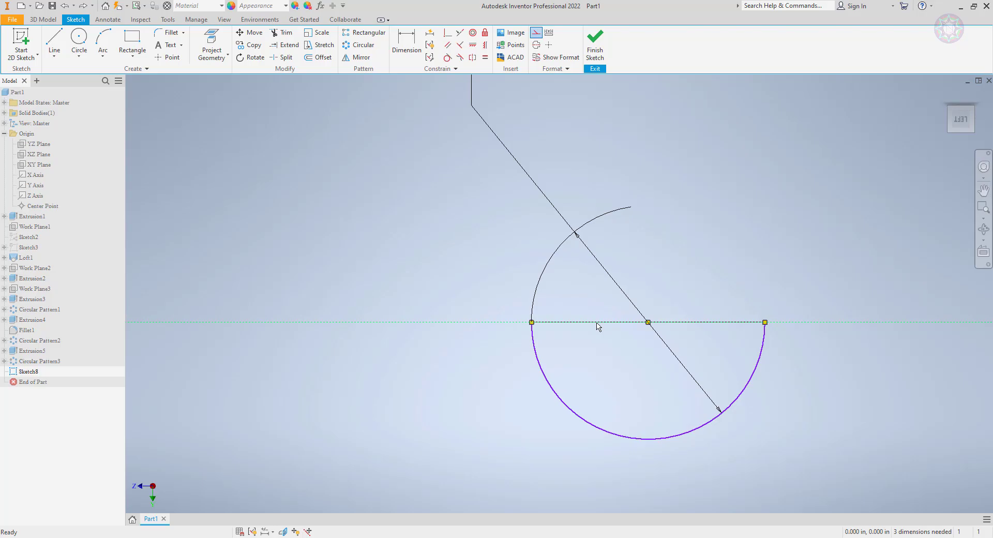
{"action": "left_click", "coordinate": [535, 34]}
{"action": "scroll", "coordinate": [595, 243], "scroll_direction": "up", "scroll_amount": 7}
{"action": "scroll", "coordinate": [598, 243], "scroll_direction": "up", "scroll_amount": 3}
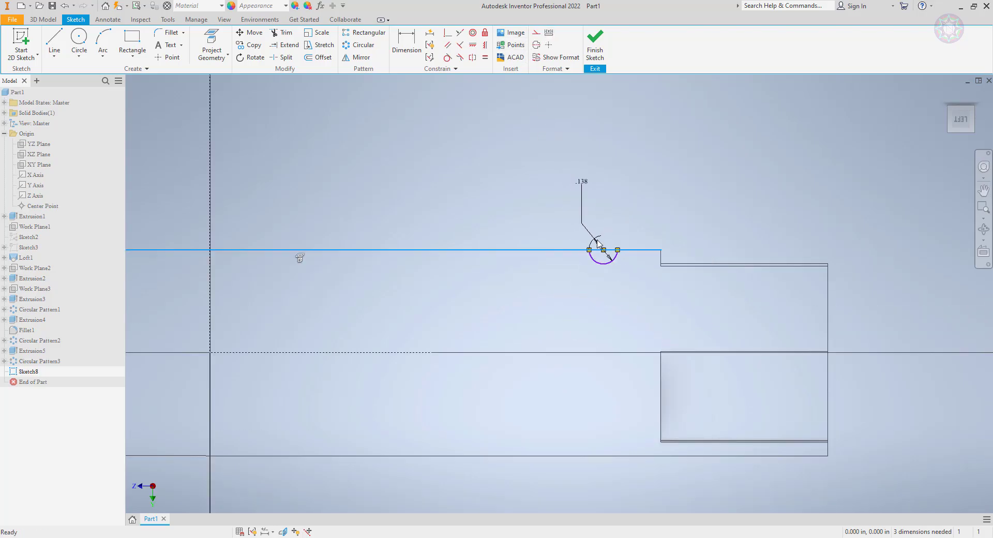
{"action": "scroll", "coordinate": [598, 243], "scroll_direction": "up", "scroll_amount": 4}
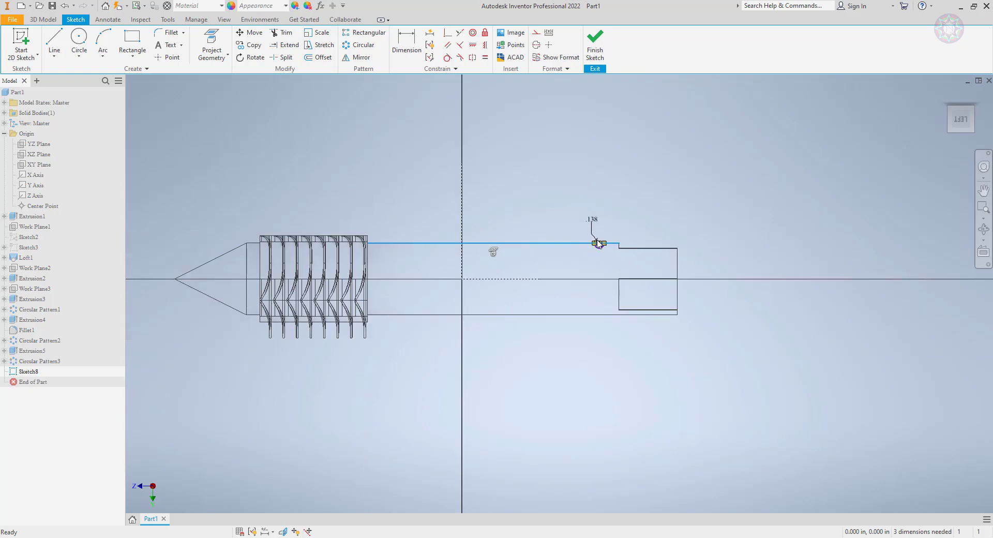
{"action": "scroll", "coordinate": [597, 243], "scroll_direction": "down", "scroll_amount": 5}
{"action": "left_click", "coordinate": [284, 33]}
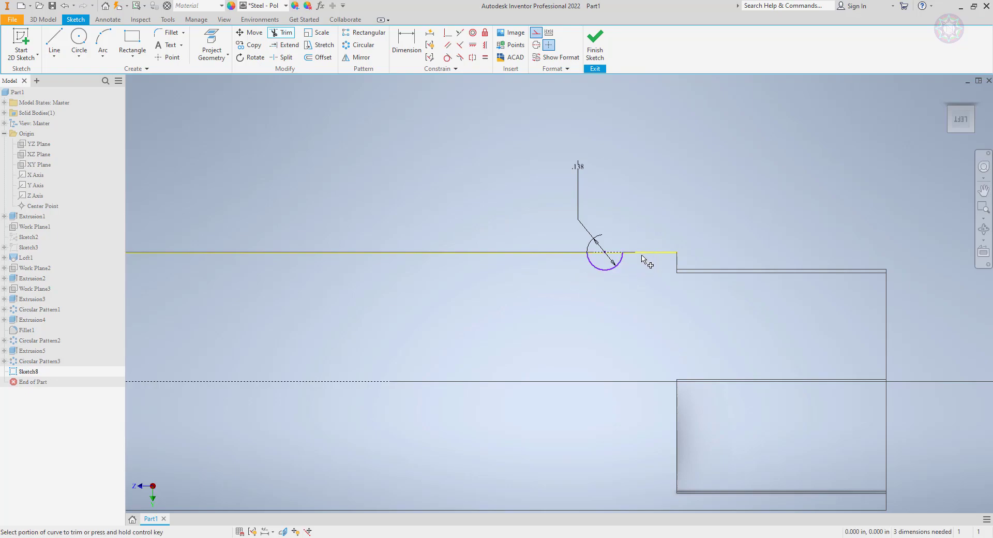
{"action": "scroll", "coordinate": [617, 226], "scroll_direction": "up", "scroll_amount": 2}
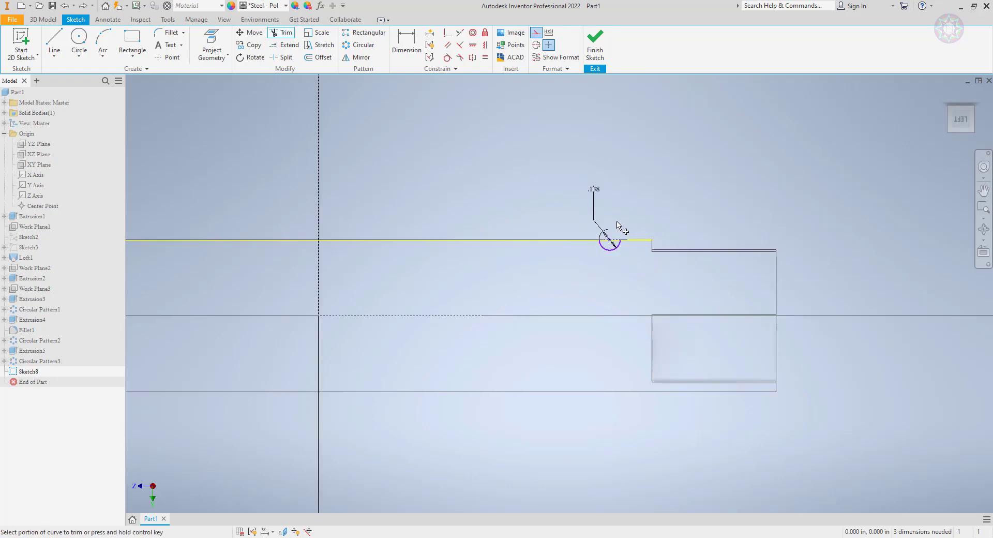
{"action": "left_click", "coordinate": [56, 20]}
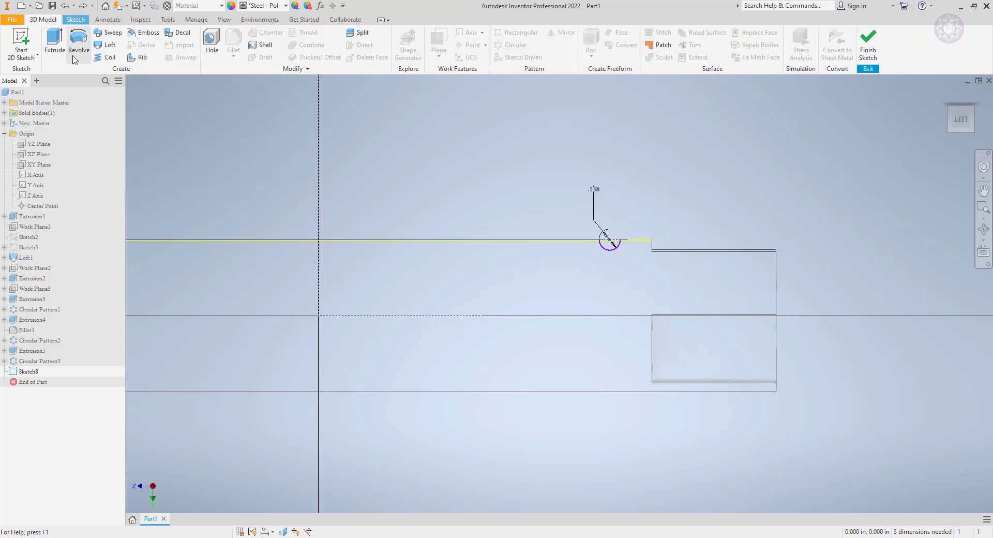
{"action": "left_click", "coordinate": [116, 60]}
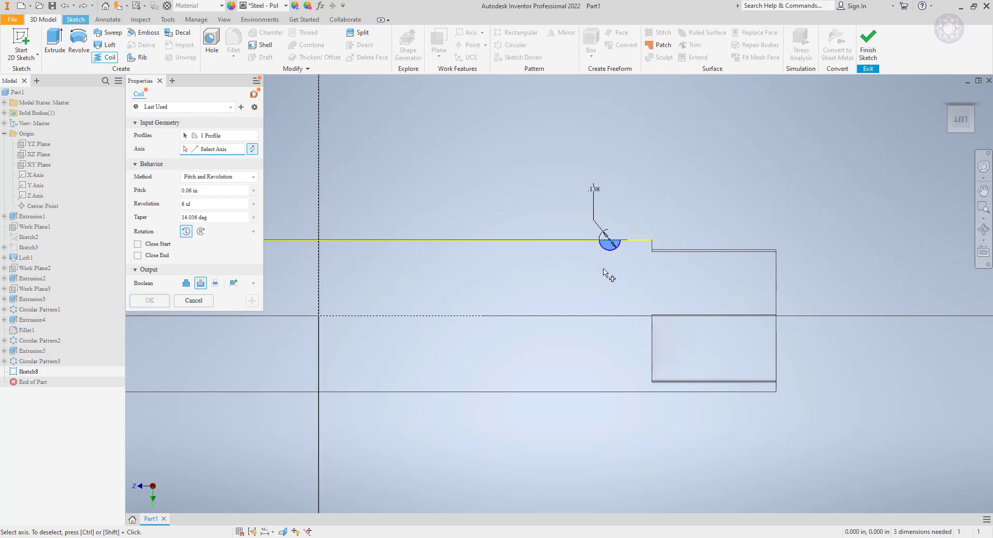
{"action": "scroll", "coordinate": [607, 274], "scroll_direction": "up", "scroll_amount": 2}
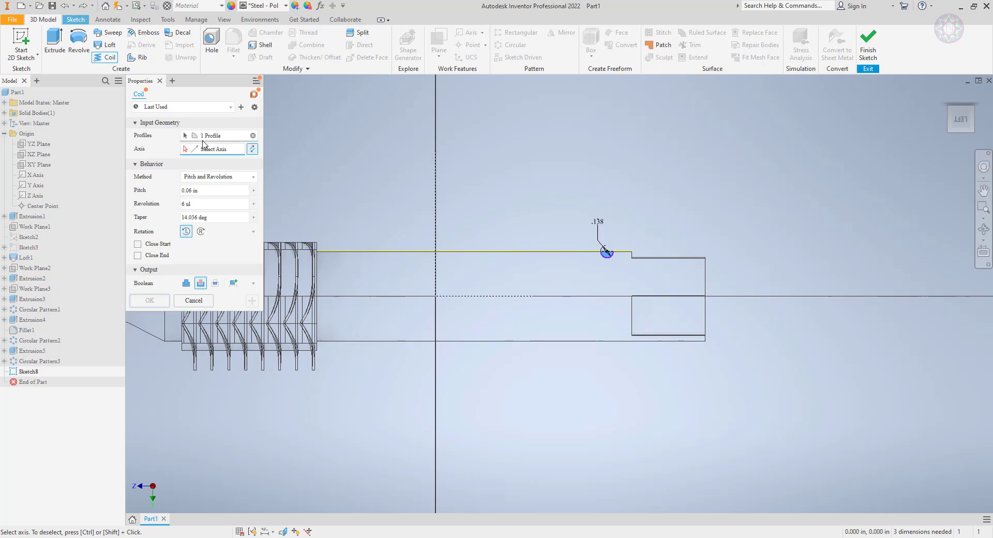
{"action": "scroll", "coordinate": [602, 264], "scroll_direction": "down", "scroll_amount": 4}
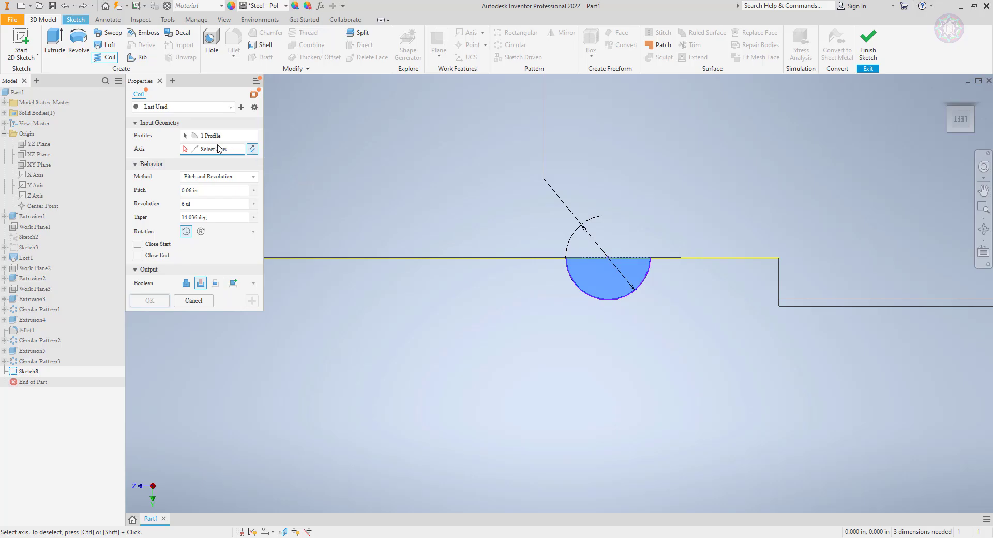
{"action": "scroll", "coordinate": [427, 364], "scroll_direction": "up", "scroll_amount": 2}
{"action": "scroll", "coordinate": [428, 363], "scroll_direction": "up", "scroll_amount": 2}
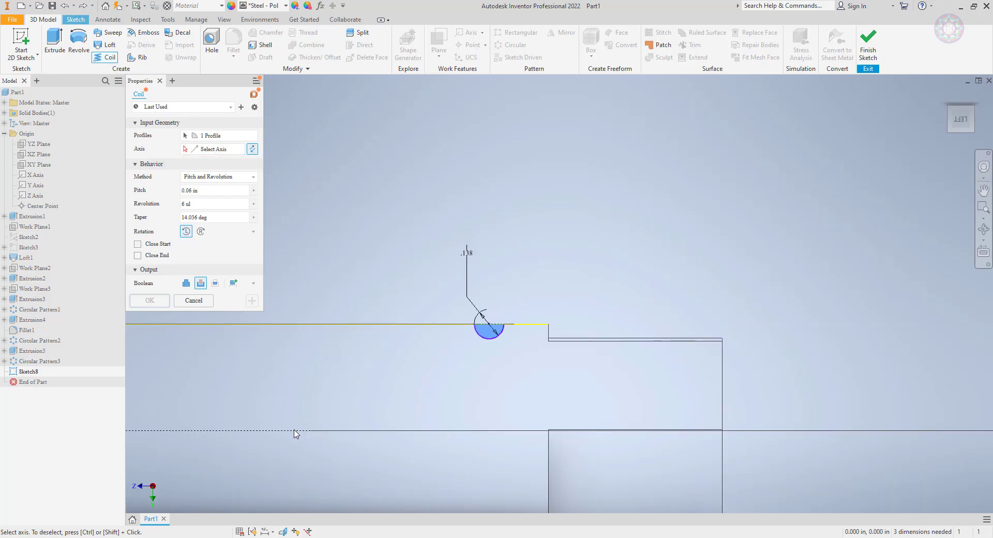
{"action": "scroll", "coordinate": [390, 392], "scroll_direction": "up", "scroll_amount": 2}
{"action": "mouse_move", "coordinate": [390, 391]}
{"action": "middle_mouse_down"}
{"action": "mouse_move", "coordinate": [656, 339]}
{"action": "mouse_move", "coordinate": [696, 279]}
{"action": "middle_mouse_up"}
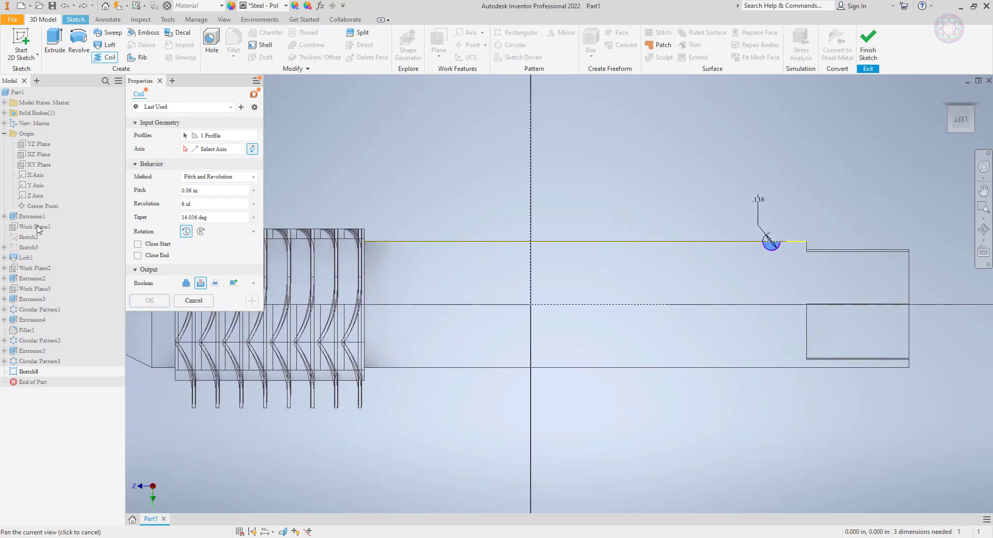
{"action": "left_click", "coordinate": [190, 301]}
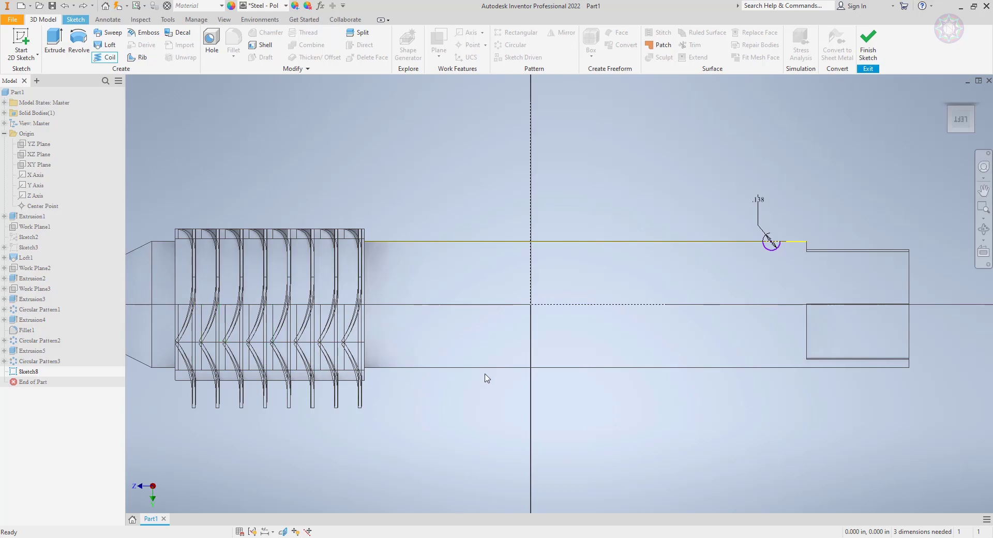
- Finish the sketch and create a work axis through the centre of the rod's cylindrical face
{"action": "scroll", "coordinate": [521, 393], "scroll_direction": "up", "scroll_amount": 2}
{"action": "scroll", "coordinate": [525, 374], "scroll_direction": "down", "scroll_amount": 1}
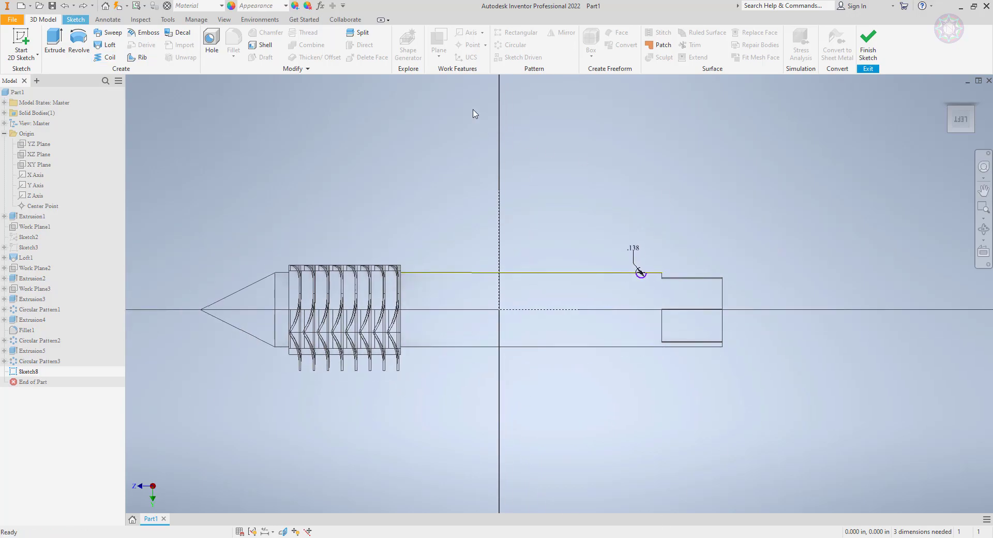
{"action": "left_click", "coordinate": [873, 50]}
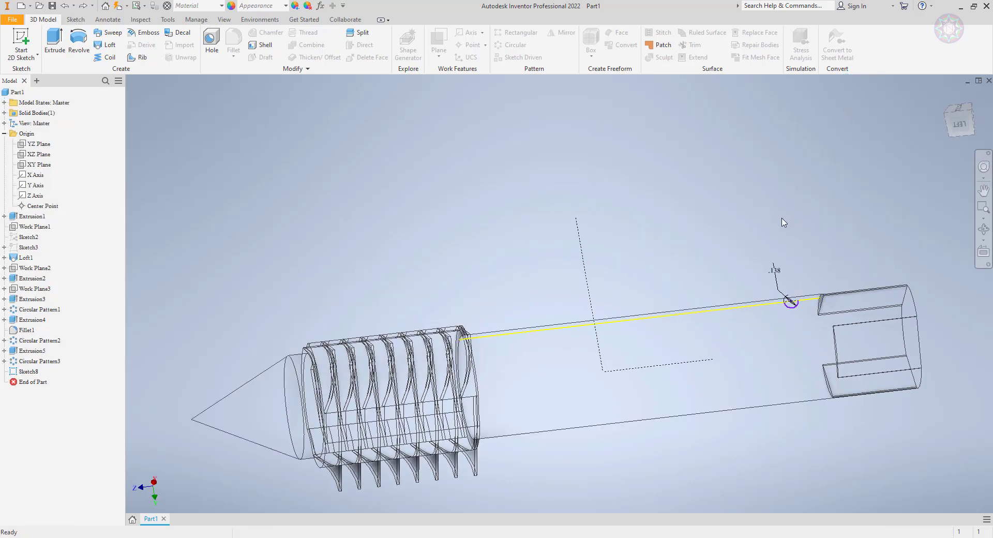
{"action": "middle_click_drag", "start_coordinate": [780, 222], "coordinate": [635, 170]}
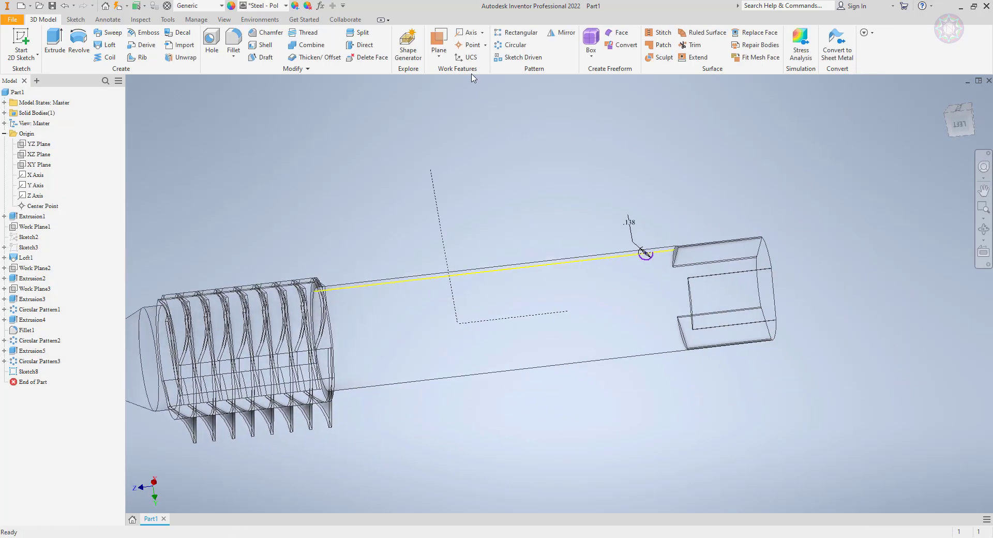
{"action": "left_click", "coordinate": [468, 34]}
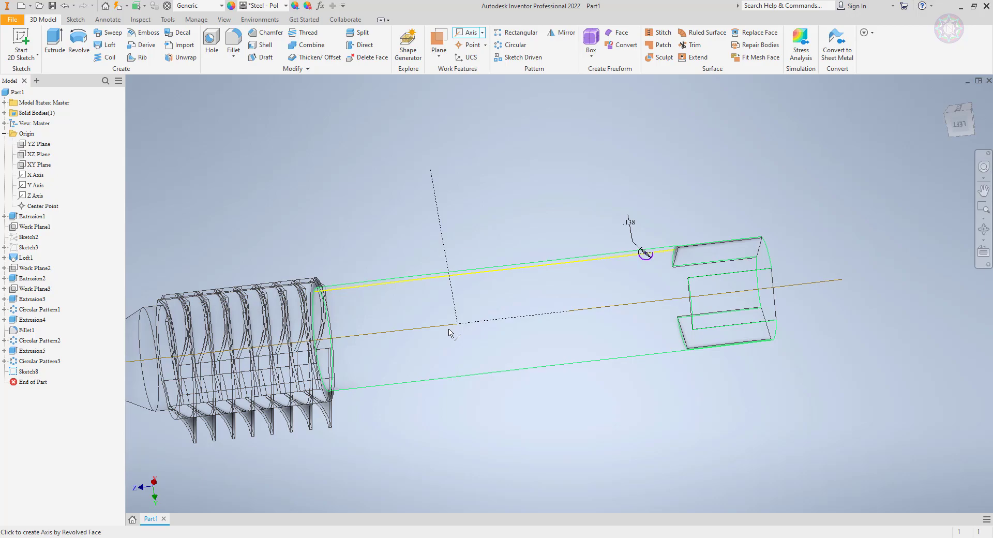
{"action": "left_click", "coordinate": [636, 320]}
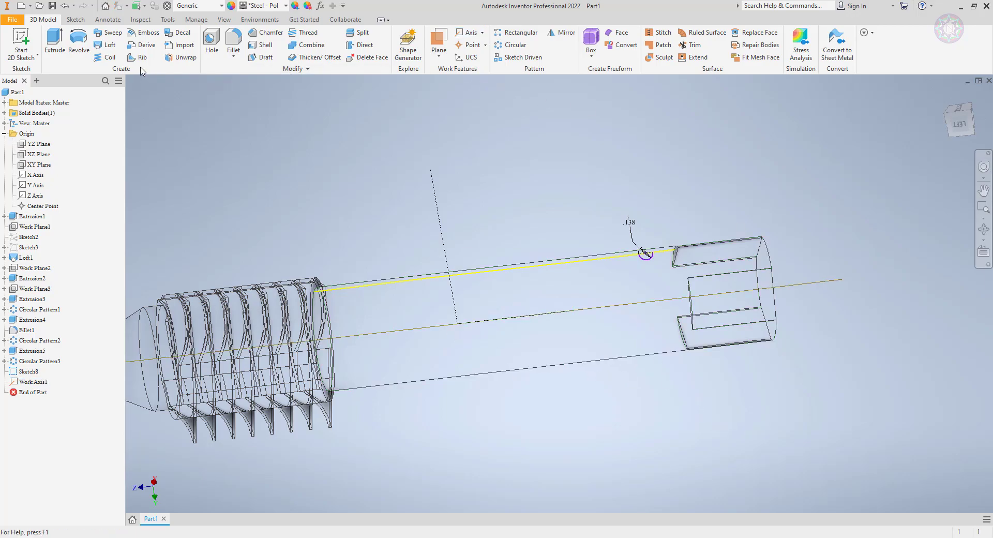
- Start a cutting coil with the semicircular profile around the work axis, reversing its direction towards the finned section
{"action": "left_click", "coordinate": [110, 58]}
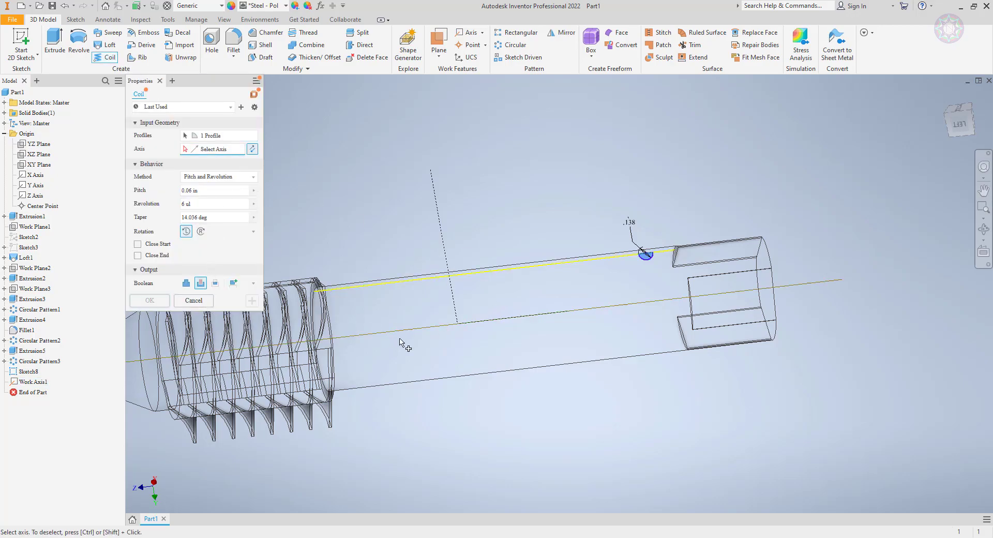
{"action": "left_click", "coordinate": [630, 304]}
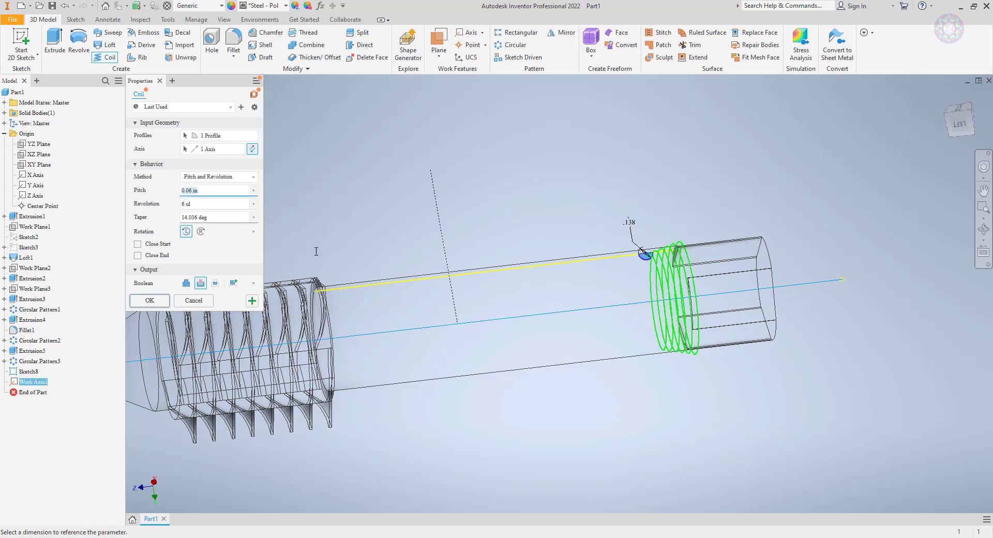
{"action": "left_click", "coordinate": [253, 150]}
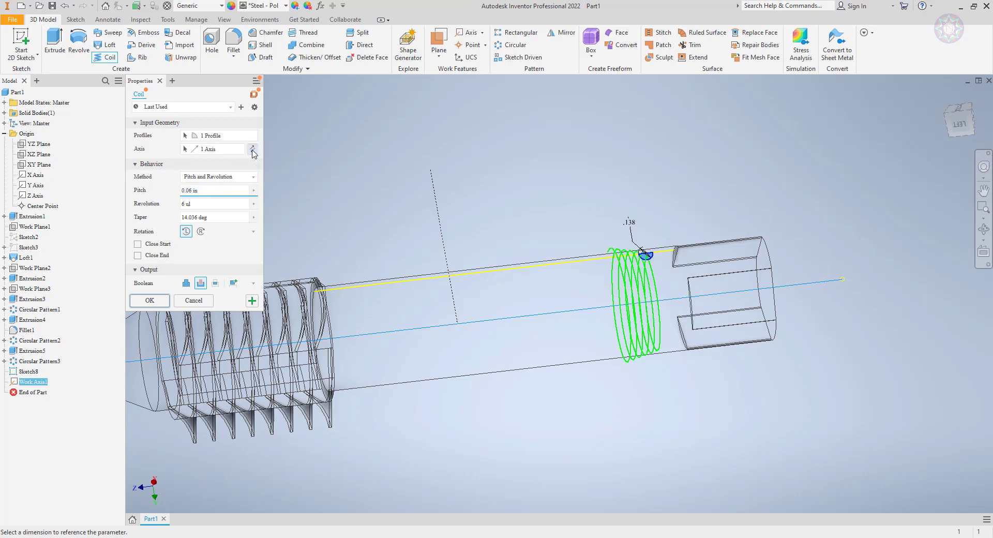
- Set the coil to 10 revolutions with a taper of 0
{"action": "left_click", "coordinate": [201, 204]}
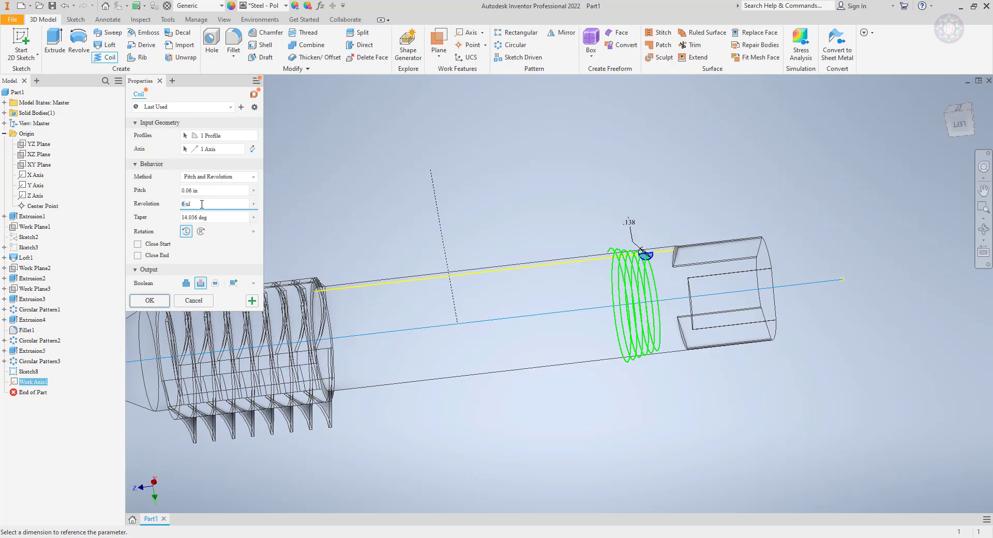
{"action": "type", "text": "10"}
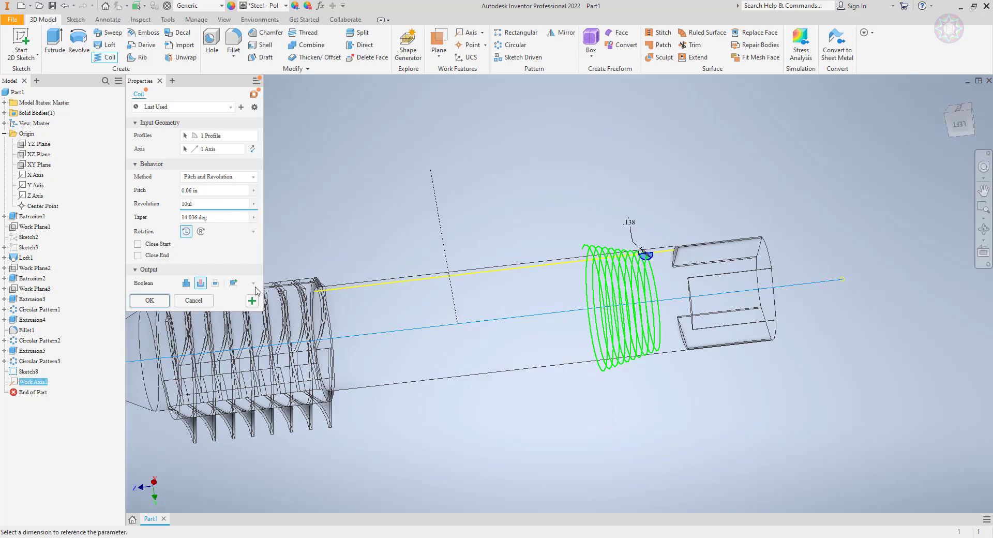
{"action": "left_click", "coordinate": [222, 217]}
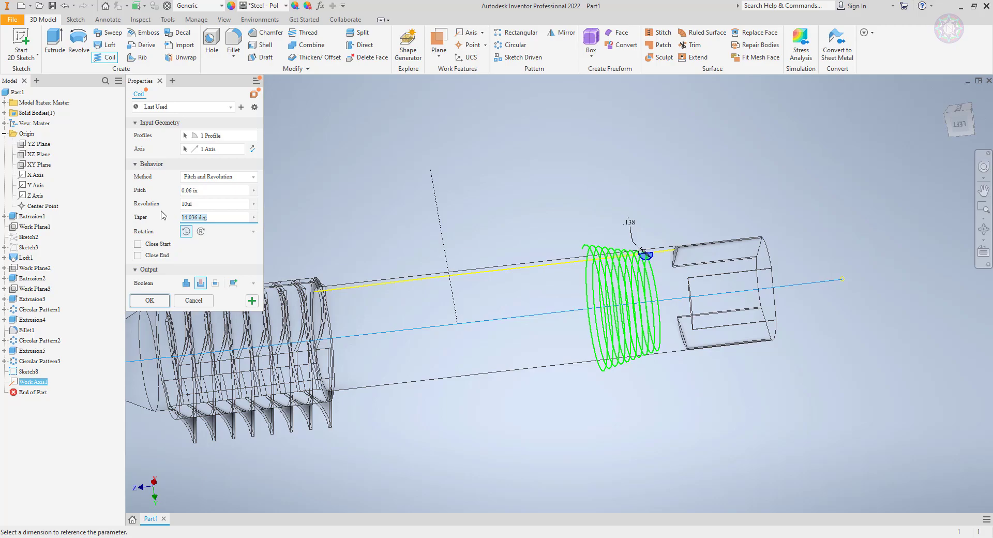
{"action": "type", "text": "0"}
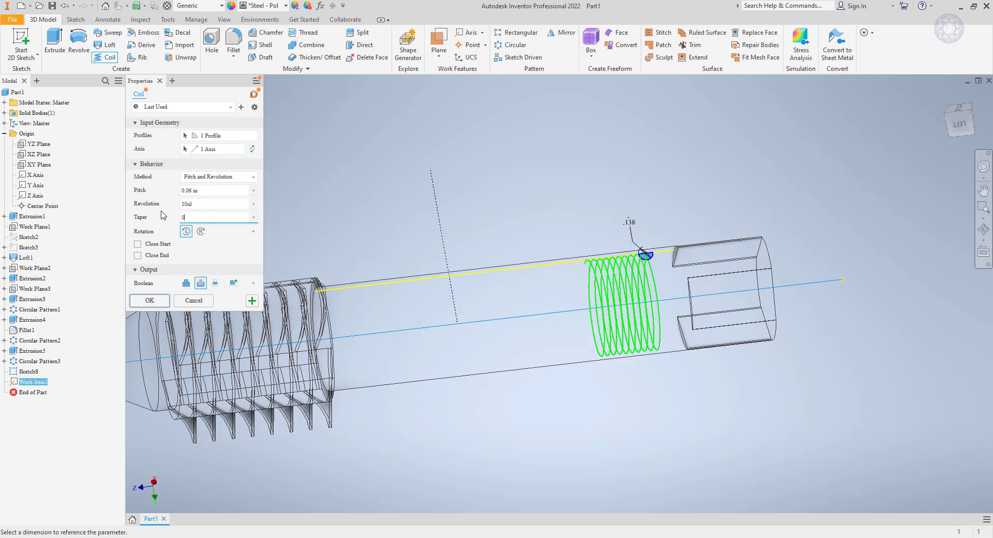
- Try the Spiral method for the coil and switch back to Pitch and Revolution
{"action": "left_click", "coordinate": [209, 190]}
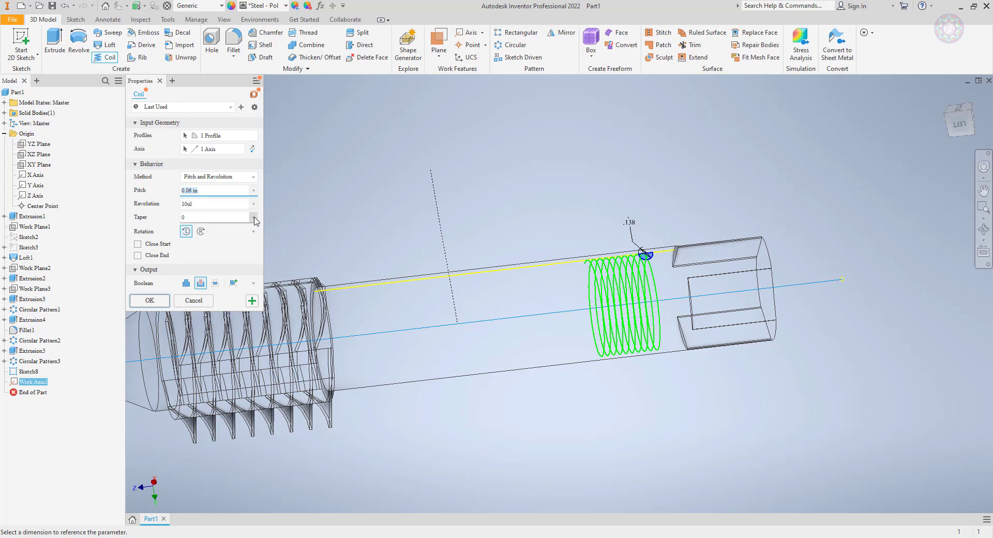
{"action": "left_click", "coordinate": [216, 178]}
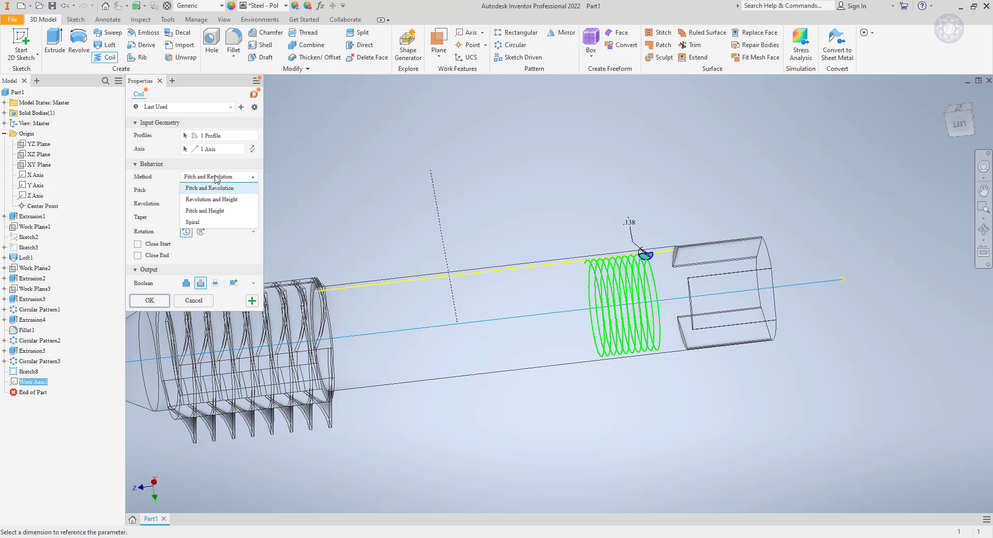
{"action": "left_click", "coordinate": [217, 222]}
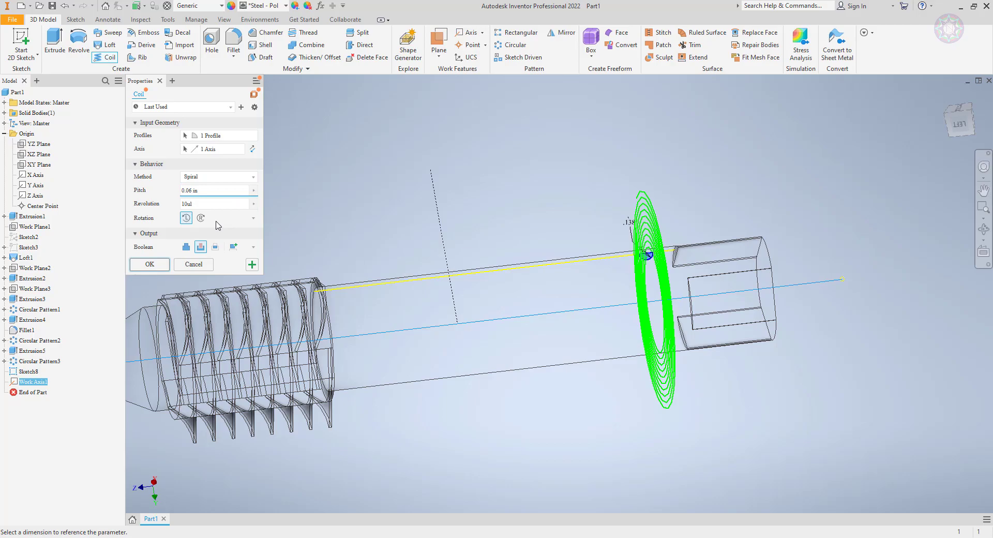
{"action": "left_click", "coordinate": [213, 178]}
{"action": "left_click", "coordinate": [212, 191]}
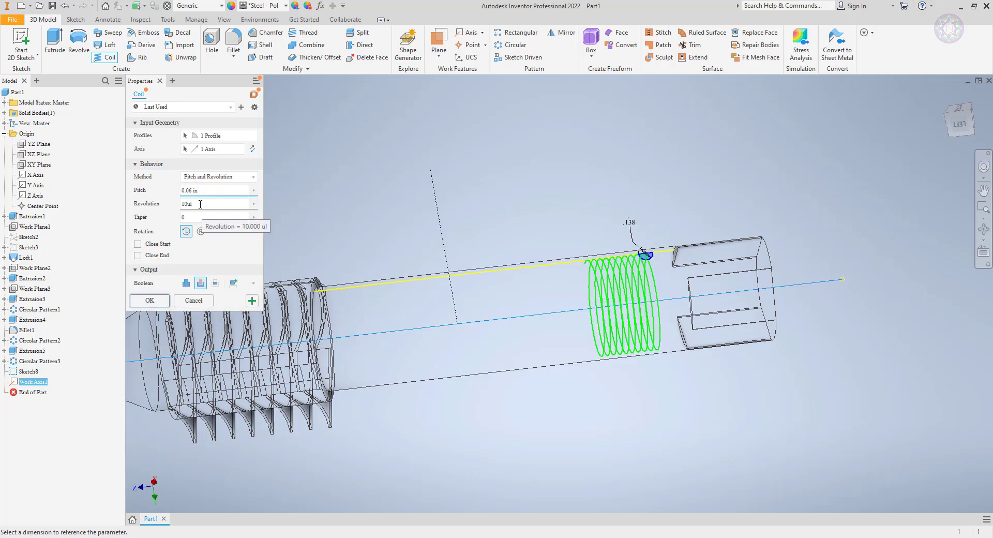
- Try a coil pitch of 1 in with 3 revolutions
{"action": "left_click", "coordinate": [174, 189]}
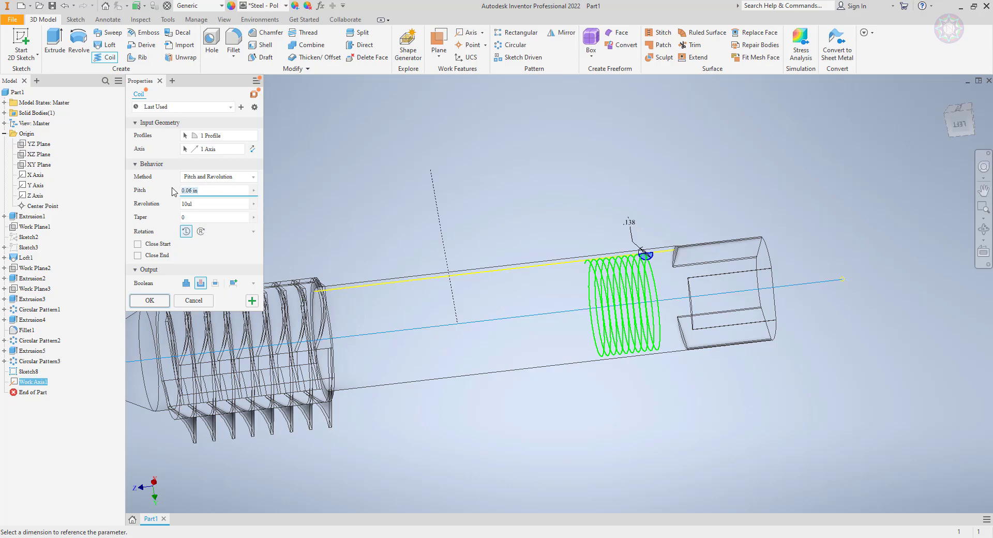
{"action": "type", "text": "1"}
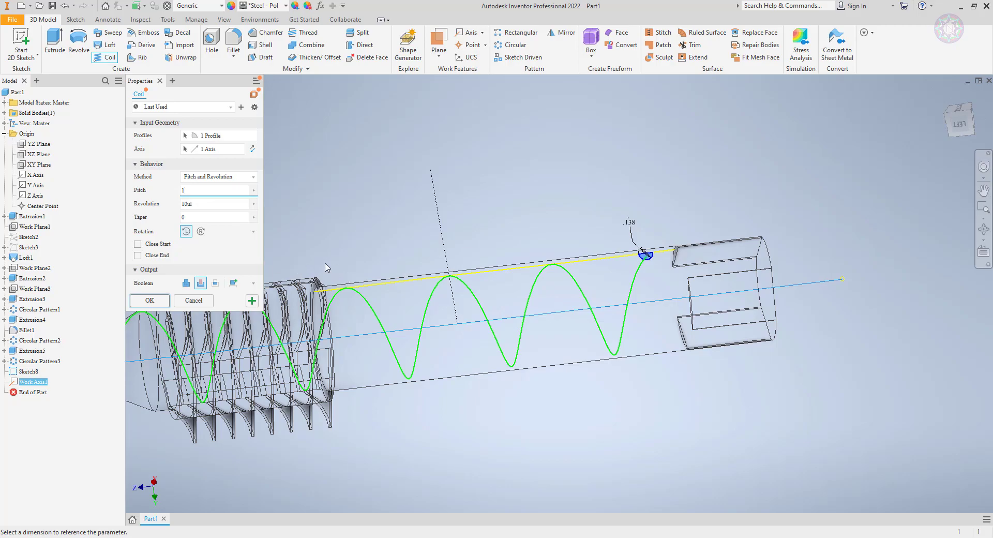
{"action": "left_click", "coordinate": [215, 204]}
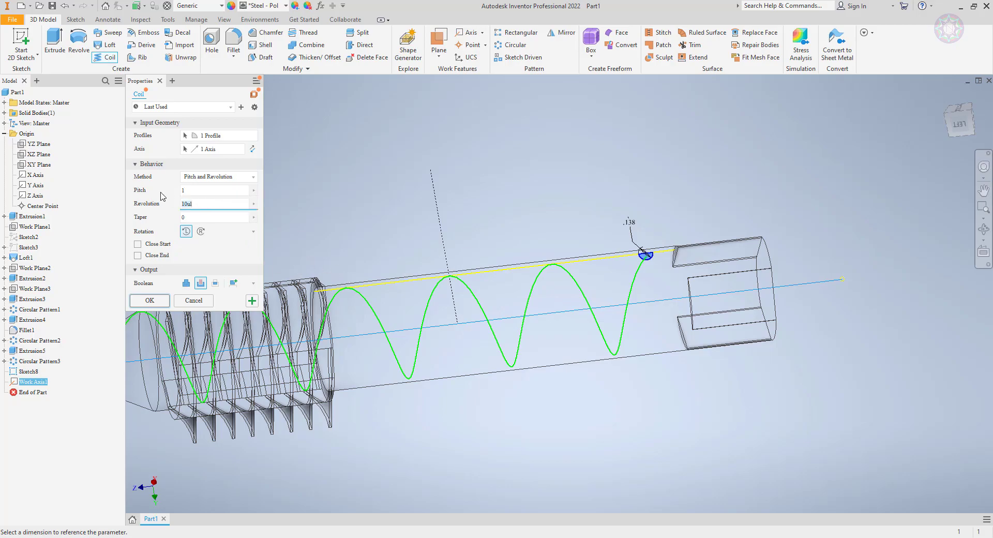
{"action": "type", "text": "3"}
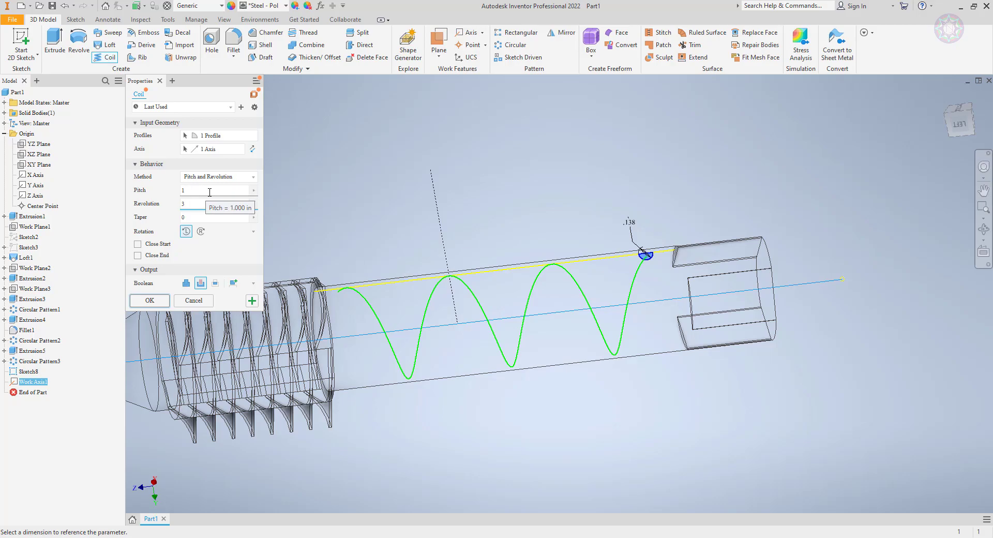
- Try a coil pitch of 1.5 in with 2 revolutions
{"action": "left_click", "coordinate": [181, 191]}
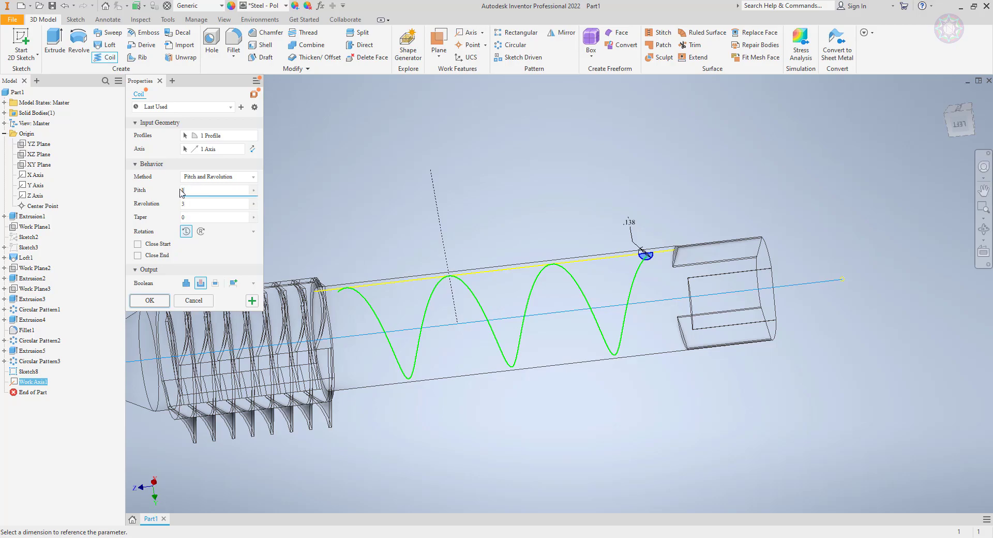
{"action": "type", "text": "1.5"}
{"action": "left_click", "coordinate": [179, 204]}
{"action": "type", "text": "2"}
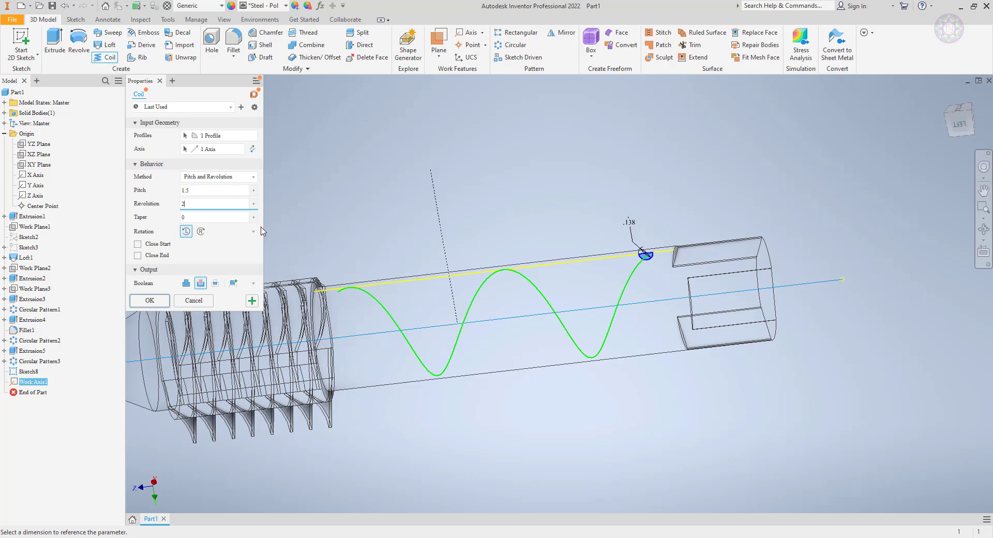
- Set the coil's pitch to 2 in and its number of revolutions to 1
{"action": "left_click", "coordinate": [172, 190]}
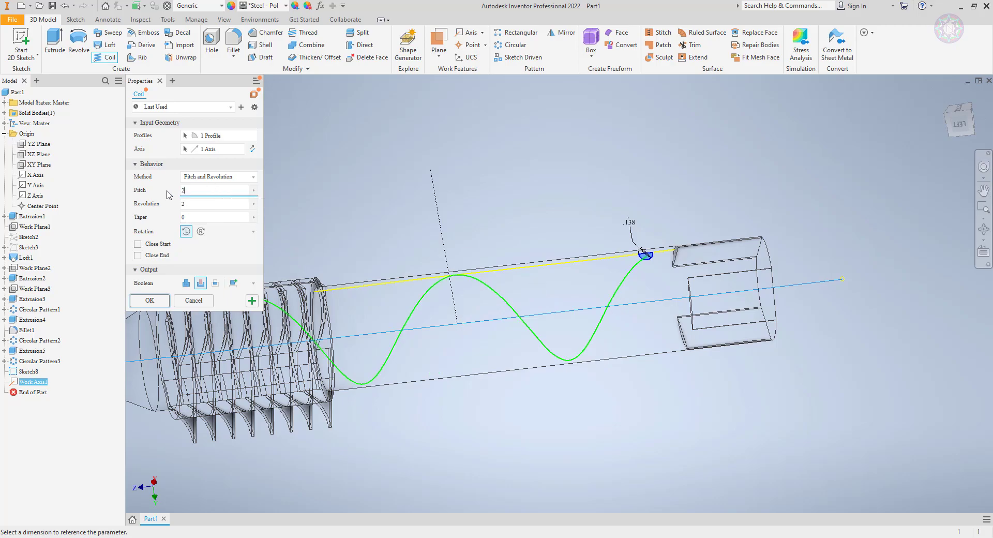
{"action": "left_click", "coordinate": [176, 202]}
{"action": "type", "text": "1"}
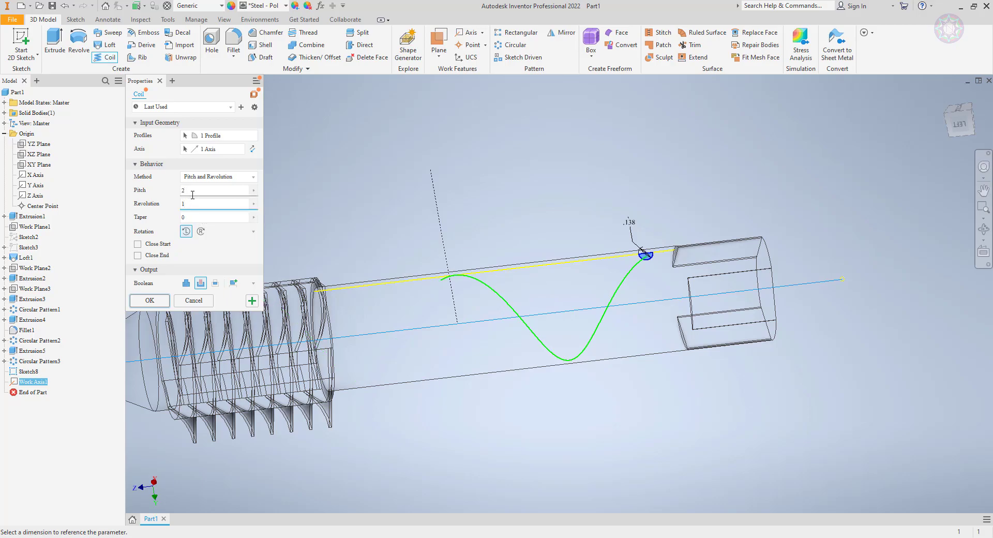
- Try coil pitches of 2.5, 3 and 3.2 in, checking where the path ends near the finned section
{"action": "left_click", "coordinate": [193, 191]}
{"action": "left_click_drag", "start_coordinate": [193, 190], "coordinate": [173, 194]}
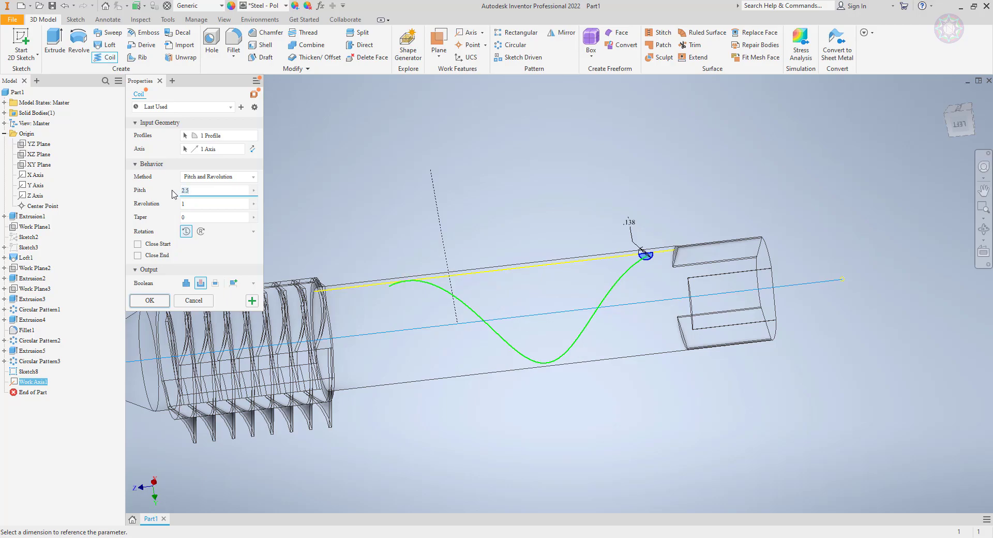
{"action": "type", "text": "3"}
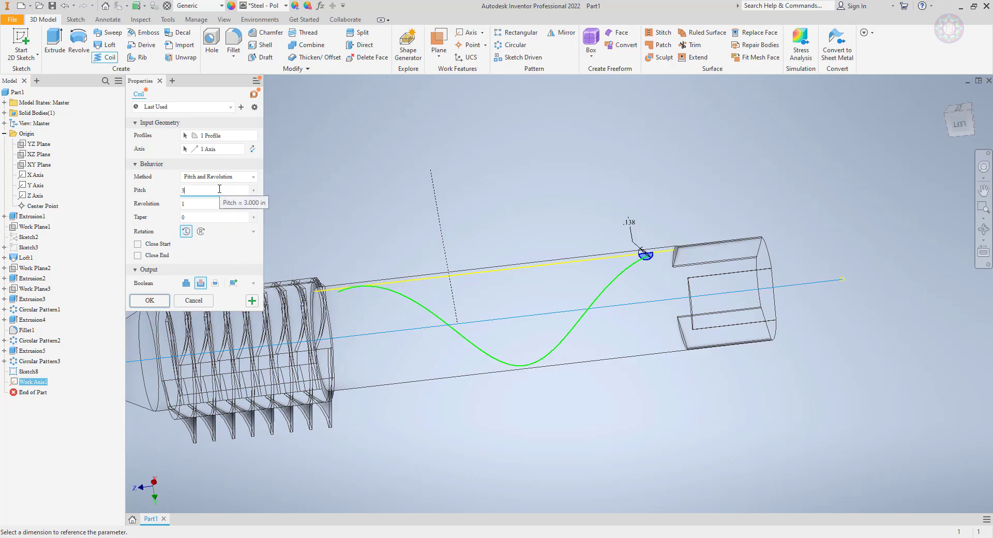
{"action": "type", "text": ".2"}
{"action": "scroll", "coordinate": [322, 295], "scroll_direction": "up", "scroll_amount": 5}
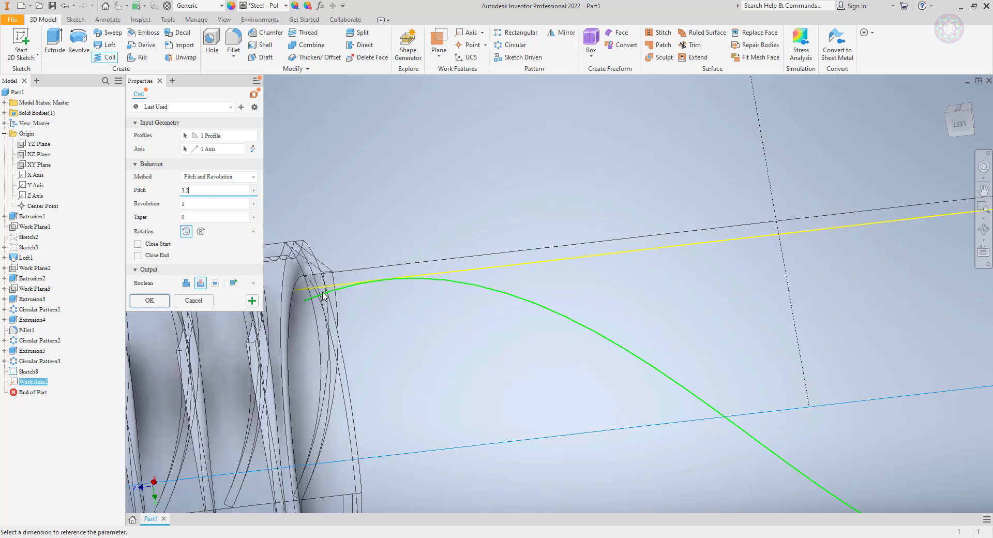
{"action": "scroll", "coordinate": [319, 292], "scroll_direction": "down", "scroll_amount": 5}
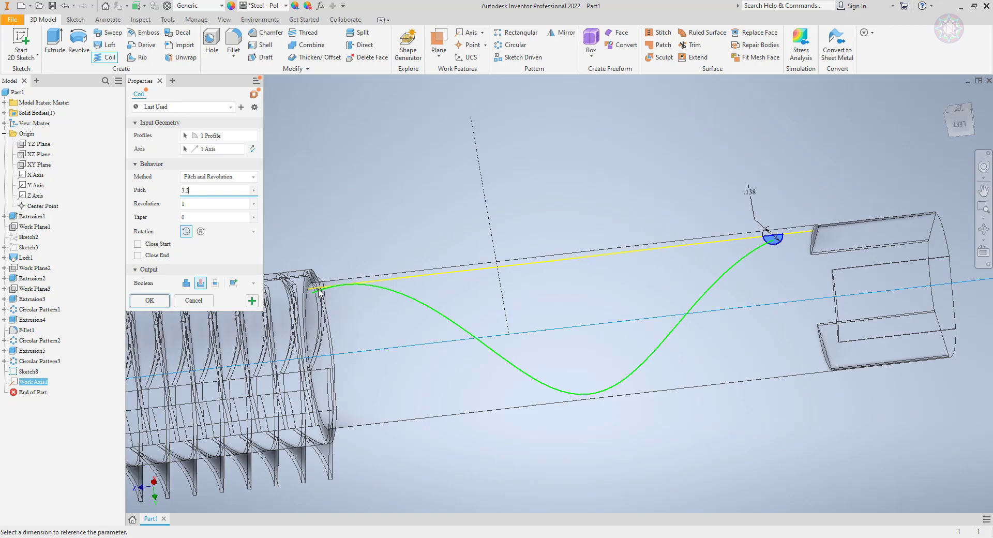
- Set the coil pitch to 3.1 in and create the helical groove cut in the rod
{"action": "key", "text": "BackSpace"}
{"action": "key", "text": "BackSpace"}
{"action": "type", "text": ".1"}
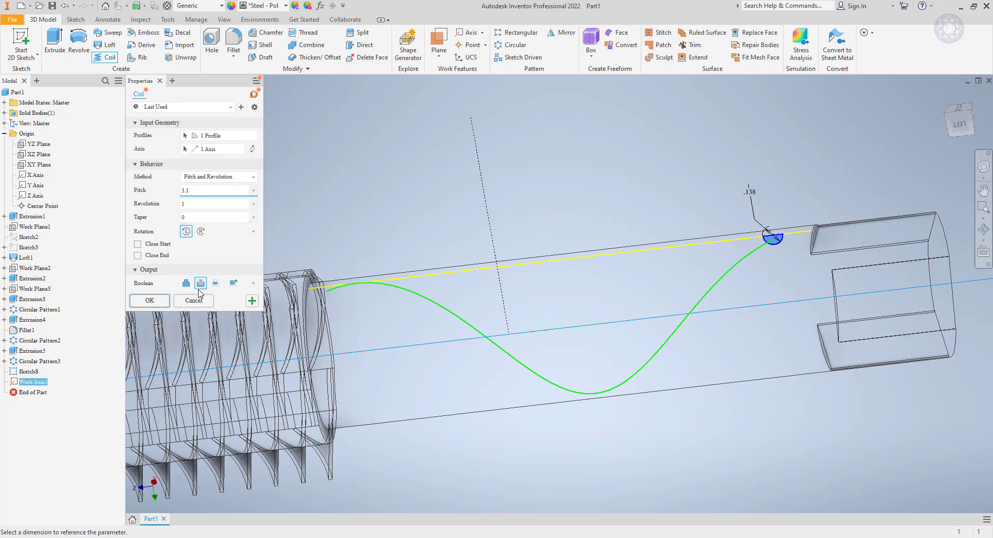
{"action": "left_click", "coordinate": [163, 305]}
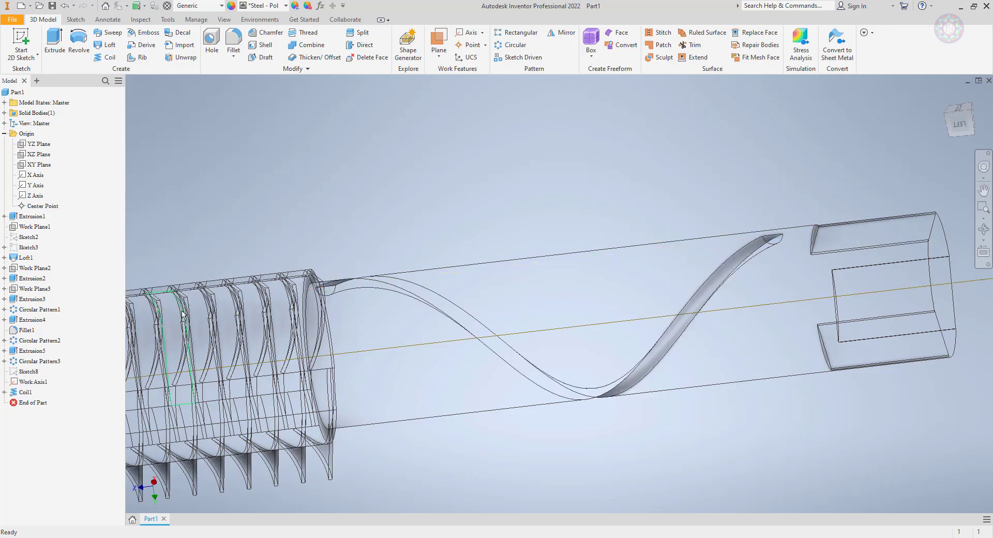
- Change the model's visual style to Shaded with Edges and inspect the helical groove around the rod
{"action": "scroll", "coordinate": [452, 293], "scroll_direction": "down", "scroll_amount": 5}
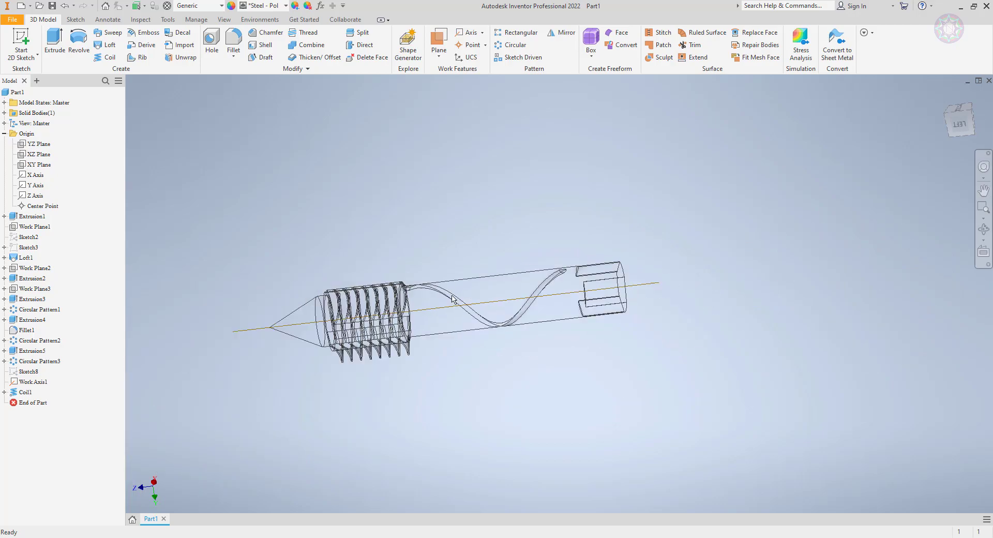
{"action": "left_click", "coordinate": [224, 19]}
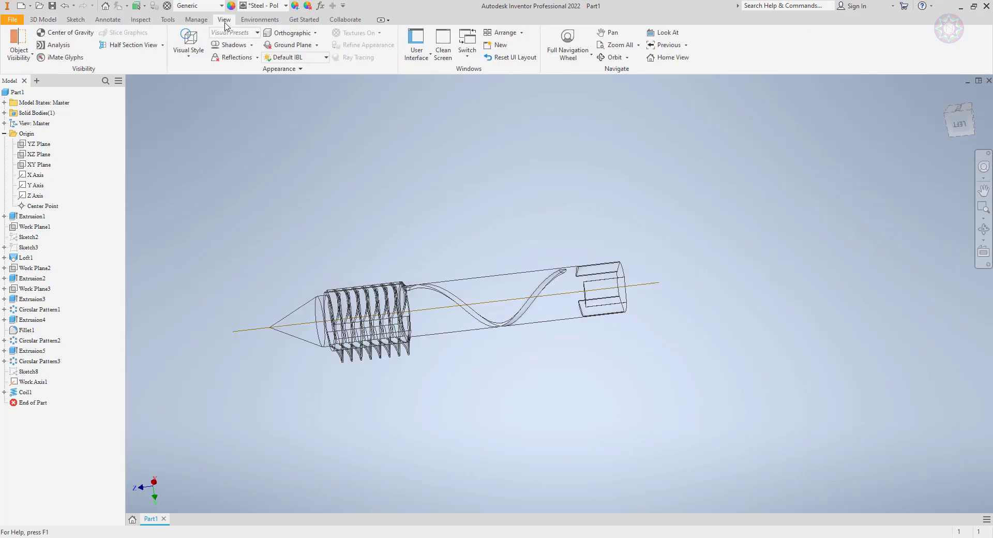
{"action": "left_click", "coordinate": [188, 52]}
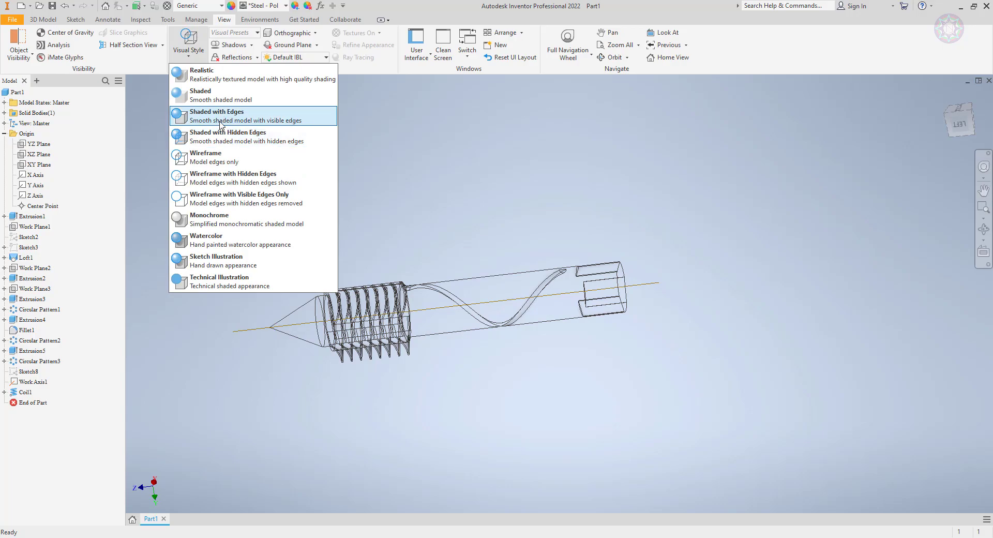
{"action": "left_click", "coordinate": [220, 122]}
{"action": "scroll", "coordinate": [473, 266], "scroll_direction": "up", "scroll_amount": 5}
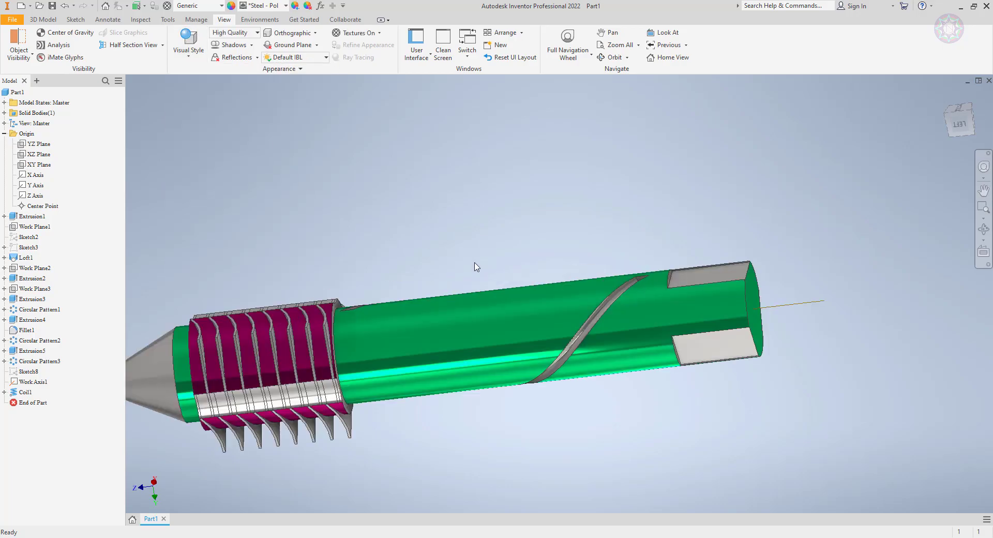
{"action": "scroll", "coordinate": [510, 278], "scroll_direction": "down", "scroll_amount": 4}
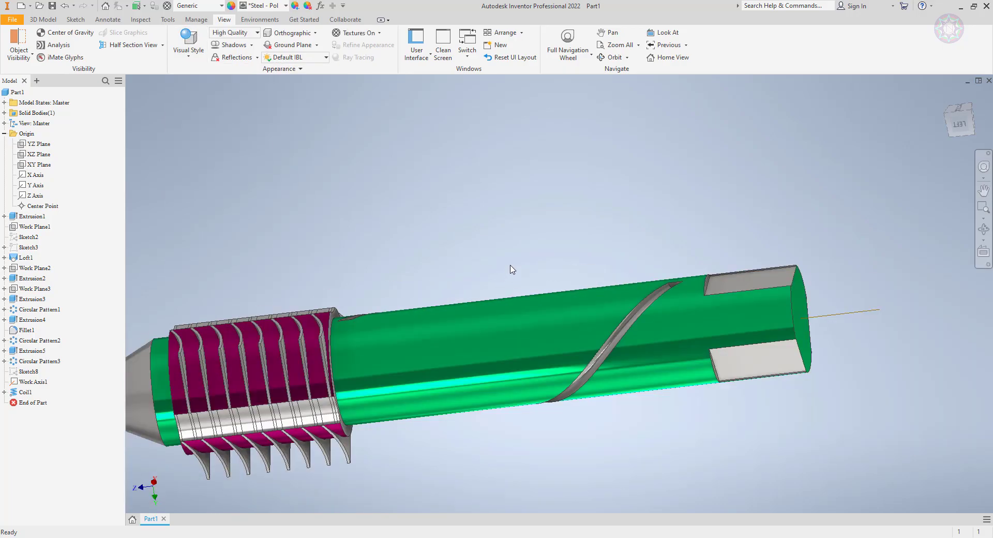
{"action": "middle_click_drag", "start_coordinate": [511, 268], "coordinate": [554, 319], "text": "shift"}
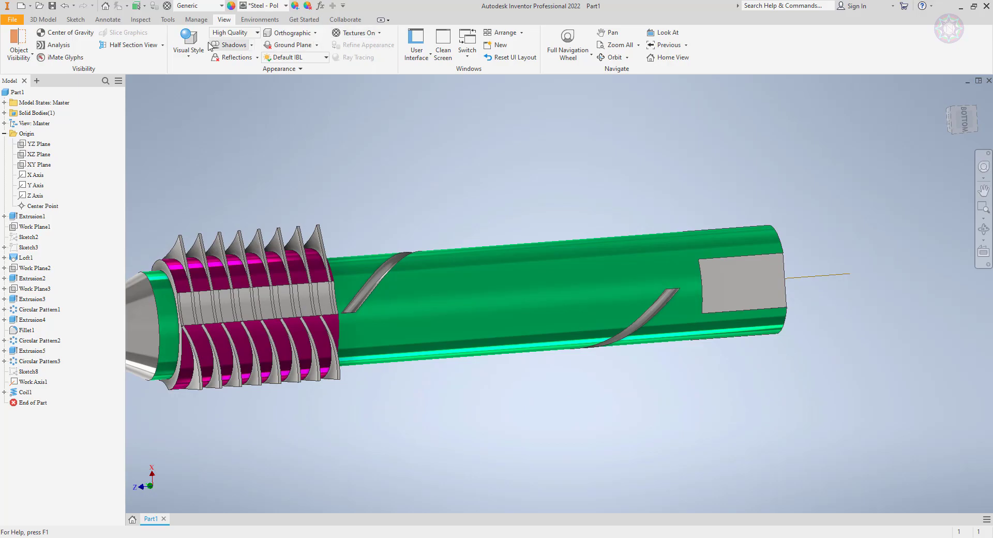
- Create a circular pattern of the helical groove coil around the rod's work axis with 2 occurrences over 360 deg
{"action": "left_click", "coordinate": [43, 19]}
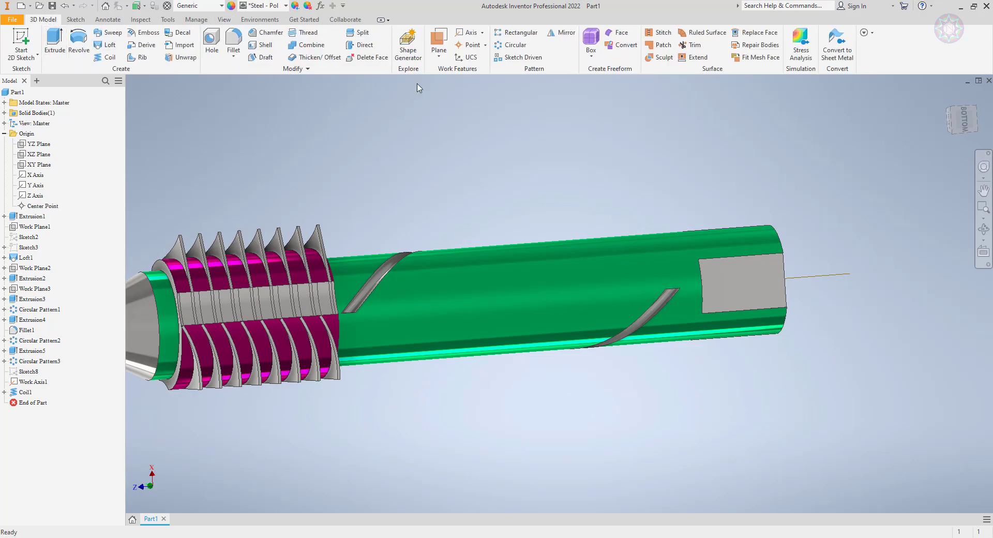
{"action": "left_click", "coordinate": [511, 47]}
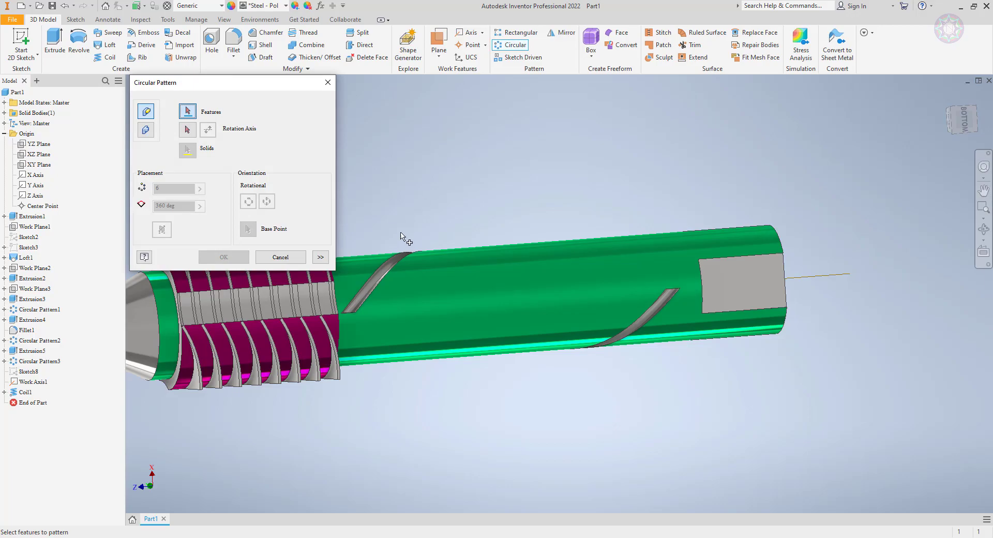
{"action": "left_click", "coordinate": [26, 393]}
{"action": "left_click", "coordinate": [188, 129]}
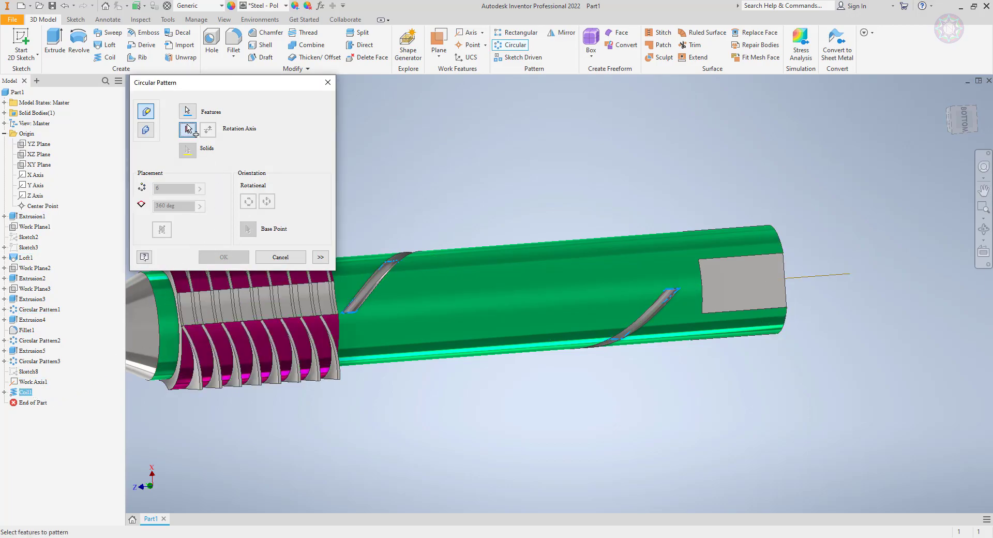
{"action": "left_click", "coordinate": [812, 277]}
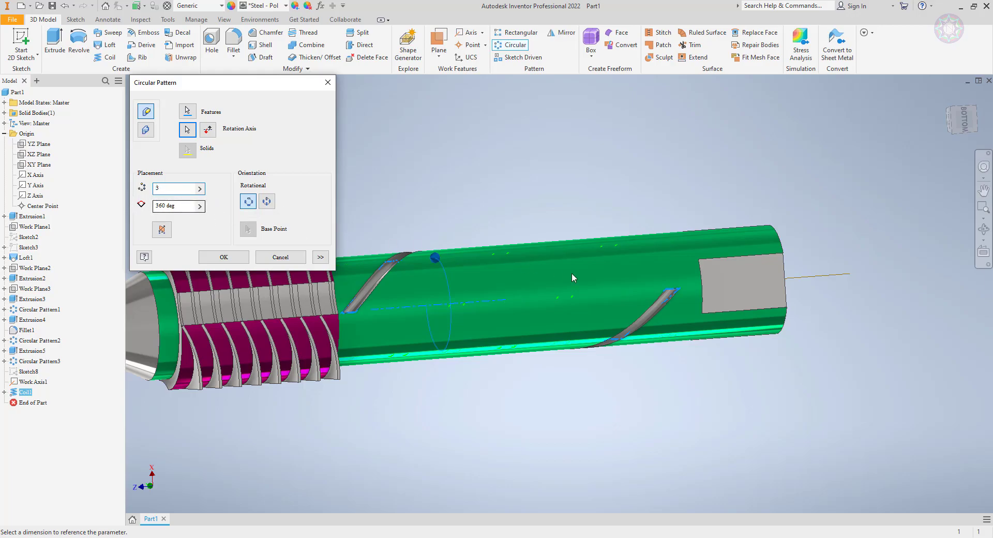
{"action": "middle_click_drag", "start_coordinate": [812, 344], "coordinate": [895, 450], "text": "shift"}
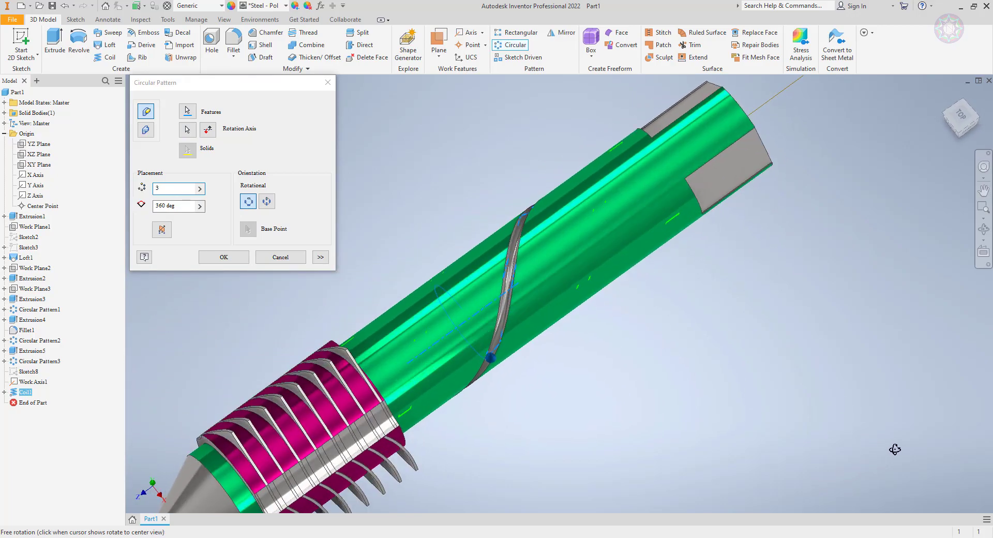
{"action": "left_click", "coordinate": [135, 183]}
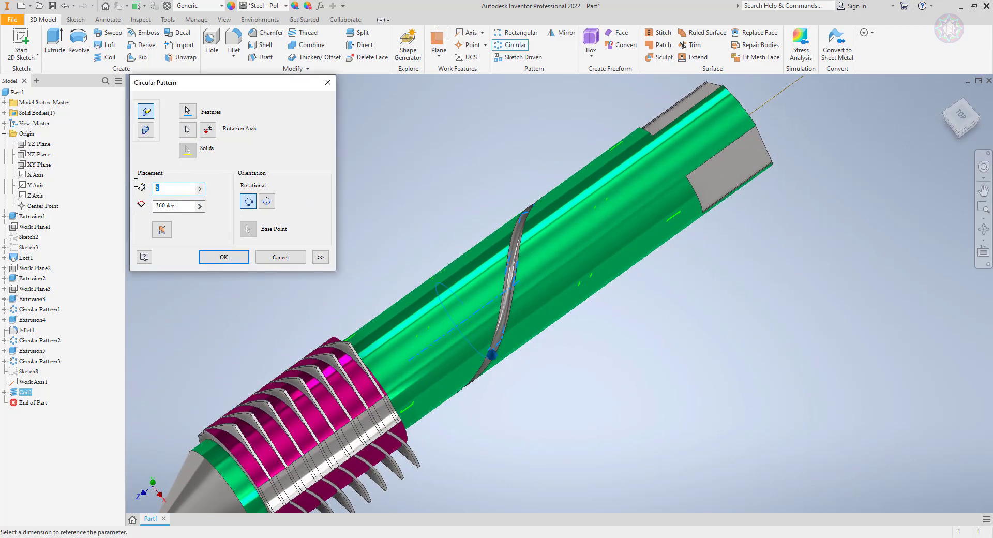
{"action": "type", "text": "2"}
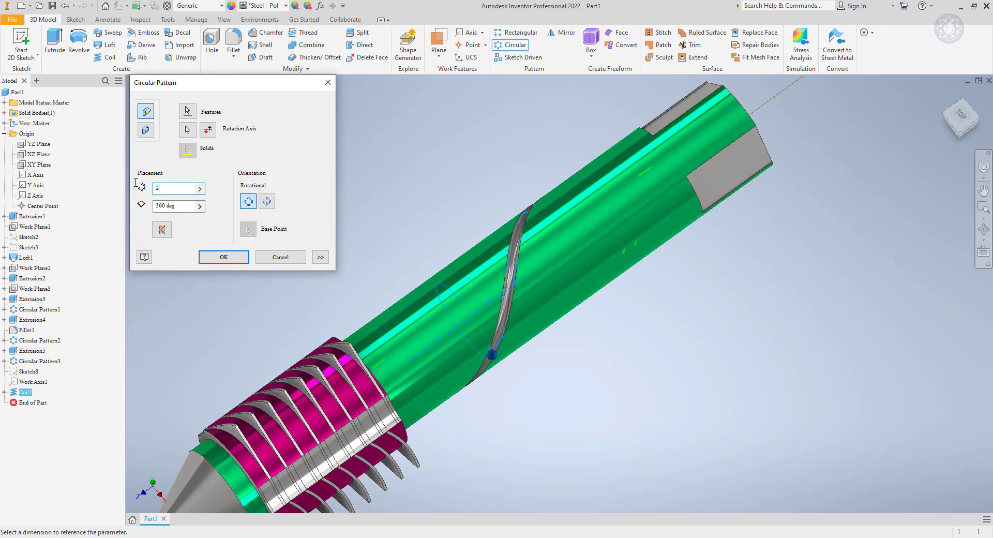
{"action": "left_click", "coordinate": [232, 260]}
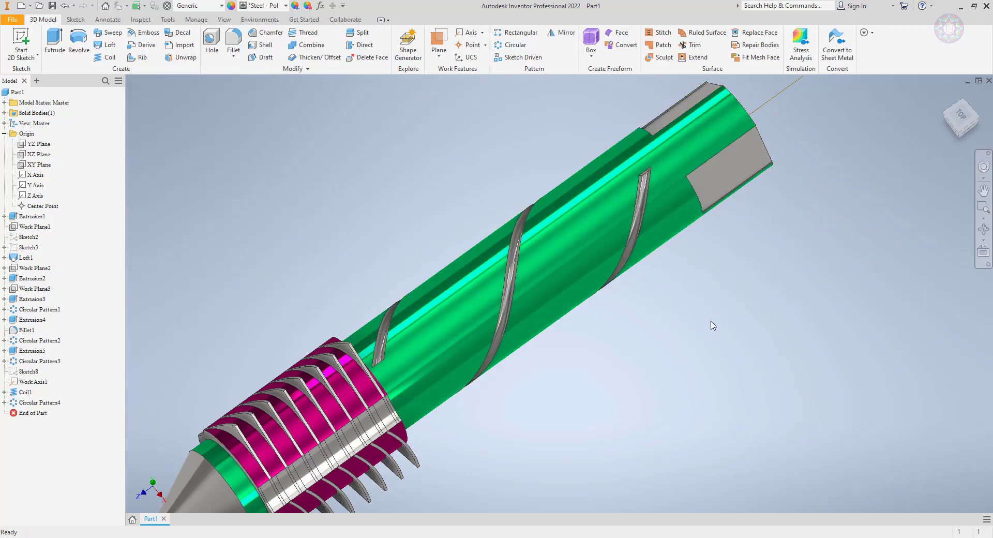
- Edit the groove's circular pattern and set its number of occurrences to 3
{"action": "middle_click_drag", "start_coordinate": [713, 318], "coordinate": [630, 246], "text": "shift"}
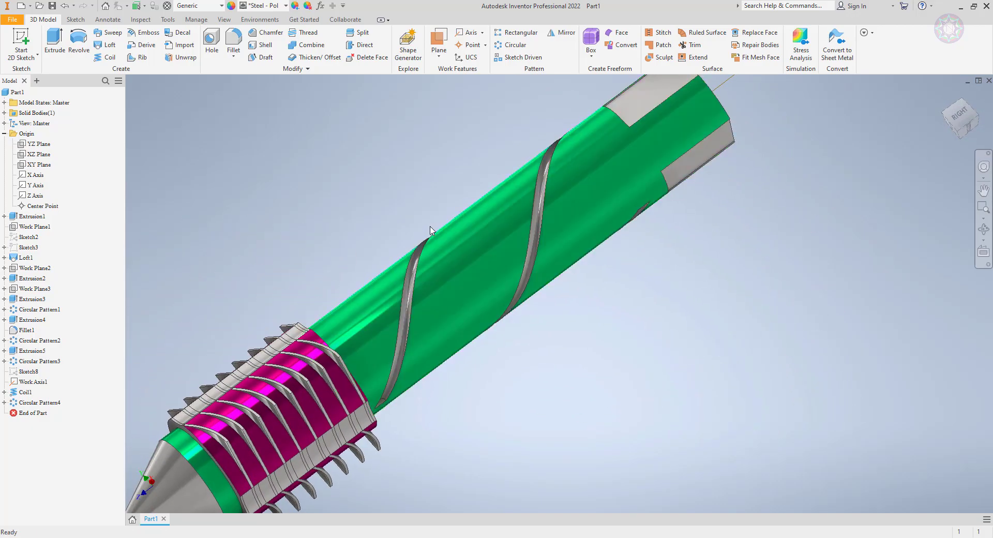
{"action": "double_click", "coordinate": [42, 402]}
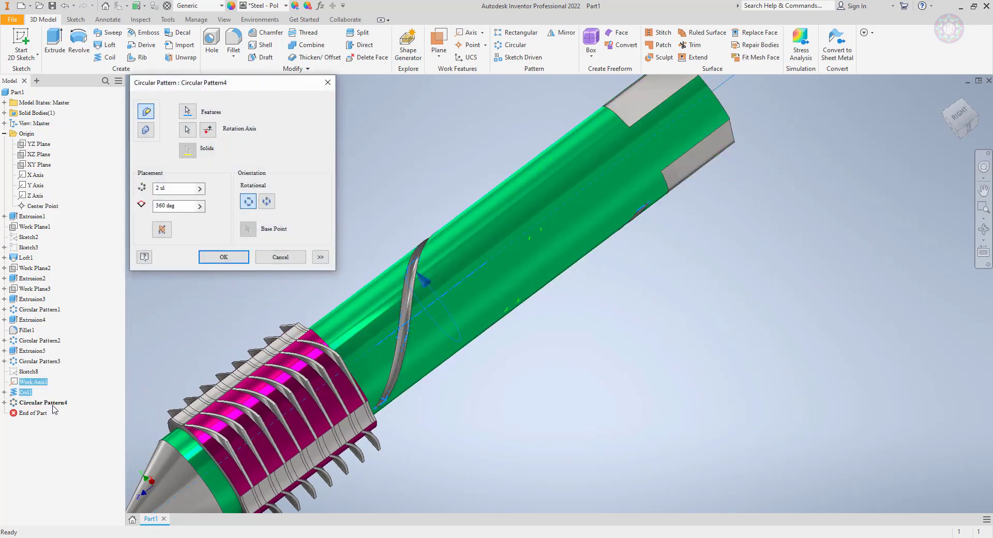
{"action": "left_click", "coordinate": [186, 190]}
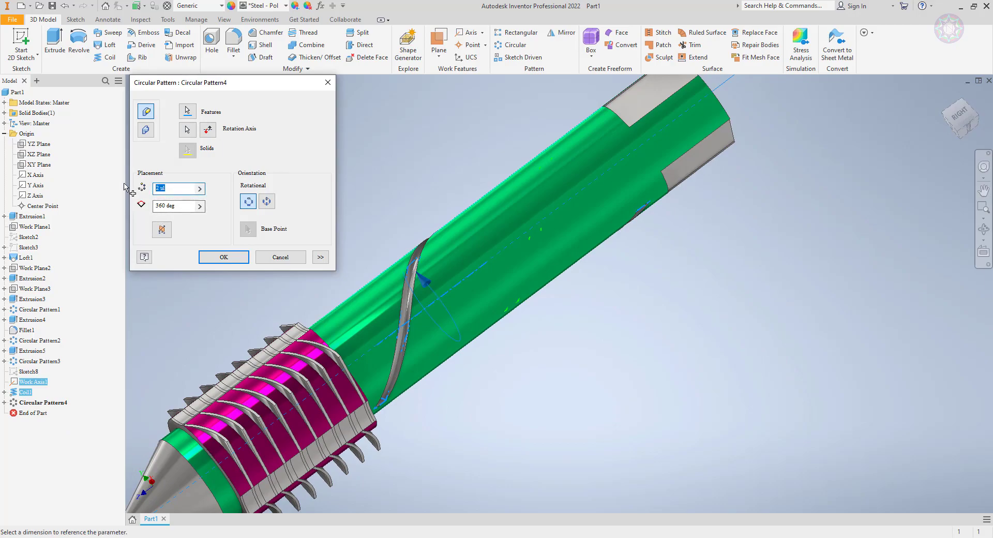
{"action": "type", "text": "3"}
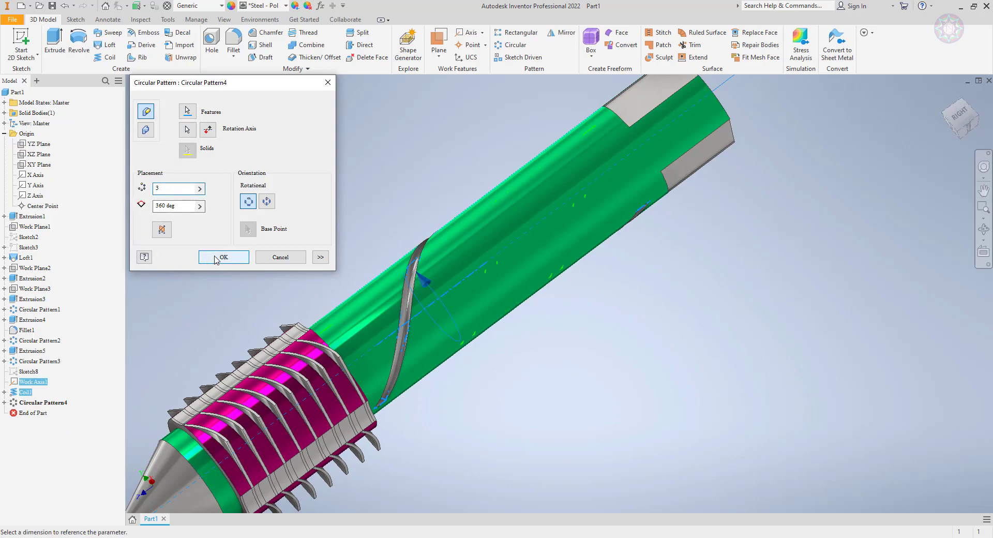
{"action": "left_click", "coordinate": [216, 259]}
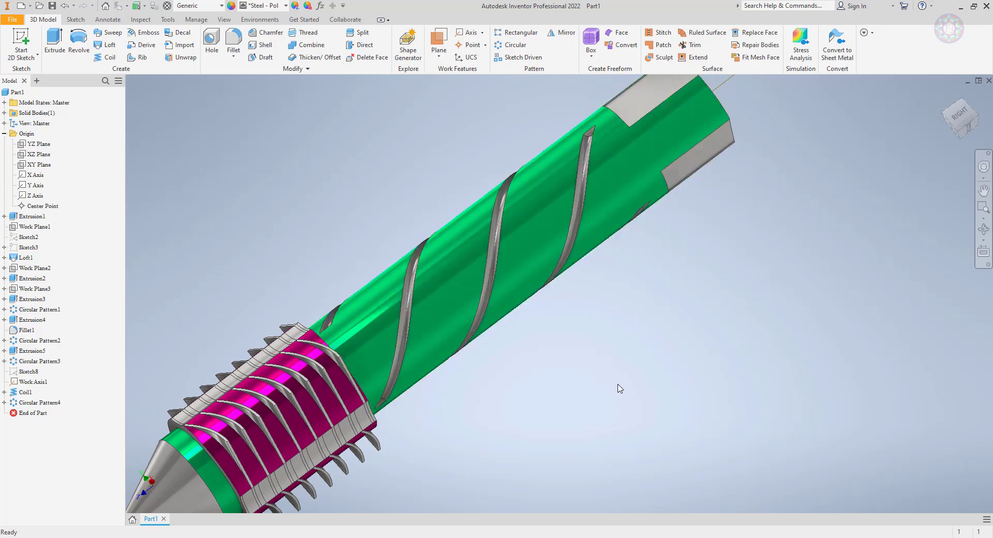
- Inspect the patterned grooves from several sides, checking where their ends stop near the finned section
{"action": "middle_click_drag", "start_coordinate": [621, 387], "coordinate": [578, 513], "text": "shift"}
{"action": "middle_click_drag", "start_coordinate": [584, 422], "coordinate": [577, 346]}
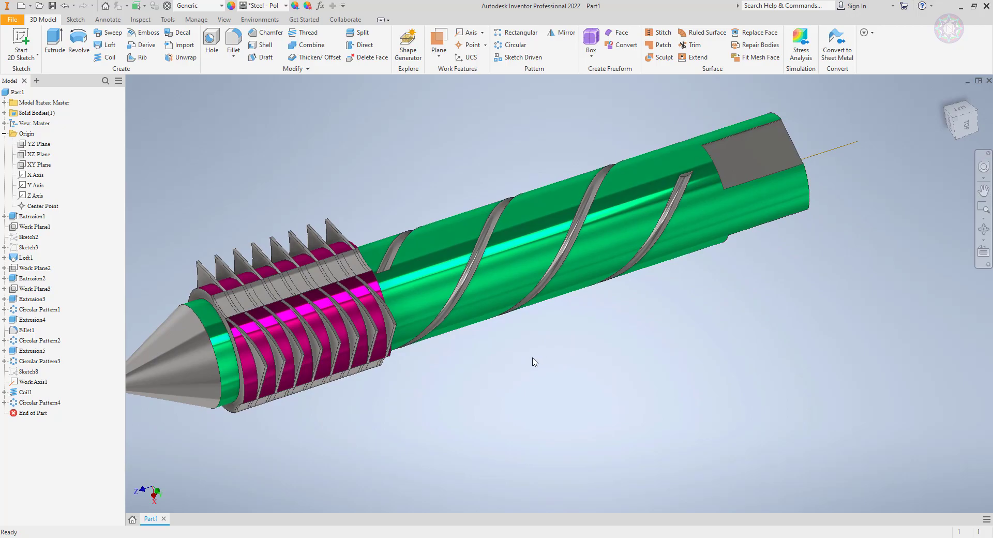
{"action": "scroll", "coordinate": [534, 360], "scroll_direction": "down", "scroll_amount": 3}
{"action": "middle_click_drag", "start_coordinate": [630, 402], "coordinate": [550, 337], "text": "shift"}
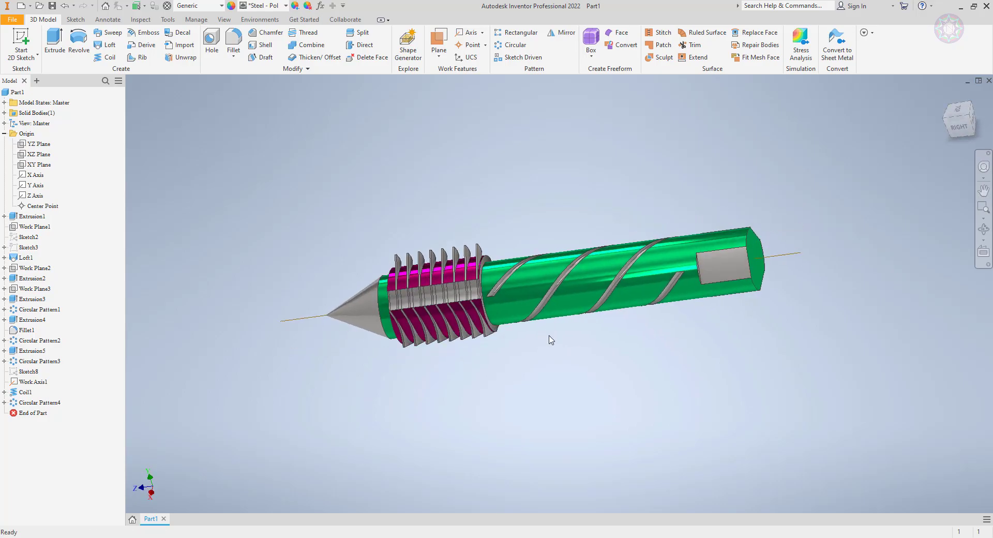
{"action": "scroll", "coordinate": [487, 287], "scroll_direction": "up", "scroll_amount": 5}
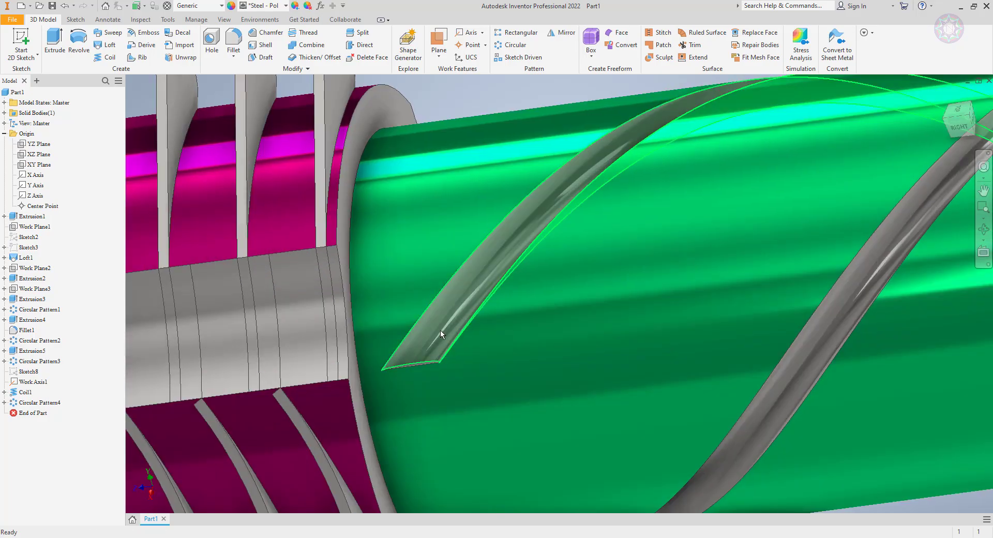
{"action": "scroll", "coordinate": [440, 328], "scroll_direction": "down", "scroll_amount": 8}
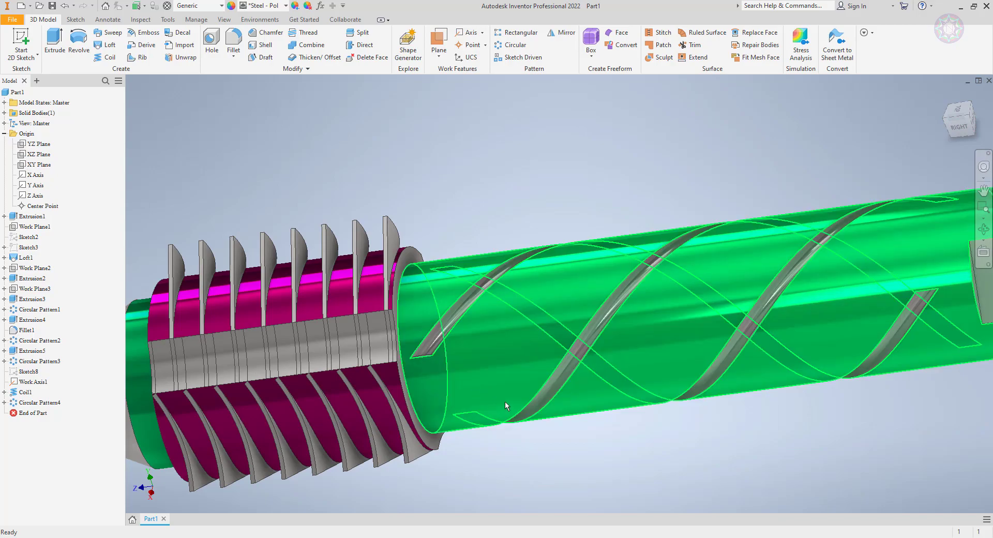
{"action": "scroll", "coordinate": [432, 316], "scroll_direction": "up", "scroll_amount": 6}
{"action": "scroll", "coordinate": [587, 389], "scroll_direction": "down", "scroll_amount": 4}
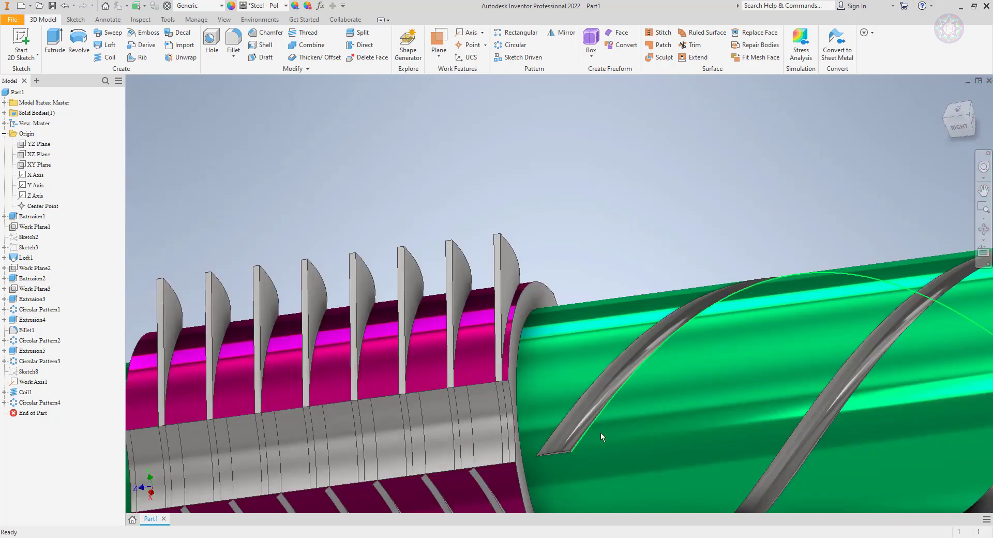
{"action": "middle_click_drag", "start_coordinate": [600, 429], "coordinate": [581, 320]}
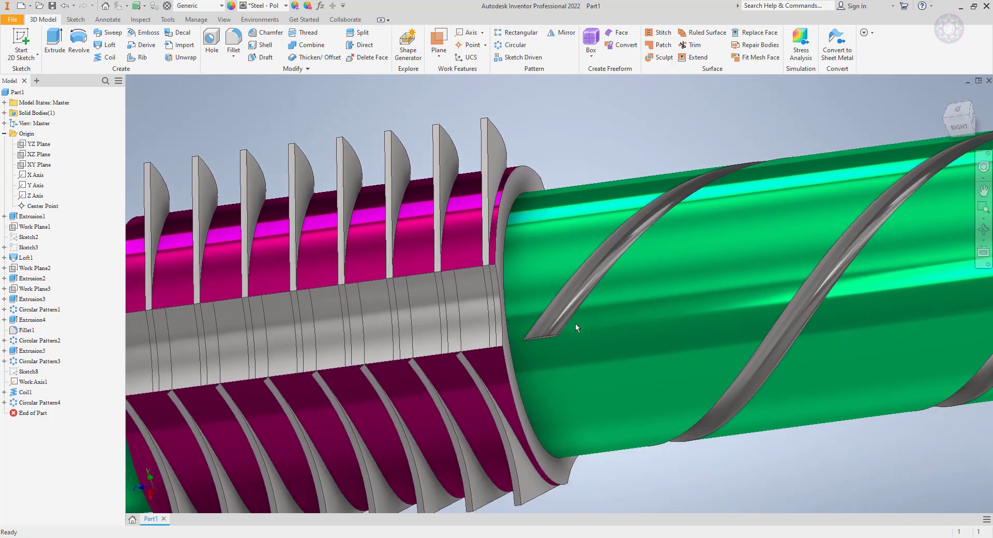
{"action": "scroll", "coordinate": [542, 302], "scroll_direction": "up", "scroll_amount": 3}
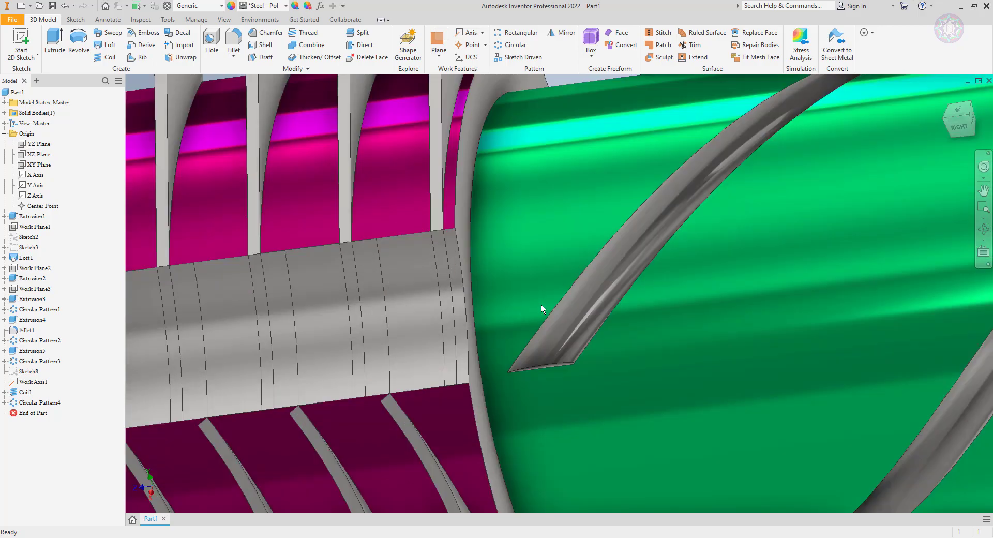
{"action": "mouse_move", "coordinate": [541, 304]}
{"action": "scroll", "coordinate": [623, 429], "scroll_direction": "down", "scroll_amount": 5}
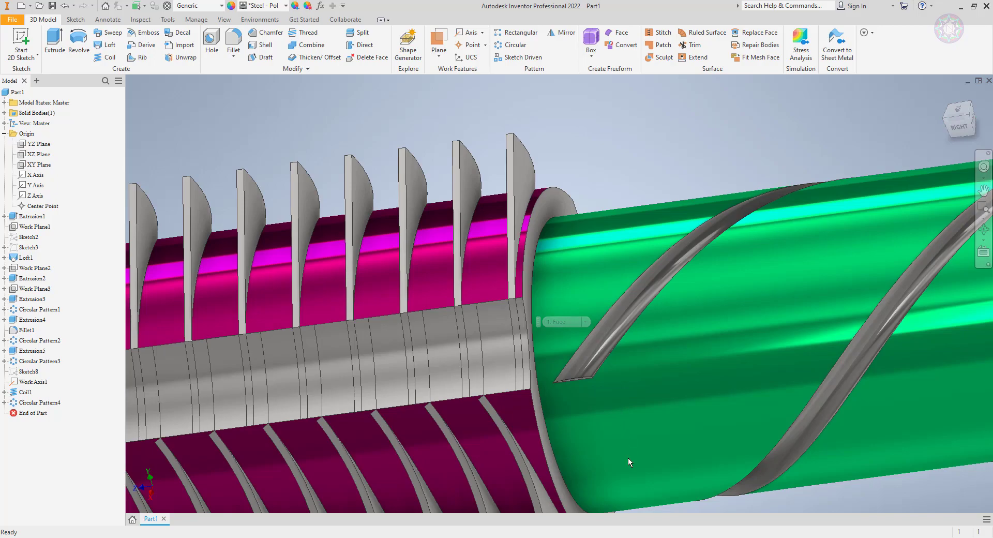
{"action": "scroll", "coordinate": [610, 357], "scroll_direction": "up", "scroll_amount": 3}
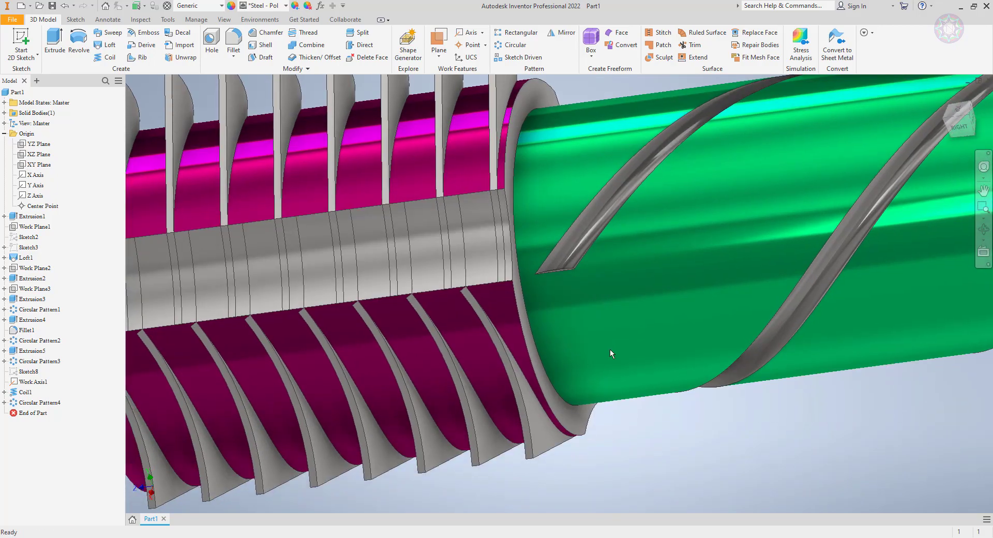
{"action": "scroll", "coordinate": [609, 349], "scroll_direction": "down", "scroll_amount": 5}
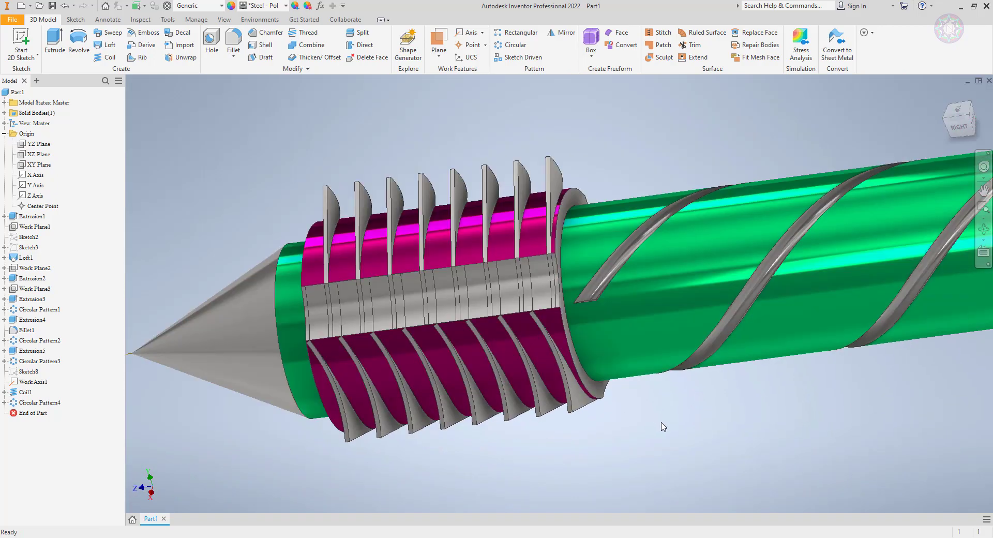
{"action": "middle_click_drag", "start_coordinate": [660, 423], "coordinate": [551, 305], "text": "shift"}
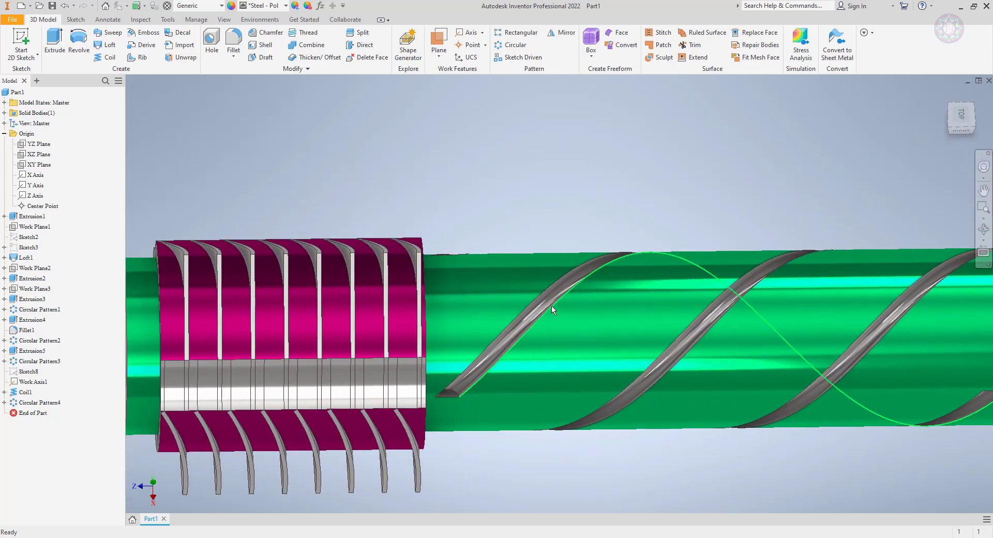
{"action": "scroll", "coordinate": [579, 413], "scroll_direction": "down", "scroll_amount": 6}
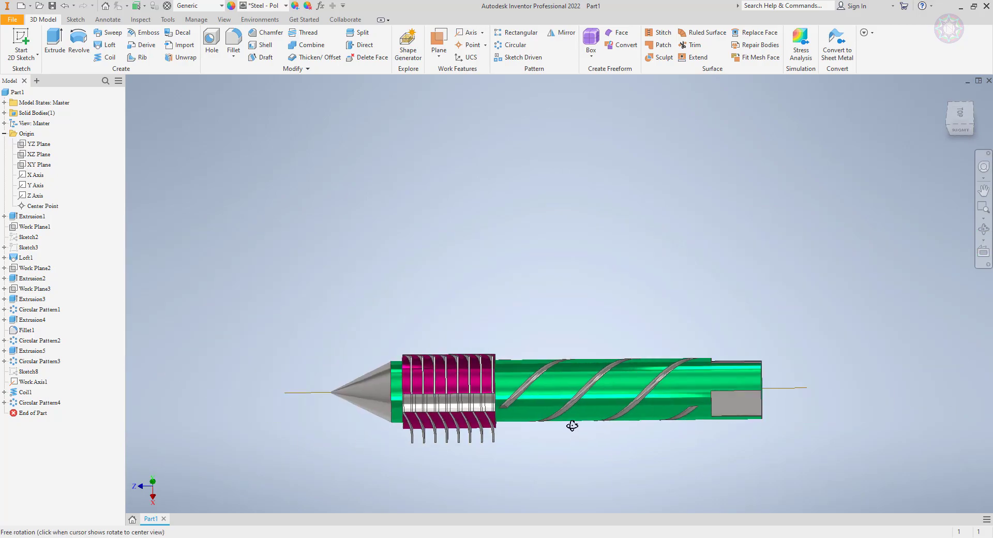
{"action": "middle_click_drag", "start_coordinate": [572, 425], "coordinate": [497, 390], "text": "shift"}
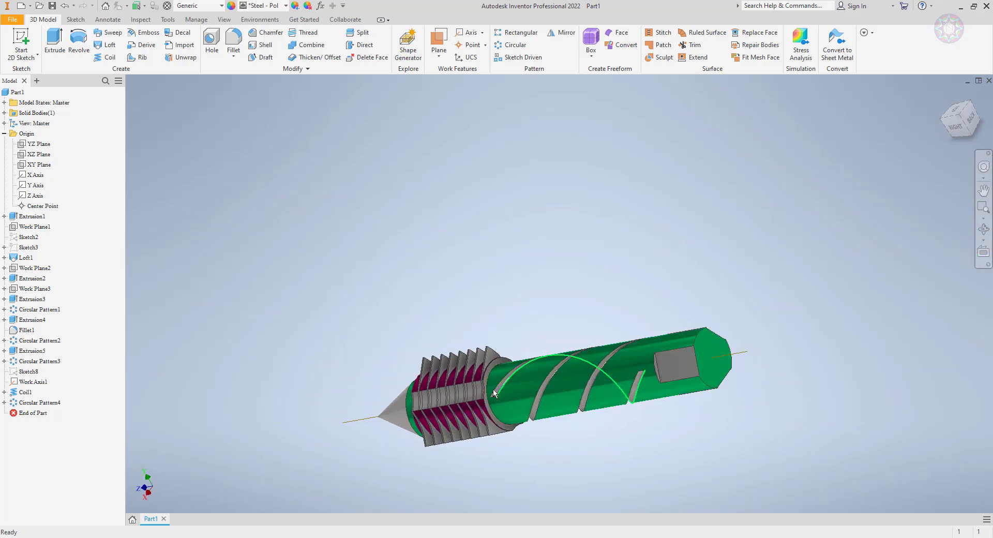
- Start a new sketch on the ring-shaped end face of the finned section where it meets the grooved rod
{"action": "scroll", "coordinate": [491, 388], "scroll_direction": "up", "scroll_amount": 6}
{"action": "left_click", "coordinate": [544, 394]}
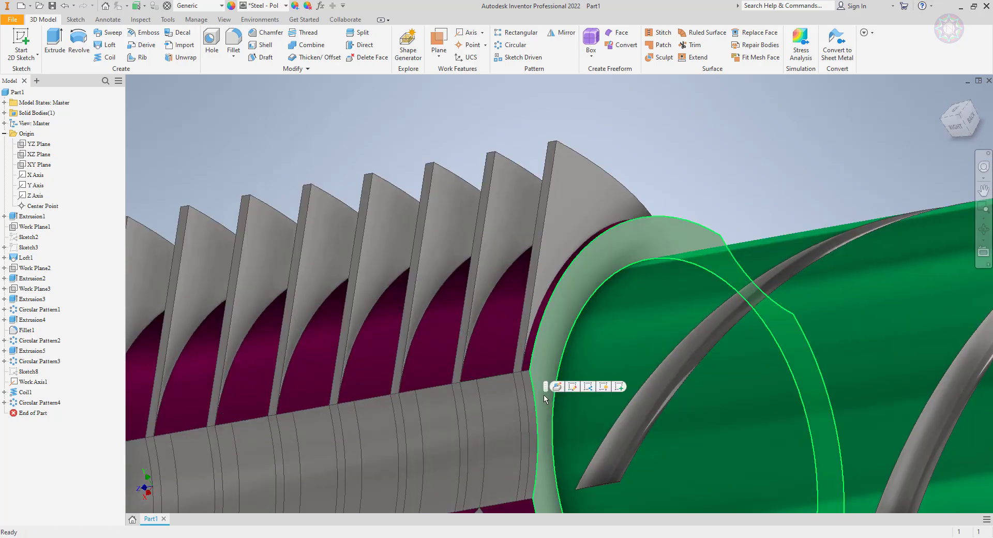
{"action": "left_click", "coordinate": [619, 386]}
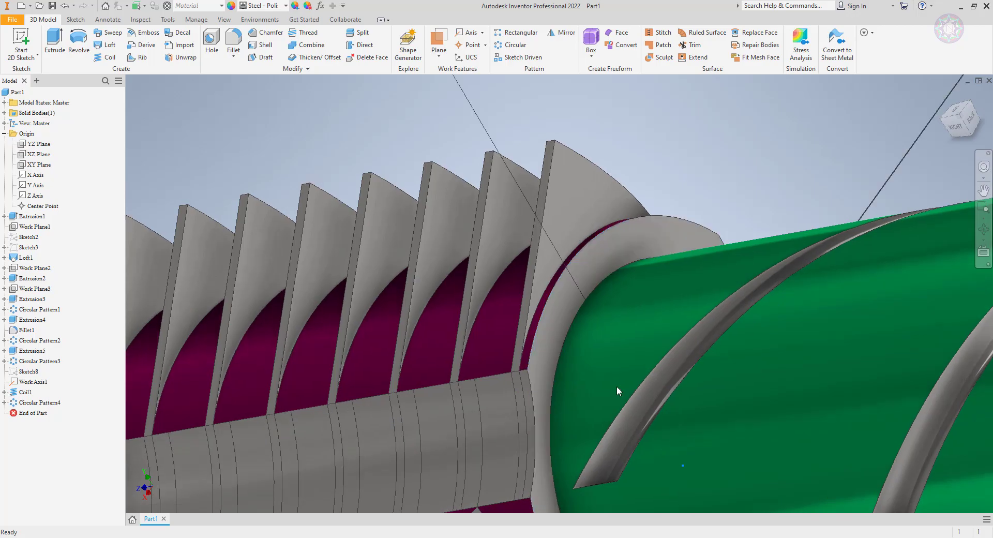
{"action": "scroll", "coordinate": [557, 361], "scroll_direction": "down", "scroll_amount": 3}
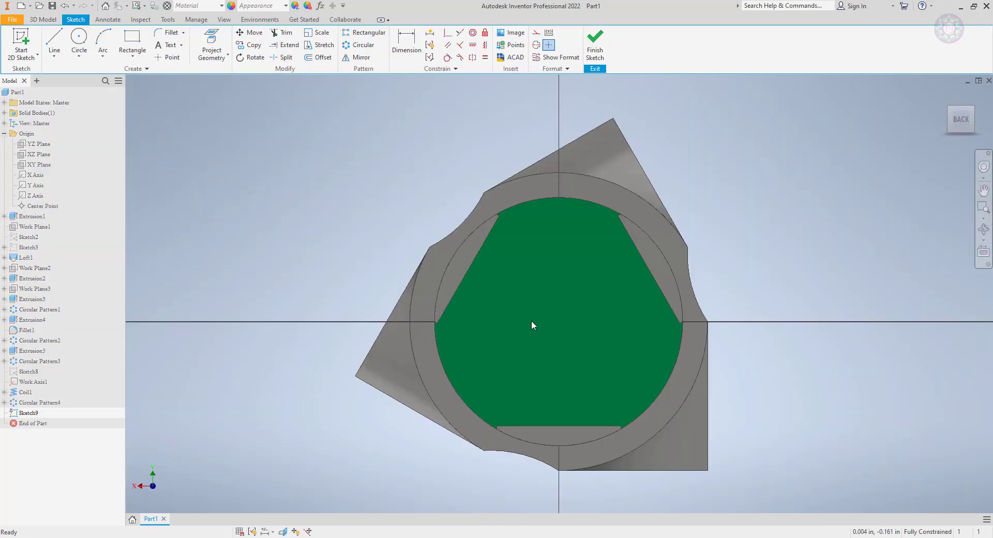
- Change the visual style to Wireframe with Hidden Edges and examine the groove end edges within the rod's outline
{"action": "left_click", "coordinate": [224, 19]}
{"action": "left_click", "coordinate": [199, 57]}
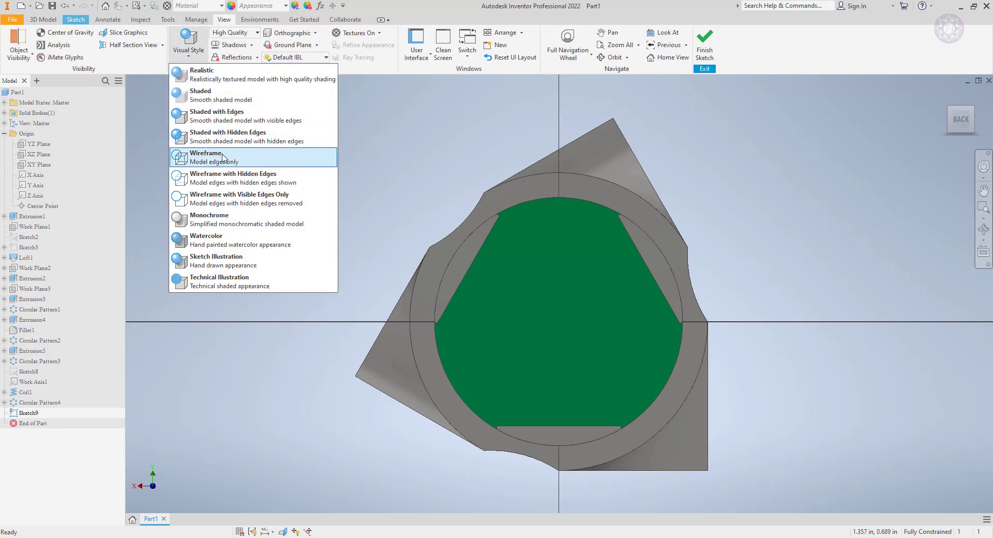
{"action": "left_click", "coordinate": [228, 176]}
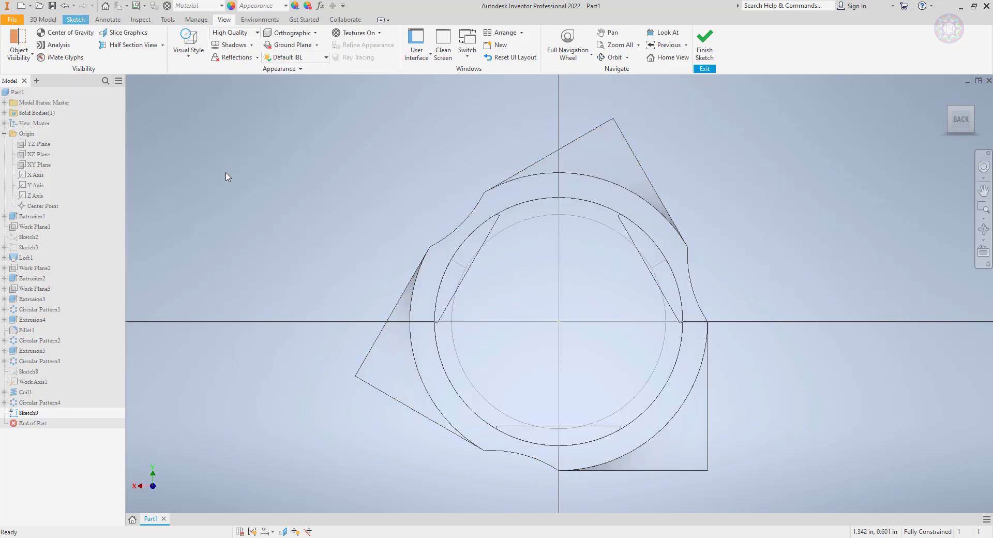
{"action": "scroll", "coordinate": [493, 240], "scroll_direction": "down", "scroll_amount": 5}
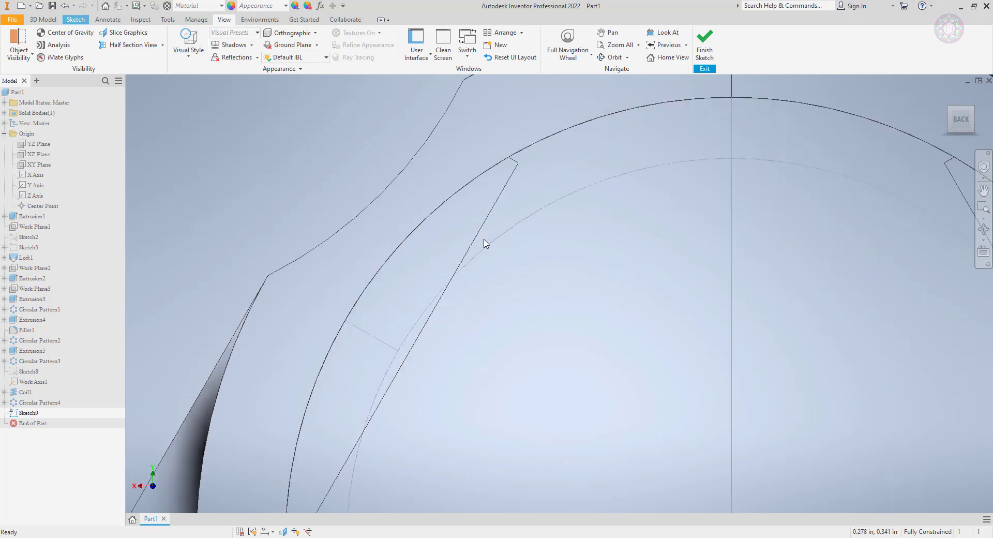
{"action": "scroll", "coordinate": [484, 245], "scroll_direction": "up", "scroll_amount": 5}
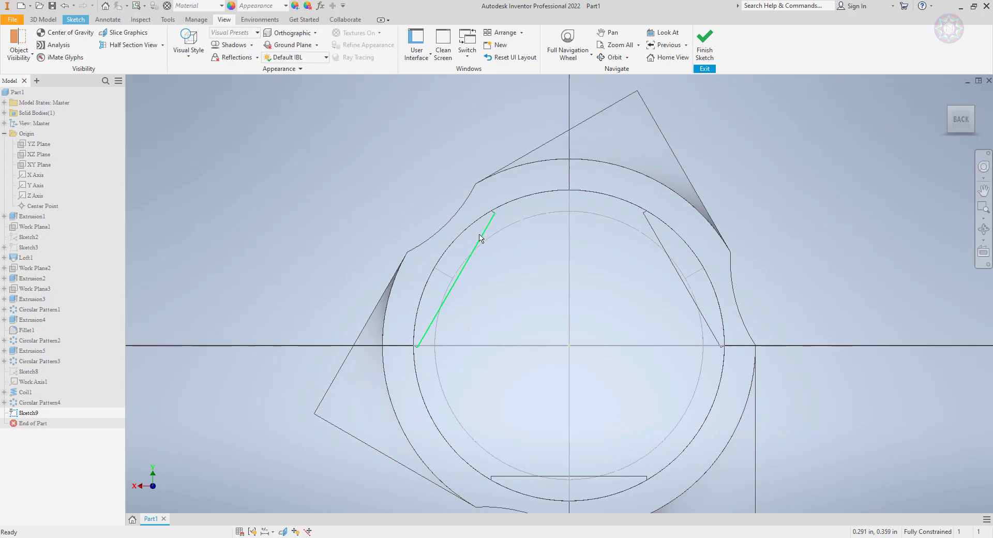
- Project the concave notch edge of the finned section's outline into the sketch
{"action": "mouse_move", "coordinate": [480, 238]}
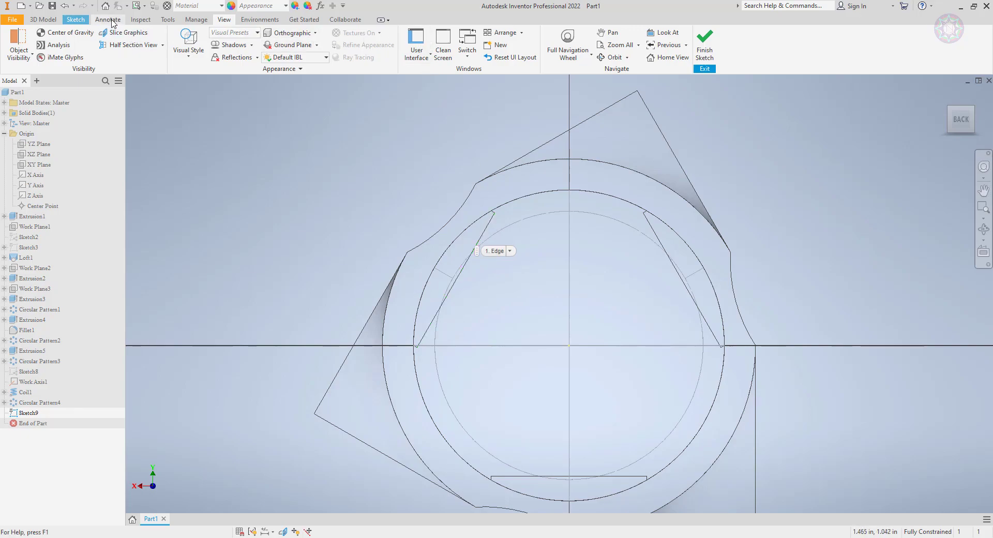
{"action": "left_click", "coordinate": [76, 20]}
{"action": "left_click", "coordinate": [212, 44]}
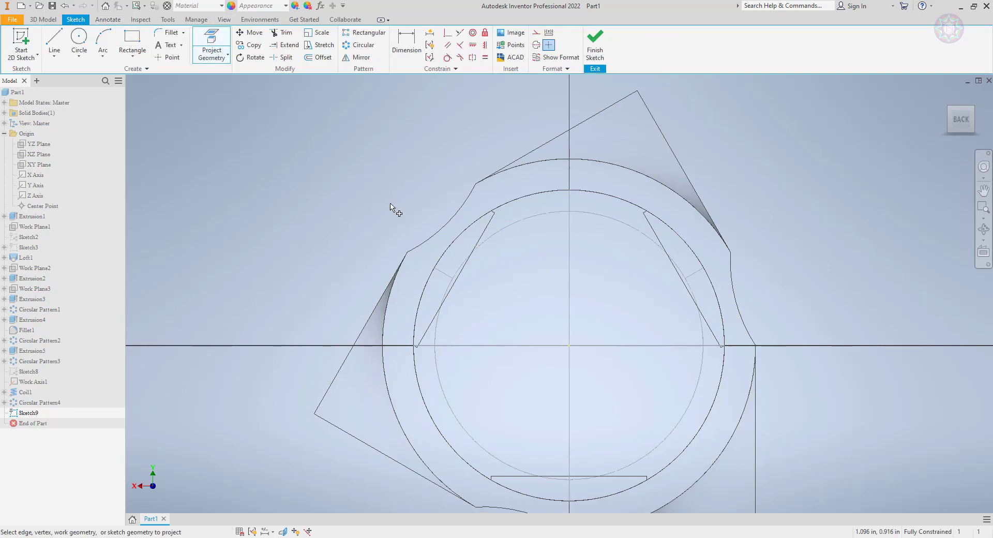
{"action": "left_click", "coordinate": [452, 222]}
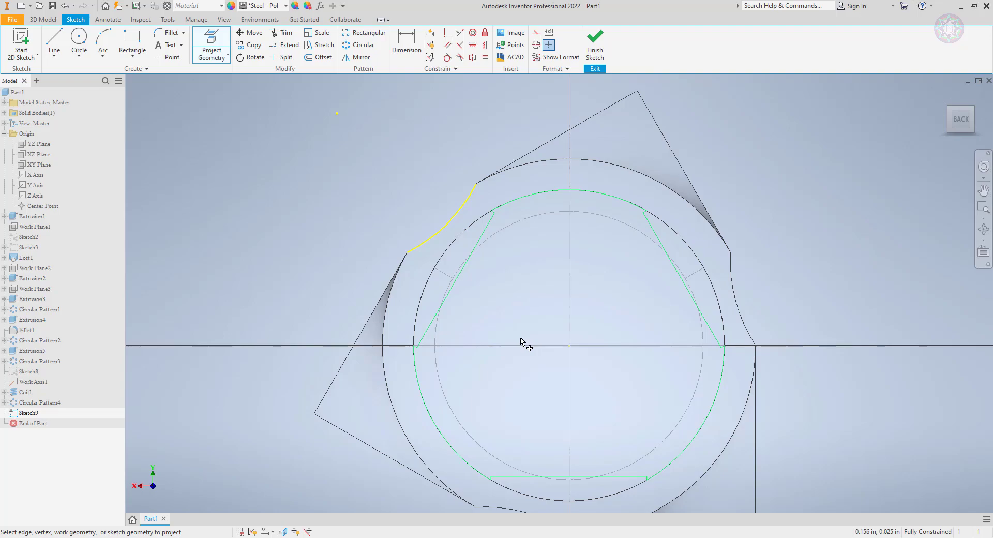
{"action": "mouse_move", "coordinate": [521, 339]}
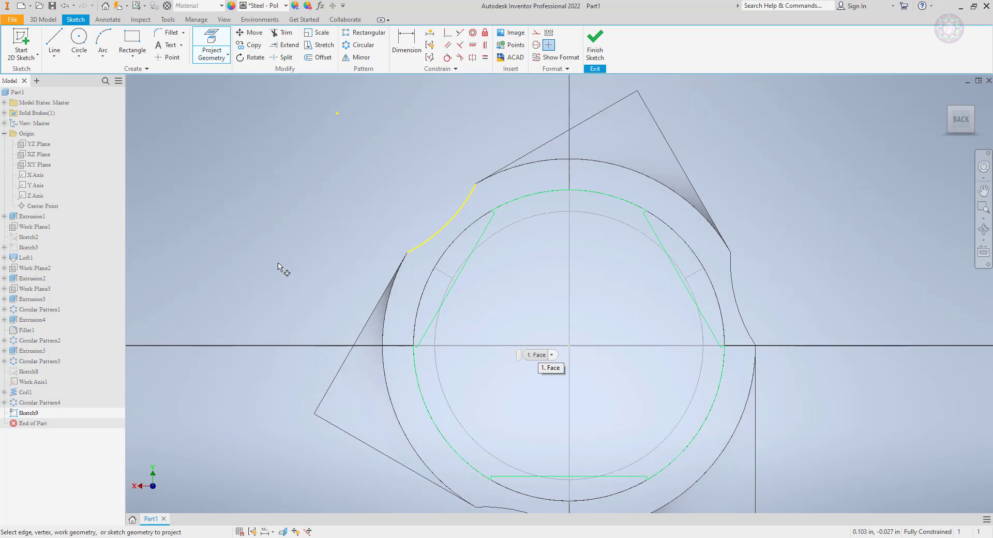
- Offset the projected notch arc inward by about 0.042 in
{"action": "left_click", "coordinate": [56, 43]}
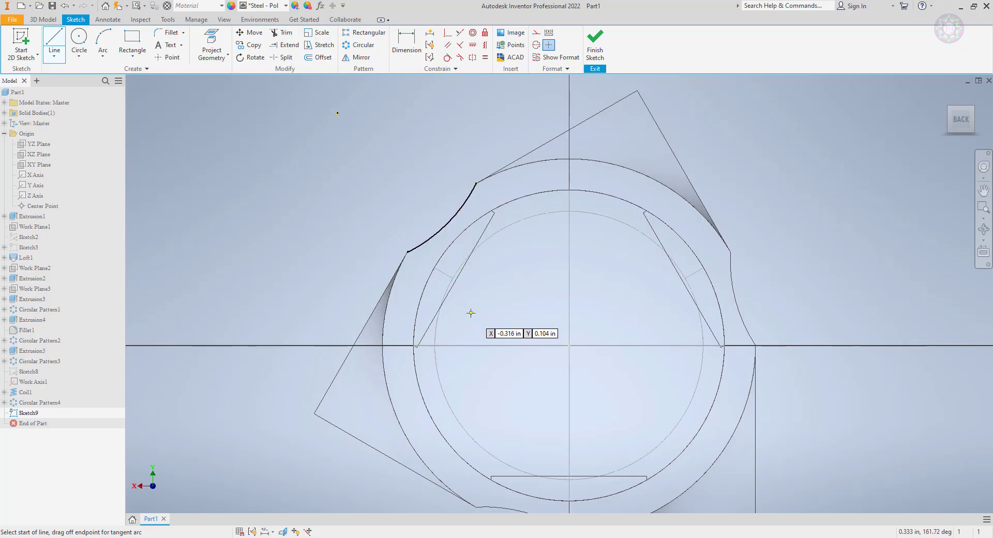
{"action": "left_click", "coordinate": [321, 59]}
{"action": "left_click", "coordinate": [455, 223]}
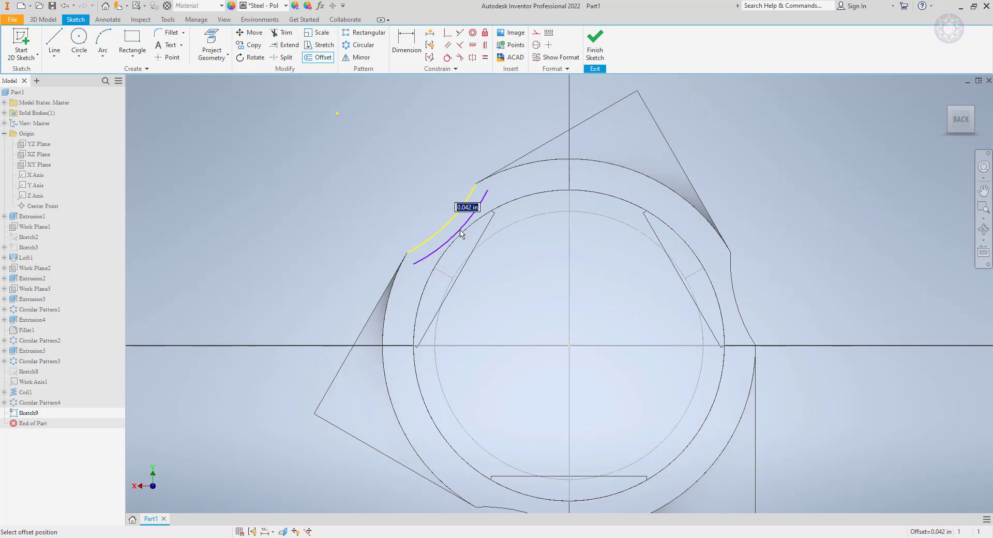
{"action": "left_click", "coordinate": [460, 234]}
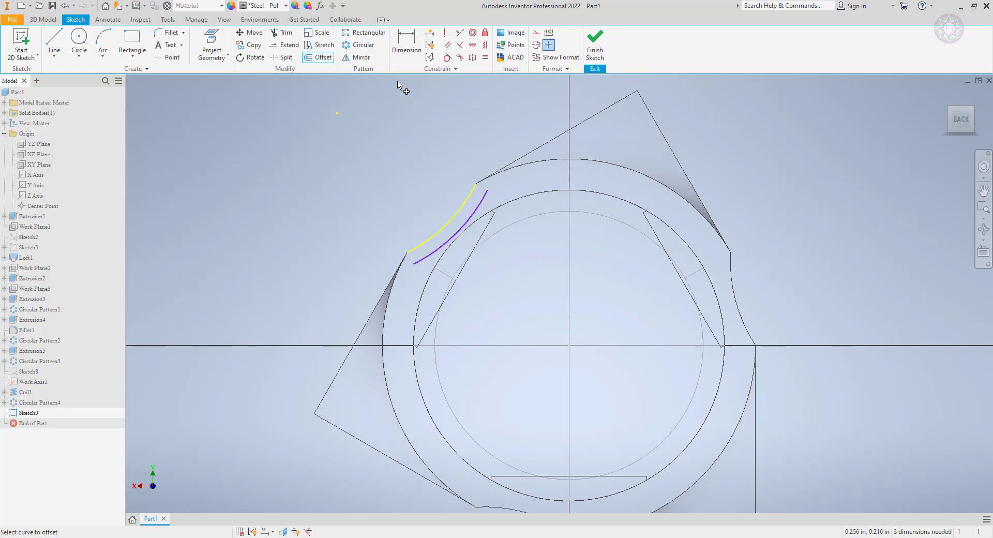
- Project the rod's circular edge beside the notch and make the offset arc tangent to it
{"action": "left_click", "coordinate": [212, 49]}
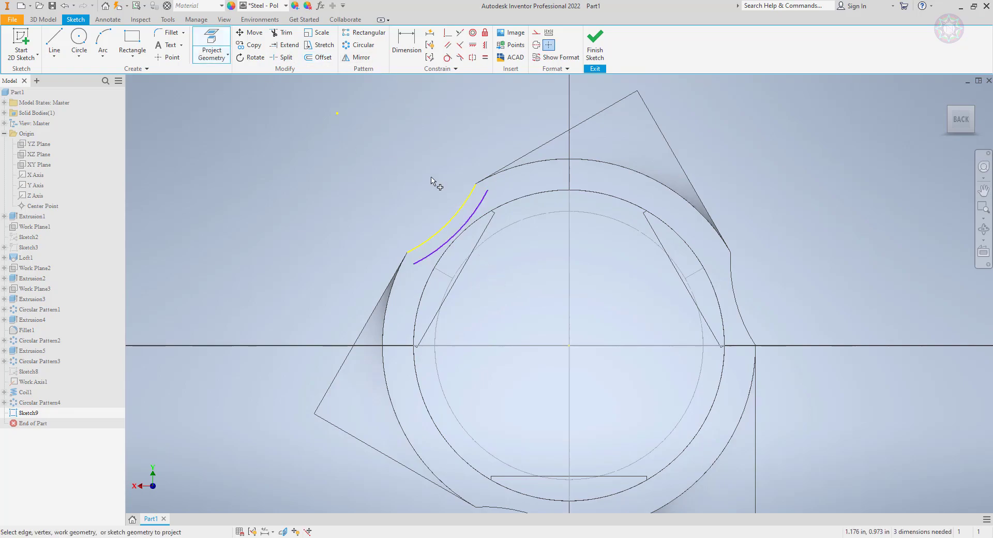
{"action": "left_click", "coordinate": [484, 219]}
{"action": "left_click", "coordinate": [448, 57]}
{"action": "scroll", "coordinate": [480, 205], "scroll_direction": "down", "scroll_amount": 3}
{"action": "left_click", "coordinate": [482, 209]}
{"action": "left_click", "coordinate": [491, 230]}
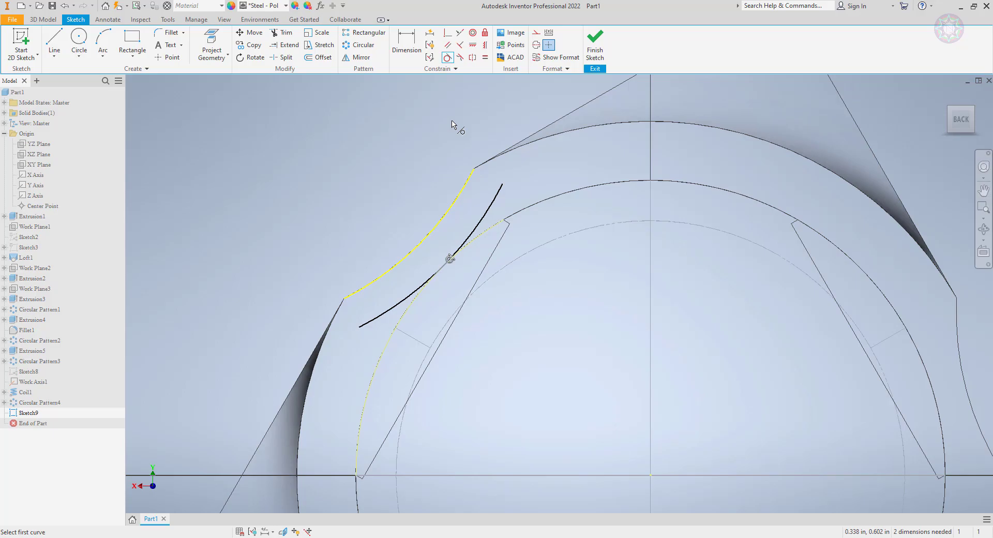
- Close the profile with two straight lines joining the matching ends of the projected notch arc and the offset arc
{"action": "left_click", "coordinate": [60, 41]}
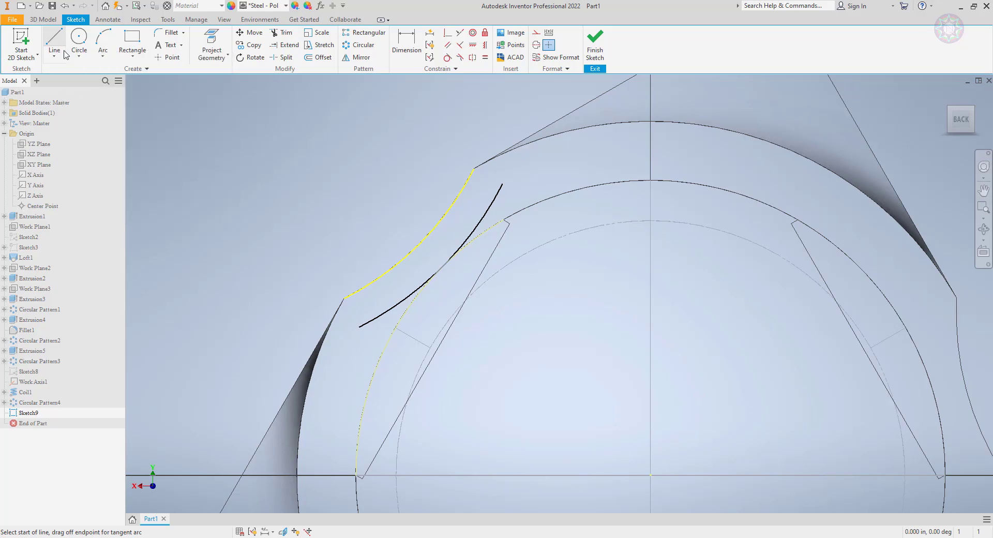
{"action": "left_click", "coordinate": [345, 298]}
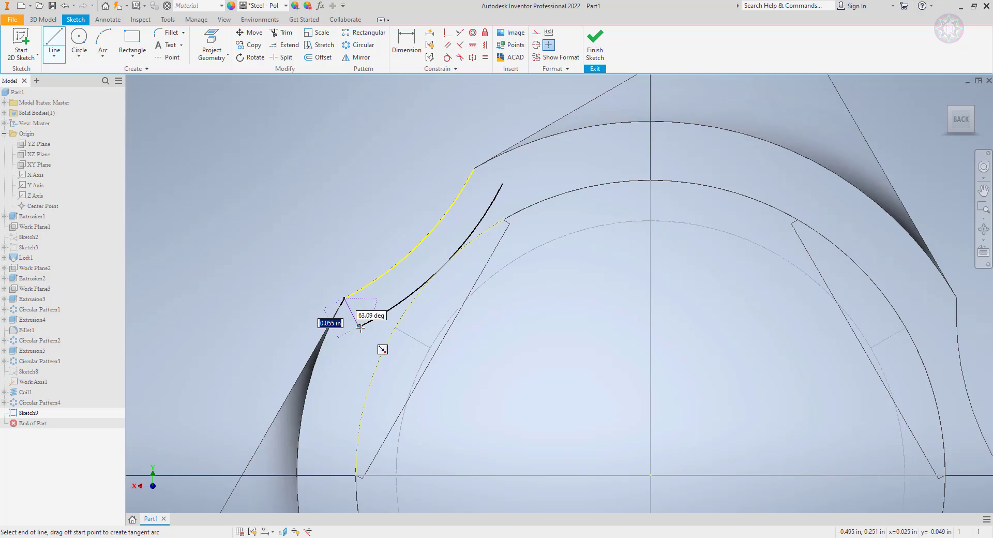
{"action": "double_click", "coordinate": [360, 327]}
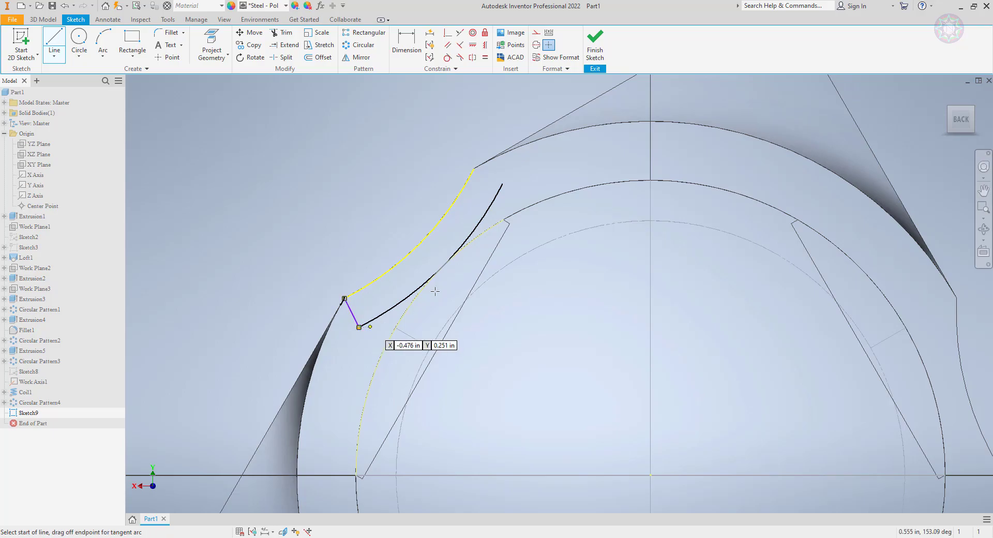
{"action": "left_click", "coordinate": [474, 168]}
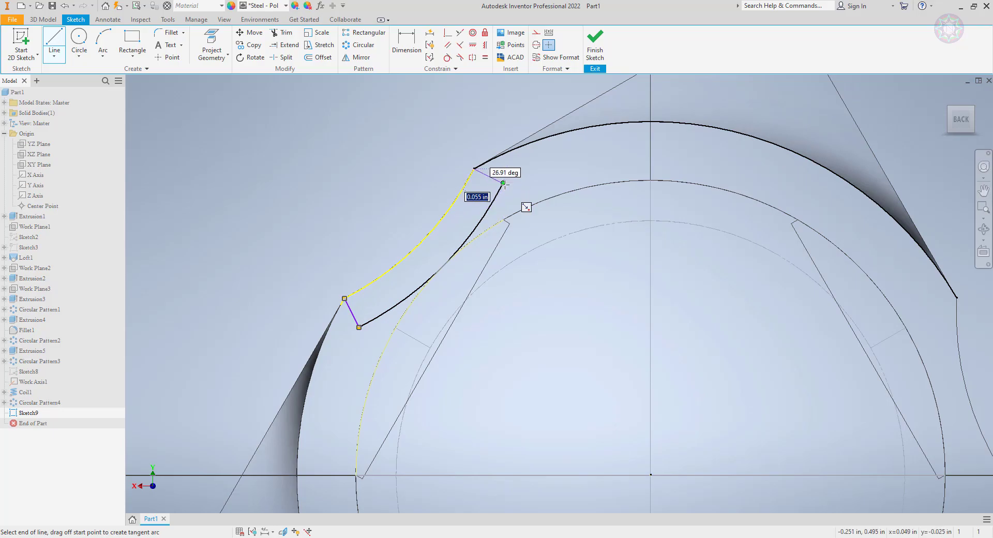
{"action": "double_click", "coordinate": [503, 183]}
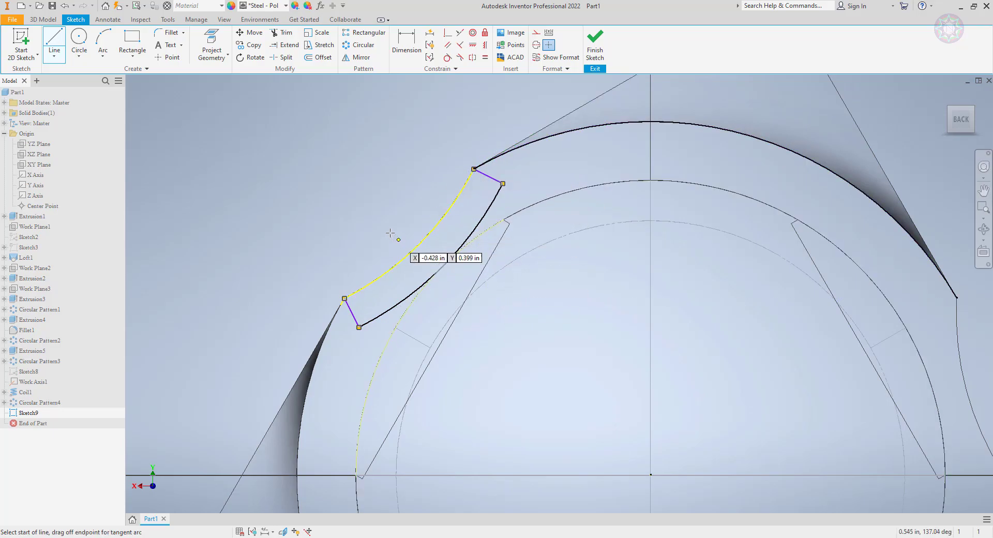
- Examine the corners at both ends of the closed notch profile for curve portions that need trimming
{"action": "scroll", "coordinate": [350, 319], "scroll_direction": "down", "scroll_amount": 10}
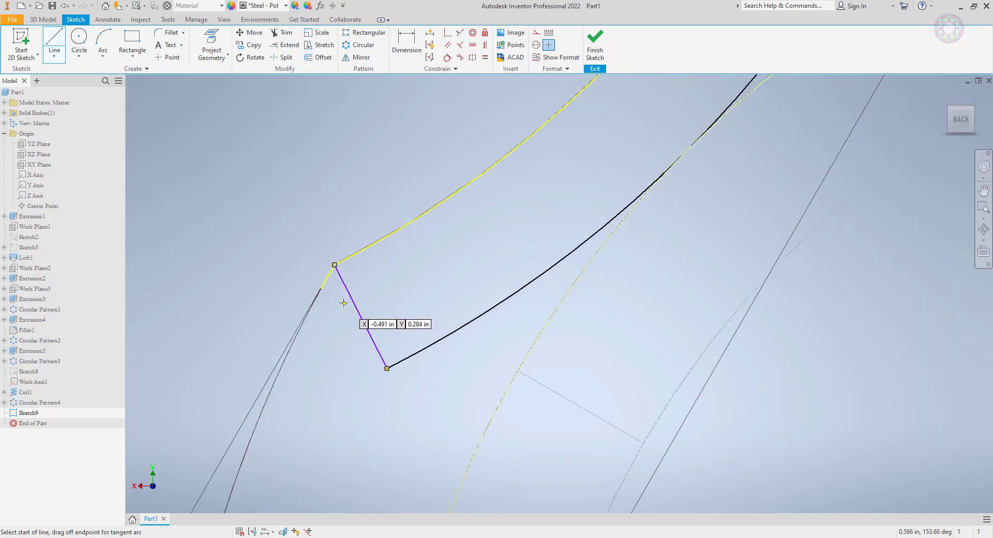
{"action": "left_click", "coordinate": [283, 33]}
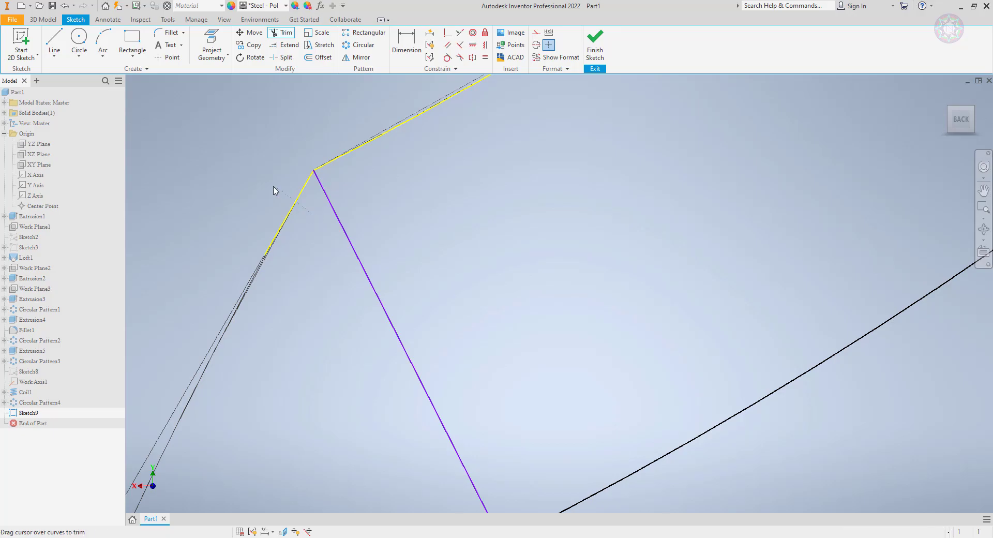
{"action": "scroll", "coordinate": [455, 292], "scroll_direction": "up", "scroll_amount": 5}
{"action": "scroll", "coordinate": [579, 316], "scroll_direction": "up", "scroll_amount": 5}
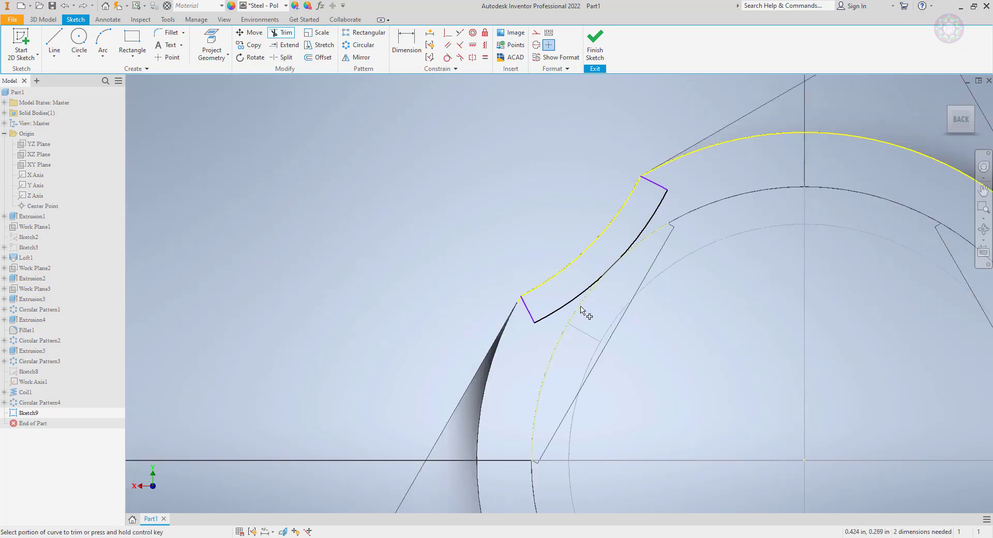
{"action": "scroll", "coordinate": [655, 173], "scroll_direction": "down", "scroll_amount": 5}
{"action": "scroll", "coordinate": [628, 208], "scroll_direction": "down", "scroll_amount": 3}
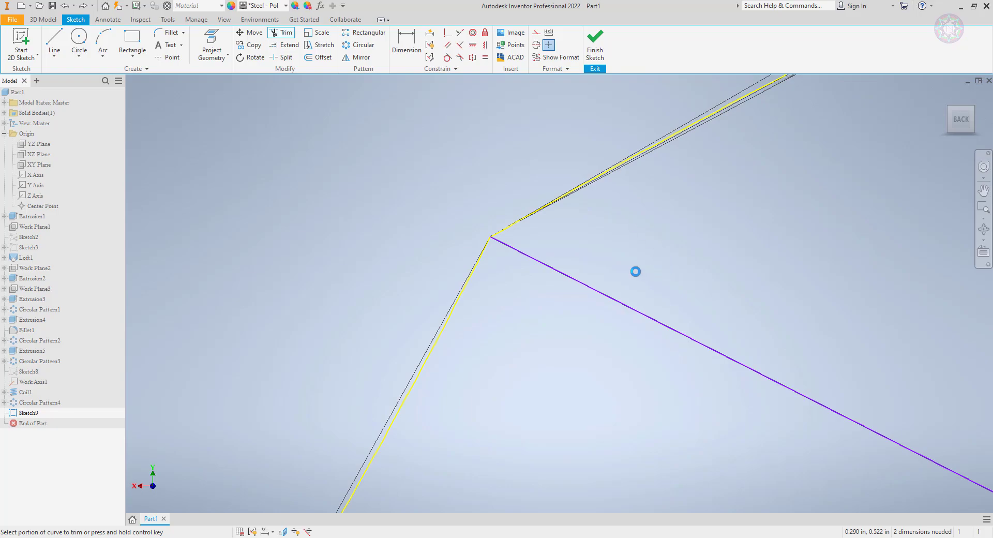
{"action": "scroll", "coordinate": [636, 272], "scroll_direction": "up", "scroll_amount": 1}
{"action": "scroll", "coordinate": [635, 273], "scroll_direction": "down", "scroll_amount": 3}
{"action": "scroll", "coordinate": [635, 274], "scroll_direction": "up", "scroll_amount": 2}
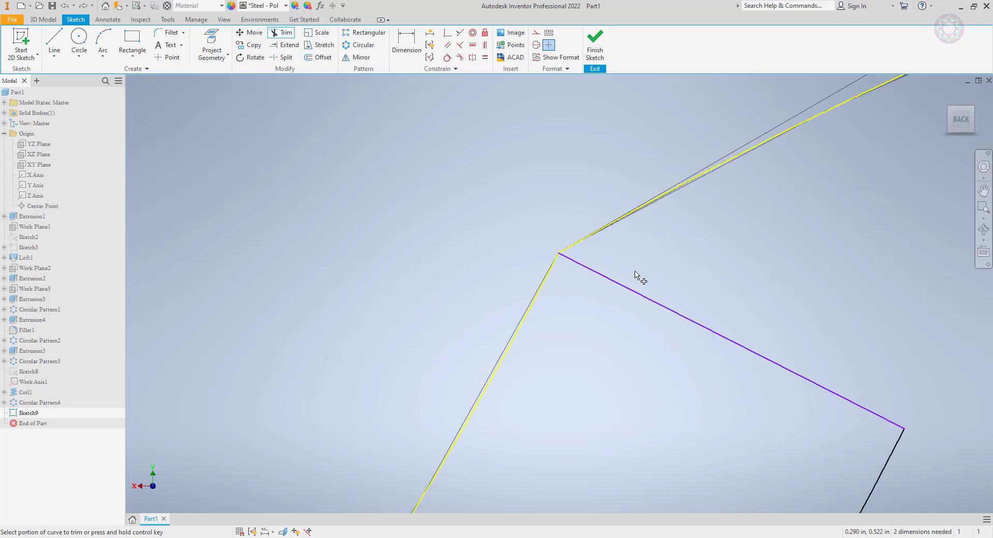
{"action": "scroll", "coordinate": [636, 274], "scroll_direction": "up", "scroll_amount": 6}
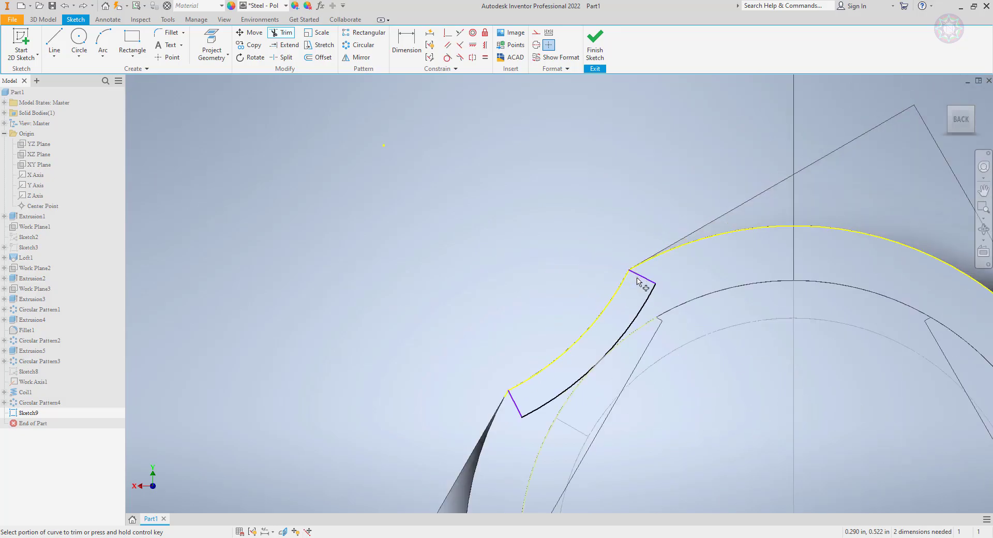
{"action": "left_click", "coordinate": [43, 19]}
{"action": "left_click", "coordinate": [55, 39]}
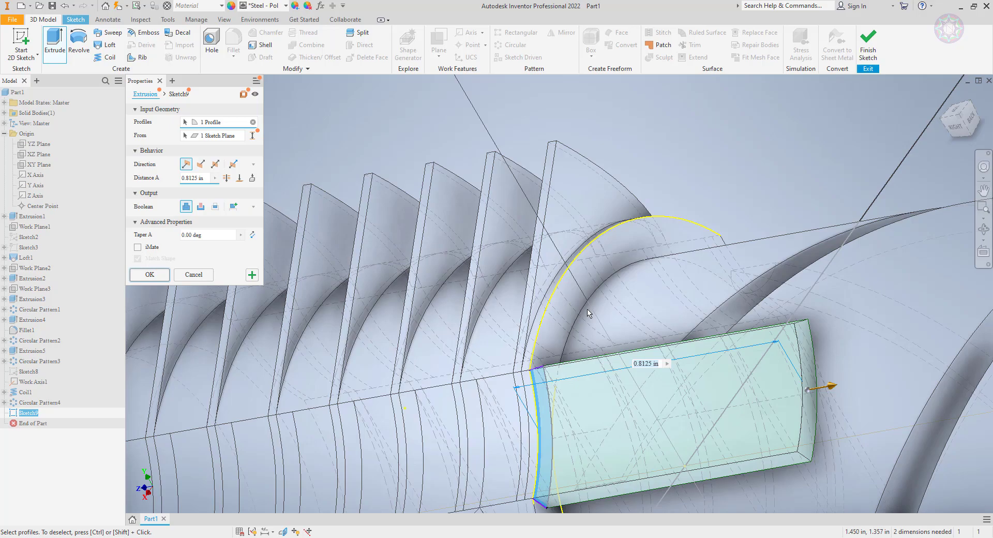
{"action": "scroll", "coordinate": [587, 313], "scroll_direction": "up", "scroll_amount": 2}
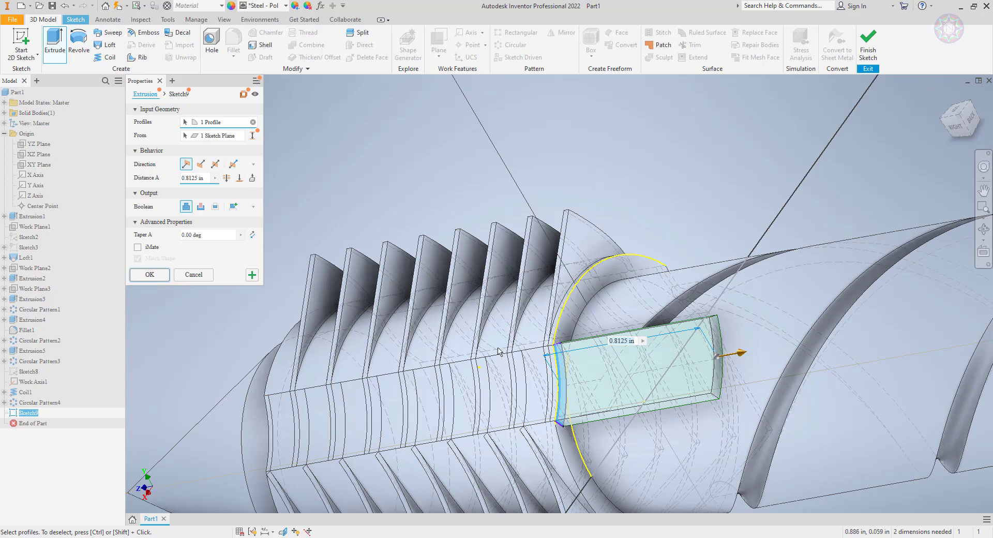
{"action": "left_click", "coordinate": [252, 178]}
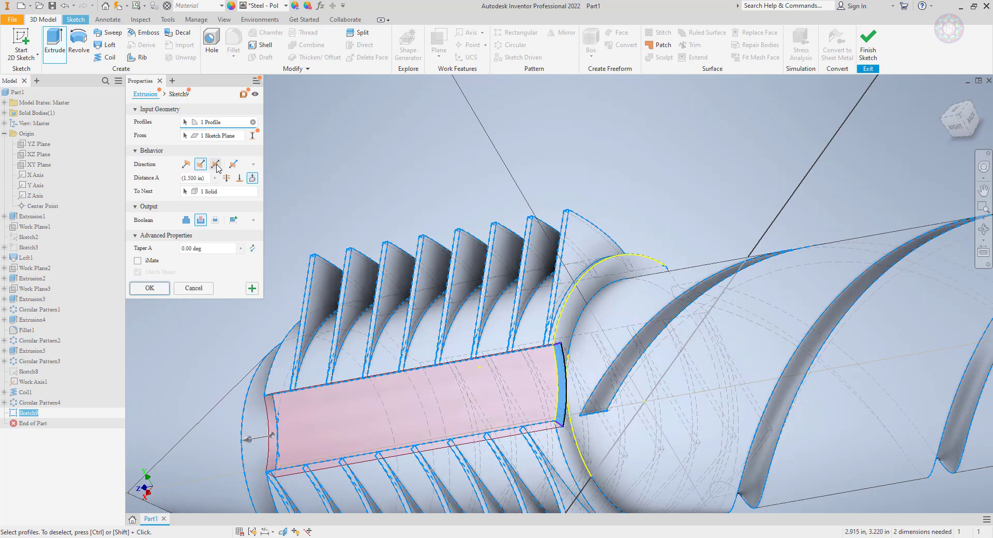
{"action": "left_click", "coordinate": [186, 164]}
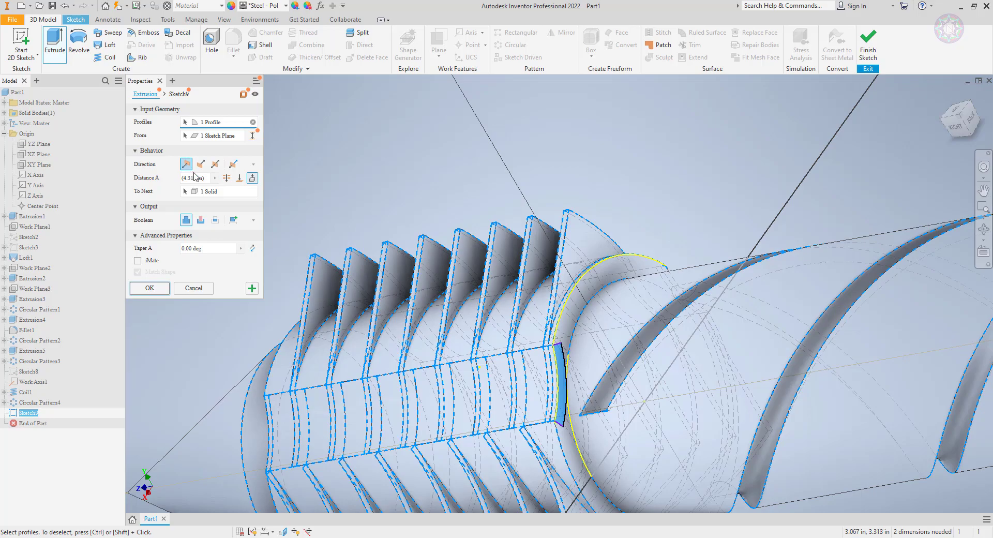
{"action": "left_click", "coordinate": [226, 178]}
{"action": "left_click", "coordinate": [201, 207]}
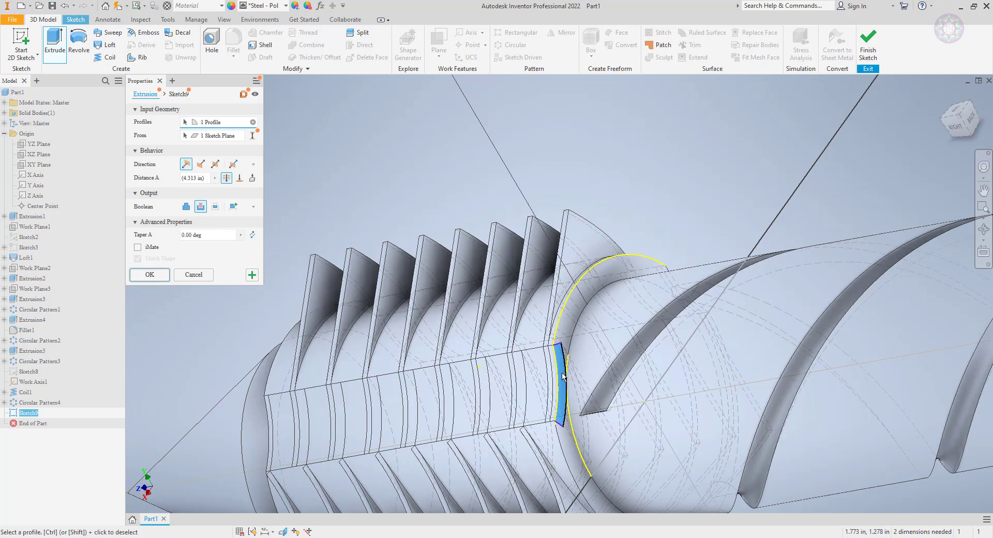
{"action": "left_click", "coordinate": [194, 274]}
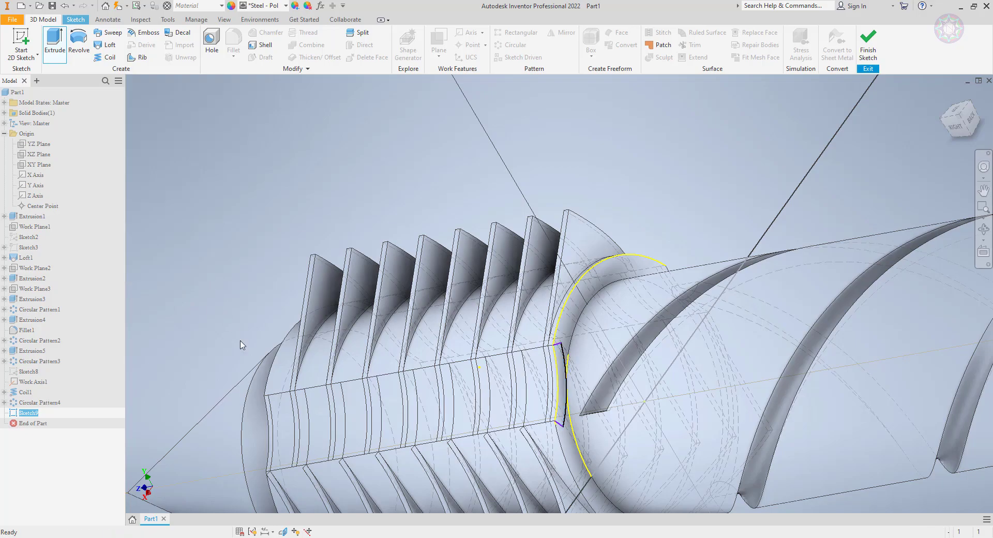
- Set up a join extrusion of the notch profile toward the grooved rod with a distance of 0.250 in
{"action": "left_click", "coordinate": [52, 50]}
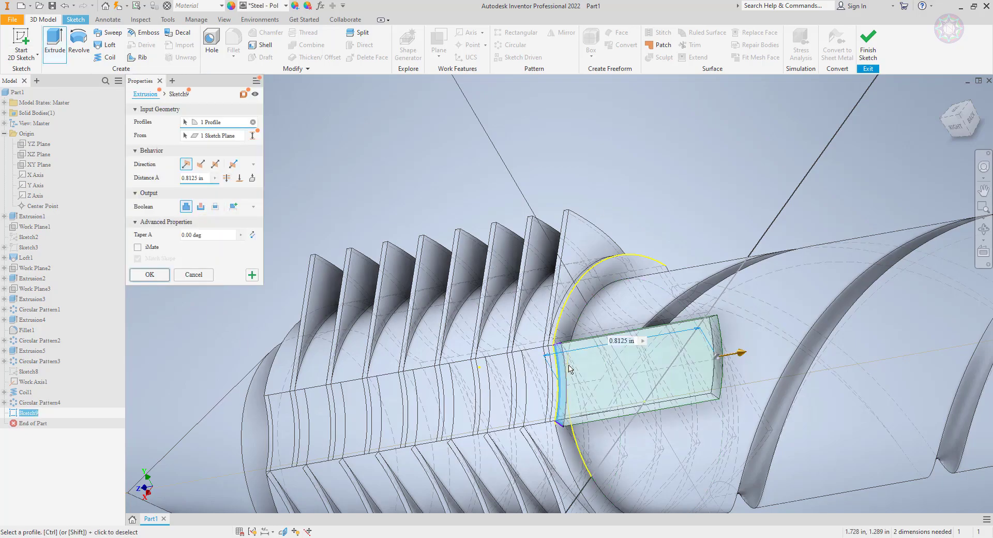
{"action": "scroll", "coordinate": [662, 385], "scroll_direction": "up", "scroll_amount": 2}
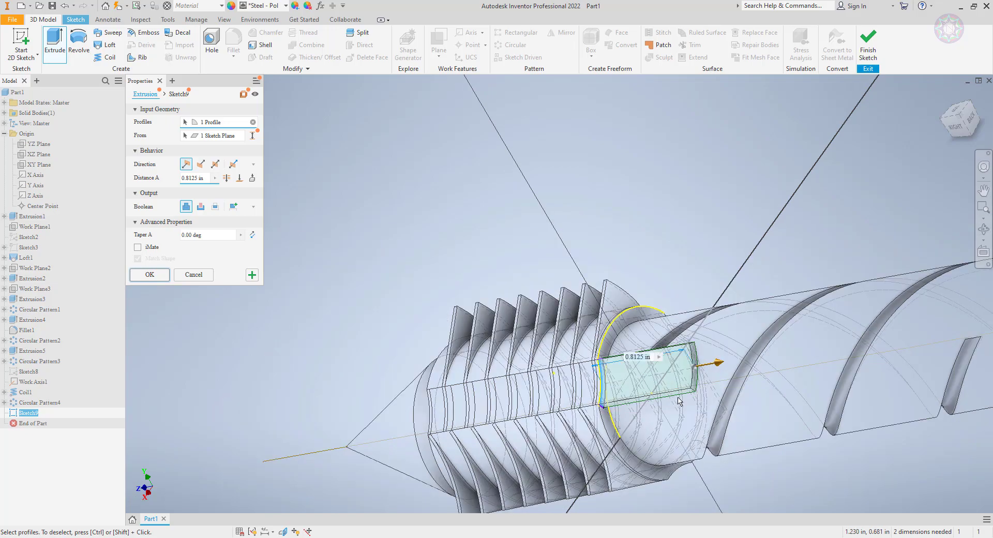
{"action": "scroll", "coordinate": [660, 337], "scroll_direction": "up", "scroll_amount": 2}
{"action": "middle_click_drag", "start_coordinate": [659, 342], "coordinate": [659, 292], "text": "shift"}
{"action": "scroll", "coordinate": [651, 254], "scroll_direction": "down", "scroll_amount": 3}
{"action": "scroll", "coordinate": [651, 254], "scroll_direction": "down", "scroll_amount": 2}
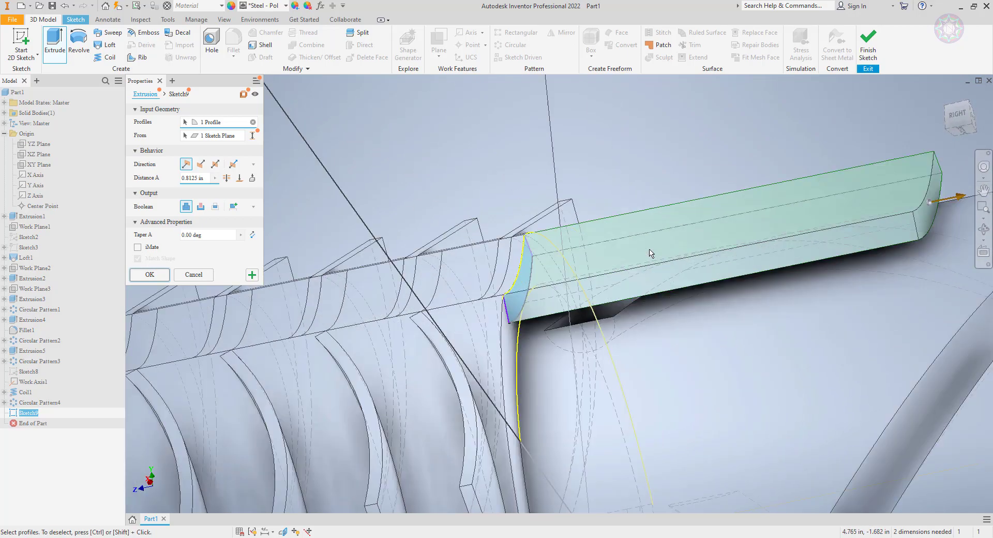
{"action": "left_click_drag", "start_coordinate": [938, 205], "coordinate": [650, 289]}
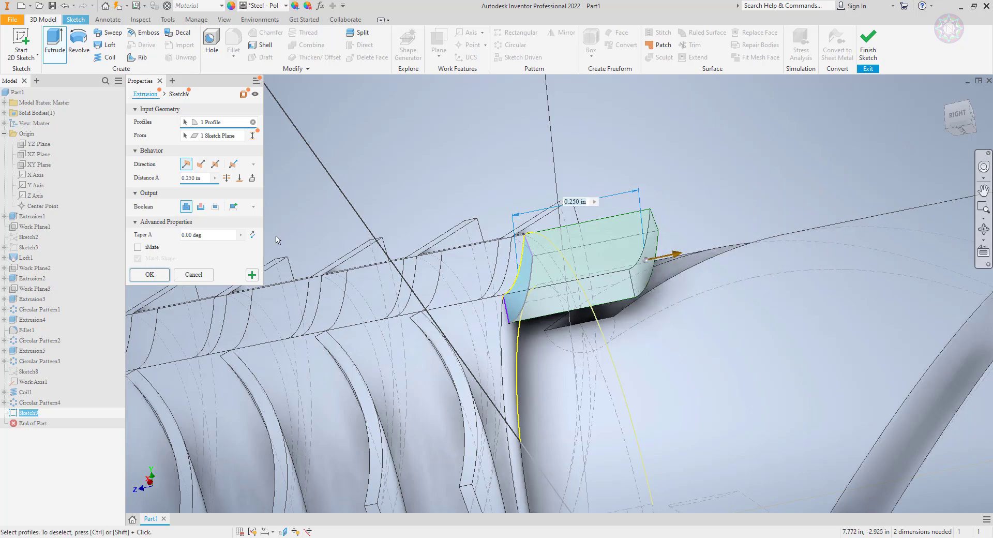
- Set the notch extrusion's taper to -1 deg
{"action": "left_click", "coordinate": [205, 234]}
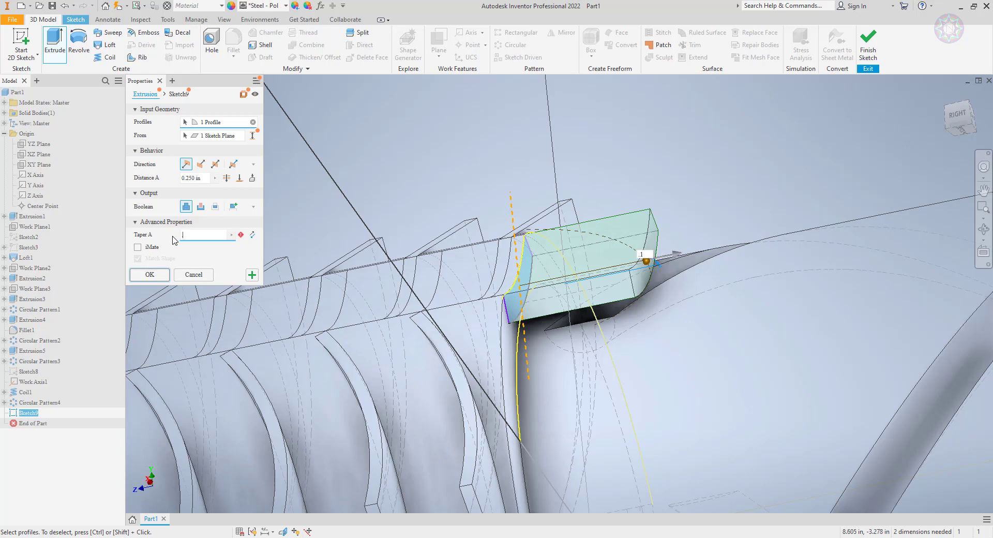
{"action": "type", "text": ".1"}
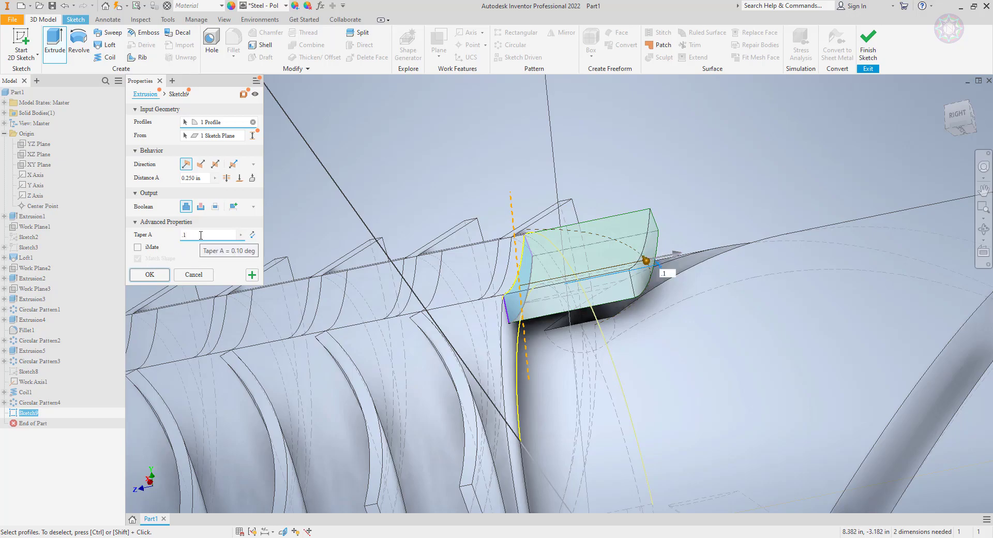
{"action": "key", "text": "BackSpace"}
{"action": "key", "text": "BackSpace"}
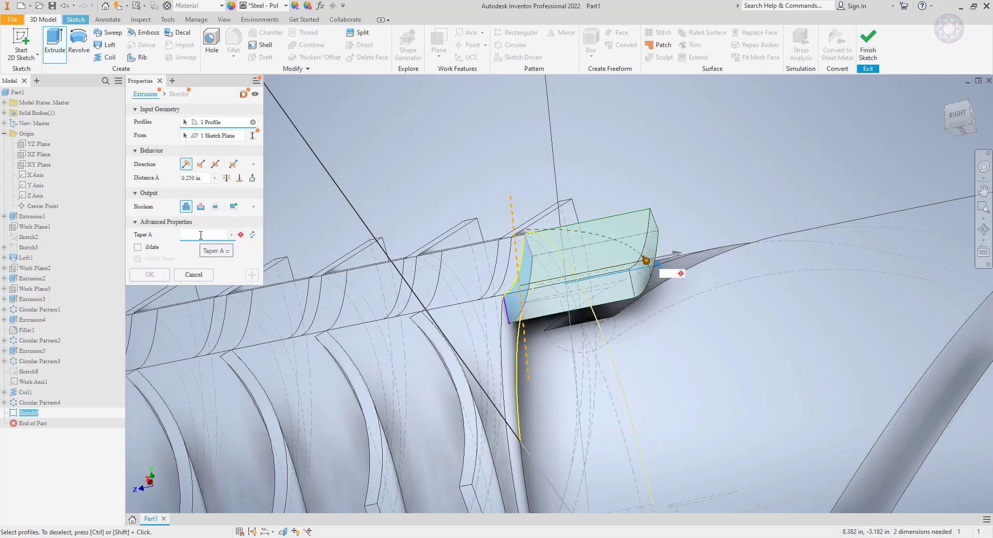
{"action": "type", "text": "-1"}
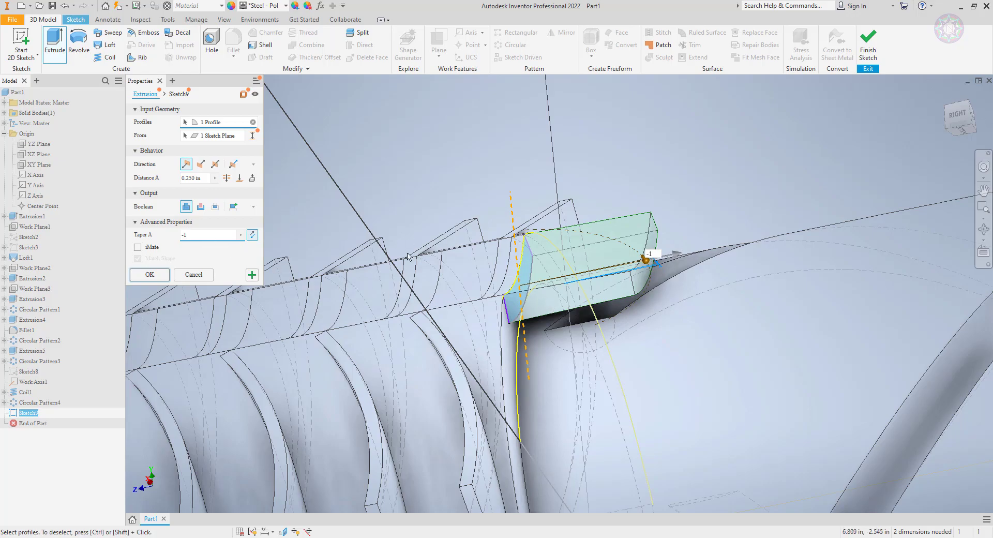
- Try to extrude the notch profile as a cut ending at the helical groove's face
{"action": "left_click", "coordinate": [239, 178]}
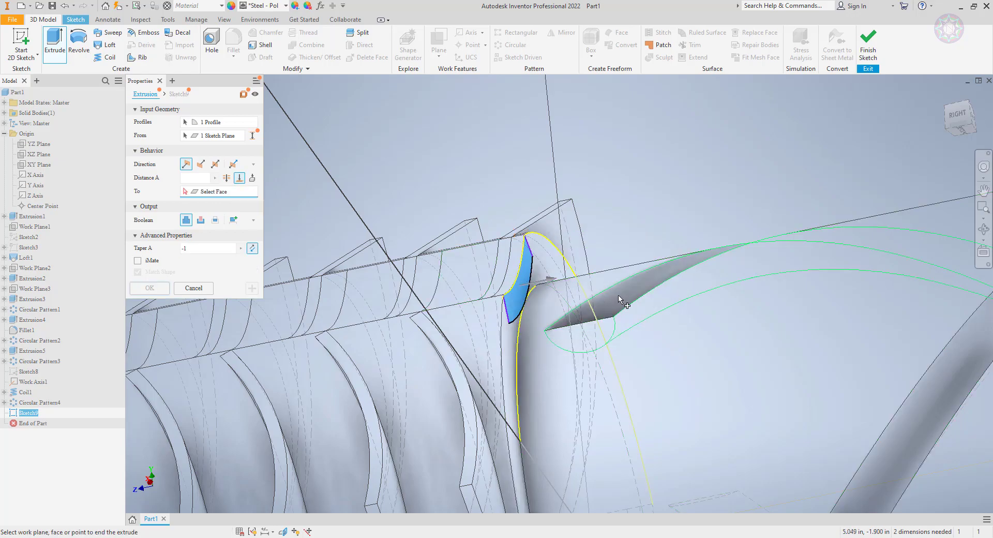
{"action": "middle_click_drag", "start_coordinate": [628, 301], "coordinate": [549, 321], "text": "shift"}
{"action": "left_click", "coordinate": [738, 386]}
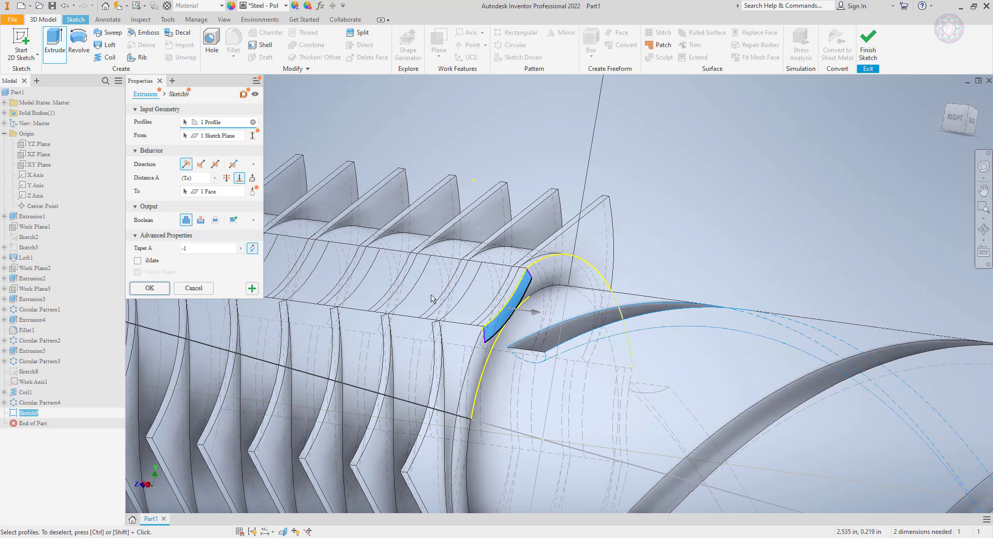
{"action": "left_click", "coordinate": [201, 221]}
{"action": "left_click", "coordinate": [149, 288]}
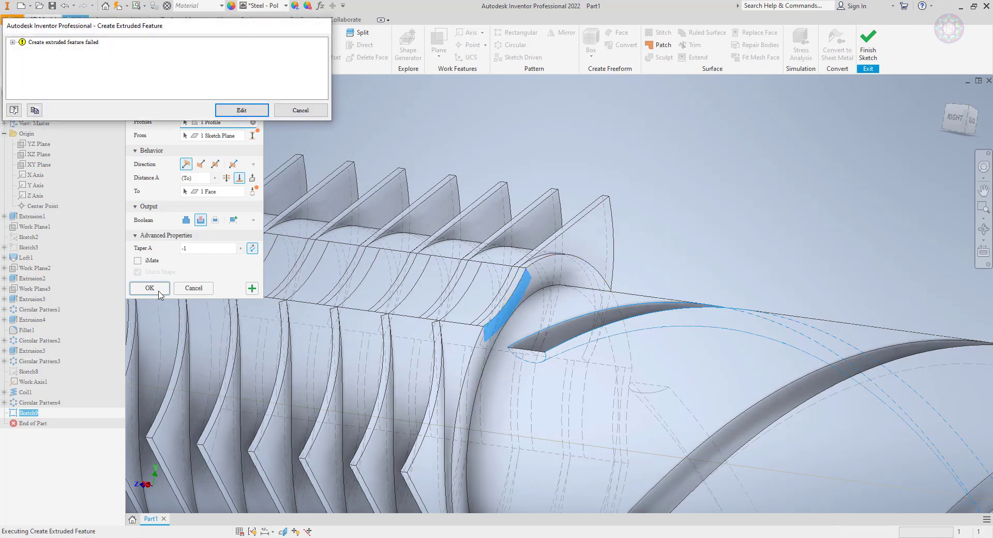
{"action": "left_click", "coordinate": [296, 110]}
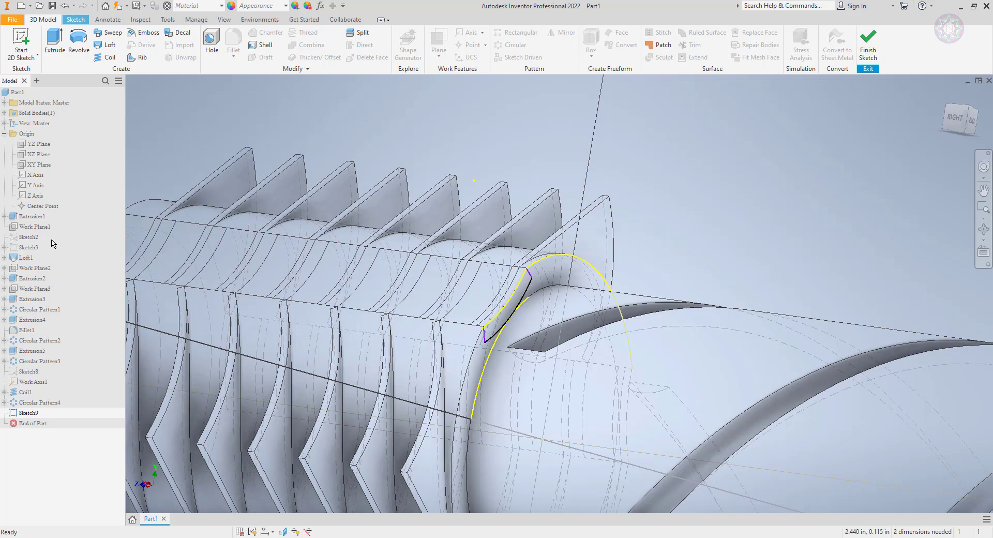
- Finish the notch profile sketch and delete it from the part
{"action": "left_click", "coordinate": [868, 44]}
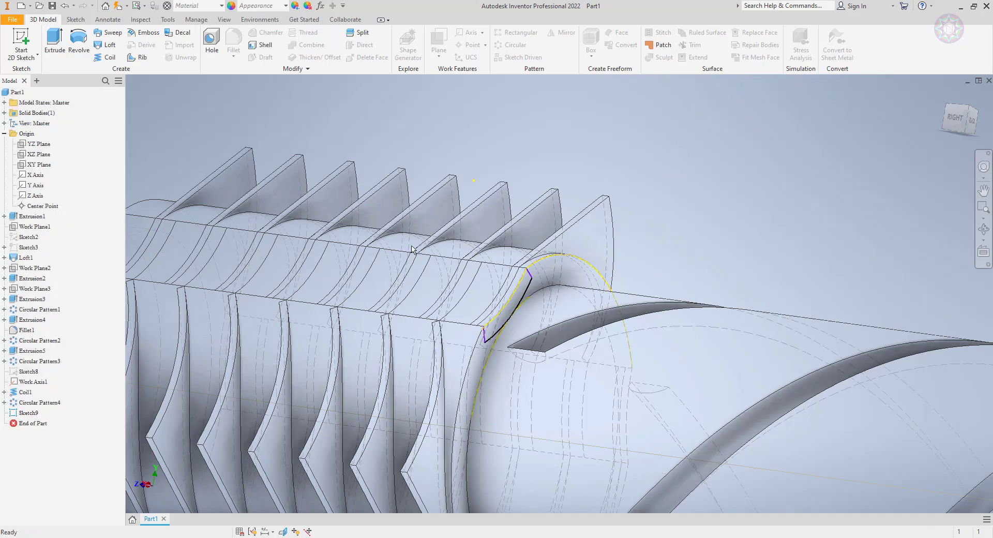
{"action": "left_click", "coordinate": [32, 414]}
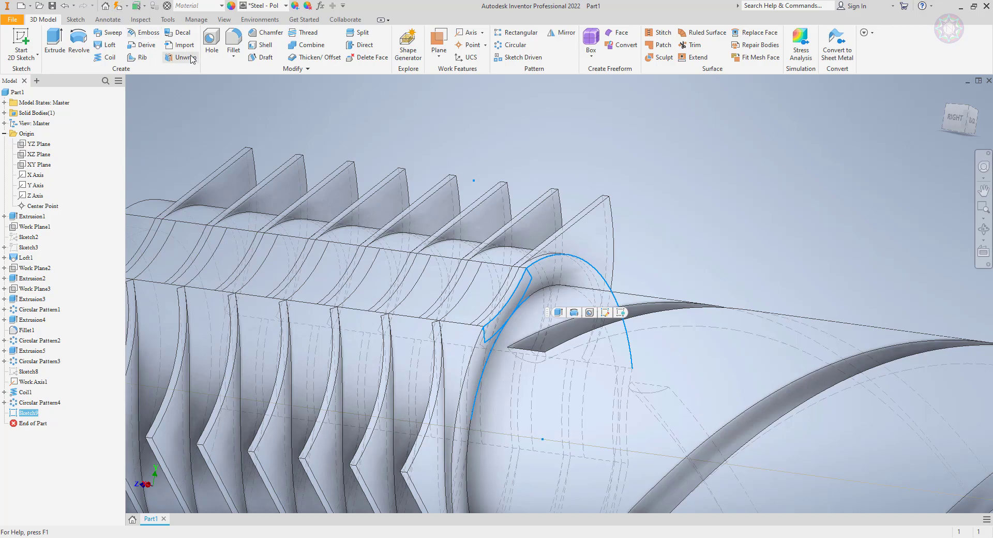
{"action": "left_click", "coordinate": [234, 41]}
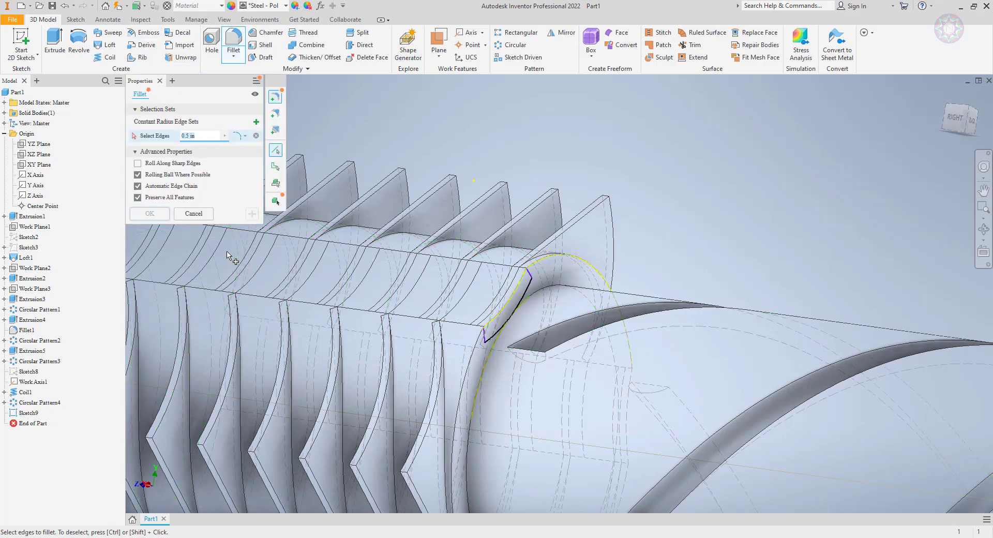
{"action": "left_click", "coordinate": [197, 213]}
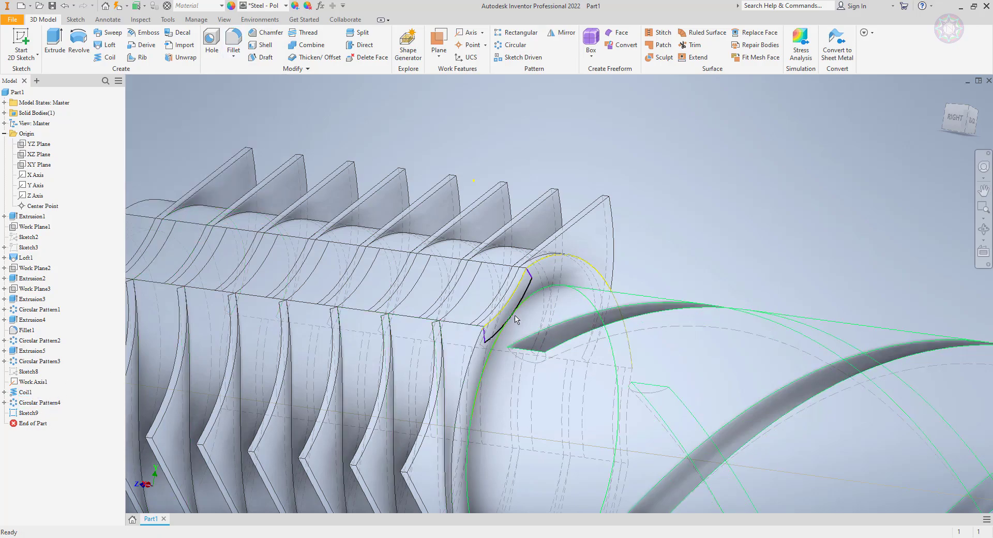
{"action": "right_click", "coordinate": [31, 416]}
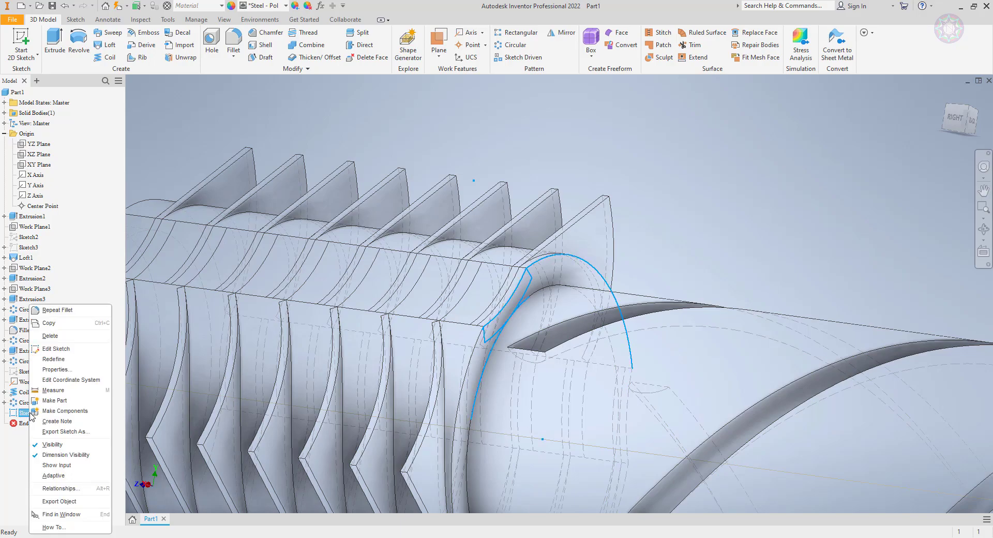
{"action": "left_click", "coordinate": [50, 336]}
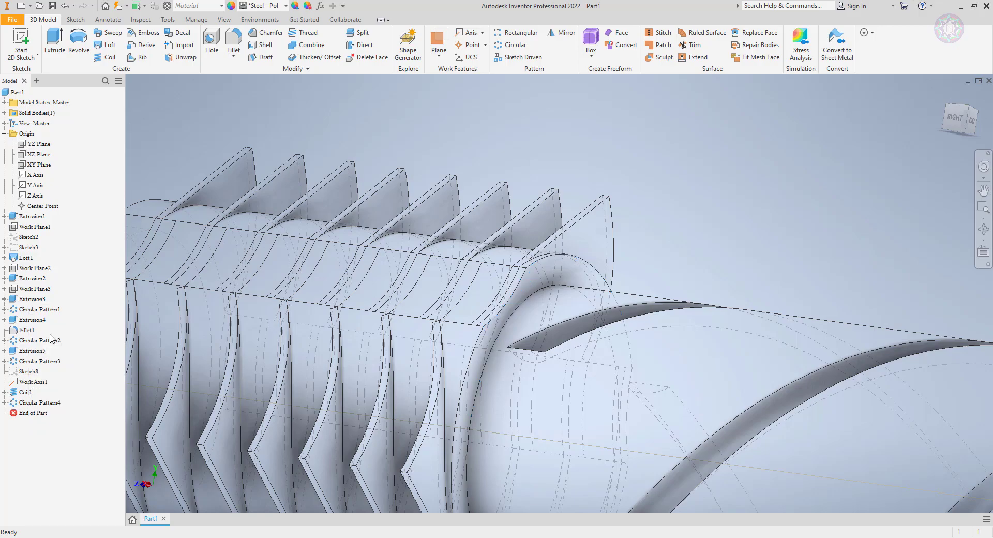
- Set up a 0.05 in fillet on the curved end edge of the channel between the fin rows, next to the grooved rod
{"action": "left_click", "coordinate": [233, 40]}
{"action": "scroll", "coordinate": [524, 294], "scroll_direction": "down", "scroll_amount": 2}
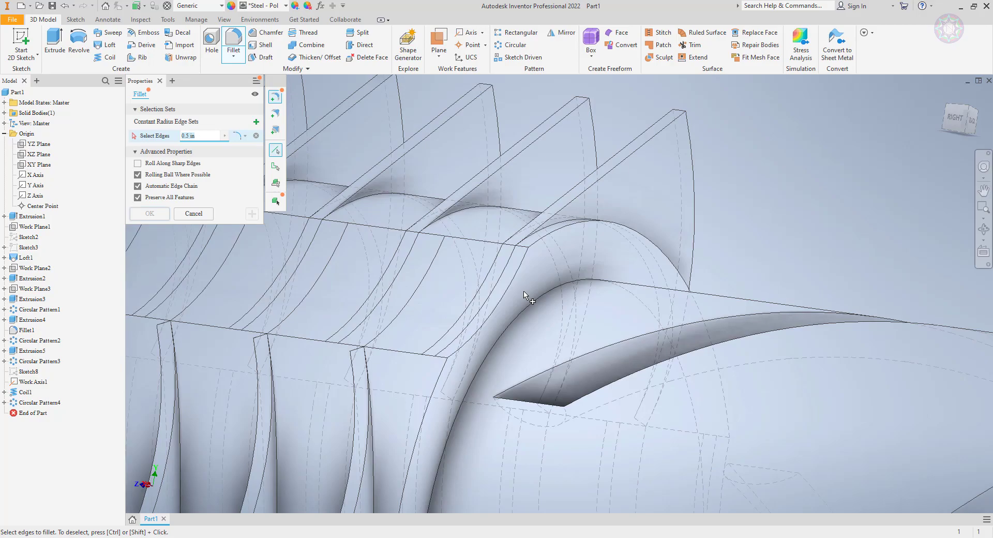
{"action": "scroll", "coordinate": [524, 295], "scroll_direction": "down", "scroll_amount": 2}
{"action": "left_click", "coordinate": [482, 308]}
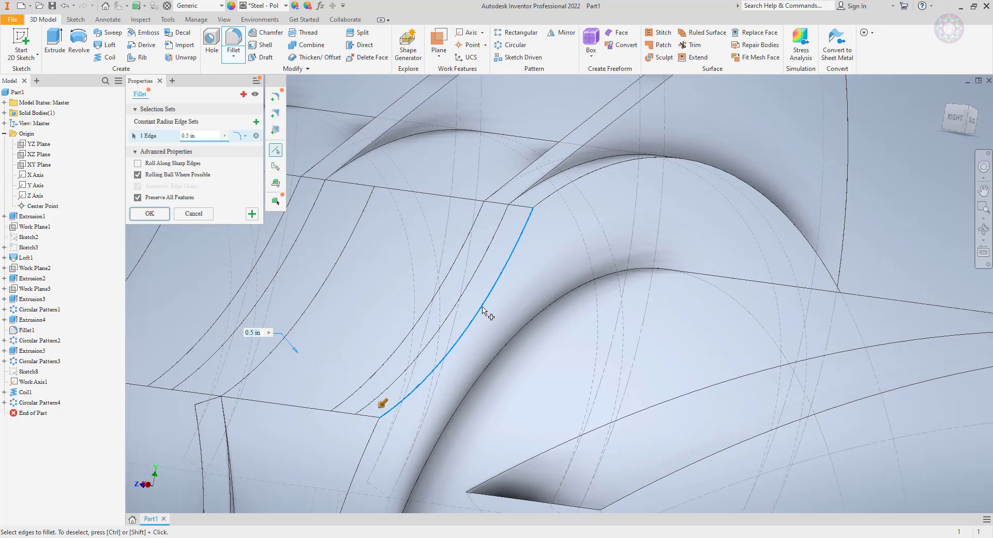
{"action": "type", "text": ".0"}
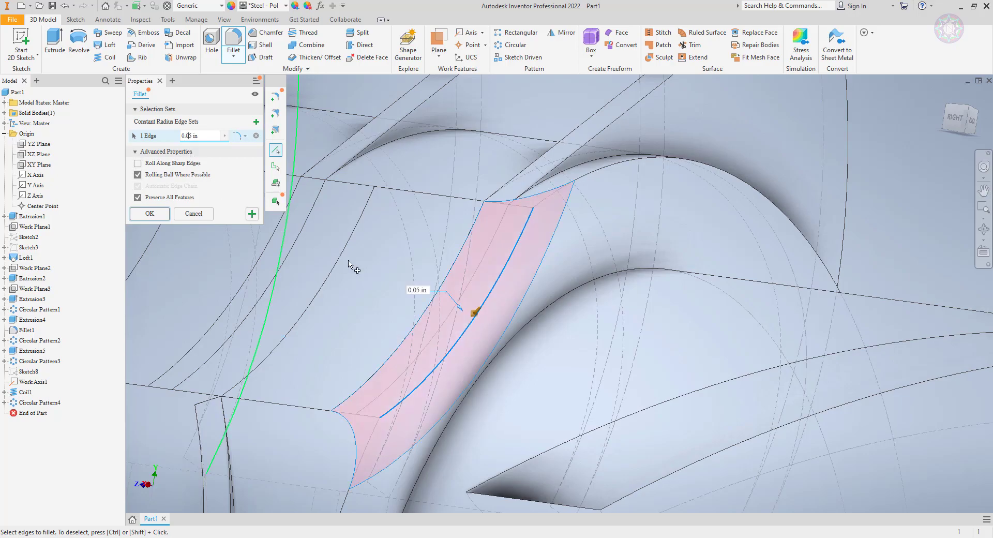
- Switch the model to a shaded display with only the visible edges drawn and inspect the fillet preview
{"action": "scroll", "coordinate": [394, 279], "scroll_direction": "up", "scroll_amount": 2}
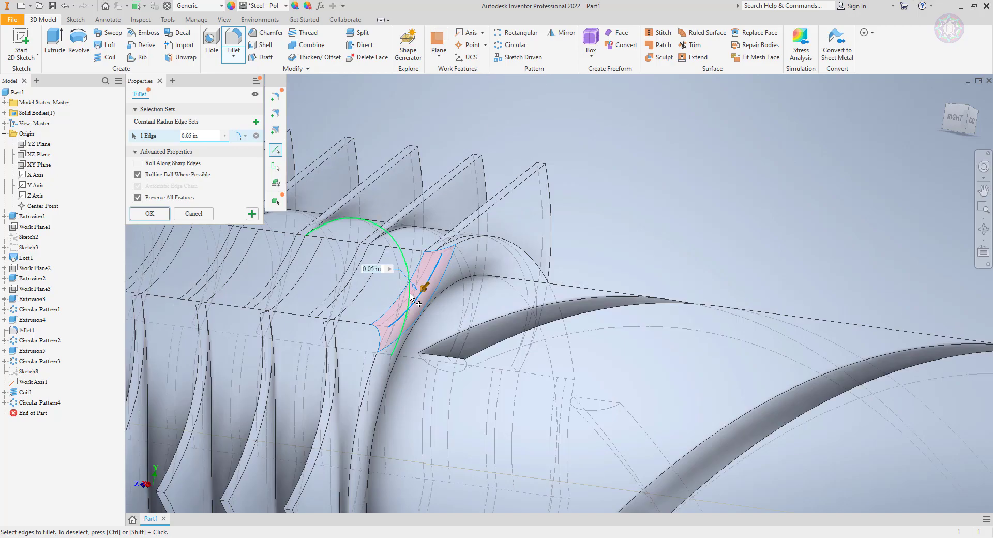
{"action": "mouse_move", "coordinate": [412, 296]}
{"action": "middle_mouse_down", "text": "shift"}
{"action": "mouse_move", "coordinate": [430, 284]}
{"action": "mouse_move", "coordinate": [443, 316]}
{"action": "mouse_move", "coordinate": [399, 288]}
{"action": "middle_mouse_up", "text": "shift"}
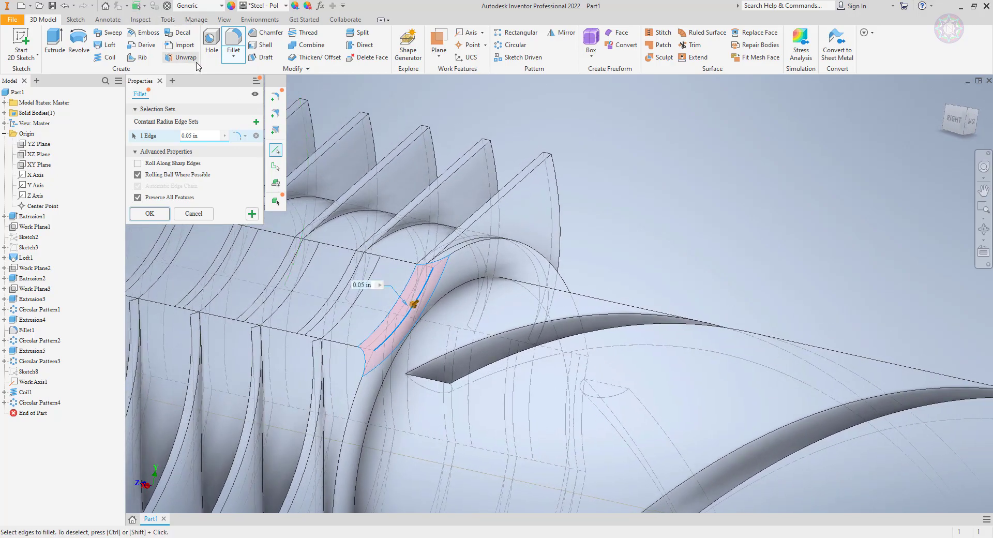
{"action": "left_click", "coordinate": [223, 20]}
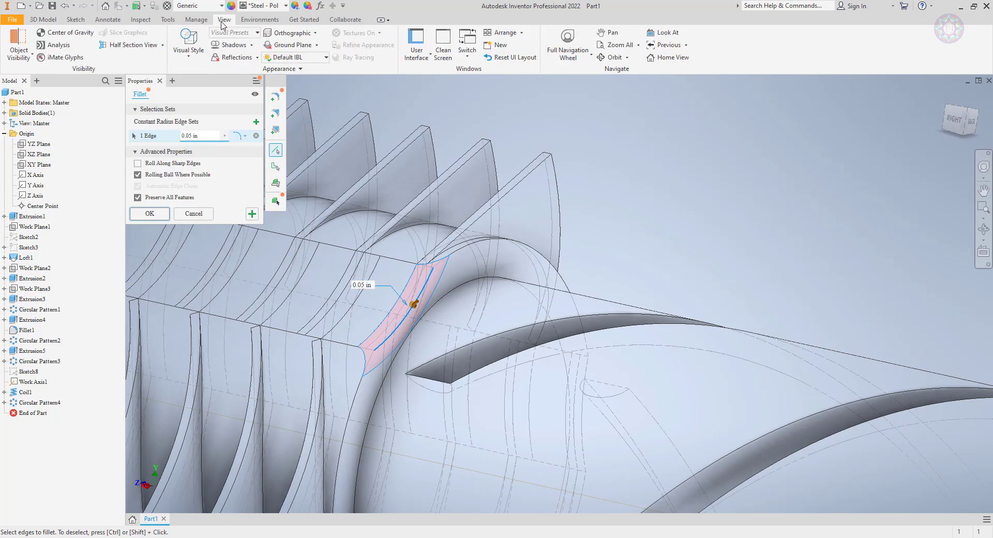
{"action": "left_click", "coordinate": [202, 60]}
{"action": "left_click", "coordinate": [213, 117]}
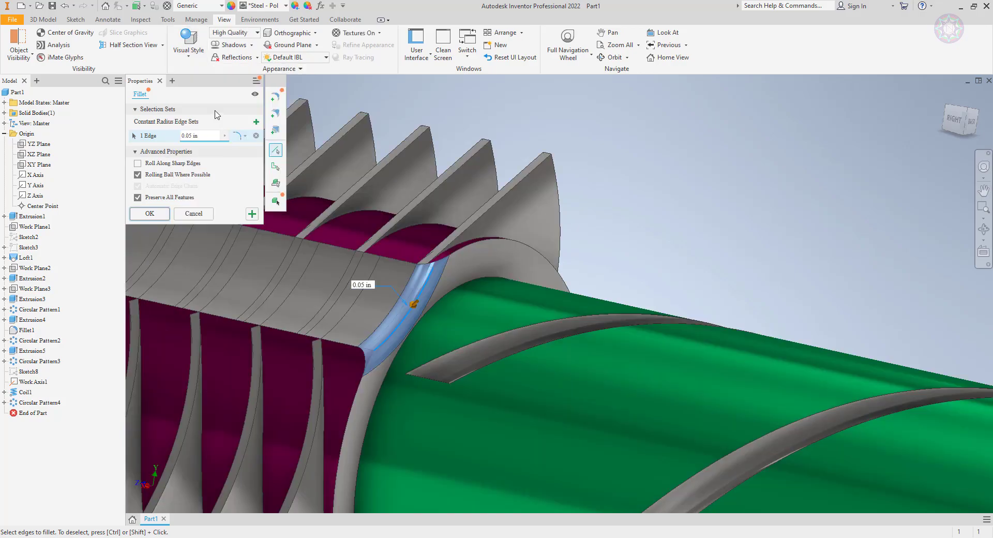
{"action": "scroll", "coordinate": [431, 318], "scroll_direction": "up", "scroll_amount": 3}
{"action": "middle_click_drag", "start_coordinate": [432, 317], "coordinate": [470, 317], "text": "shift"}
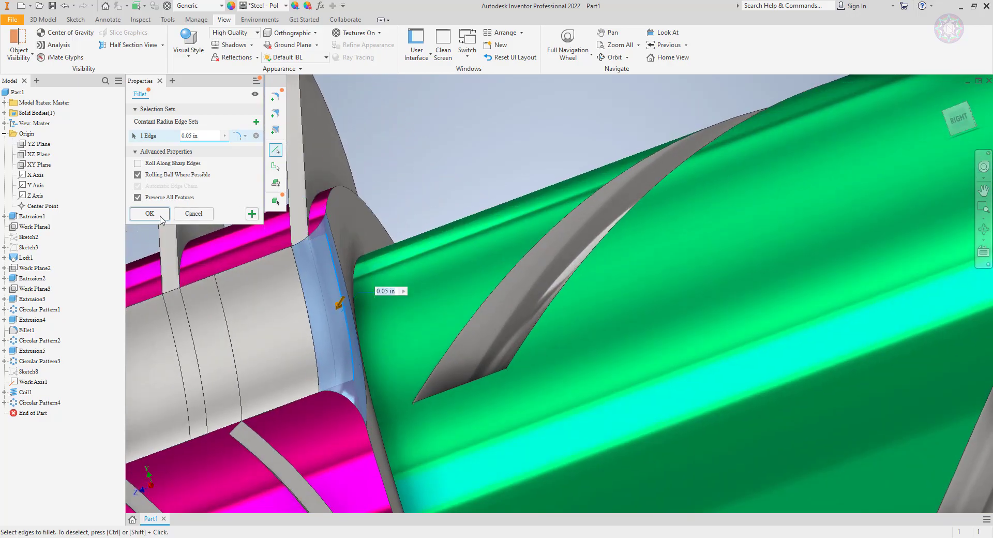
- Add the same channel's opposite end edge, near the conical tip, to the 0.05 in fillet
{"action": "scroll", "coordinate": [305, 341], "scroll_direction": "down", "scroll_amount": 5}
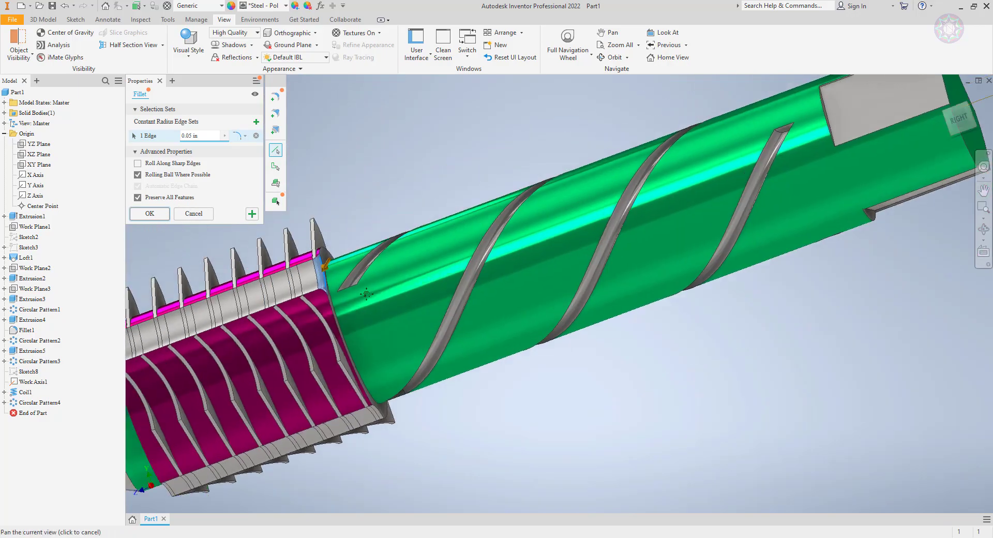
{"action": "scroll", "coordinate": [302, 344], "scroll_direction": "up", "scroll_amount": 4}
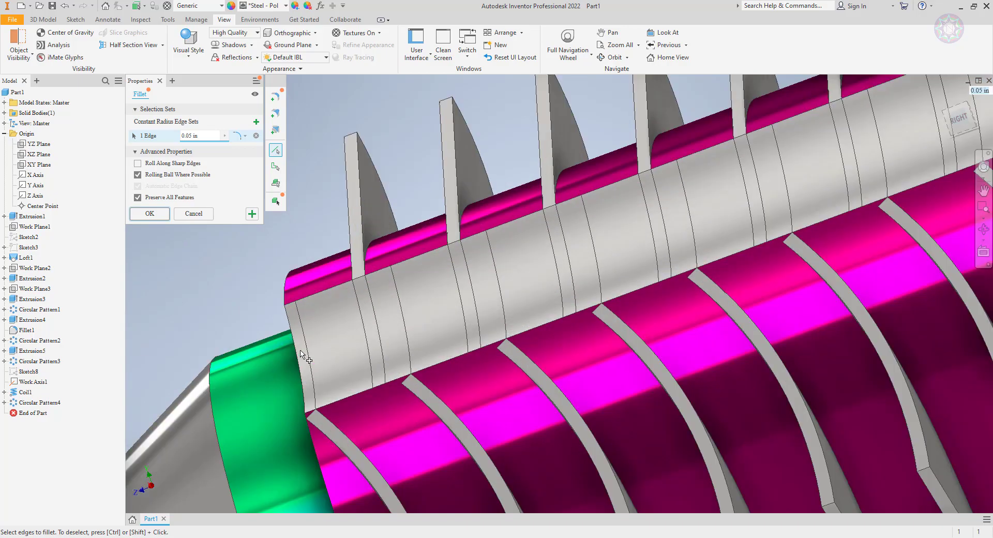
{"action": "left_click", "coordinate": [303, 360]}
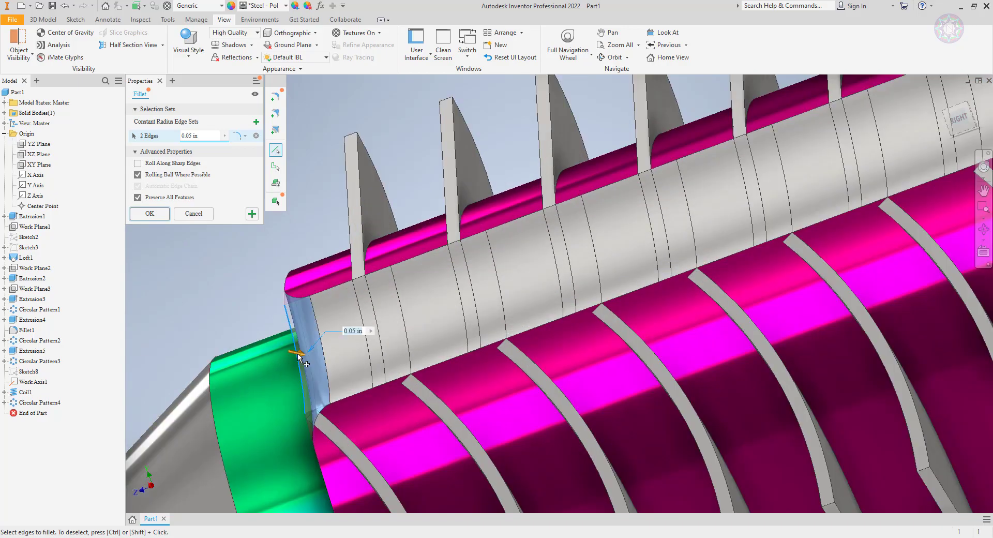
- Add the second channel's end edges, at the rod side and the cone side, to the fillet selection
{"action": "scroll", "coordinate": [321, 333], "scroll_direction": "down", "scroll_amount": 4}
{"action": "scroll", "coordinate": [373, 339], "scroll_direction": "up", "scroll_amount": 2}
{"action": "middle_click_drag", "start_coordinate": [373, 338], "coordinate": [241, 292], "text": "shift"}
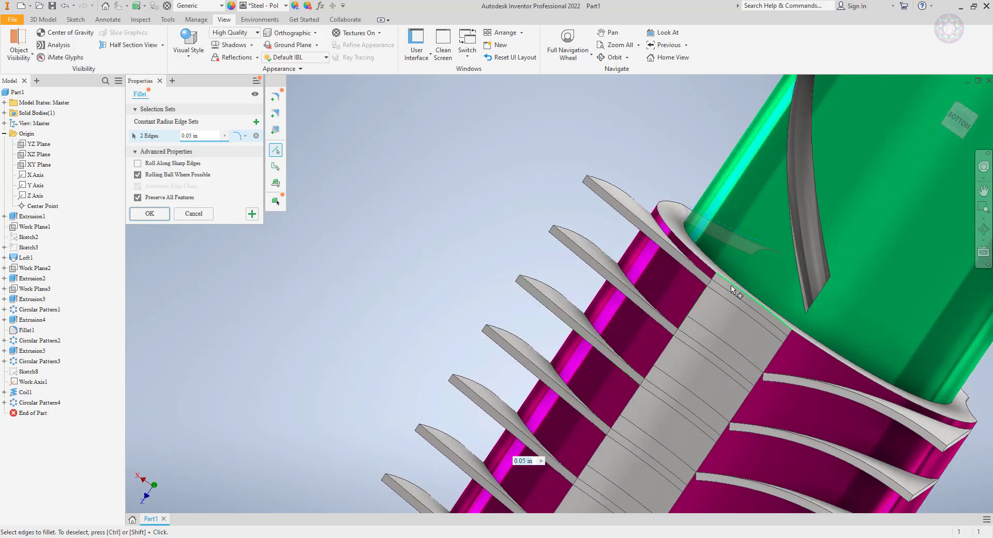
{"action": "mouse_move", "coordinate": [732, 287]}
{"action": "left_click", "coordinate": [734, 289]}
{"action": "scroll", "coordinate": [753, 310], "scroll_direction": "down", "scroll_amount": 3}
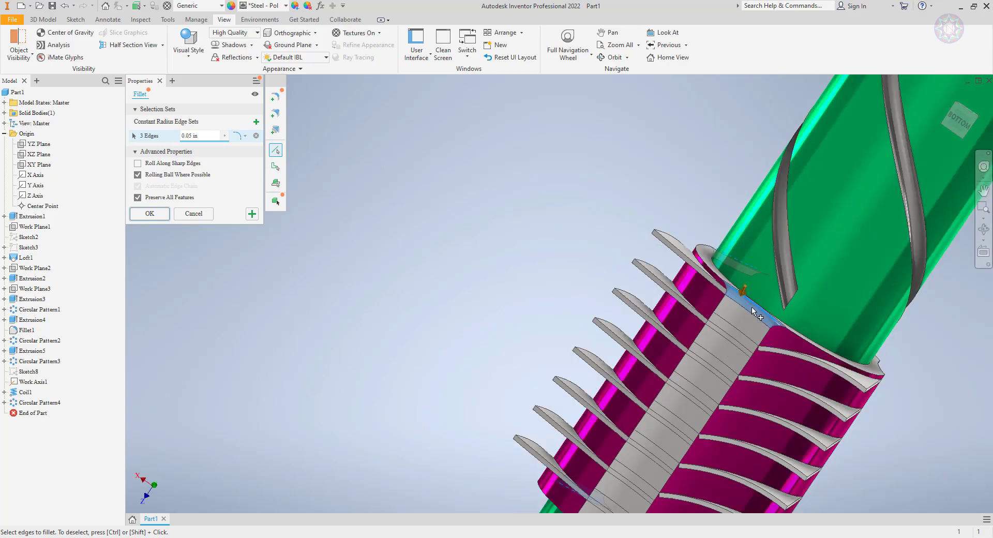
{"action": "middle_click_drag", "start_coordinate": [595, 507], "coordinate": [595, 362]}
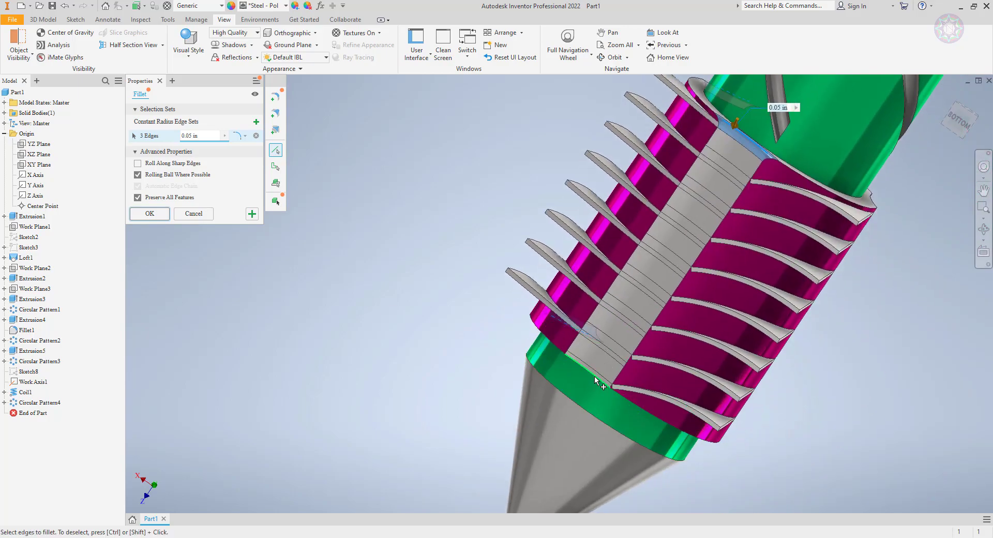
{"action": "scroll", "coordinate": [595, 383], "scroll_direction": "up", "scroll_amount": 5}
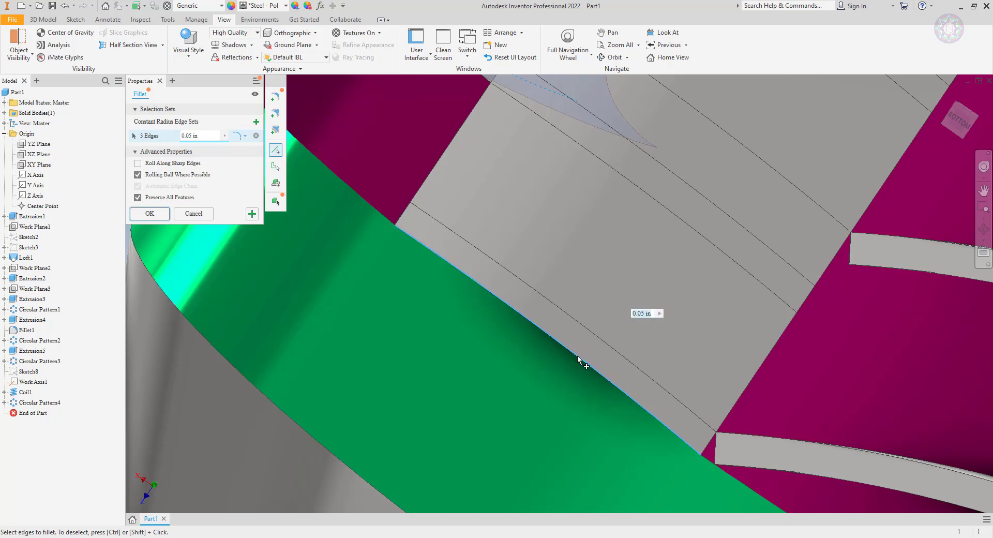
{"action": "left_click", "coordinate": [578, 358]}
- Add both end edges of the third channel to the selection and apply the 0.05 in fillet
{"action": "scroll", "coordinate": [590, 367], "scroll_direction": "down", "scroll_amount": 4}
{"action": "middle_click_drag", "start_coordinate": [778, 393], "coordinate": [670, 315], "text": "shift"}
{"action": "scroll", "coordinate": [560, 235], "scroll_direction": "up", "scroll_amount": 6}
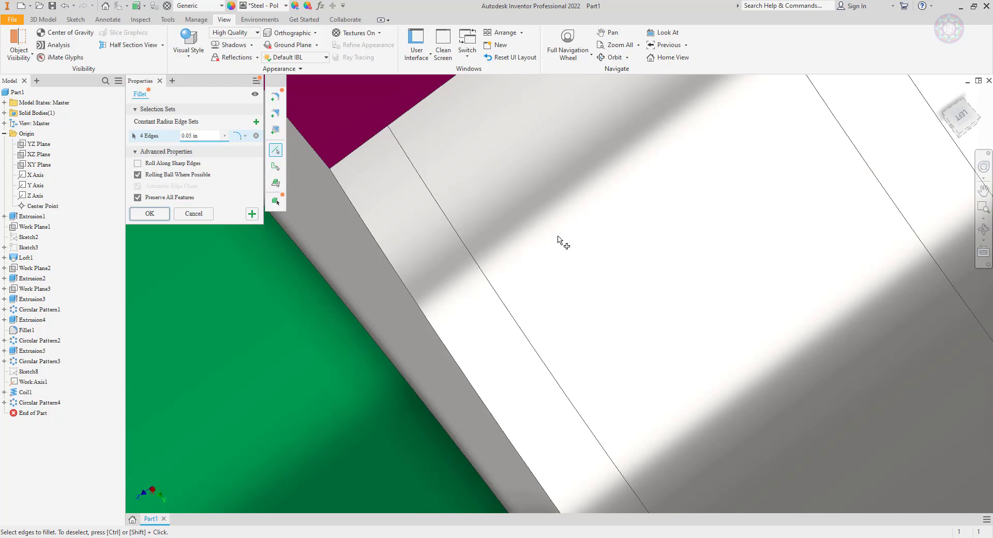
{"action": "left_click", "coordinate": [436, 327]}
{"action": "scroll", "coordinate": [521, 347], "scroll_direction": "down", "scroll_amount": 5}
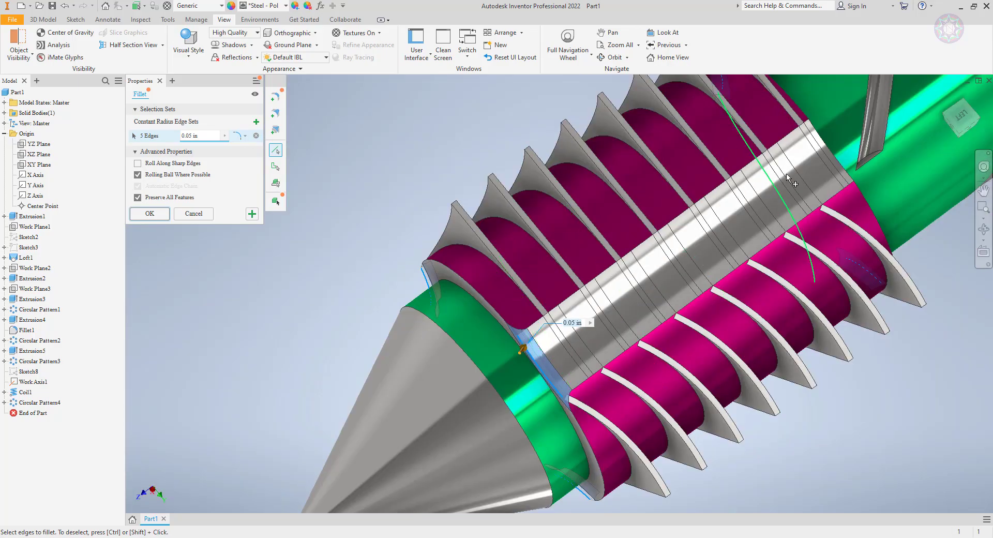
{"action": "scroll", "coordinate": [788, 176], "scroll_direction": "up", "scroll_amount": 8}
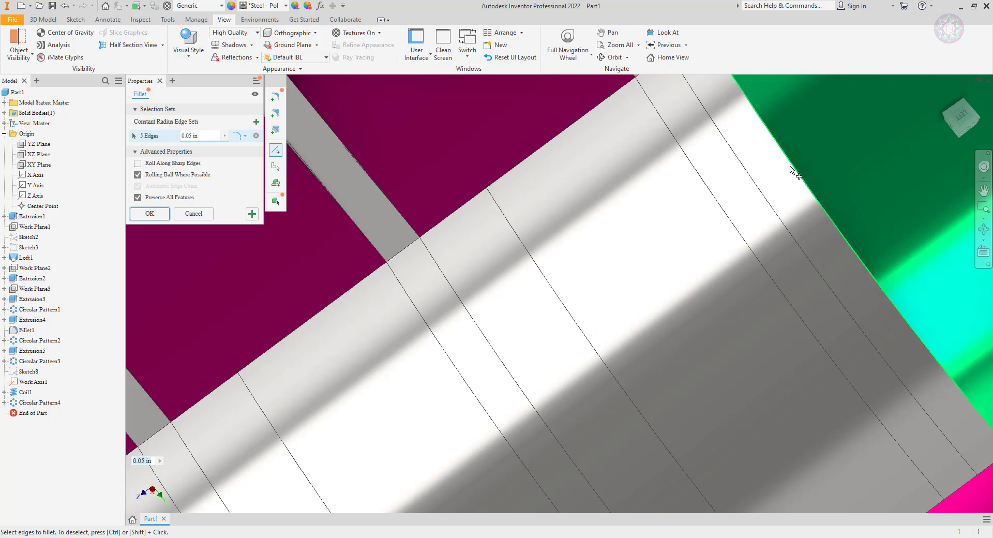
{"action": "left_click", "coordinate": [788, 204]}
{"action": "scroll", "coordinate": [784, 241], "scroll_direction": "down", "scroll_amount": 6}
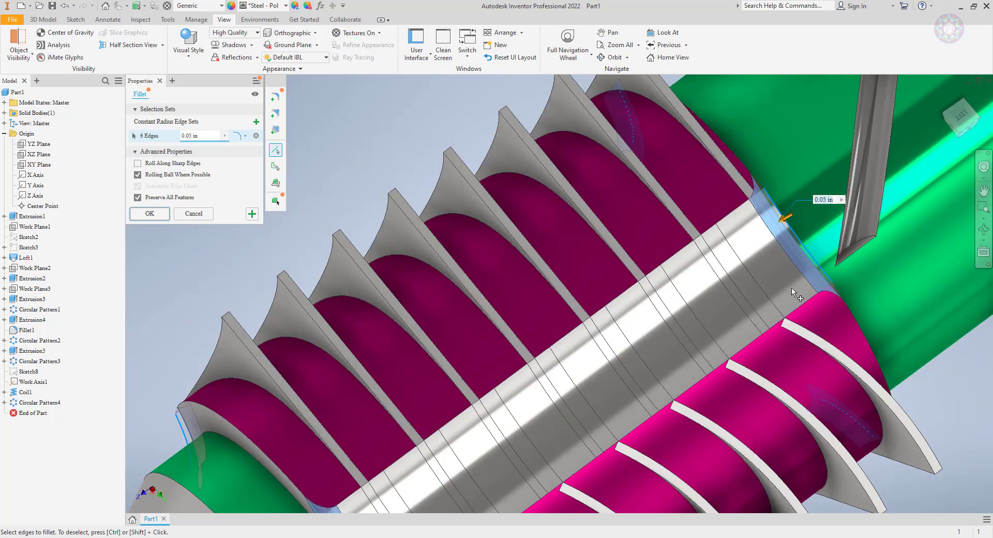
{"action": "middle_click_drag", "start_coordinate": [805, 320], "coordinate": [571, 206], "text": "shift"}
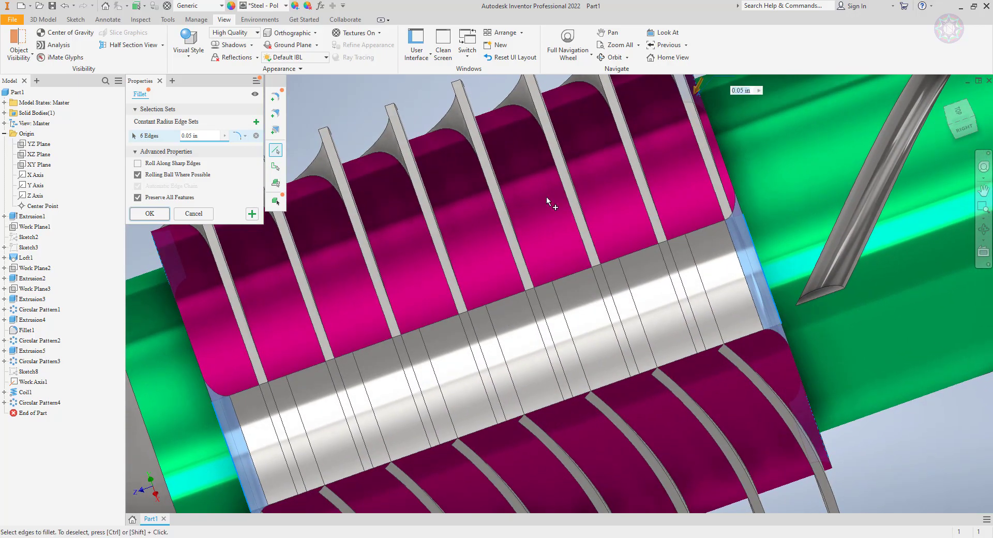
{"action": "left_click", "coordinate": [163, 213]}
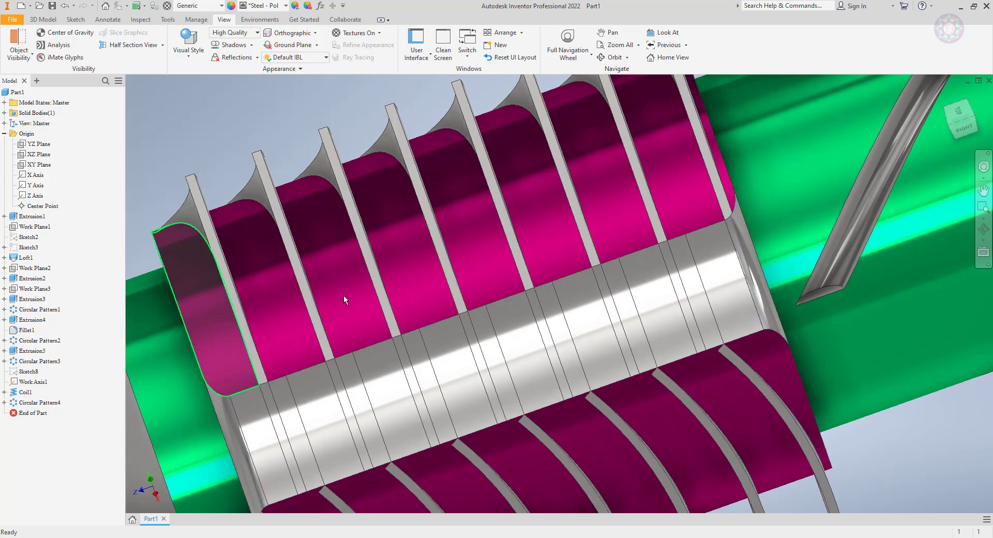
- Inspect the filleted channel ends on the finned section and the grooved rod from several angles
{"action": "scroll", "coordinate": [550, 311], "scroll_direction": "down", "scroll_amount": 5}
{"action": "middle_click_drag", "start_coordinate": [588, 341], "coordinate": [488, 279], "text": "shift"}
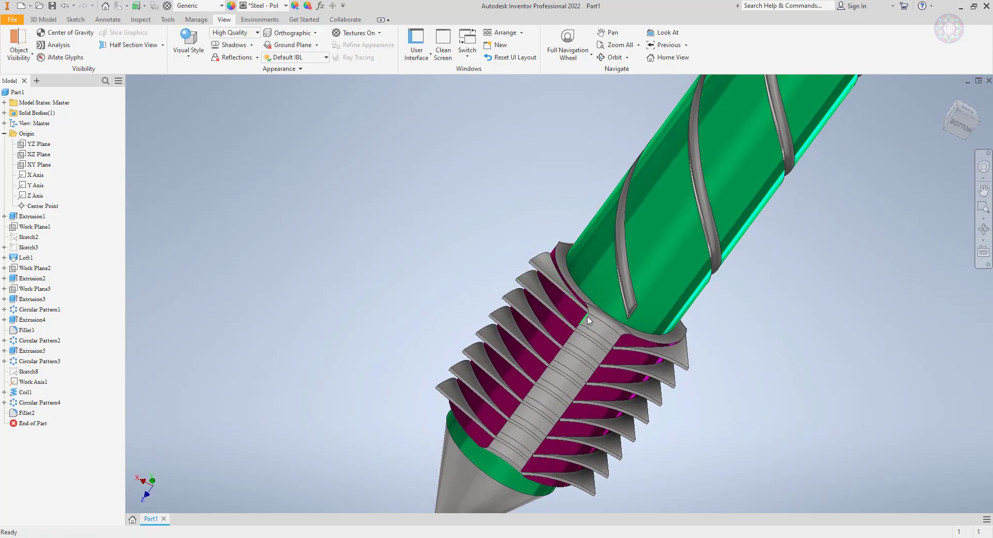
{"action": "scroll", "coordinate": [587, 321], "scroll_direction": "up", "scroll_amount": 5}
{"action": "scroll", "coordinate": [587, 321], "scroll_direction": "down", "scroll_amount": 5}
{"action": "scroll", "coordinate": [621, 295], "scroll_direction": "up", "scroll_amount": 2}
{"action": "middle_click_drag", "start_coordinate": [621, 296], "coordinate": [565, 214], "text": "shift"}
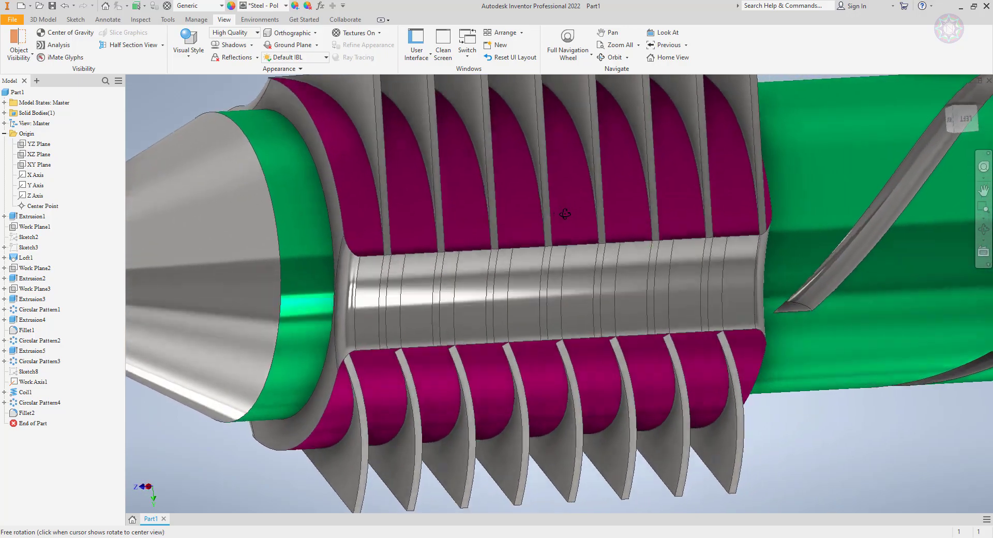
{"action": "scroll", "coordinate": [564, 214], "scroll_direction": "down", "scroll_amount": 5}
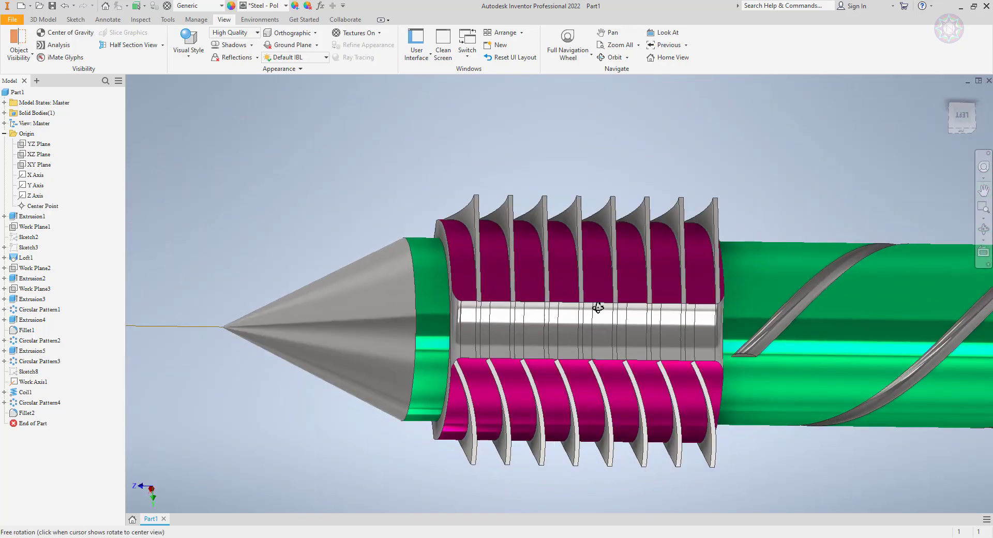
{"action": "middle_click_drag", "start_coordinate": [598, 308], "coordinate": [587, 299], "text": "shift"}
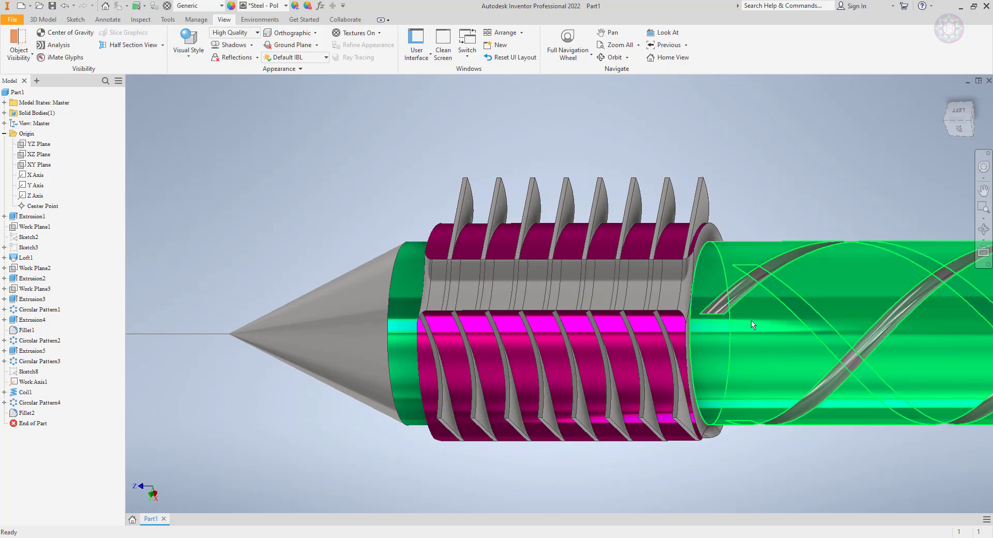
{"action": "scroll", "coordinate": [703, 288], "scroll_direction": "down", "scroll_amount": 3}
{"action": "scroll", "coordinate": [703, 288], "scroll_direction": "up", "scroll_amount": 6}
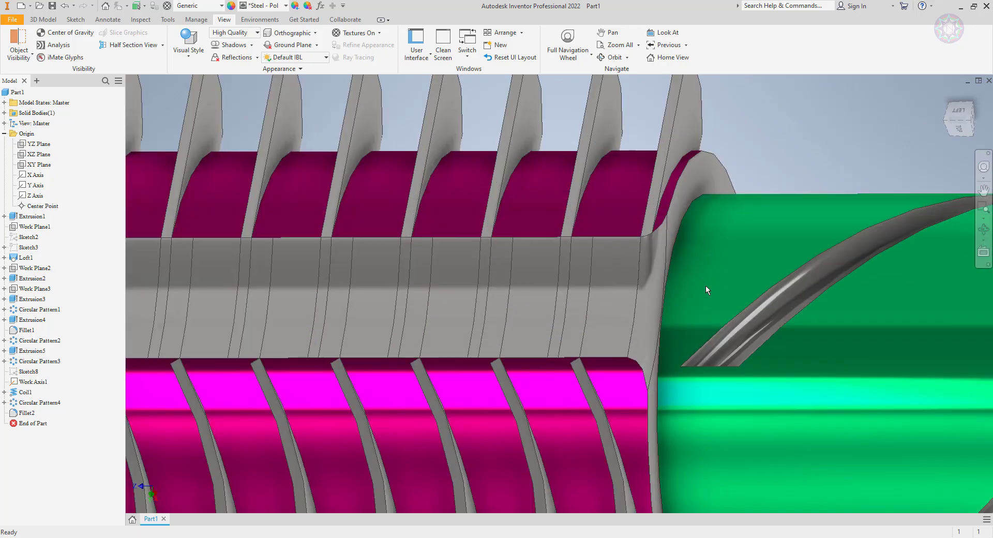
{"action": "scroll", "coordinate": [505, 315], "scroll_direction": "down", "scroll_amount": 8}
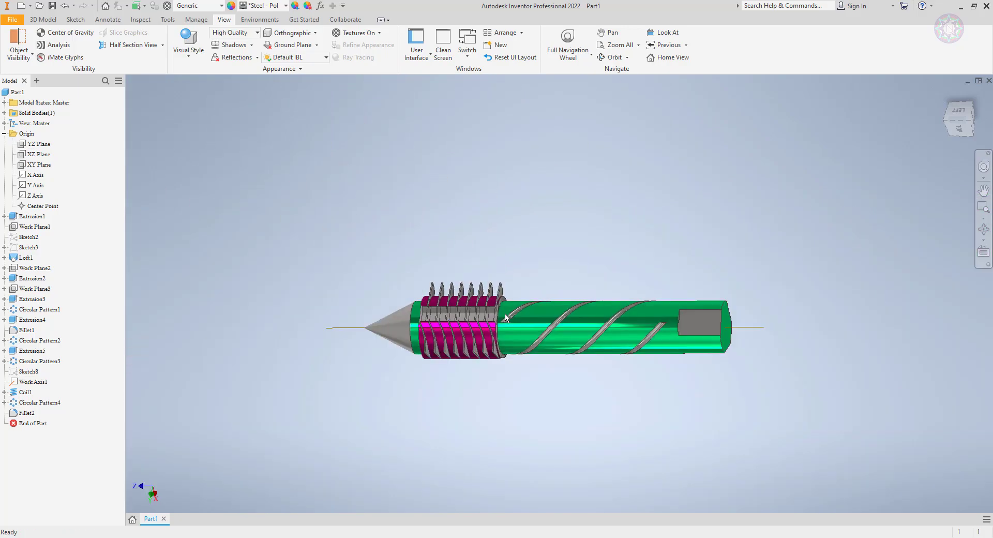
{"action": "mouse_move", "coordinate": [505, 316]}
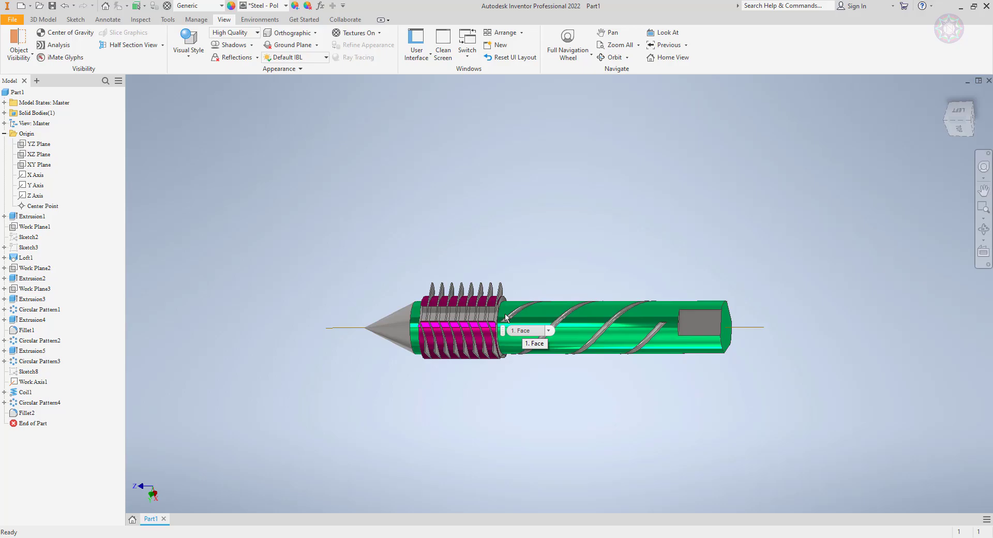
{"action": "scroll", "coordinate": [537, 352], "scroll_direction": "up", "scroll_amount": 5}
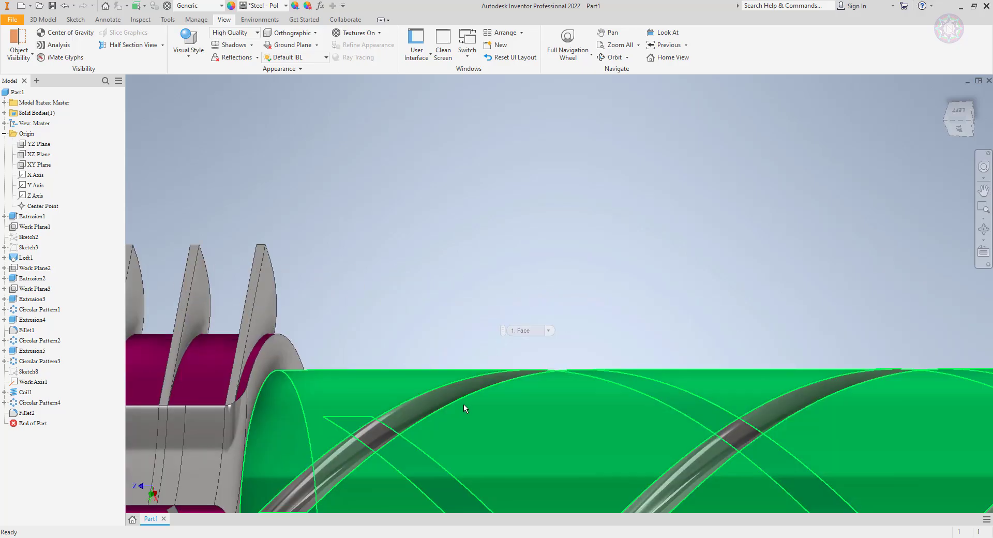
{"action": "scroll", "coordinate": [482, 416], "scroll_direction": "down", "scroll_amount": 3}
{"action": "middle_click_drag", "start_coordinate": [505, 289], "coordinate": [509, 312], "text": "shift"}
{"action": "mouse_move", "coordinate": [617, 413]}
{"action": "middle_mouse_down", "text": "shift"}
{"action": "mouse_move", "coordinate": [567, 398]}
{"action": "mouse_move", "coordinate": [605, 404]}
{"action": "mouse_move", "coordinate": [627, 419]}
{"action": "middle_mouse_up", "text": "shift"}
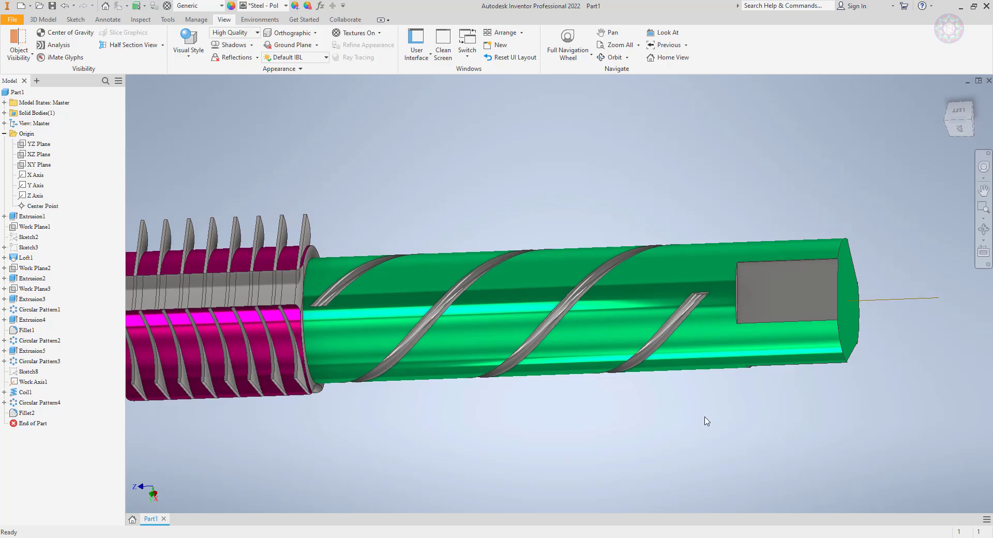
- Start a new sketch on the flat end face of the rod, opposite the conical tip
{"action": "scroll", "coordinate": [627, 417], "scroll_direction": "down", "scroll_amount": 4}
{"action": "key", "text": "F4"}
{"action": "left_click_drag", "start_coordinate": [678, 409], "coordinate": [657, 408]}
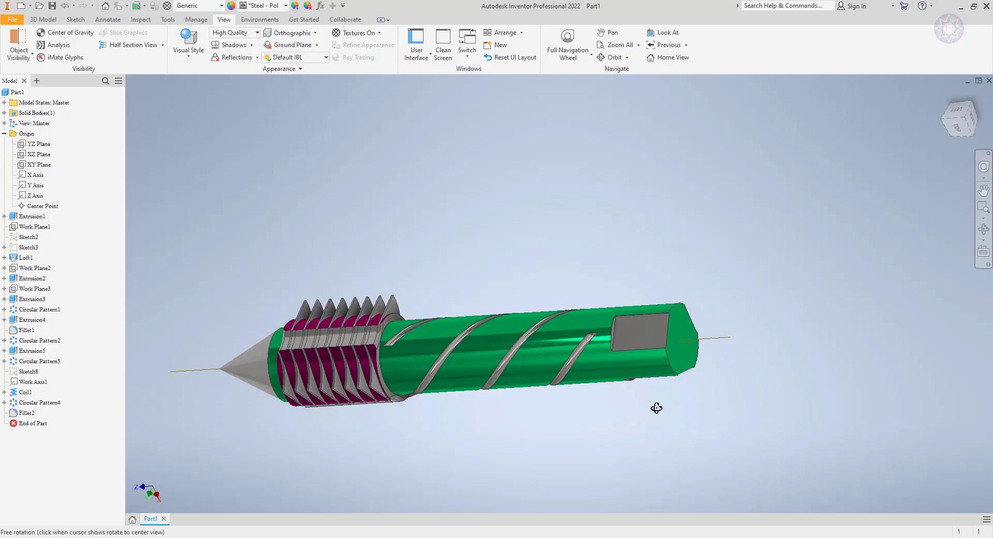
{"action": "left_click", "coordinate": [682, 336]}
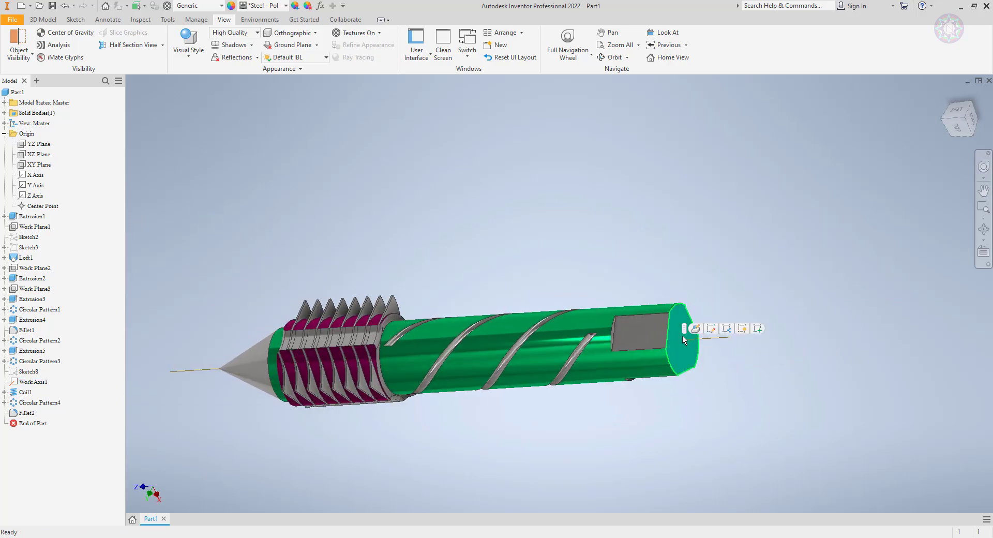
{"action": "left_click", "coordinate": [758, 330]}
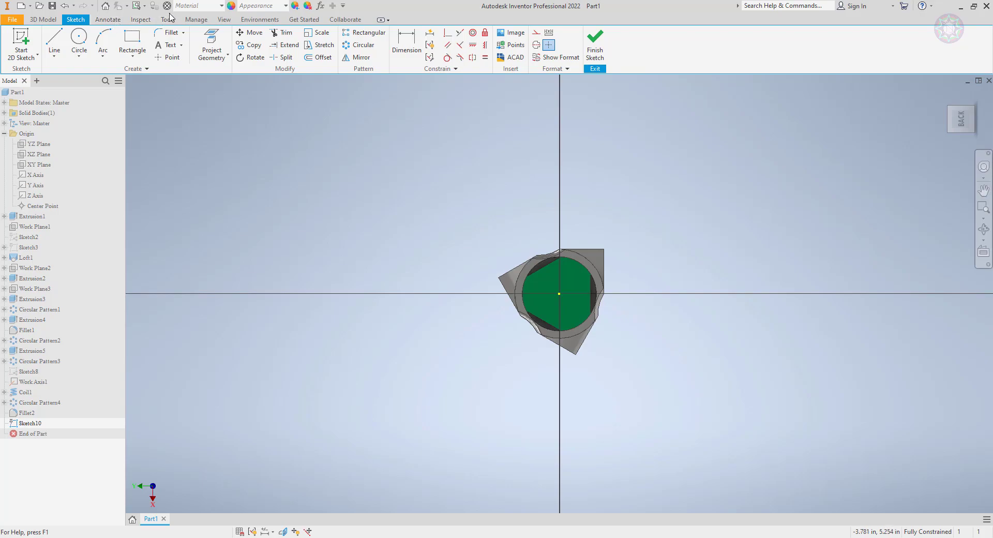
- Project the outline of the rod's end face into the sketch
{"action": "left_click", "coordinate": [44, 19]}
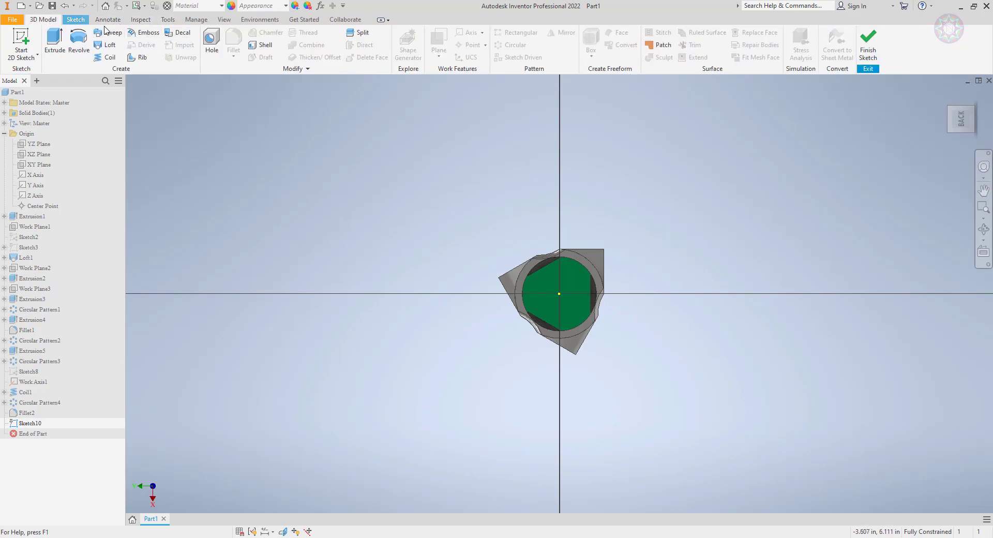
{"action": "left_click", "coordinate": [84, 21]}
{"action": "left_click", "coordinate": [198, 36]}
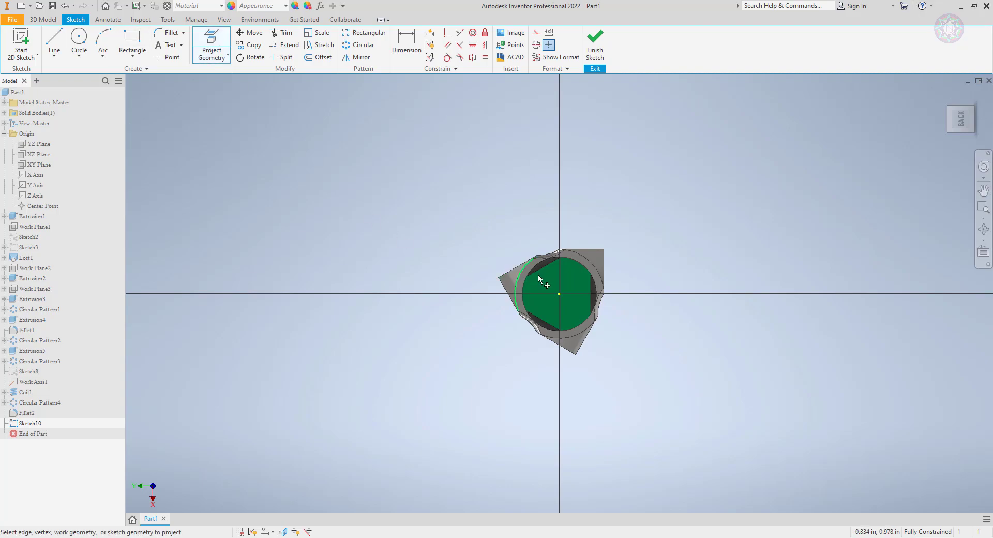
{"action": "scroll", "coordinate": [598, 277], "scroll_direction": "up", "scroll_amount": 5}
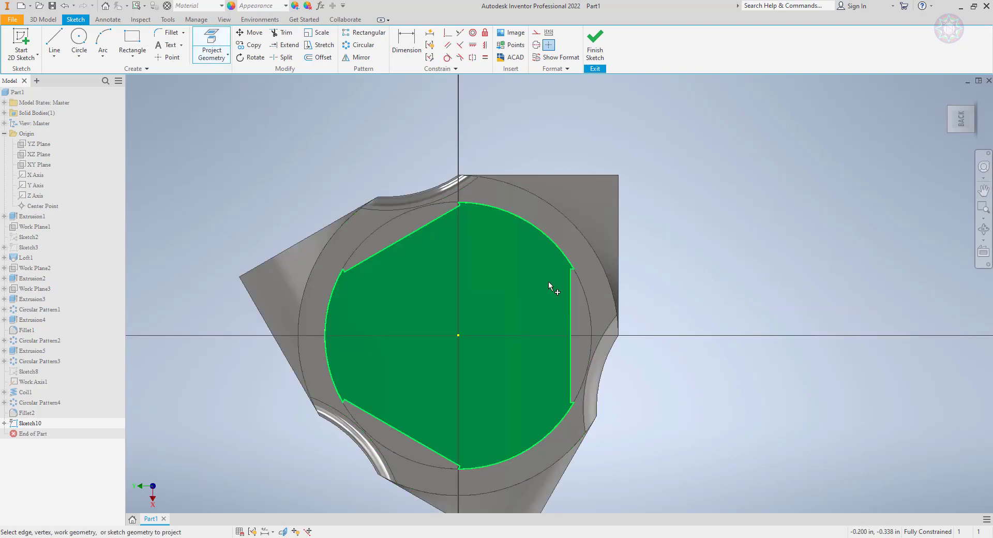
{"action": "left_click", "coordinate": [549, 281]}
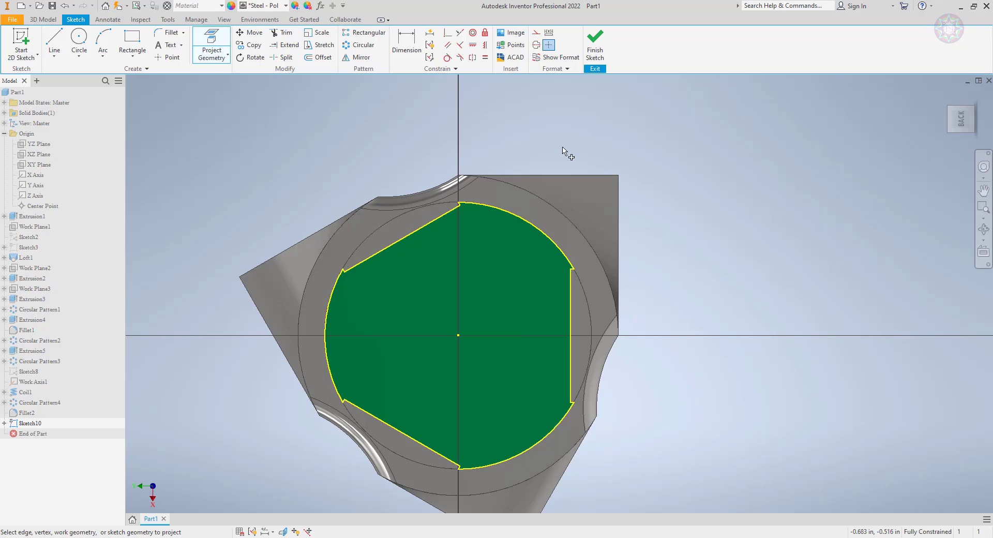
- Extrude the projected end-face profile outward from the rod by 0.125 in as a joined feature
{"action": "left_click", "coordinate": [45, 21]}
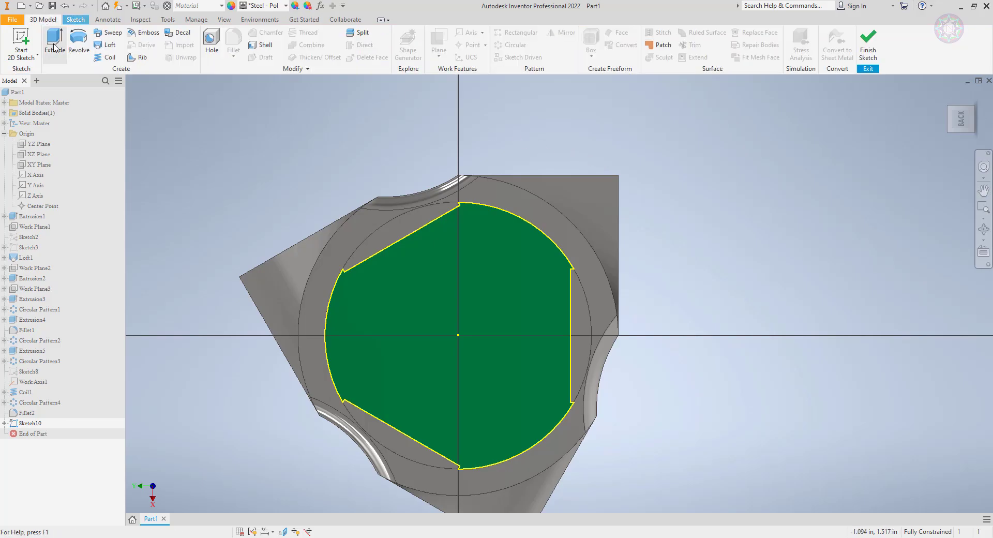
{"action": "left_click", "coordinate": [54, 44]}
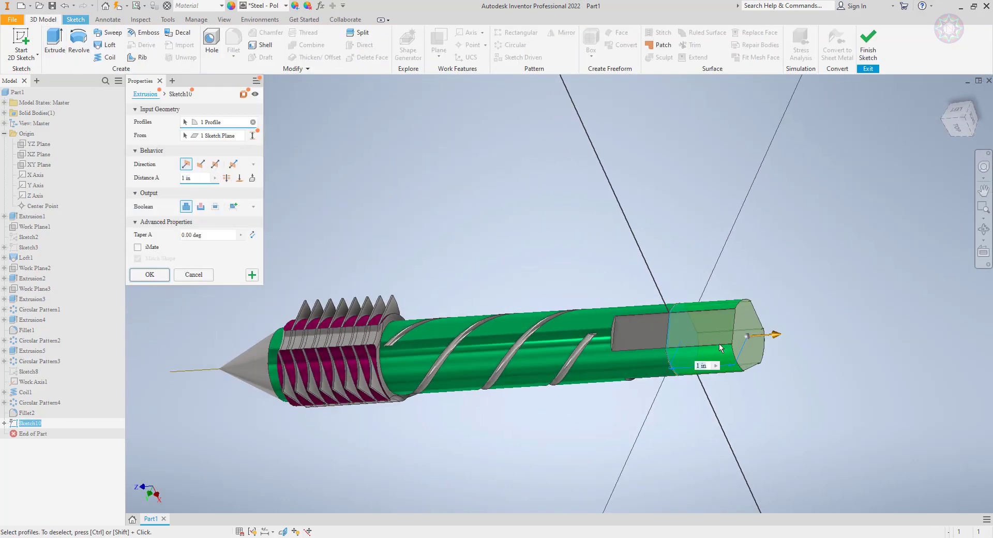
{"action": "scroll", "coordinate": [714, 340], "scroll_direction": "up", "scroll_amount": 3}
{"action": "left_click_drag", "start_coordinate": [806, 332], "coordinate": [695, 334]}
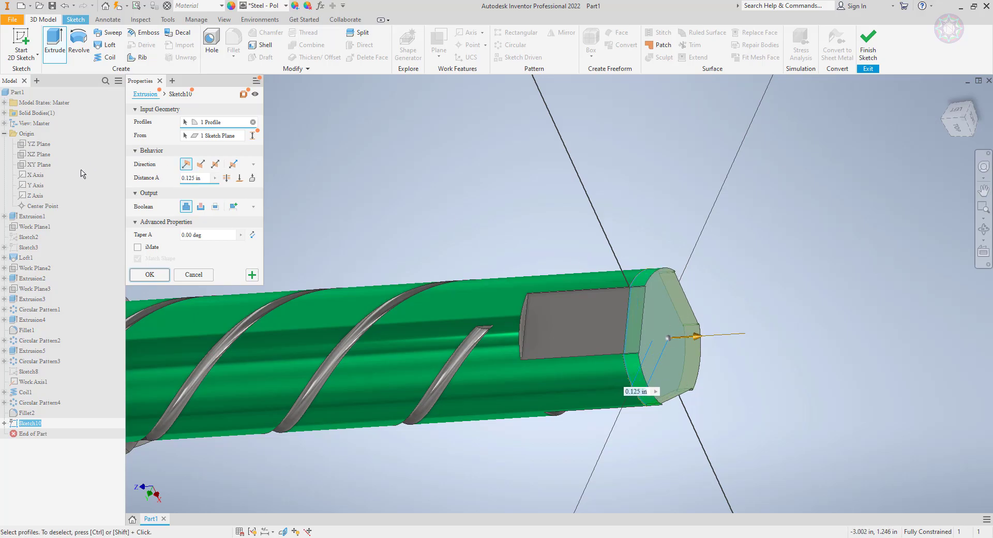
- Try taper angles of -10, 10 and 1 degrees on the end extrusion and compare the previews
{"action": "left_click", "coordinate": [206, 235]}
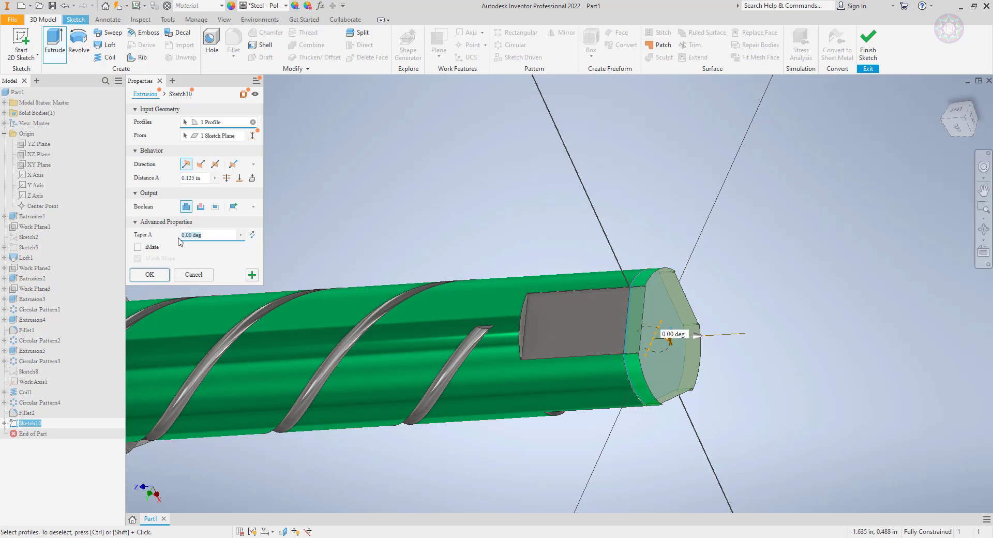
{"action": "type", "text": "-1"}
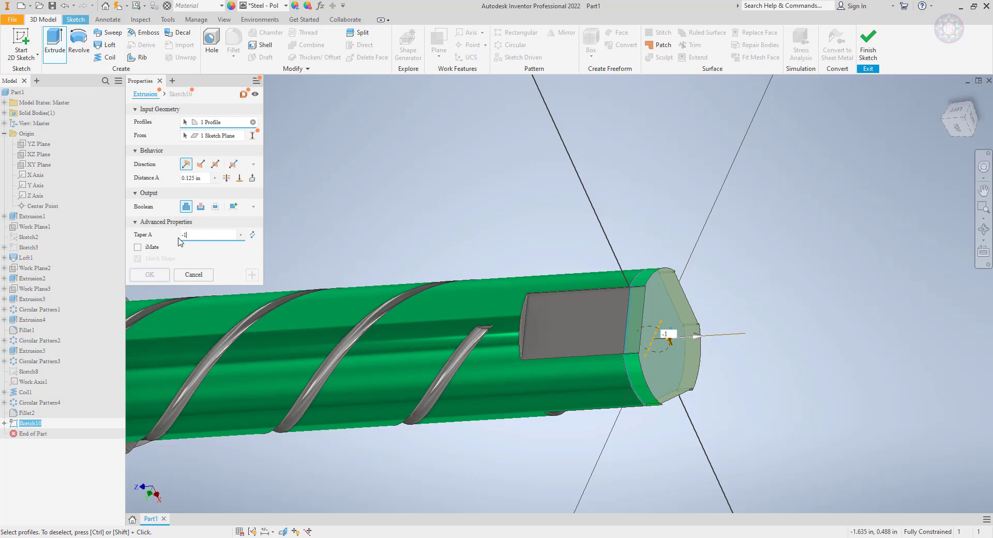
{"action": "key", "text": "Tab"}
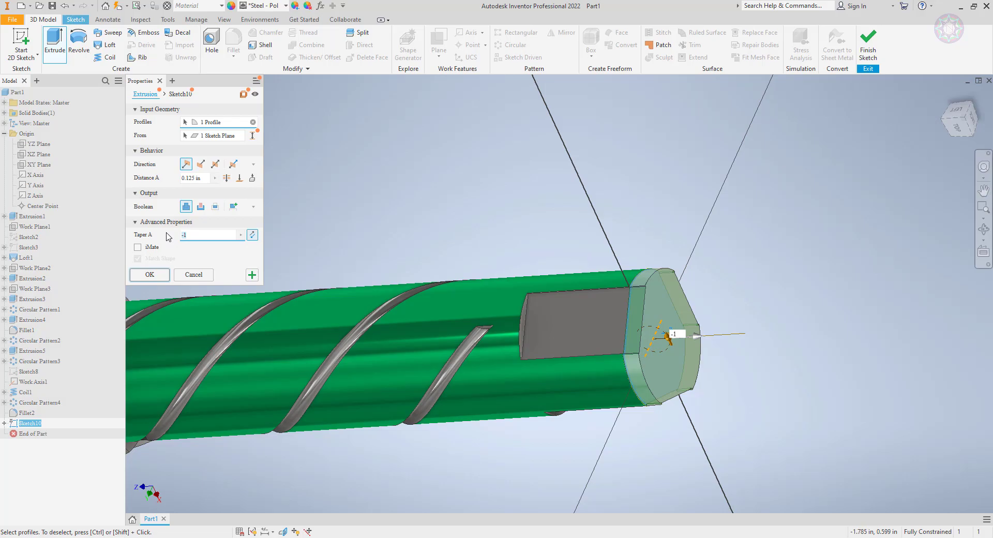
{"action": "key", "text": "End"}
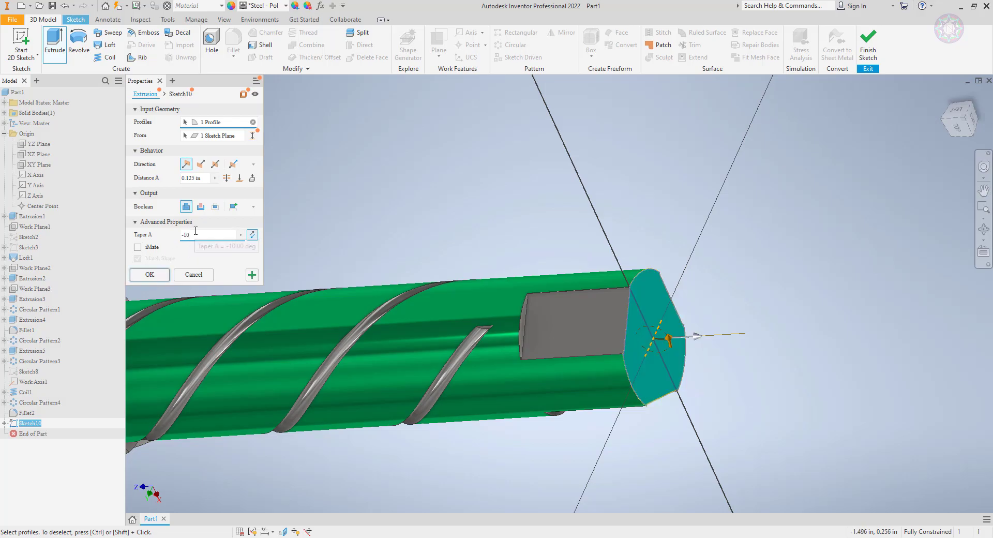
{"action": "scroll", "coordinate": [681, 340], "scroll_direction": "up", "scroll_amount": 5}
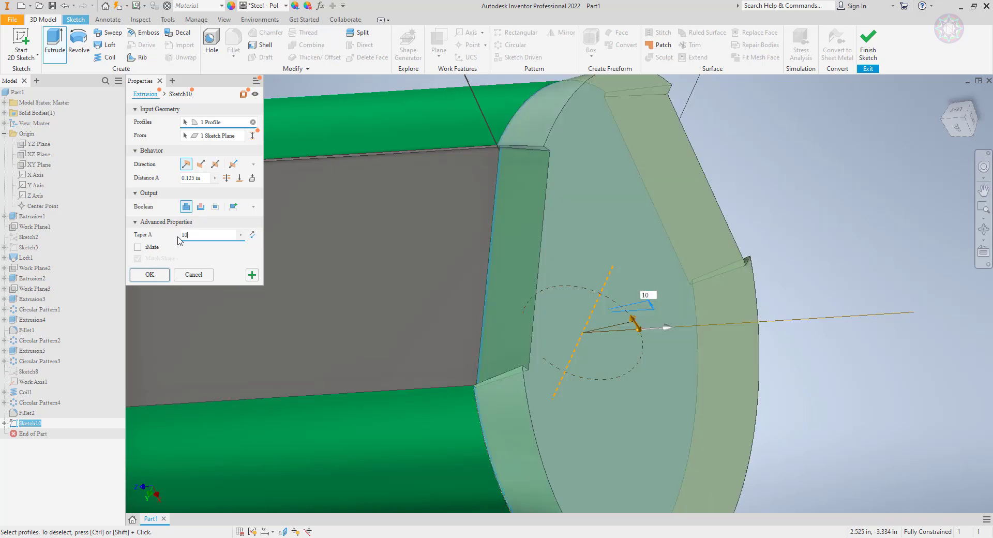
{"action": "scroll", "coordinate": [609, 384], "scroll_direction": "down", "scroll_amount": 1}
{"action": "scroll", "coordinate": [631, 394], "scroll_direction": "down", "scroll_amount": 1}
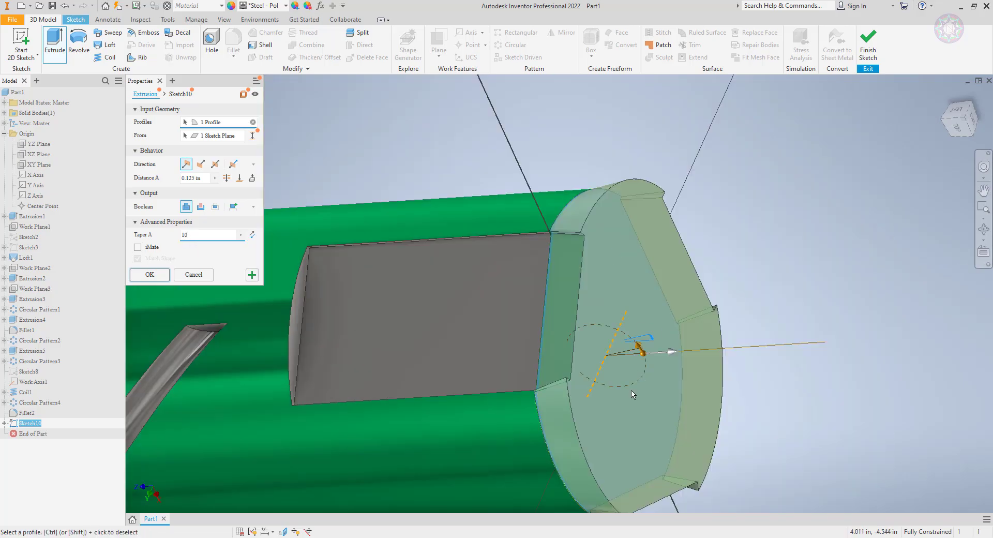
{"action": "scroll", "coordinate": [631, 394], "scroll_direction": "down", "scroll_amount": 1}
{"action": "key", "text": "BackSpace"}
{"action": "middle_click_drag", "start_coordinate": [631, 394], "coordinate": [643, 329]}
{"action": "type", "text": "1111111111111111"}
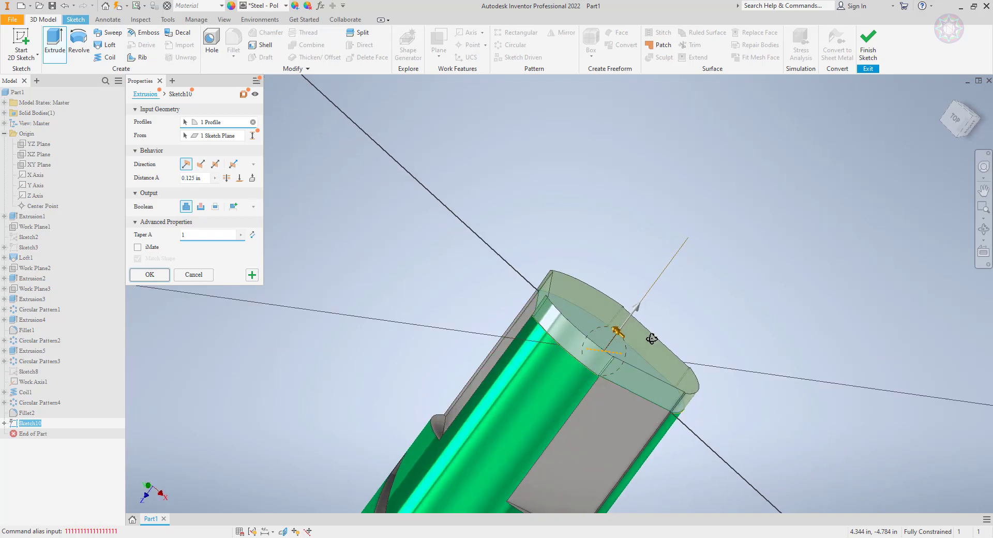
- Set the end extrusion's taper to -35 degrees and create the feature
{"action": "double_click", "coordinate": [191, 235]}
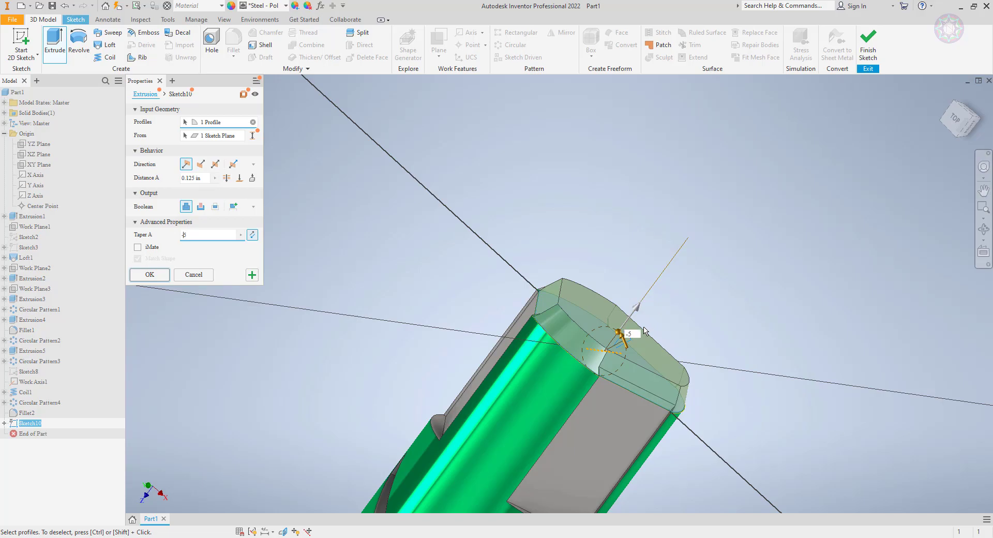
{"action": "type", "text": "3"}
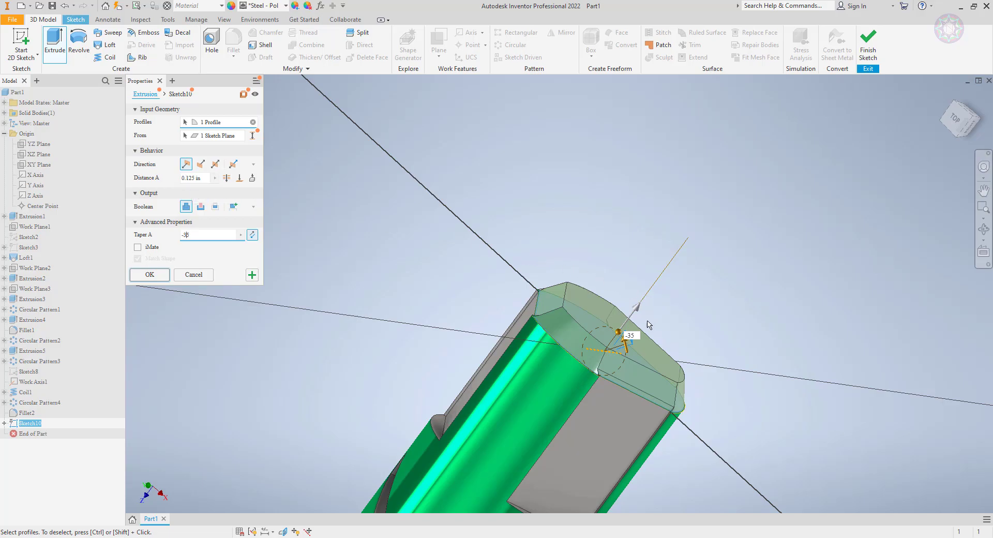
{"action": "scroll", "coordinate": [730, 384], "scroll_direction": "down", "scroll_amount": 3}
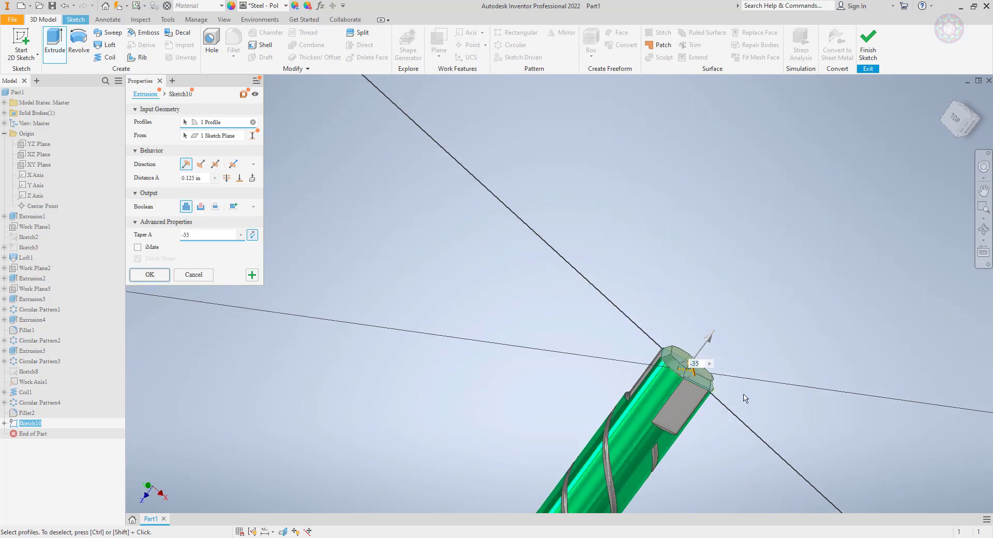
{"action": "middle_click_drag", "start_coordinate": [731, 391], "coordinate": [608, 356]}
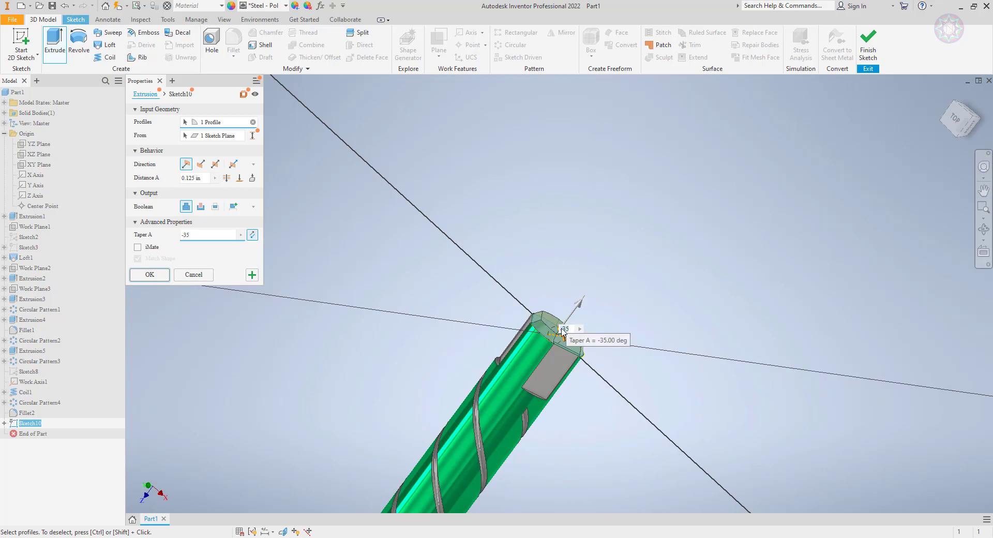
{"action": "scroll", "coordinate": [600, 297], "scroll_direction": "up", "scroll_amount": 3}
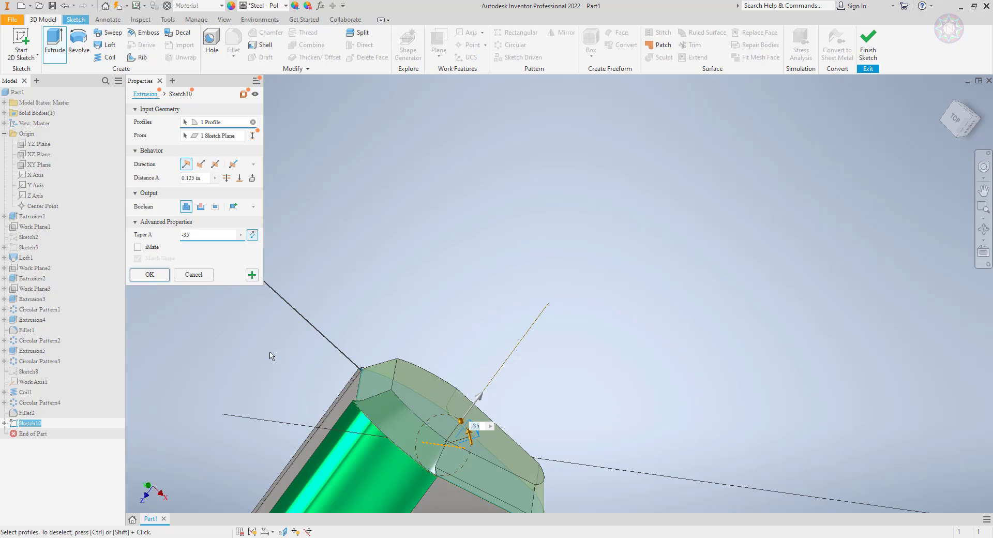
{"action": "left_click", "coordinate": [149, 273]}
- Inspect the tapered end of the rod and its transition to the flat recesses
{"action": "scroll", "coordinate": [601, 375], "scroll_direction": "down", "scroll_amount": 4}
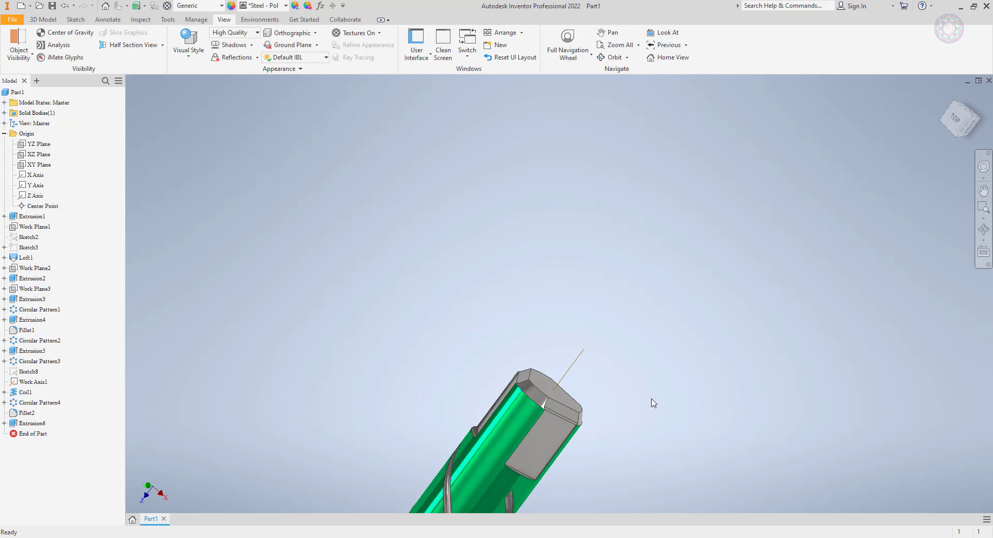
{"action": "middle_click_drag", "start_coordinate": [654, 403], "coordinate": [743, 366], "text": "shift"}
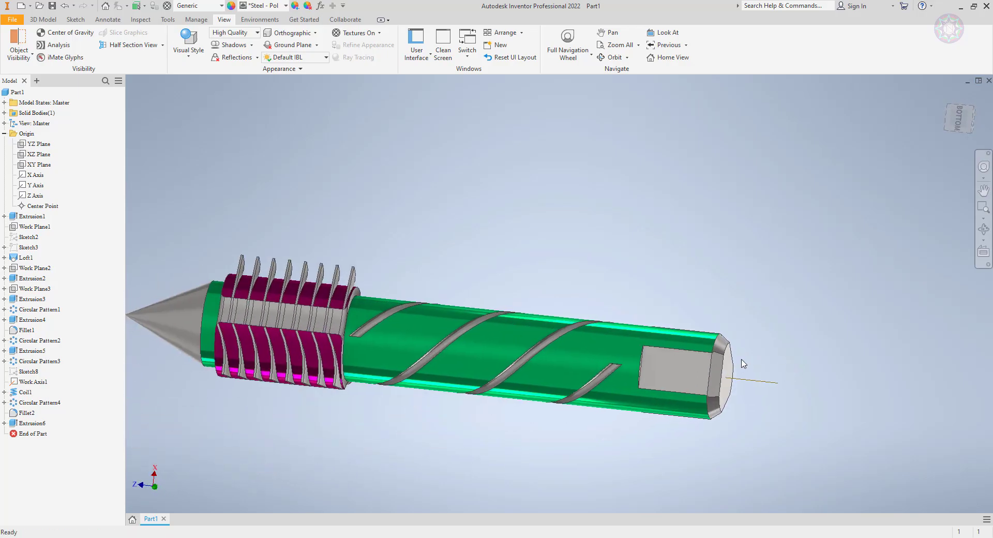
{"action": "scroll", "coordinate": [731, 368], "scroll_direction": "up", "scroll_amount": 5}
{"action": "scroll", "coordinate": [731, 368], "scroll_direction": "down", "scroll_amount": 5}
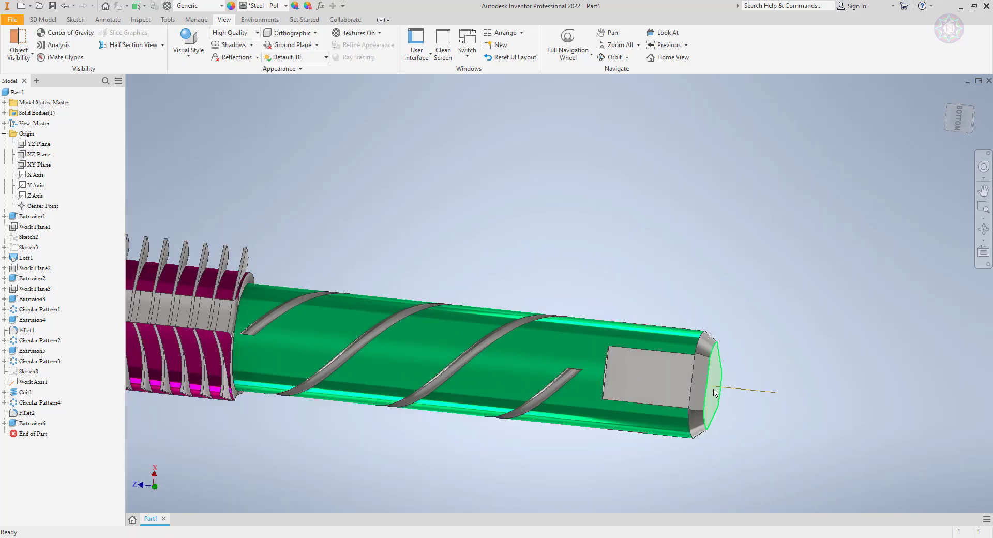
{"action": "middle_click_drag", "start_coordinate": [714, 401], "coordinate": [723, 381], "text": "shift"}
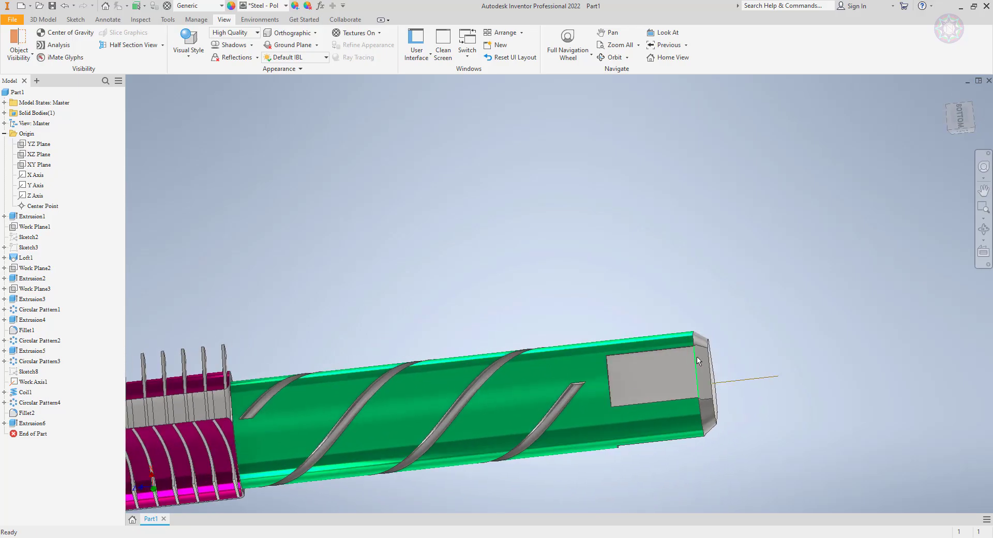
- Examine the rod's tapered end, the spiral grooves and the junction where the finned section meets the rod
{"action": "scroll", "coordinate": [716, 381], "scroll_direction": "up", "scroll_amount": 5}
{"action": "scroll", "coordinate": [701, 362], "scroll_direction": "down", "scroll_amount": 5}
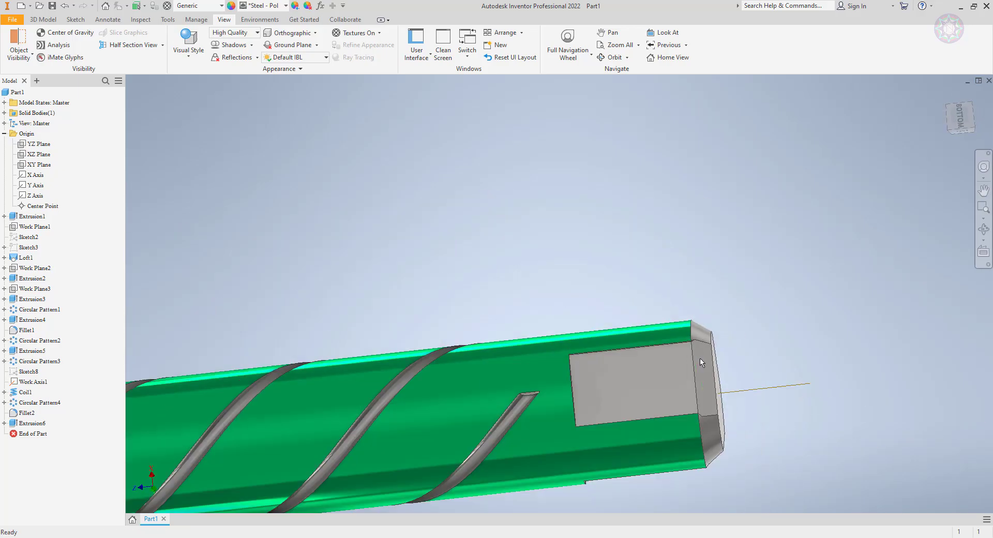
{"action": "middle_click_drag", "start_coordinate": [610, 385], "coordinate": [815, 366]}
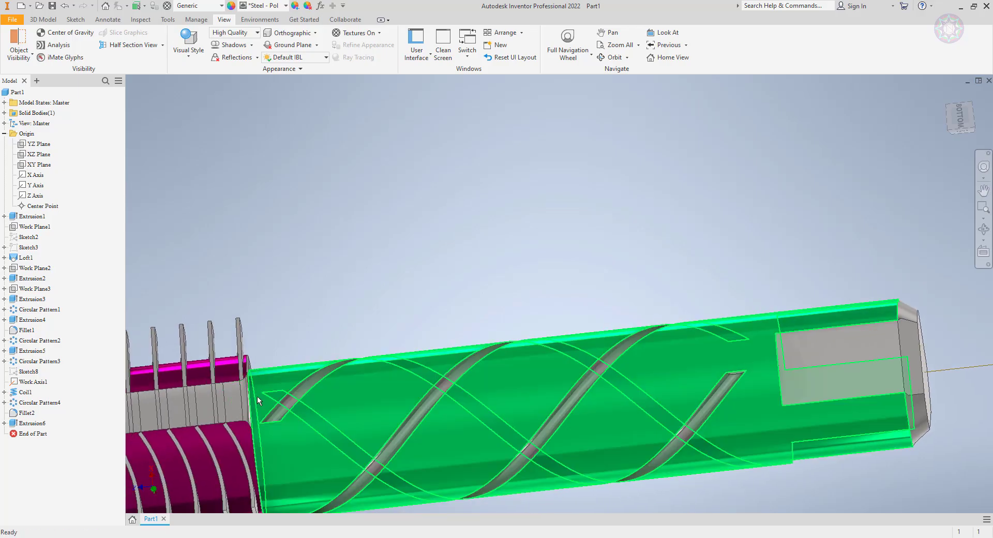
{"action": "scroll", "coordinate": [257, 399], "scroll_direction": "up", "scroll_amount": 5}
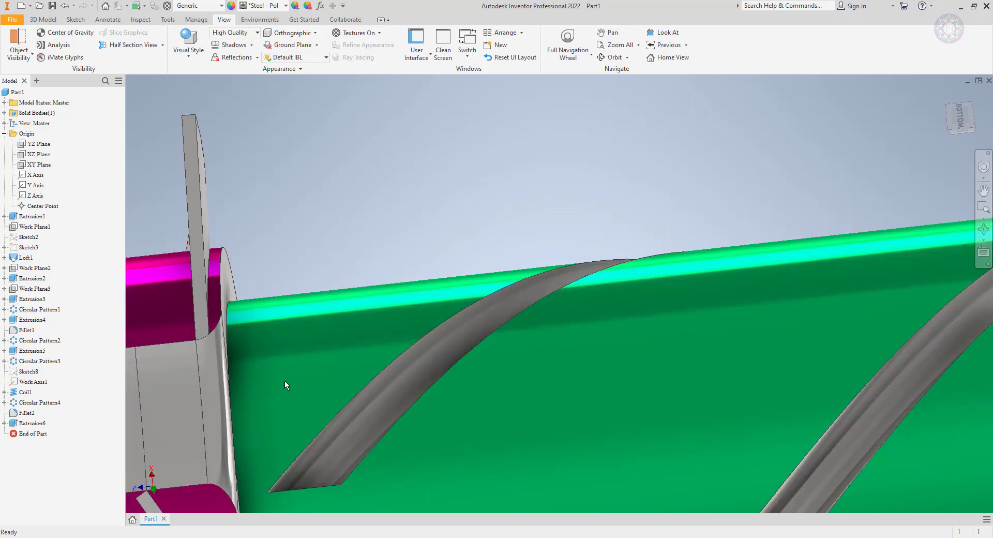
{"action": "scroll", "coordinate": [290, 384], "scroll_direction": "down", "scroll_amount": 5}
{"action": "middle_click_drag", "start_coordinate": [308, 393], "coordinate": [432, 367], "text": "shift"}
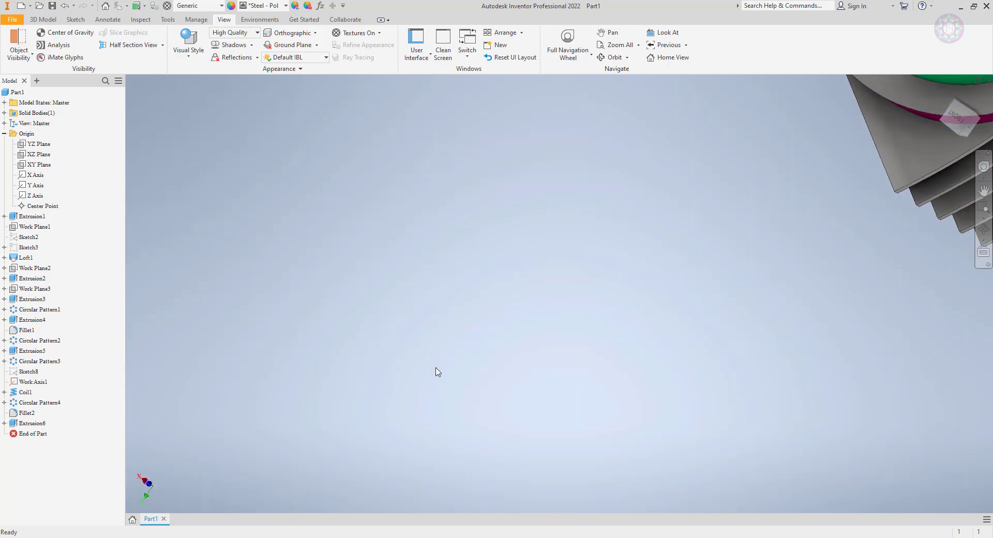
{"action": "scroll", "coordinate": [435, 373], "scroll_direction": "down", "scroll_amount": 6}
{"action": "middle_click_drag", "start_coordinate": [538, 365], "coordinate": [441, 374], "text": "shift"}
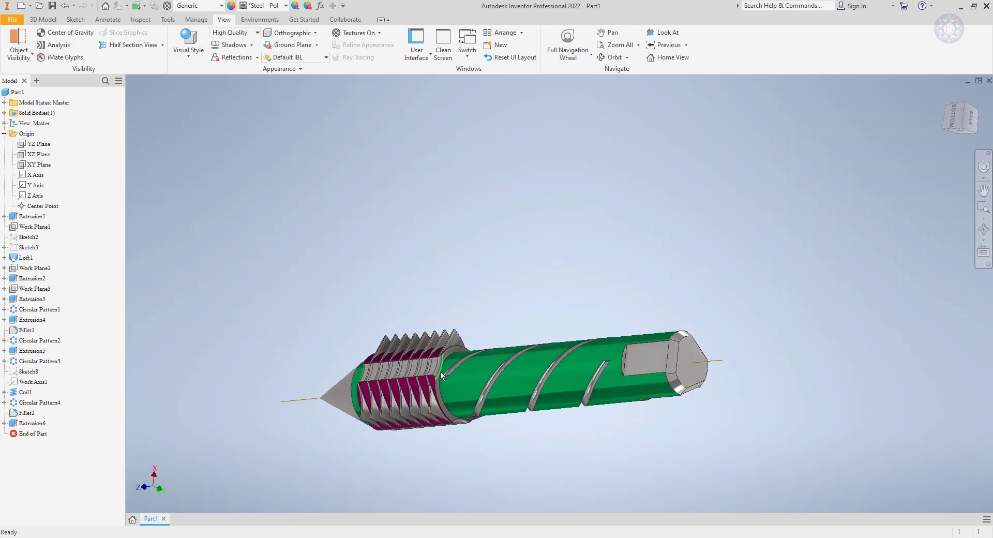
{"action": "scroll", "coordinate": [439, 370], "scroll_direction": "up", "scroll_amount": 8}
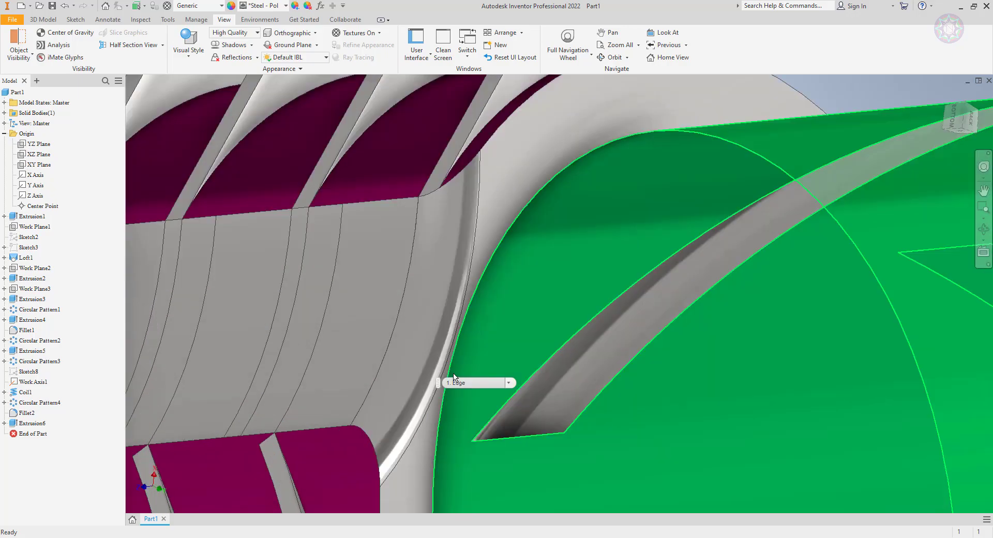
{"action": "scroll", "coordinate": [514, 420], "scroll_direction": "down", "scroll_amount": 8}
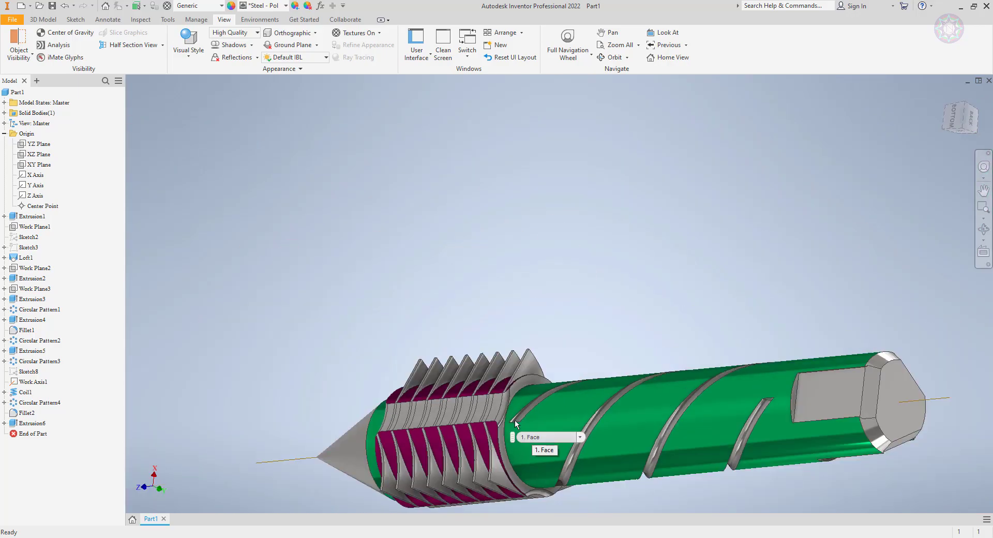
- Review the whole part from the side, from the conical tip along the fins and grooves to the tapered end
{"action": "middle_click_drag", "start_coordinate": [551, 408], "coordinate": [471, 274]}
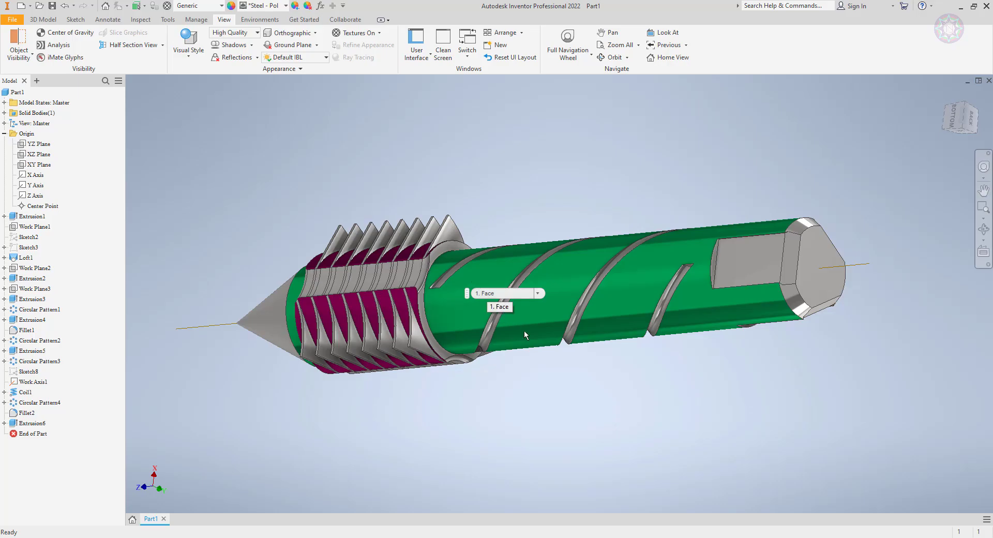
{"action": "middle_click_drag", "start_coordinate": [572, 383], "coordinate": [611, 424], "text": "shift"}
{"action": "scroll", "coordinate": [612, 424], "scroll_direction": "down", "scroll_amount": 2}
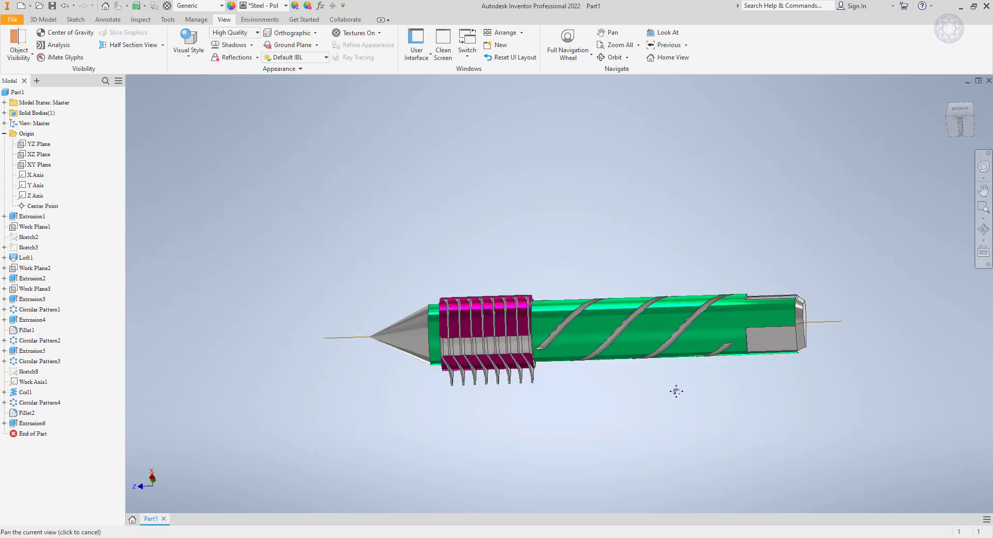
{"action": "scroll", "coordinate": [675, 391], "scroll_direction": "up", "scroll_amount": 3}
{"action": "scroll", "coordinate": [607, 369], "scroll_direction": "down", "scroll_amount": 1}
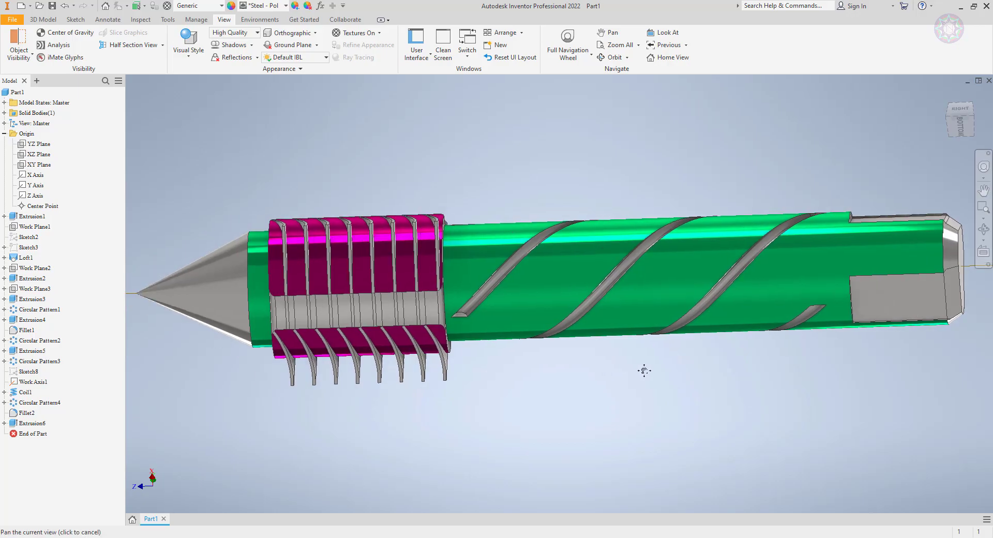
{"action": "scroll", "coordinate": [656, 404], "scroll_direction": "down", "scroll_amount": 2}
- Turn on reflections for the model in an angled view showing the rod's tapered end
{"action": "middle_click_drag", "start_coordinate": [681, 424], "coordinate": [643, 491], "text": "shift"}
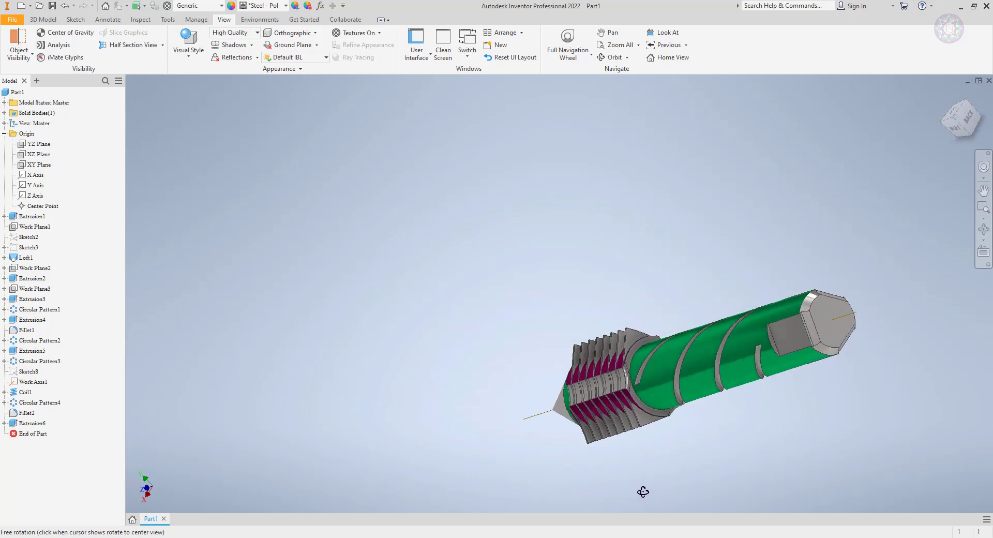
{"action": "middle_click_drag", "start_coordinate": [698, 455], "coordinate": [408, 342]}
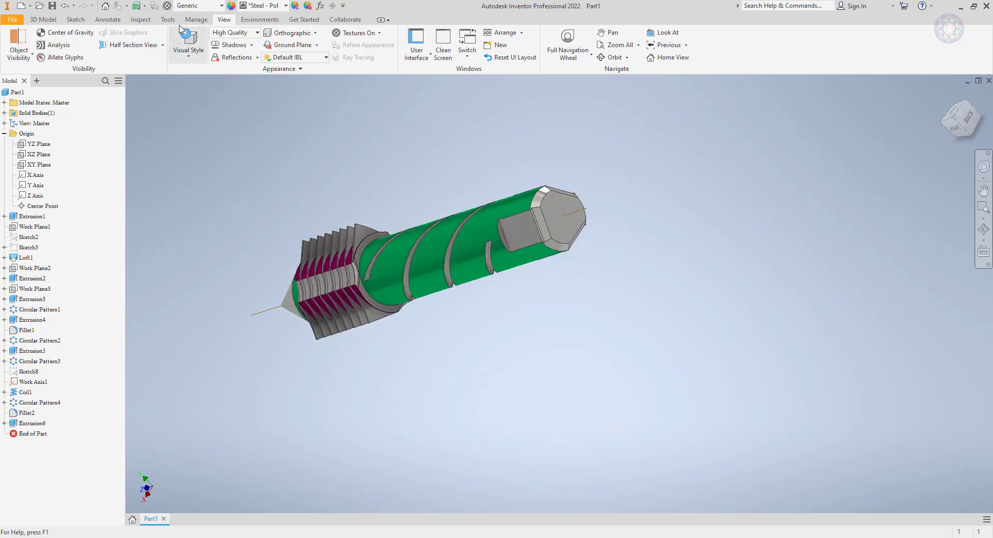
{"action": "left_click", "coordinate": [233, 57]}
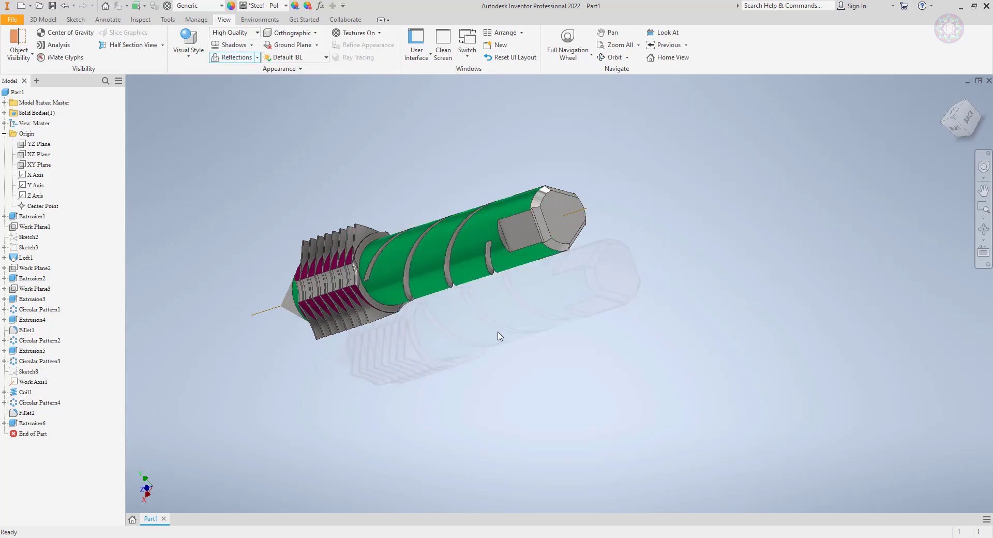